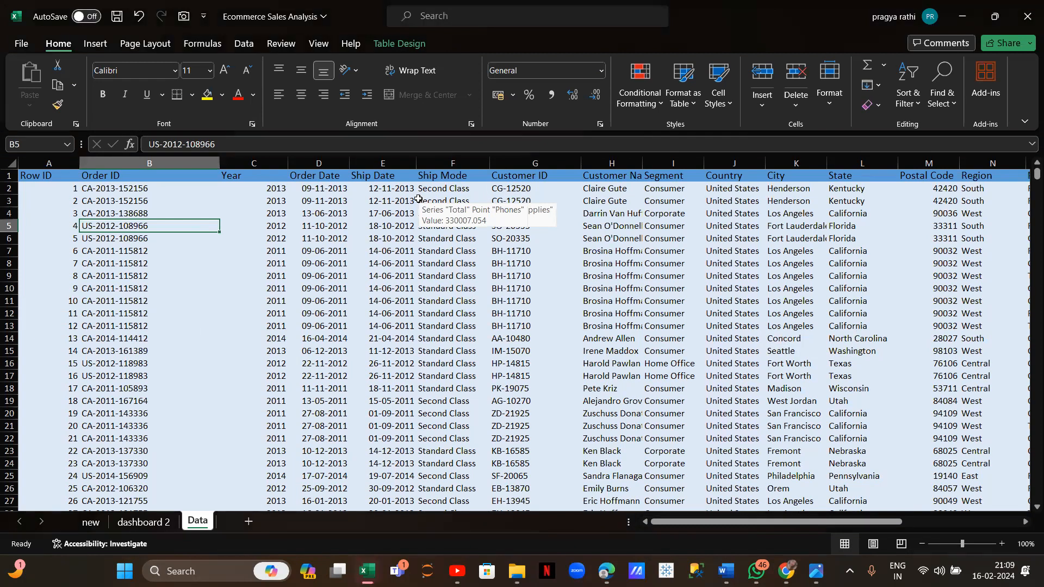
pyautogui.click(194, 302)
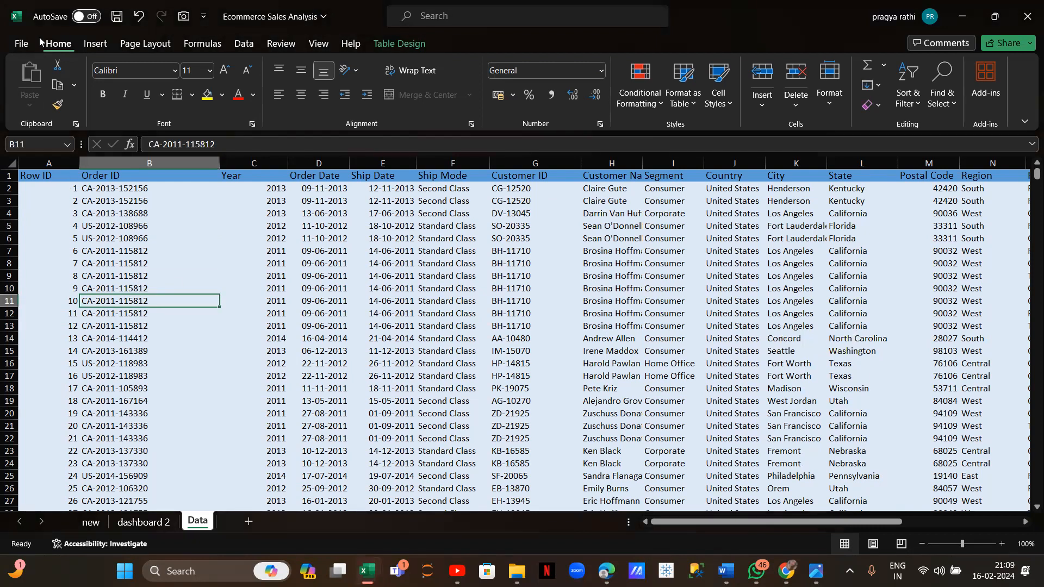
pyautogui.click(82, 45)
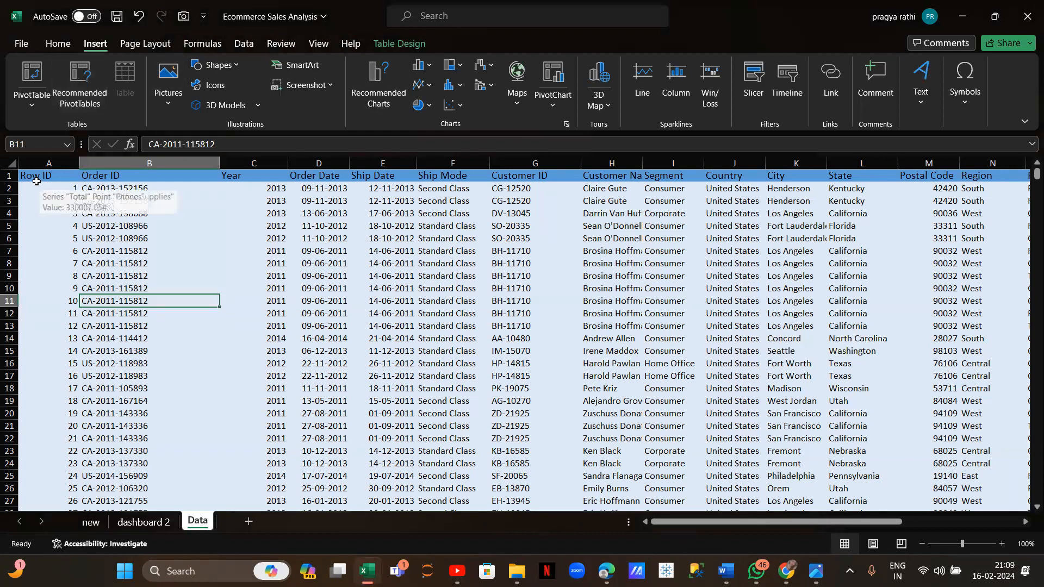
pyautogui.moveTo(35, 175); pyautogui.dragTo(597, 283)
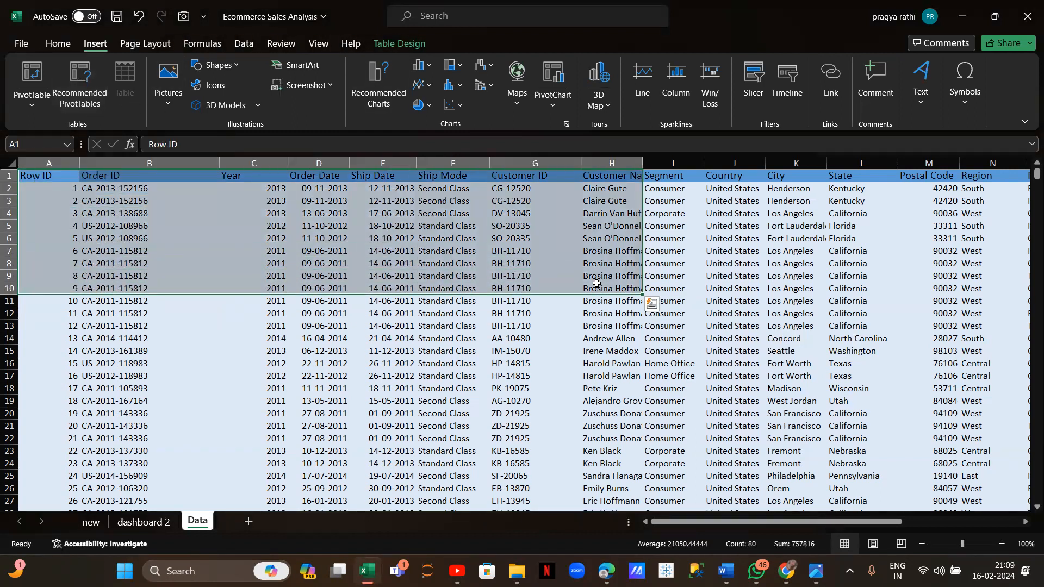
pyautogui.hotkey('ctrl', 'shift', 'Down')
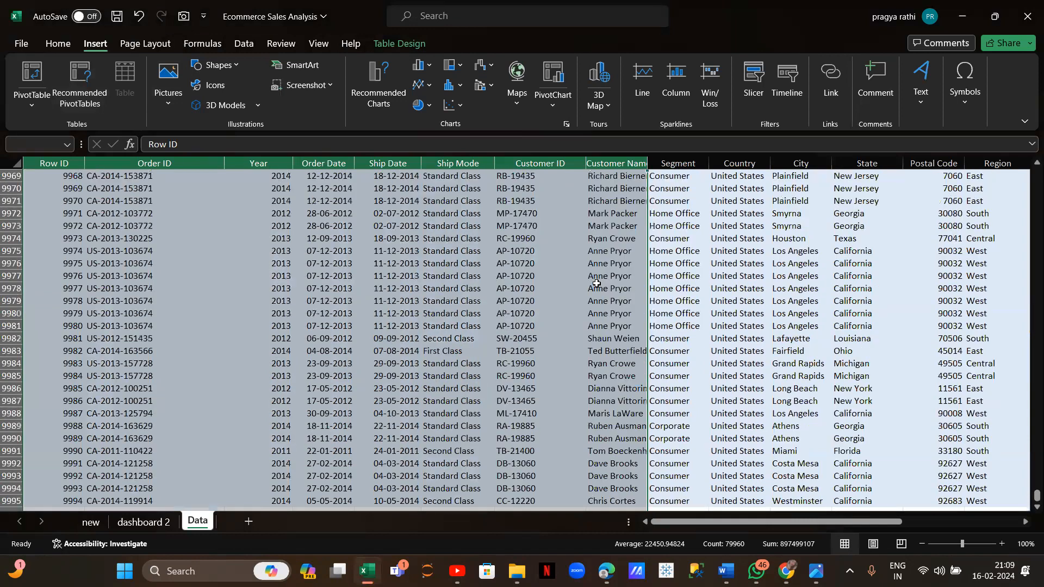
pyautogui.click(467, 276)
pyautogui.scroll(10, 199, 227)
pyautogui.scroll(20, 197, 227)
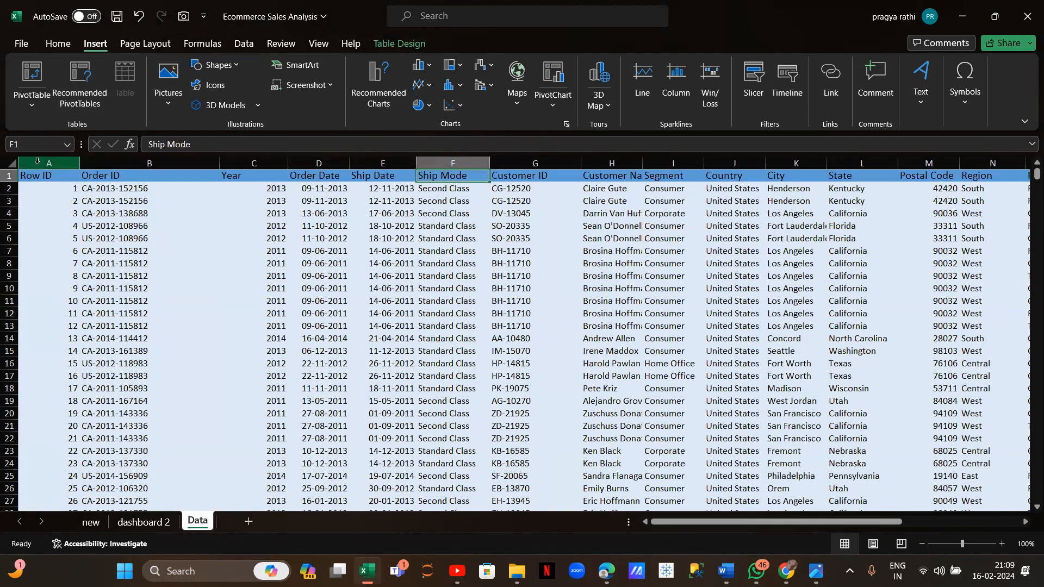
# Select the entire data range from the Row ID header to the last column and row, clear the selection and return to the header row
pyautogui.click(40, 175)
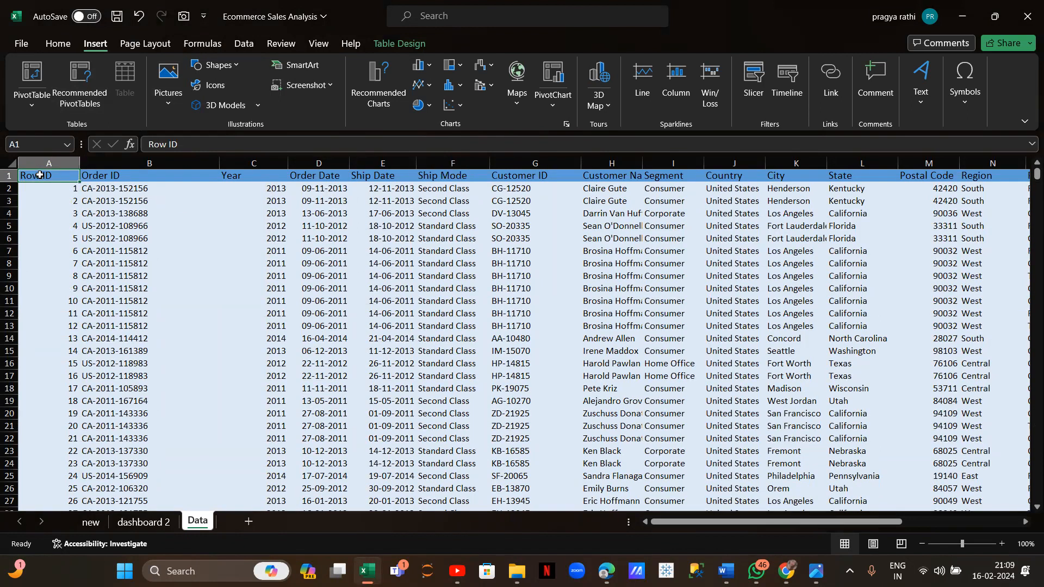
pyautogui.hotkey('ctrl', 'shift', 'Right')
pyautogui.hotkey('ctrl', 'shift', 'Down')
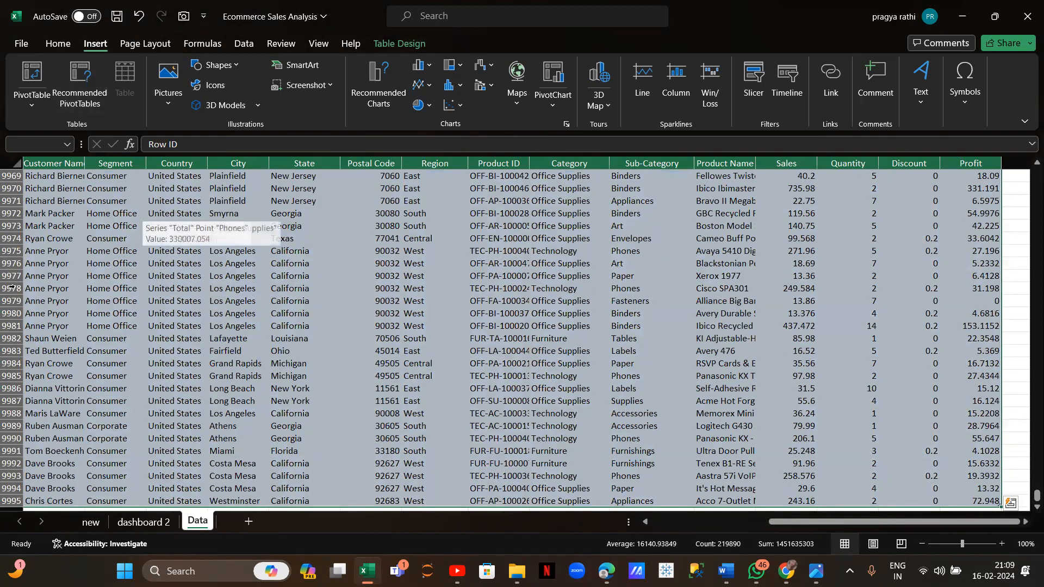
pyautogui.hscroll(-5, 163, 283)
pyautogui.scroll(20, 182, 354)
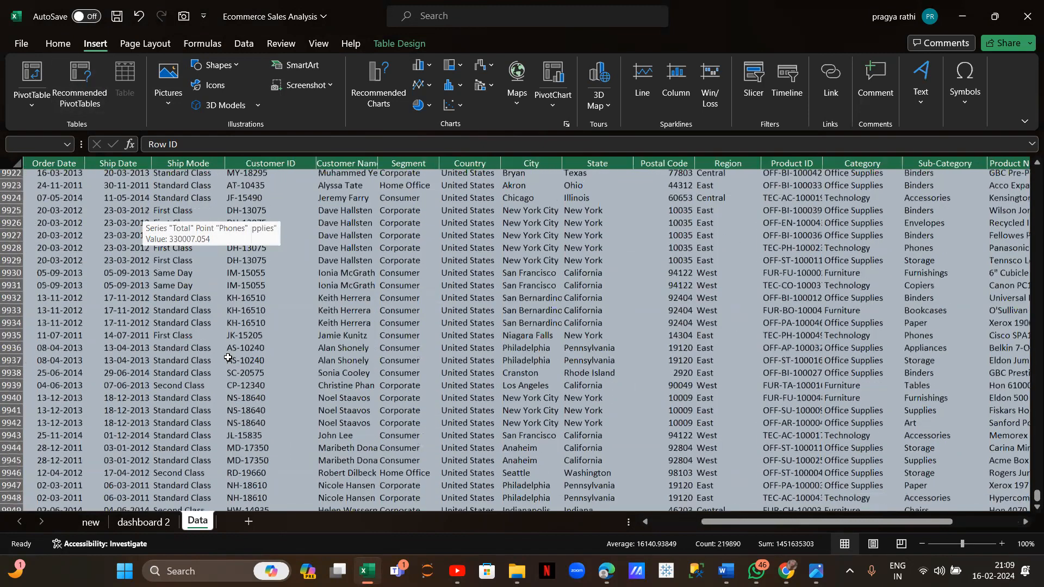
pyautogui.scroll(5, 228, 358)
pyautogui.click(228, 359)
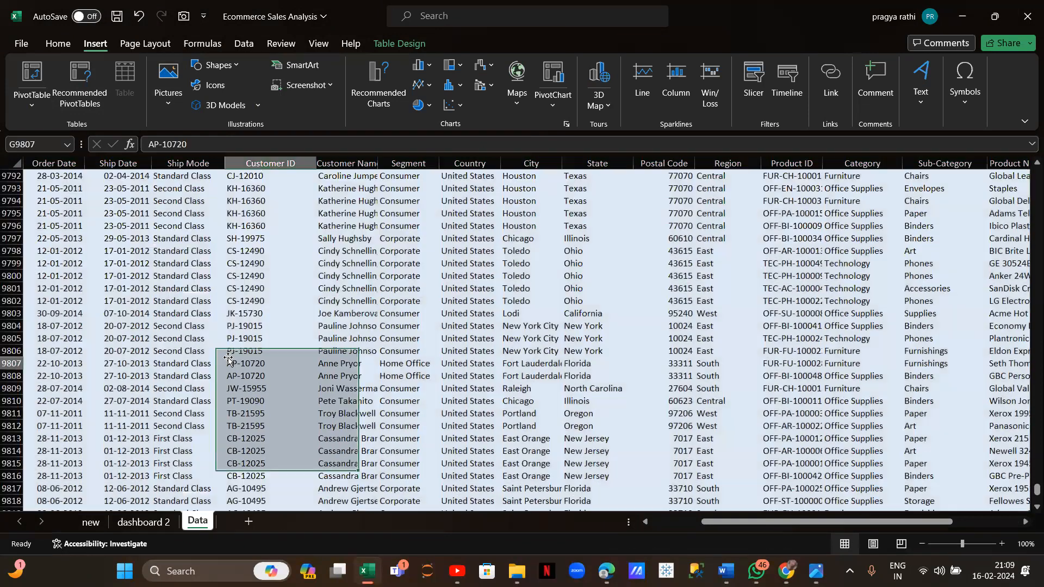
pyautogui.scroll(20, 125, 286)
pyautogui.scroll(20, 125, 285)
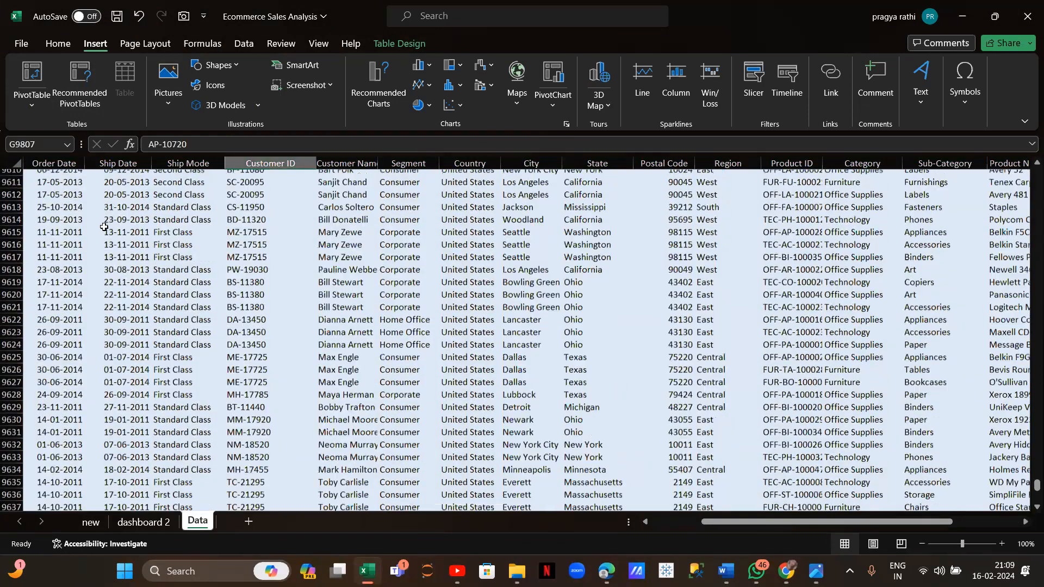
pyautogui.scroll(20, 140, 201)
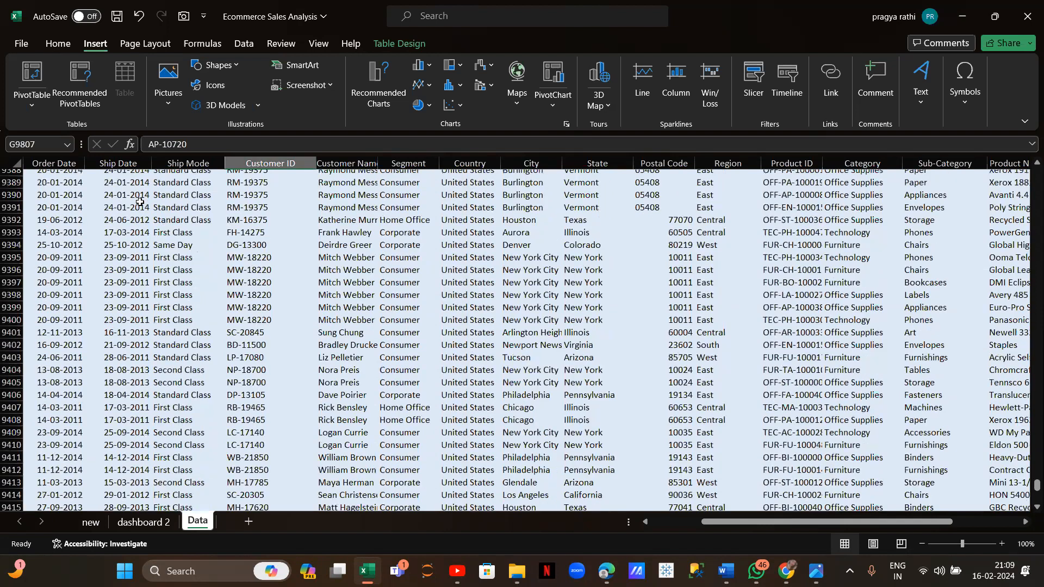
pyautogui.hotkey('ctrl', 'Up')
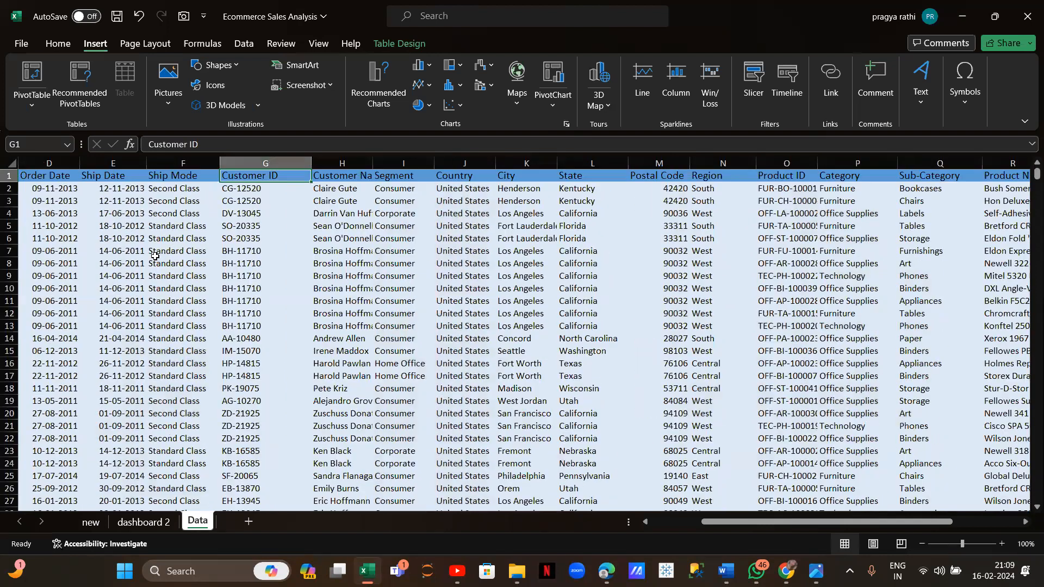
# Create a PivotTable from the data table Table_1 on a new worksheet
pyautogui.click(155, 255)
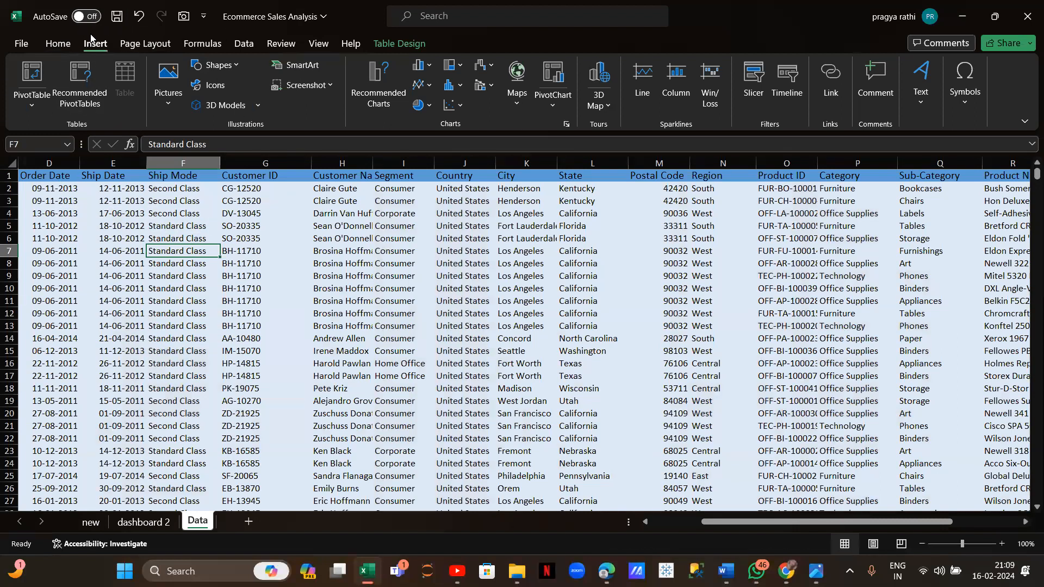
pyautogui.click(33, 83)
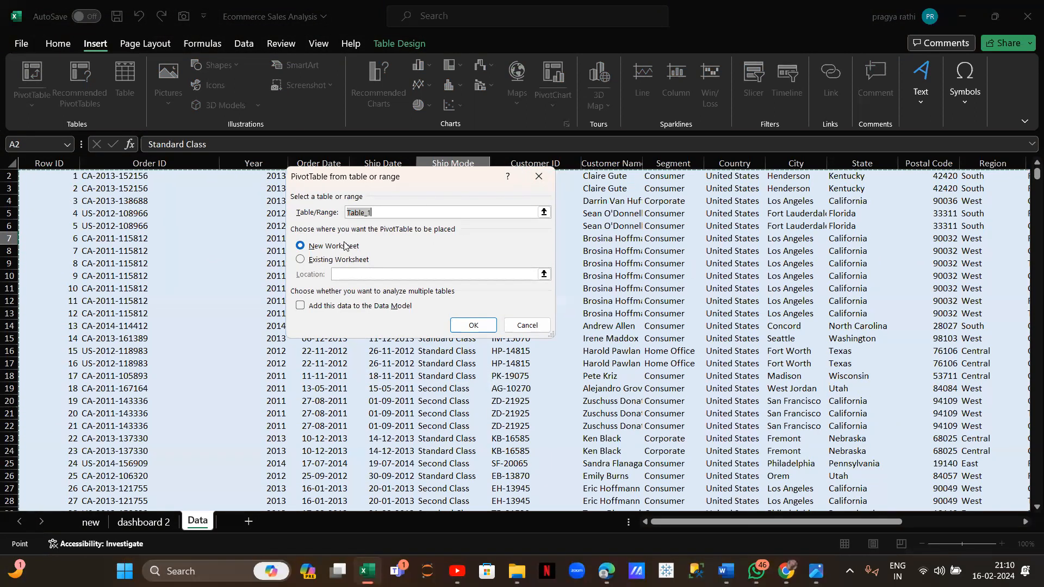
pyautogui.click(473, 325)
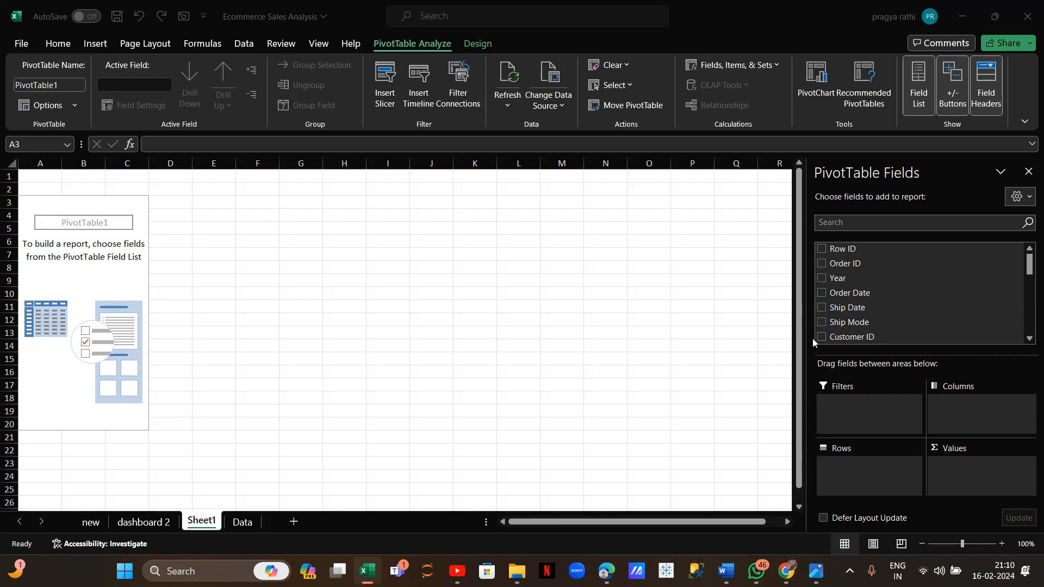
# Examine the column headings on the Data sheet and the available PivotTable fields on Sheet1
pyautogui.click(244, 522)
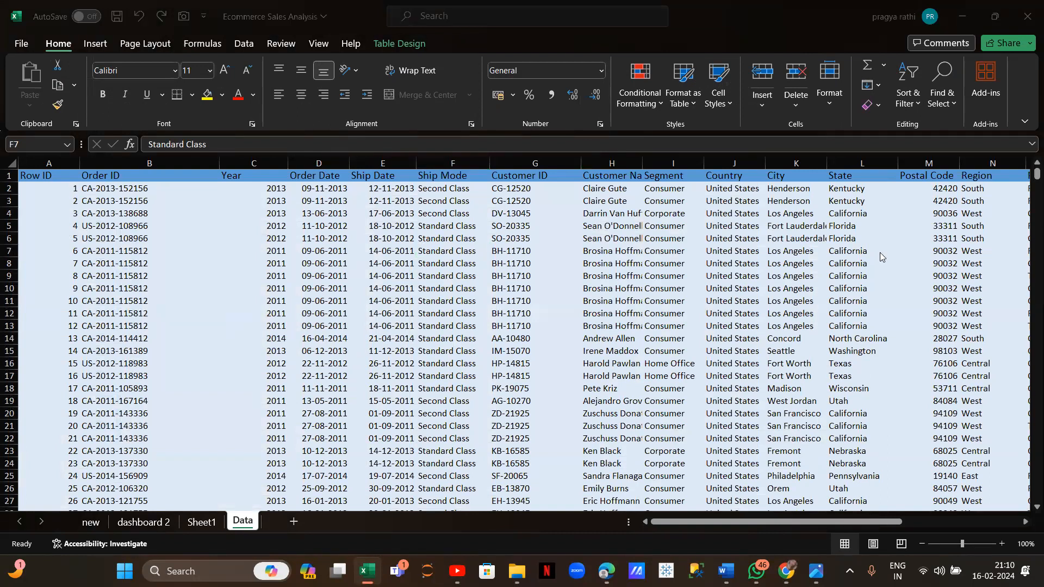
pyautogui.hscroll(3, 608, 267)
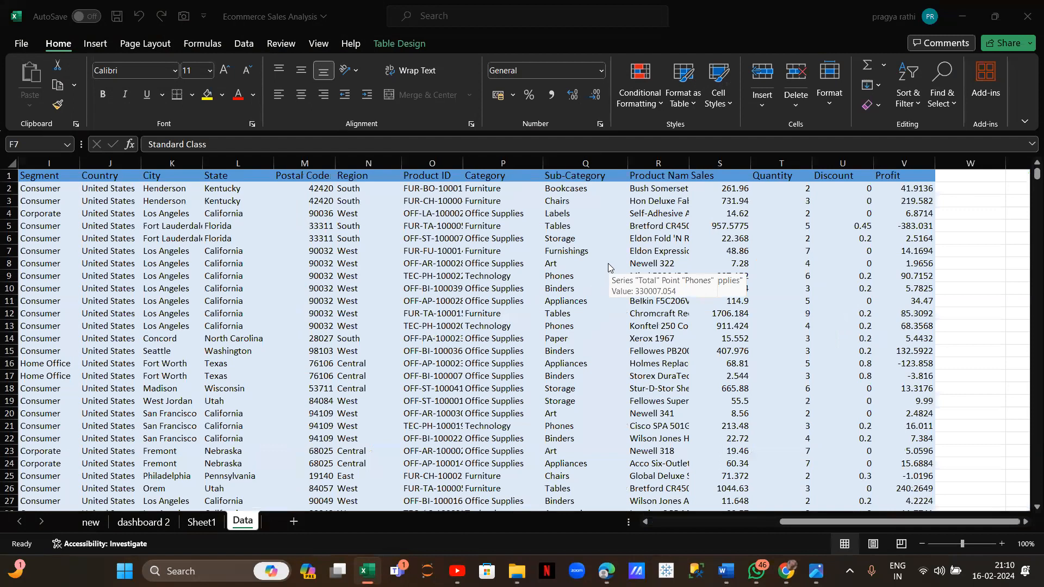
pyautogui.hscroll(-3, 609, 268)
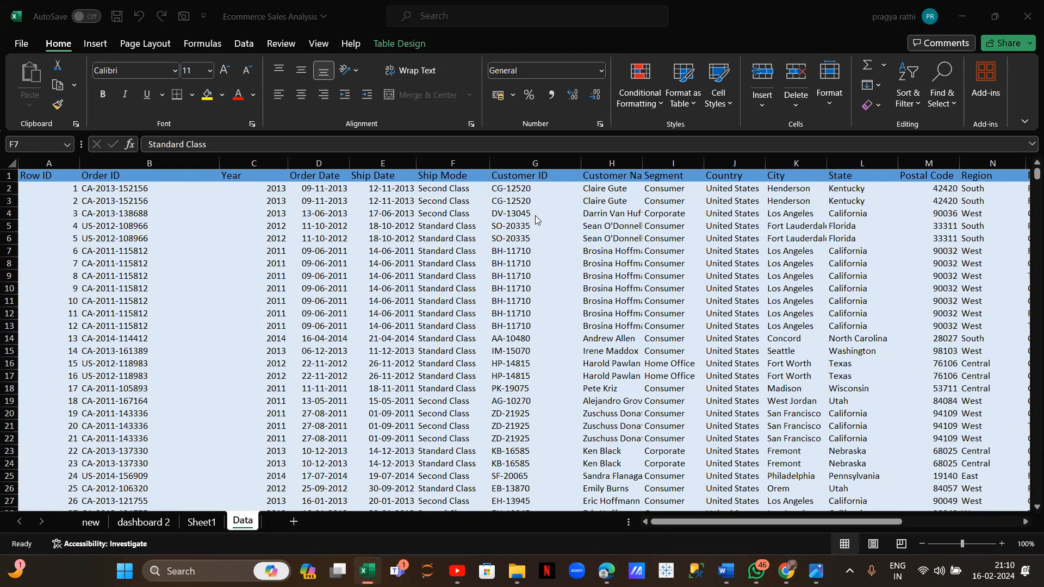
pyautogui.click(197, 513)
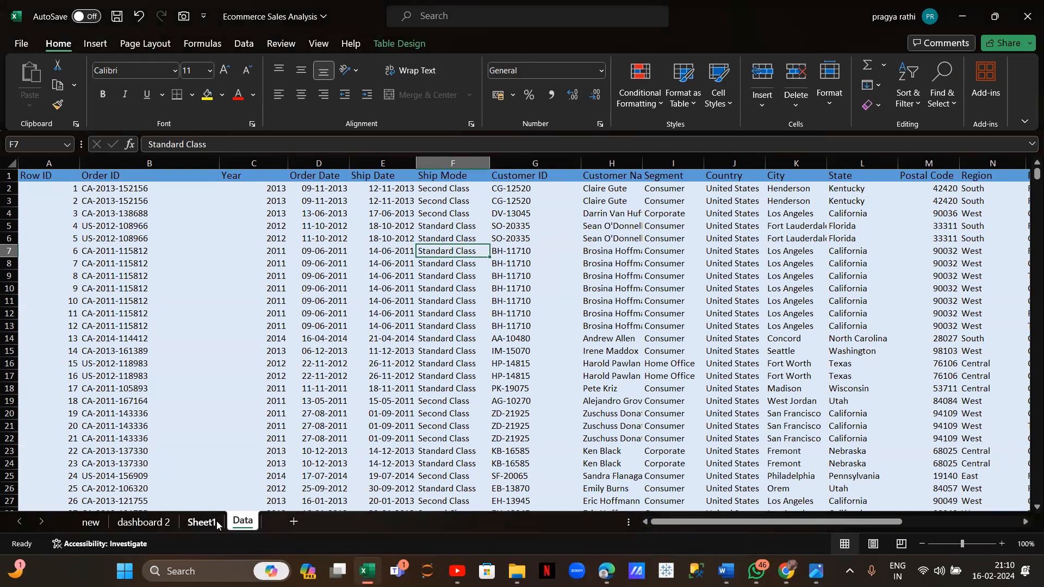
pyautogui.click(201, 522)
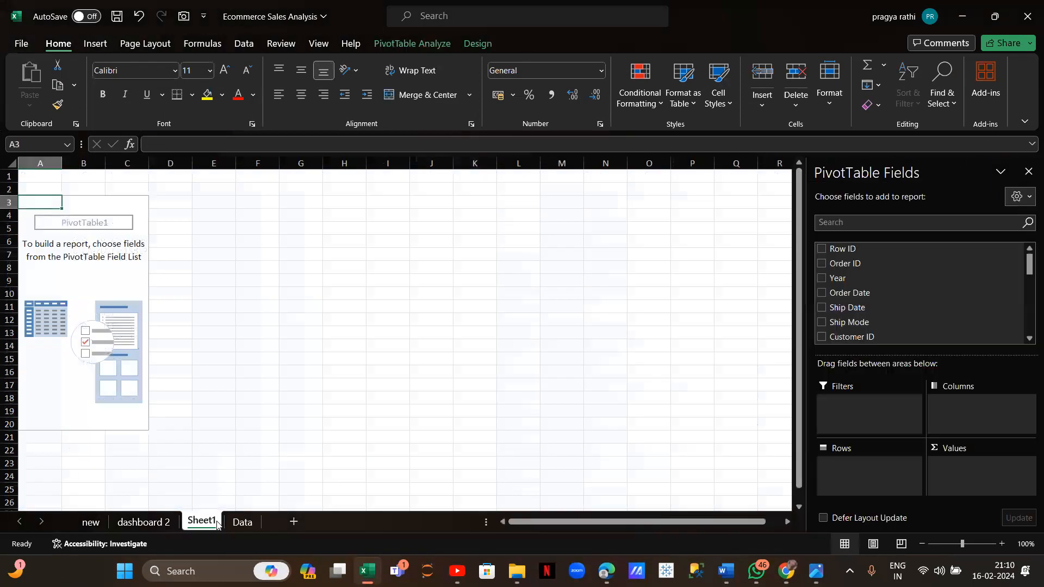
pyautogui.click(793, 324)
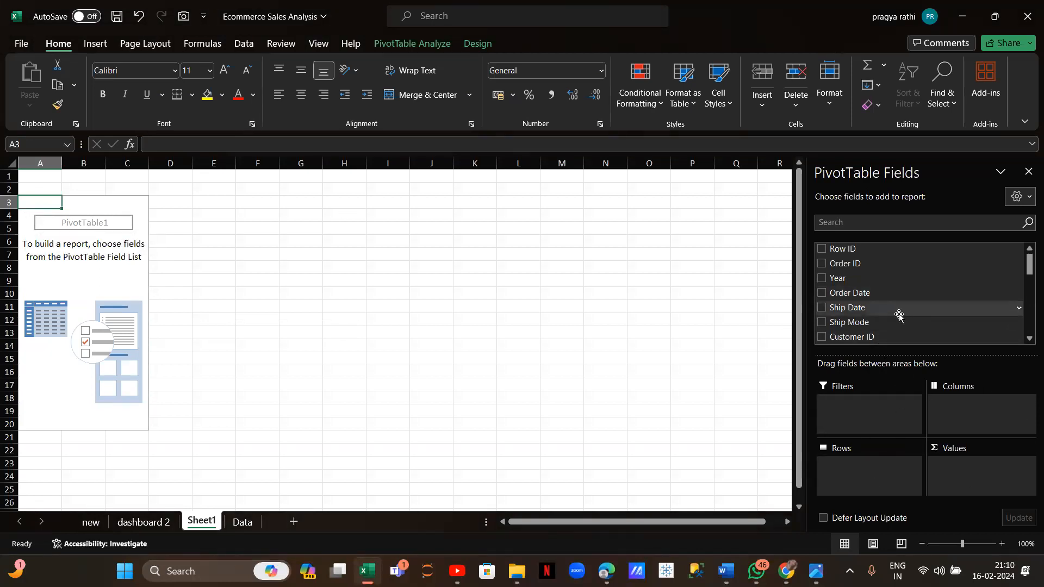
pyautogui.scroll(-5, 898, 313)
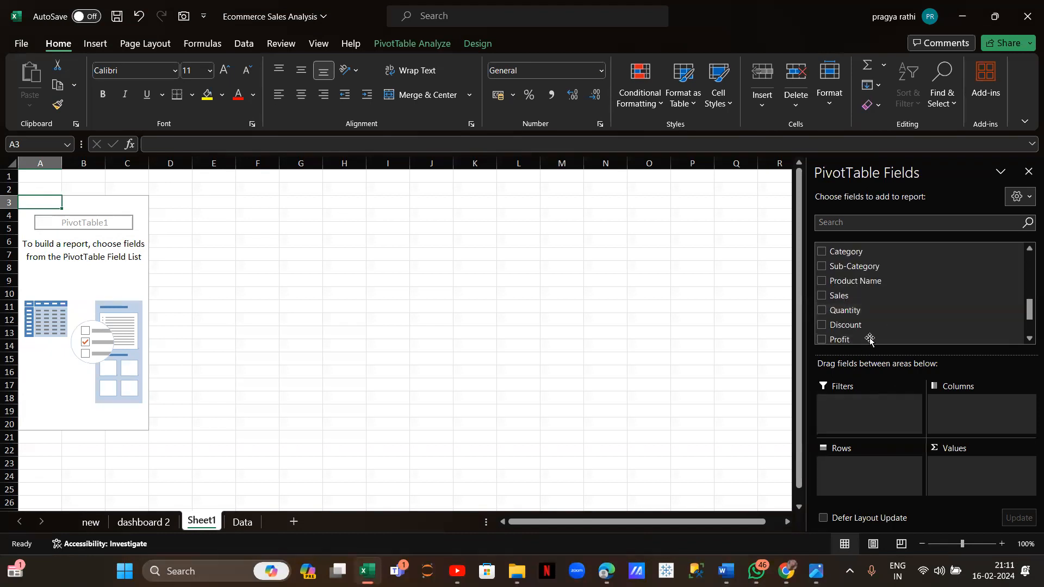
pyautogui.scroll(-2, 874, 324)
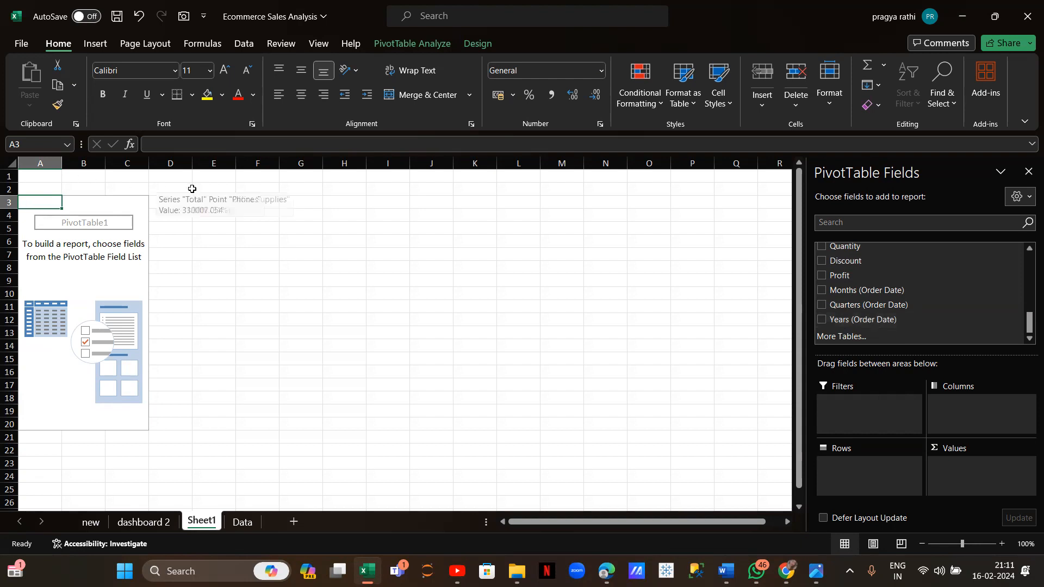
# Enter the notes "total sales", "profit" and "months" in cells F3 to F5 of Sheet1
pyautogui.click(262, 203)
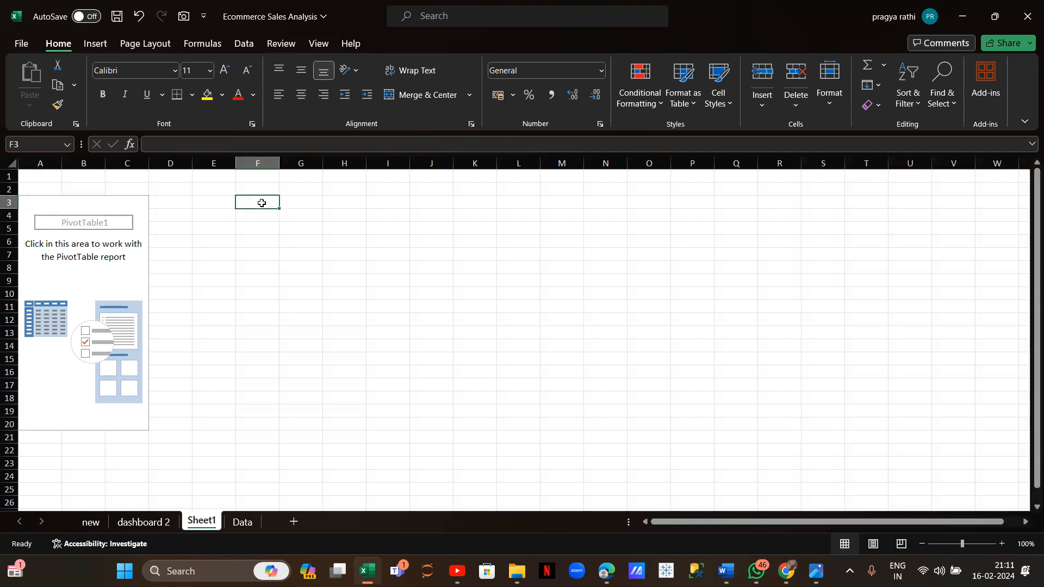
pyautogui.write('to')
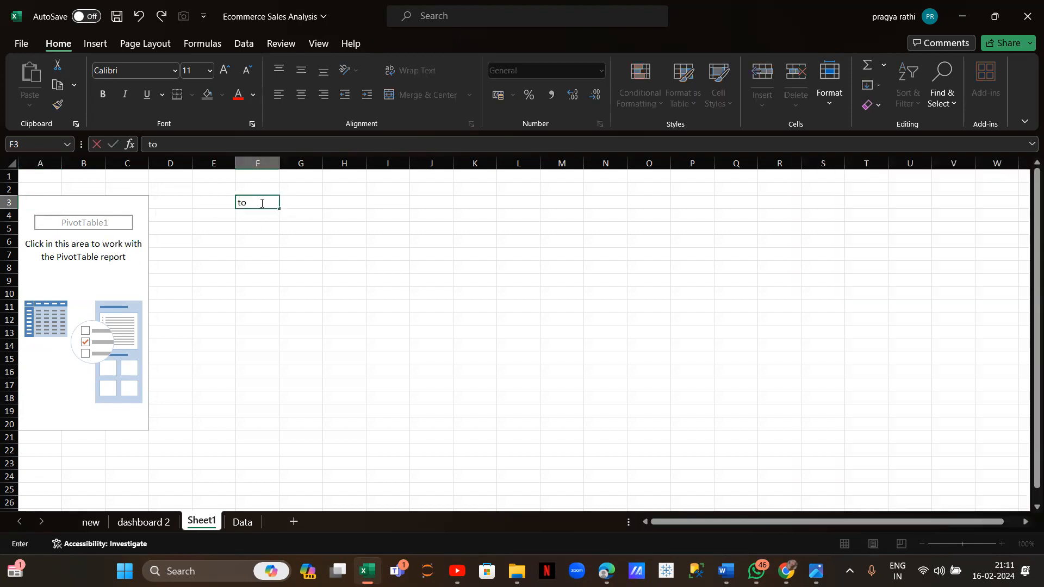
pyautogui.write('tal sales')
pyautogui.press('Return')
pyautogui.write('pro')
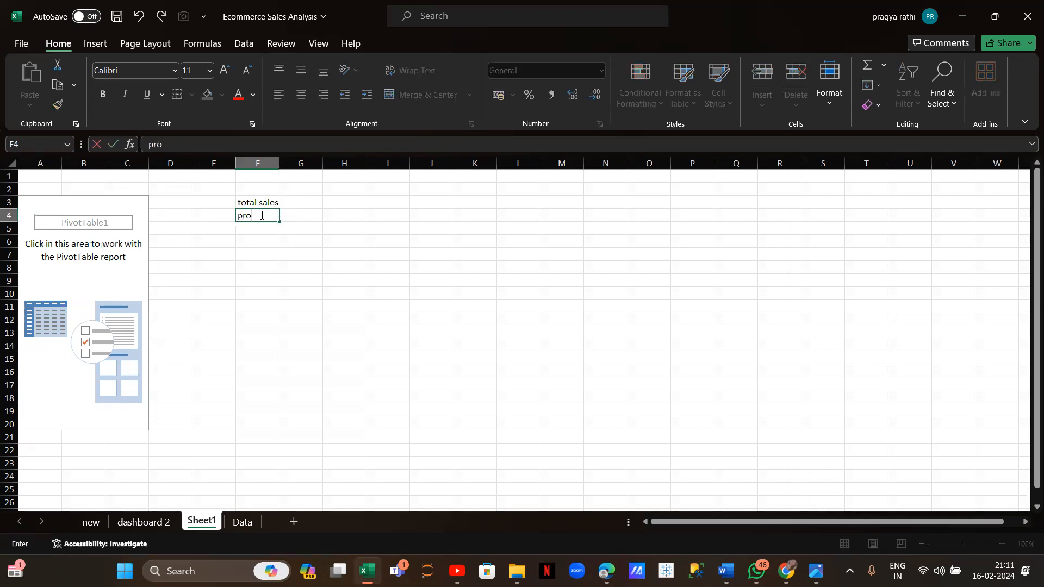
pyautogui.write('fit')
pyautogui.press('Return')
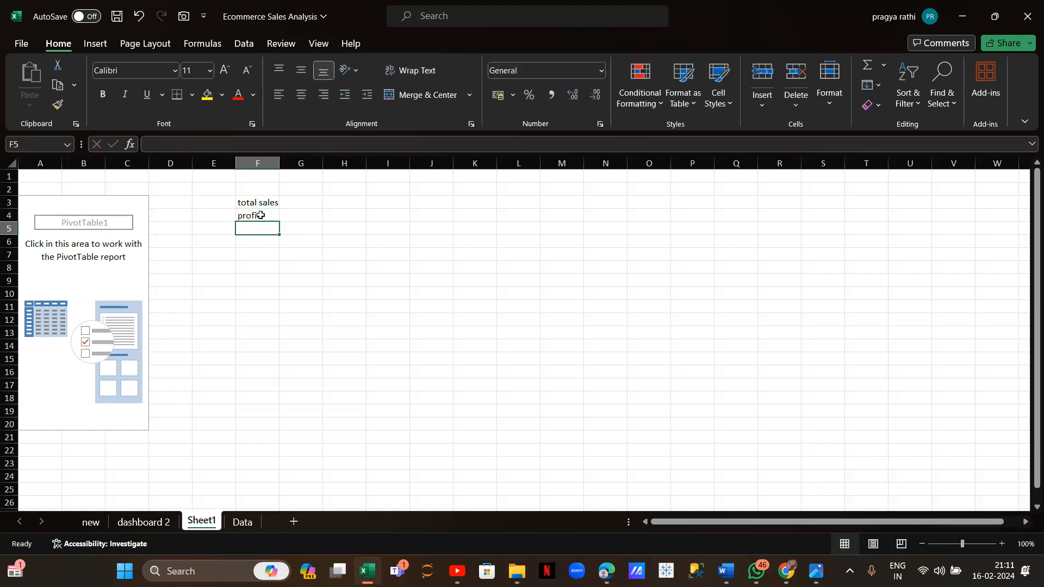
pyautogui.write('months')
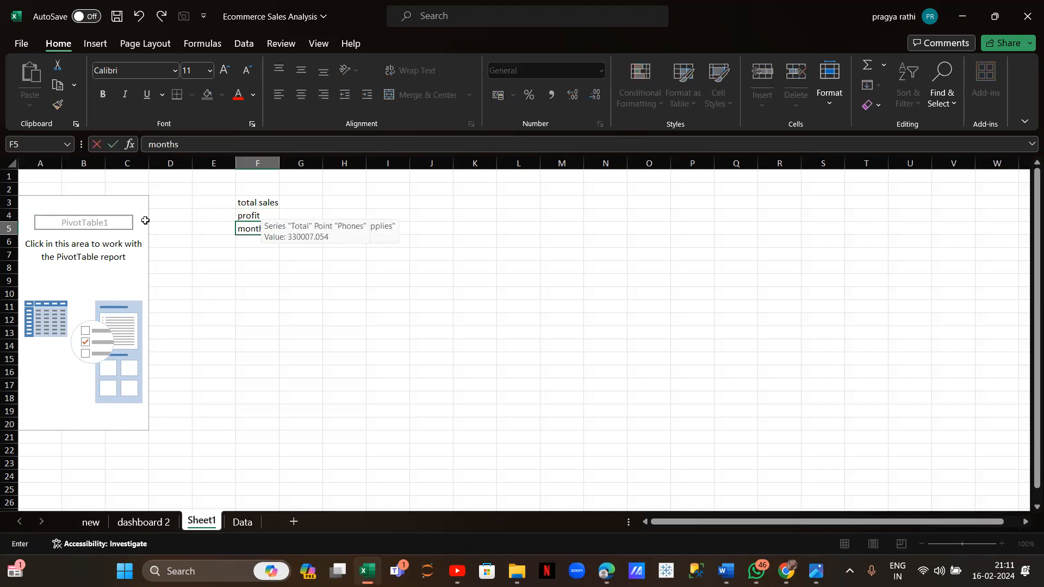
pyautogui.click(106, 224)
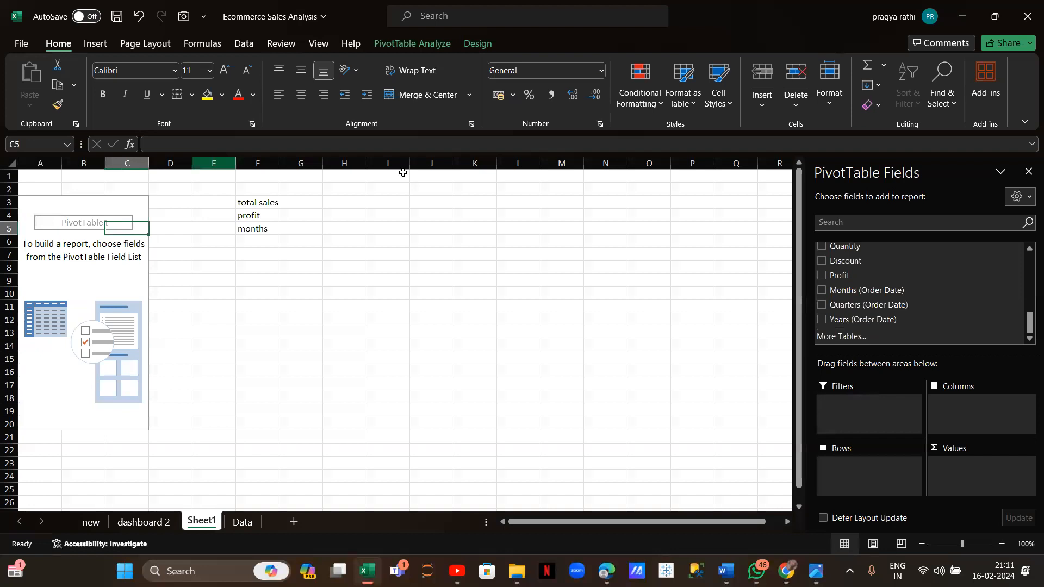
# Build the PivotTable with Months (Order Date) as rows and the sums of Profit and Sales as values
pyautogui.scroll(1, 870, 251)
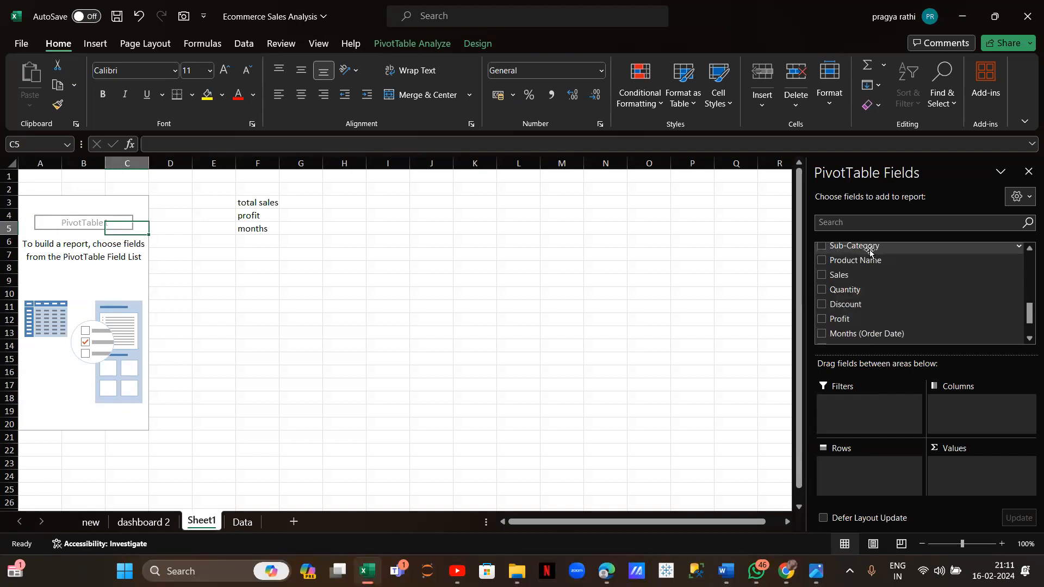
pyautogui.scroll(4, 880, 297)
pyautogui.scroll(2, 881, 297)
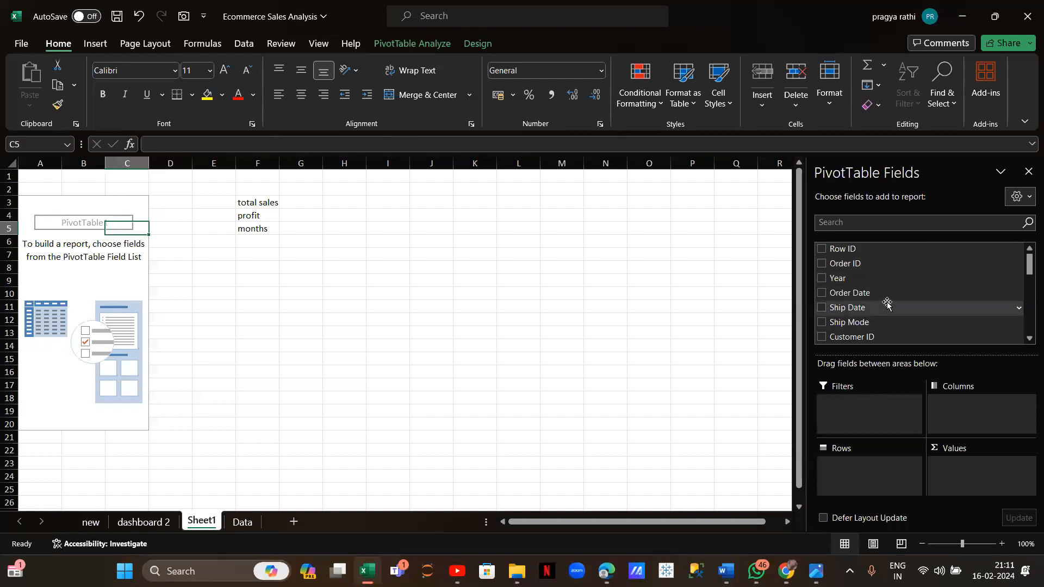
pyautogui.scroll(-7, 932, 307)
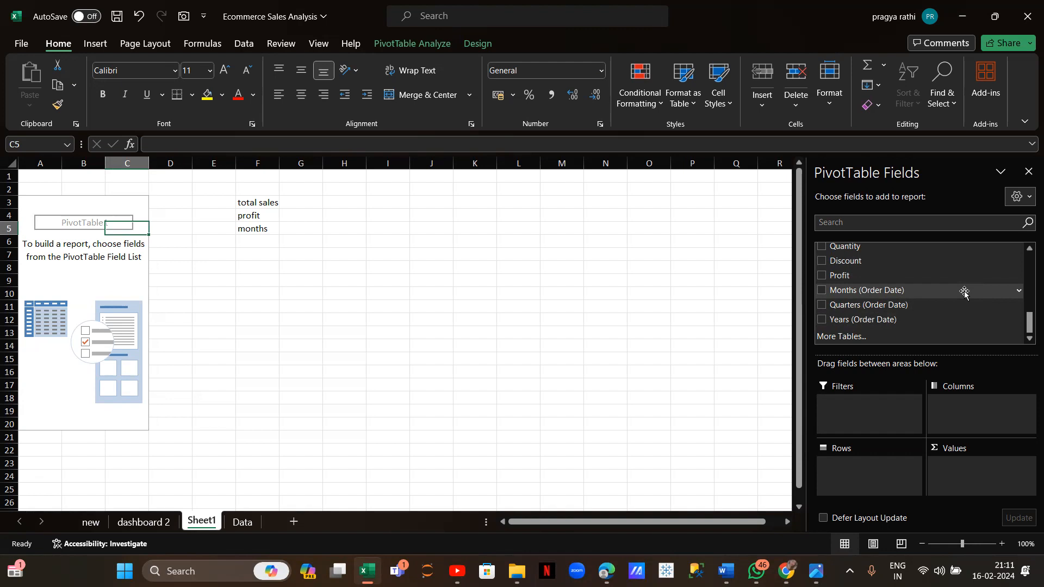
pyautogui.click(821, 291)
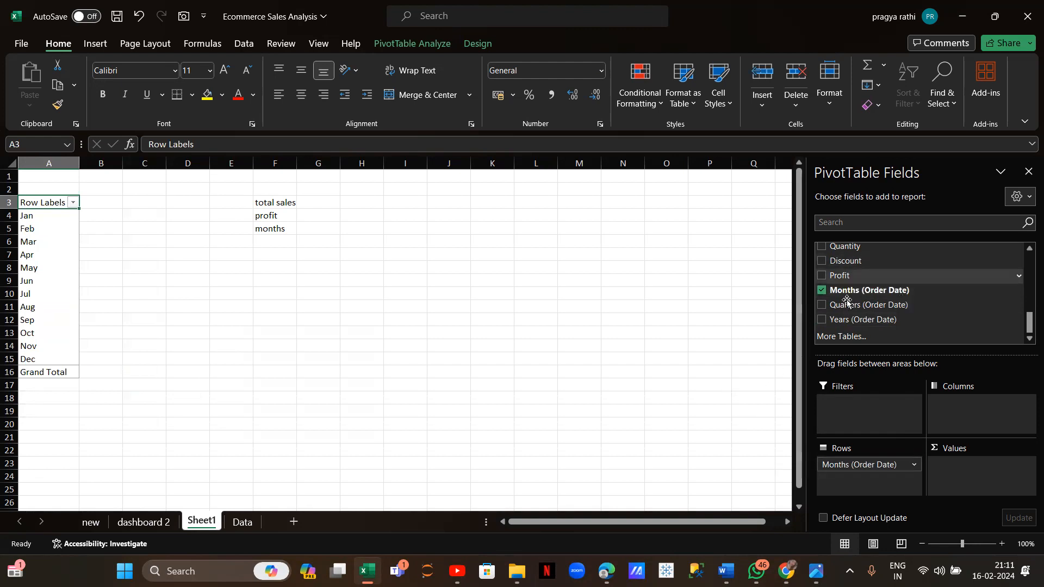
pyautogui.click(822, 277)
pyautogui.scroll(1, 823, 275)
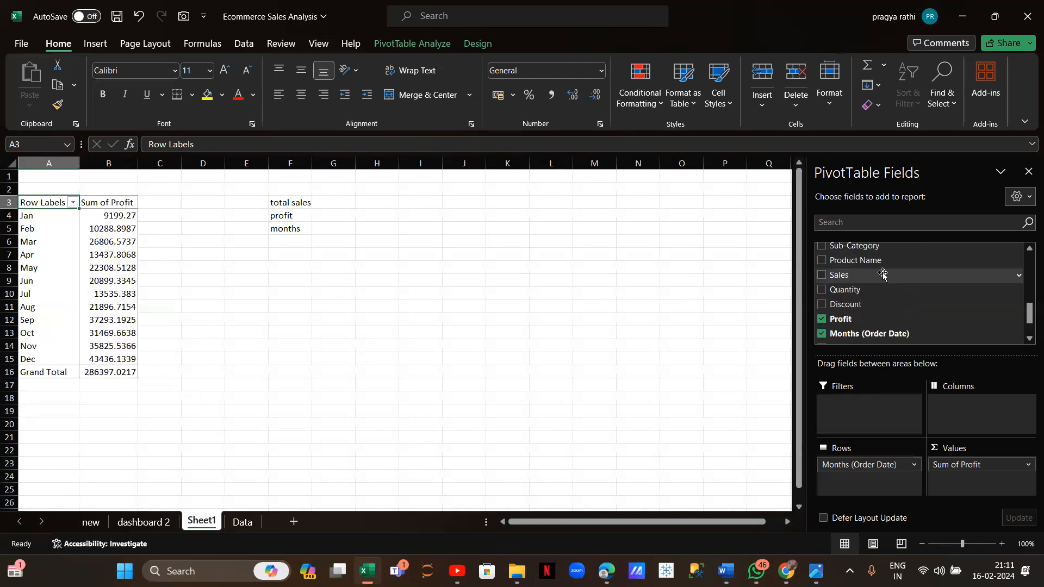
pyautogui.click(822, 274)
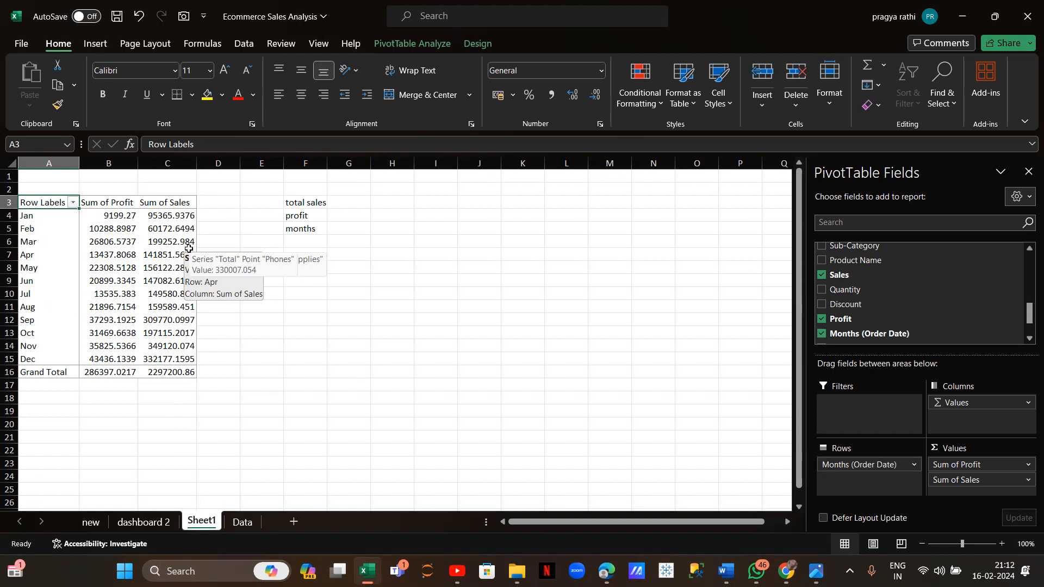
# Insert a combo PivotChart with Sum of Profit as Stacked Area on the secondary axis and Sum of Sales as Clustered Column
pyautogui.click(131, 254)
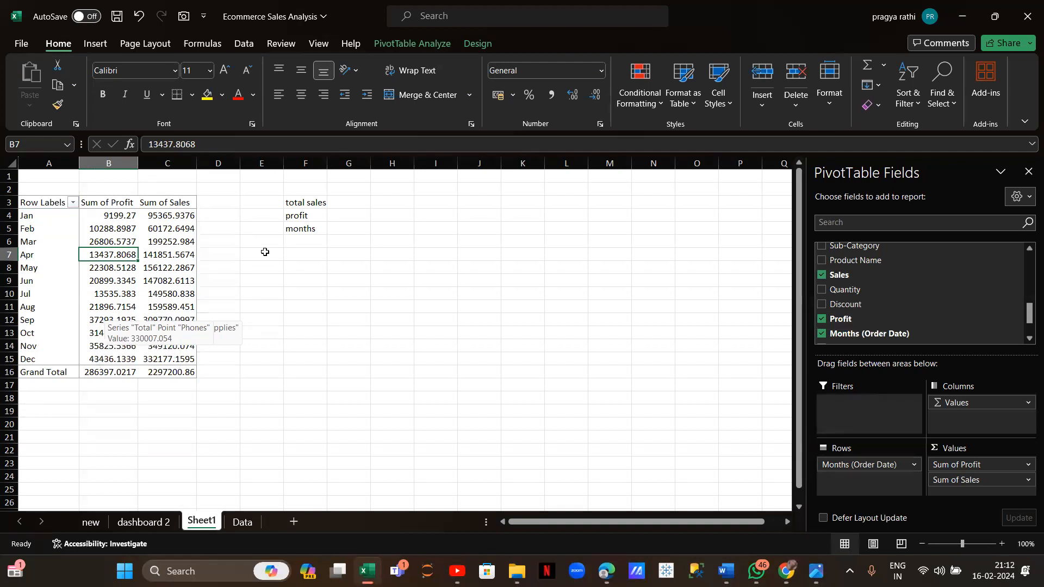
pyautogui.click(411, 42)
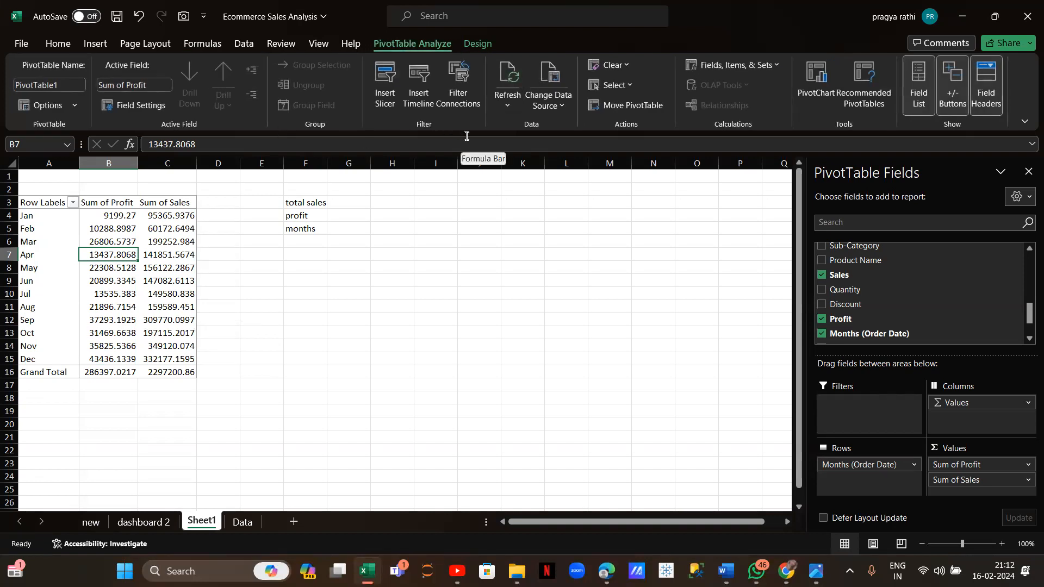
pyautogui.click(818, 92)
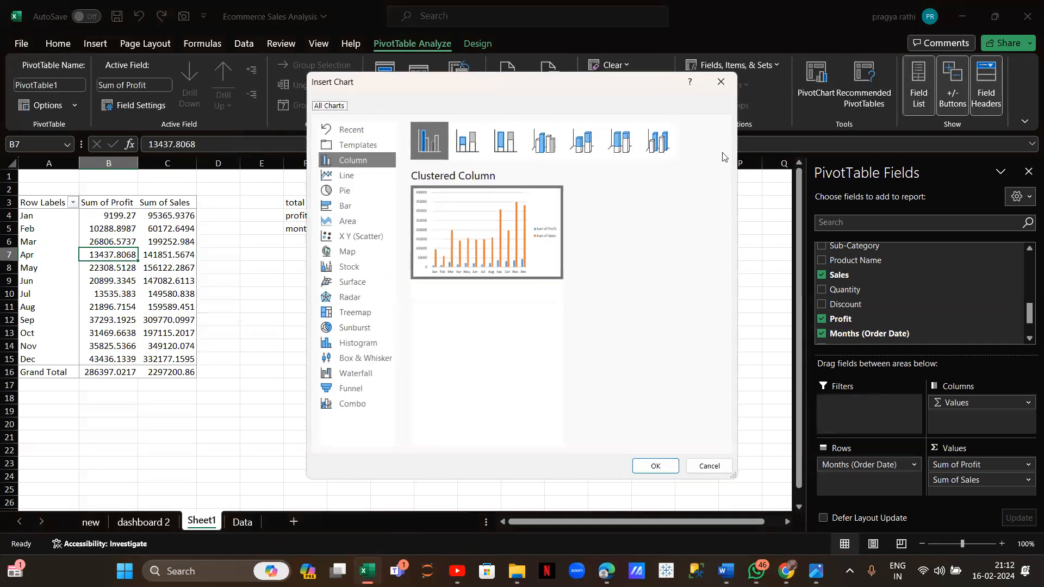
pyautogui.click(343, 404)
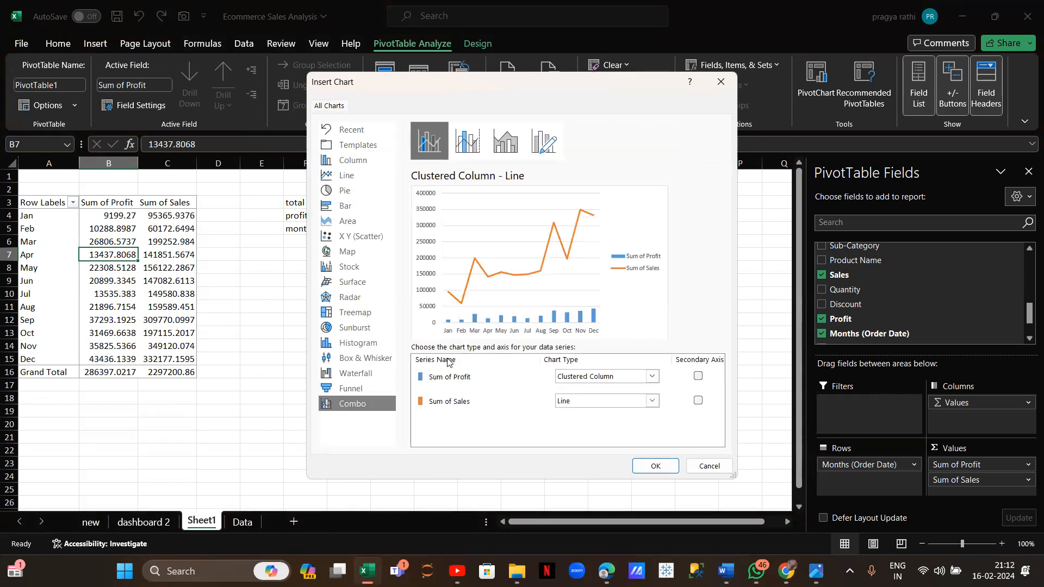
pyautogui.press('Return')
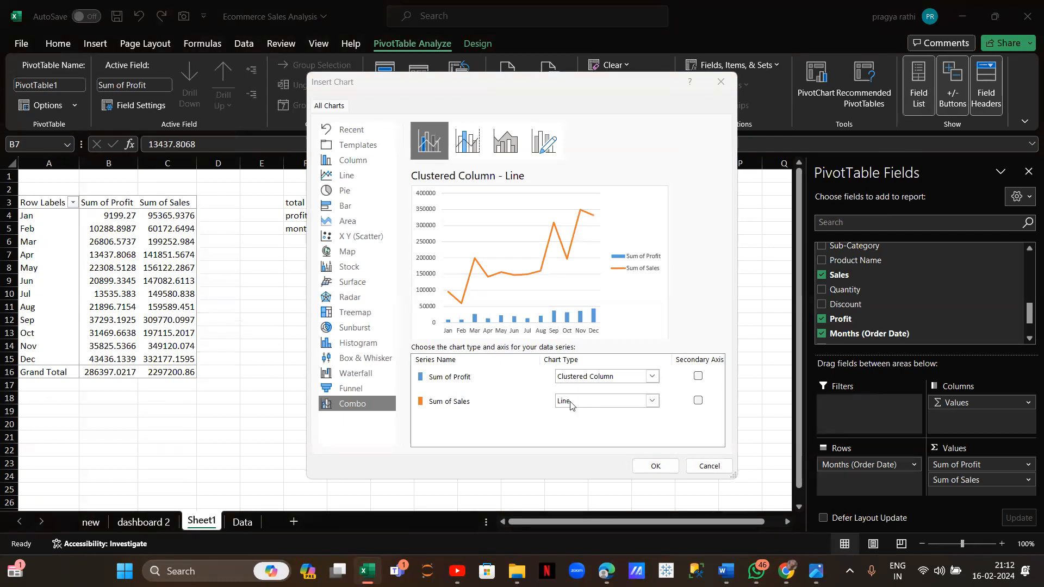
pyautogui.click(699, 377)
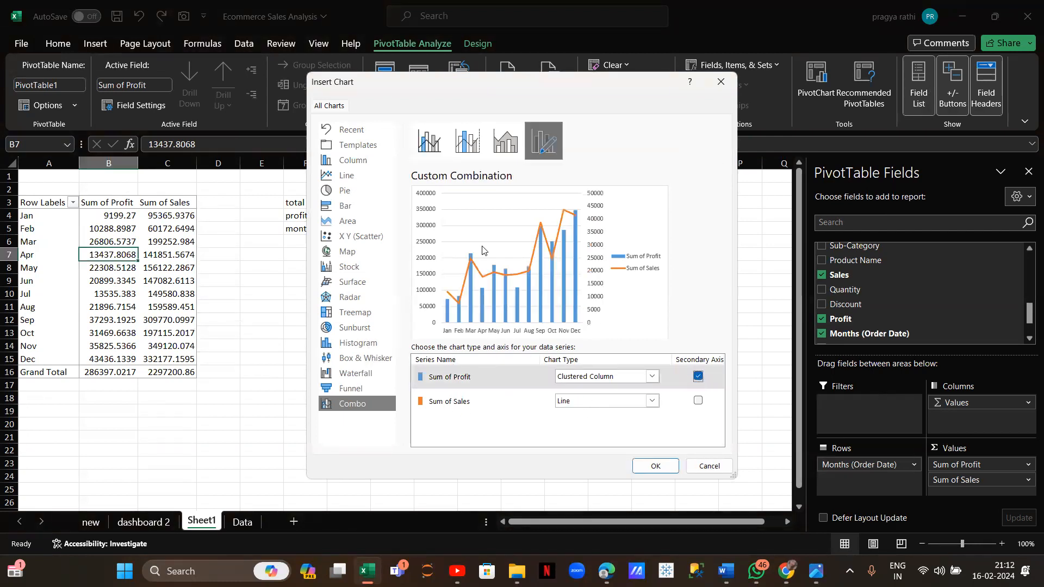
pyautogui.click(494, 143)
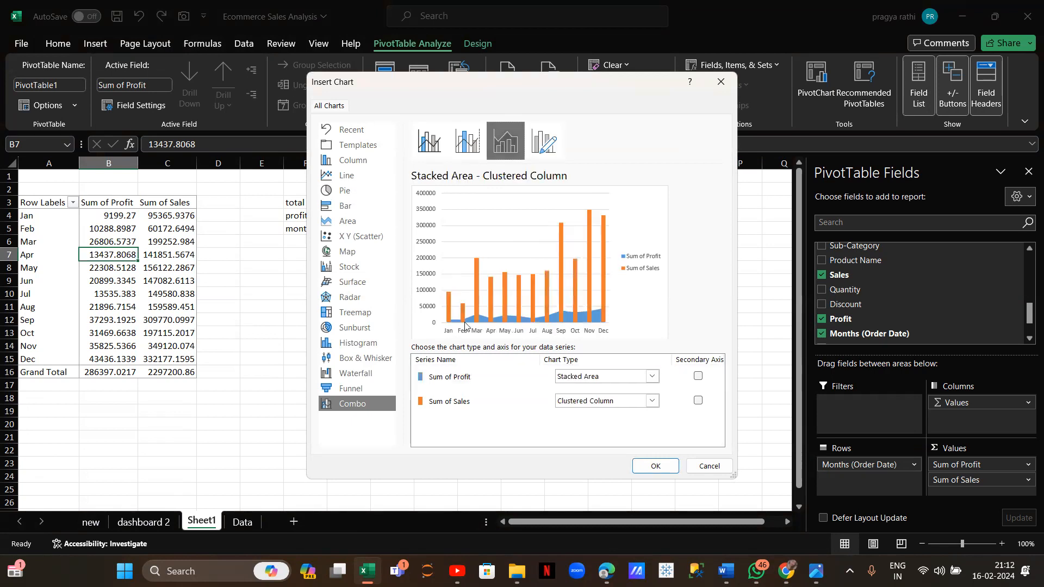
pyautogui.click(698, 377)
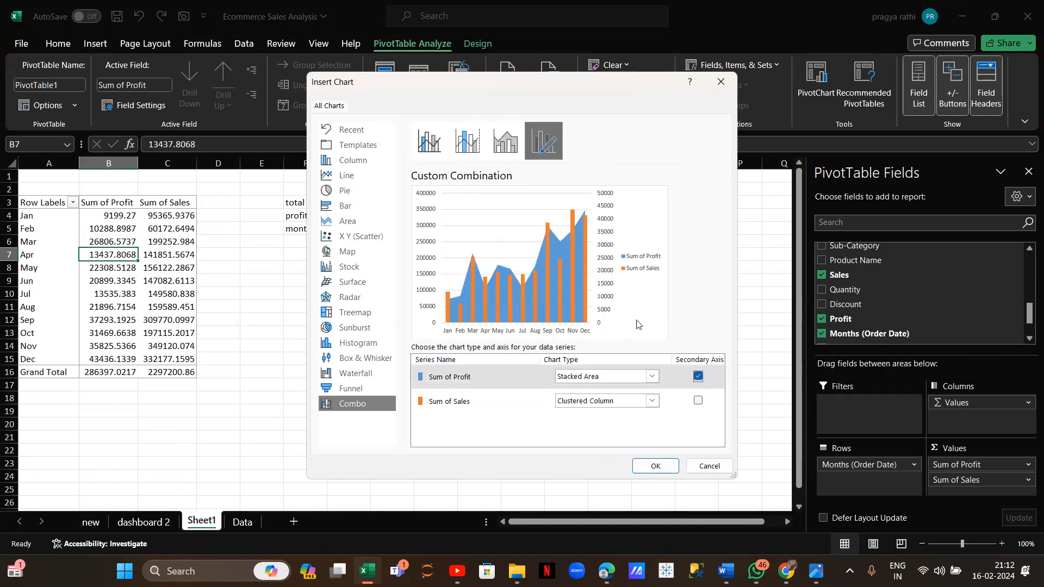
pyautogui.click(648, 465)
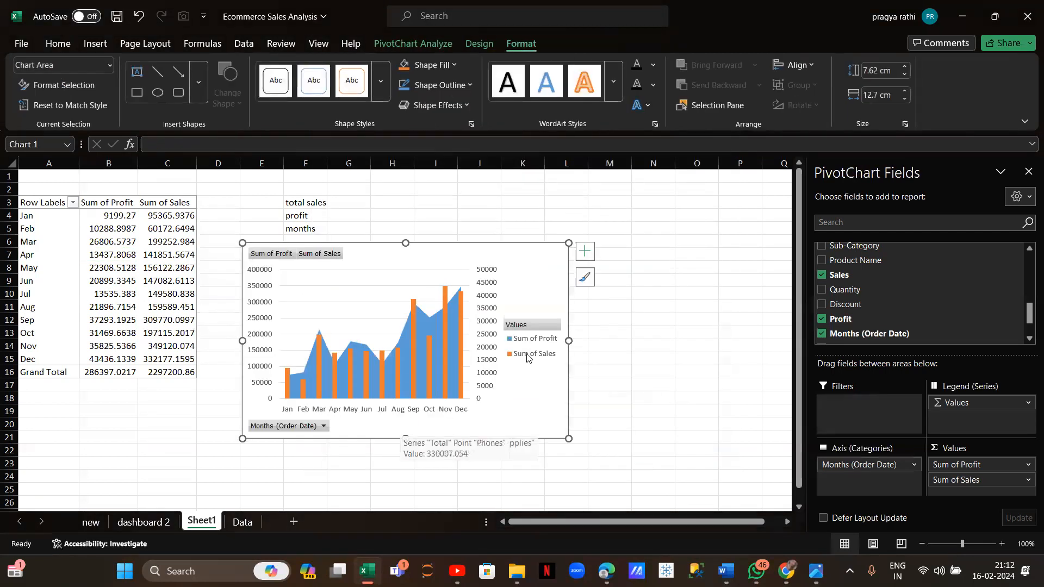
# Shrink the PivotChart to about 7.47 cm high by 12.15 cm wide and remove its gridlines and legend
pyautogui.moveTo(243, 243)
pyautogui.mouseDown()
pyautogui.moveTo(284, 265)
pyautogui.moveTo(257, 246)
pyautogui.mouseUp()
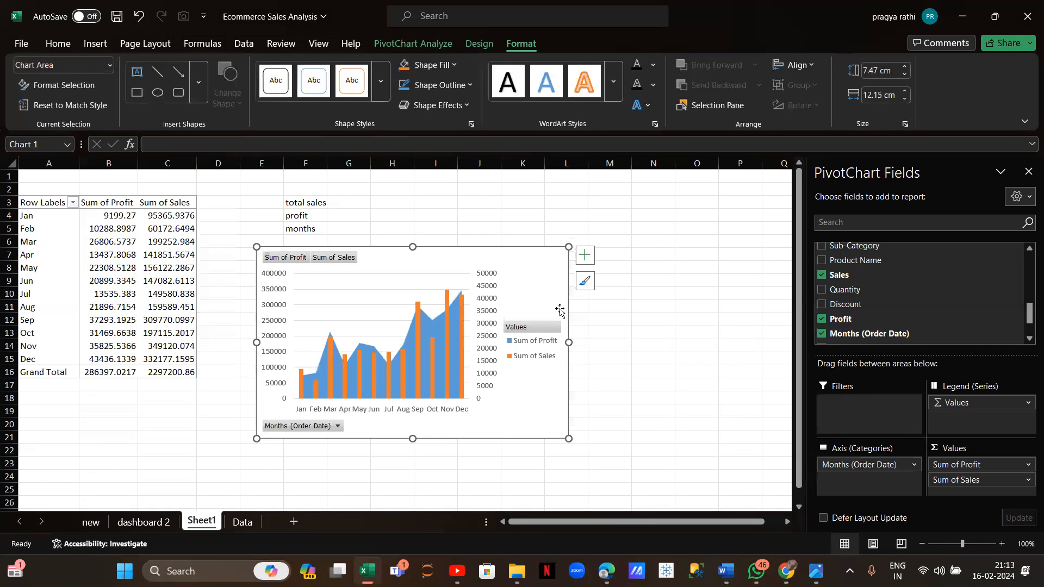
pyautogui.click(585, 255)
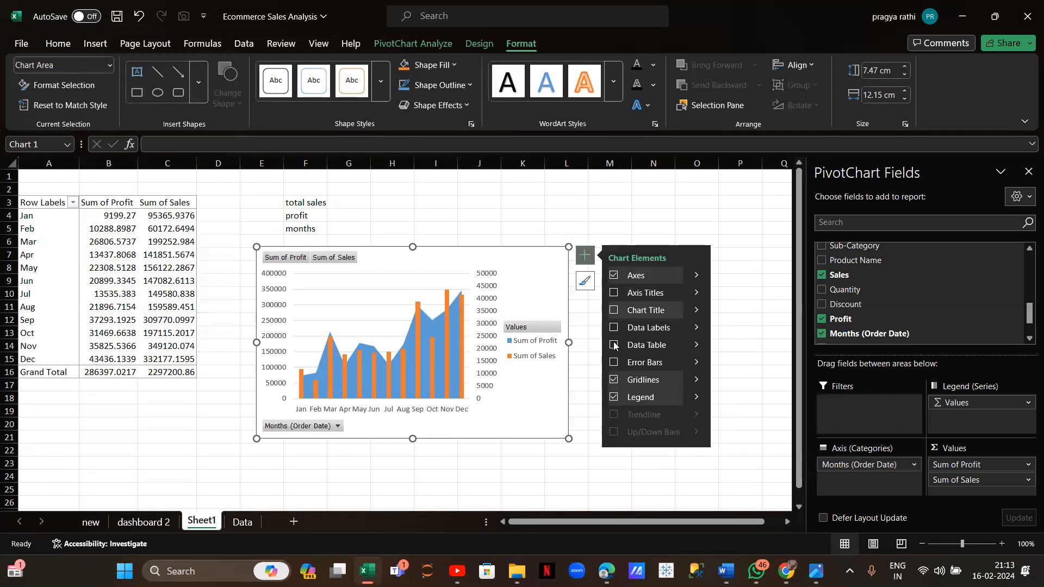
pyautogui.click(613, 379)
pyautogui.click(613, 397)
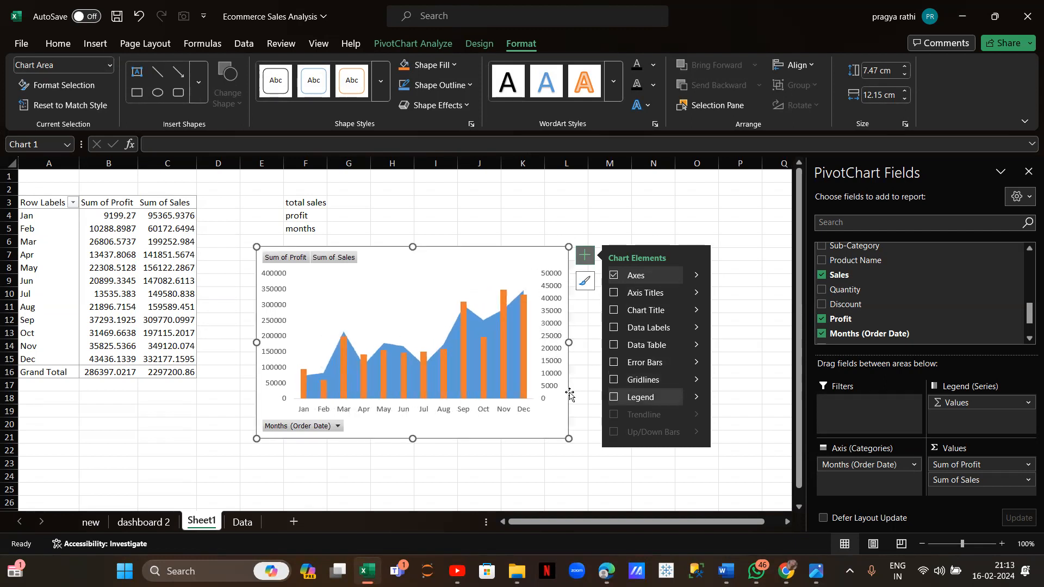
# Hide the axis field button and all remaining field buttons on the PivotChart
pyautogui.rightClick(310, 427)
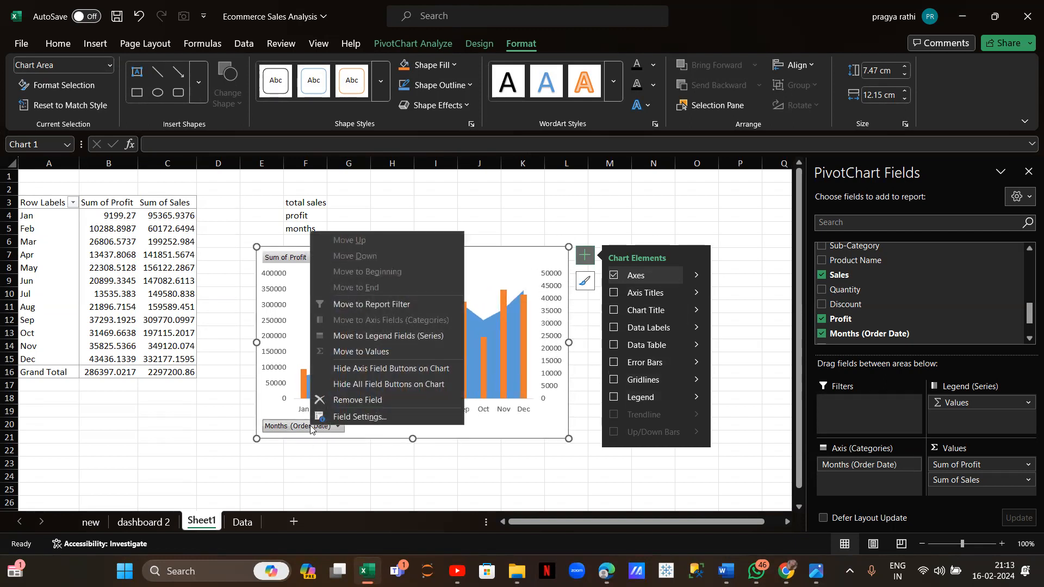
pyautogui.click(338, 376)
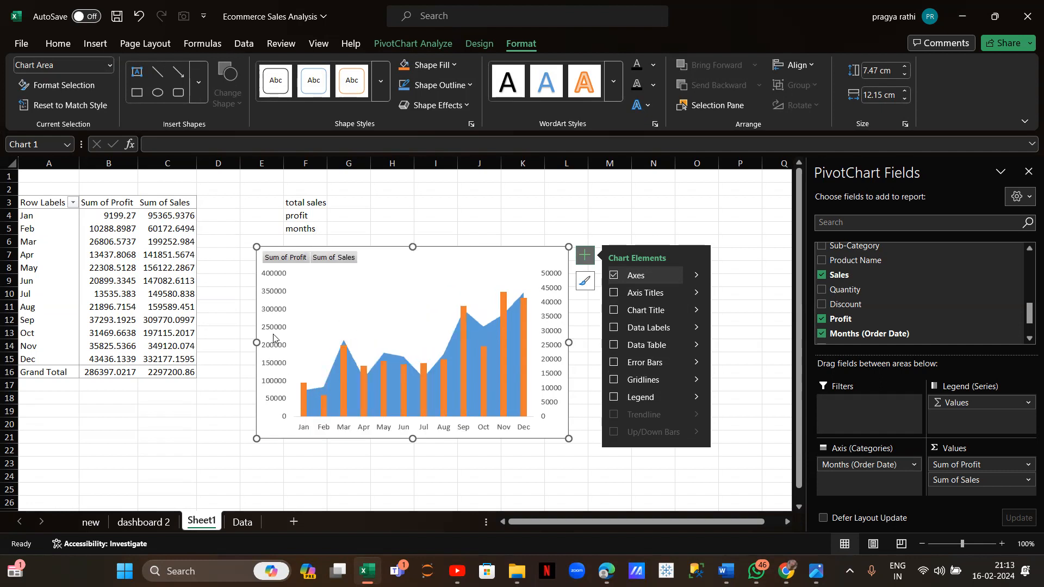
pyautogui.rightClick(322, 262)
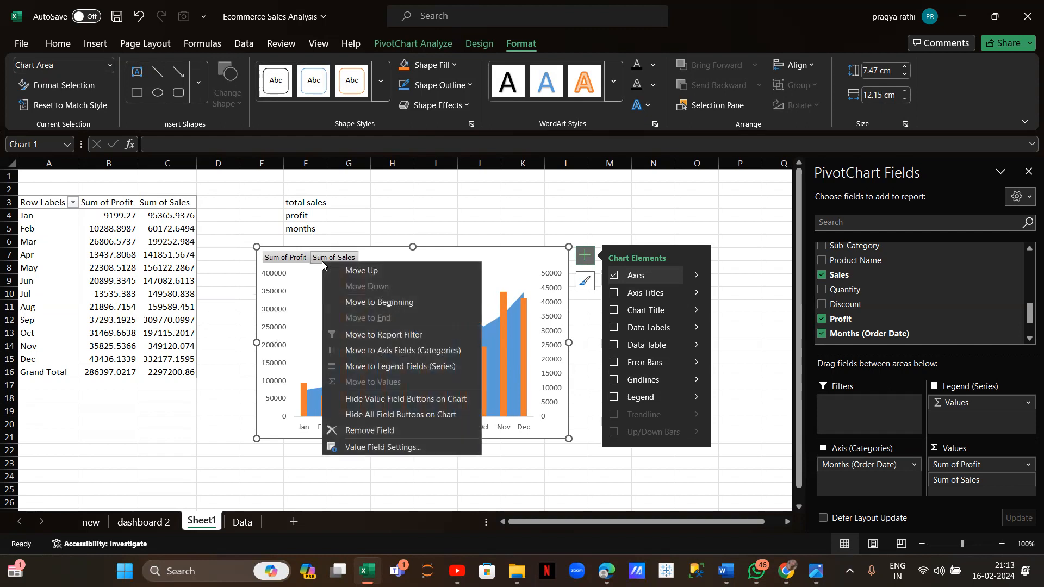
pyautogui.click(375, 413)
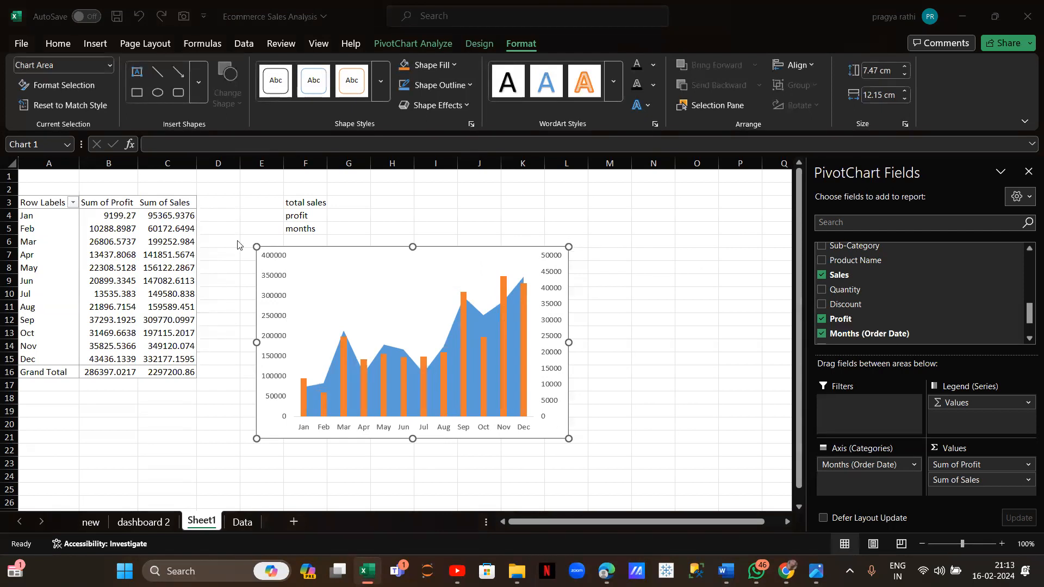
pyautogui.doubleClick(278, 275)
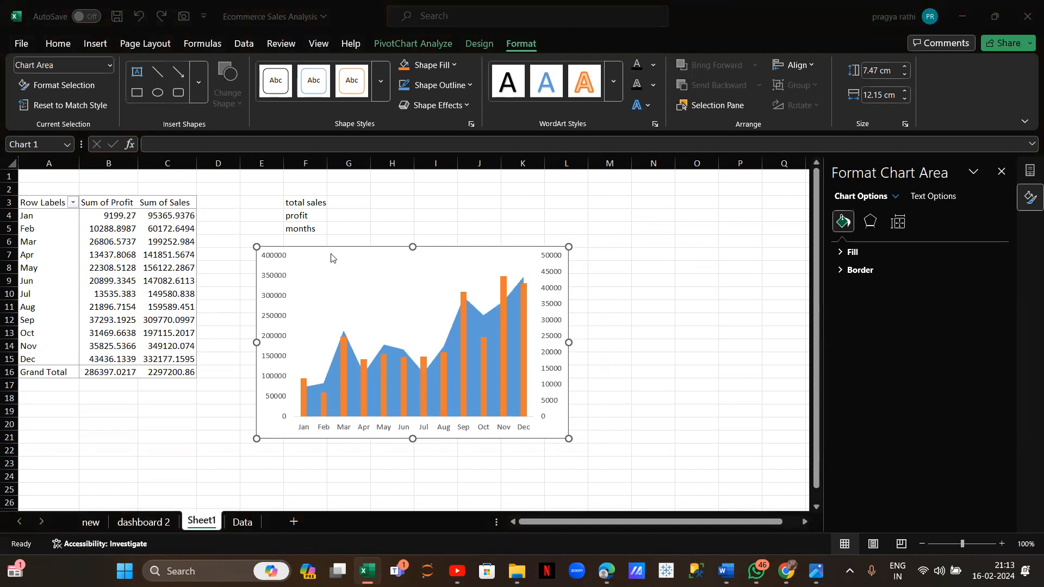
pyautogui.click(277, 274)
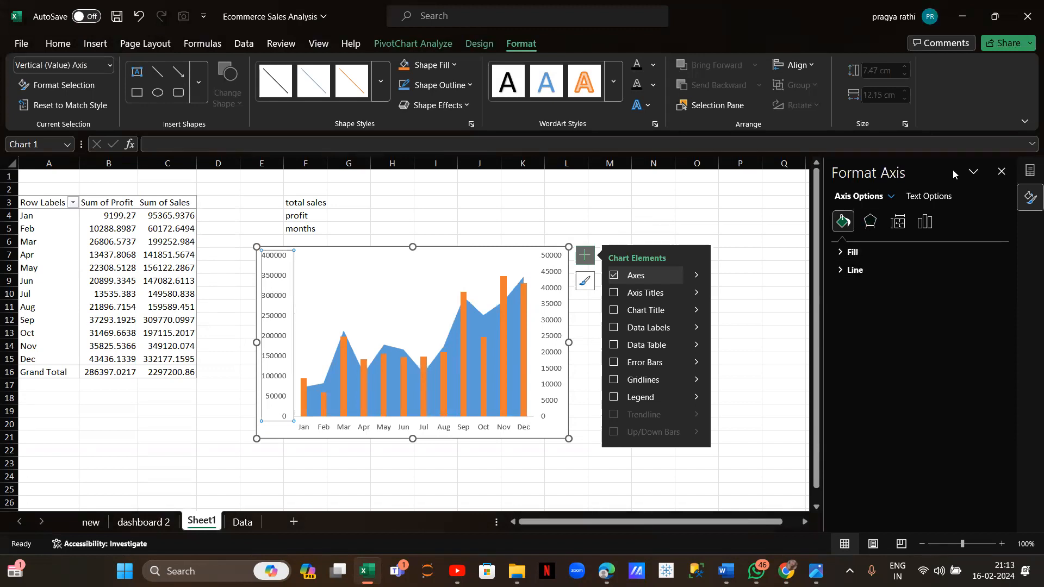
pyautogui.click(940, 199)
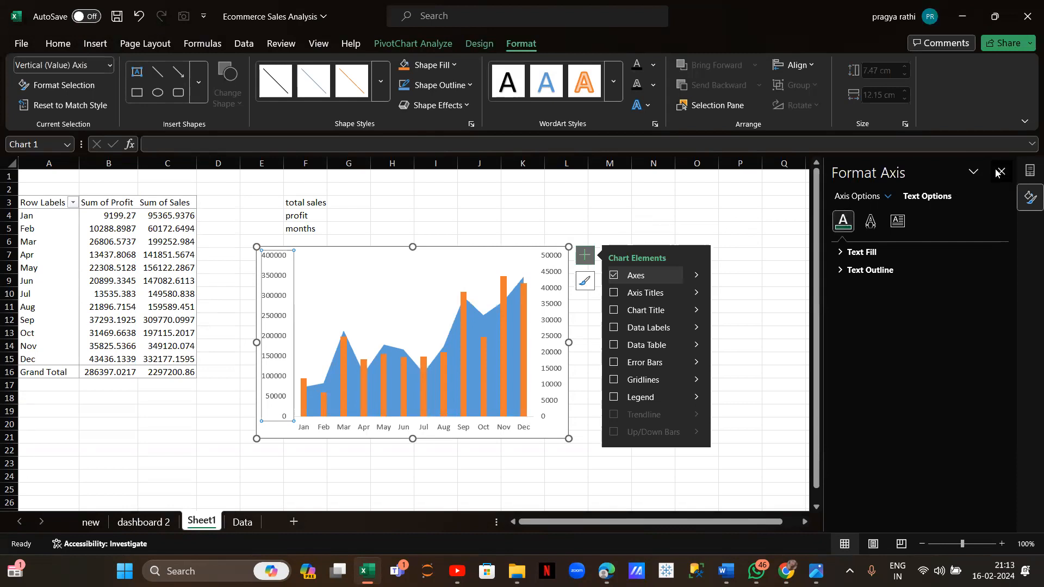
pyautogui.click(1029, 170)
pyautogui.click(555, 203)
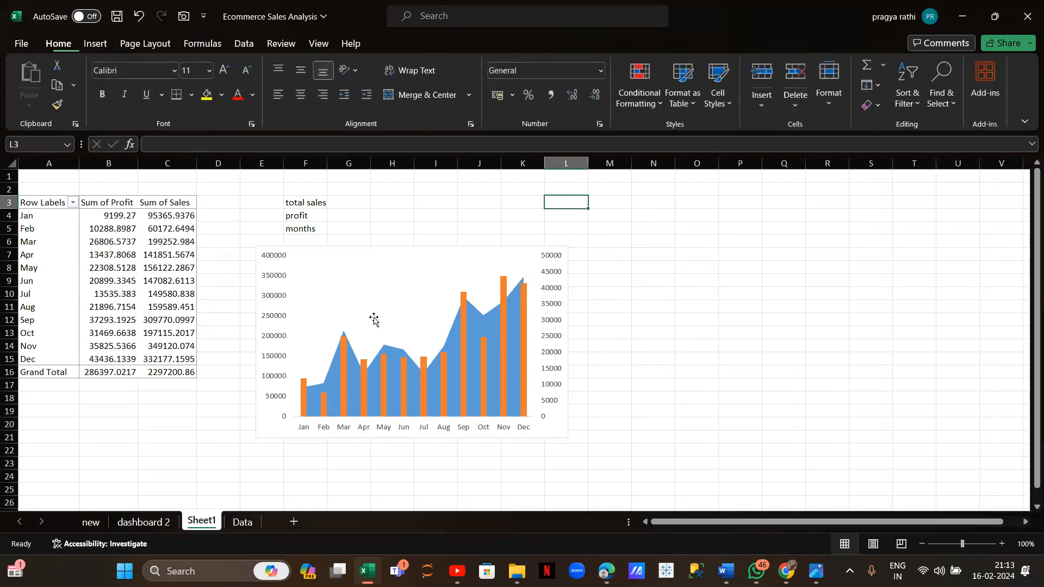
# Apply the custom number format $0,"K" to the PivotChart's primary vertical axis
pyautogui.doubleClick(271, 314)
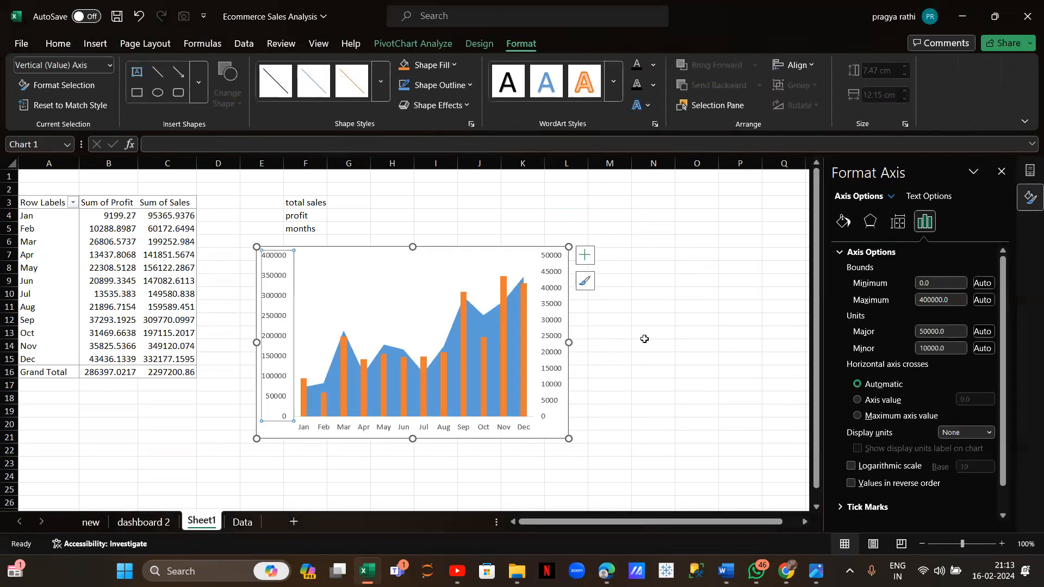
pyautogui.scroll(-1, 889, 471)
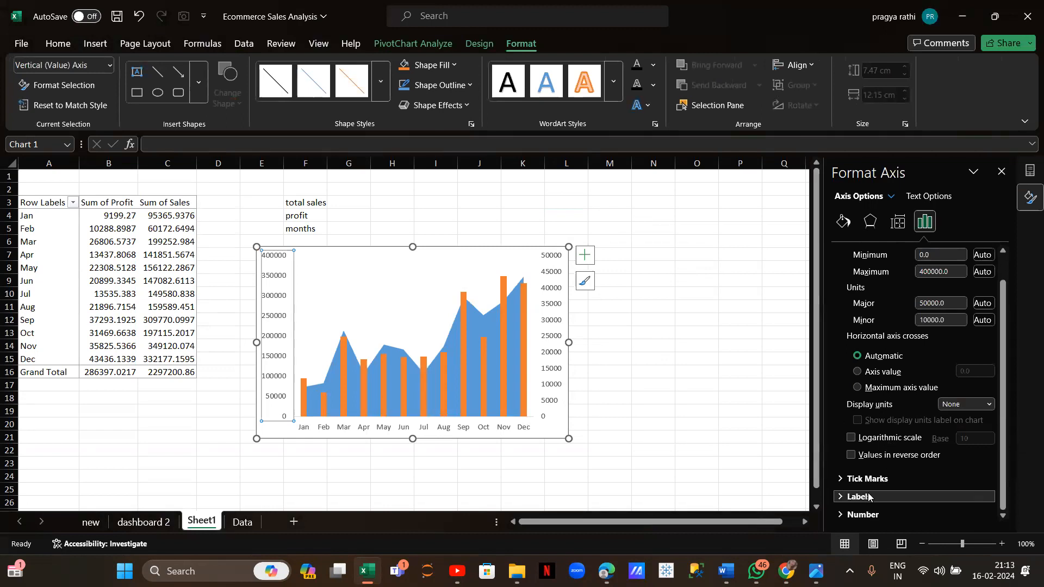
pyautogui.click(859, 515)
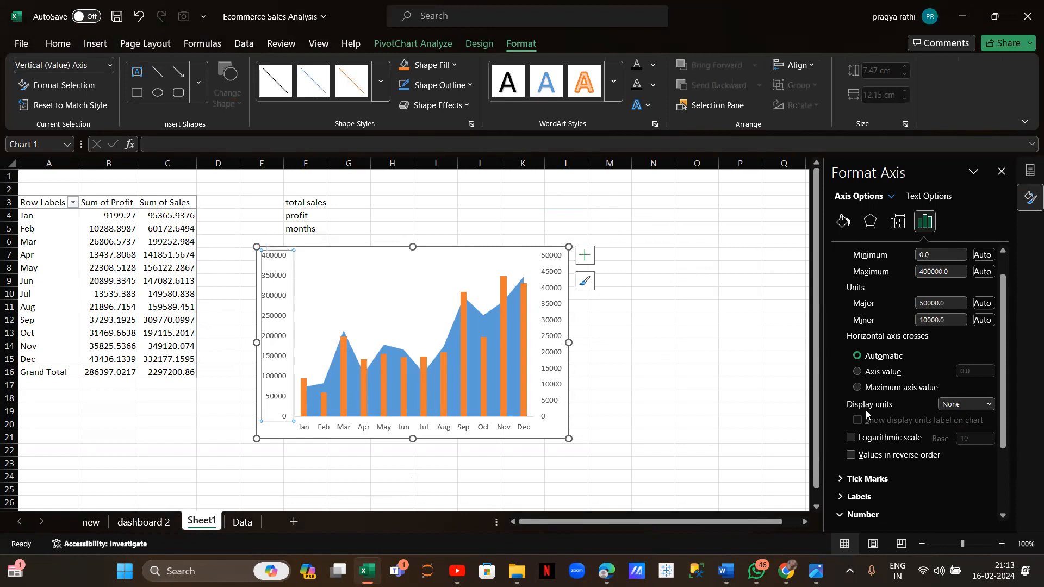
pyautogui.scroll(-3, 852, 437)
pyautogui.click(887, 493)
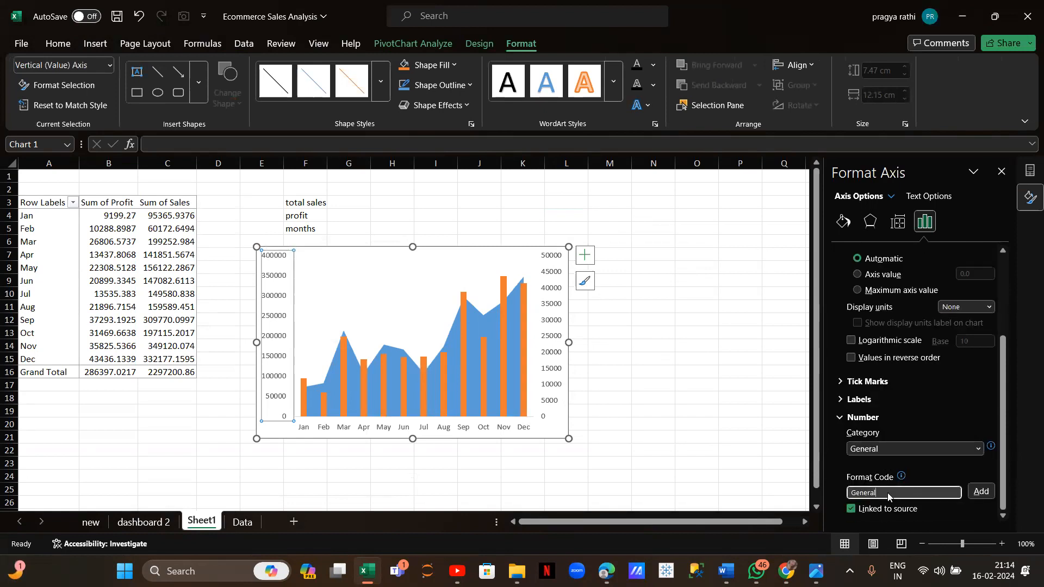
pyautogui.click(977, 448)
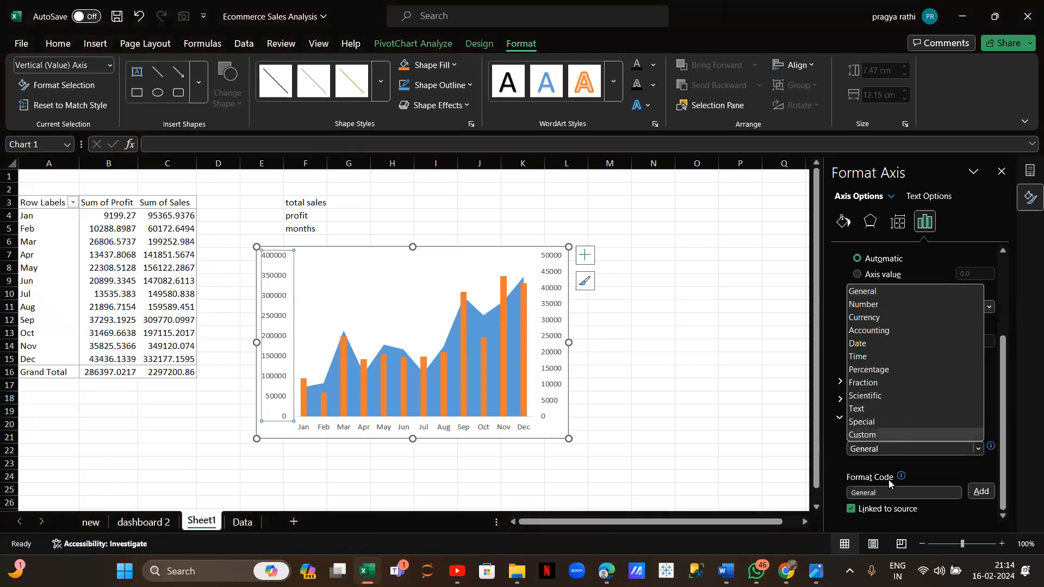
pyautogui.click(882, 495)
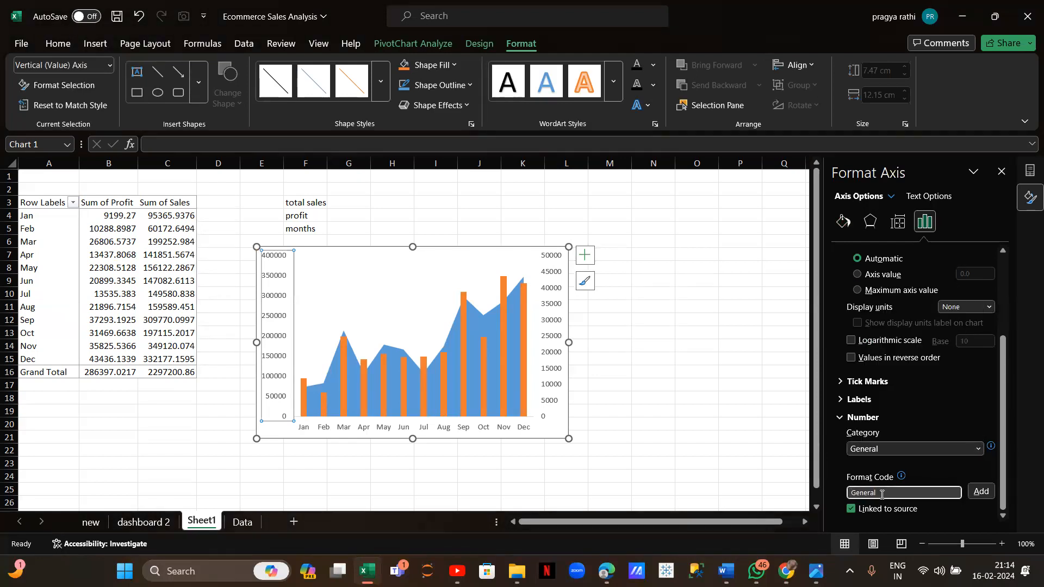
pyautogui.press('BackSpace')
pyautogui.press('BackSpace')
pyautogui.press('BackSpace')
pyautogui.press('BackSpace')
pyautogui.press('BackSpace')
pyautogui.press('BackSpace')
pyautogui.write('$')
pyautogui.click(981, 491)
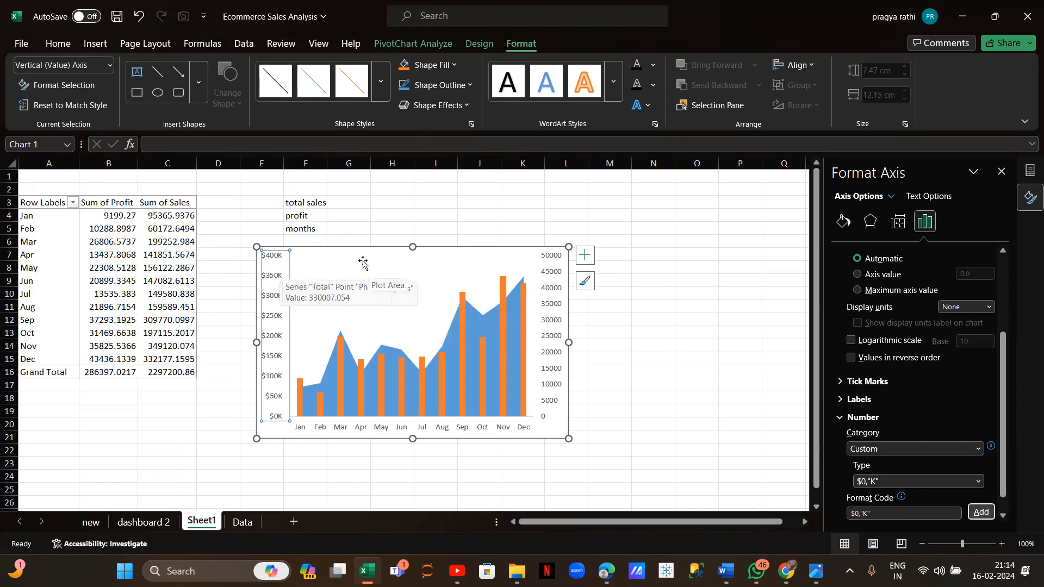
# Undo the accidental plot area shift, move the whole PivotChart right so it starts in column G, and close the formatting pane
pyautogui.click(381, 260)
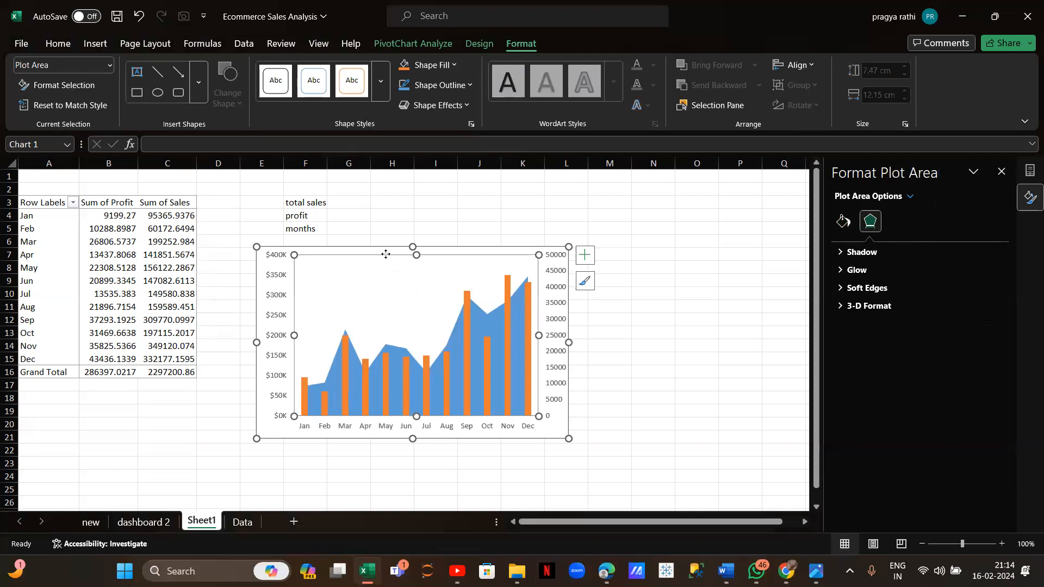
pyautogui.hotkey('ctrl', 'z')
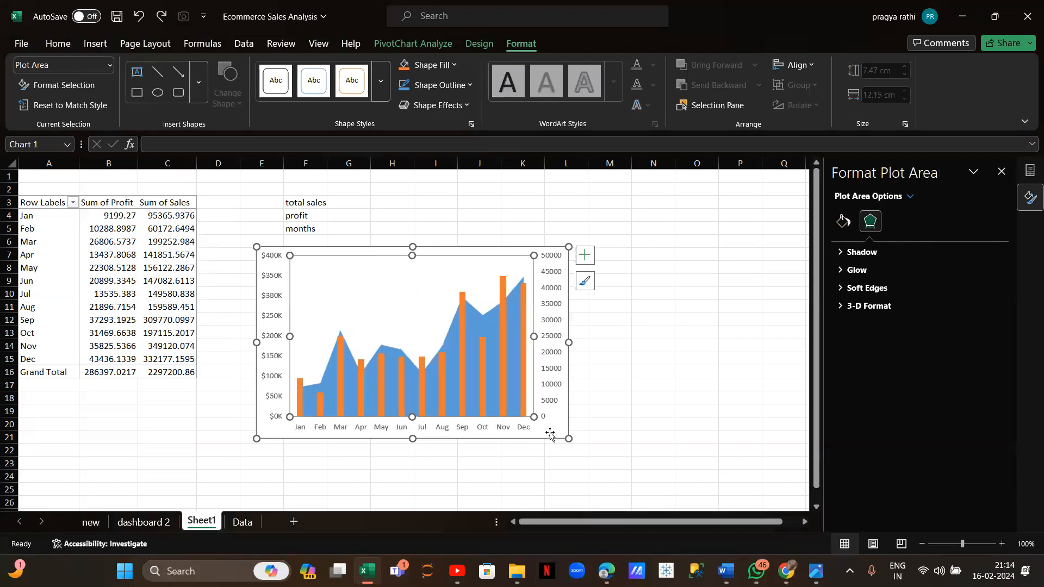
pyautogui.moveTo(551, 427); pyautogui.dragTo(628, 433)
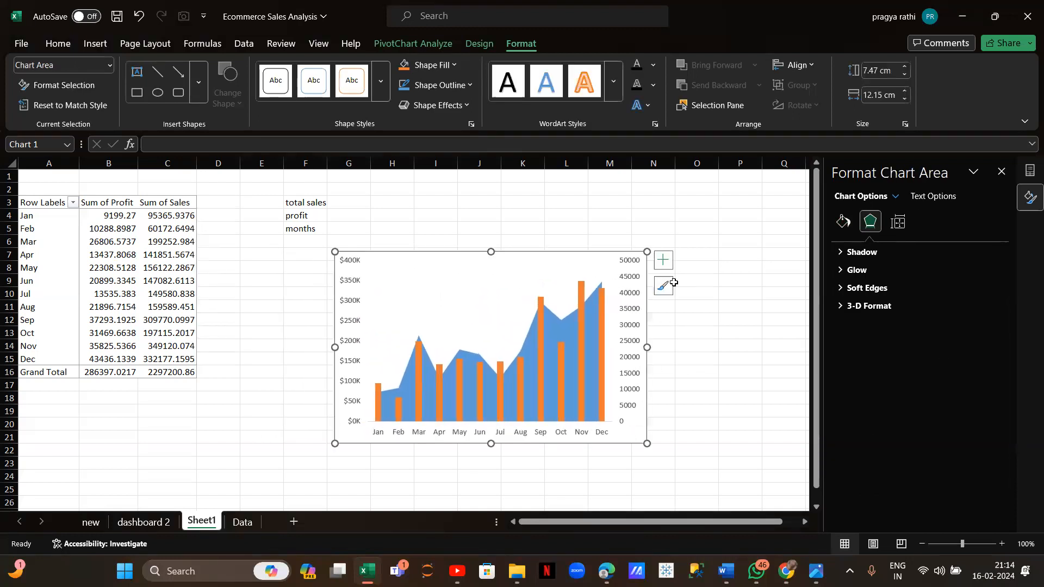
pyautogui.click(1002, 171)
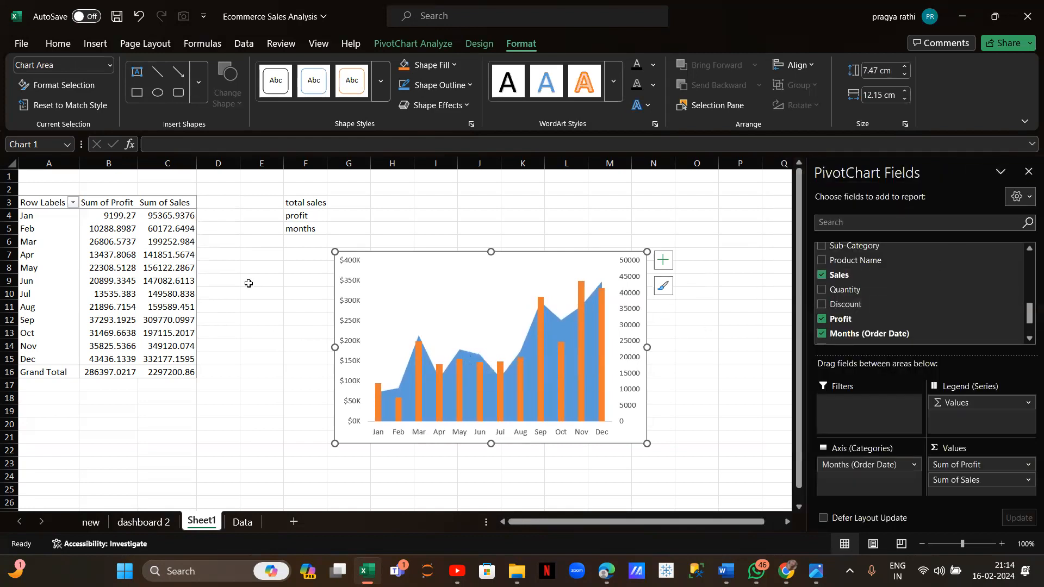
# Insert a PivotTable based on the Data sheet's Table_1 on a new worksheet
pyautogui.hotkey('alt', 'Tab')
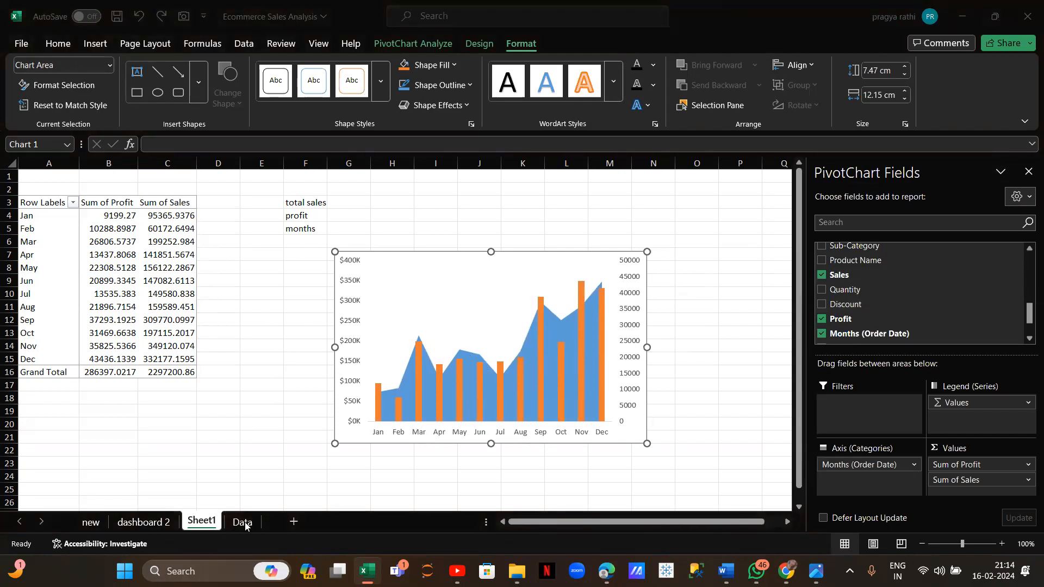
pyautogui.hotkey('alt', 'Tab')
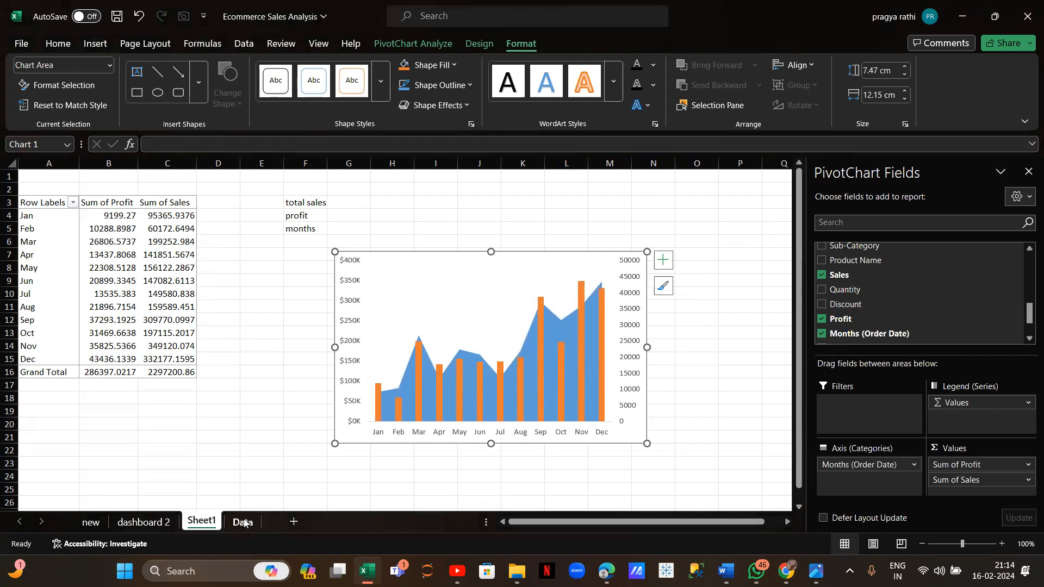
pyautogui.click(245, 523)
pyautogui.click(111, 335)
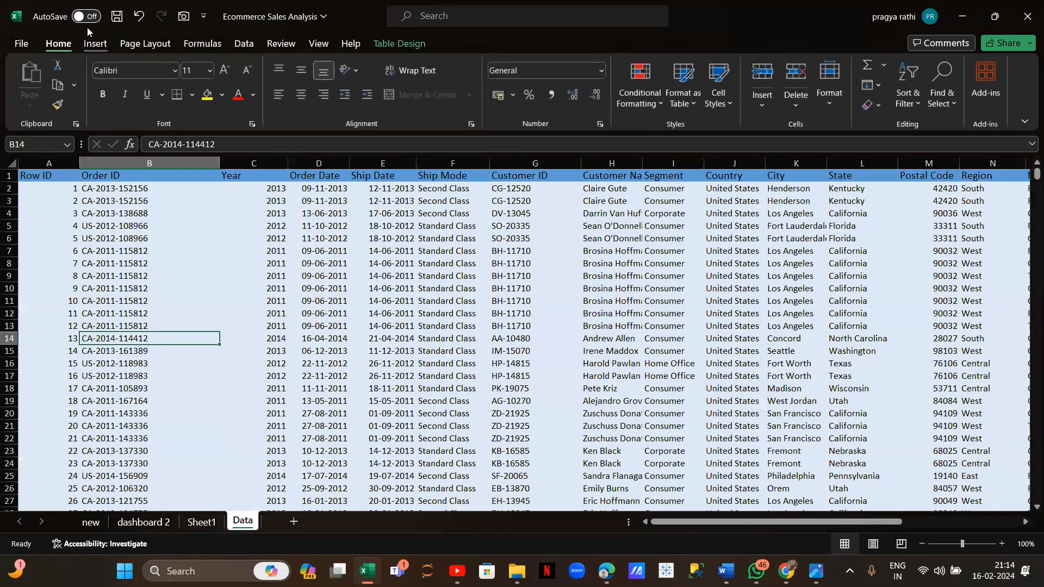
pyautogui.click(95, 43)
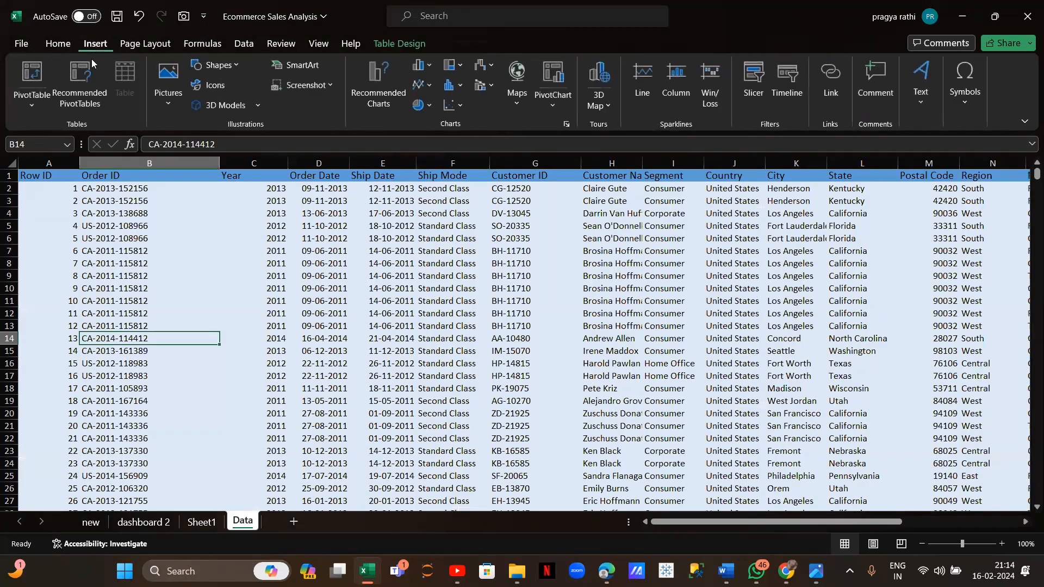
pyautogui.click(32, 76)
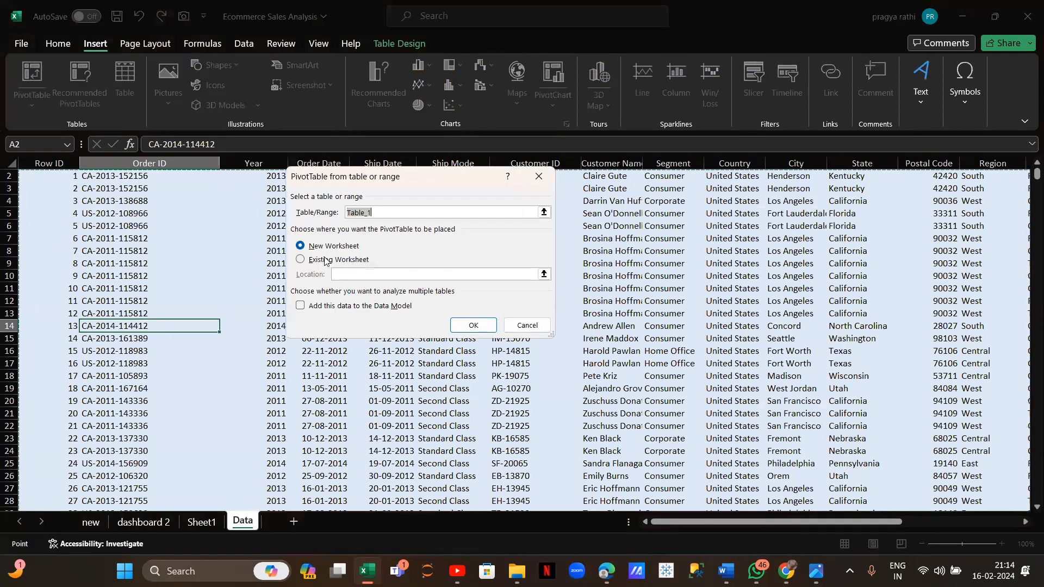
pyautogui.click(325, 261)
pyautogui.click(302, 245)
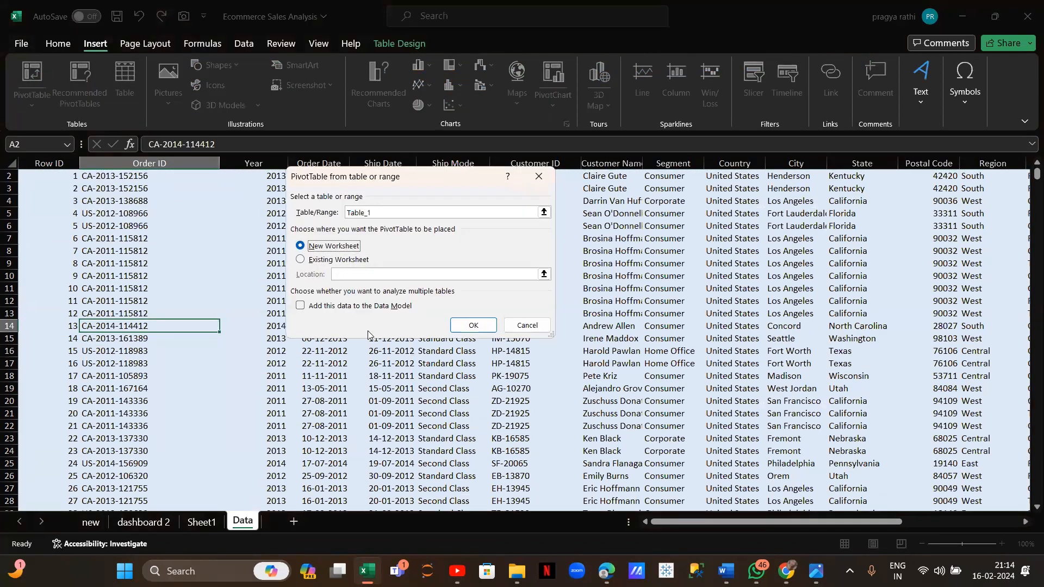
pyautogui.click(473, 325)
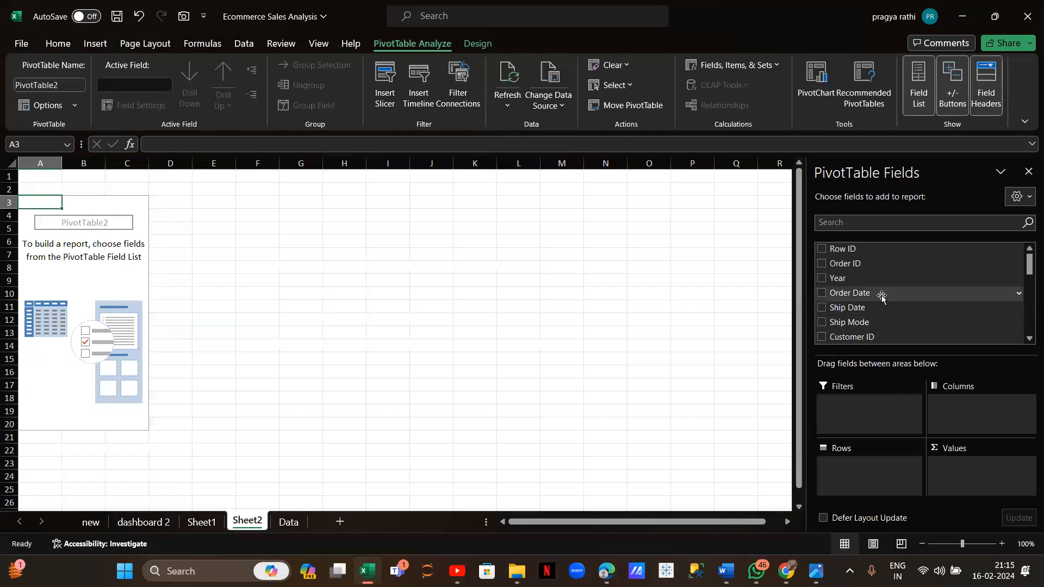
# Look through the available PivotTable fields and enter the note "category and t profit" in cell L4
pyautogui.scroll(-4, 878, 294)
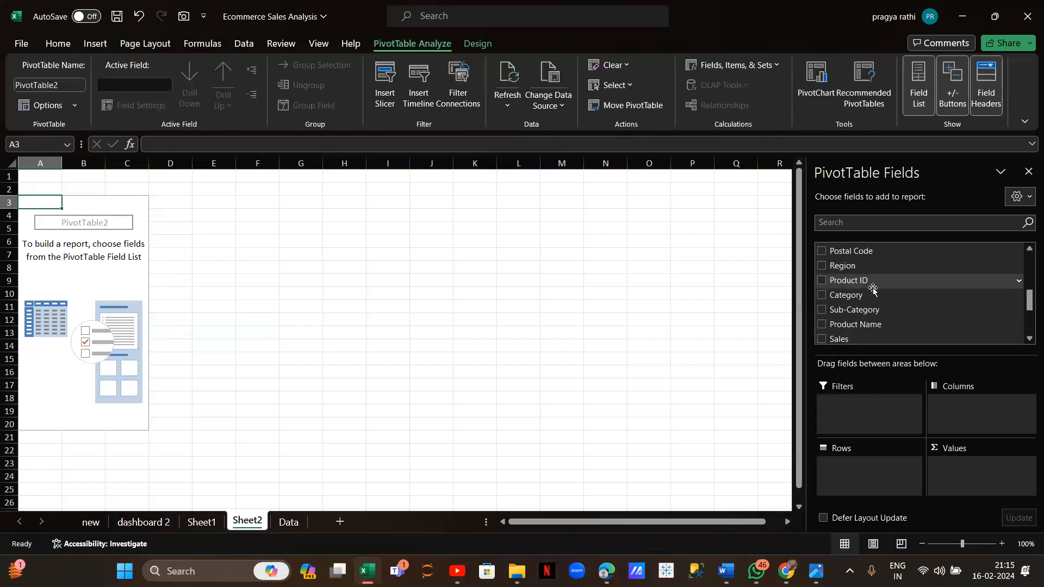
pyautogui.scroll(-2, 872, 288)
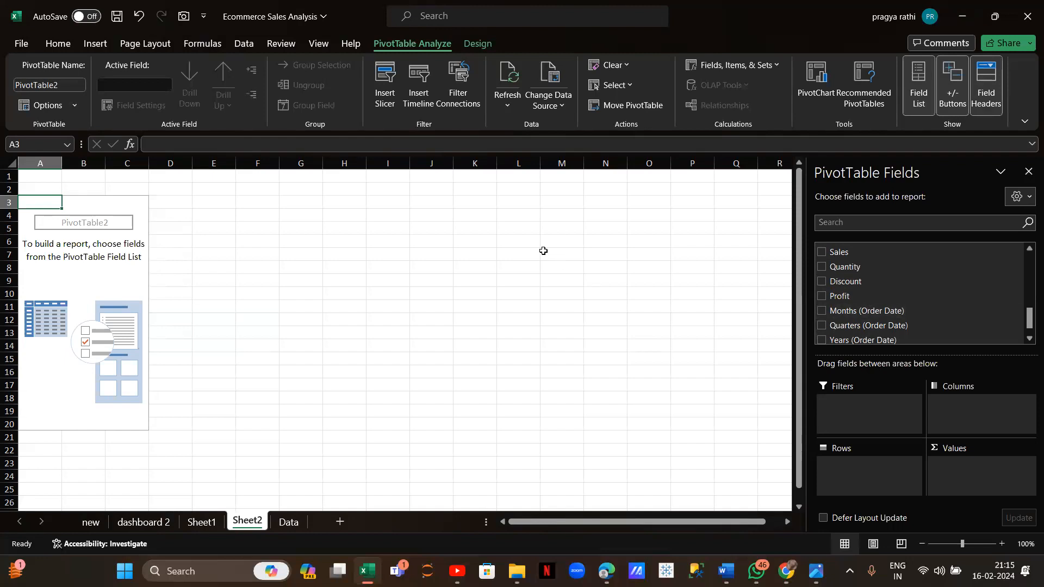
pyautogui.click(529, 212)
pyautogui.write('category and t profit')
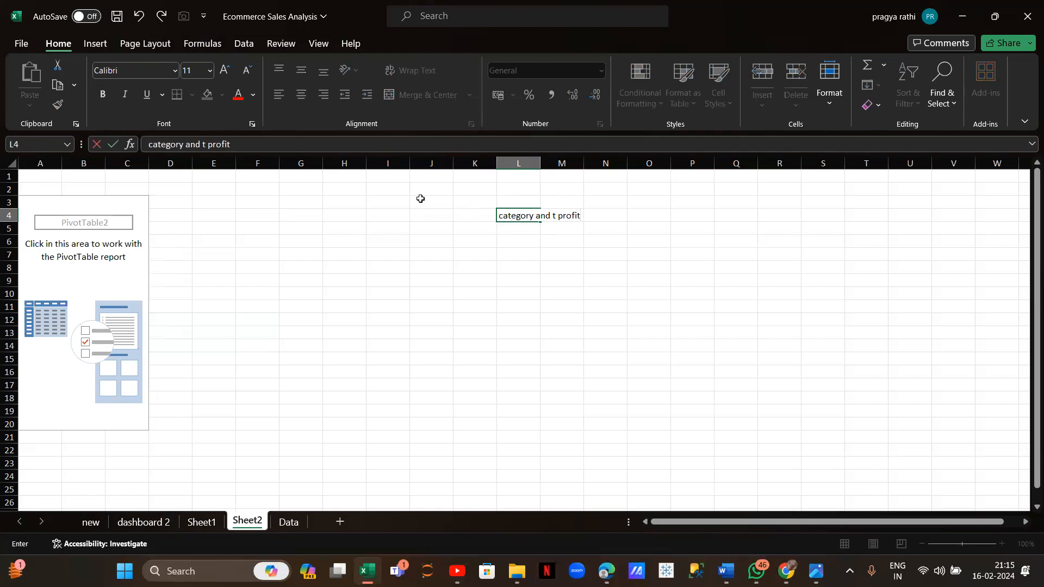
# Build the PivotTable with the sum of Profit as values and Category as rows
pyautogui.click(38, 205)
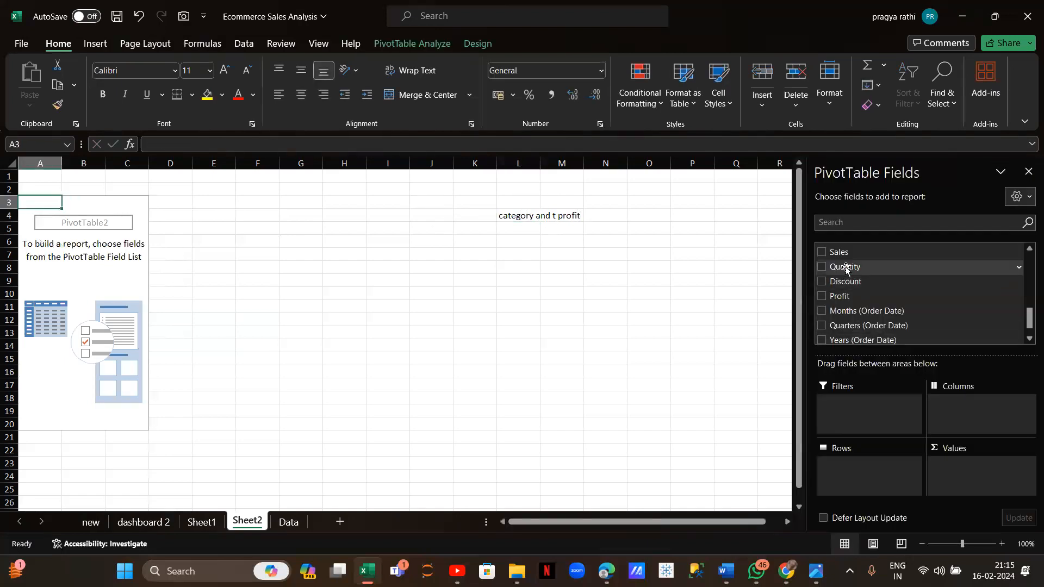
pyautogui.moveTo(835, 297); pyautogui.dragTo(954, 479)
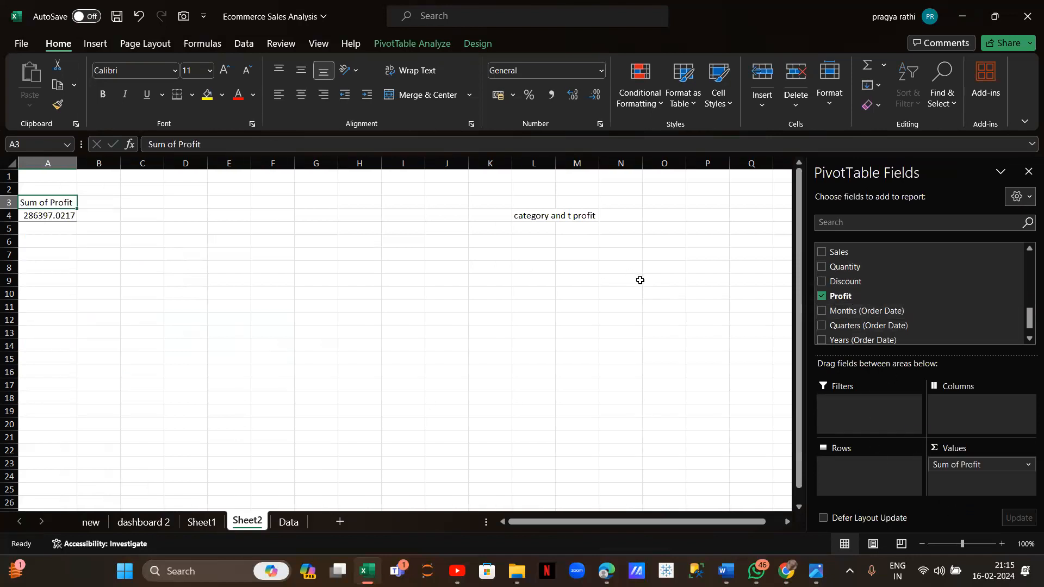
pyautogui.scroll(-1, 859, 330)
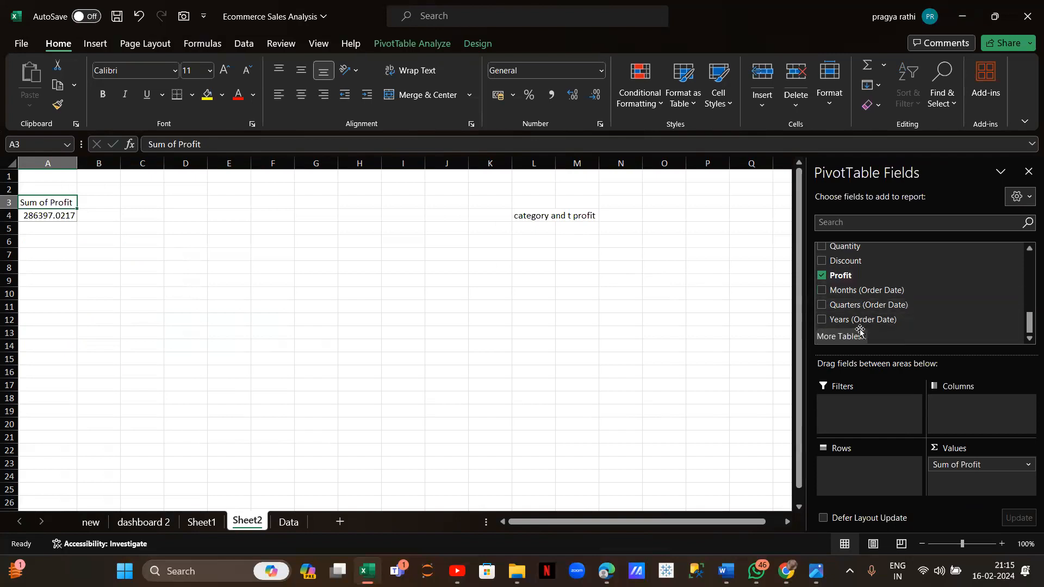
pyautogui.scroll(2, 860, 329)
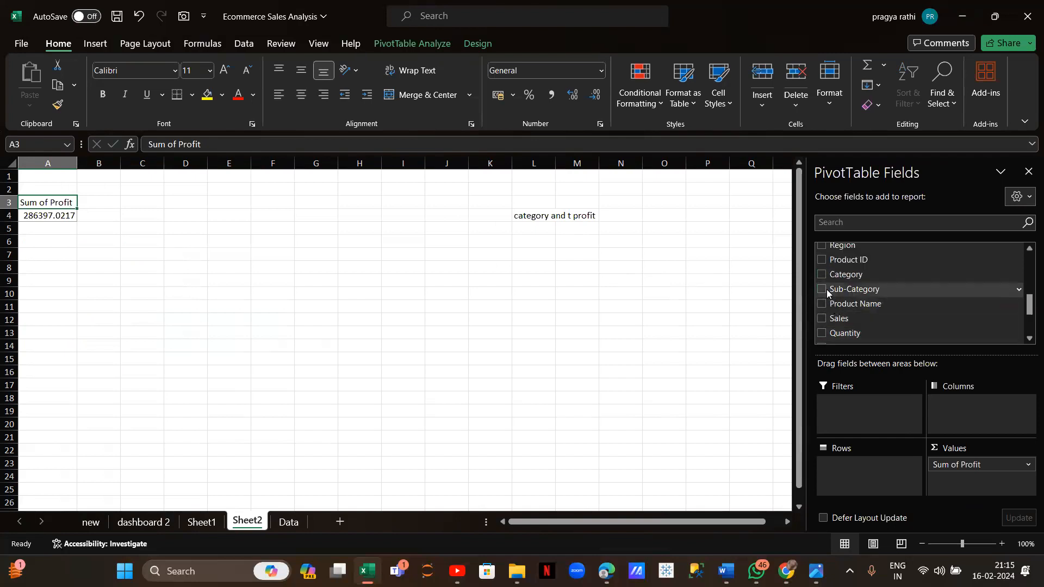
pyautogui.click(822, 274)
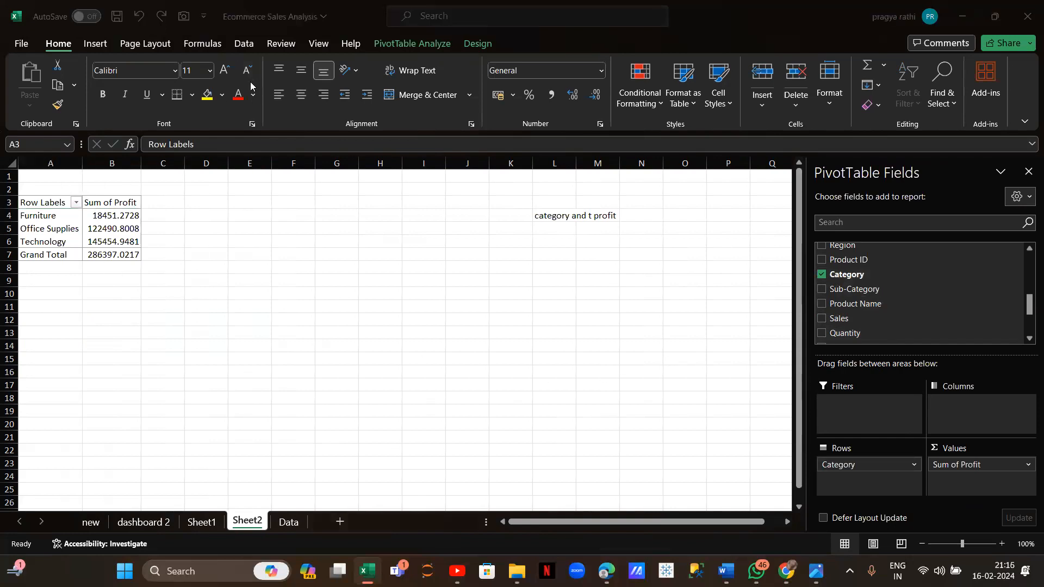
pyautogui.click(54, 217)
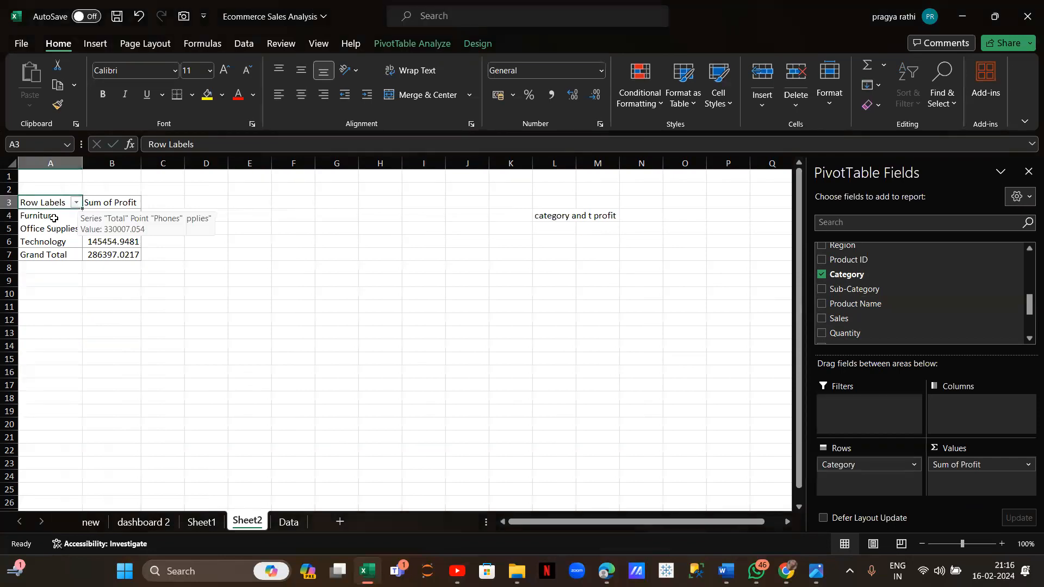
pyautogui.click(426, 43)
pyautogui.click(816, 79)
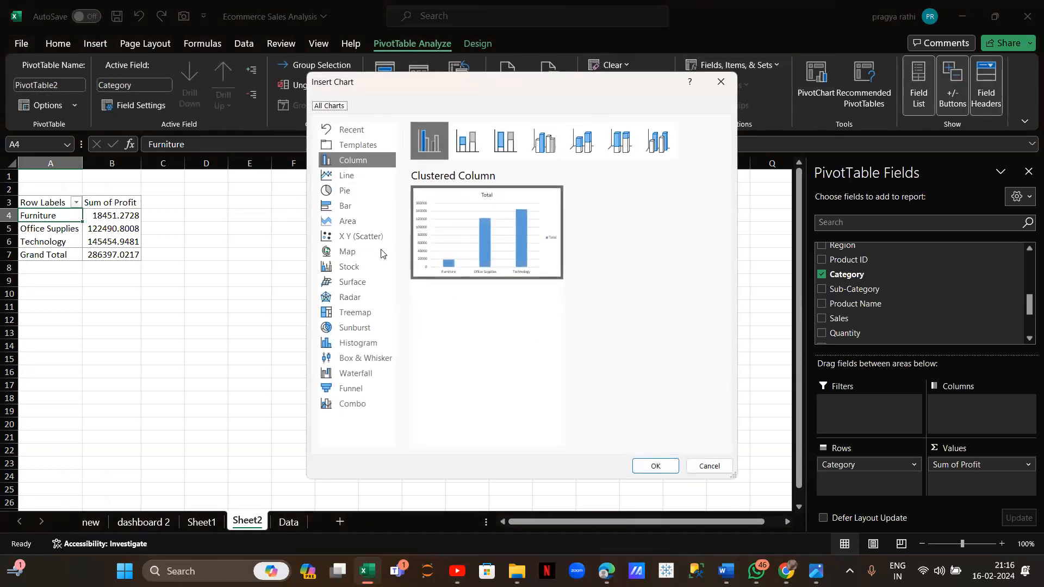
pyautogui.click(346, 374)
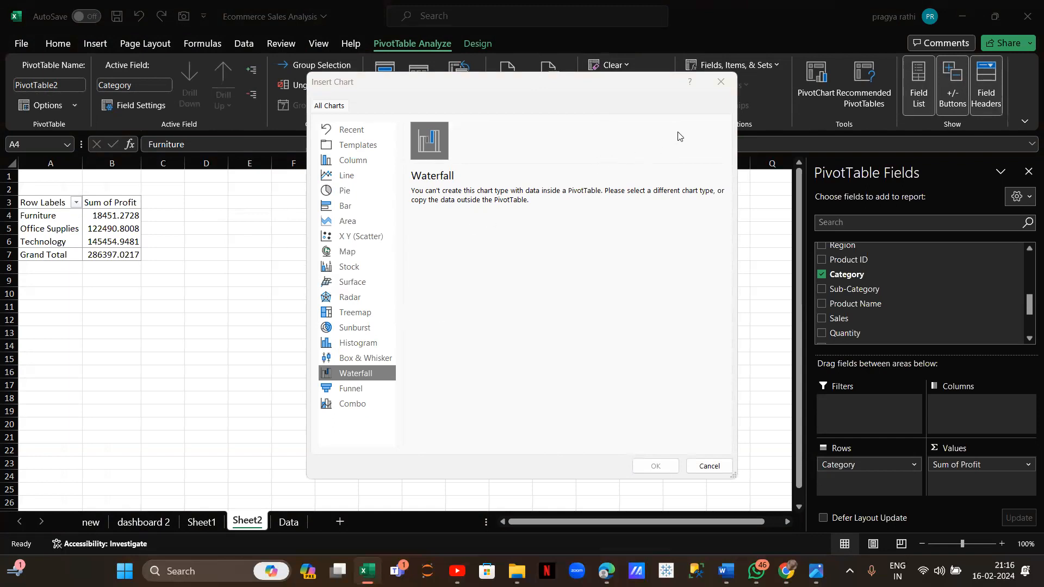
pyautogui.click(721, 81)
pyautogui.hotkey('alt', 'Tab')
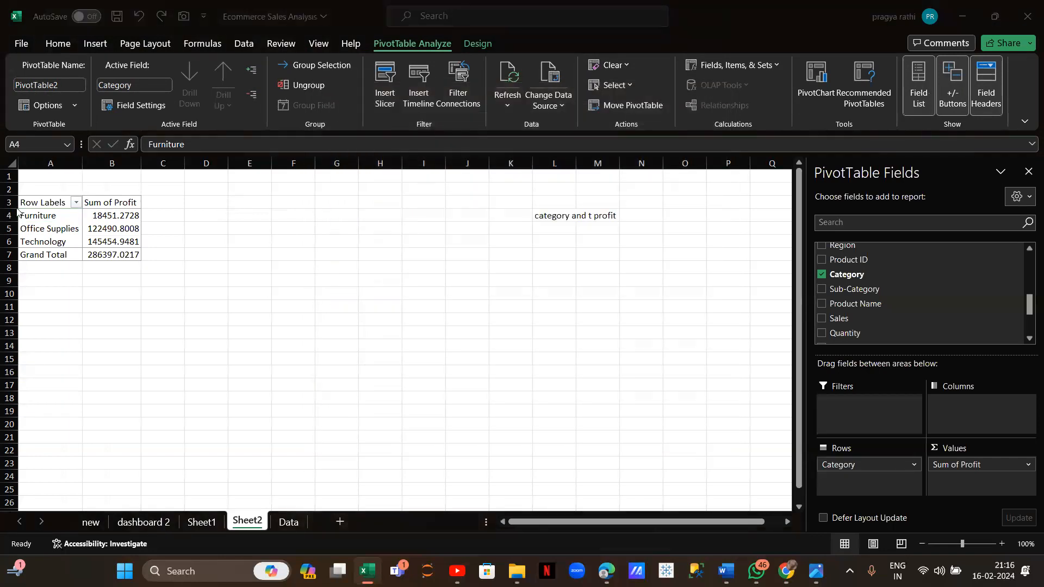
pyautogui.hotkey('alt', 'Tab')
# Reference the PivotTable's first category in E4 with =A4 and fill the formula down through E7
pyautogui.click(240, 215)
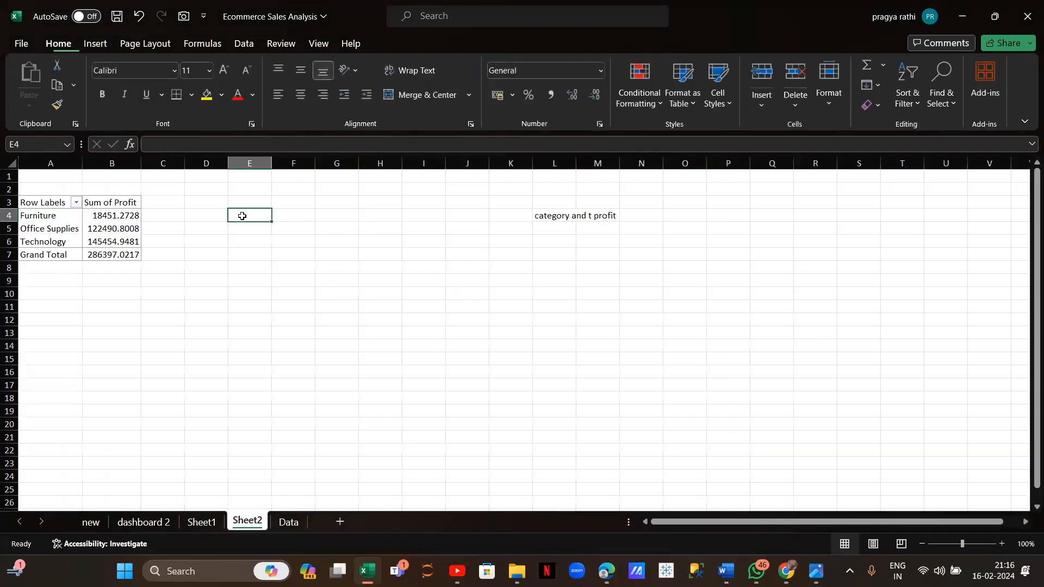
pyautogui.write('=')
pyautogui.click(34, 216)
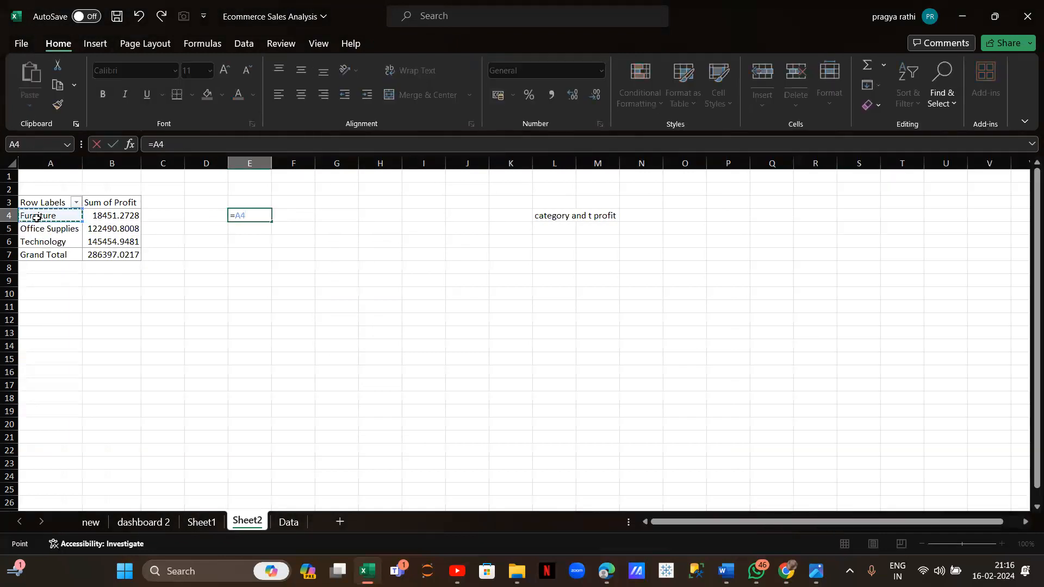
pyautogui.press('Return')
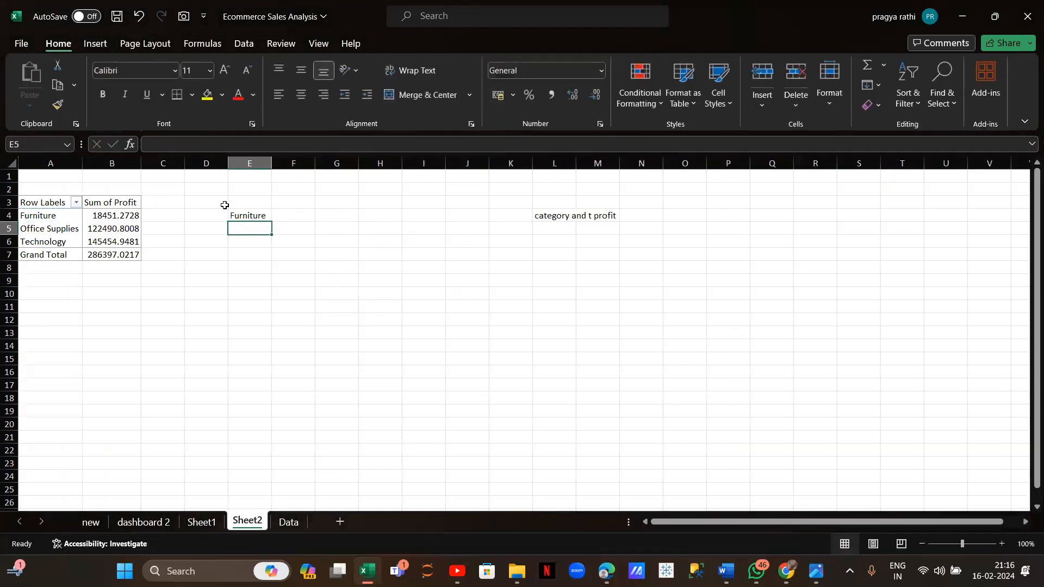
pyautogui.click(245, 215)
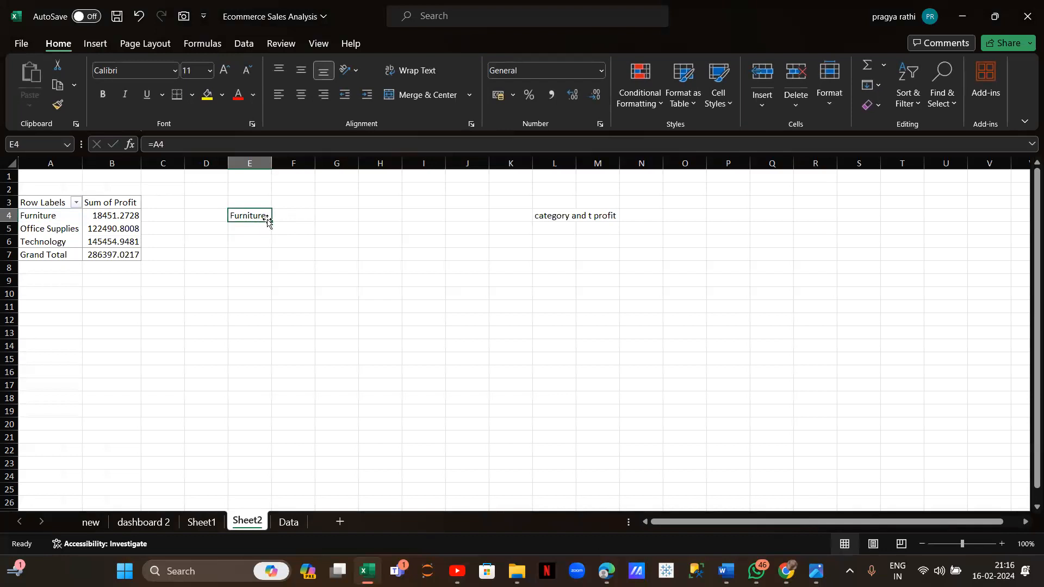
pyautogui.moveTo(270, 219); pyautogui.dragTo(271, 260)
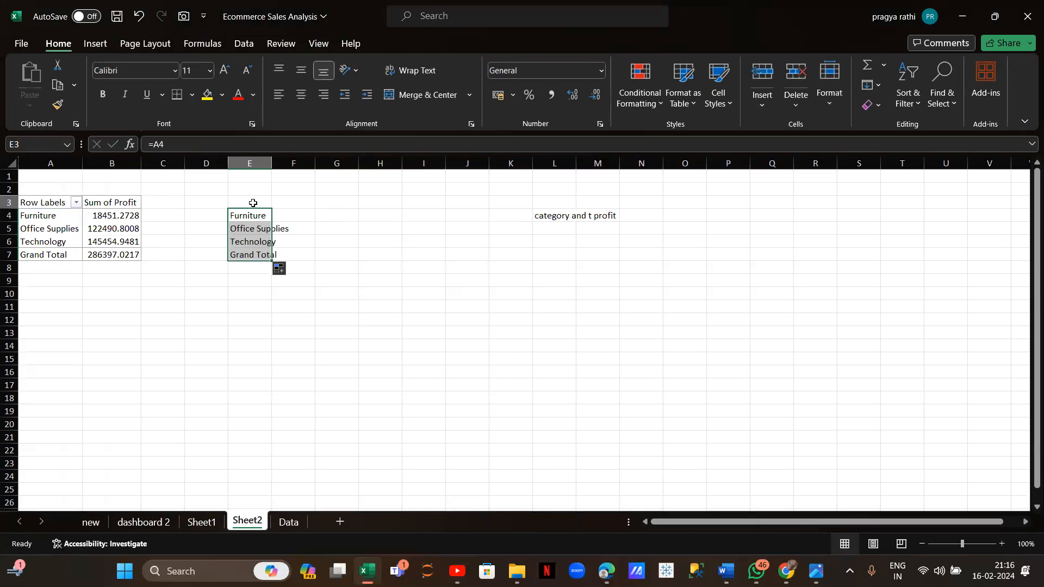
# Add the headers "category" in E3 and "profit" in F3 above the linked data
pyautogui.click(253, 203)
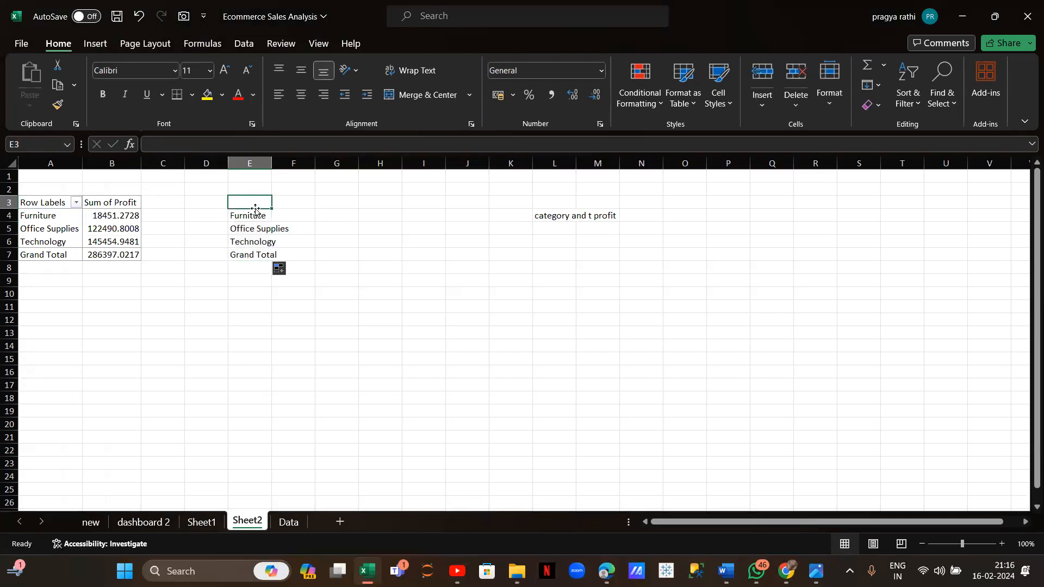
pyautogui.write('ca')
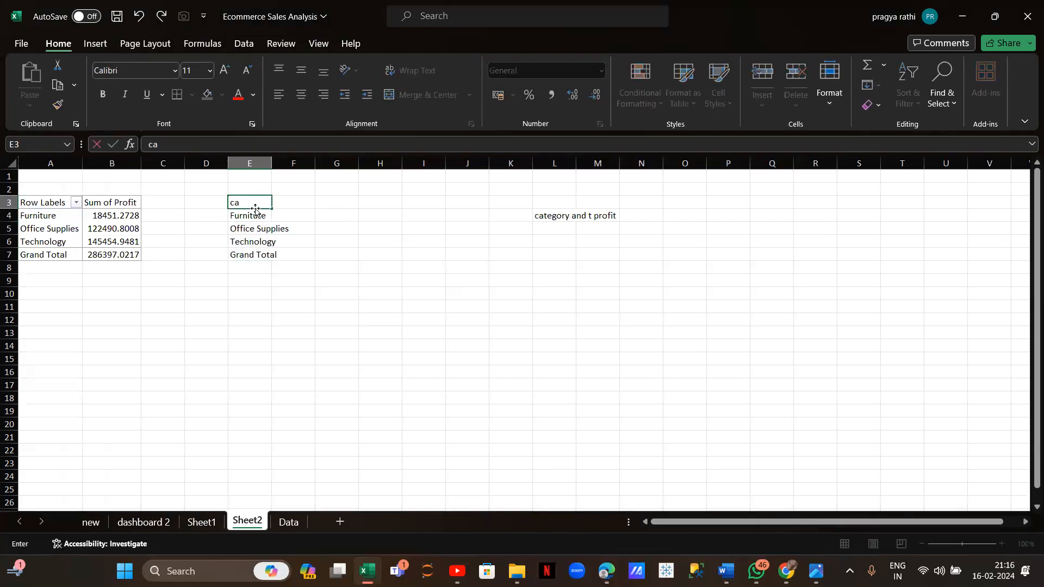
pyautogui.write('tegor')
pyautogui.click(291, 201)
pyautogui.write('profit')
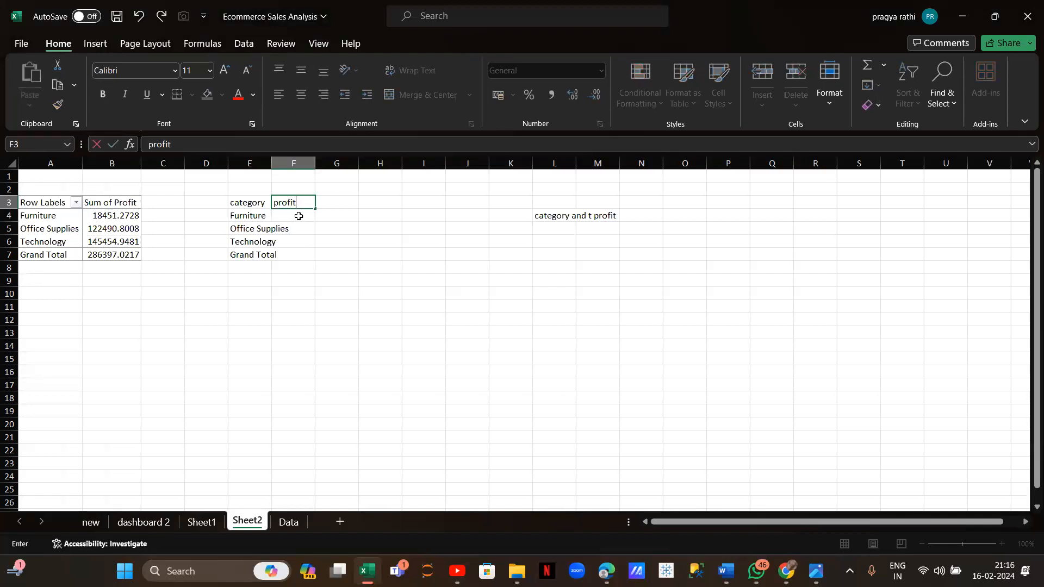
# Link F4 to the PivotTable's Furniture profit in B4 and fill the GETPIVOTDATA formula down through F7
pyautogui.click(299, 216)
pyautogui.write('=')
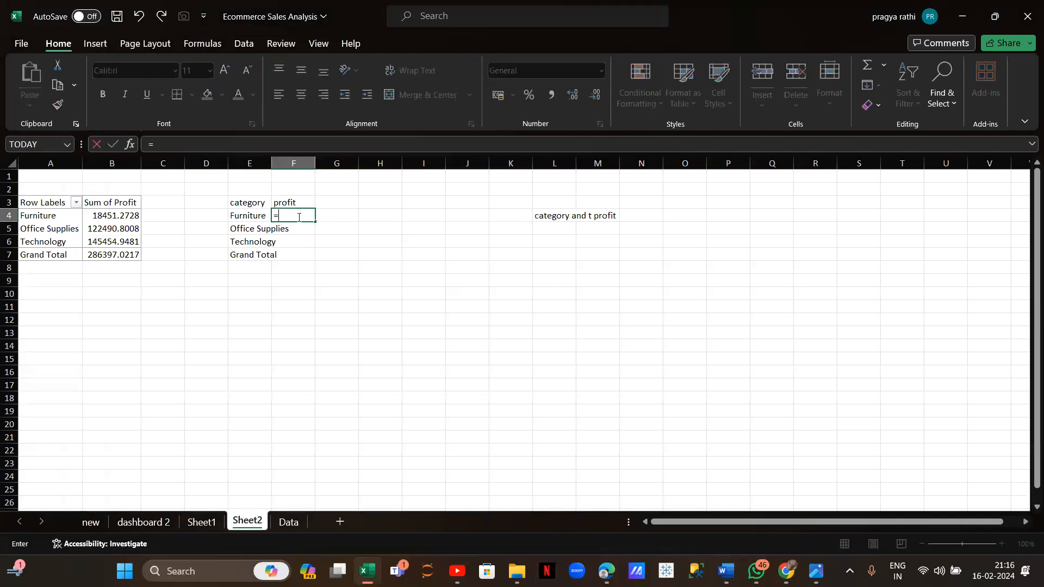
pyautogui.click(128, 216)
pyautogui.press('Return')
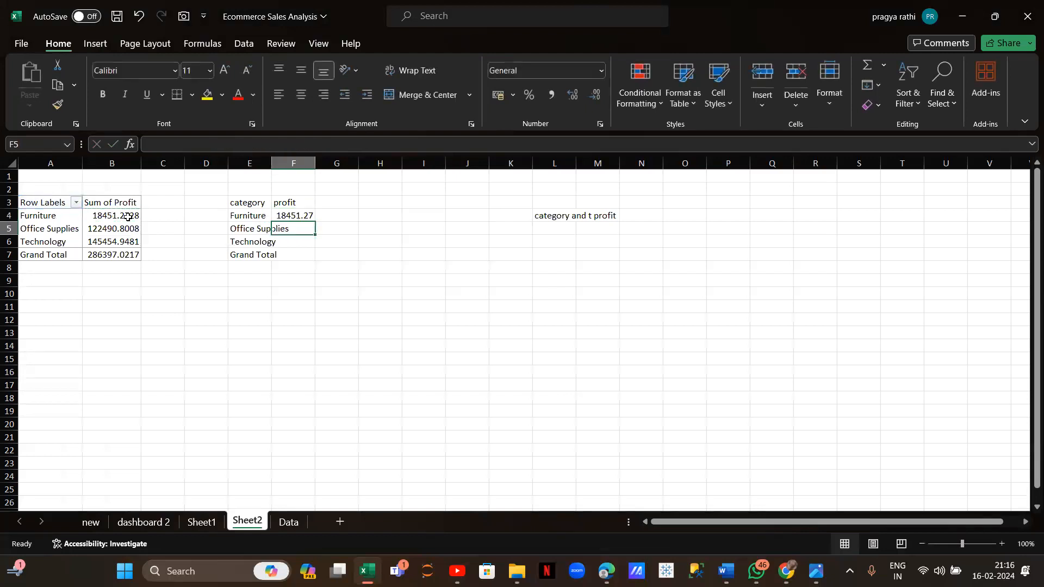
pyautogui.click(305, 216)
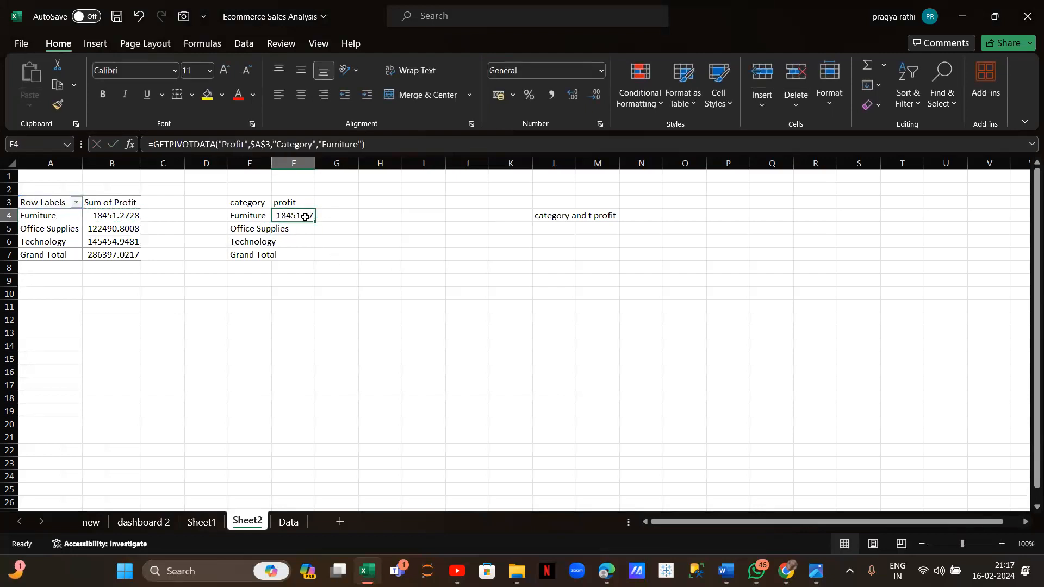
pyautogui.moveTo(315, 222); pyautogui.dragTo(316, 244)
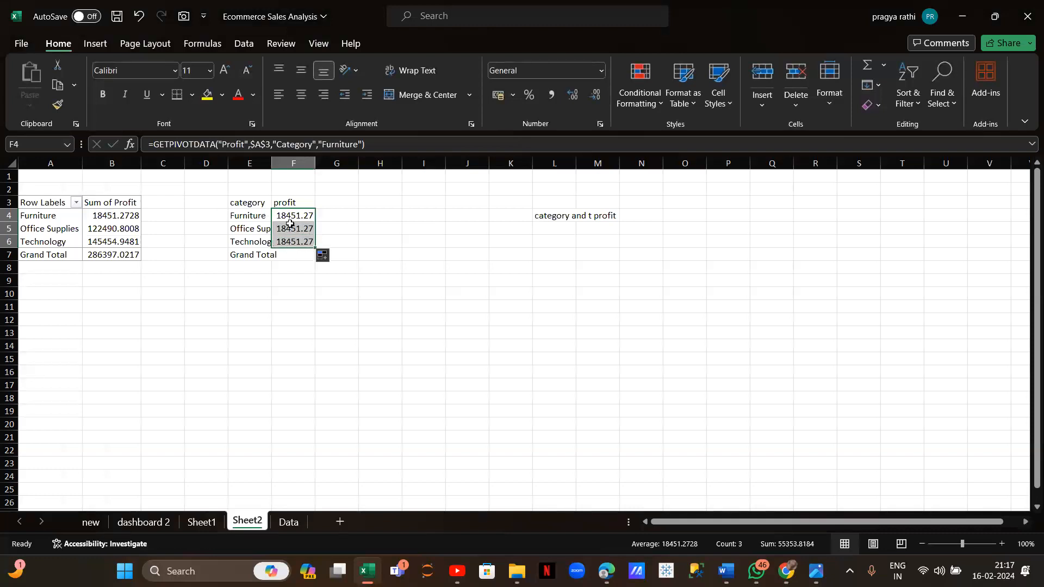
pyautogui.moveTo(315, 247); pyautogui.dragTo(316, 262)
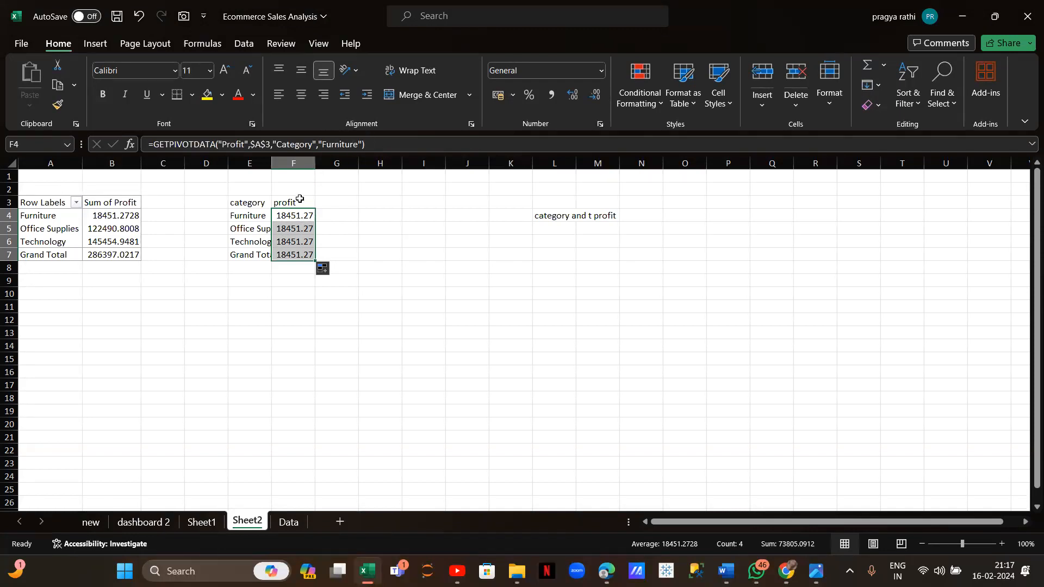
# Replace the fixed "Furniture" item in F4's GETPIVOTDATA formula with a reference to E4 and fill the formula down through F7
pyautogui.click(288, 216)
pyautogui.click(291, 229)
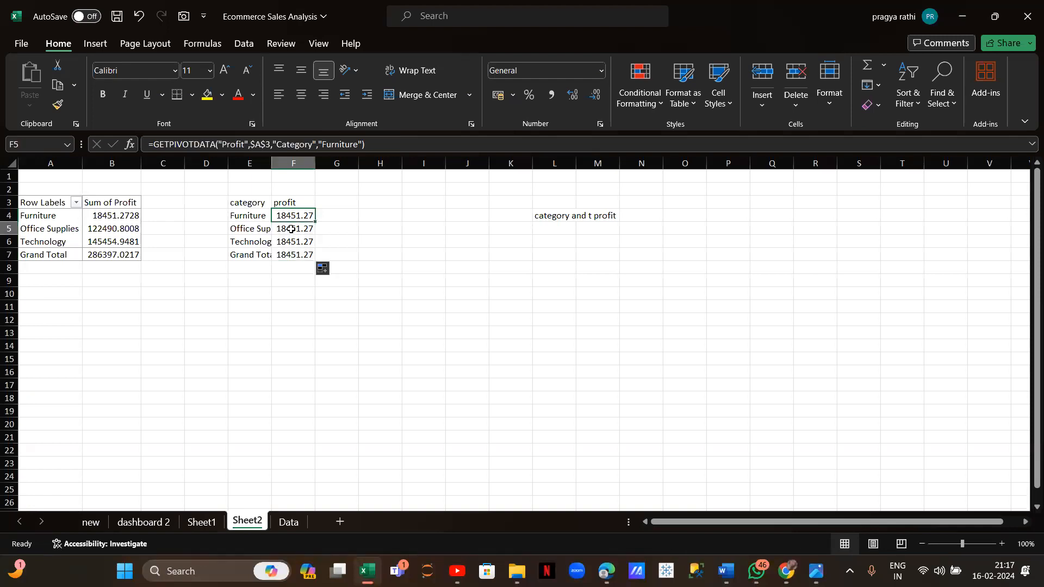
pyautogui.click(291, 218)
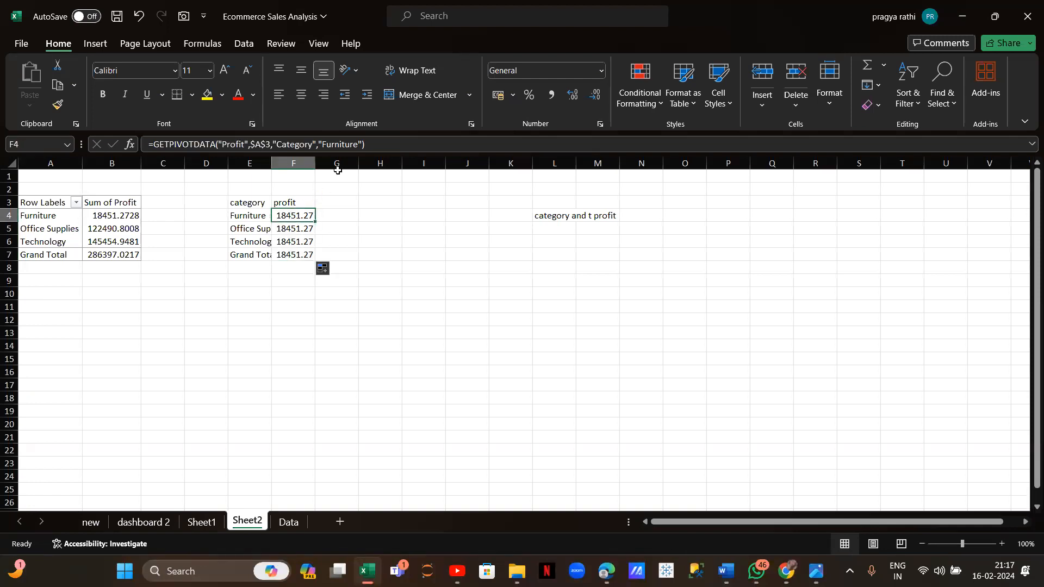
pyautogui.click(363, 145)
pyautogui.press('BackSpace')
pyautogui.press('BackSpace')
pyautogui.press('BackSpace')
pyautogui.press('BackSpace')
pyautogui.press('BackSpace')
pyautogui.press('BackSpace')
pyautogui.press('BackSpace')
pyautogui.press('BackSpace')
pyautogui.press('BackSpace')
pyautogui.press('BackSpace')
pyautogui.press('BackSpace')
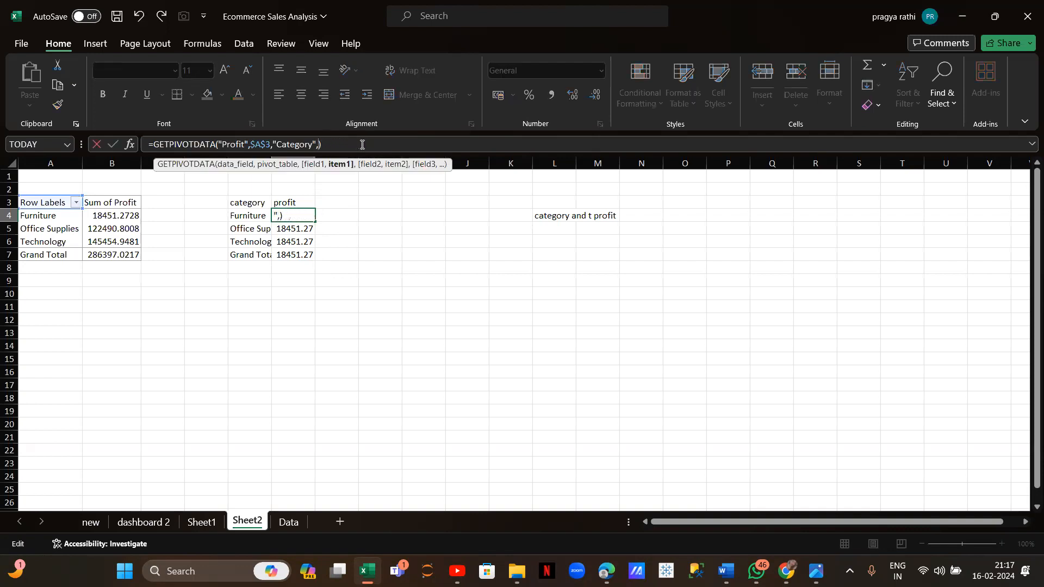
pyautogui.click(245, 215)
pyautogui.press('Return')
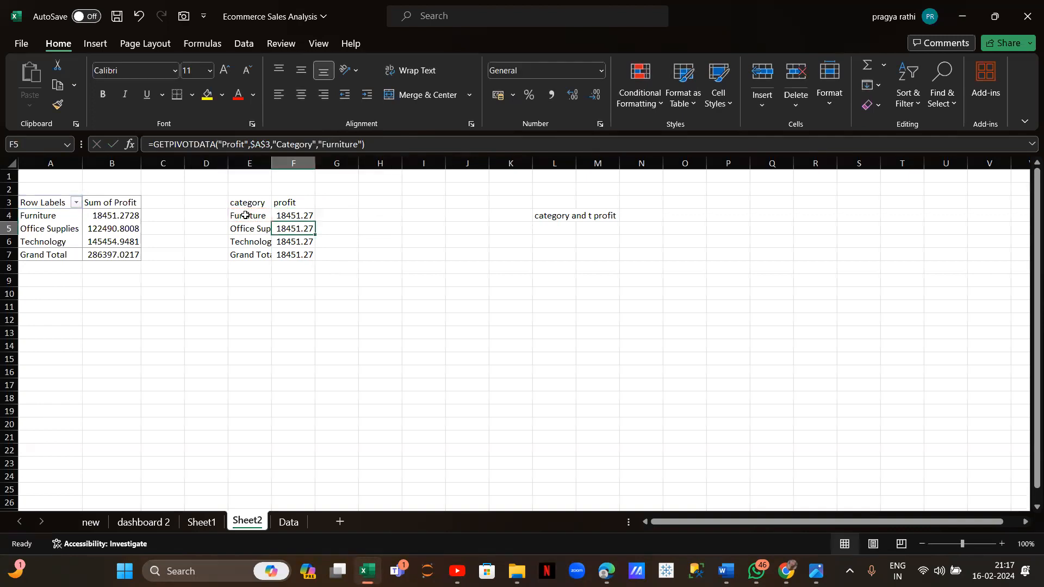
pyautogui.click(285, 216)
pyautogui.doubleClick(315, 220)
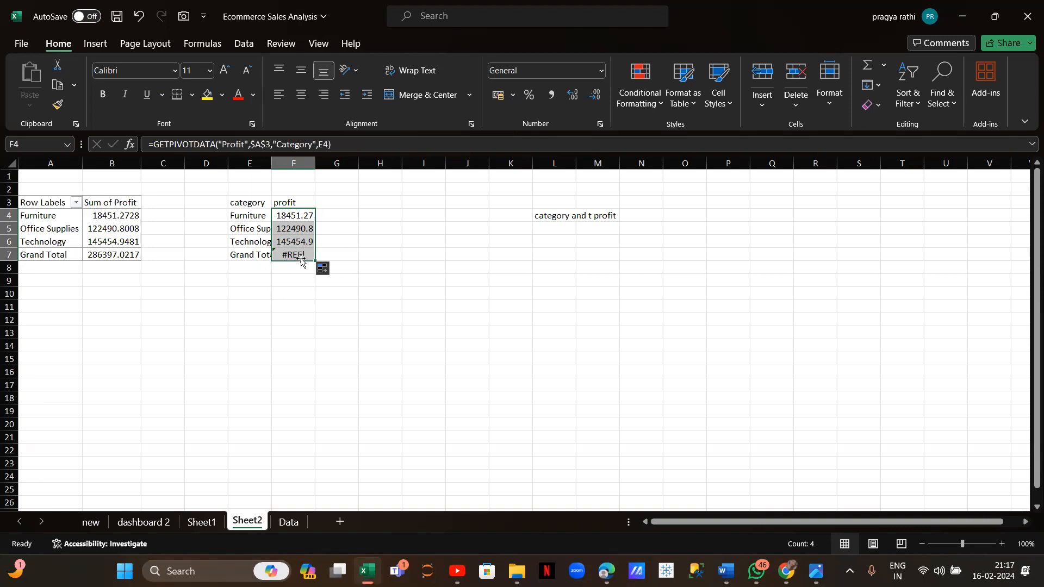
# Copy the PivotTable's Grand Total profit from B7 and paste it over the formula in F7
pyautogui.click(298, 255)
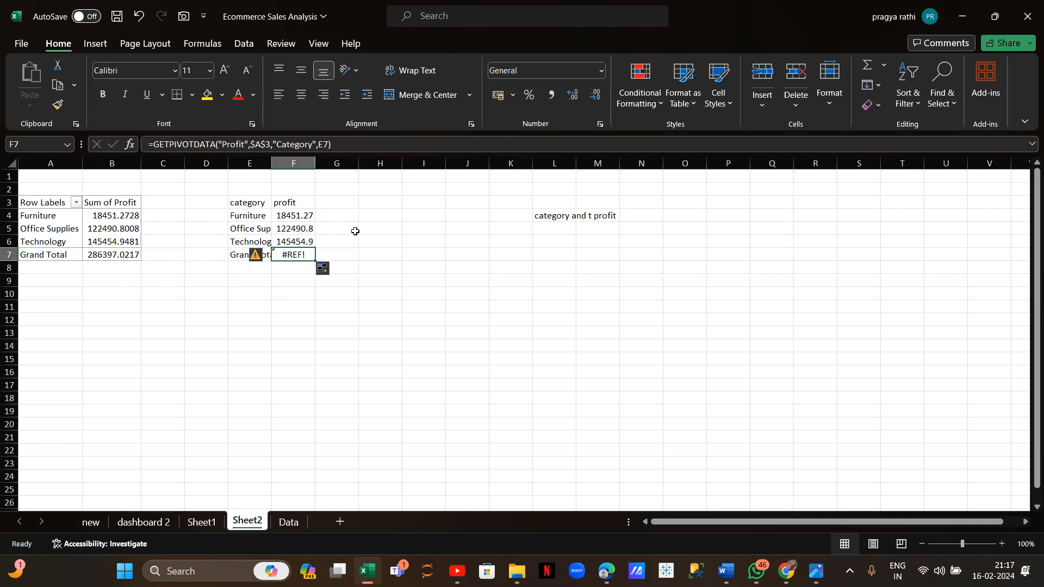
pyautogui.click(105, 254)
pyautogui.hotkey('ctrl', 'c')
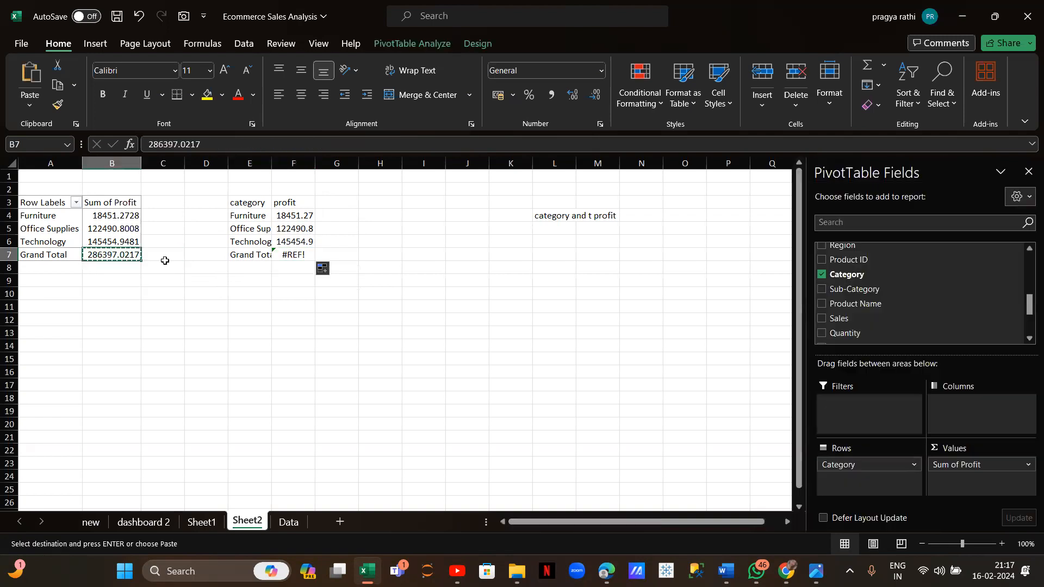
pyautogui.click(285, 260)
pyautogui.hotkey('ctrl', 'v')
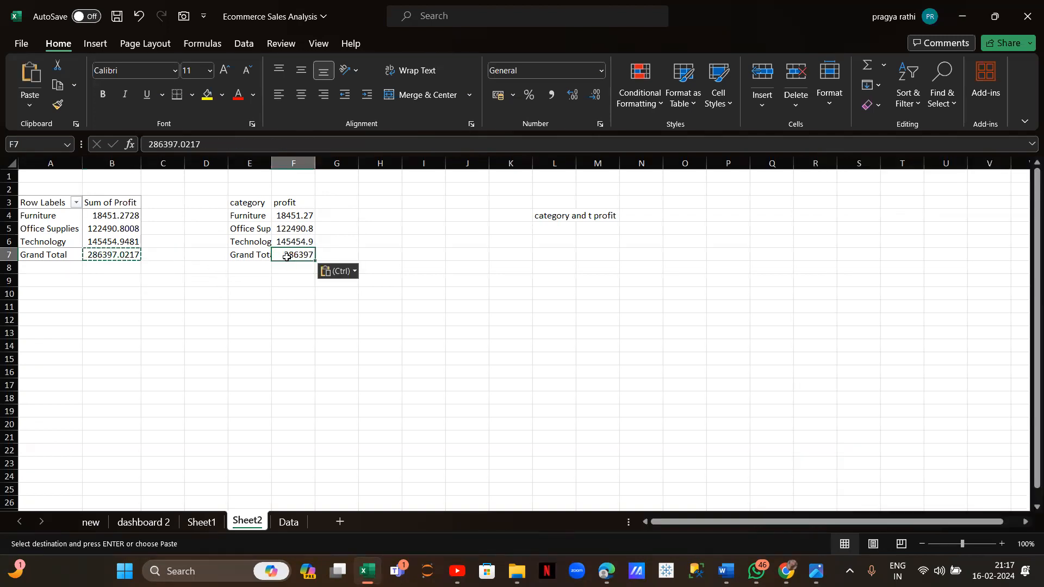
# Apply all borders to the category and profit table in E3:F7 and autofit the width of column E
pyautogui.moveTo(233, 201); pyautogui.dragTo(306, 257)
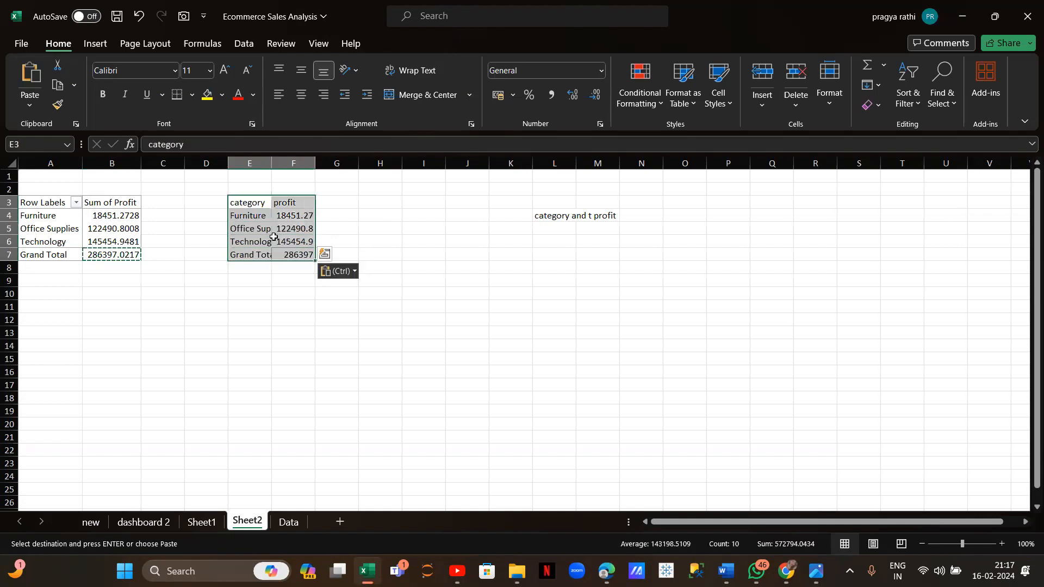
pyautogui.press('Escape')
pyautogui.click(191, 95)
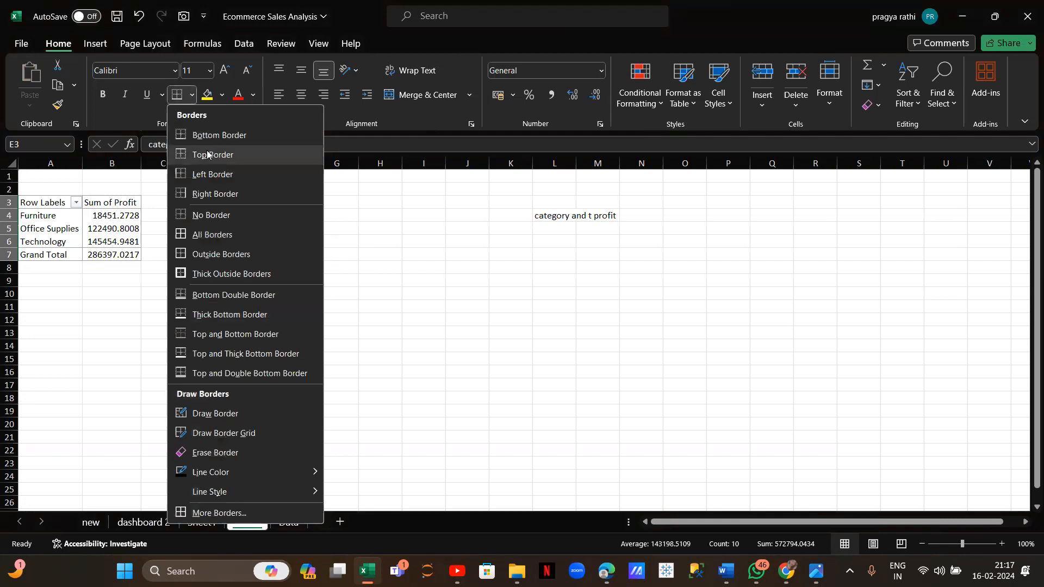
pyautogui.click(218, 234)
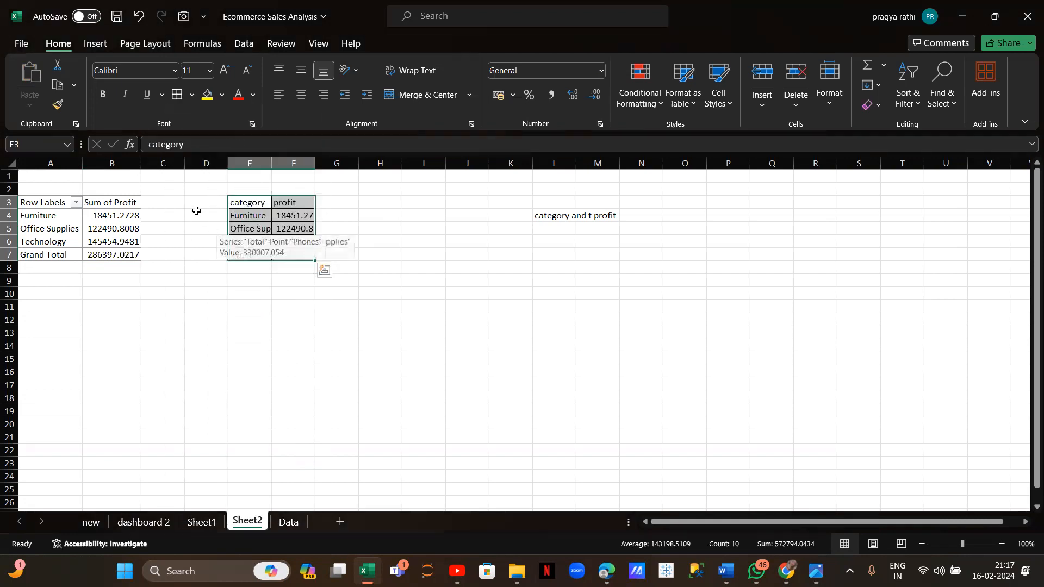
pyautogui.click(252, 281)
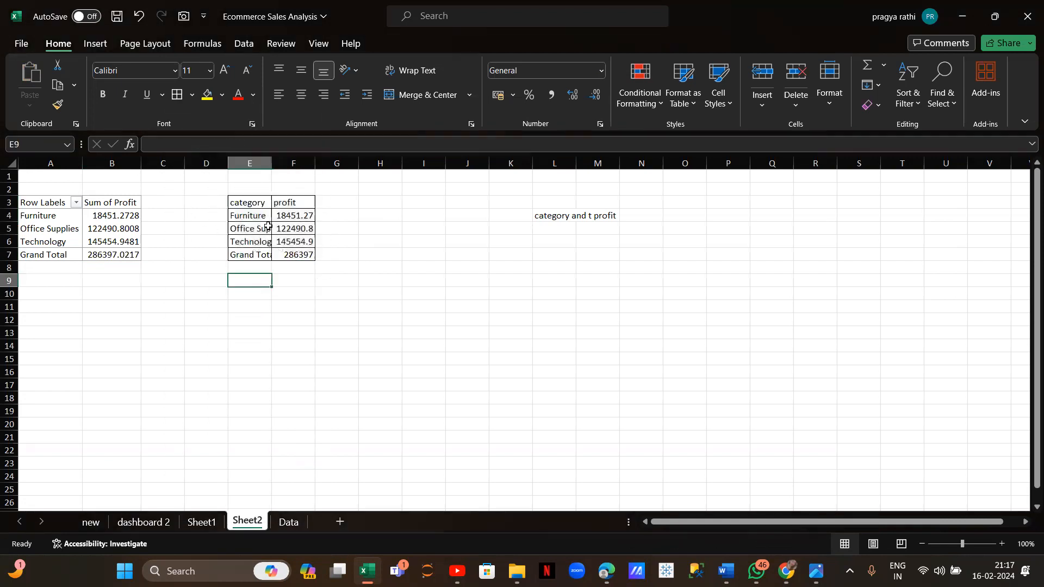
pyautogui.doubleClick(271, 163)
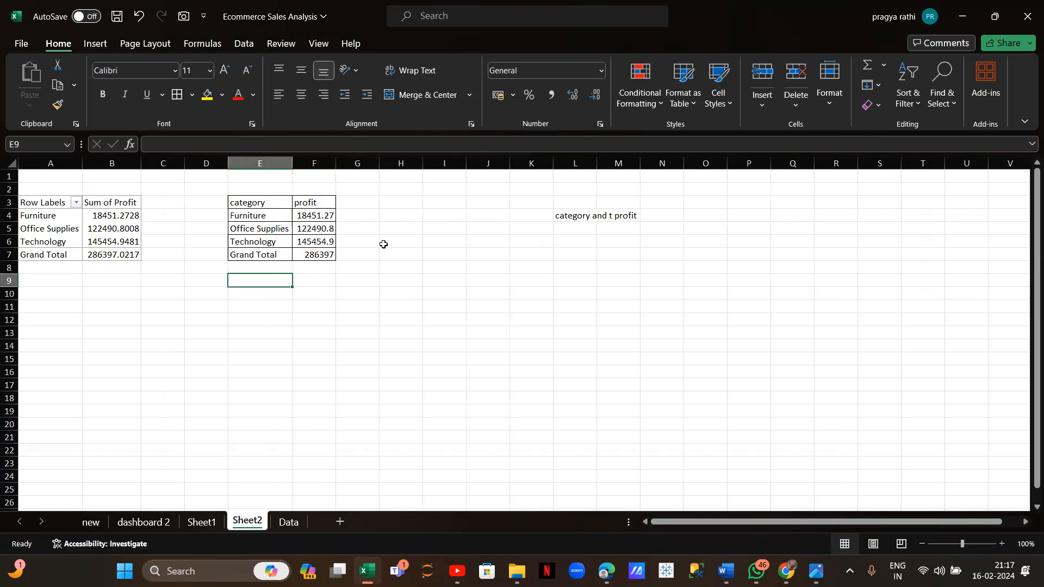
pyautogui.hotkey('alt', 'Tab')
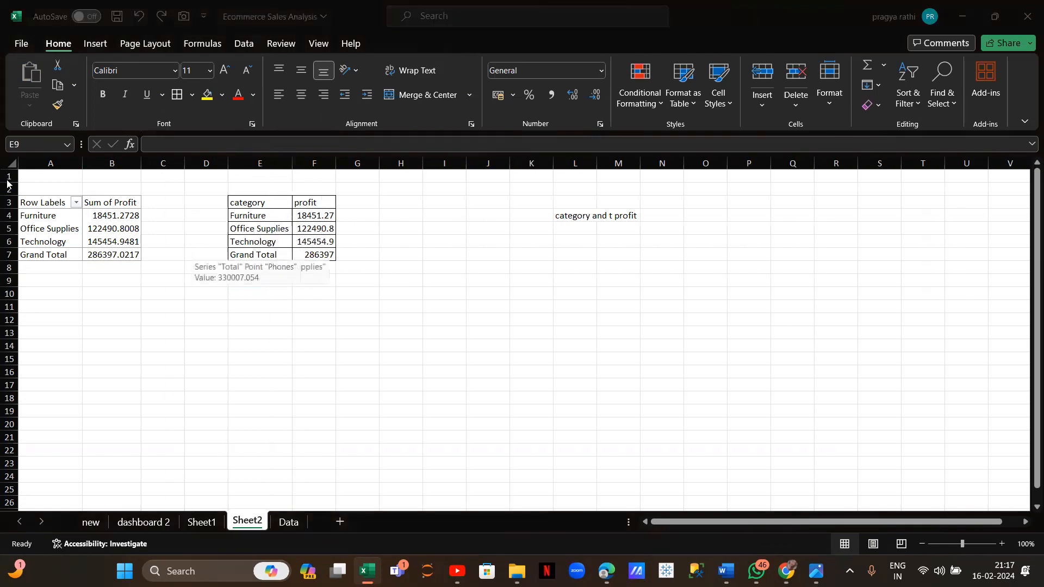
pyautogui.hotkey('alt', 'Tab')
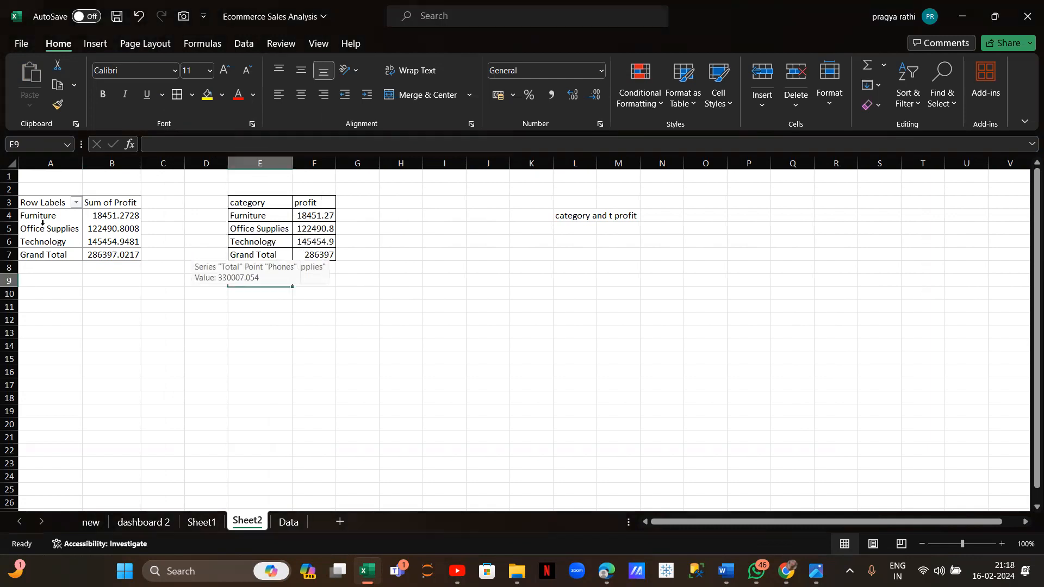
pyautogui.click(43, 222)
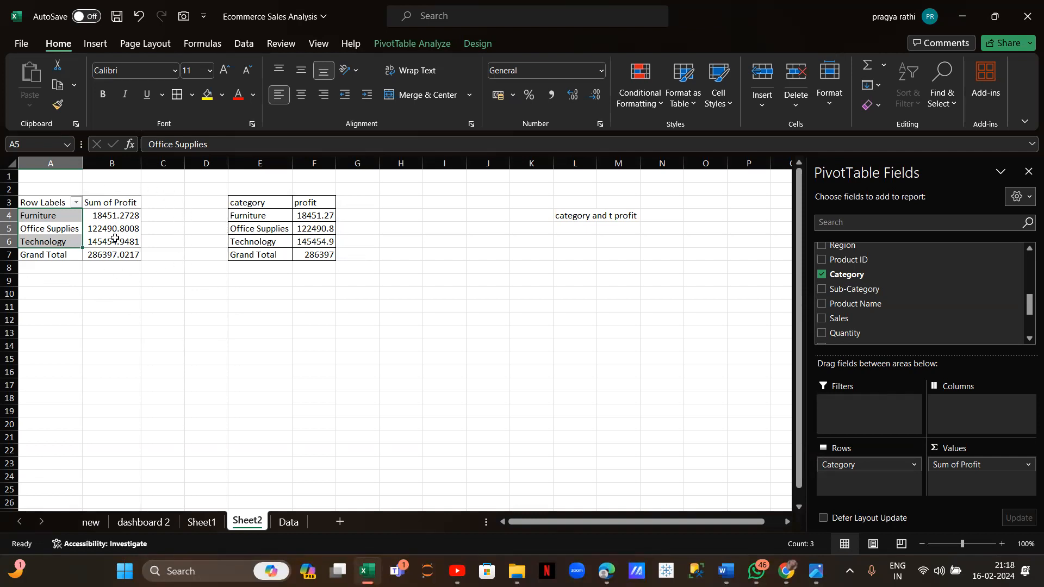
pyautogui.moveTo(115, 239)
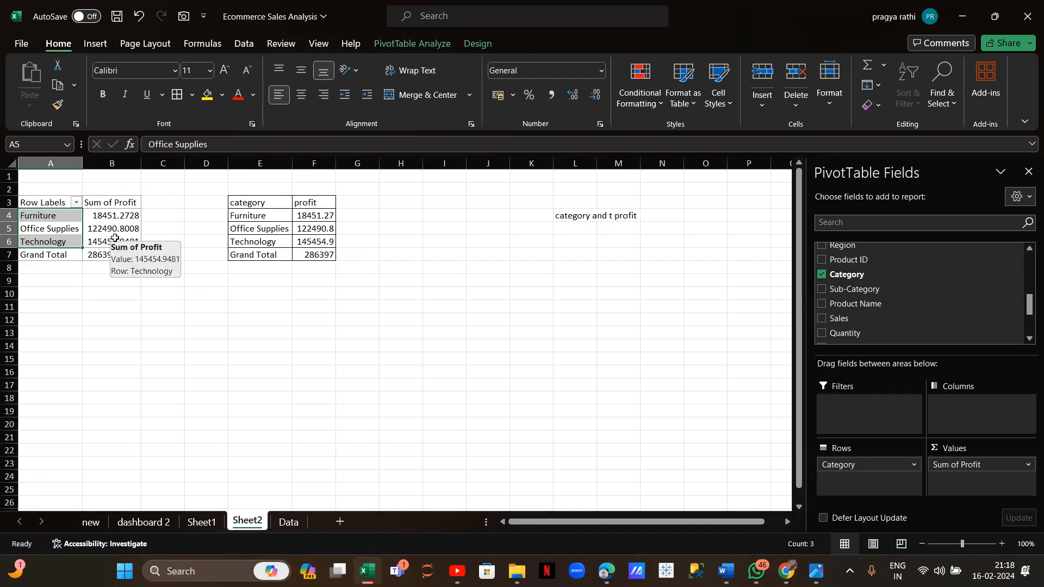
pyautogui.click(243, 218)
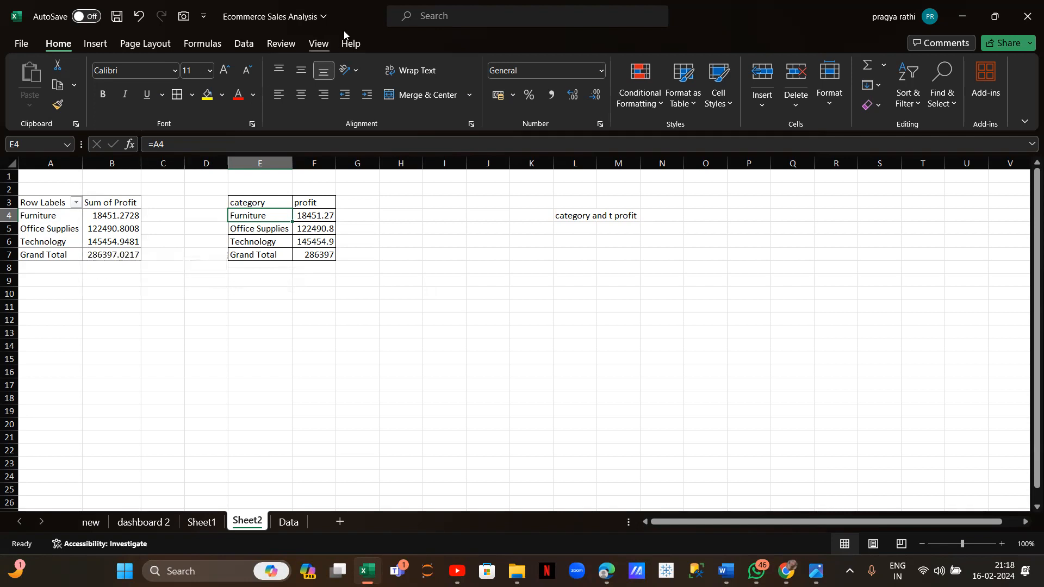
pyautogui.click(110, 243)
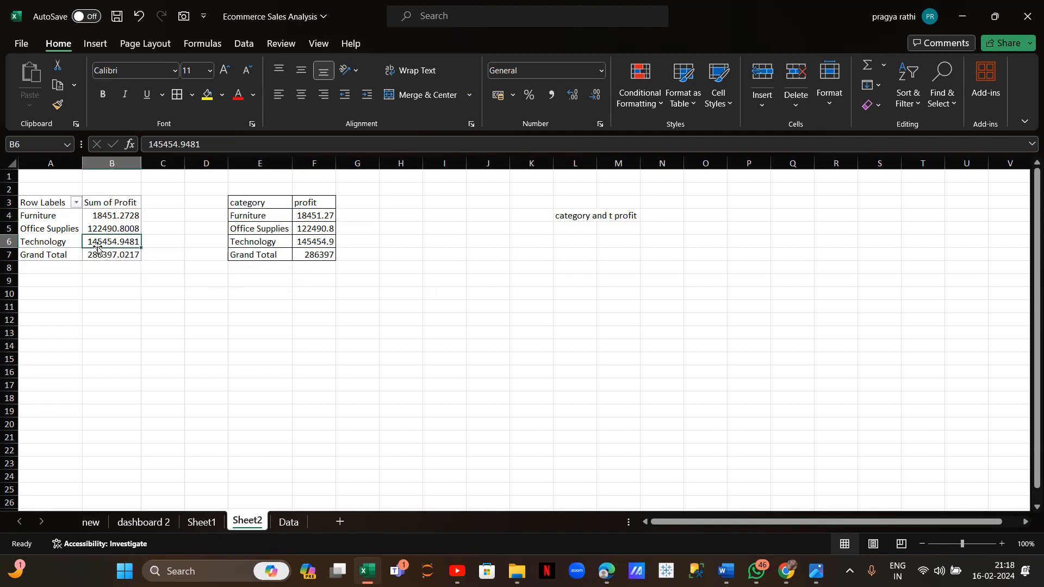
pyautogui.click(430, 48)
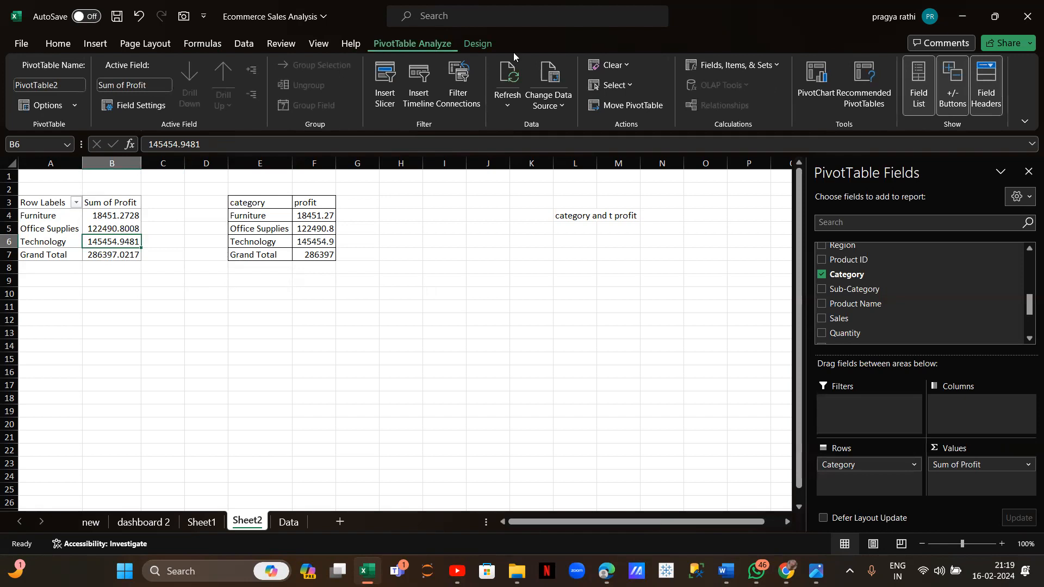
pyautogui.click(306, 240)
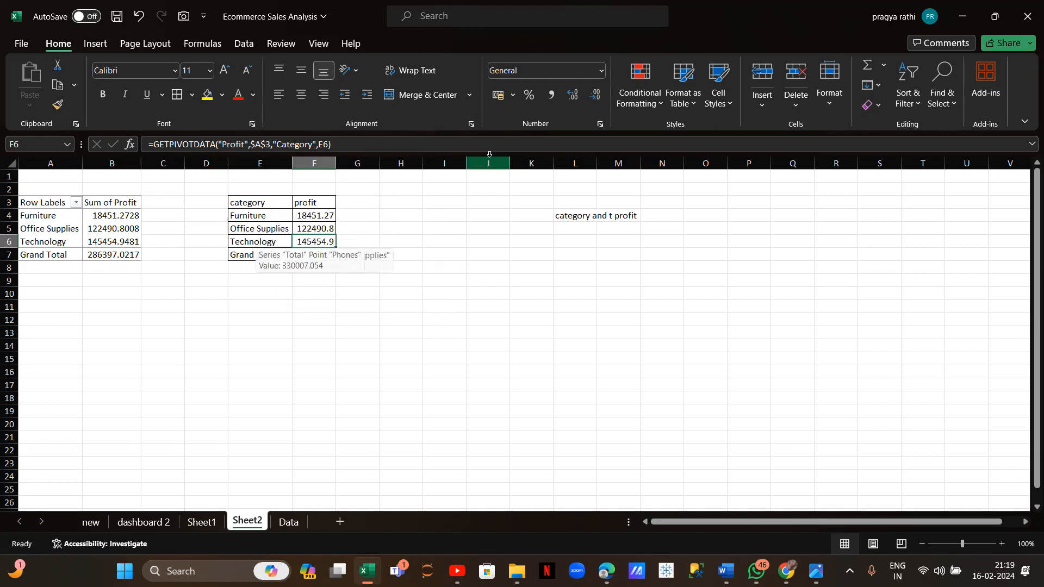
pyautogui.click(267, 233)
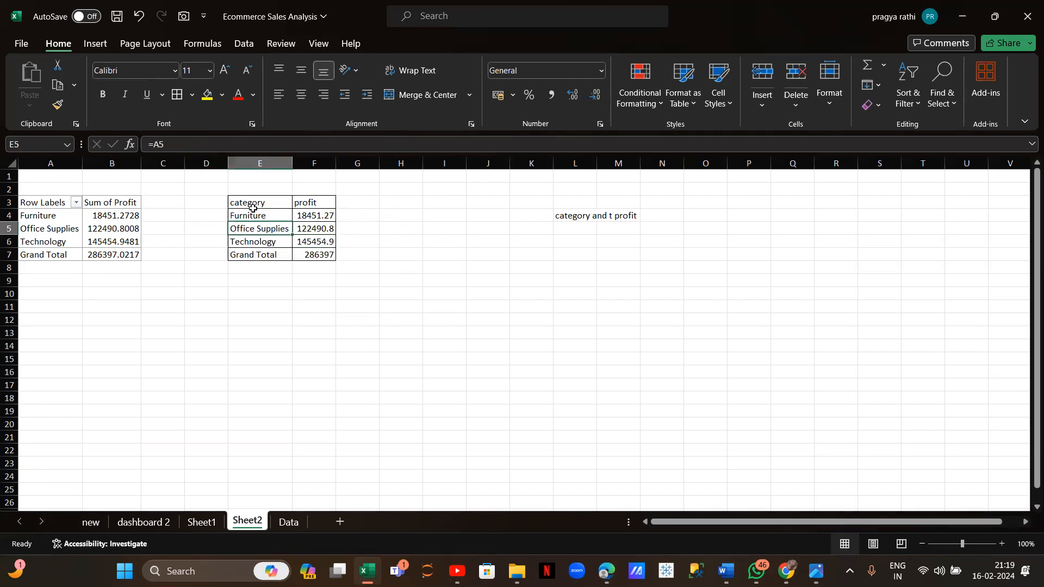
# Insert a waterfall chart from the category and profit table in E3:F7 and place it just below the table
pyautogui.moveTo(250, 204); pyautogui.dragTo(324, 255)
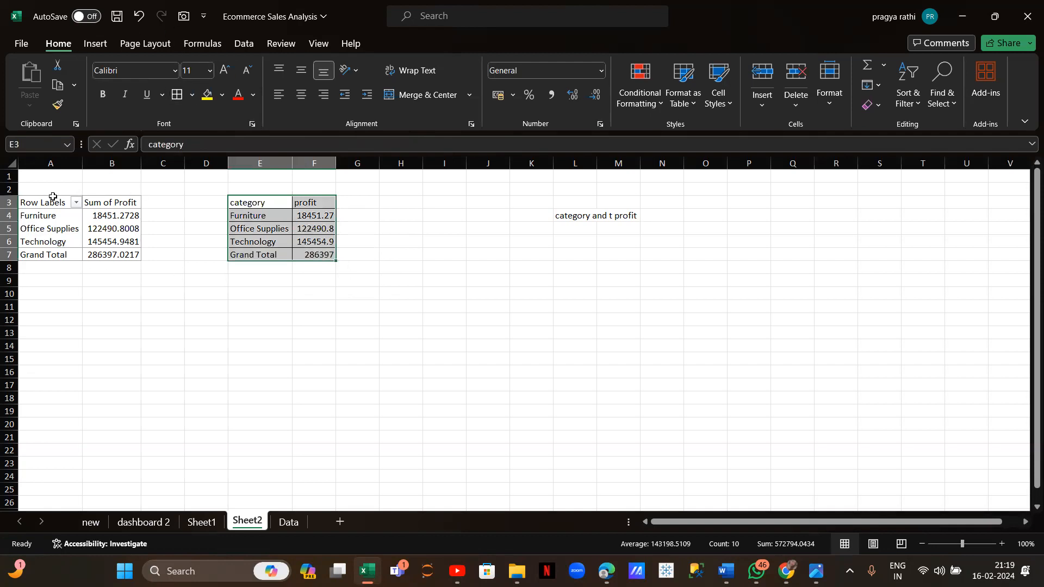
pyautogui.click(93, 52)
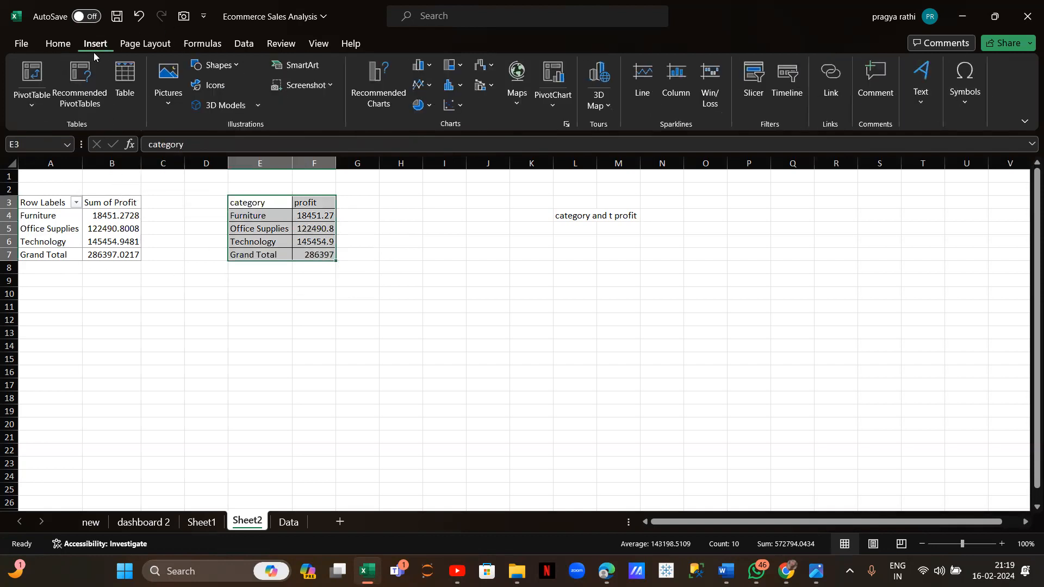
pyautogui.click(479, 73)
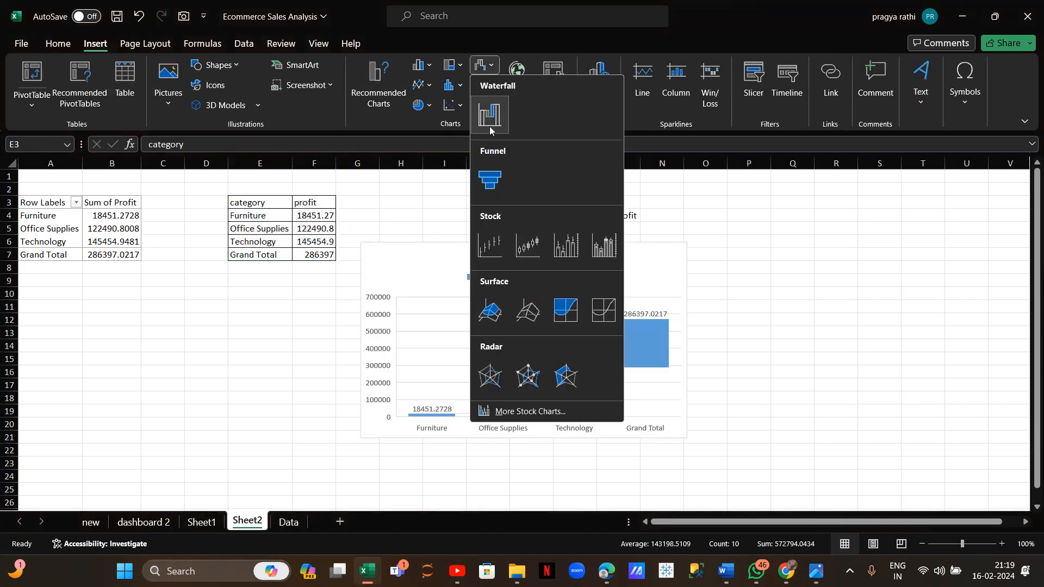
pyautogui.click(489, 114)
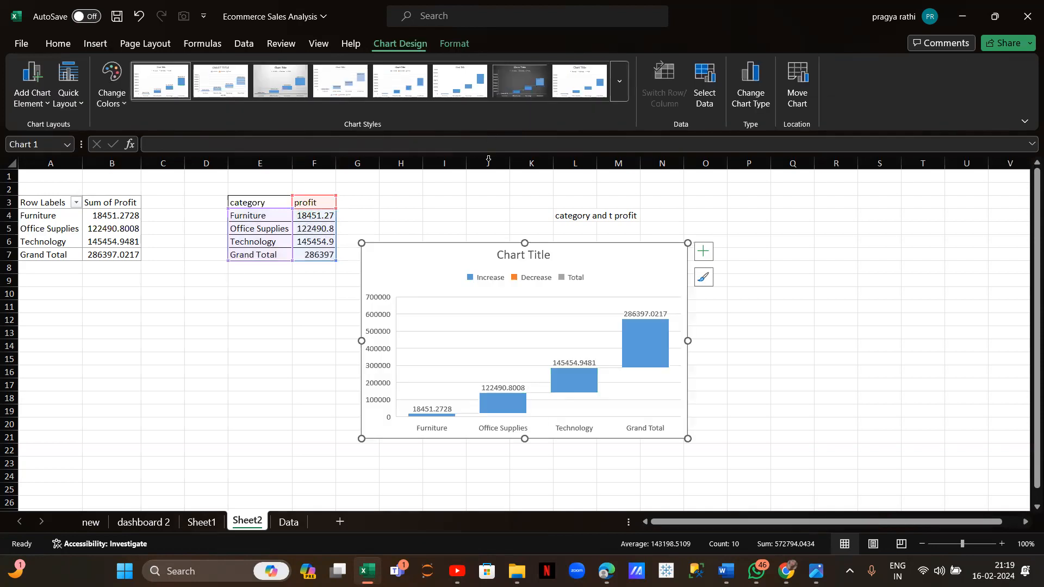
pyautogui.moveTo(462, 253); pyautogui.dragTo(279, 281)
pyautogui.click(448, 373)
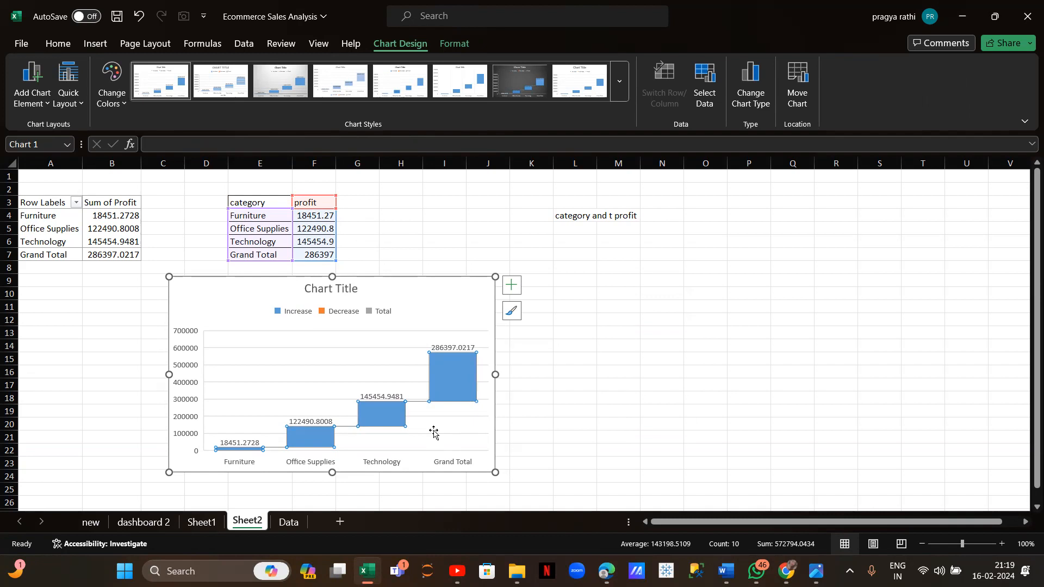
pyautogui.click(456, 382)
pyautogui.rightClick(457, 382)
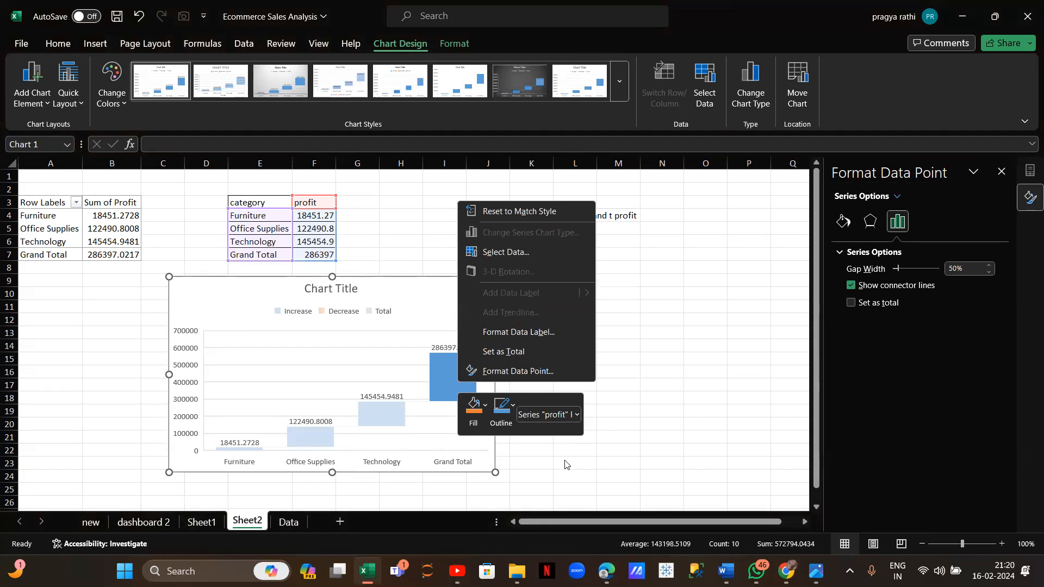
pyautogui.press('Escape')
# Set the Grand Total column of the waterfall chart as a total
pyautogui.click(450, 388)
pyautogui.rightClick(450, 387)
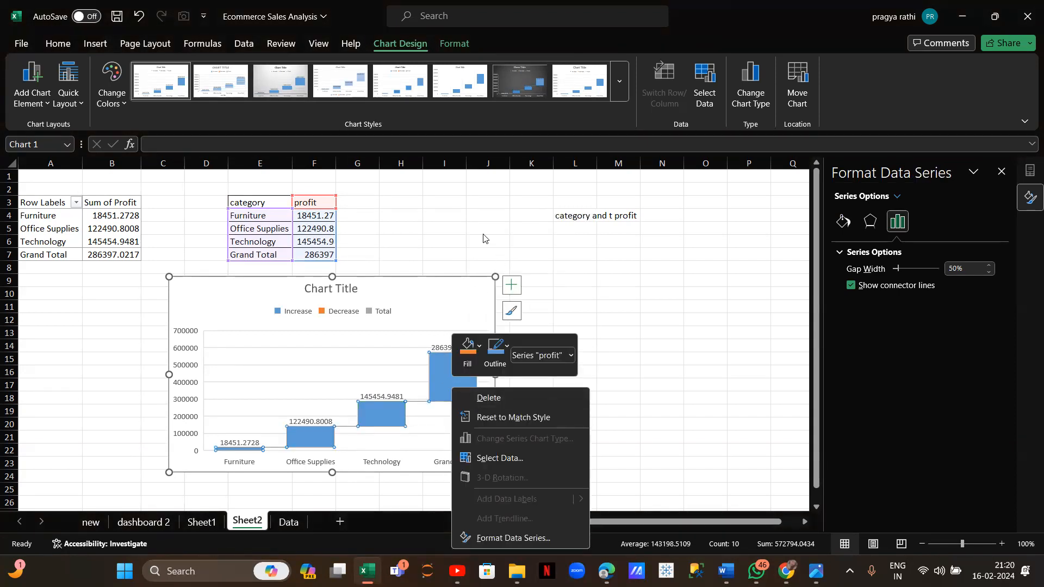
pyautogui.press('Escape')
pyautogui.click(461, 368)
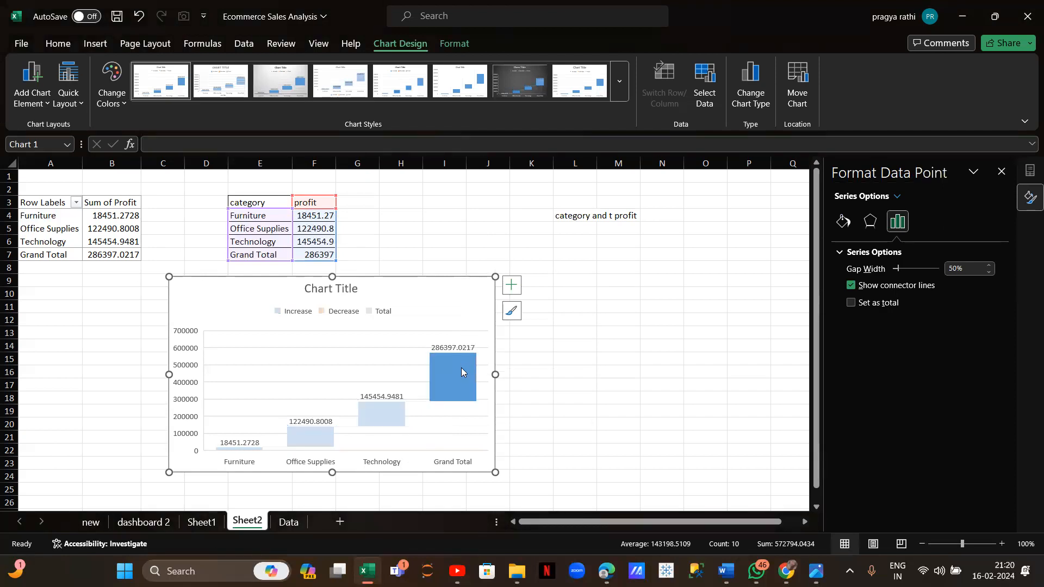
pyautogui.rightClick(461, 368)
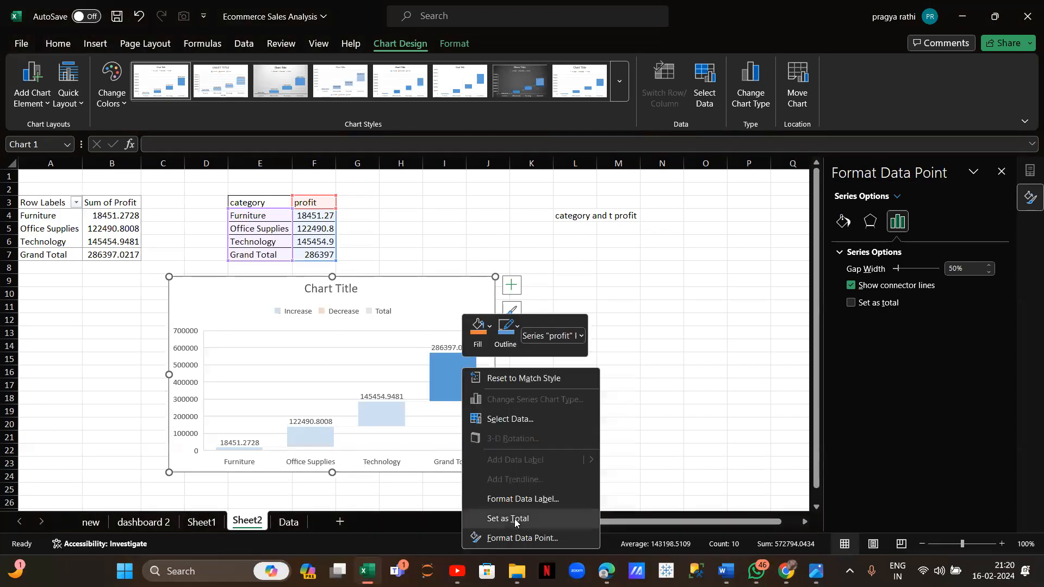
pyautogui.click(533, 522)
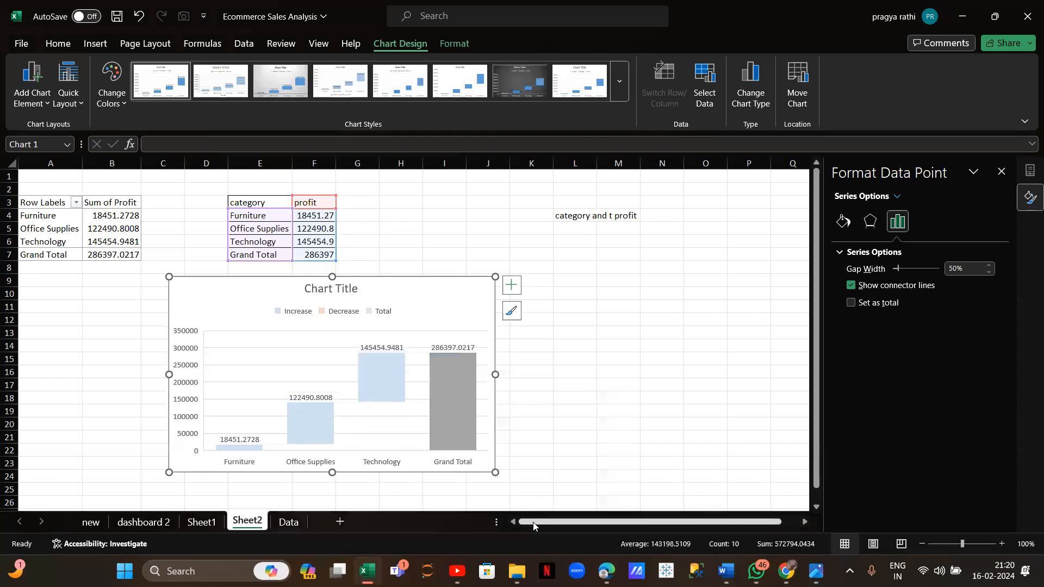
pyautogui.click(454, 231)
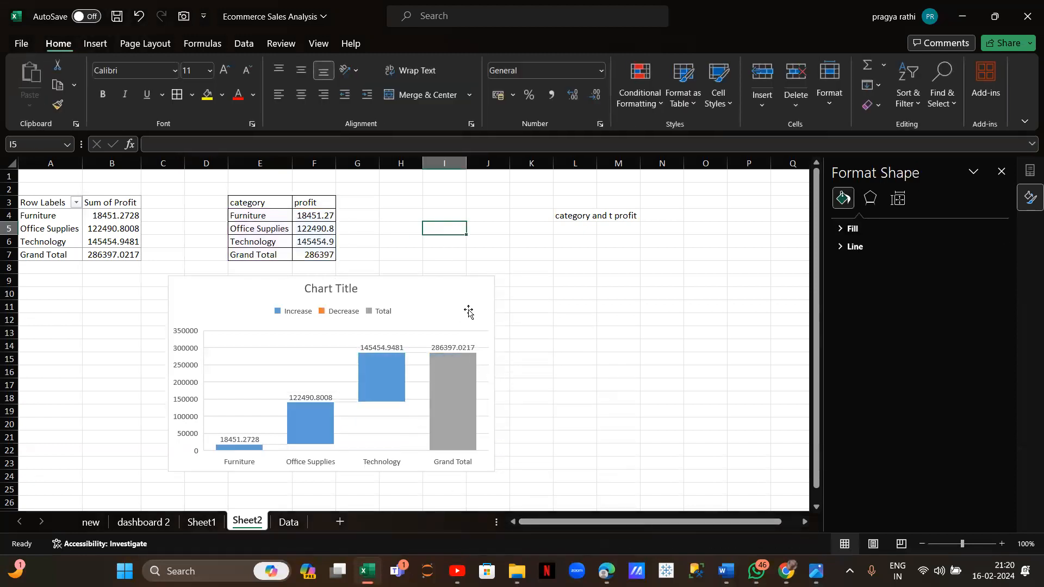
# Shrink the waterfall chart slightly and remove its title, data labels, gridlines and legend
pyautogui.click(484, 300)
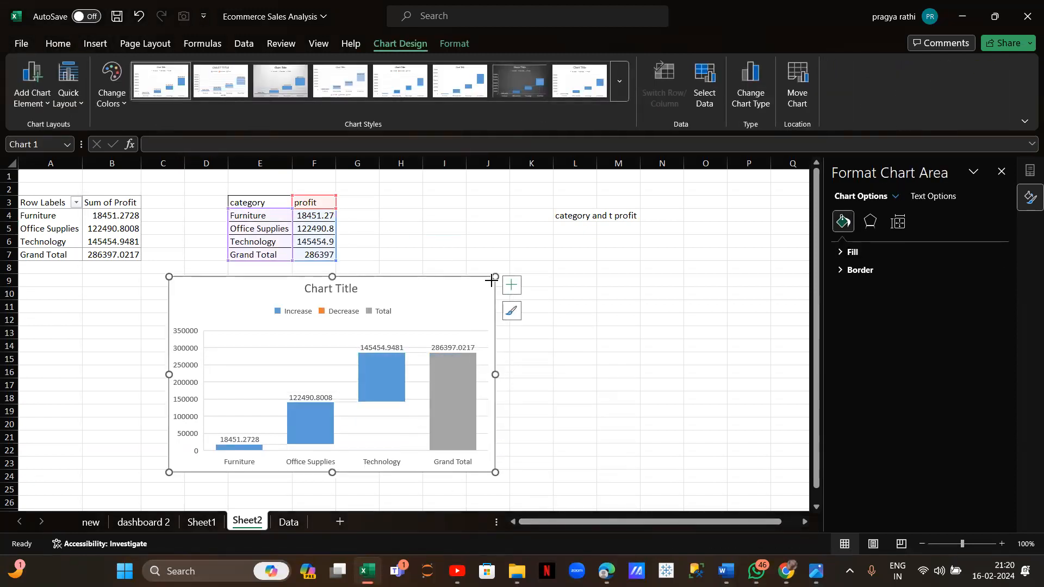
pyautogui.moveTo(491, 280); pyautogui.dragTo(463, 298)
pyautogui.click(486, 313)
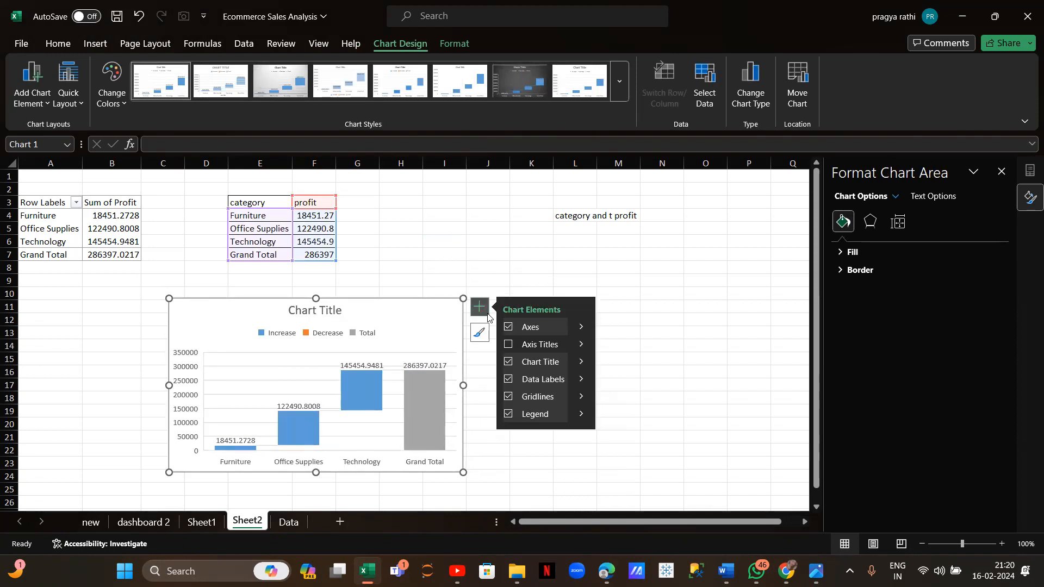
pyautogui.click(506, 366)
pyautogui.click(509, 380)
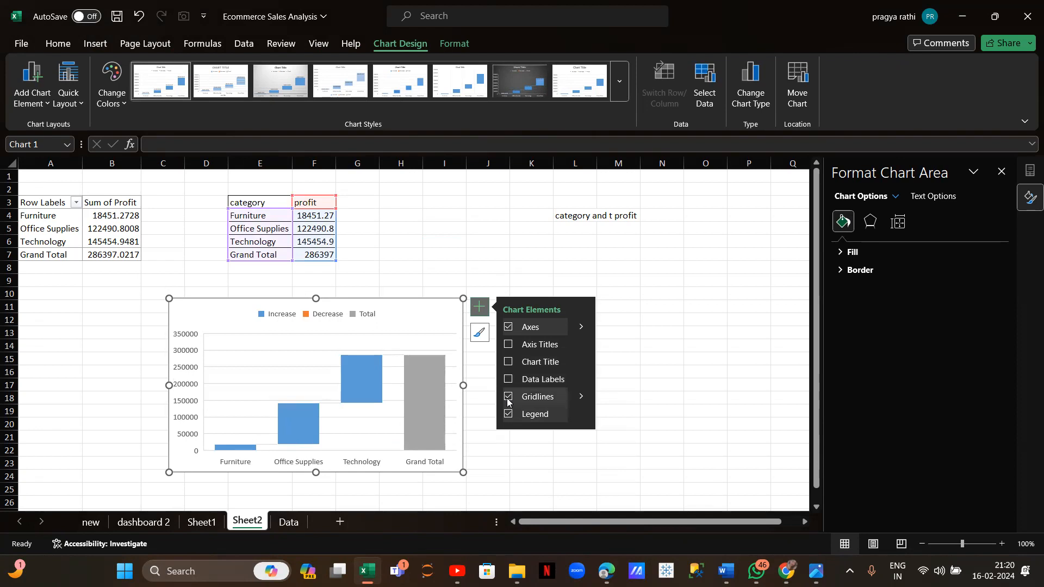
pyautogui.click(508, 401)
pyautogui.click(508, 414)
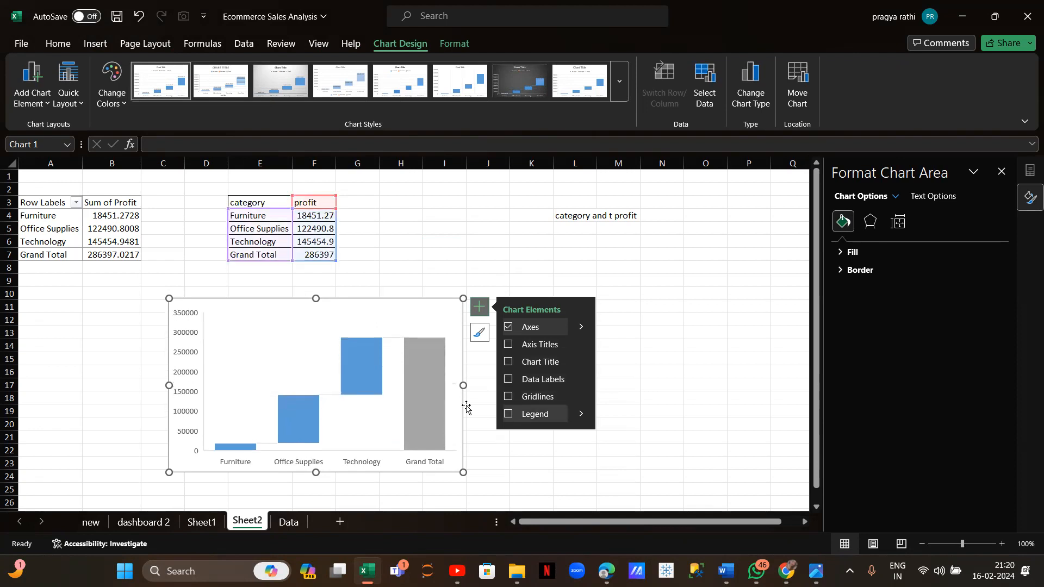
pyautogui.click(559, 455)
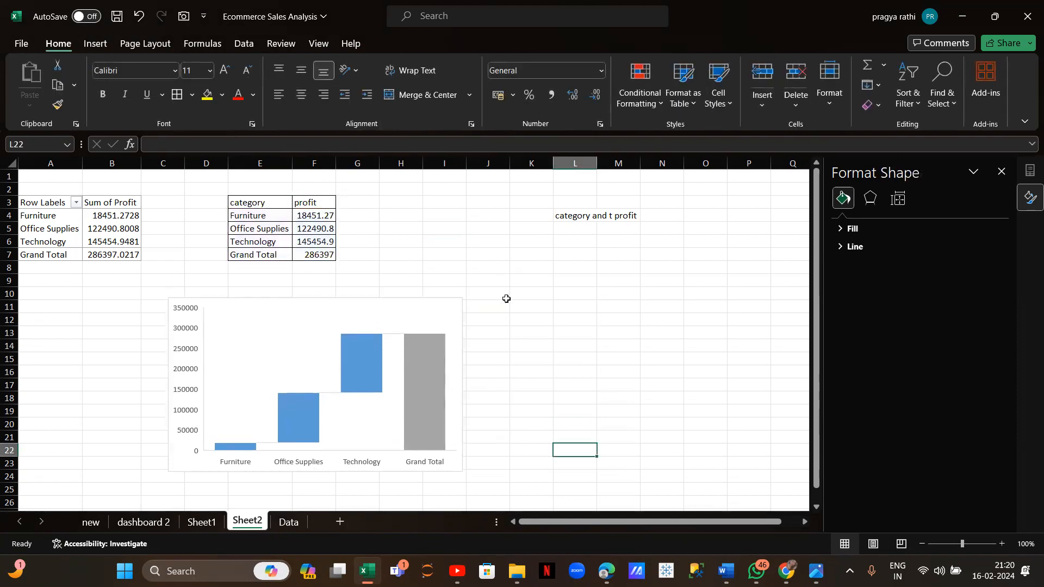
# Rename Sheet2 as waterfall and Sheet1 as combo
pyautogui.click(410, 310)
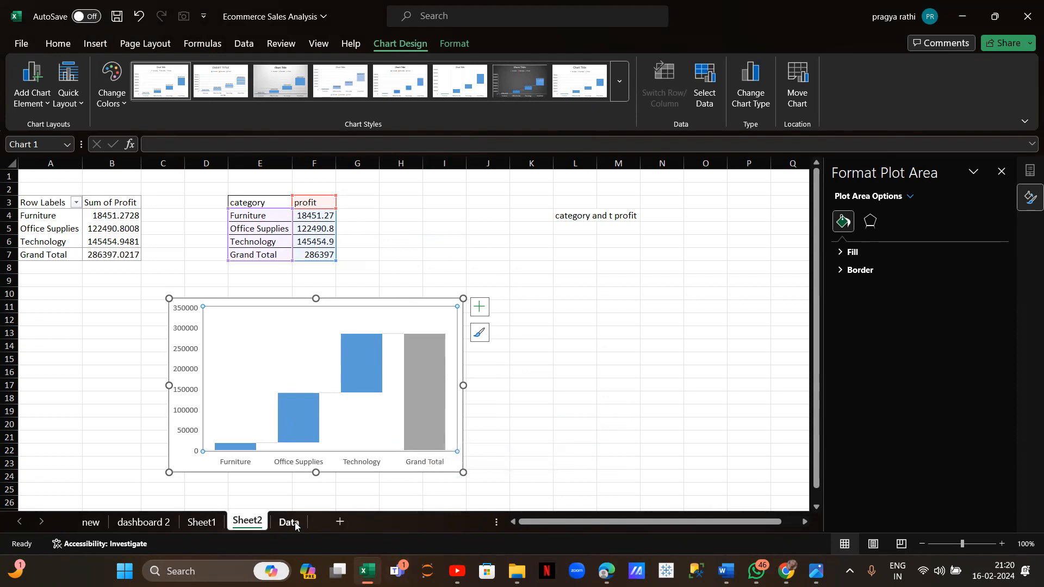
pyautogui.doubleClick(258, 519)
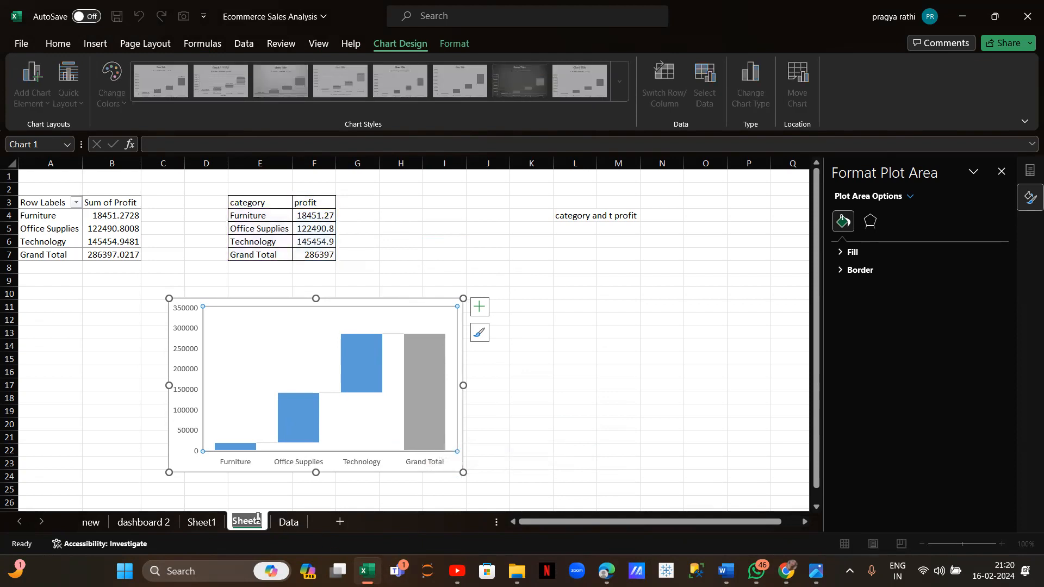
pyautogui.write('waterfa')
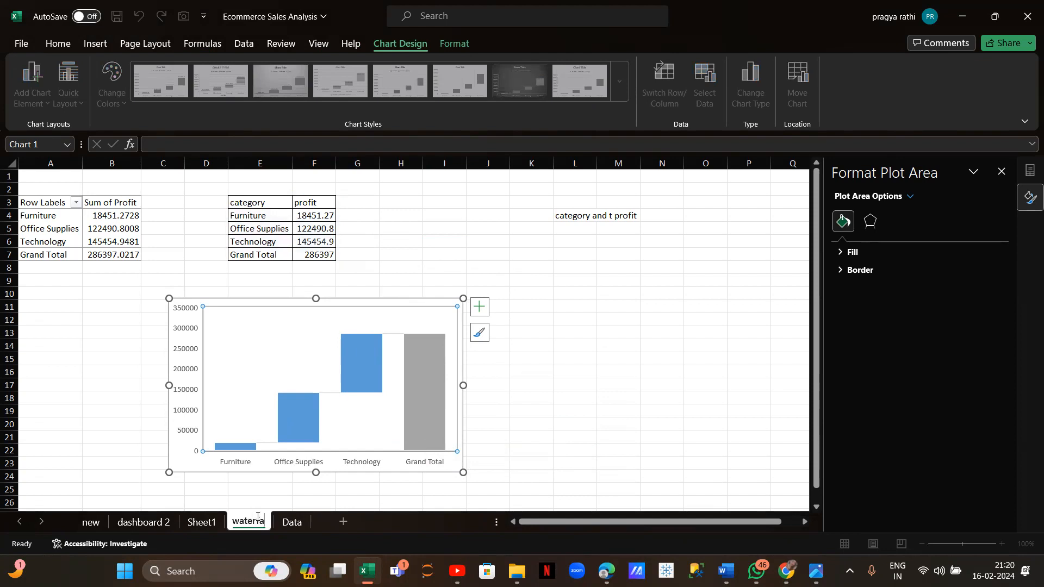
pyautogui.write('ll')
pyautogui.click(215, 522)
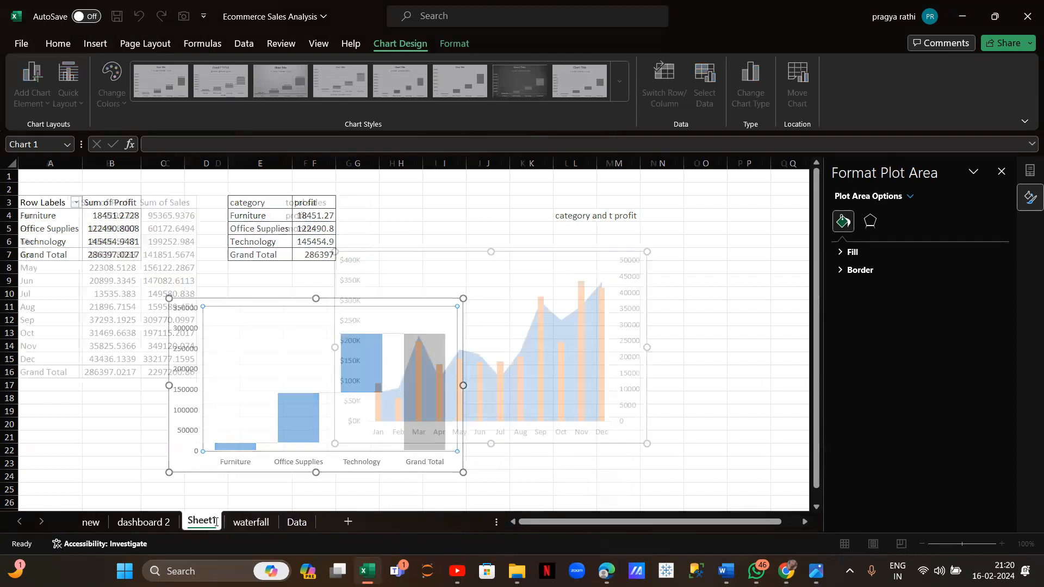
pyautogui.write('combo')
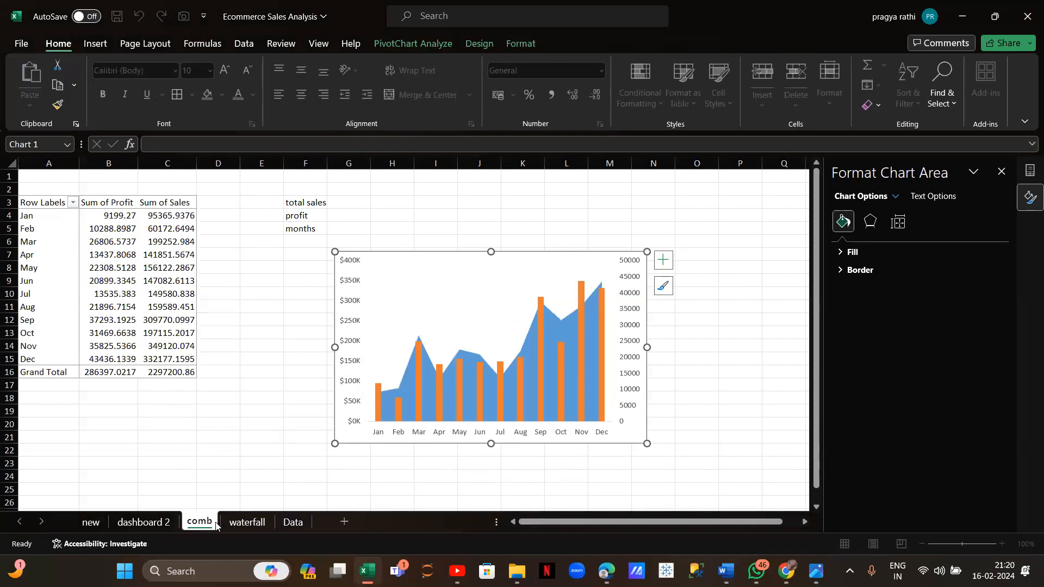
pyautogui.click(251, 522)
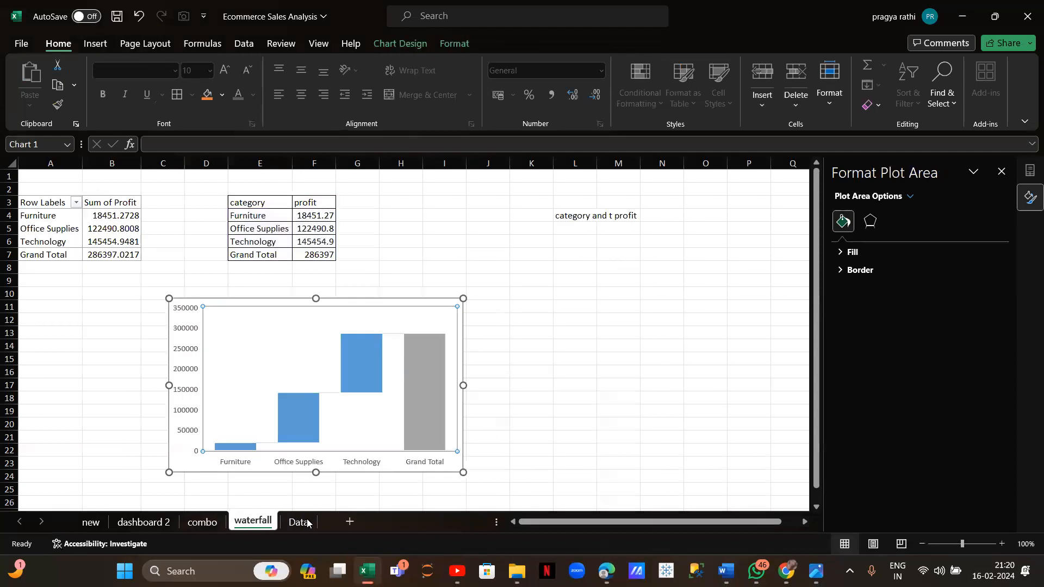
# Insert a blank PivotTable based on Table_1 from the Data sheet in a new worksheet
pyautogui.click(298, 522)
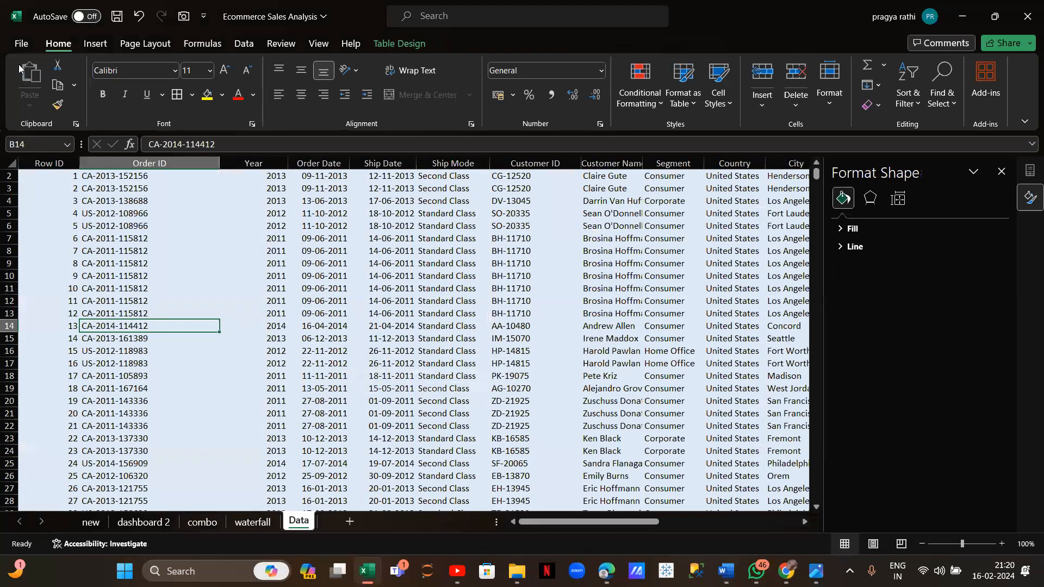
pyautogui.click(87, 44)
pyautogui.click(33, 76)
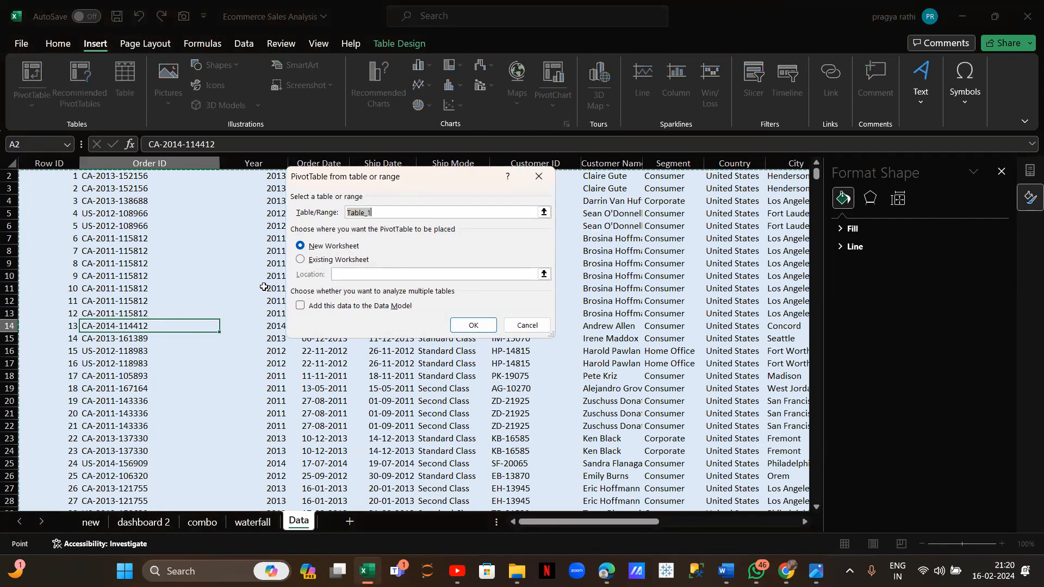
pyautogui.click(473, 326)
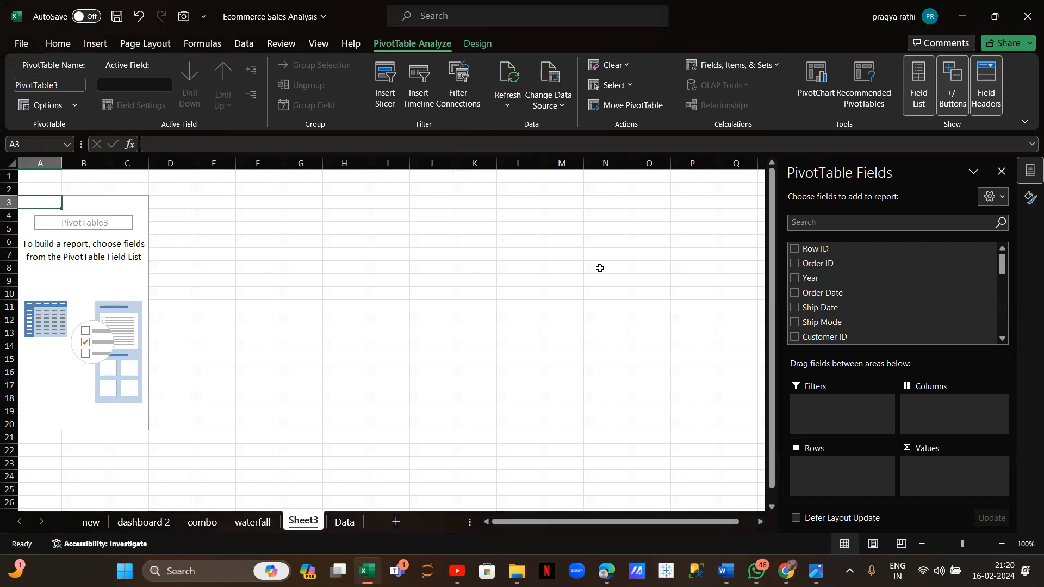
# Examine the Data sheet's columns from Year through Profit and compare them with the category profits on the waterfall sheet
pyautogui.click(252, 522)
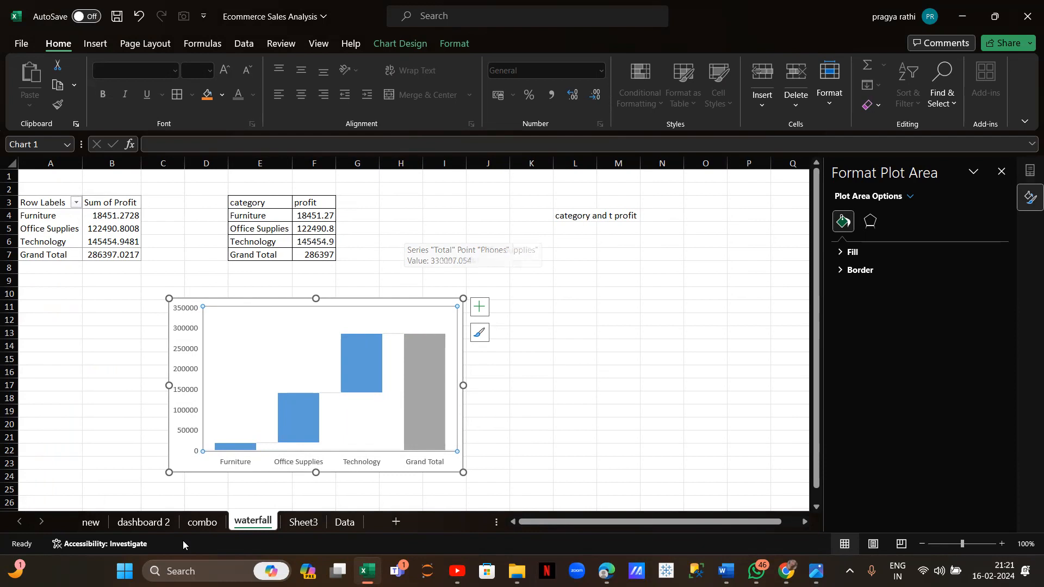
pyautogui.click(341, 523)
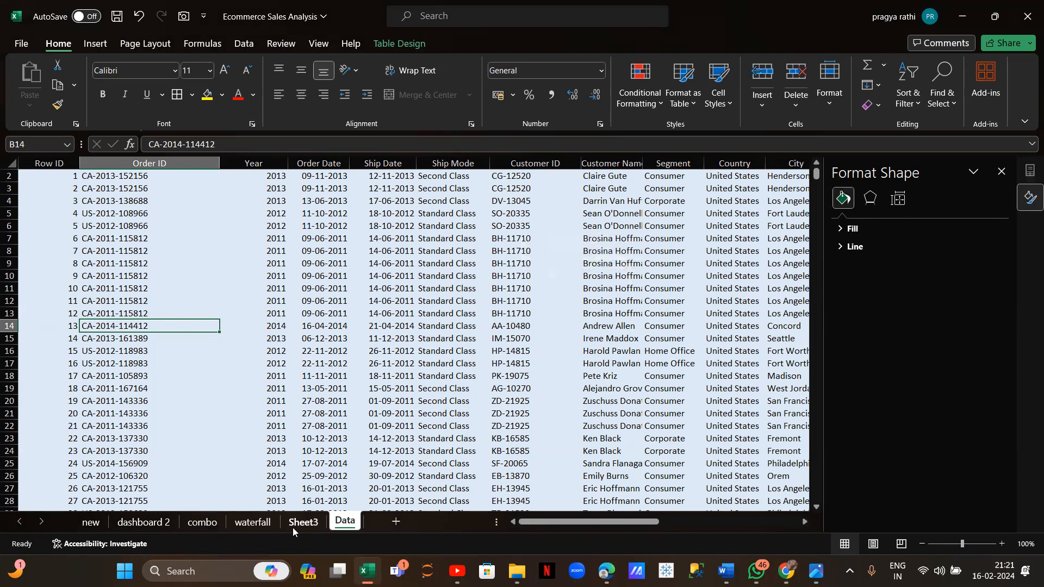
pyautogui.scroll(-1, 236, 281)
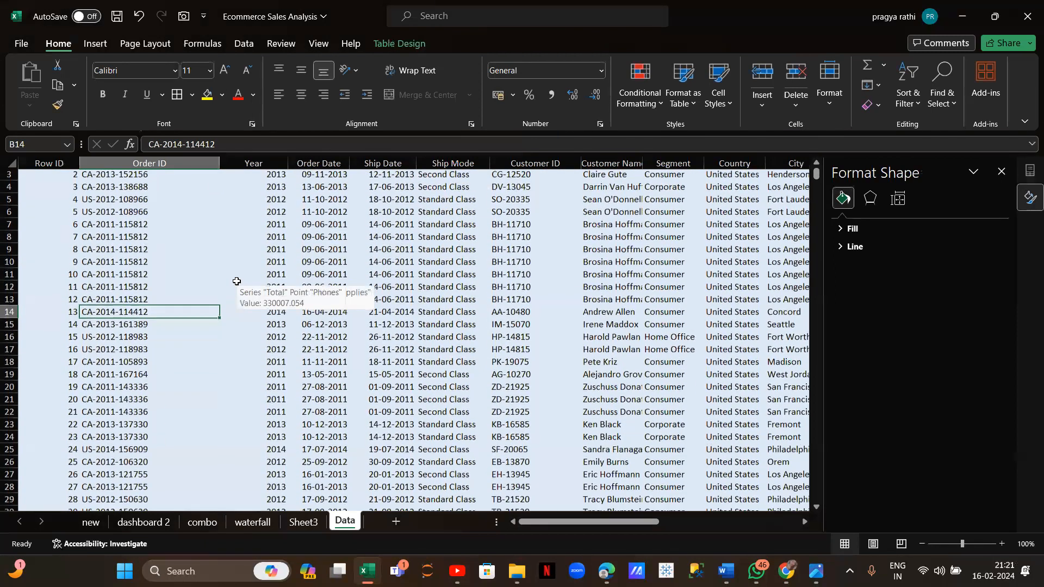
pyautogui.hscroll(5, 346, 453)
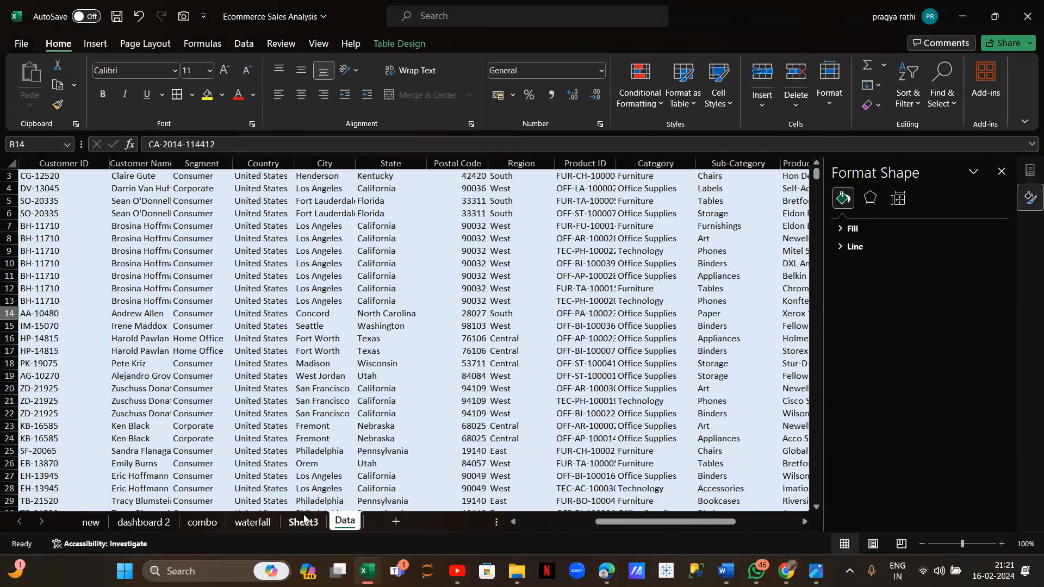
pyautogui.click(253, 522)
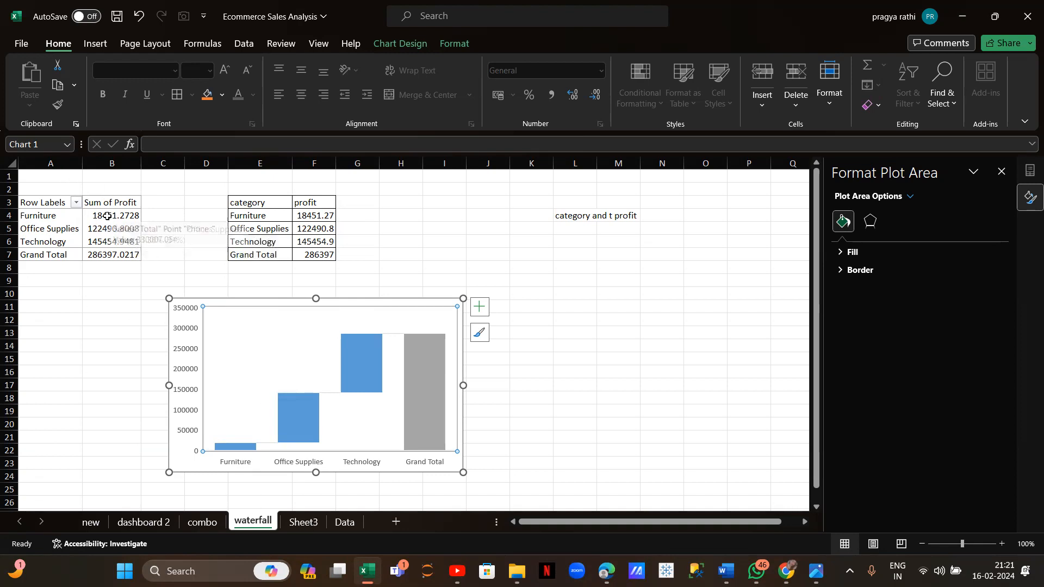
pyautogui.click(345, 522)
pyautogui.hscroll(5, 467, 278)
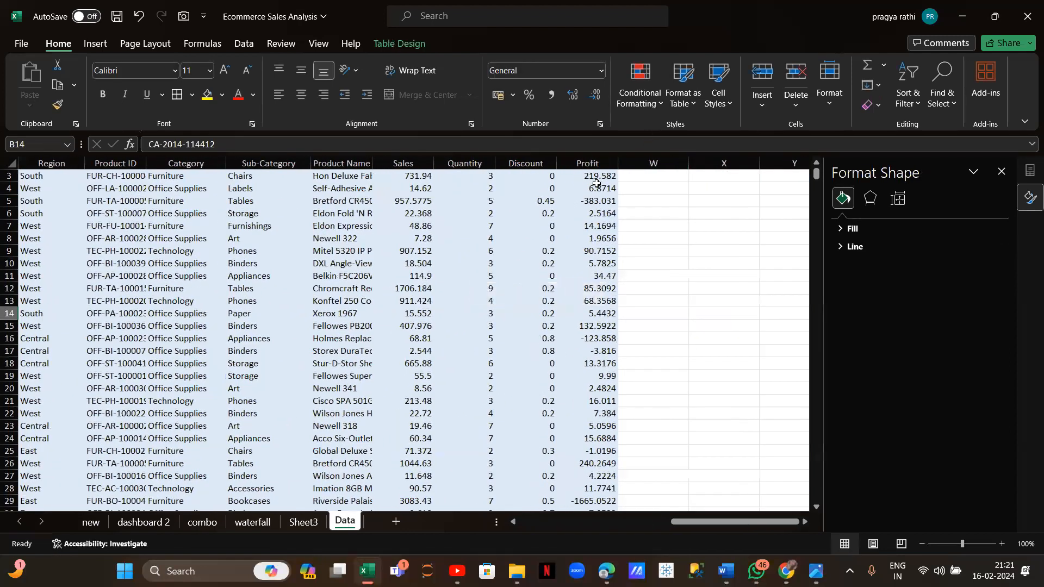
pyautogui.scroll(1, 594, 186)
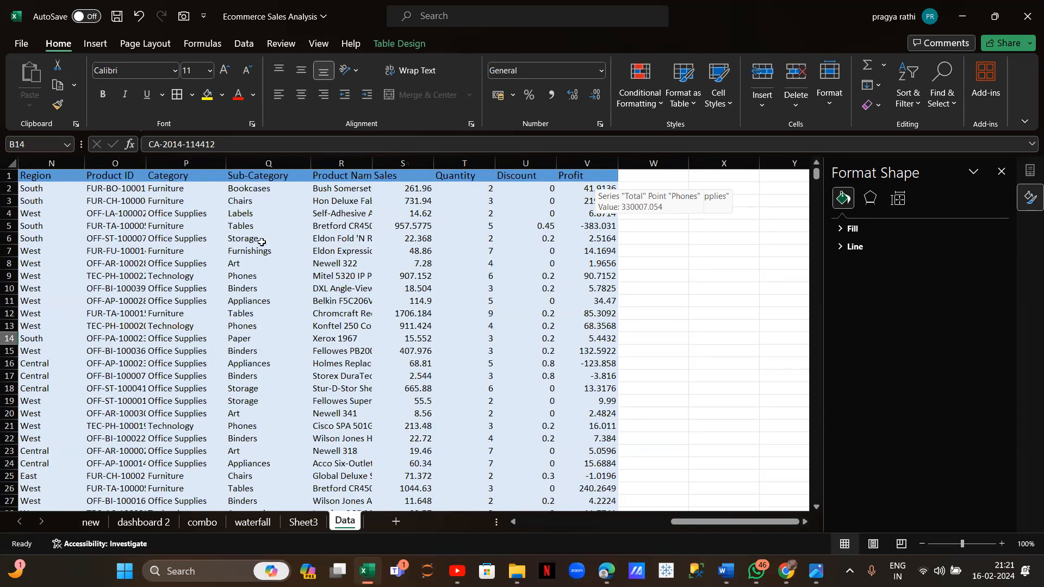
pyautogui.hscroll(-6, 244, 263)
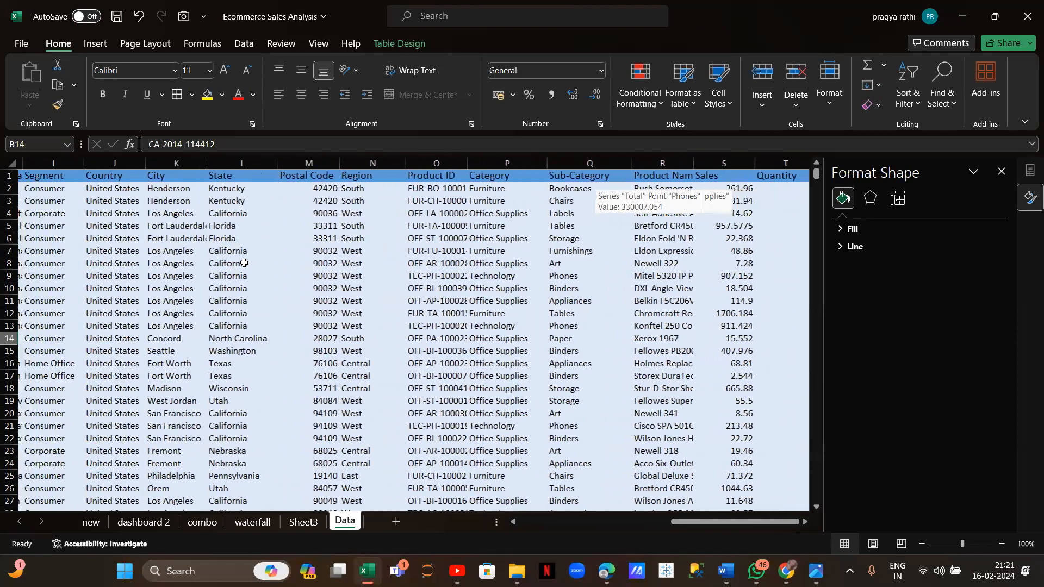
pyautogui.hscroll(-3, 244, 263)
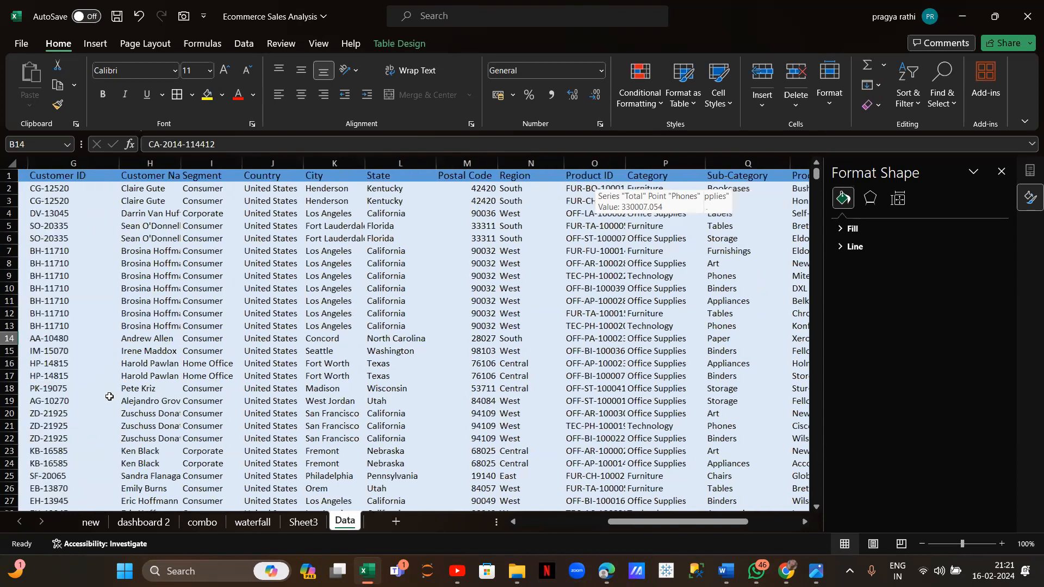
pyautogui.hscroll(-4, 106, 261)
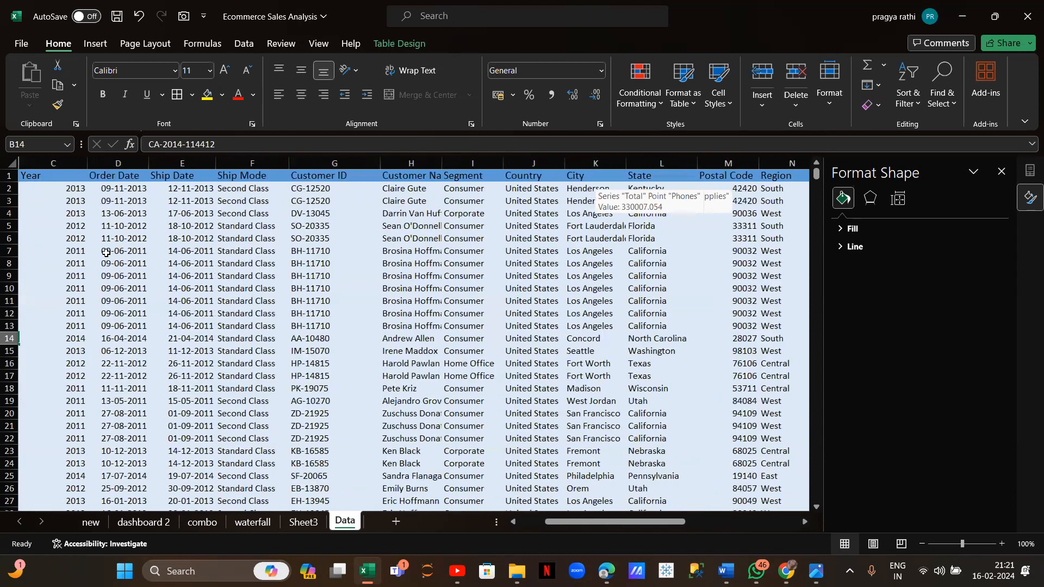
pyautogui.hscroll(-1, 184, 233)
pyautogui.hscroll(12, 185, 234)
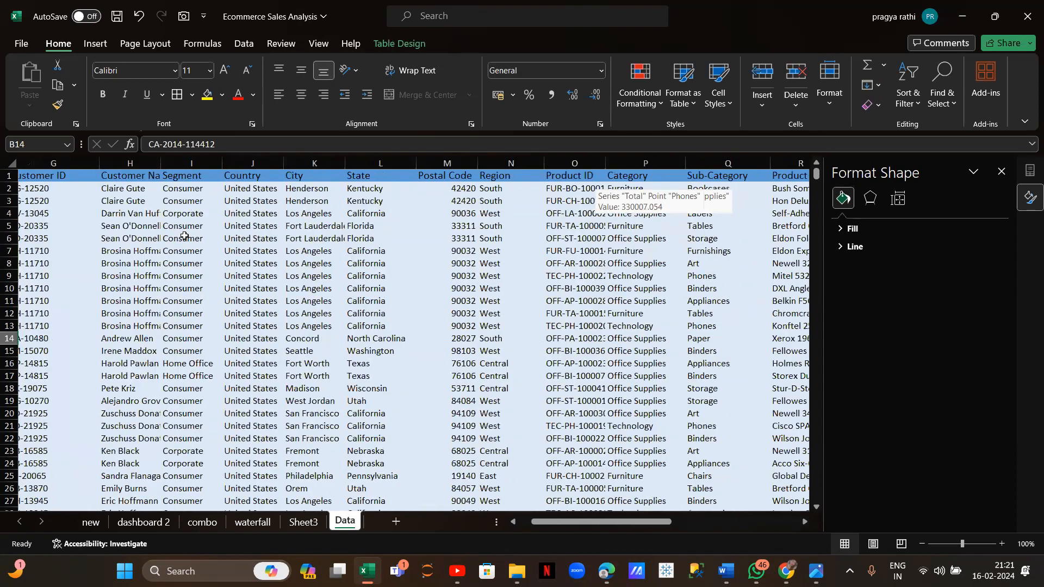
pyautogui.hscroll(2, 184, 235)
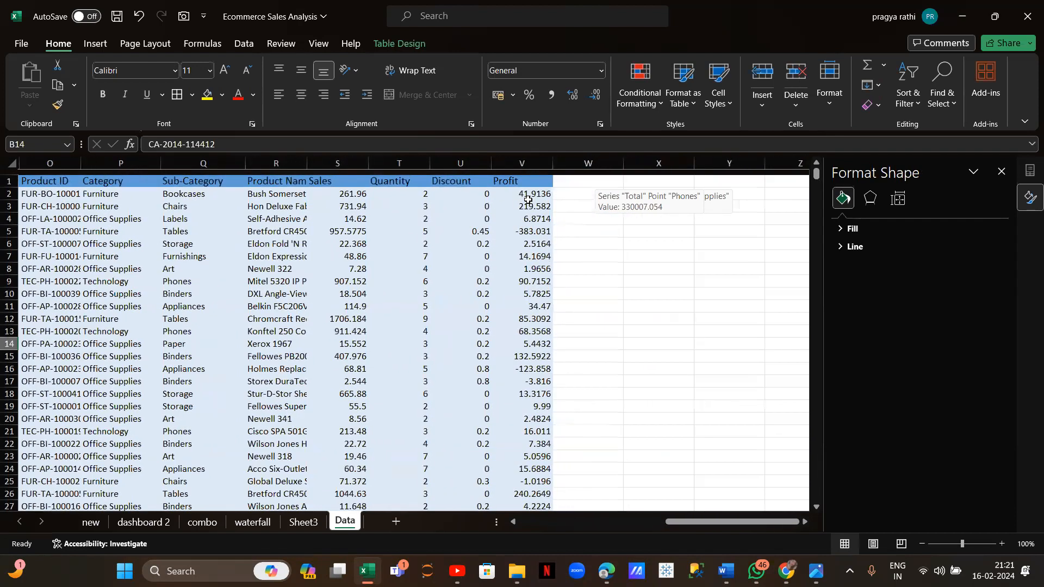
pyautogui.press('Down')
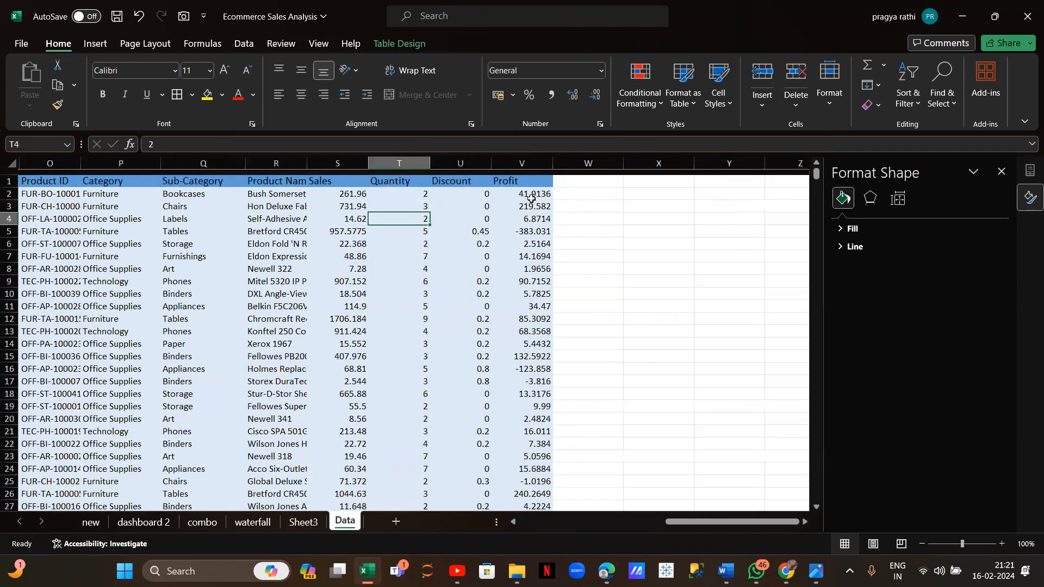
pyautogui.press('Up')
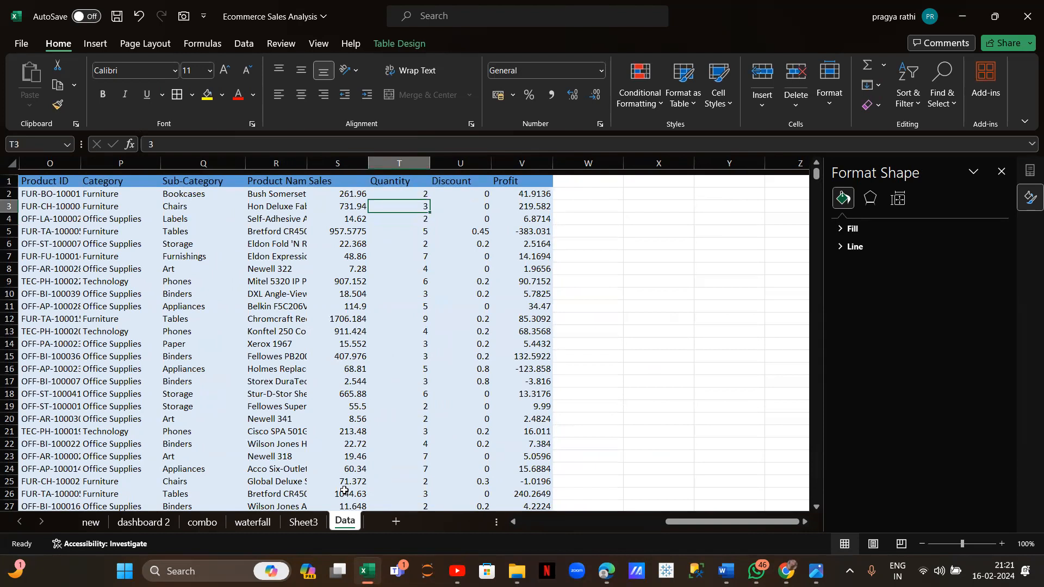
pyautogui.click(299, 522)
# Replace the formula in F4 of the waterfall sheet with a reference to the PivotTable's Furniture profit in B4
pyautogui.click(252, 521)
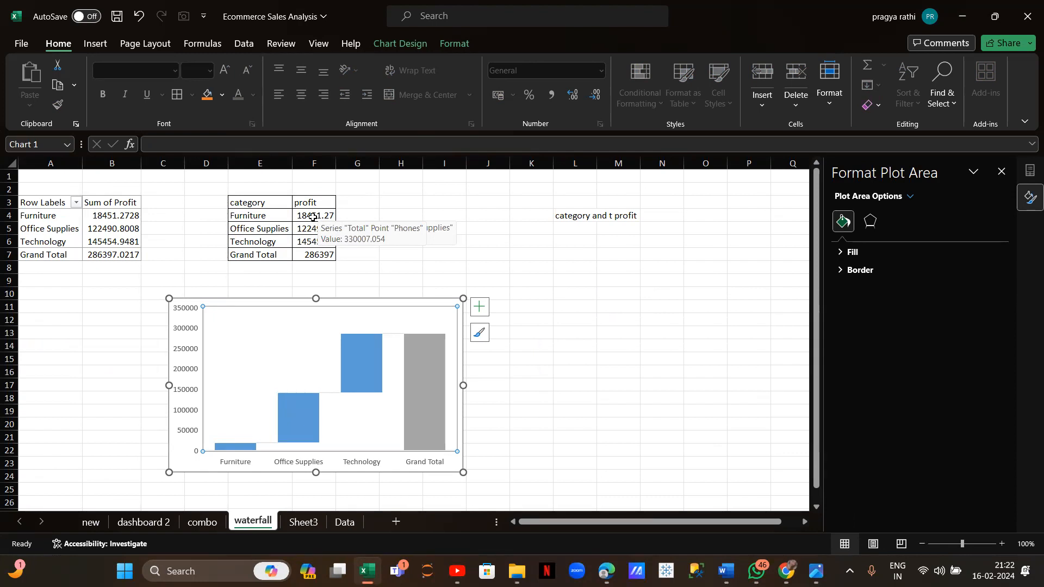
pyautogui.click(312, 217)
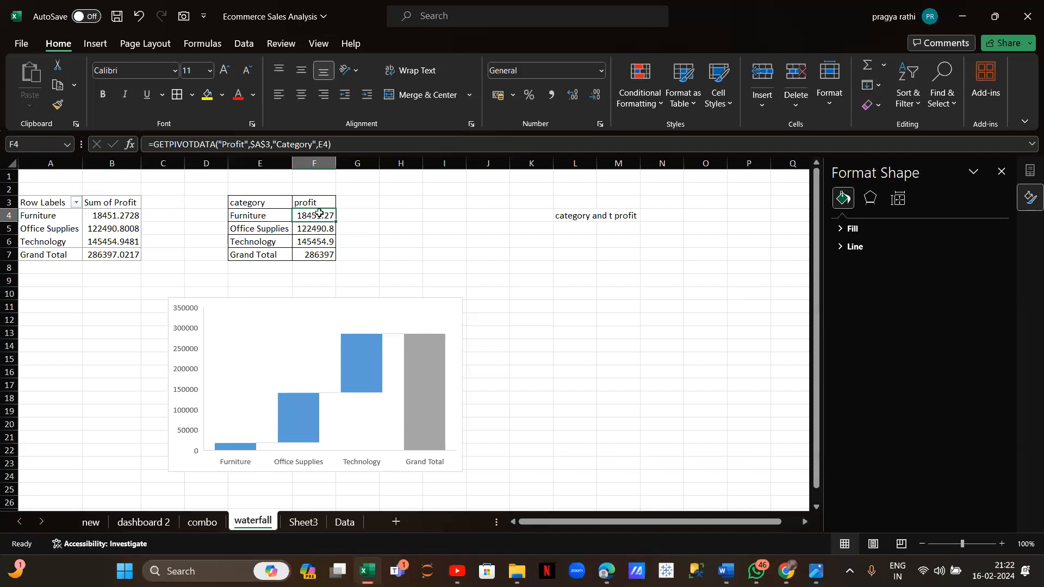
pyautogui.press('BackSpace')
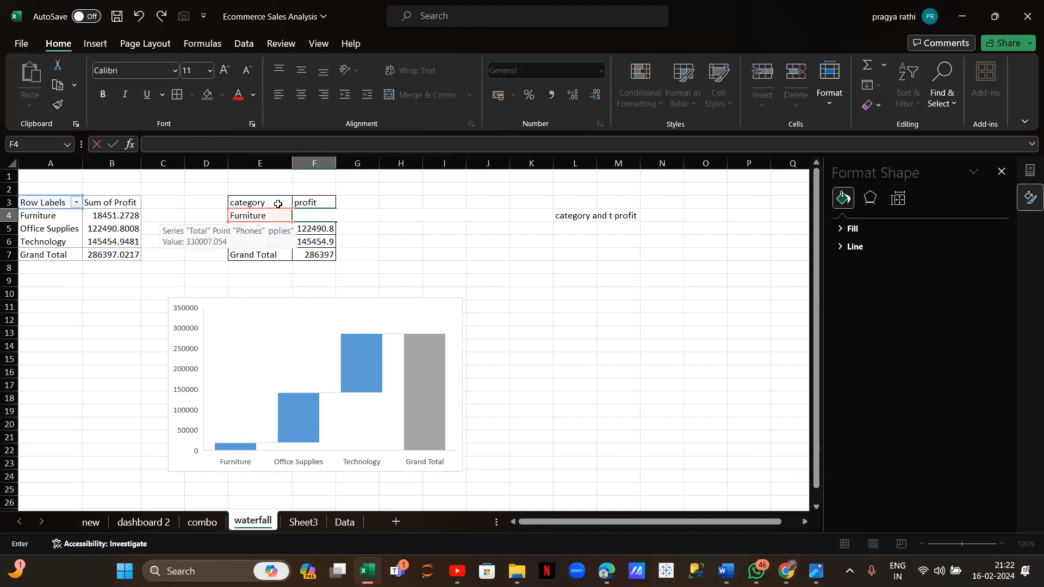
pyautogui.write('=')
pyautogui.click(98, 216)
pyautogui.press('Return')
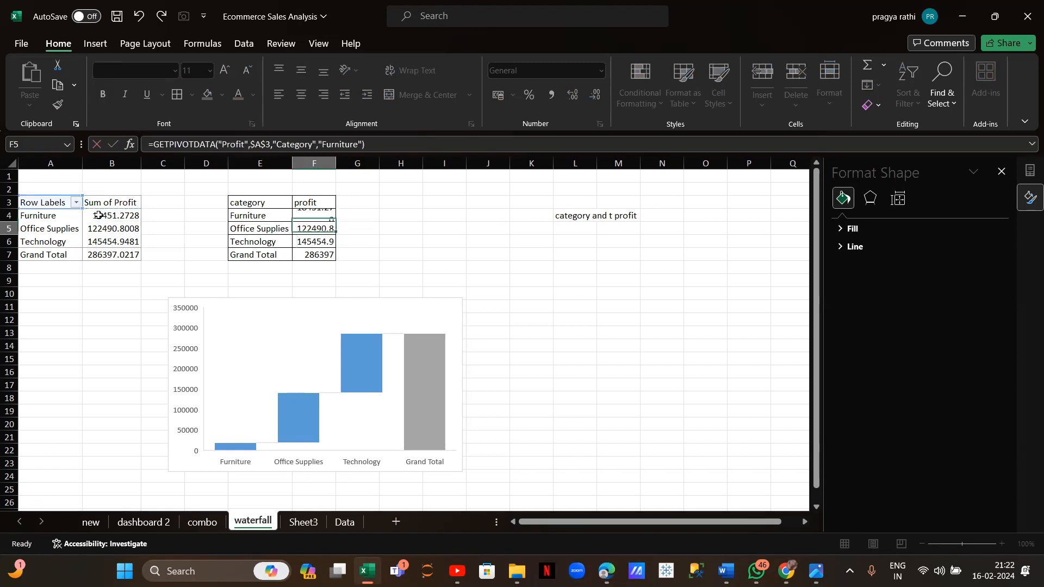
# Fill the profit formula in F4 down through F7
pyautogui.click(309, 215)
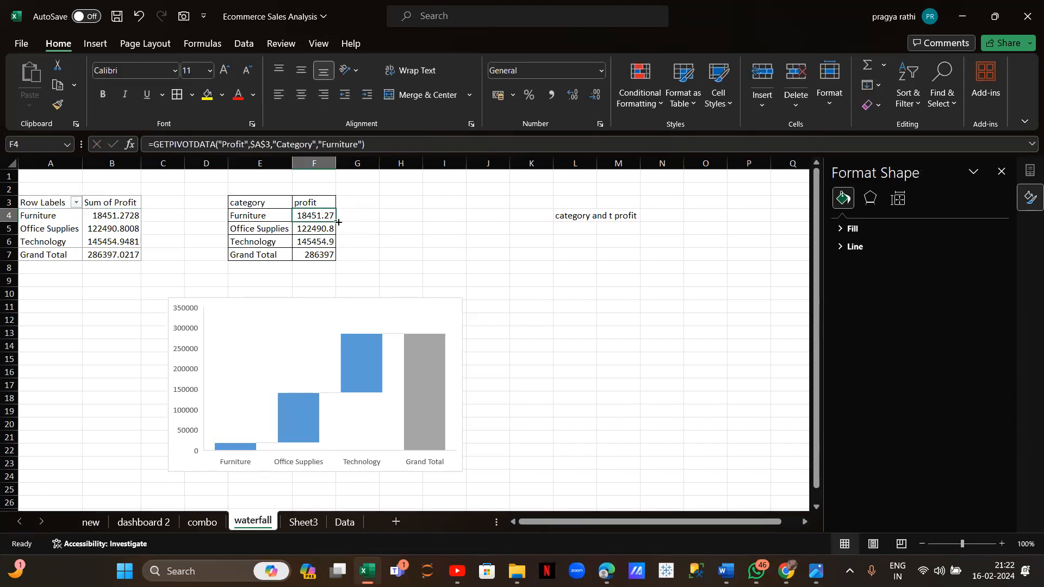
pyautogui.doubleClick(336, 222)
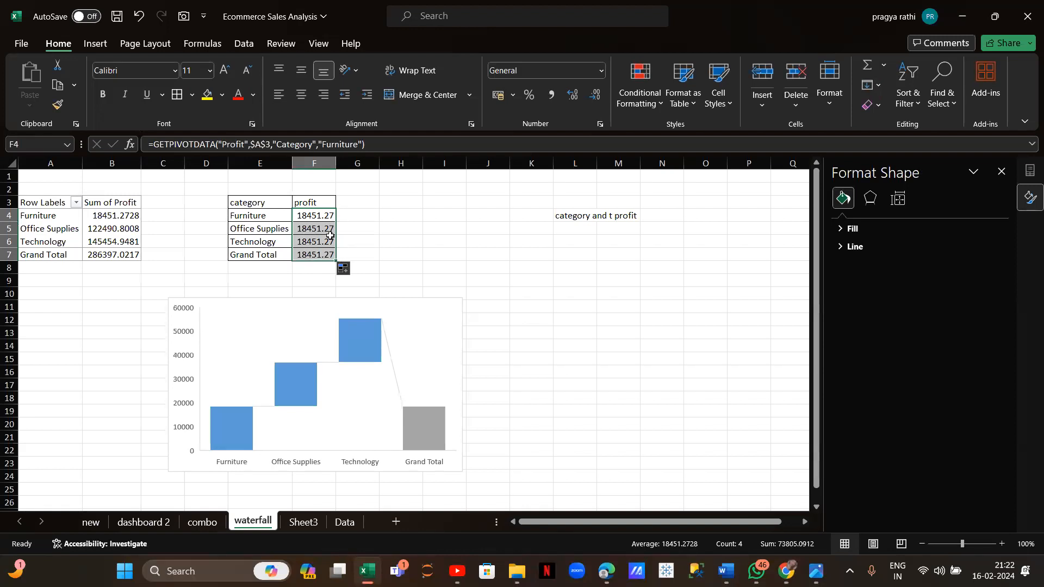
pyautogui.click(326, 214)
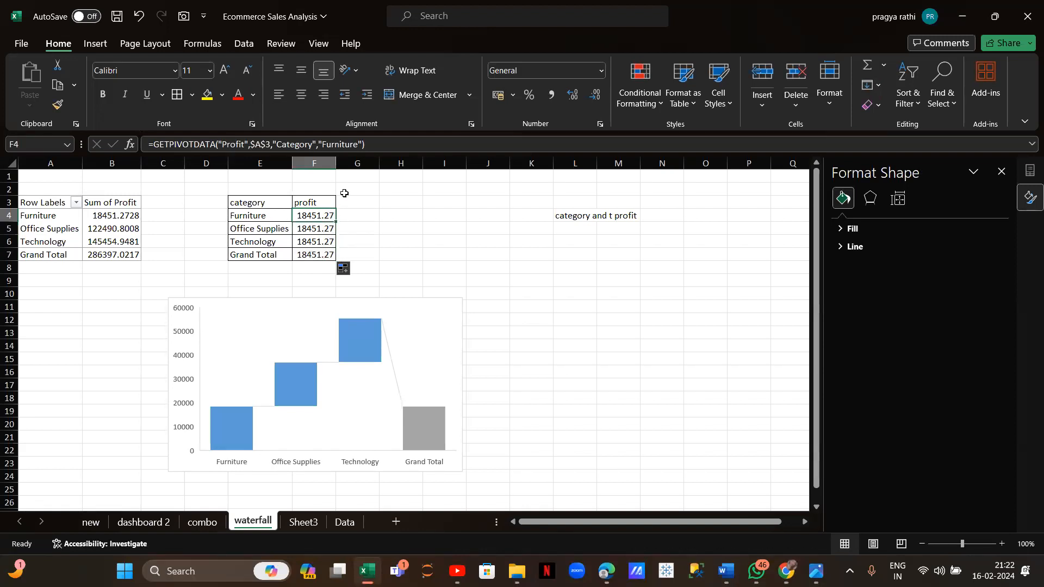
# Replace the "Furniture" item in the GETPIVOTDATA formula in F4 with a reference to cell E4
pyautogui.click(361, 141)
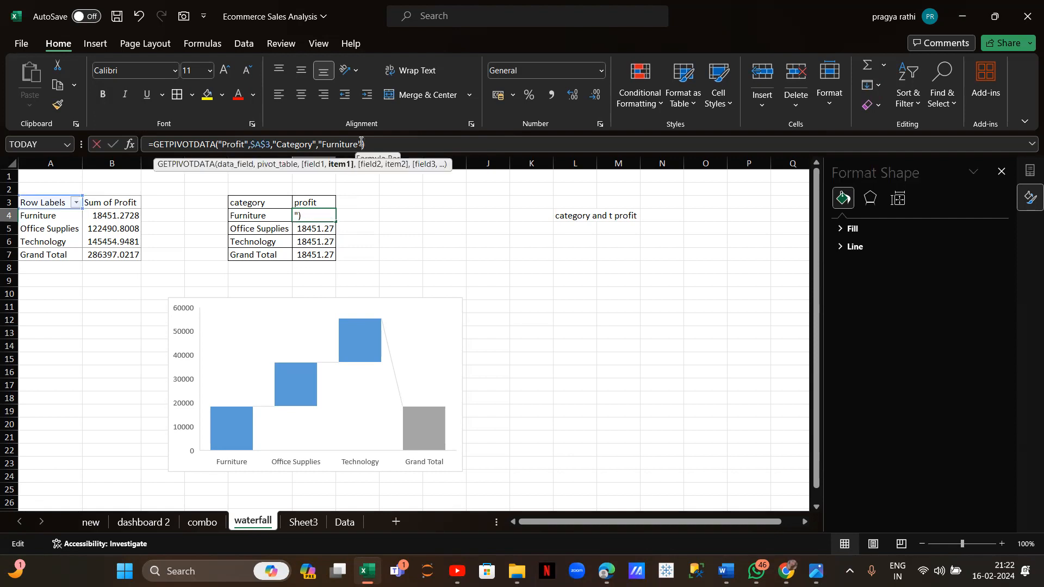
pyautogui.press('BackSpace')
pyautogui.press('BackSpace')
pyautogui.press('BackSpace')
pyautogui.press('BackSpace')
pyautogui.press('BackSpace')
pyautogui.press('BackSpace')
pyautogui.press('BackSpace')
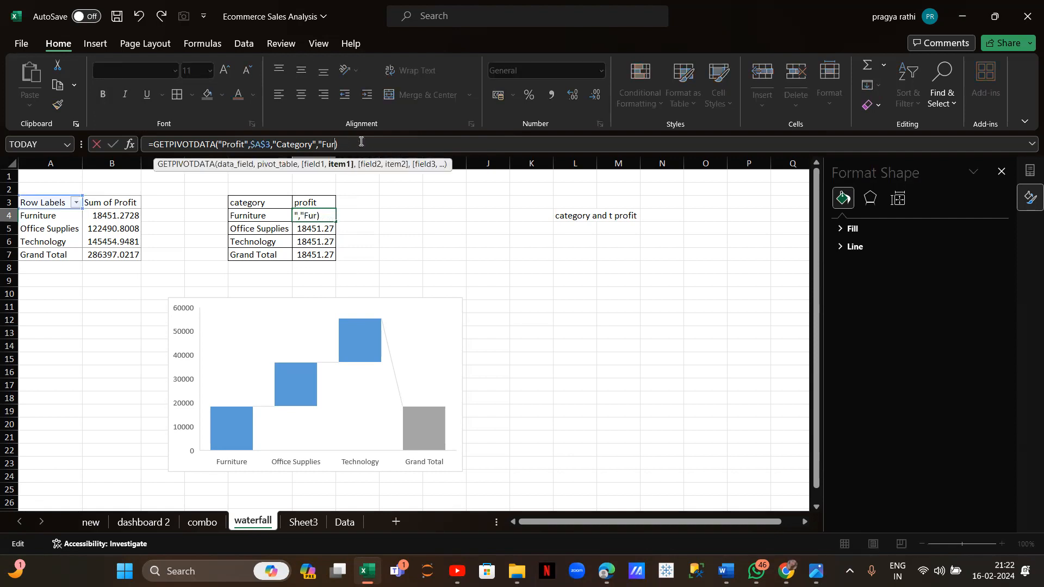
pyautogui.press('BackSpace')
pyautogui.press('BackSpace')
pyautogui.press('BackSpace')
pyautogui.press('BackSpace')
pyautogui.click(246, 220)
pyautogui.press('Return')
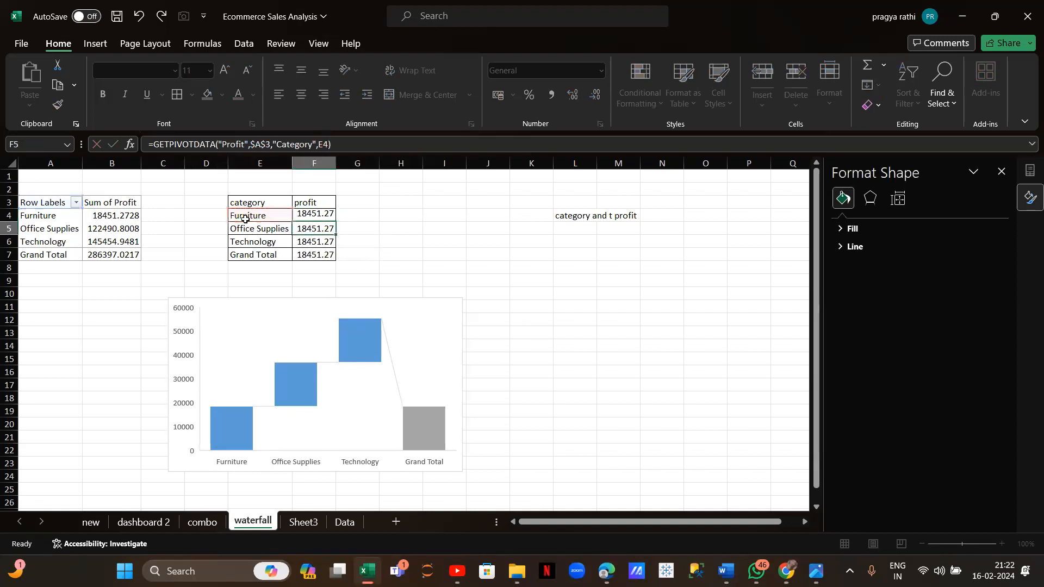
# Fill the E4-based profit formula from F4 down through F7, and paste the PivotTable's Grand Total from B7 into F7
pyautogui.click(310, 216)
pyautogui.moveTo(337, 221); pyautogui.dragTo(307, 260)
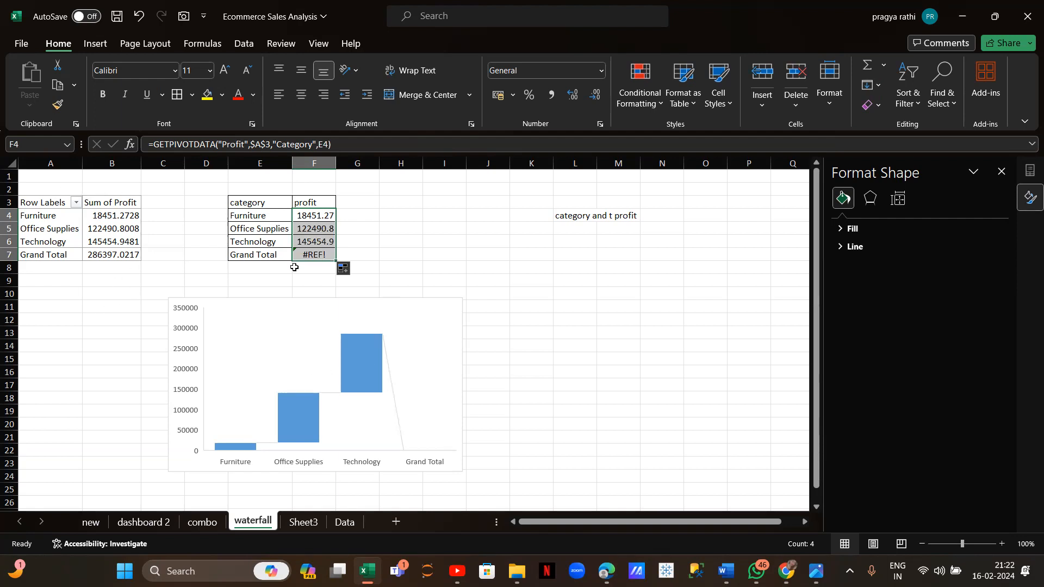
pyautogui.click(93, 256)
pyautogui.hotkey('ctrl', 'c')
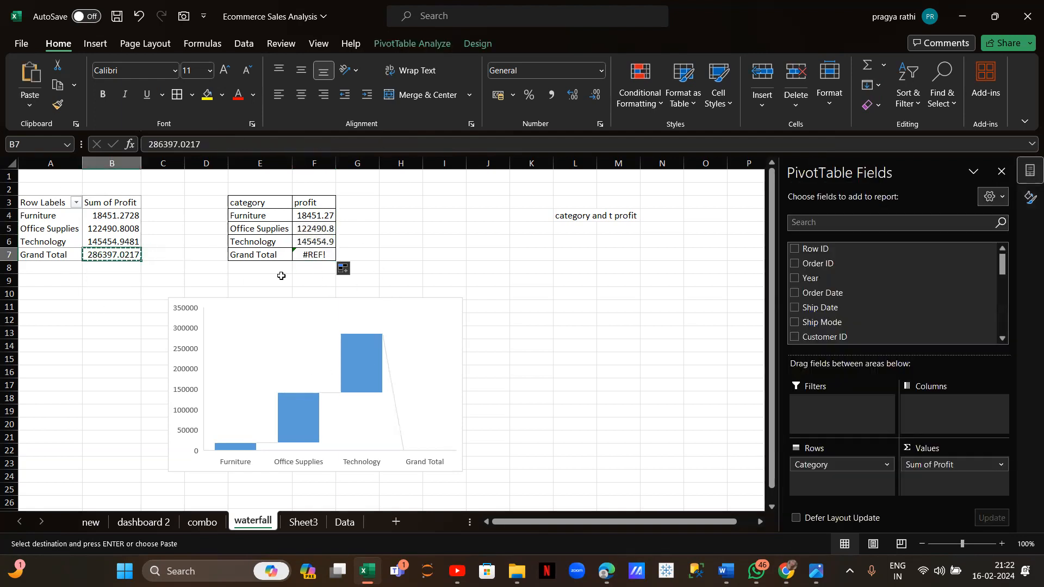
pyautogui.click(313, 256)
pyautogui.hotkey('ctrl', 'v')
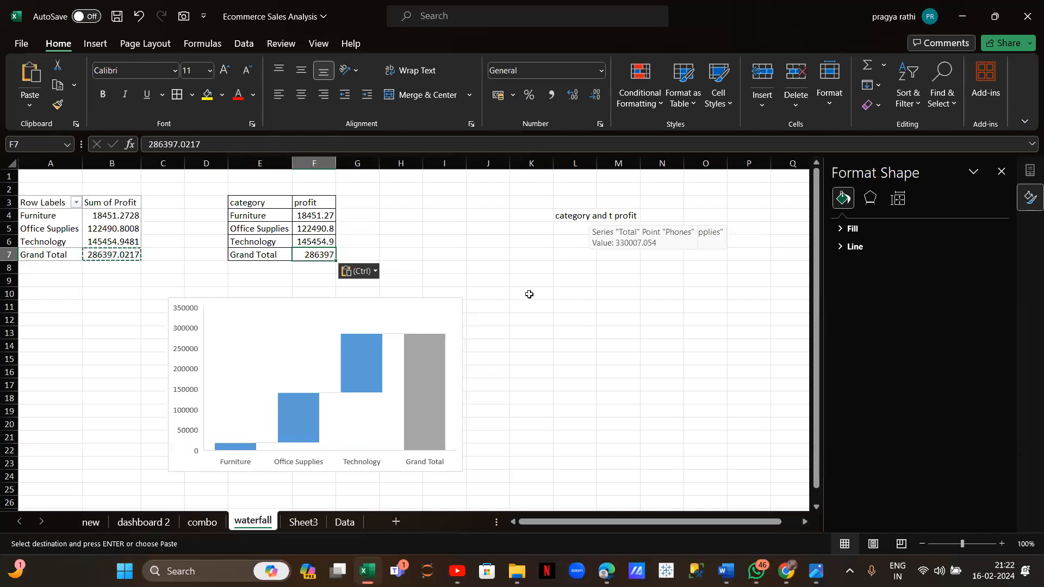
pyautogui.click(295, 528)
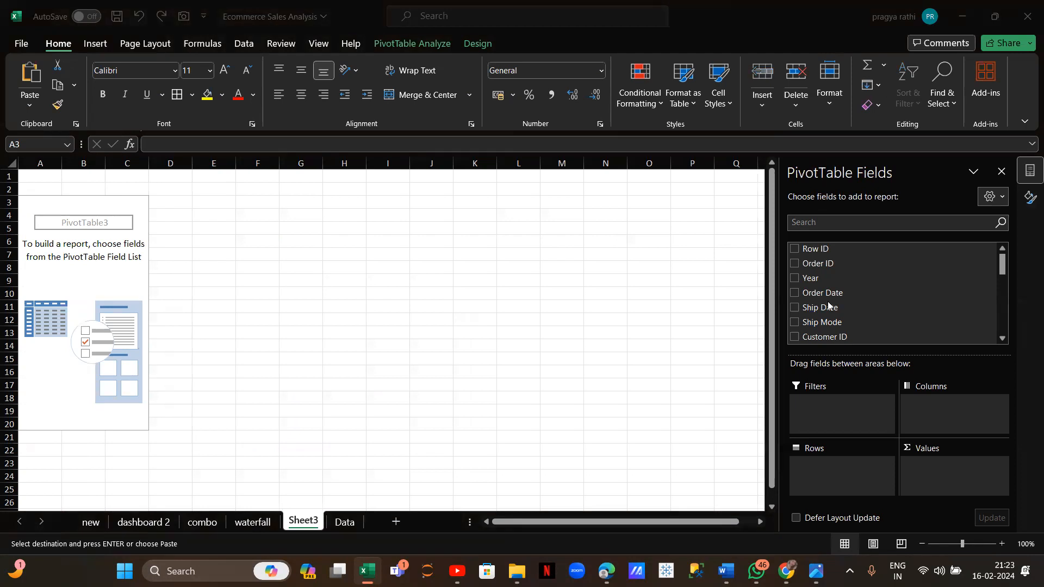
pyautogui.scroll(-3, 828, 306)
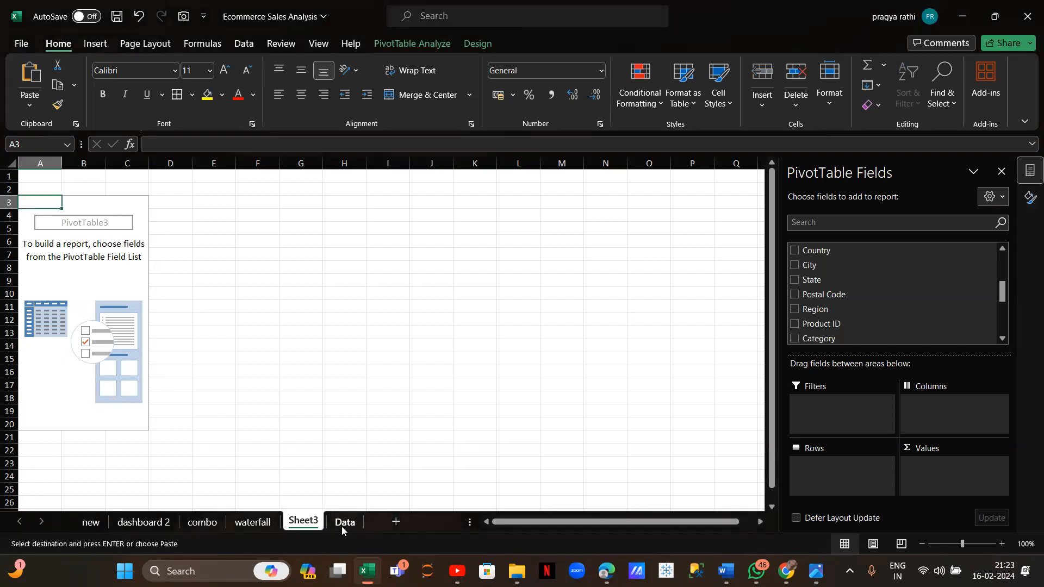
# On the waterfall sheet, re-enter F4 as a reference to the PivotTable's Furniture profit in B4 and fill it down through F7
pyautogui.click(253, 520)
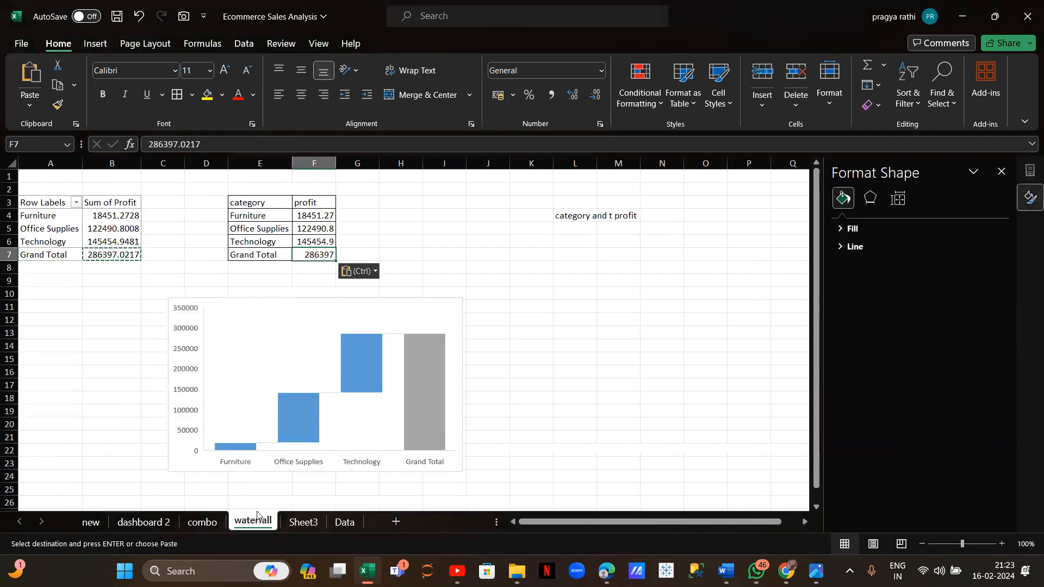
pyautogui.click(313, 216)
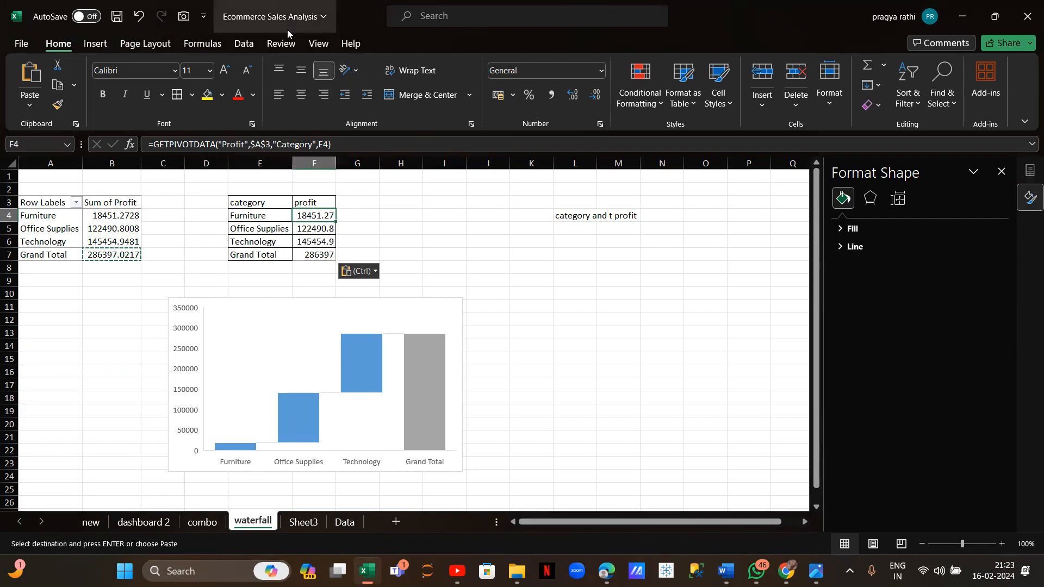
pyautogui.press('BackSpace')
pyautogui.write('=')
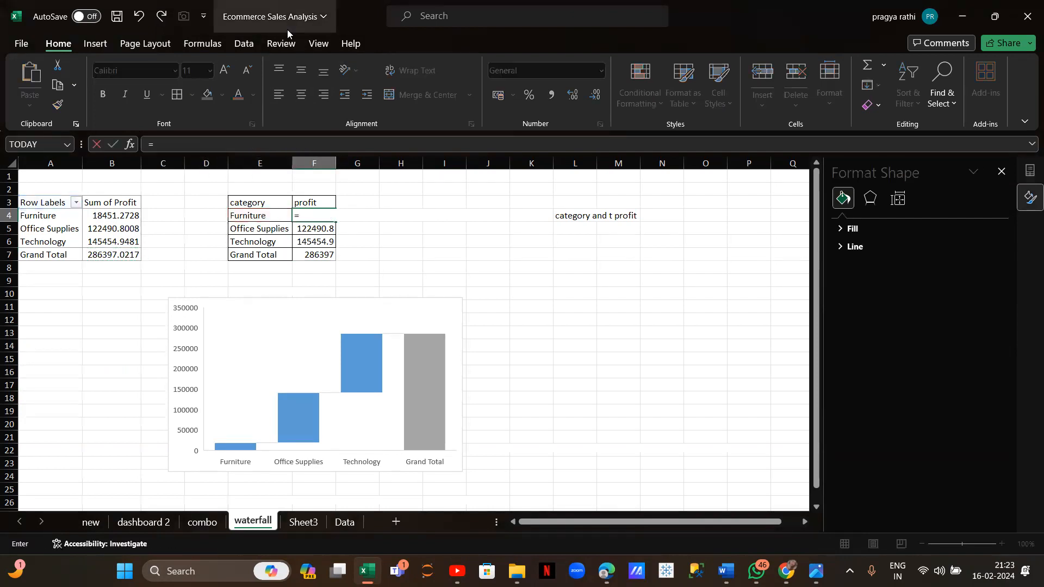
pyautogui.click(123, 215)
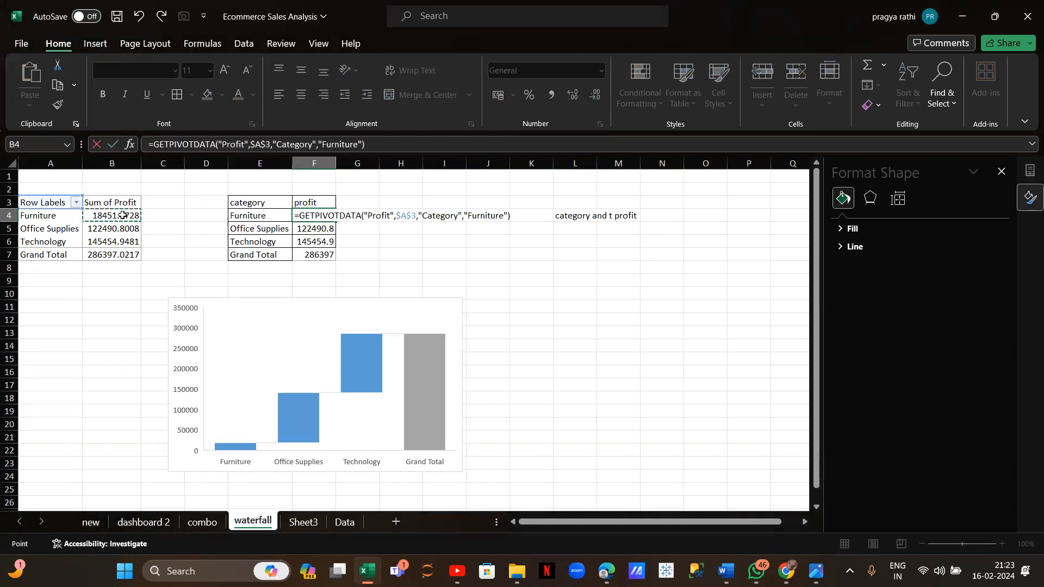
pyautogui.press('Return')
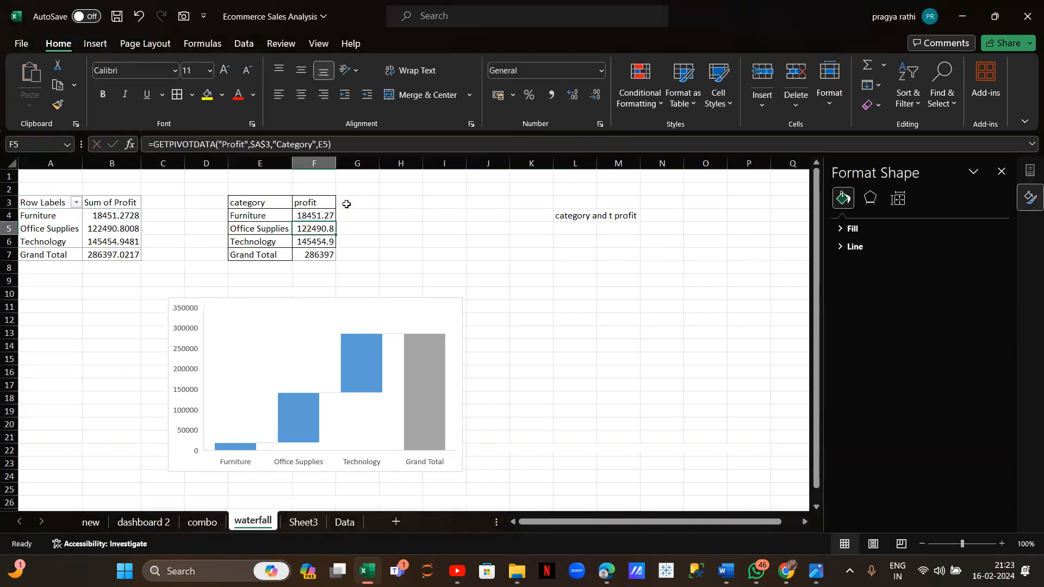
pyautogui.click(316, 215)
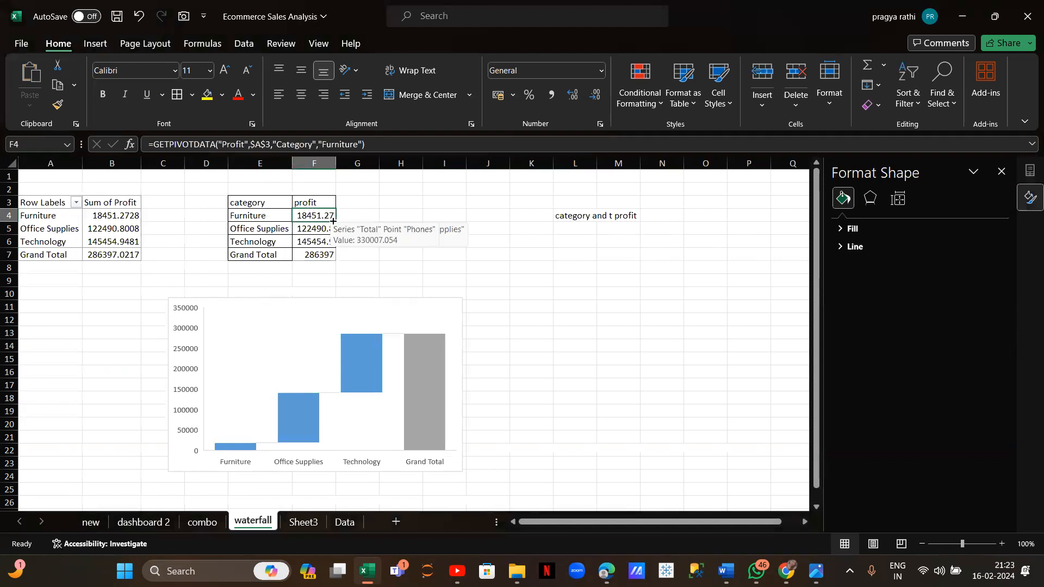
pyautogui.moveTo(335, 221); pyautogui.dragTo(335, 256)
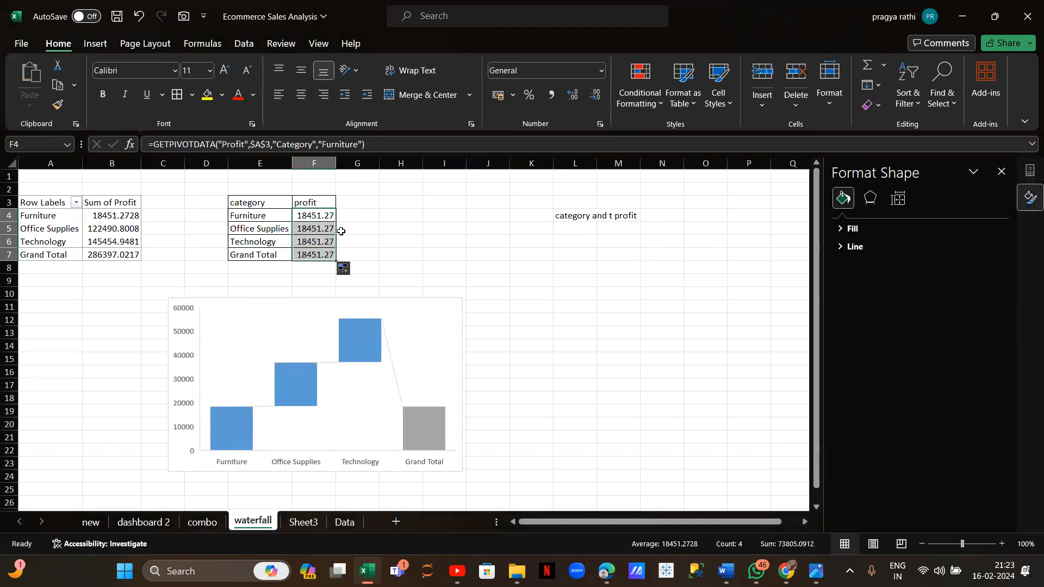
# Edit the GETPIVOTDATA formula in F4 so that its category item is cell E4 instead of the text "Furniture"
pyautogui.click(362, 145)
pyautogui.press('BackSpace')
pyautogui.press('BackSpace')
pyautogui.press('BackSpace')
pyautogui.press('BackSpace')
pyautogui.press('BackSpace')
pyautogui.press('BackSpace')
pyautogui.press('BackSpace')
pyautogui.press('BackSpace')
pyautogui.press('BackSpace')
pyautogui.press('BackSpace')
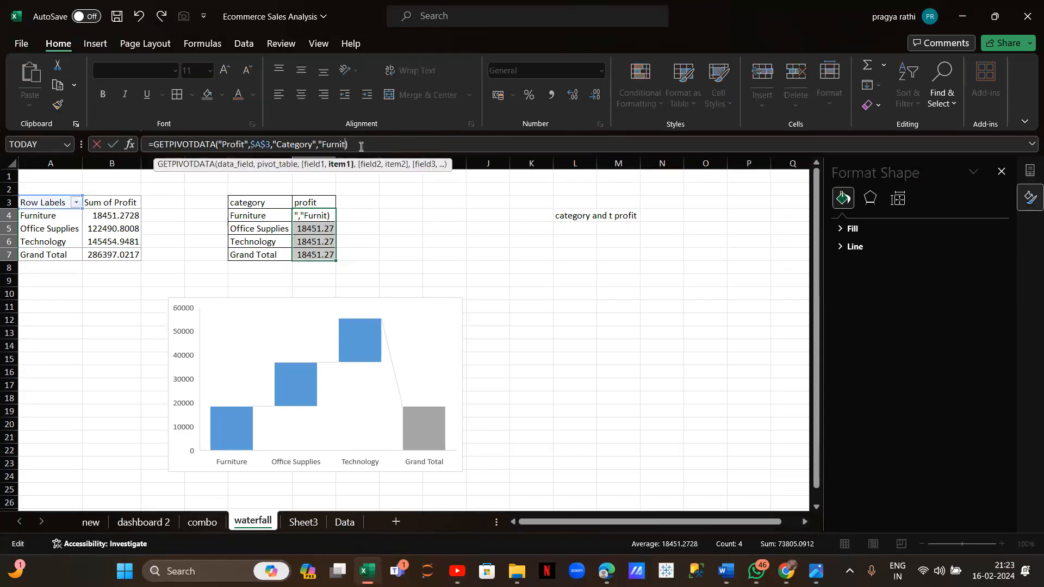
pyautogui.press('BackSpace')
pyautogui.click(259, 214)
pyautogui.press('Return')
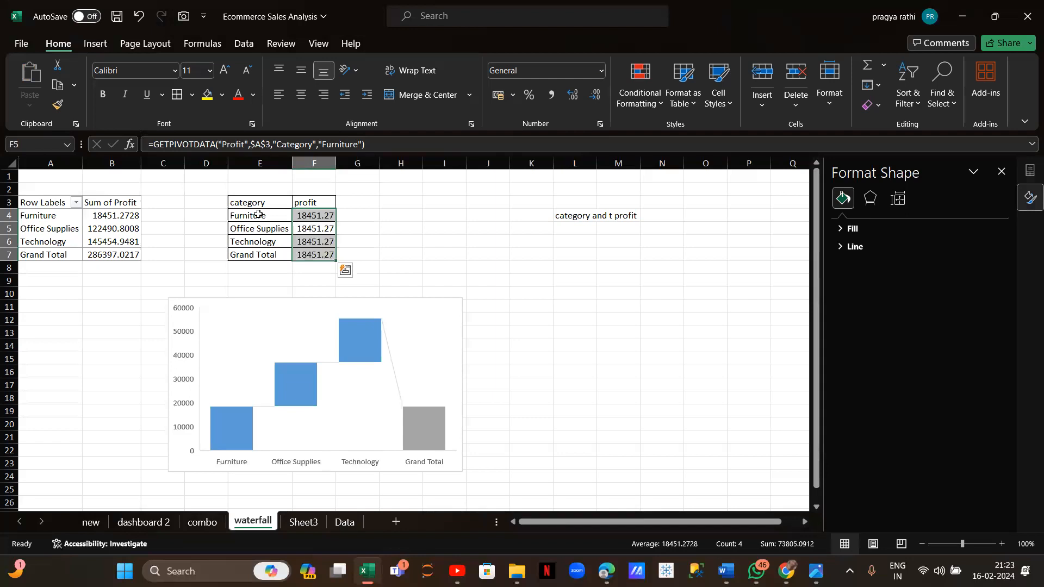
# Fill the edited F4 formula down through F7, and replace F7 with the Grand Total copied from PivotTable cell B7
pyautogui.click(306, 215)
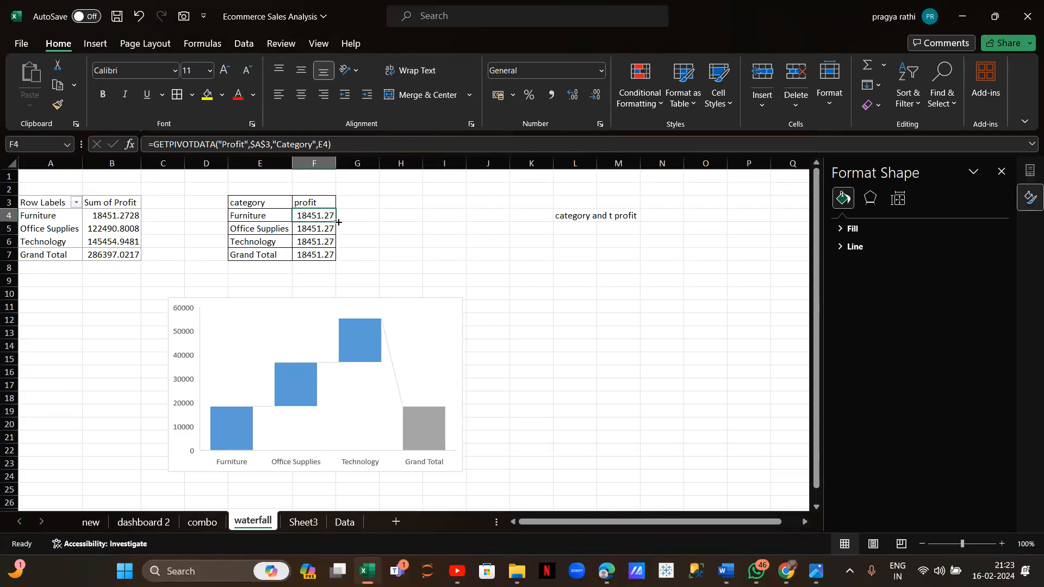
pyautogui.moveTo(338, 222); pyautogui.dragTo(326, 254)
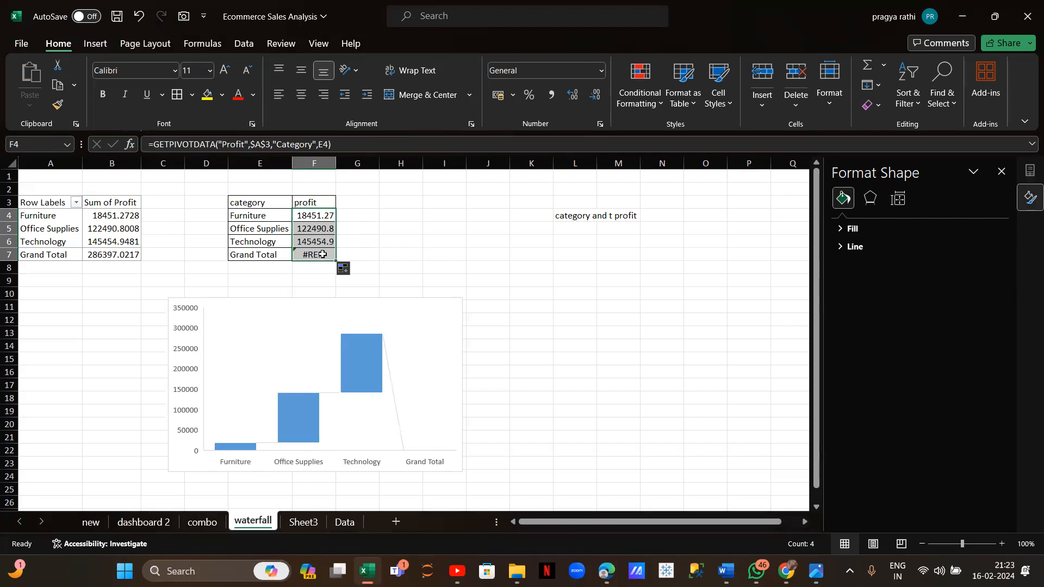
pyautogui.click(132, 254)
pyautogui.hotkey('ctrl', 'c')
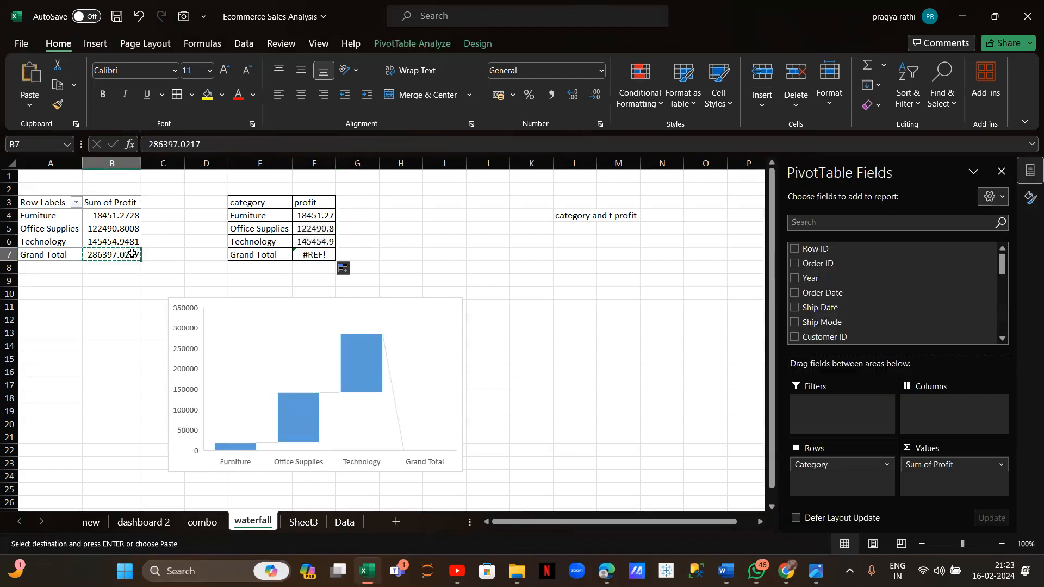
pyautogui.click(316, 255)
pyautogui.hotkey('ctrl', 'v')
pyautogui.press('ctrl')
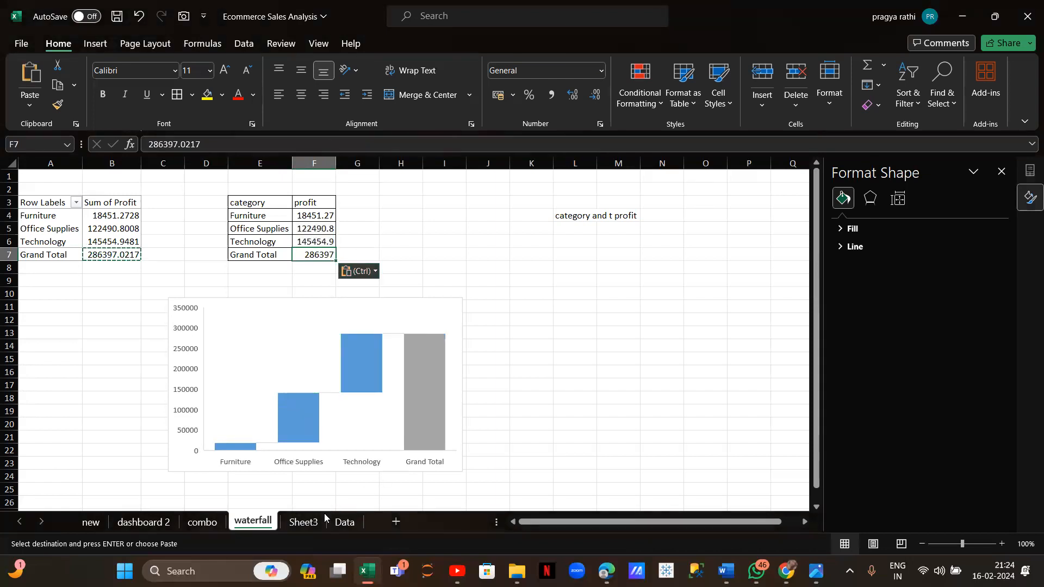
# Rename Sheet3, which holds the blank PivotTable, as "pie chart"
pyautogui.click(304, 522)
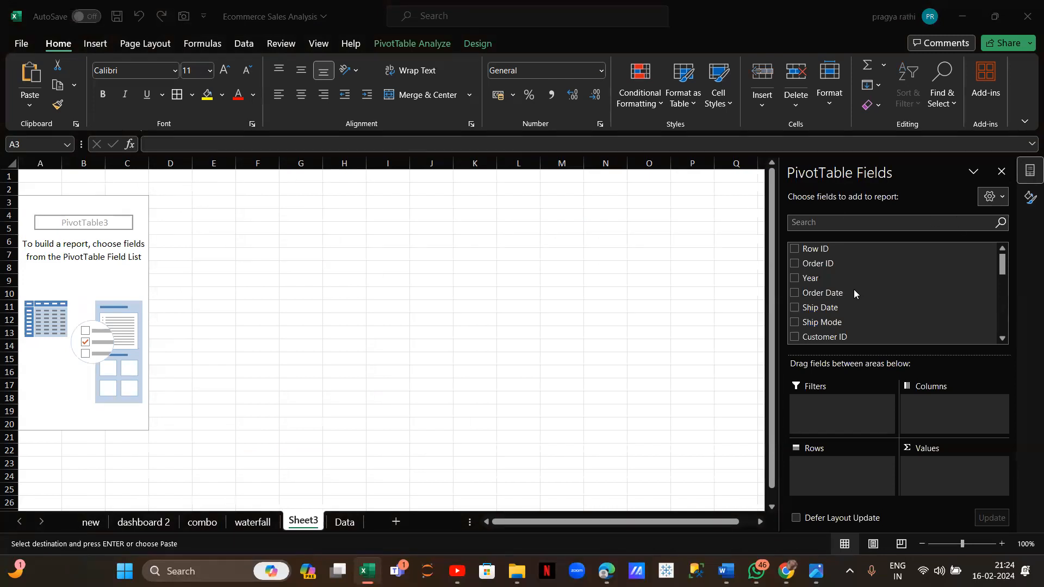
pyautogui.doubleClick(315, 526)
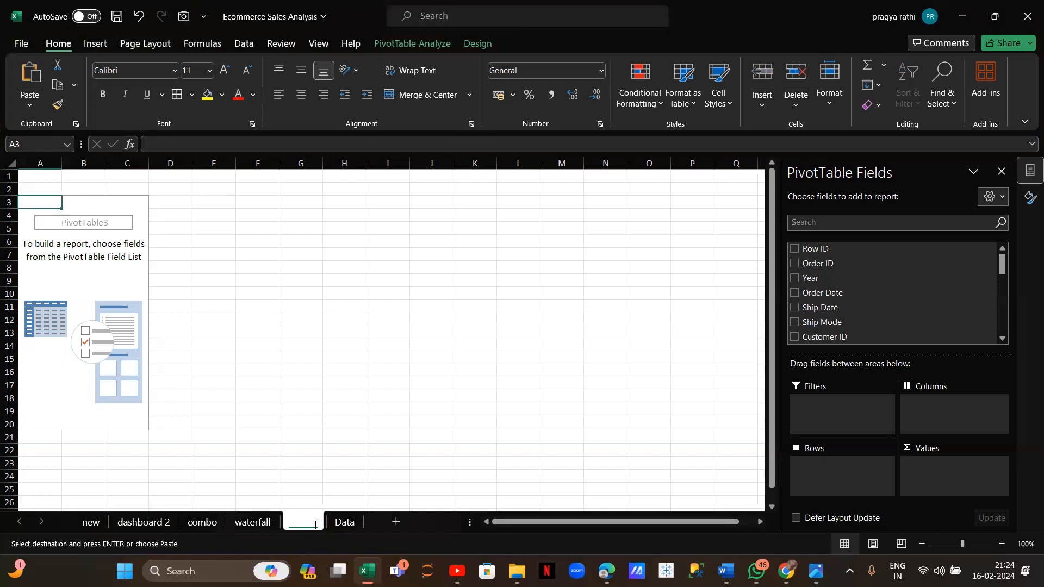
pyautogui.write('pie chart')
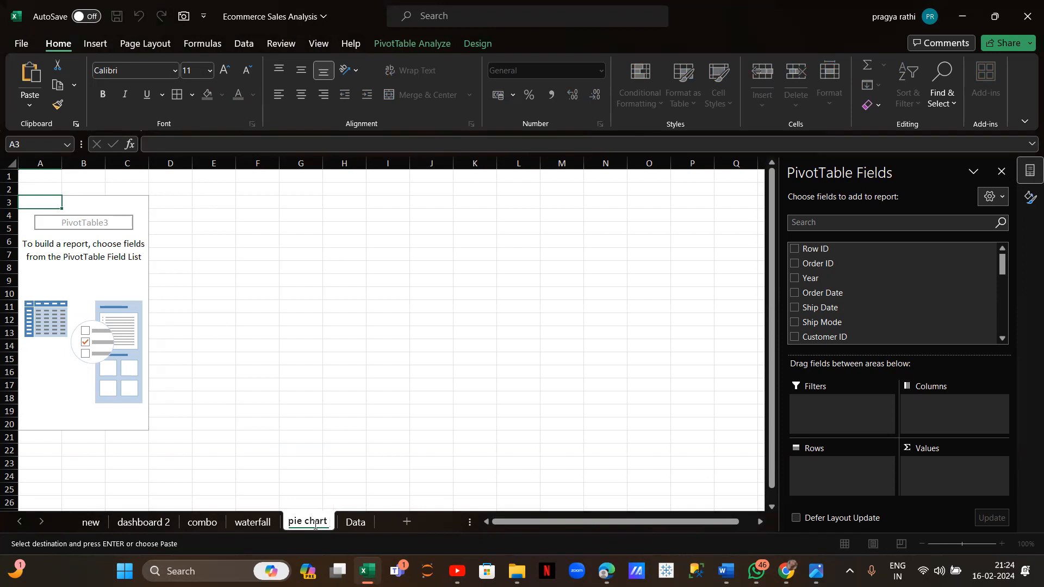
pyautogui.press('Return')
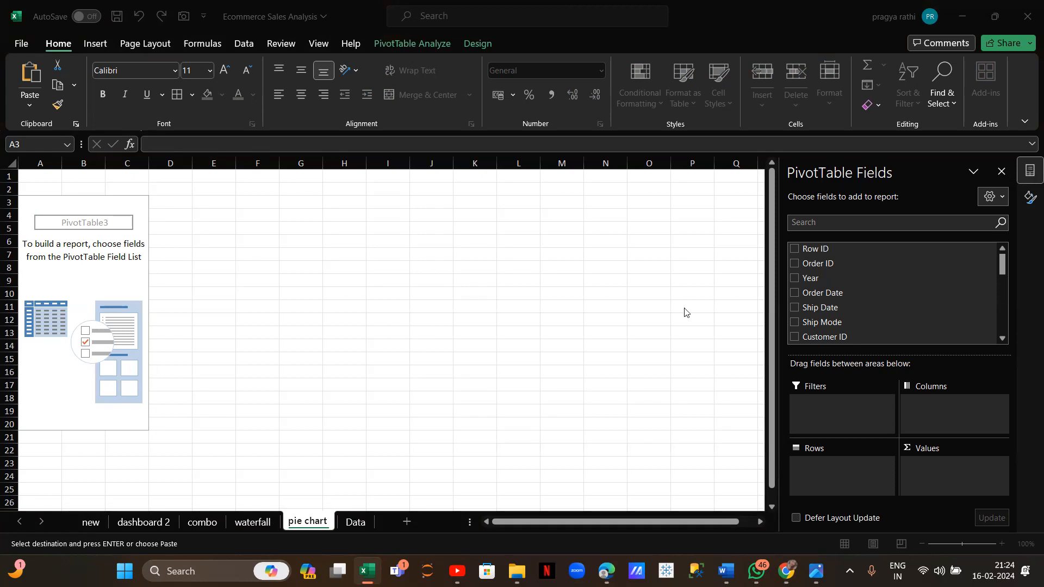
# Add Category as the rows and Sales as the summed values of the blank PivotTable
pyautogui.scroll(-3, 830, 319)
pyautogui.scroll(-1, 830, 319)
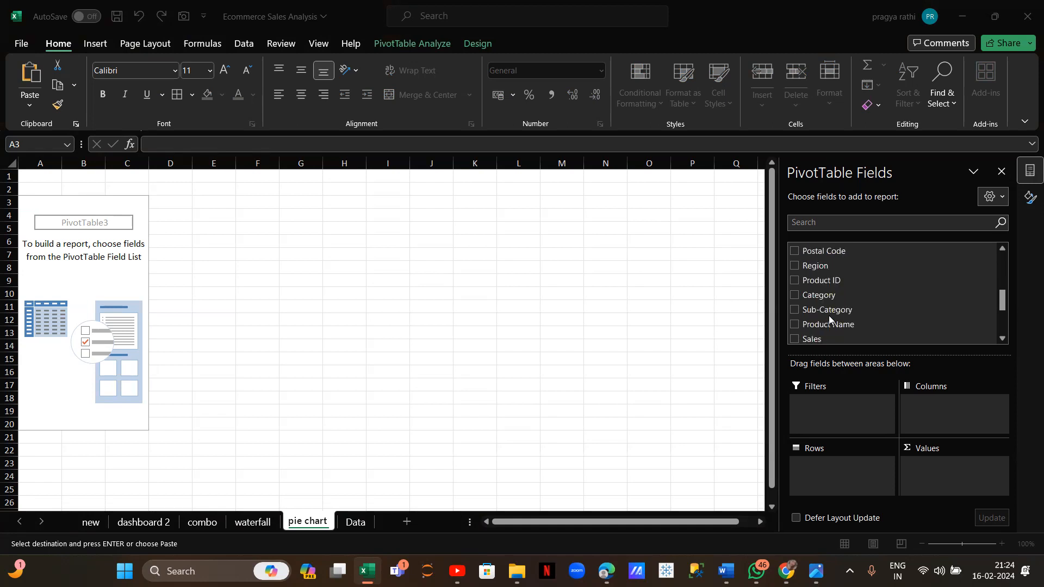
pyautogui.click(794, 294)
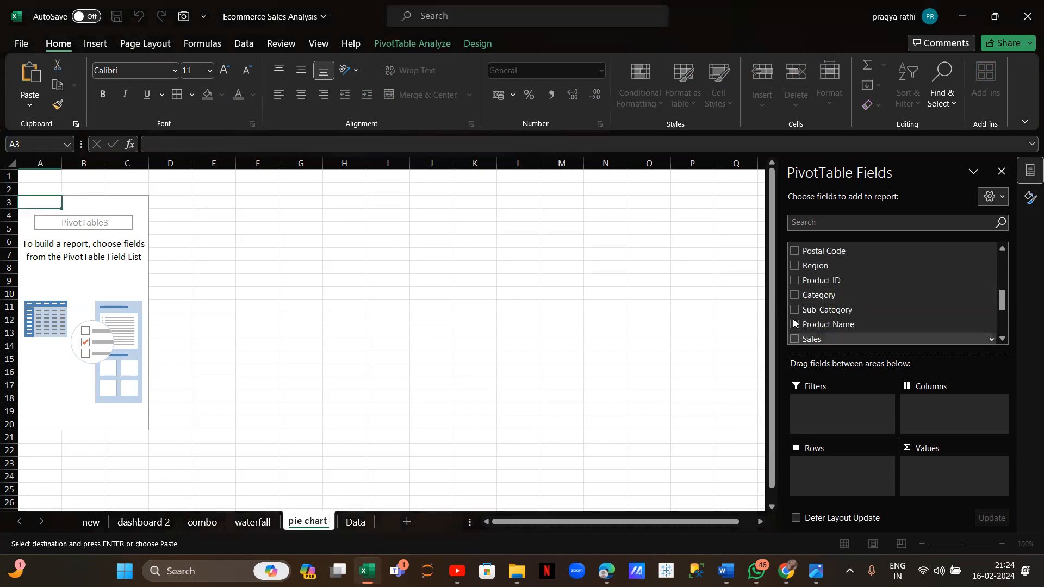
pyautogui.click(791, 295)
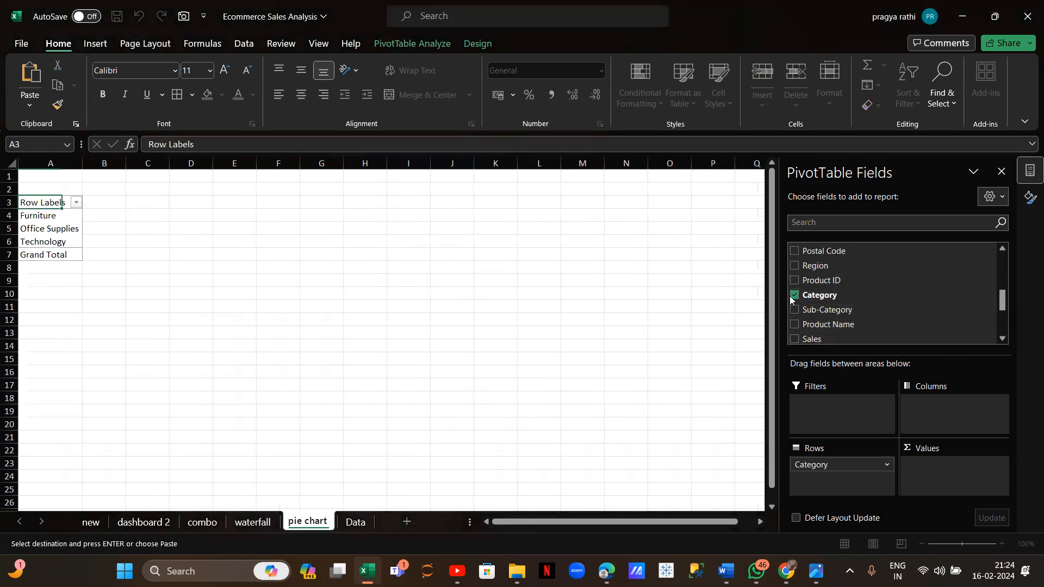
pyautogui.click(795, 338)
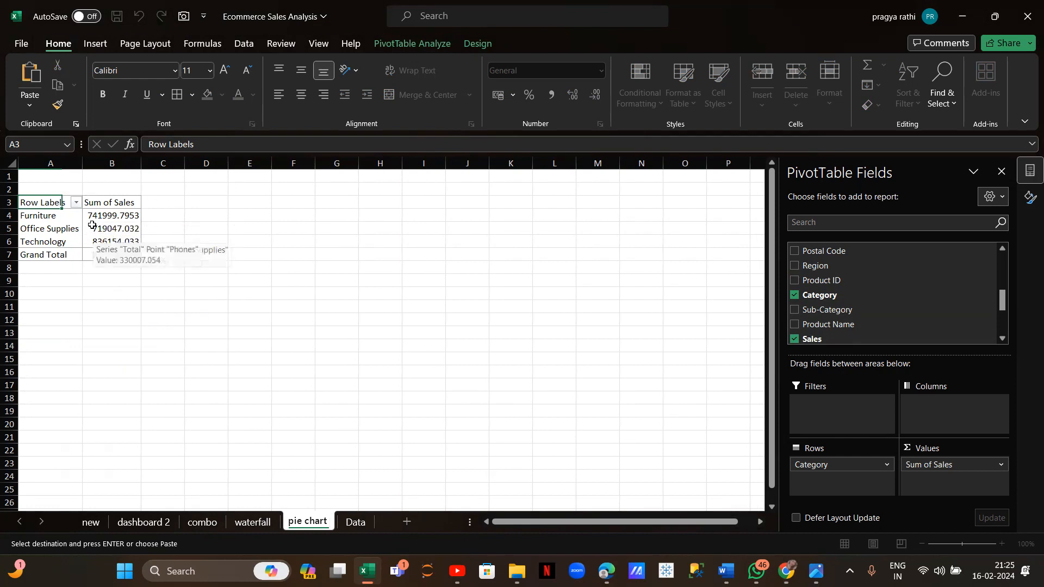
# Show the PivotTable's Sum of Sales values as % of Grand Total
pyautogui.click(106, 220)
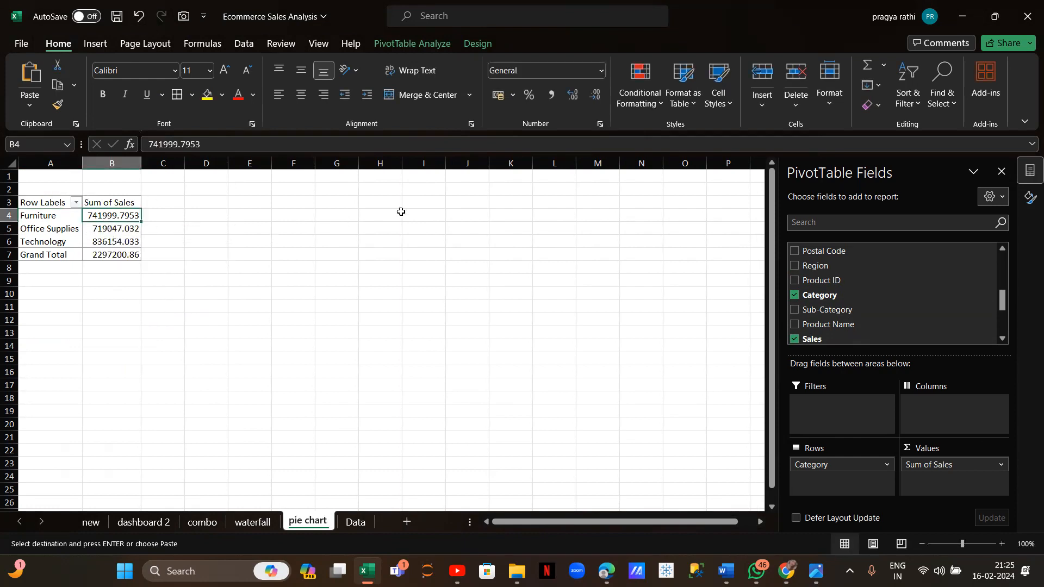
pyautogui.hotkey('ctrl', 'z')
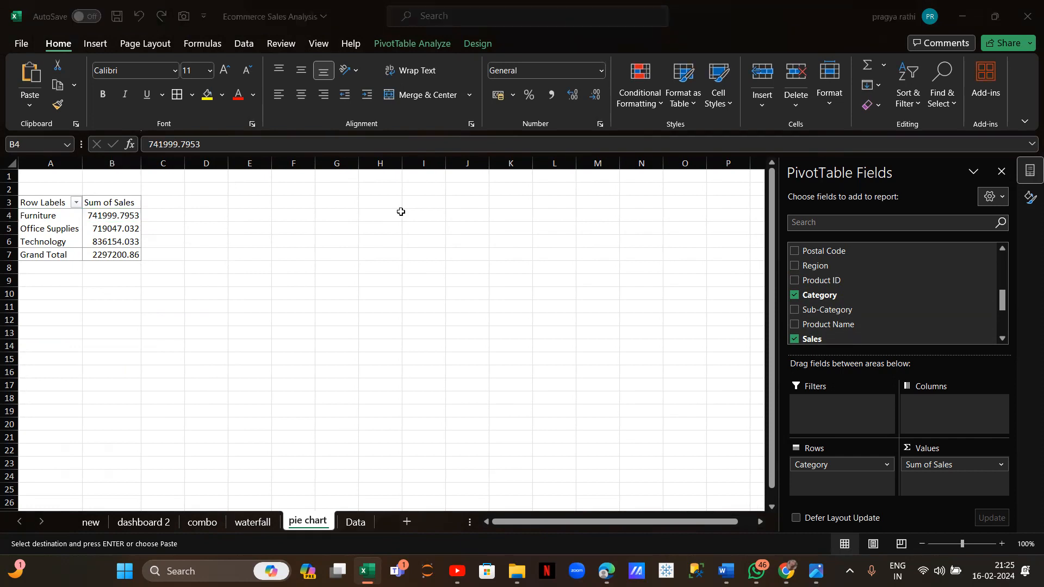
pyautogui.click(119, 218)
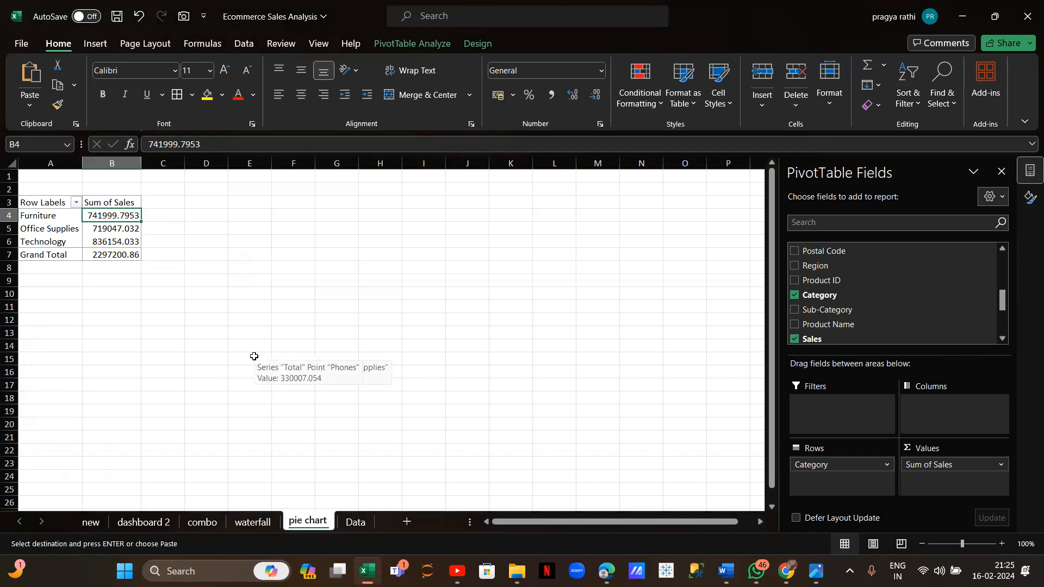
pyautogui.rightClick(112, 218)
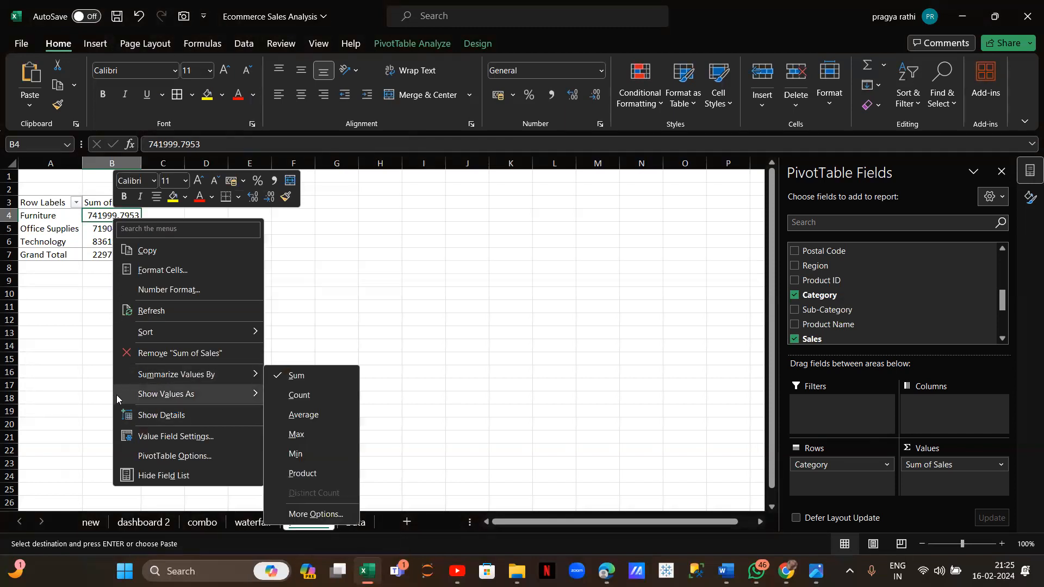
pyautogui.moveTo(204, 396)
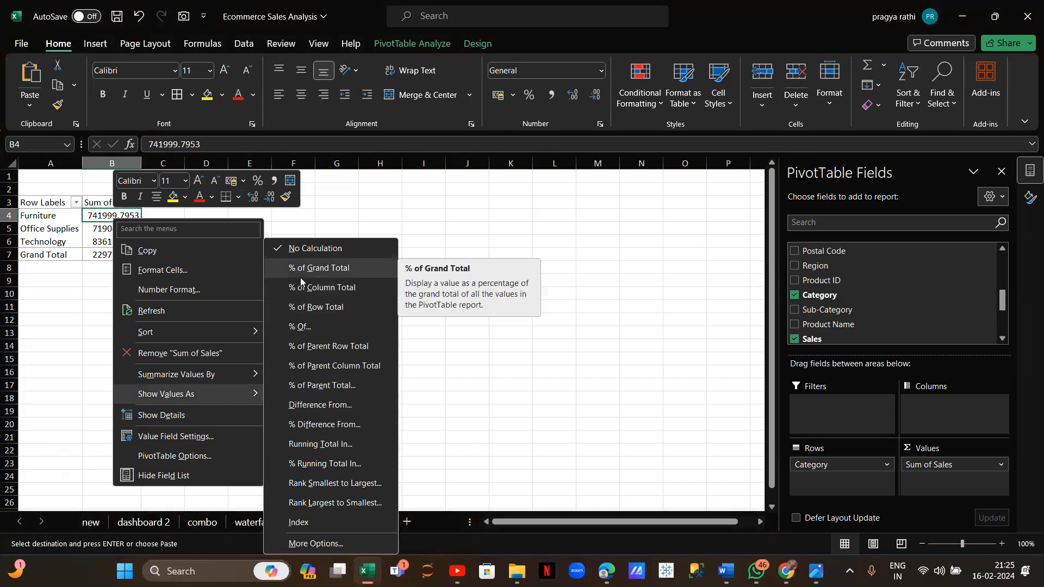
pyautogui.click(328, 274)
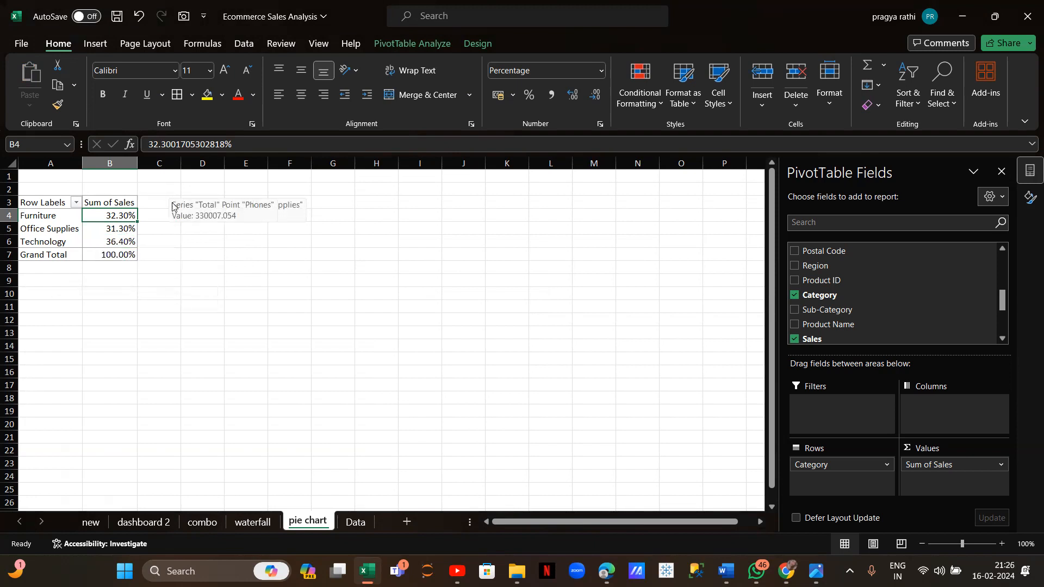
# Insert a doughnut PivotChart of the category sales percentages and move it closer to the PivotTable
pyautogui.click(431, 43)
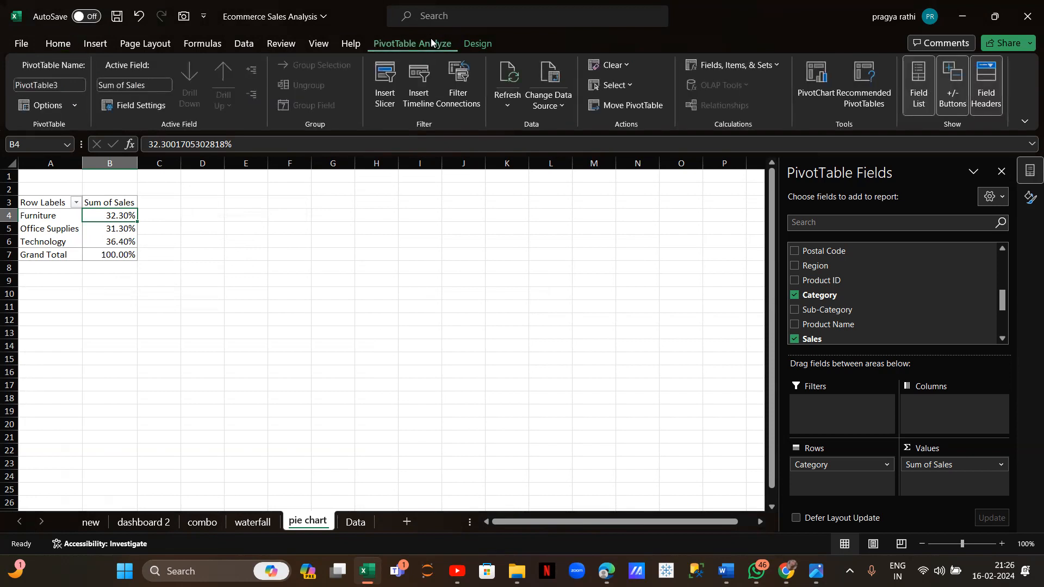
pyautogui.click(826, 87)
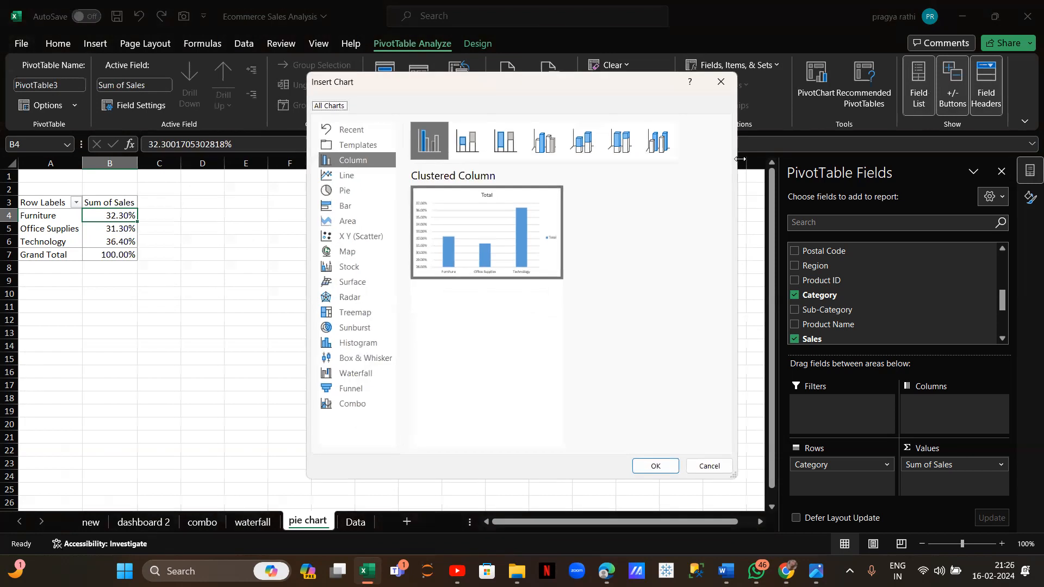
pyautogui.click(345, 192)
pyautogui.click(582, 142)
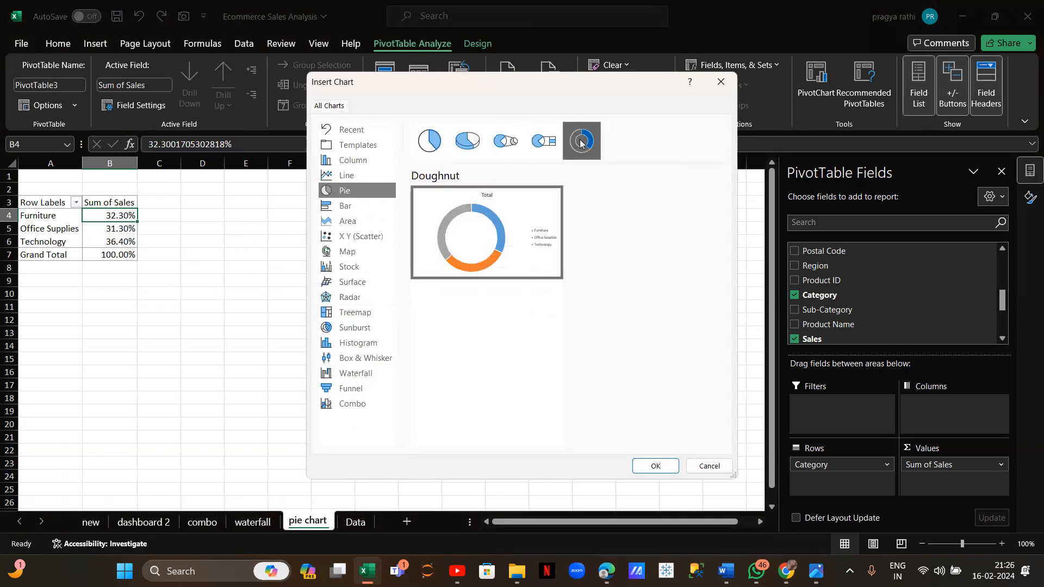
pyautogui.click(655, 467)
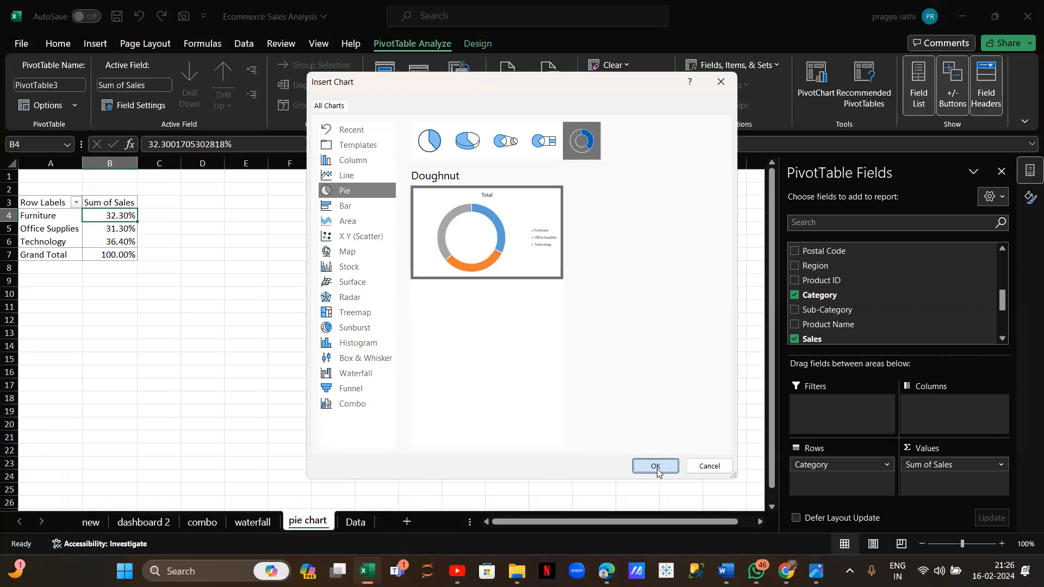
pyautogui.moveTo(432, 301); pyautogui.dragTo(262, 298)
# Remove the doughnut chart's title, keep its legend, and hide the value field buttons on the chart
pyautogui.click(404, 258)
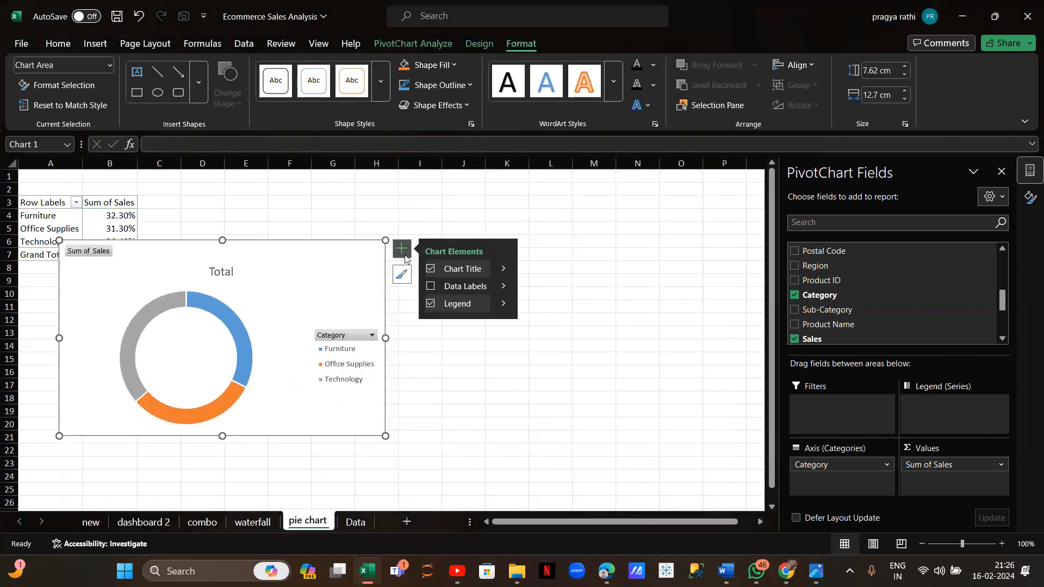
pyautogui.click(429, 270)
pyautogui.click(427, 301)
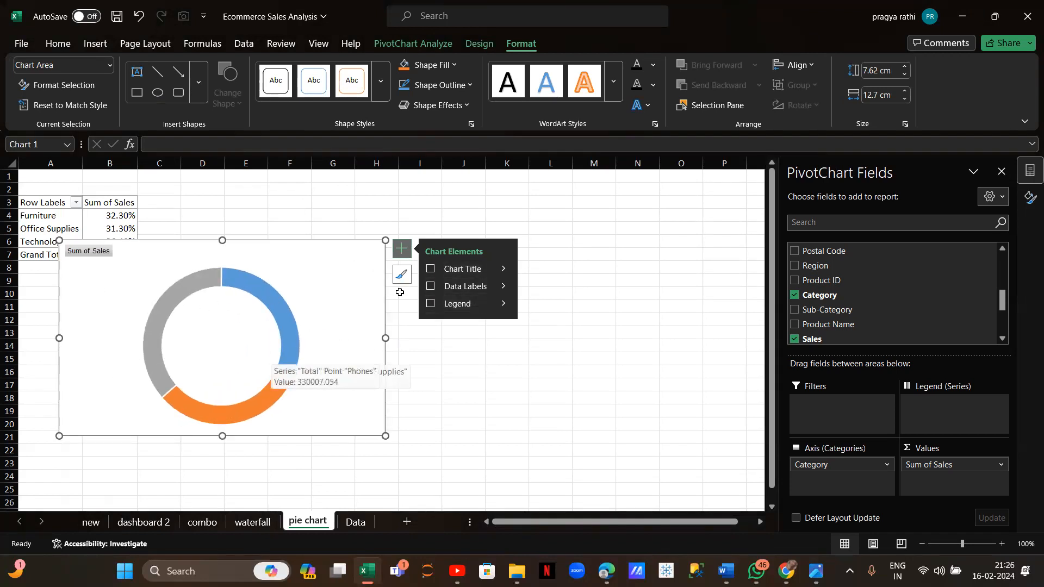
pyautogui.click(430, 303)
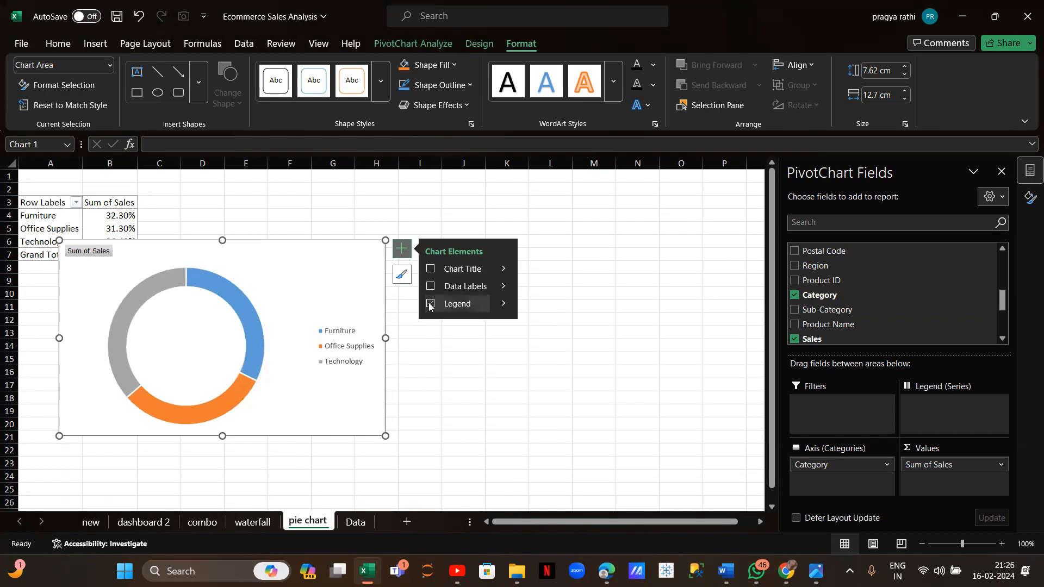
pyautogui.rightClick(101, 257)
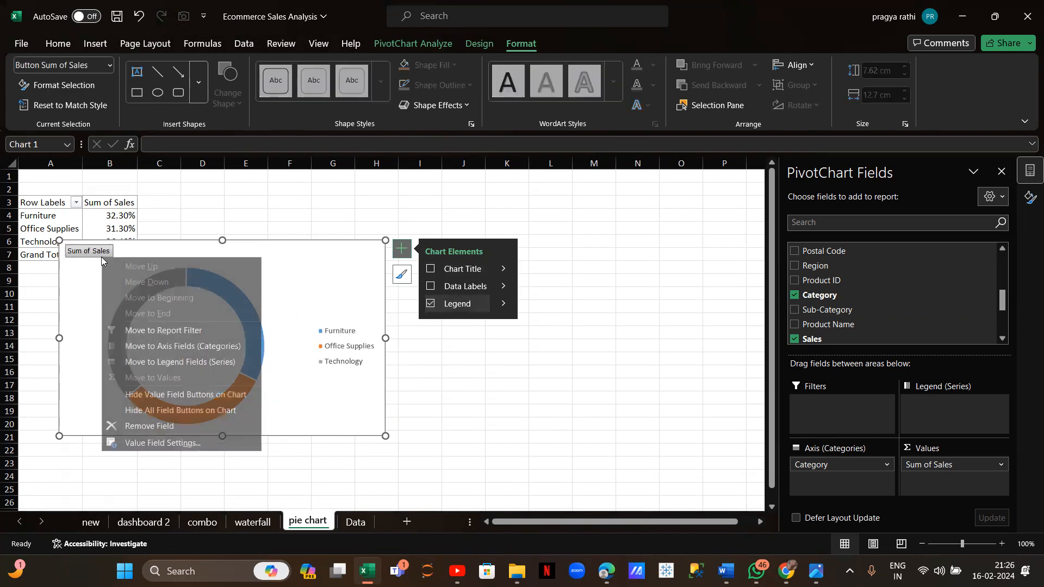
pyautogui.click(156, 399)
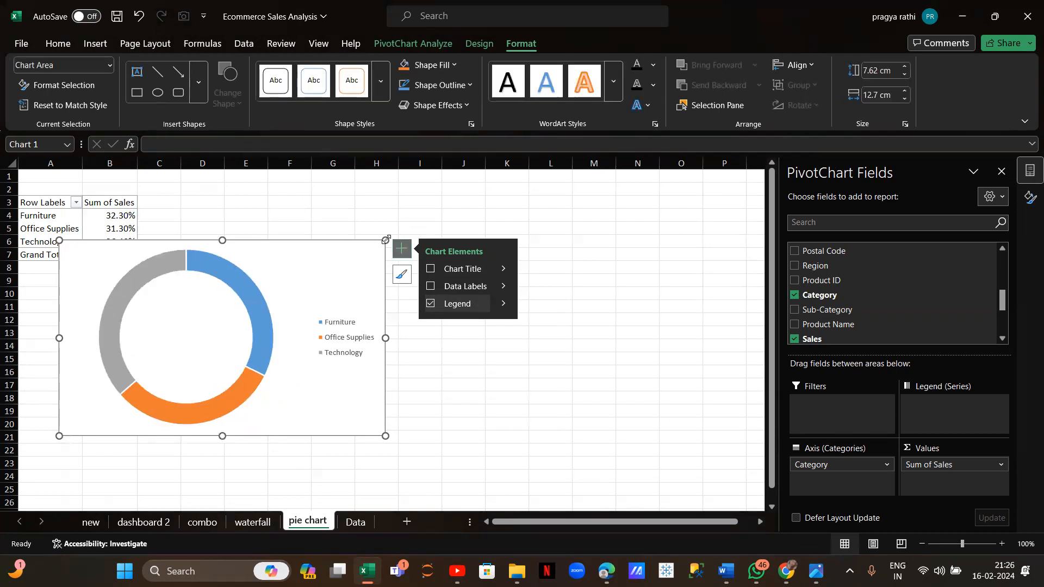
# Shrink the doughnut chart to about 5.95 cm high by 9.21 cm wide and place it over about C8:H19
pyautogui.moveTo(386, 239); pyautogui.dragTo(294, 281)
pyautogui.moveTo(234, 293); pyautogui.dragTo(360, 252)
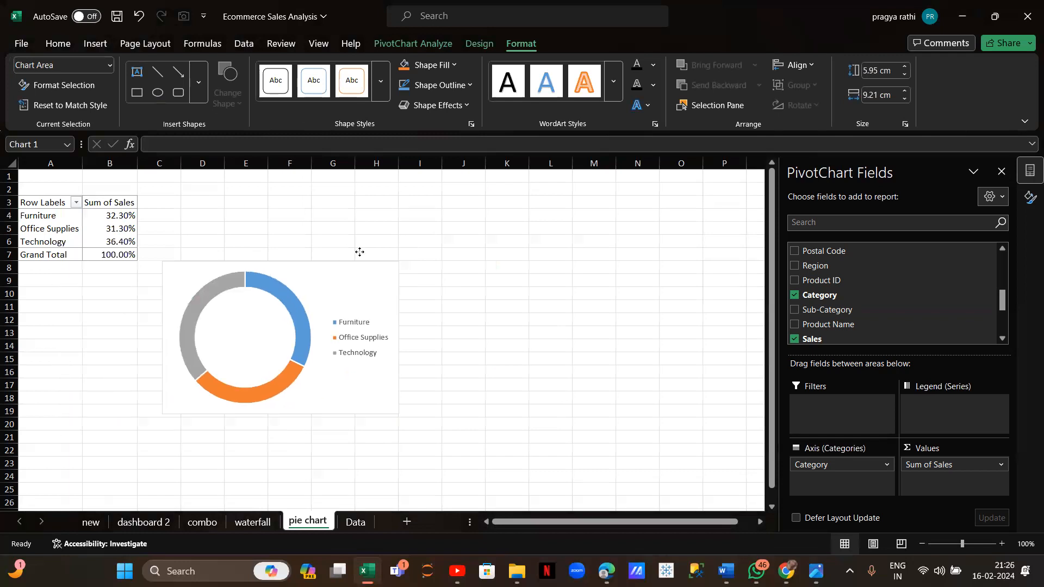
# Create a blank PivotTable on a new worksheet from Table_1 on the Data sheet
pyautogui.click(356, 522)
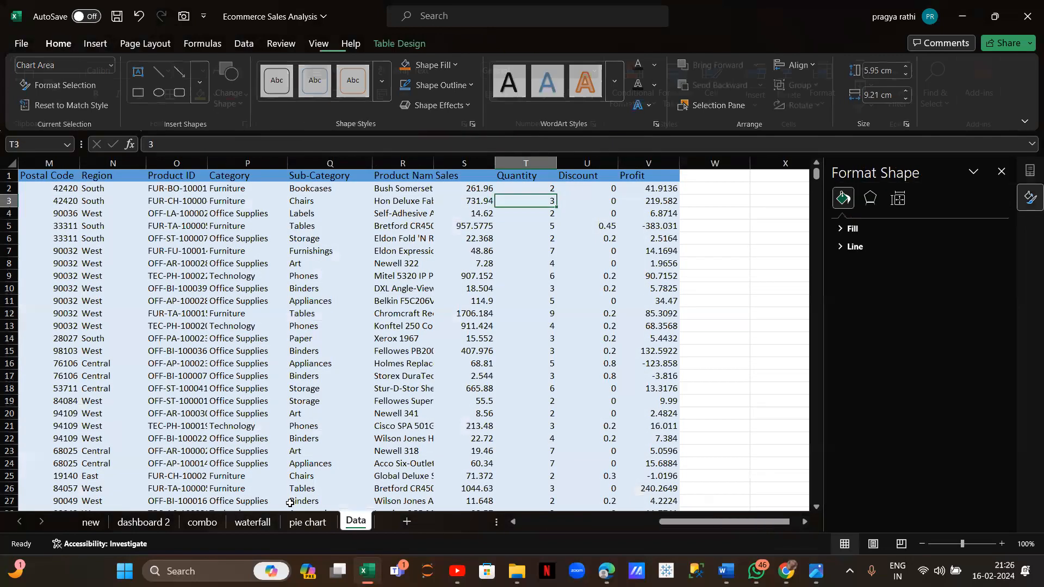
pyautogui.click(177, 313)
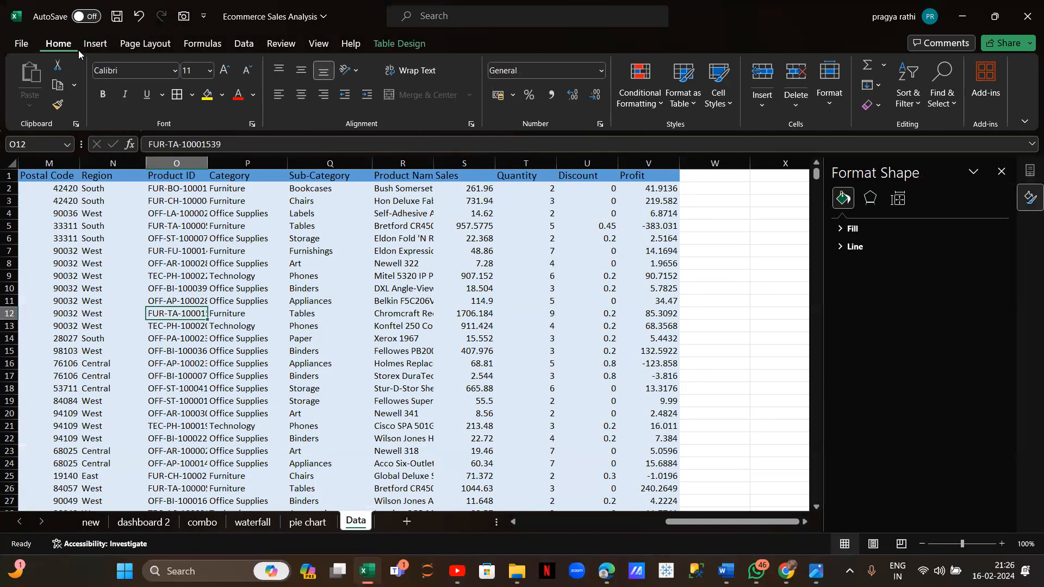
pyautogui.click(97, 45)
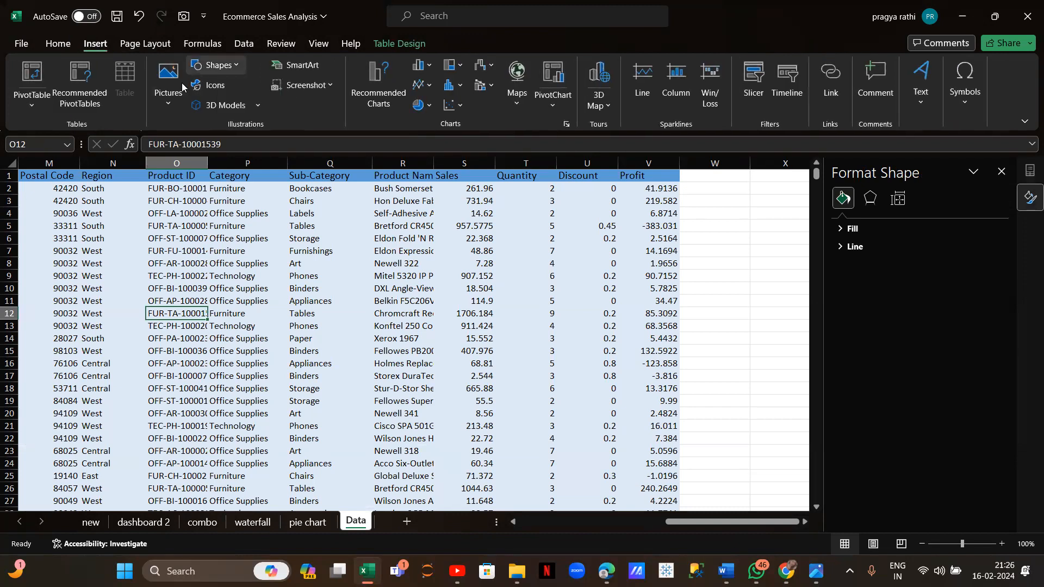
pyautogui.click(44, 79)
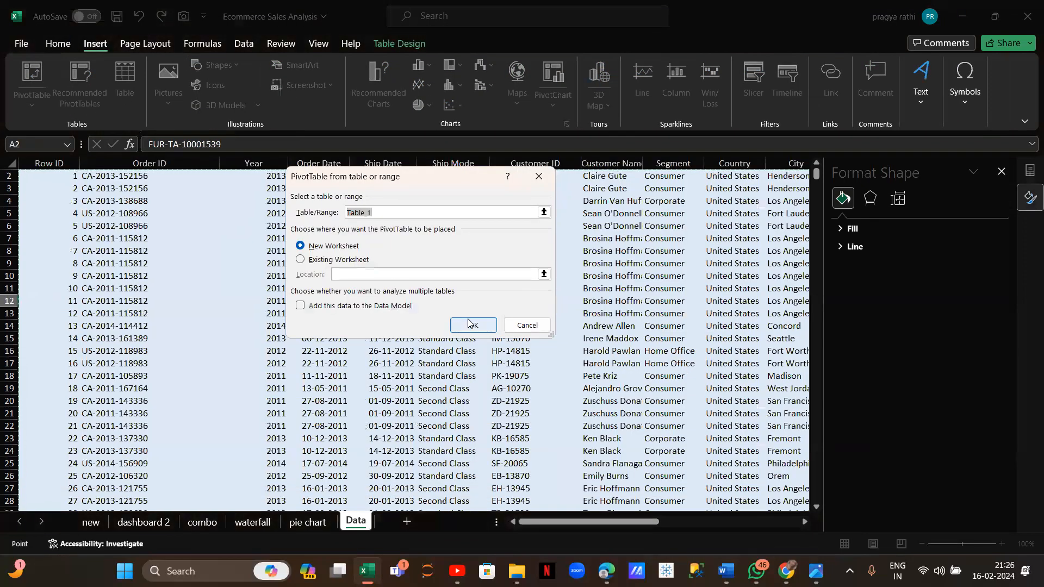
pyautogui.click(471, 322)
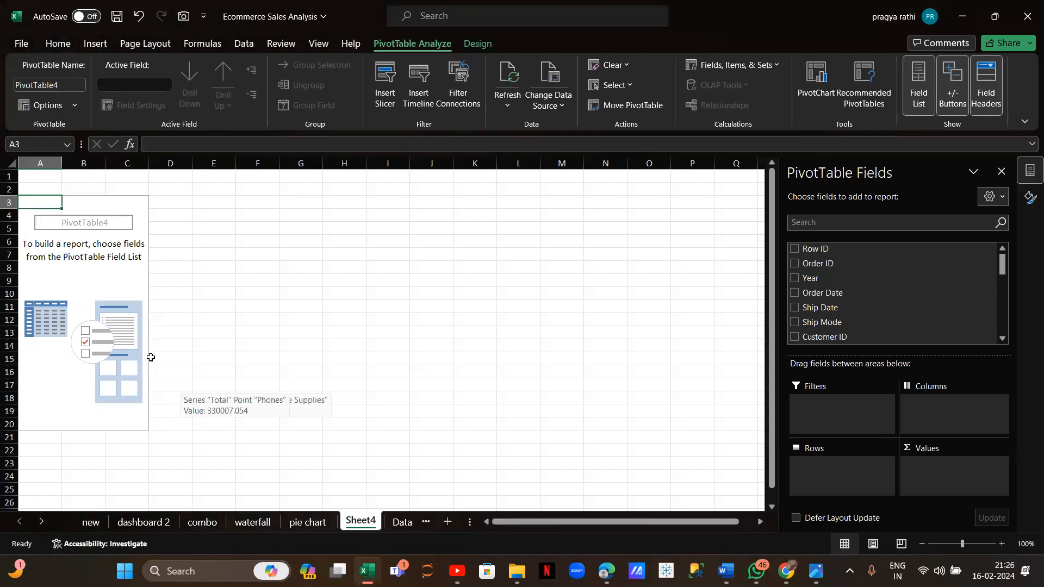
# Rename Sheet4, which holds the blank PivotTable, as "map charts"
pyautogui.doubleClick(373, 522)
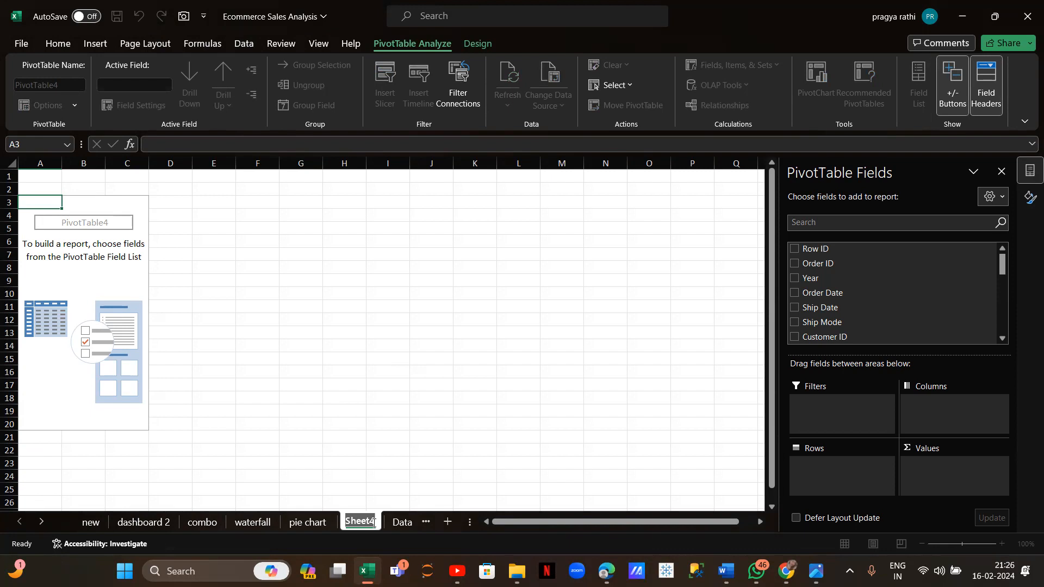
pyautogui.write('ma')
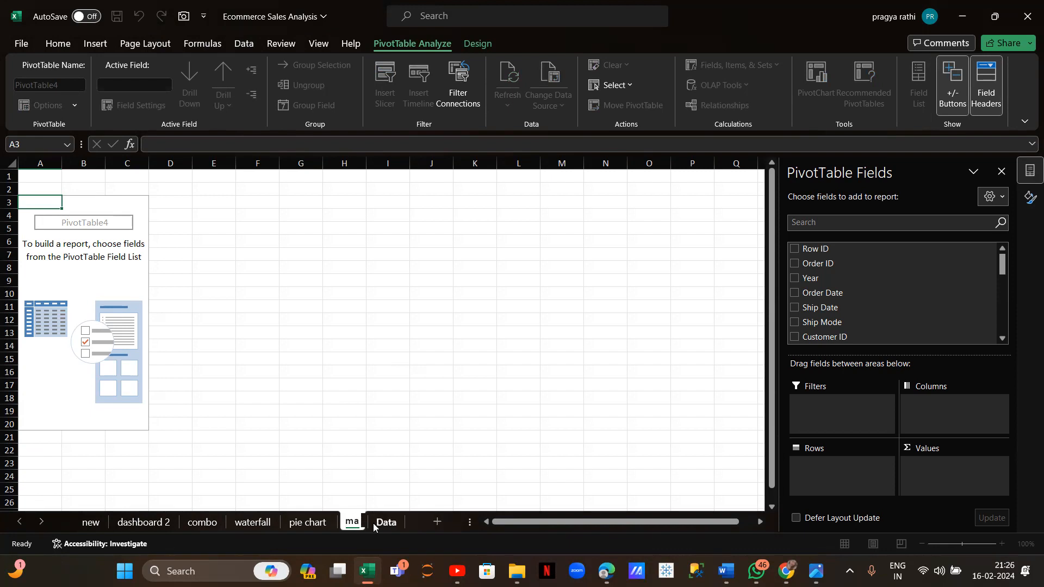
pyautogui.write('p chatr')
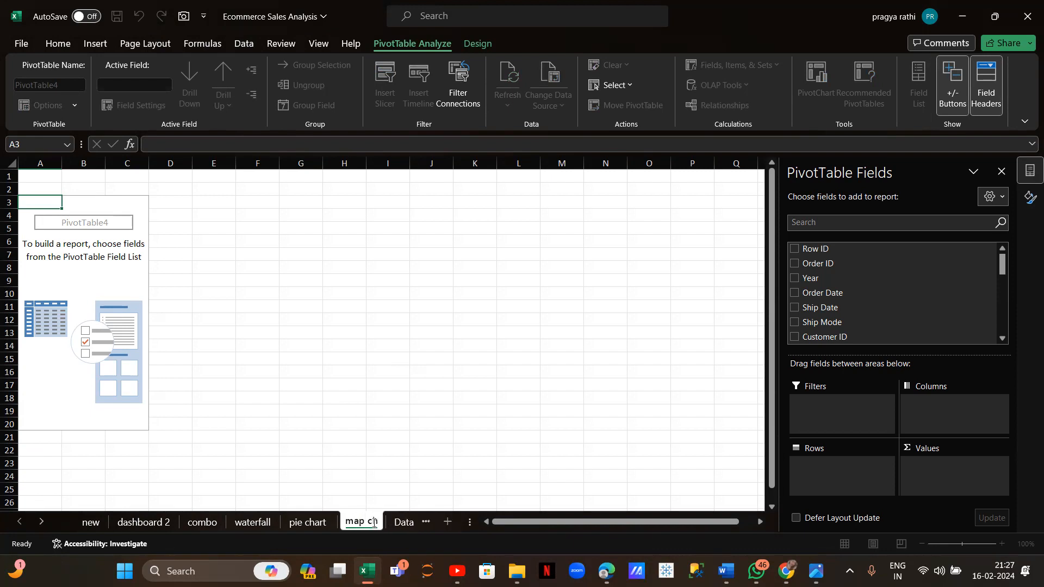
pyautogui.press('BackSpace')
pyautogui.press('BackSpace')
pyautogui.write('rts')
pyautogui.press('Return')
# Add State as the rows and Sales as the summed values of the blank PivotTable on the map charts sheet
pyautogui.click(30, 213)
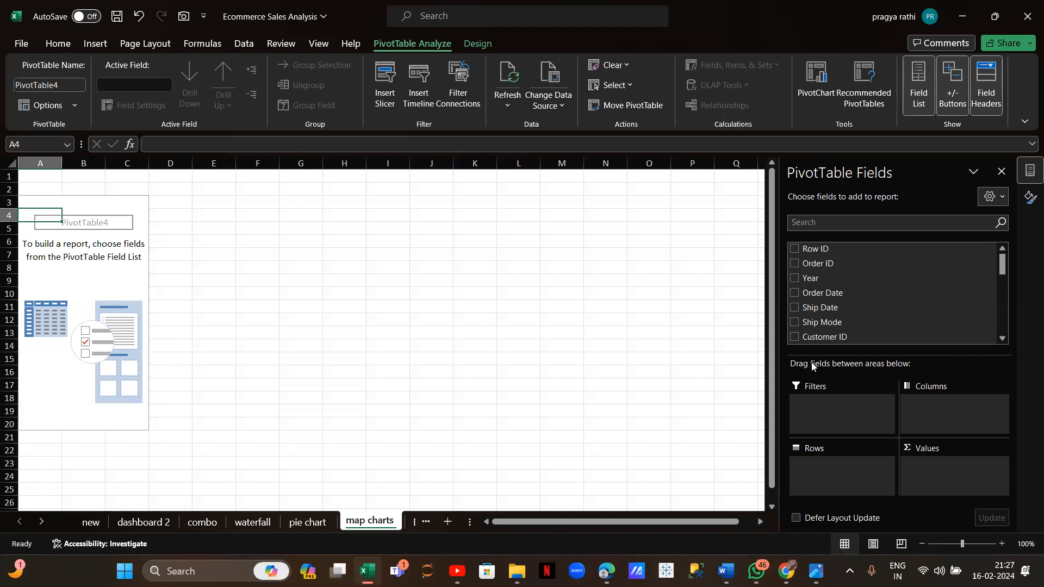
pyautogui.scroll(-2, 804, 280)
pyautogui.scroll(-5, 803, 283)
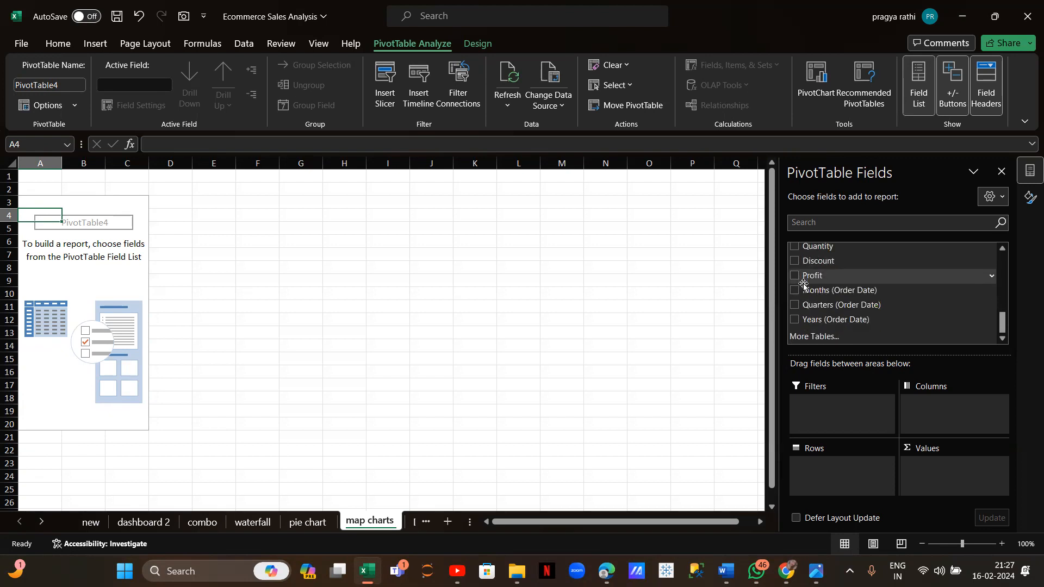
pyautogui.scroll(1, 873, 262)
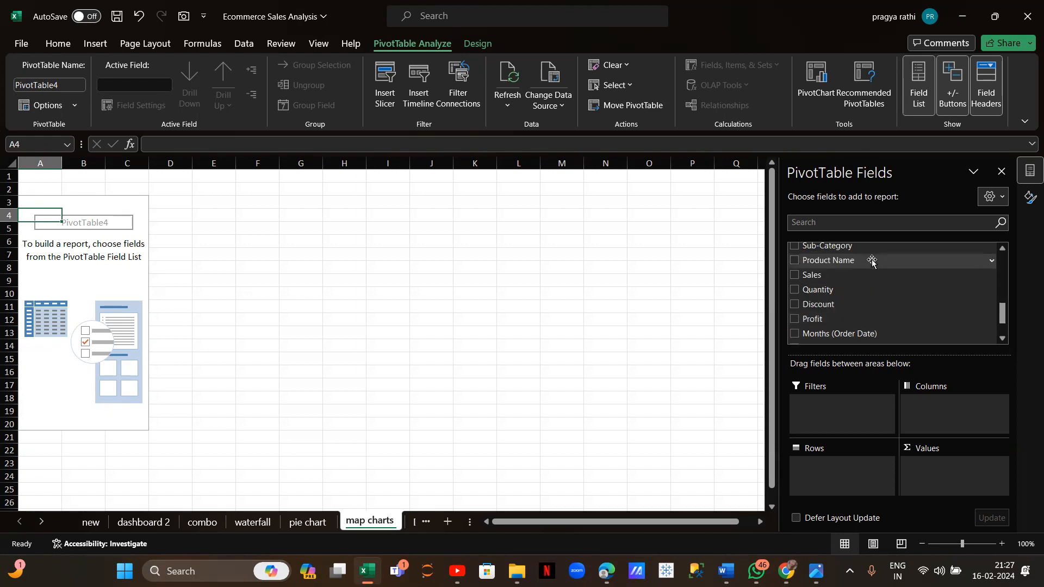
pyautogui.scroll(3, 870, 272)
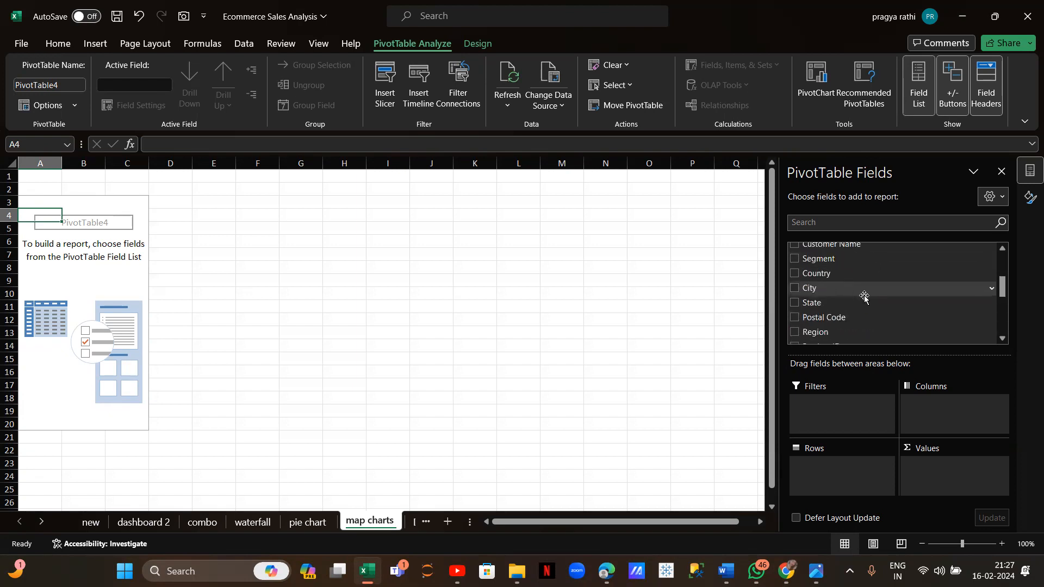
pyautogui.scroll(3, 864, 297)
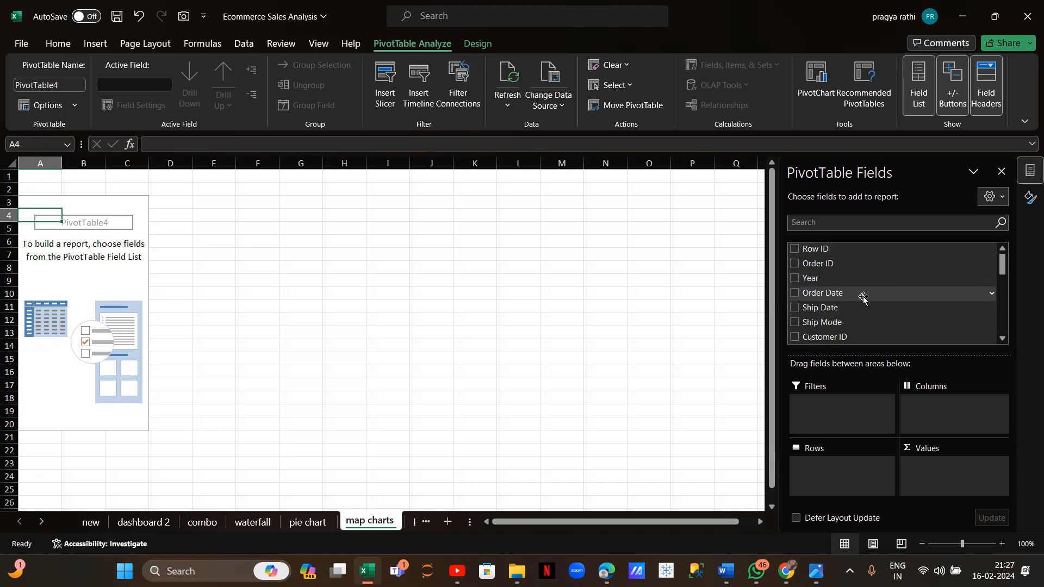
pyautogui.scroll(-3, 863, 298)
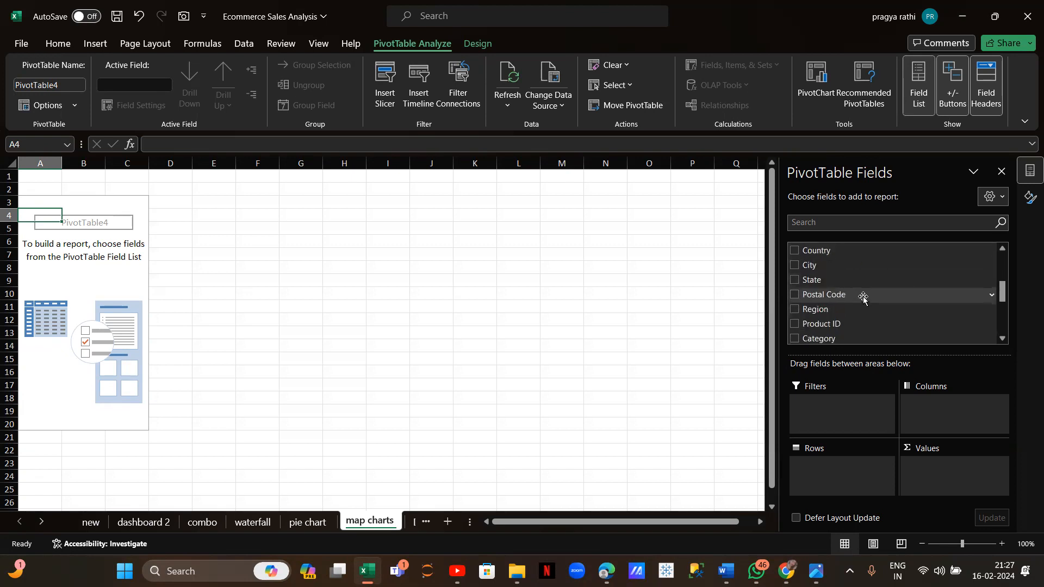
pyautogui.click(794, 280)
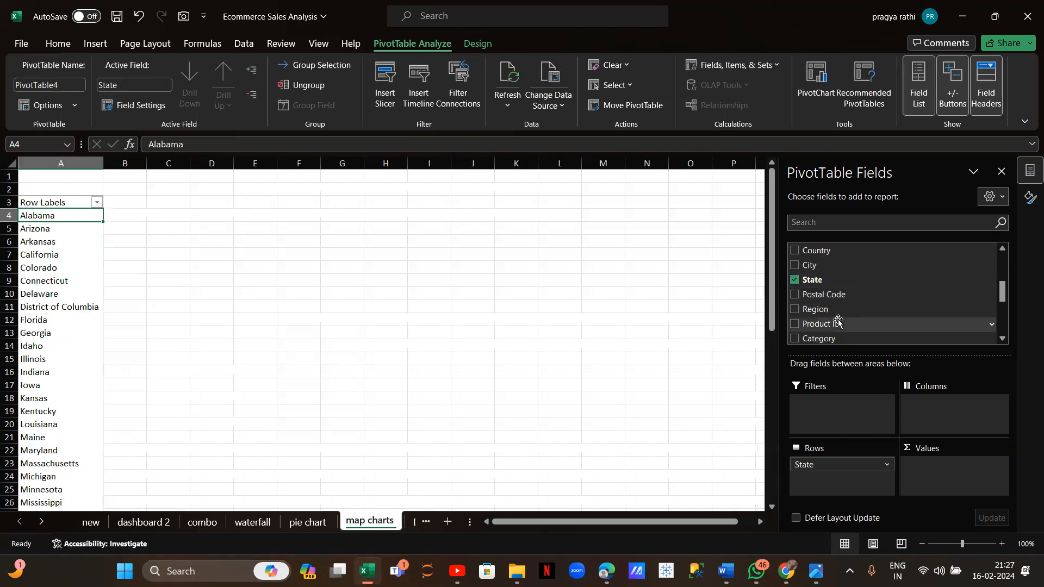
pyautogui.scroll(-4, 838, 321)
pyautogui.scroll(1, 837, 321)
pyautogui.click(798, 279)
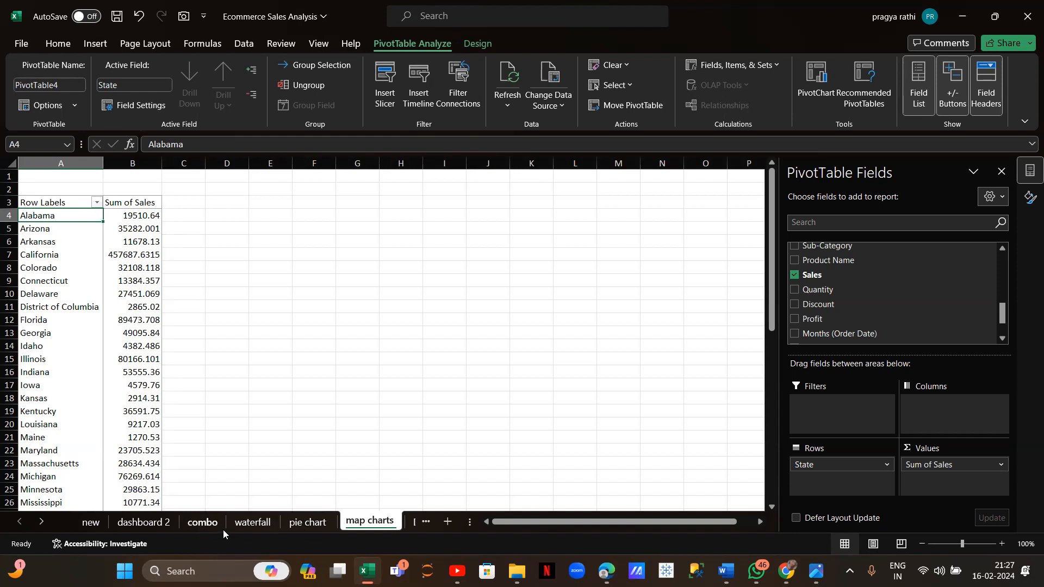
# Turn off grand totals for rows and columns in the state sales PivotTable on the map charts sheet
pyautogui.click(249, 523)
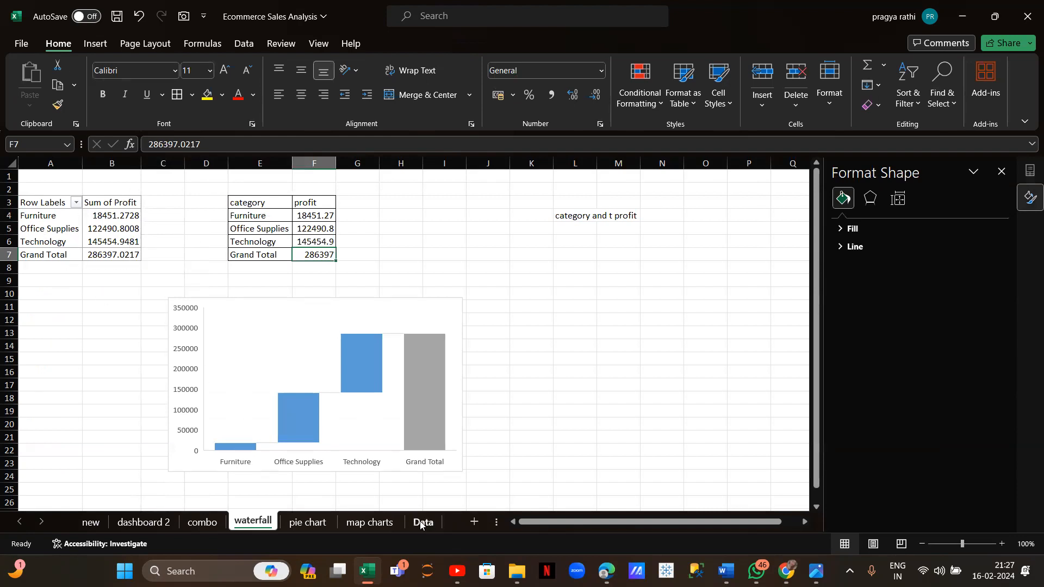
pyautogui.click(383, 524)
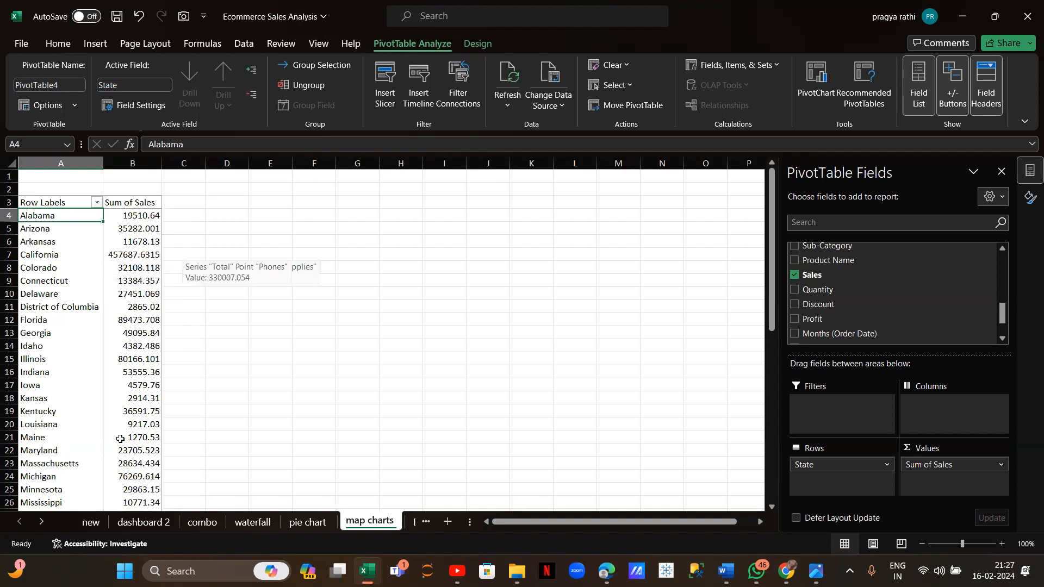
pyautogui.click(470, 45)
pyautogui.click(52, 108)
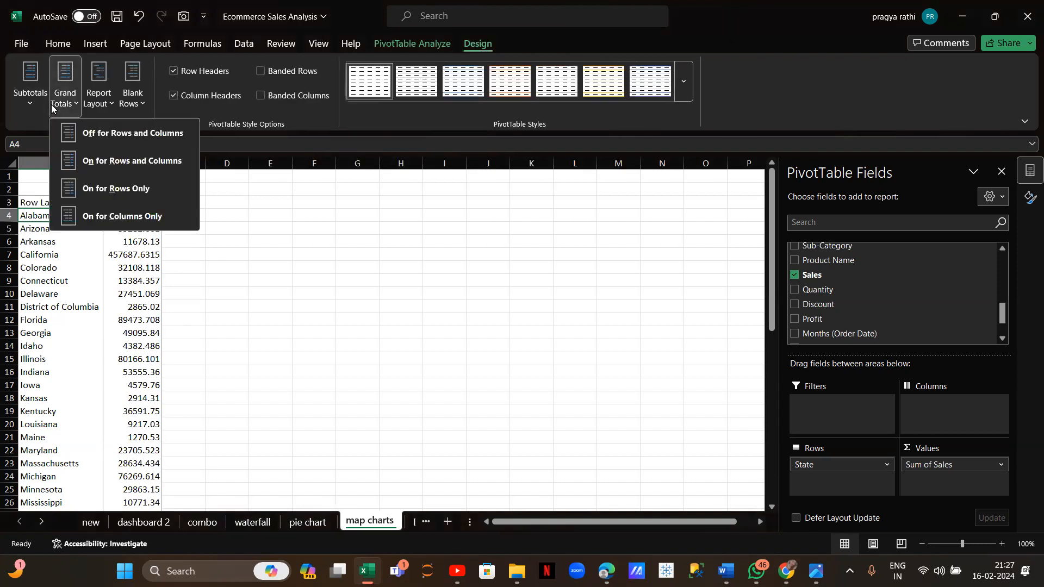
pyautogui.click(96, 141)
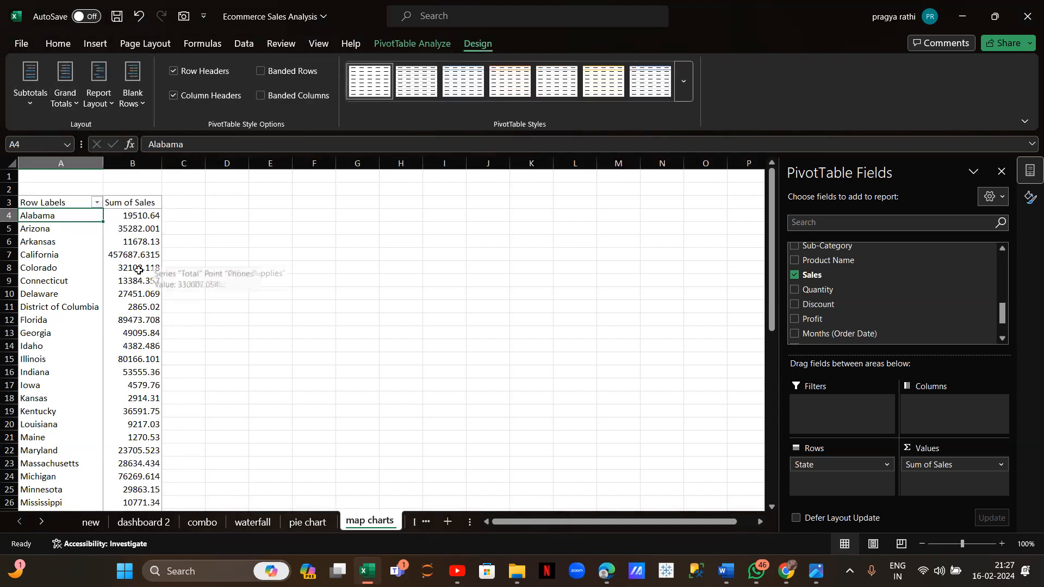
pyautogui.click(405, 42)
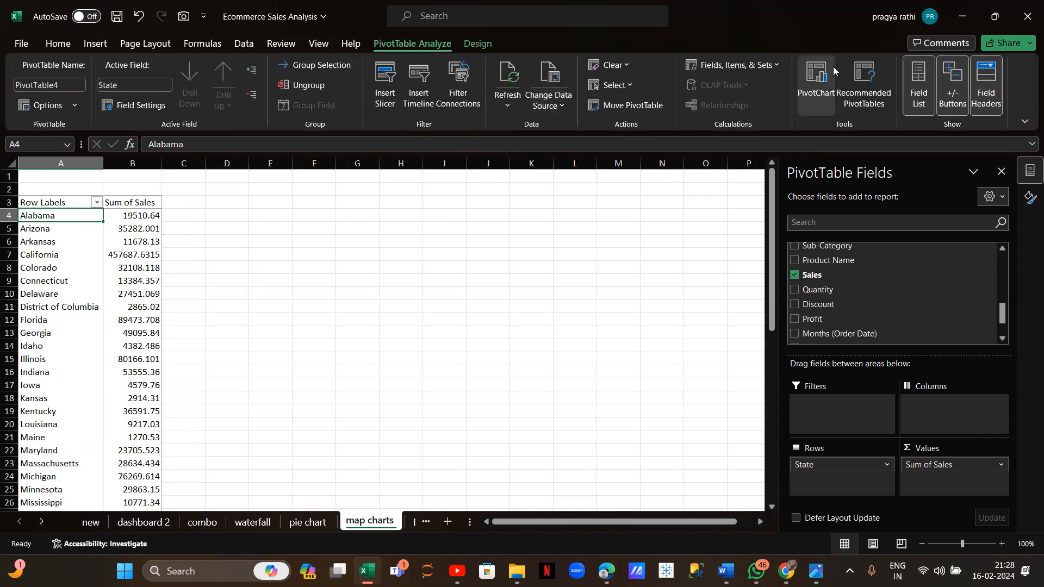
pyautogui.click(817, 76)
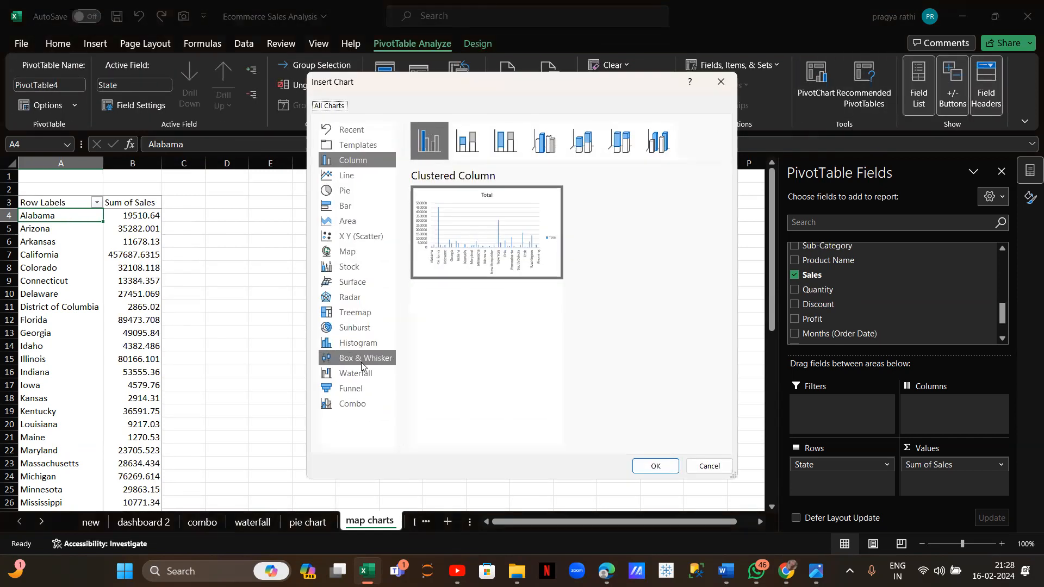
pyautogui.click(349, 252)
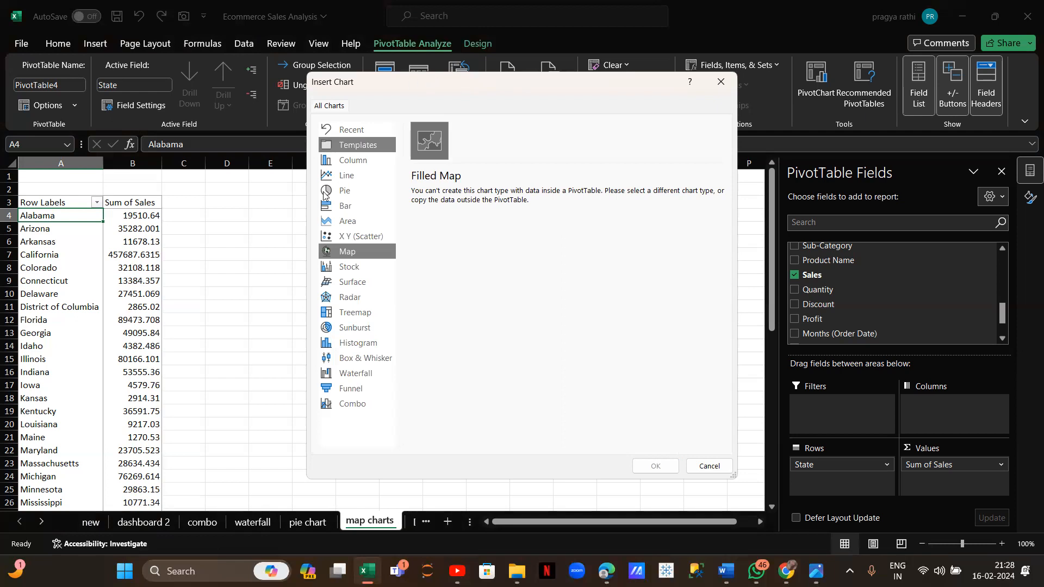
pyautogui.click(721, 81)
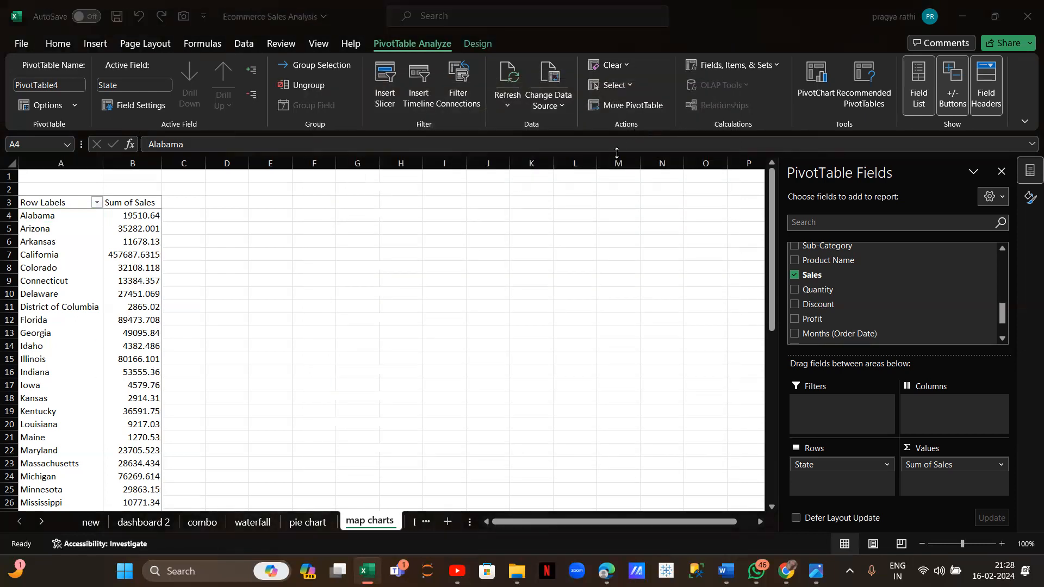
# Enter the headers "state" in F3 and "sales" in G3 on the map charts sheet
pyautogui.click(301, 201)
pyautogui.write('state')
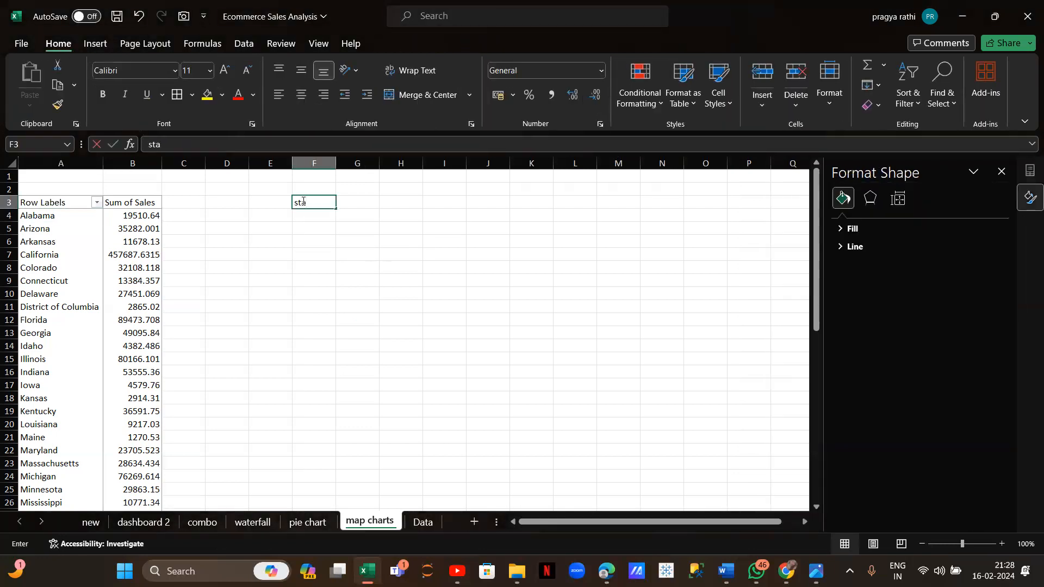
pyautogui.click(361, 204)
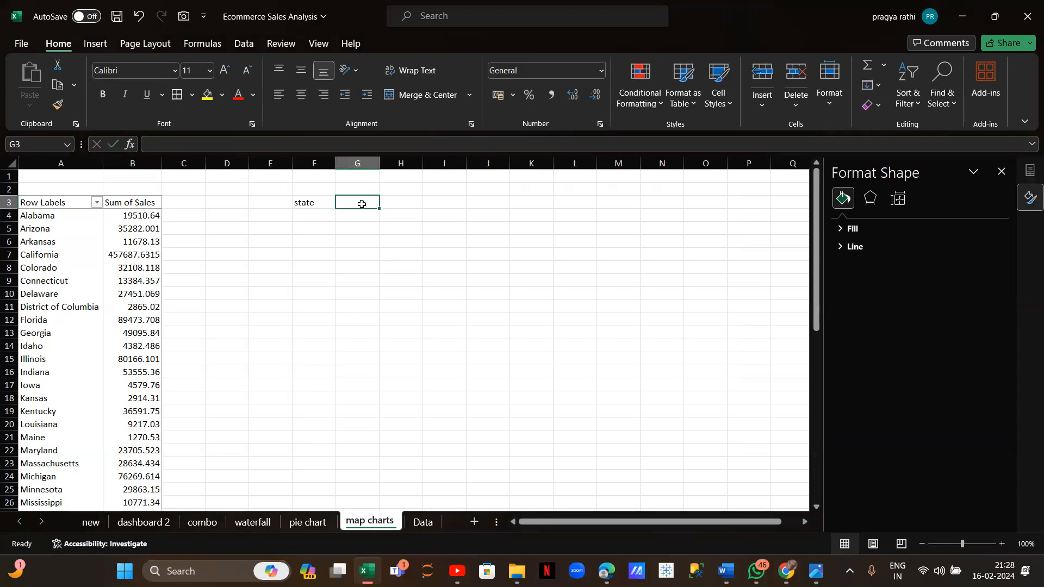
pyautogui.write('sales')
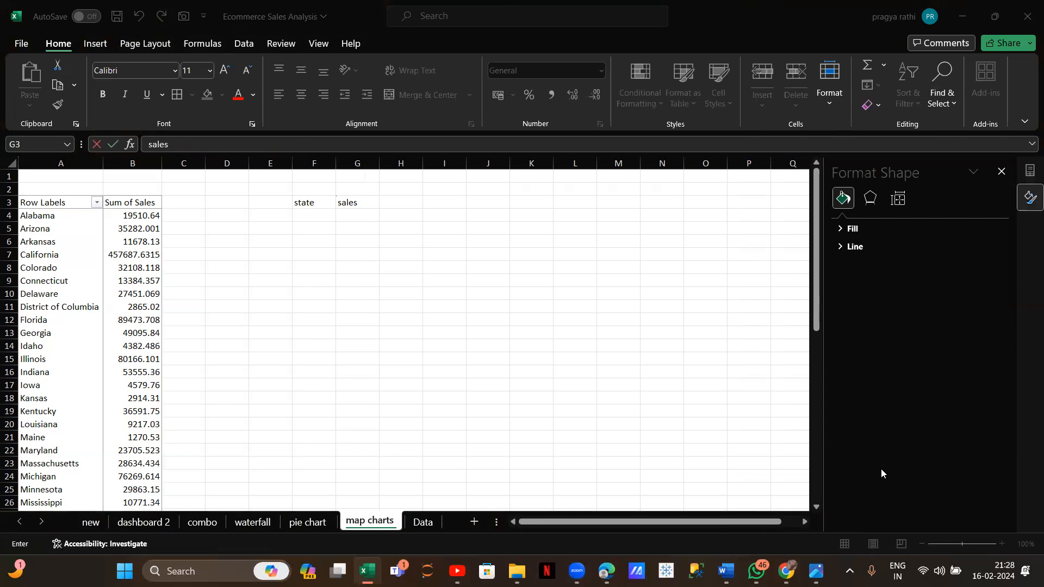
# Link F4 to the first state with =A4, fill it down to Wyoming in F52, and clear the surplus cell F53
pyautogui.click(296, 213)
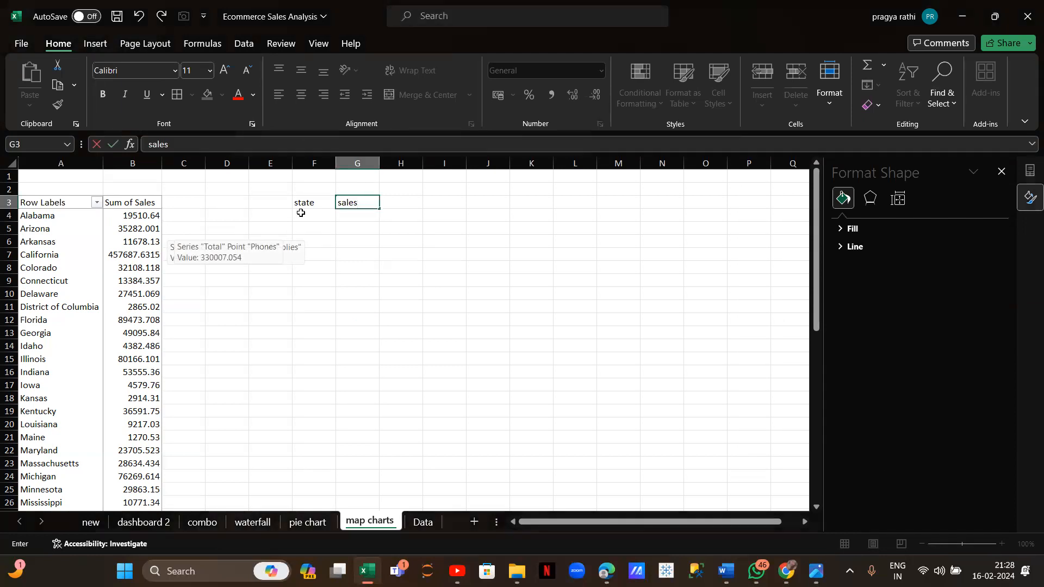
pyautogui.click(301, 213)
pyautogui.write('=')
pyautogui.click(29, 215)
pyautogui.press('Return')
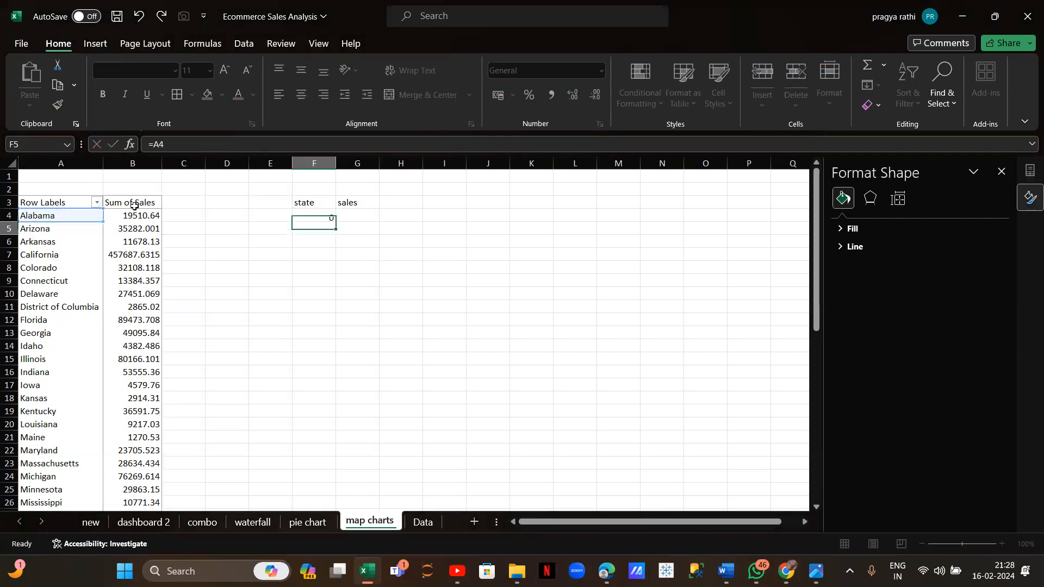
pyautogui.click(324, 216)
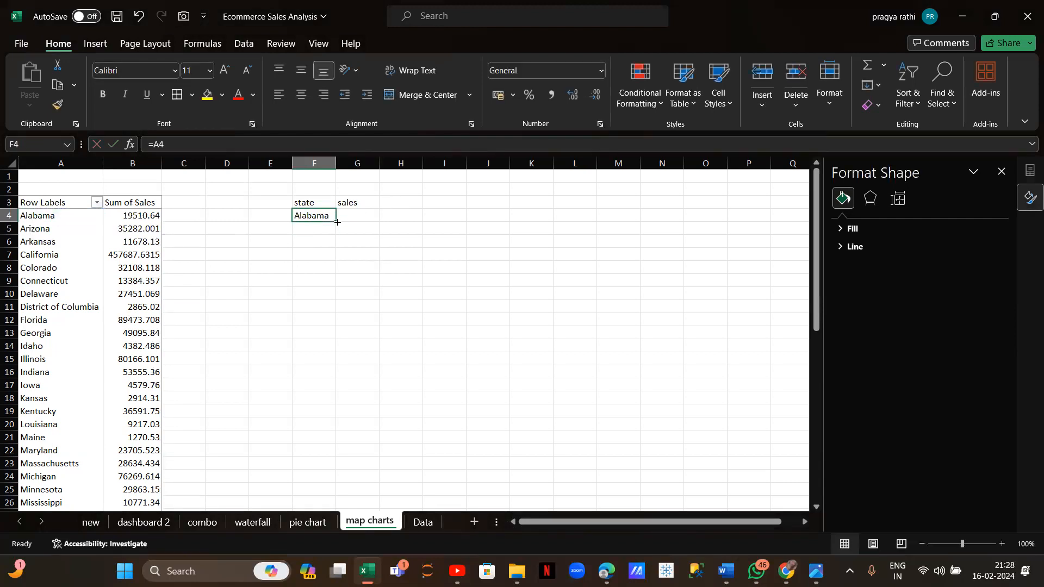
pyautogui.moveTo(335, 222); pyautogui.dragTo(335, 416)
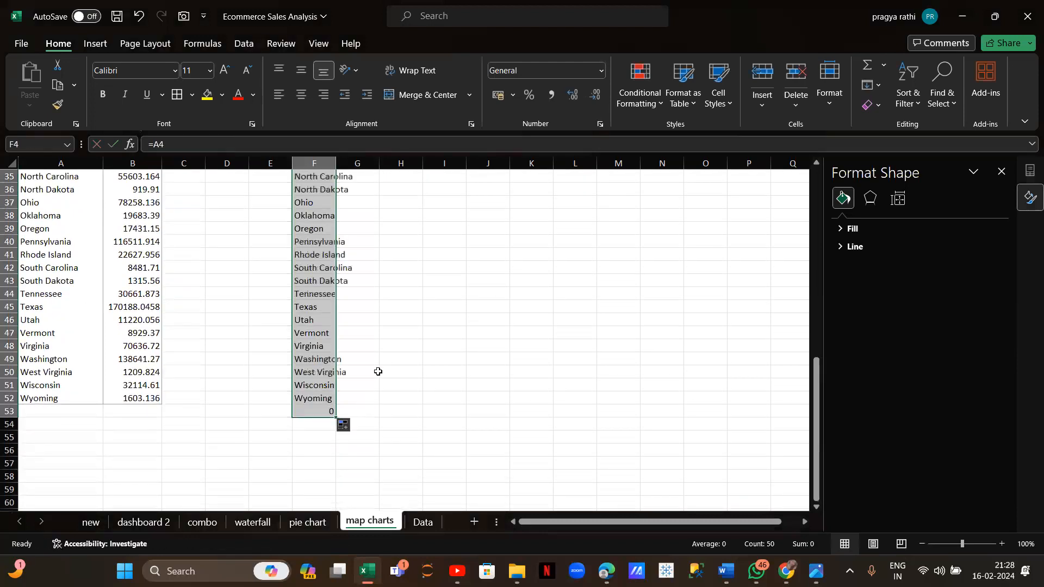
pyautogui.click(332, 411)
pyautogui.press('BackSpace')
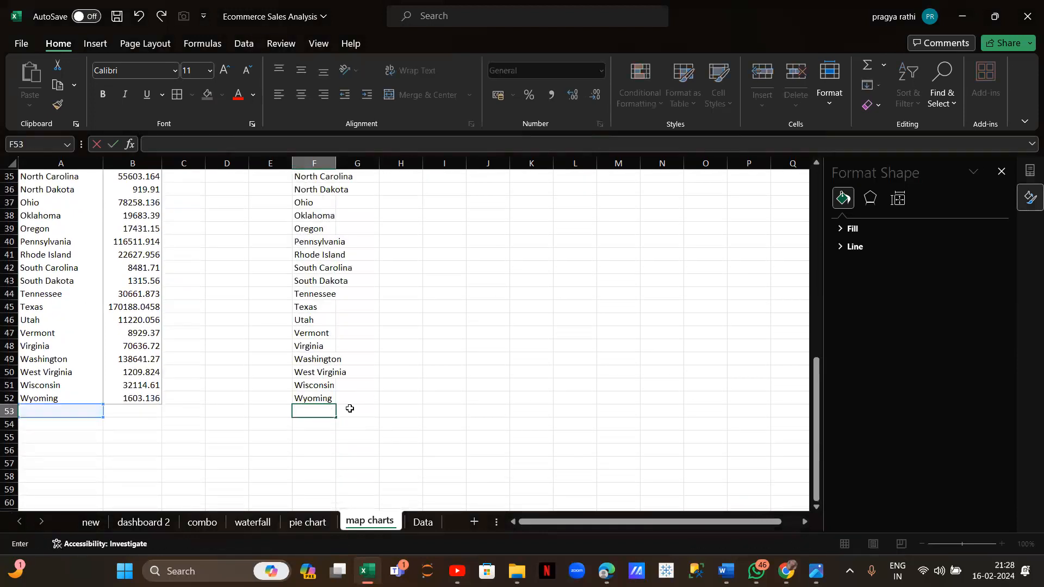
pyautogui.scroll(11, 403, 336)
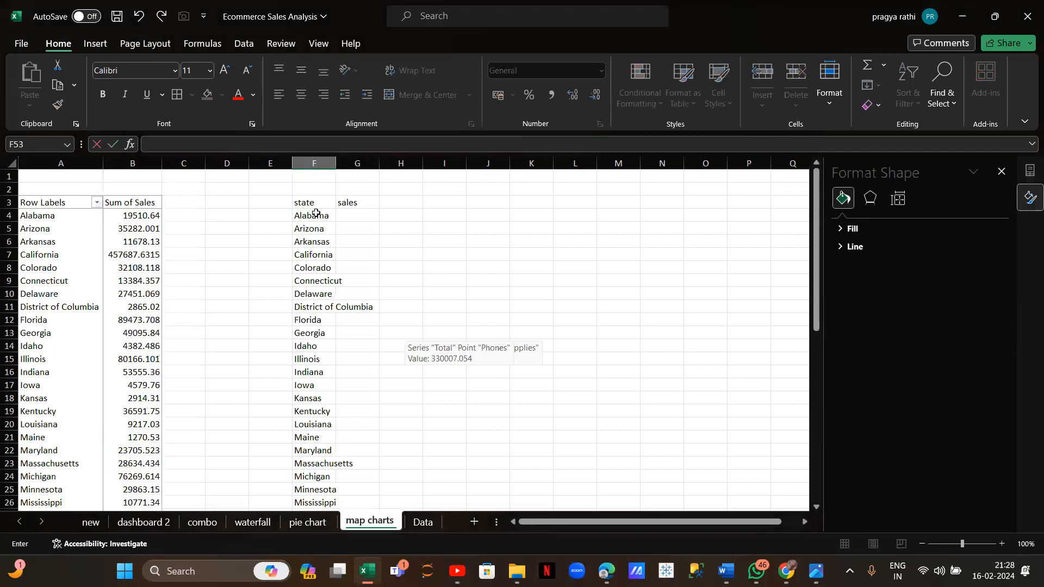
# Reference Alabama's PivotTable sales value in G4 with GETPIVOTDATA and fill the formula down the sales column
pyautogui.click(343, 216)
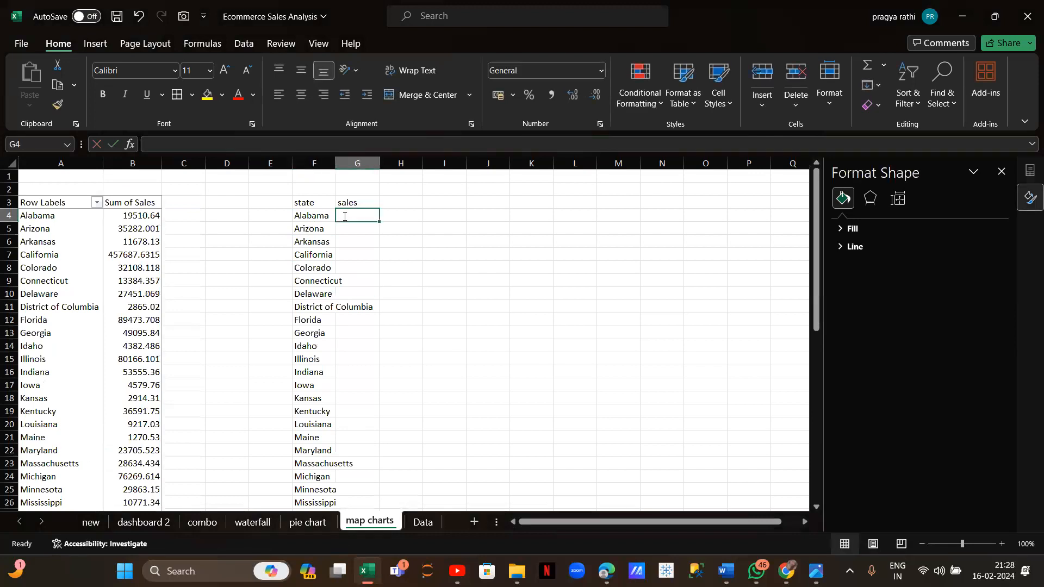
pyautogui.write('=')
pyautogui.click(154, 215)
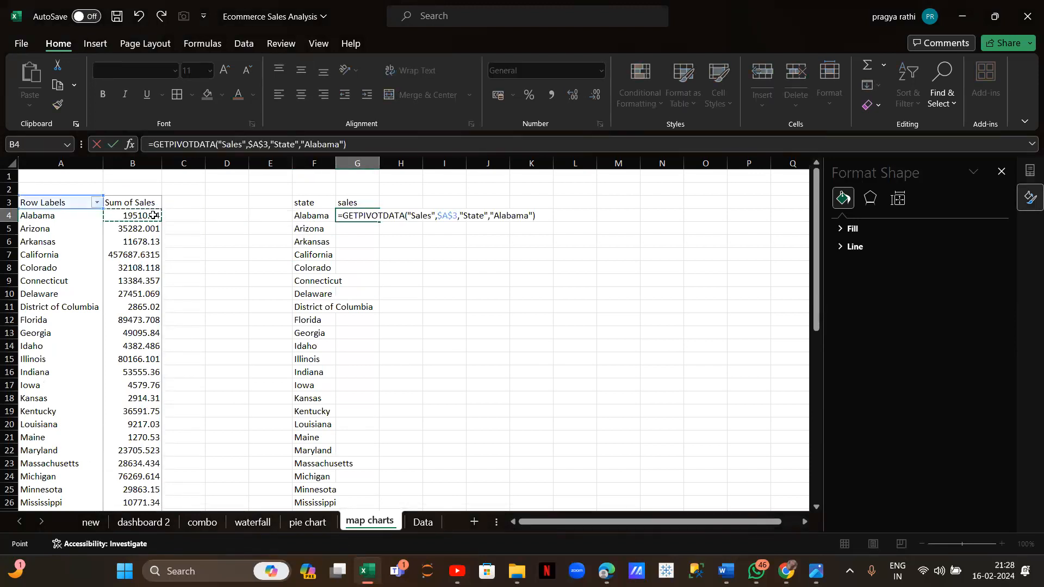
pyautogui.press('Return')
pyautogui.click(356, 216)
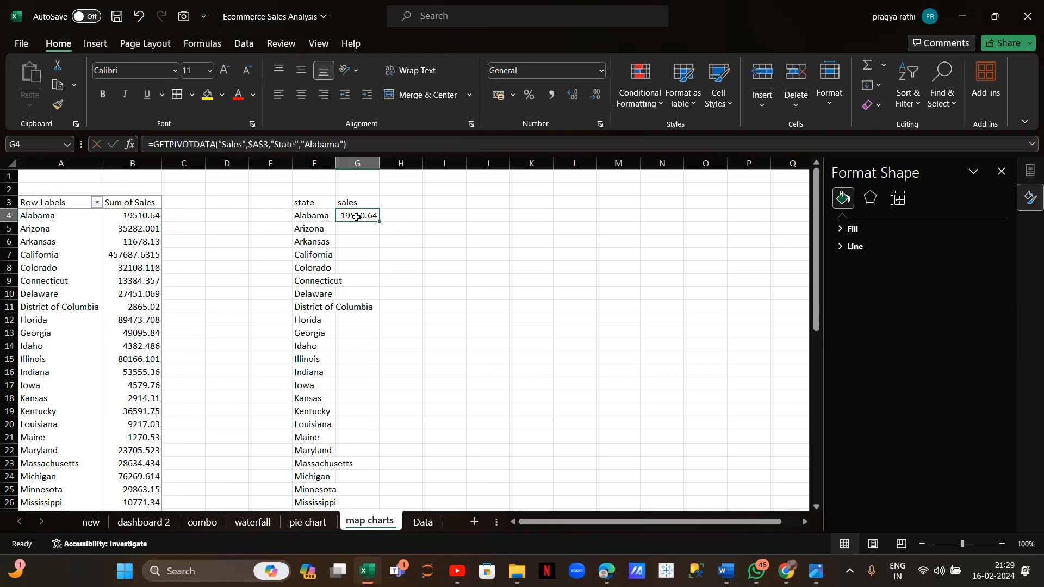
pyautogui.doubleClick(378, 221)
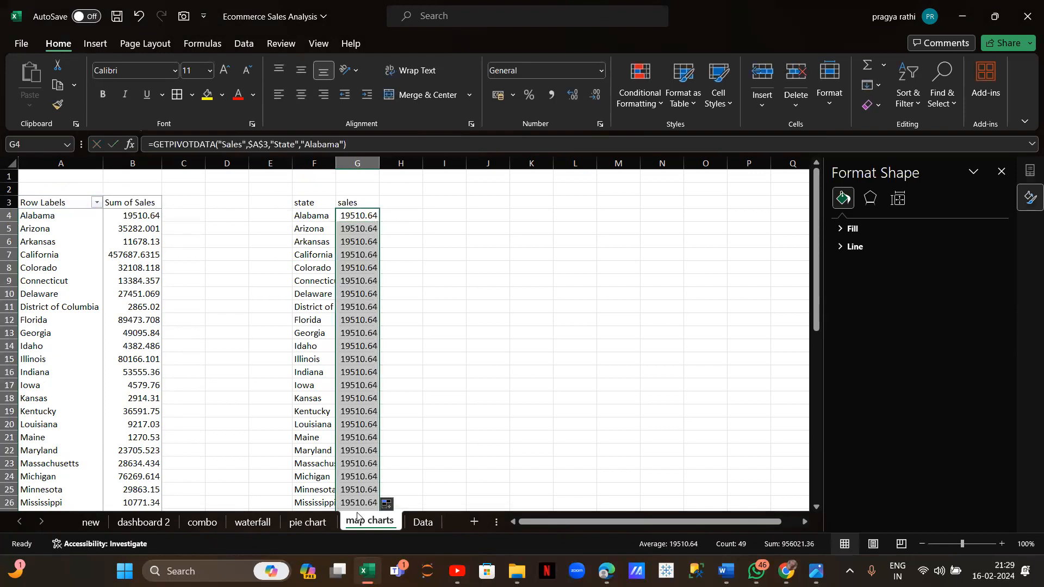
# Replace the fixed "Alabama" item in G4's GETPIVOTDATA formula with F4 and fill the formula down the sales column
pyautogui.click(356, 216)
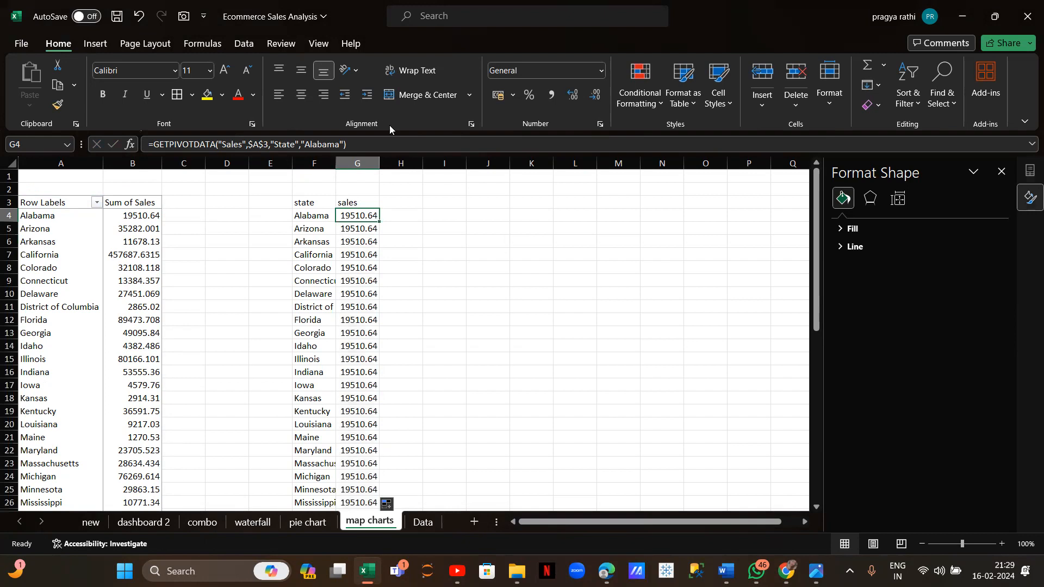
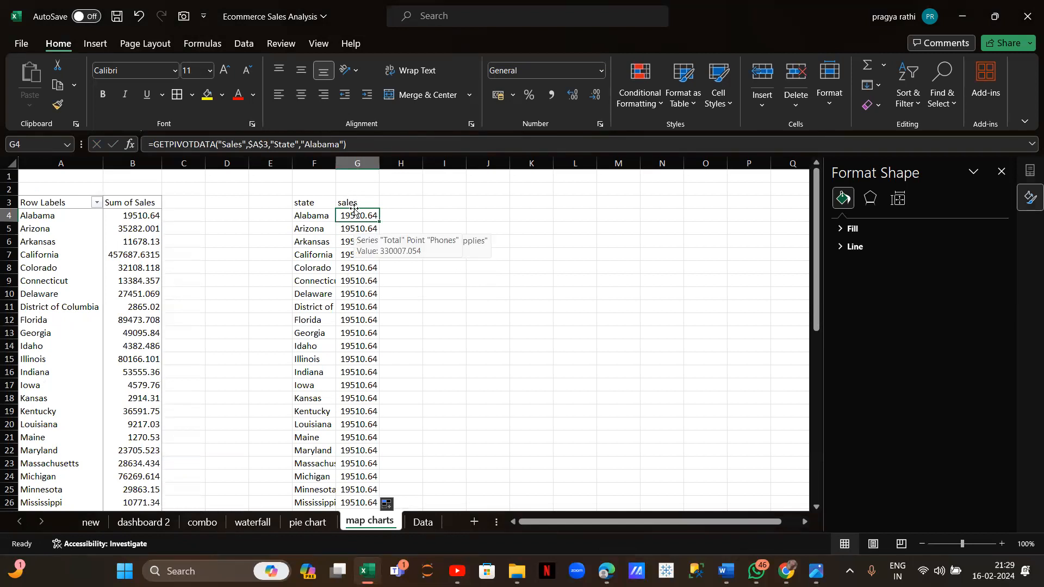
pyautogui.click(353, 230)
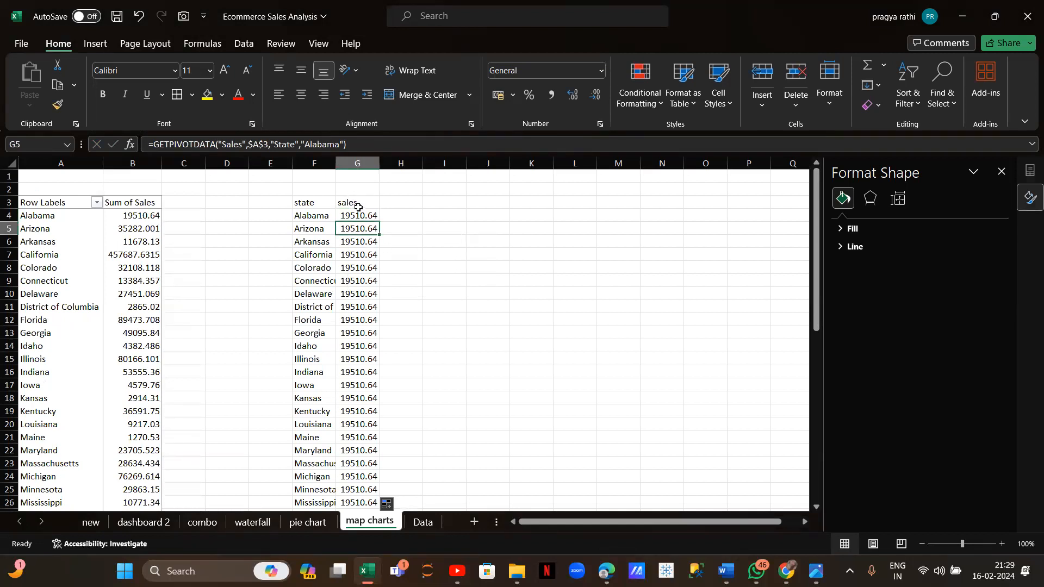
pyautogui.click(358, 208)
pyautogui.click(359, 215)
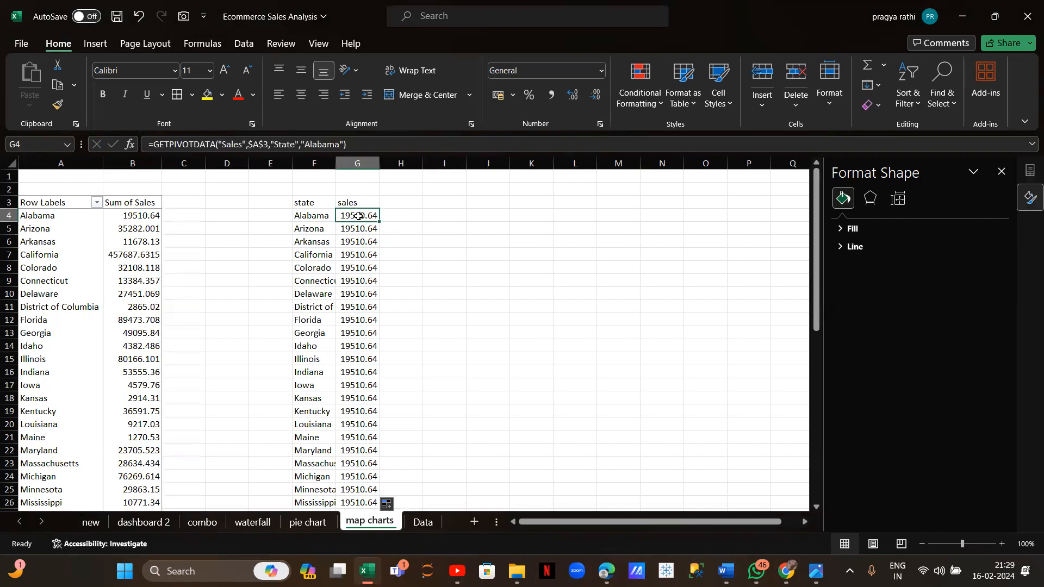
pyautogui.click(343, 143)
pyautogui.press('BackSpace')
pyautogui.press('BackSpace')
pyautogui.press('BackSpace')
pyautogui.press('BackSpace')
pyautogui.press('BackSpace')
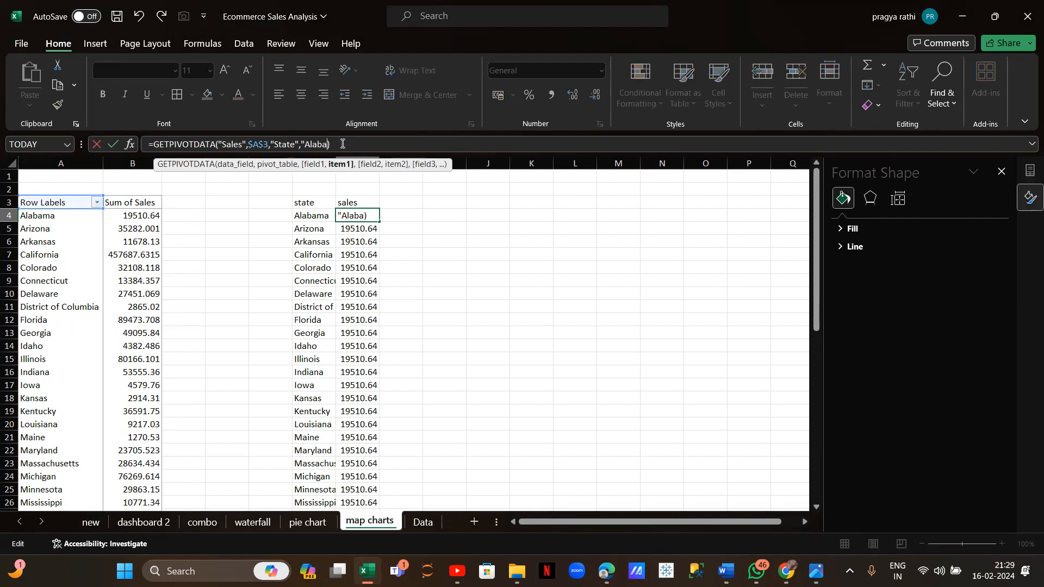
pyautogui.press('BackSpace')
pyautogui.press('BackSpace')
pyautogui.click(307, 216)
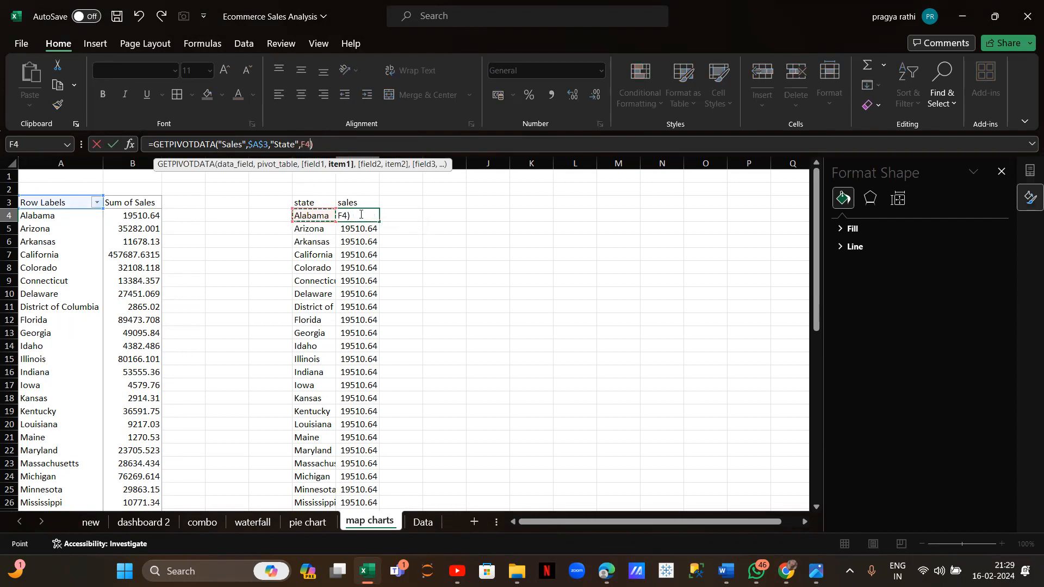
pyautogui.press('Return')
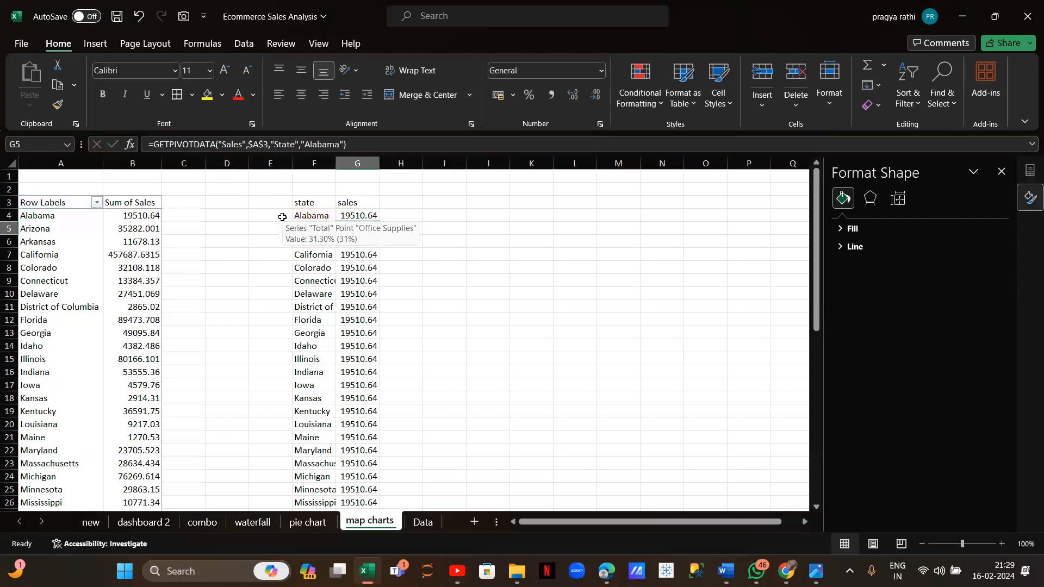
pyautogui.click(360, 215)
pyautogui.doubleClick(378, 222)
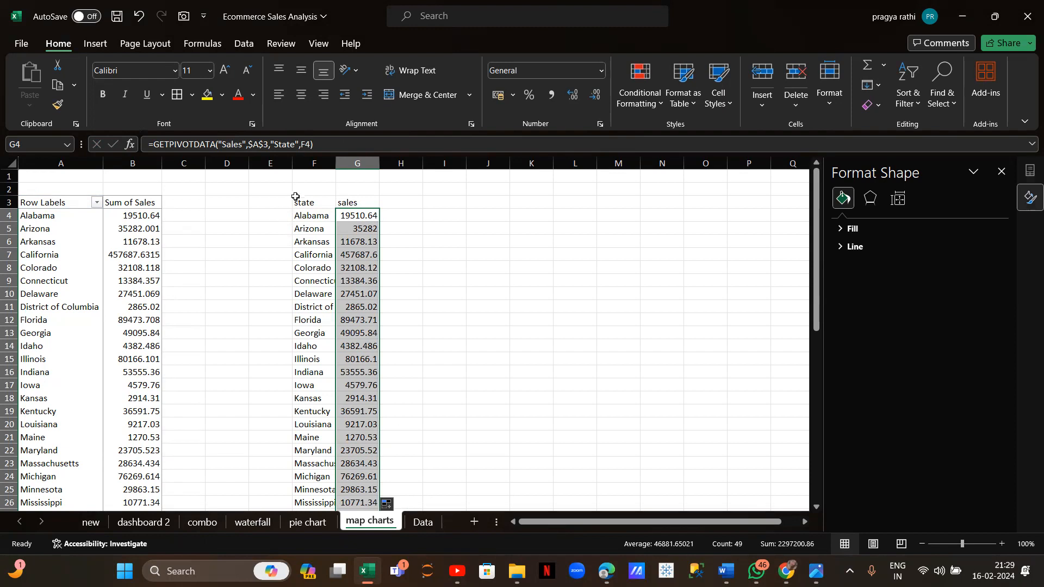
# Insert a Filled Map chart from the state and sales range F3:G52
pyautogui.click(515, 258)
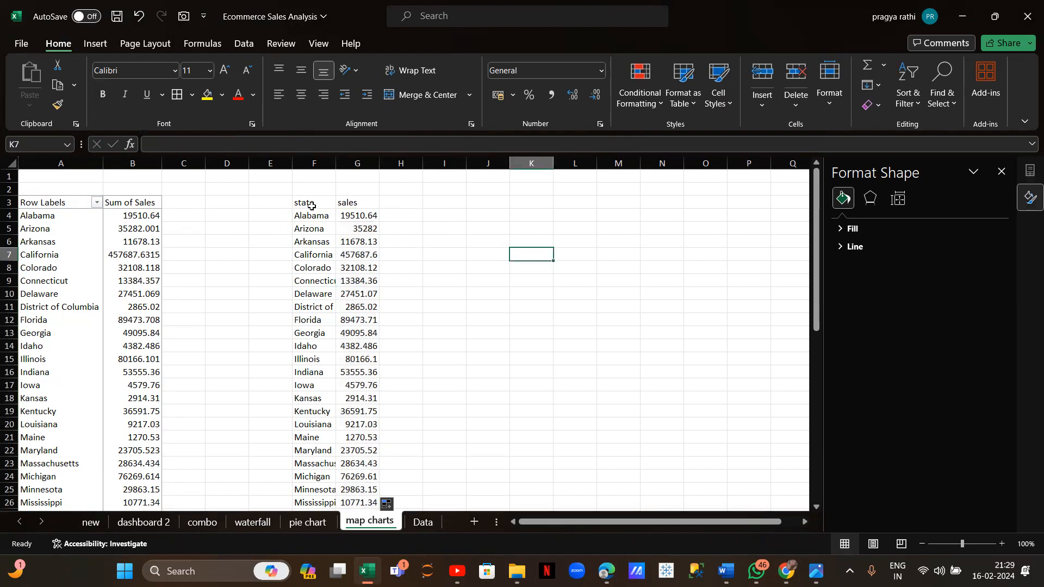
pyautogui.moveTo(312, 206); pyautogui.dragTo(346, 208)
pyautogui.hotkey('ctrl', 'shift', 'Down')
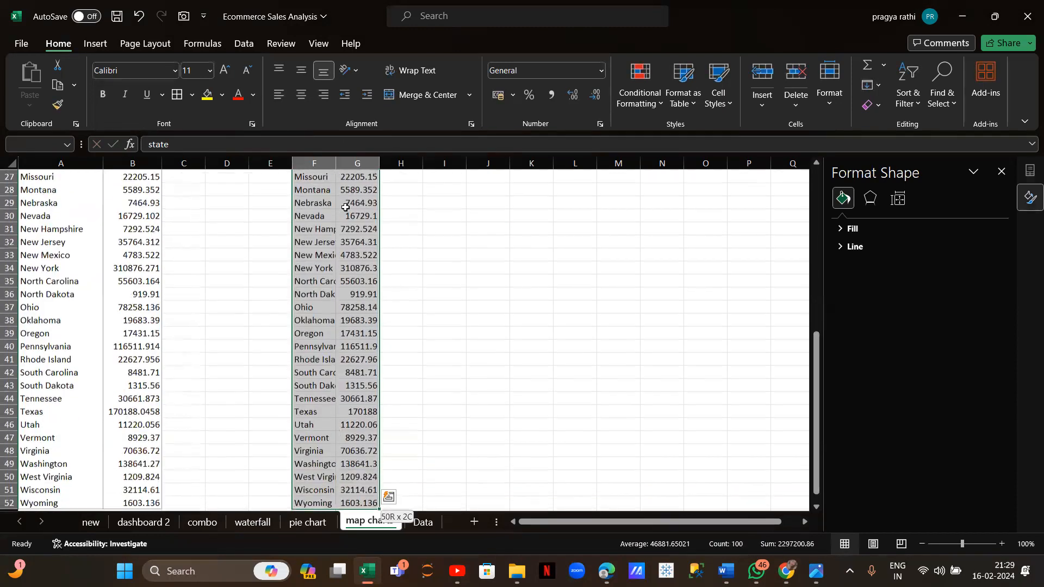
pyautogui.scroll(9, 487, 230)
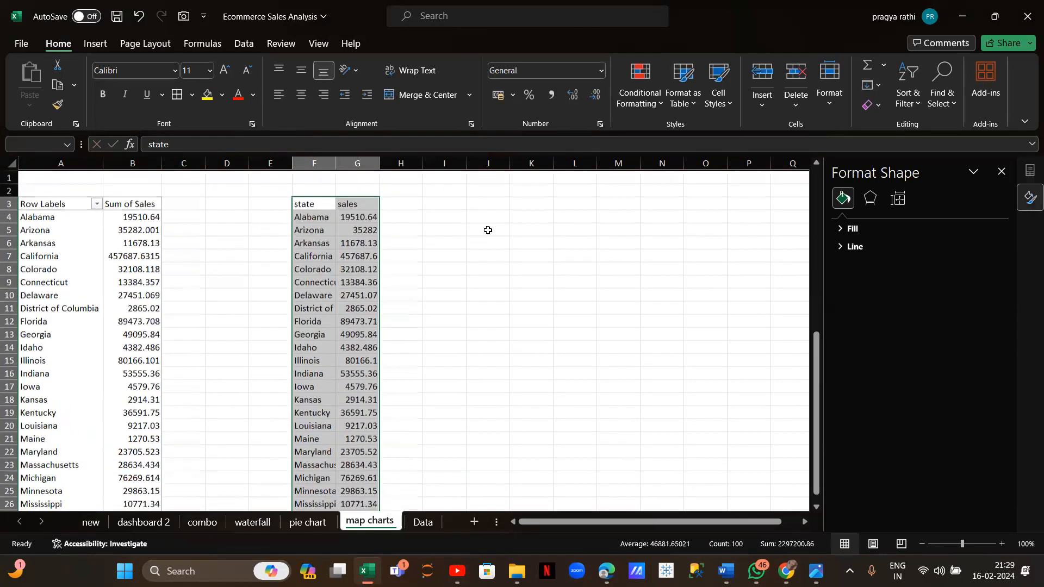
pyautogui.click(95, 44)
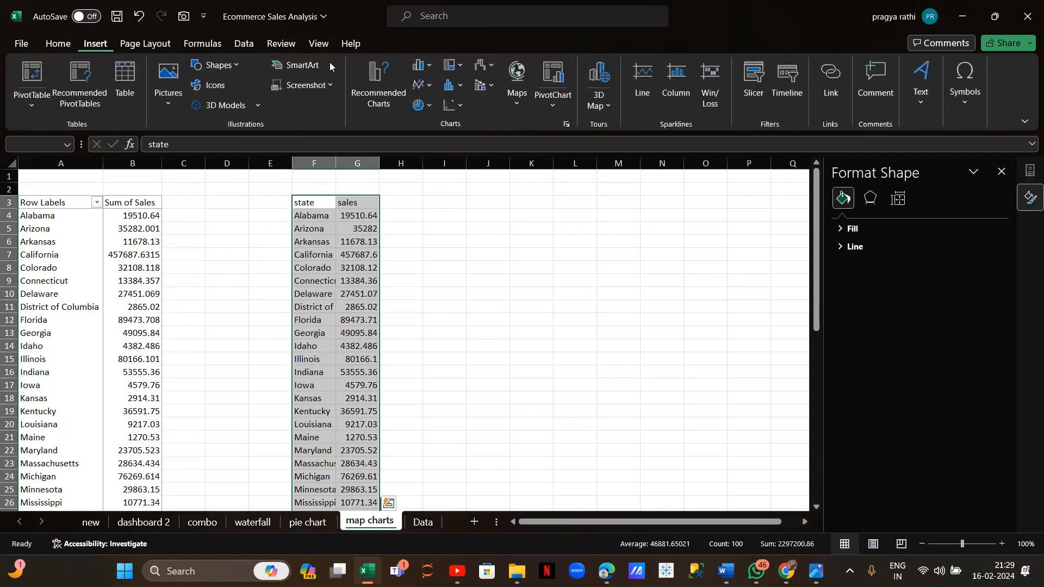
pyautogui.click(515, 75)
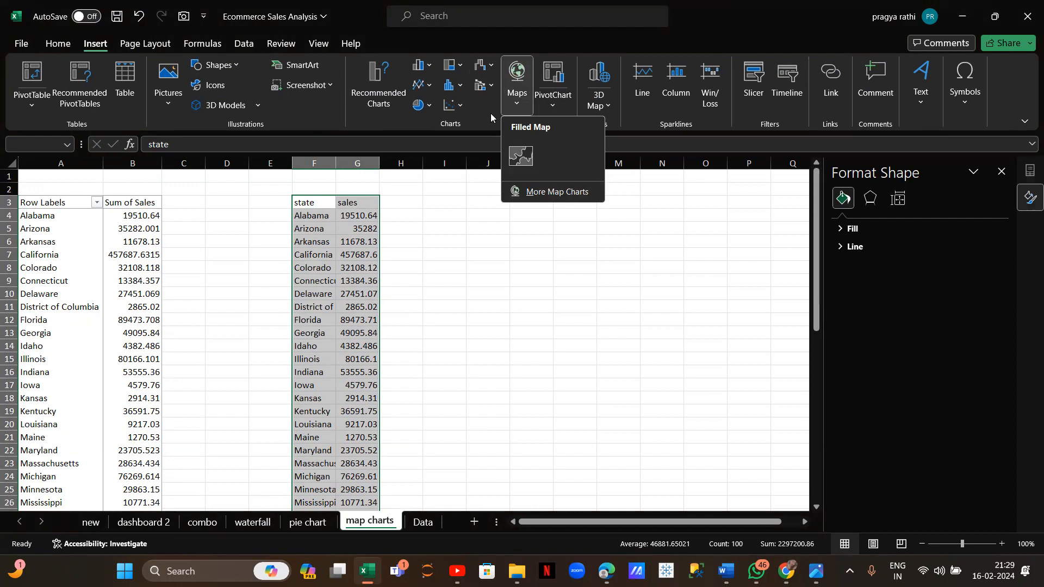
pyautogui.click(521, 156)
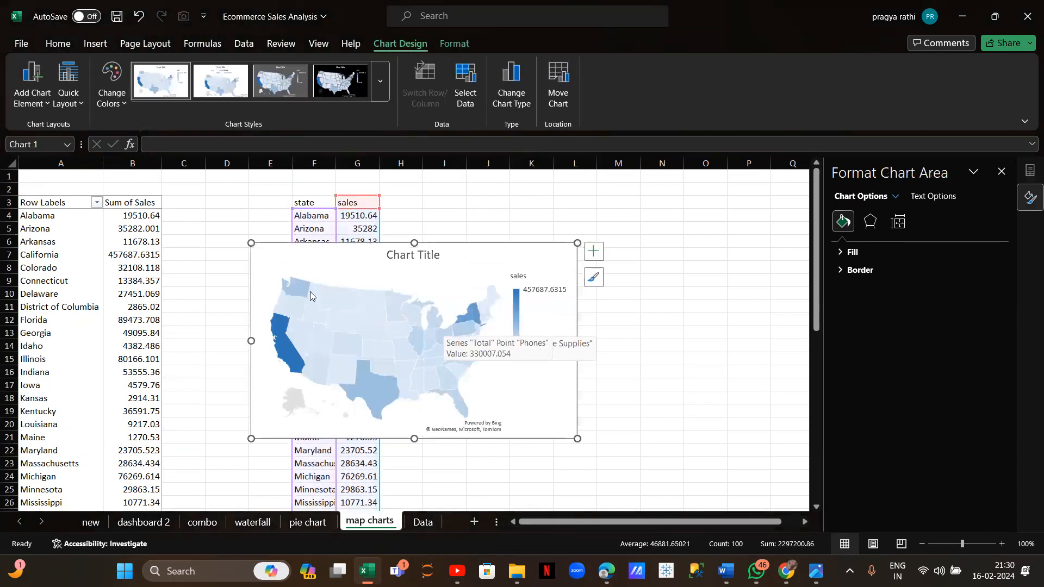
# Shrink the map chart from its upper-left corner and move it over columns B to G
pyautogui.moveTo(251, 243); pyautogui.dragTo(324, 264)
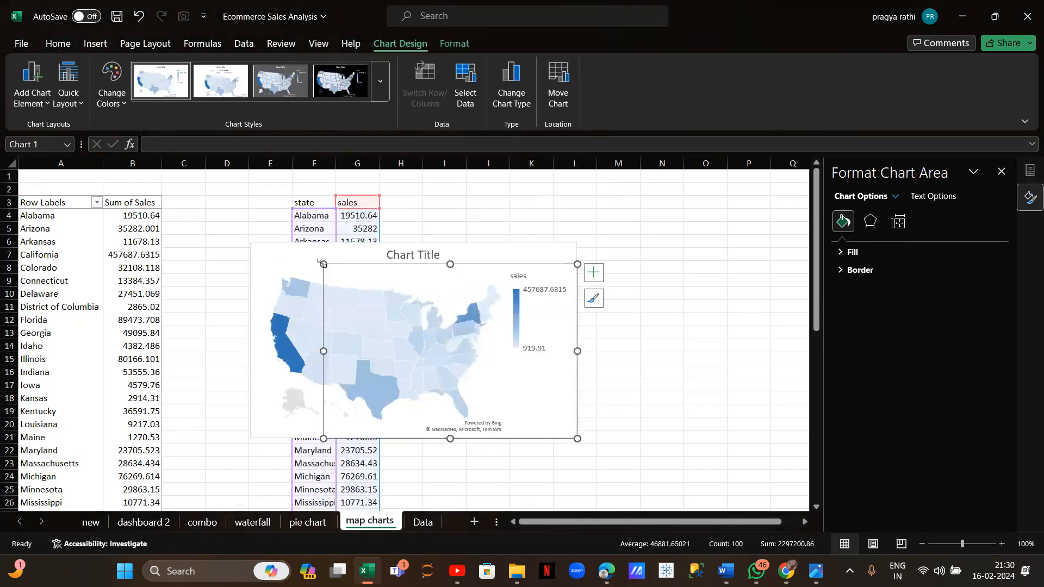
pyautogui.click(597, 281)
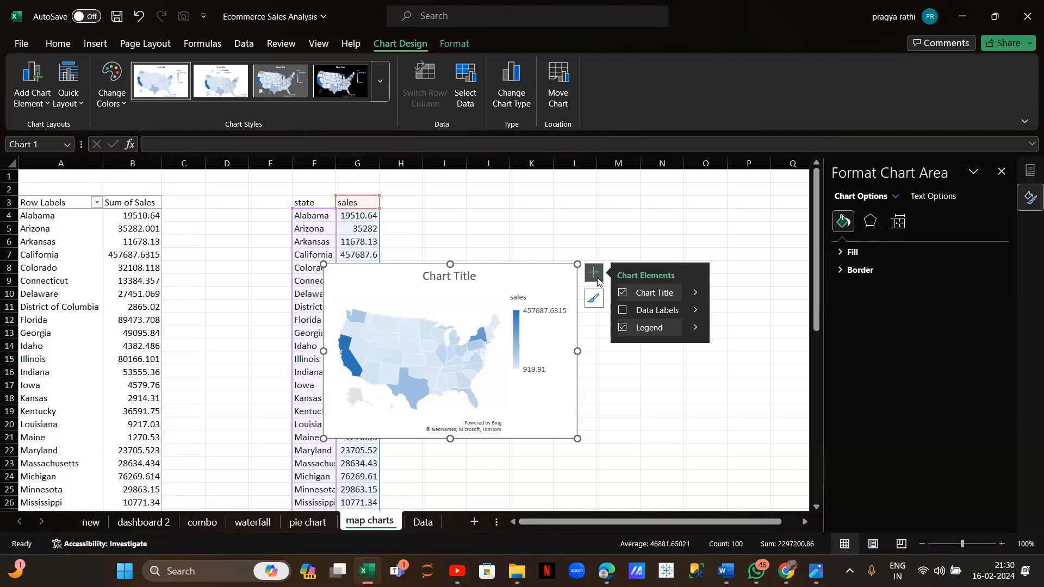
pyautogui.moveTo(531, 277); pyautogui.dragTo(345, 265)
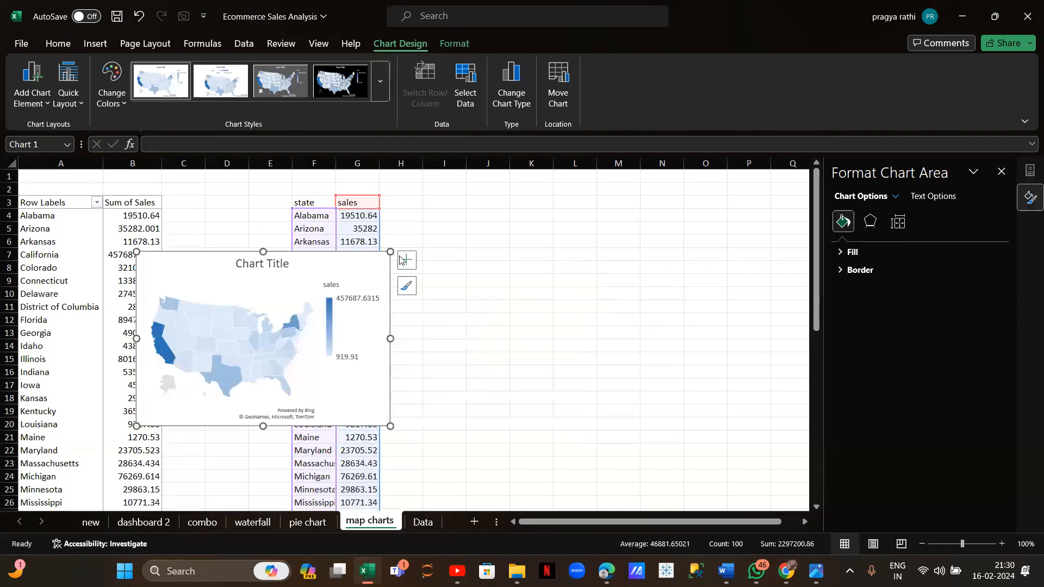
# Remove the map chart's title and turn its legend off and back on so it sits above the map
pyautogui.click(406, 260)
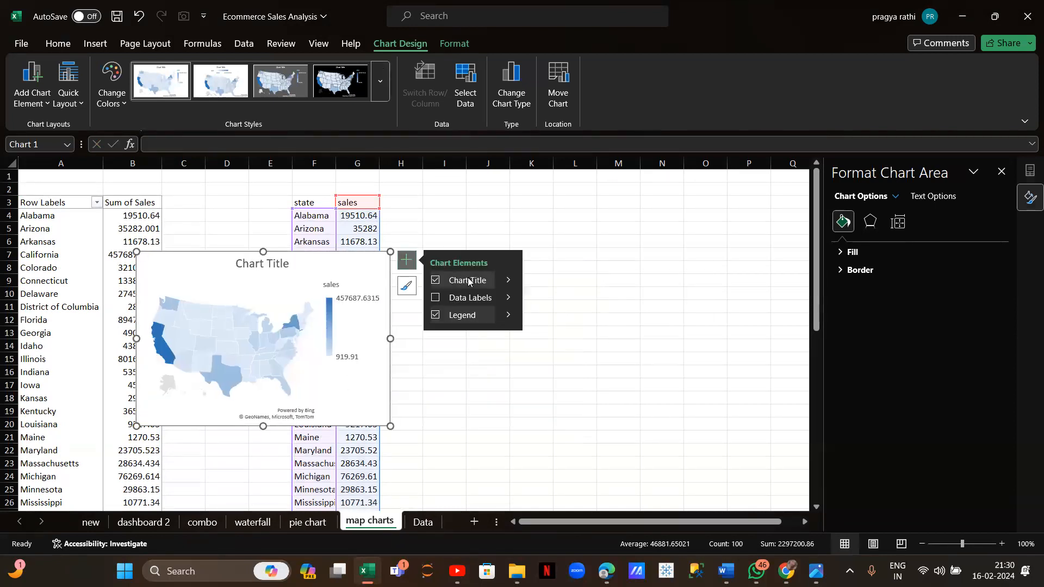
pyautogui.click(436, 280)
pyautogui.click(436, 316)
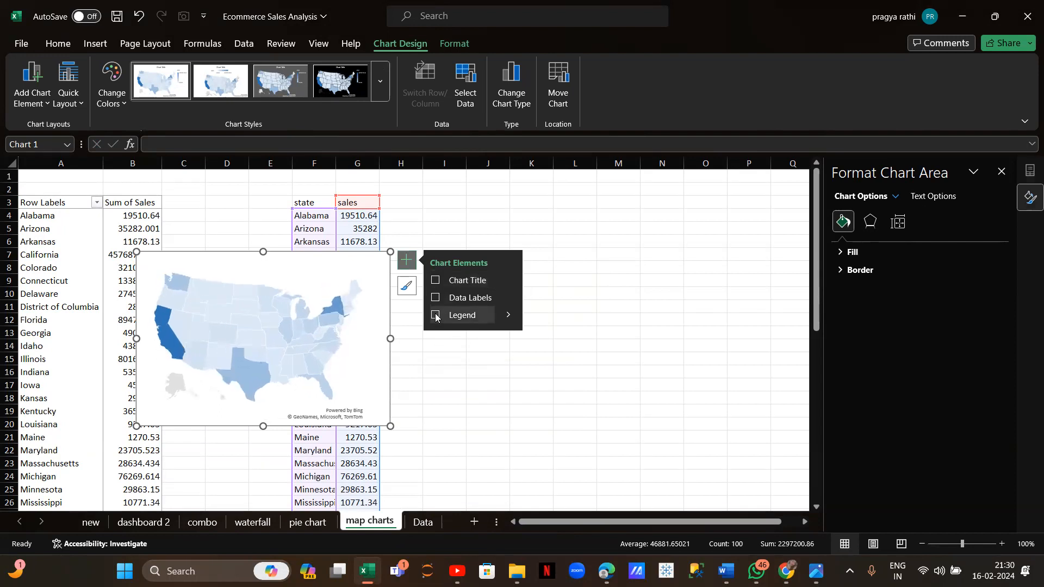
pyautogui.click(435, 316)
pyautogui.click(435, 317)
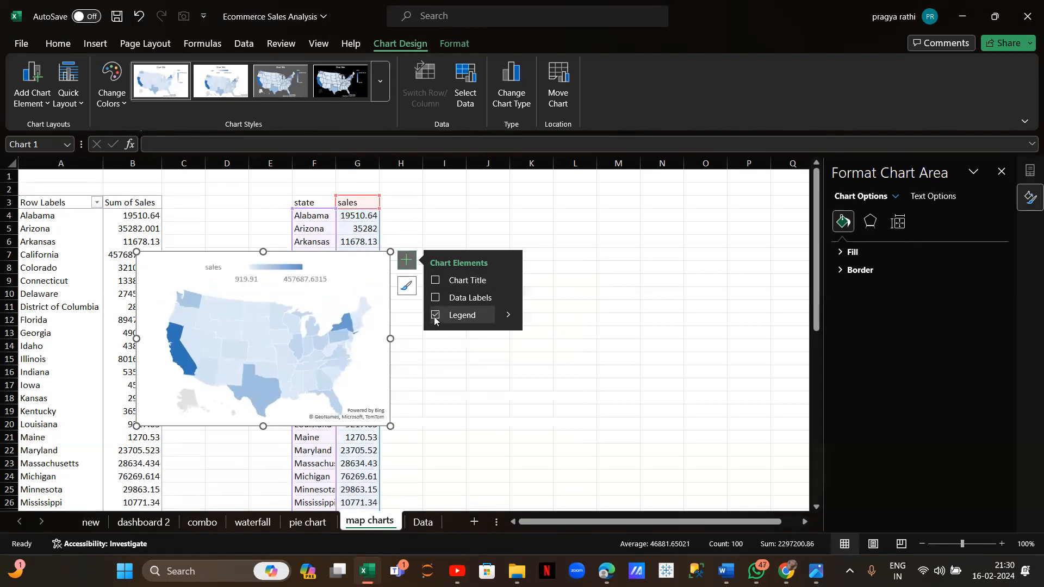
# Place the map chart beside the state and sales columns and reduce it to about H8:L18
pyautogui.moveTo(176, 267); pyautogui.dragTo(392, 259)
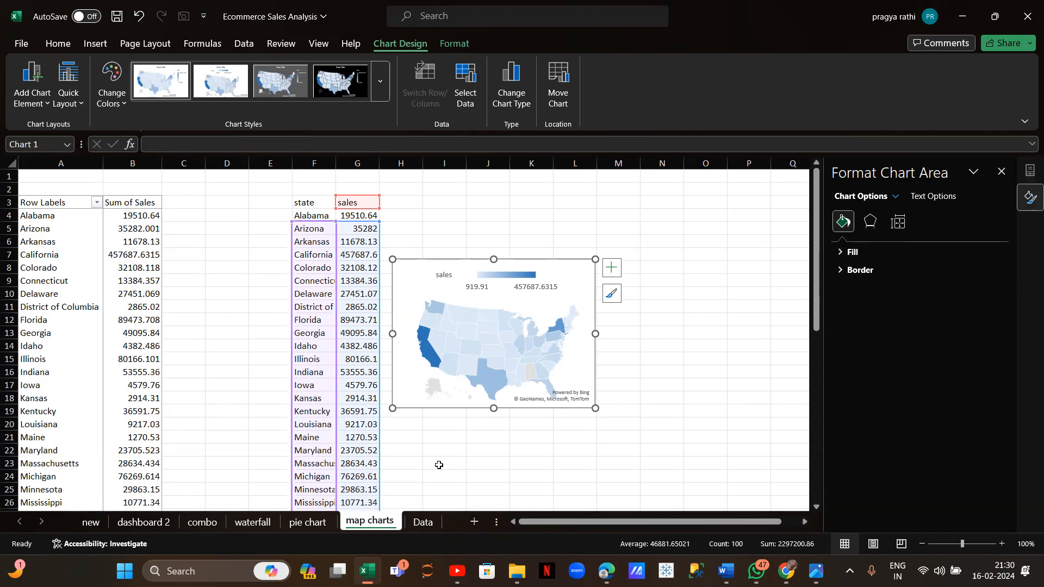
# Insert a PivotTable on a new worksheet from the Data sheet's Table_1
pyautogui.click(416, 524)
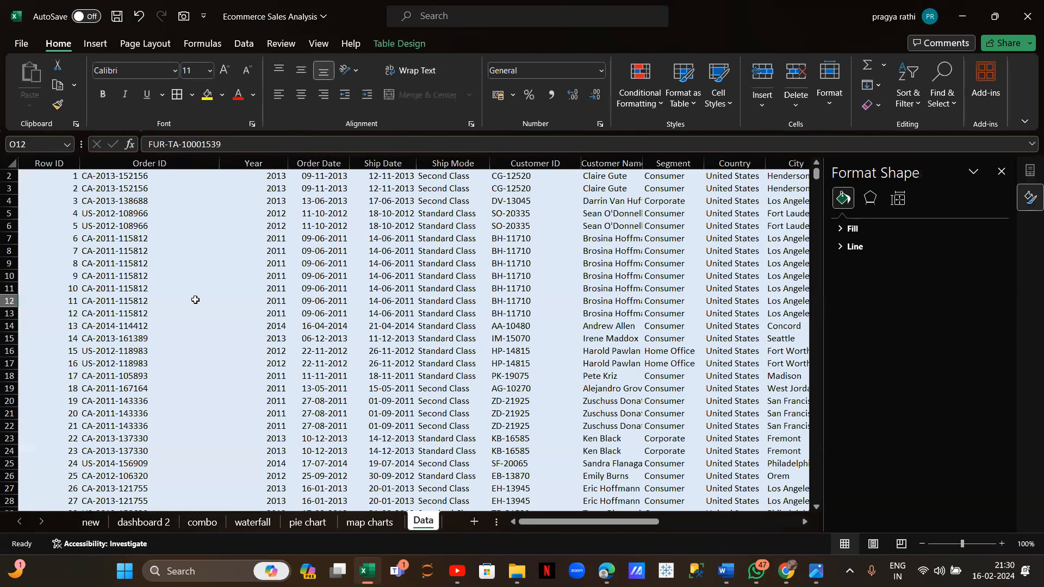
pyautogui.click(95, 44)
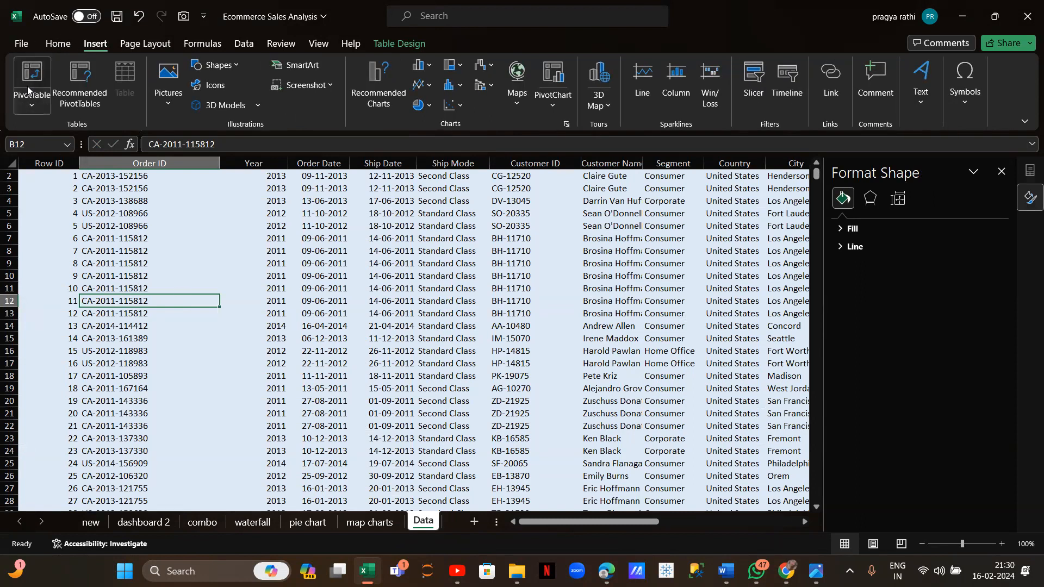
pyautogui.click(27, 86)
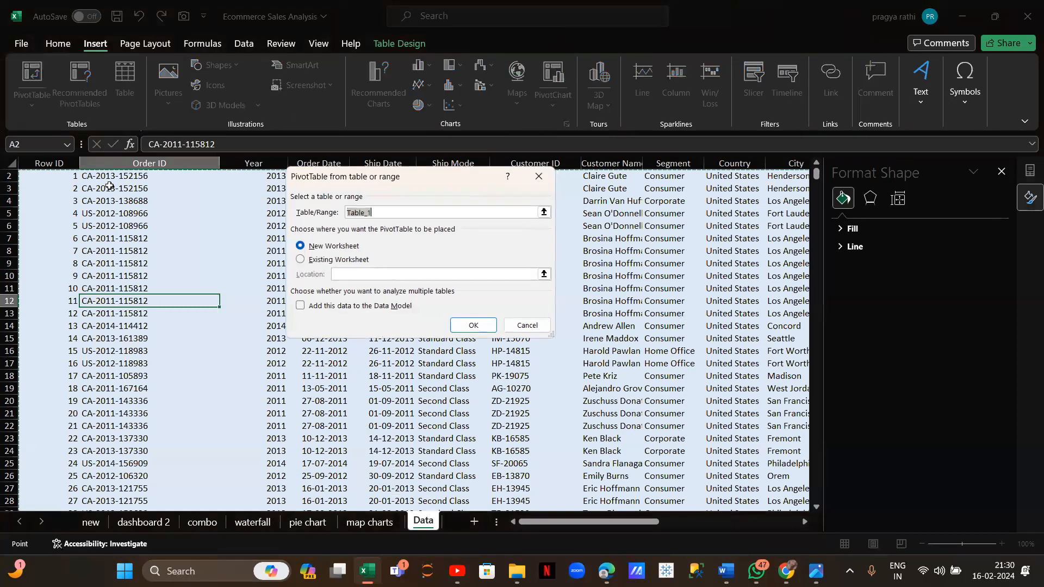
pyautogui.click(473, 324)
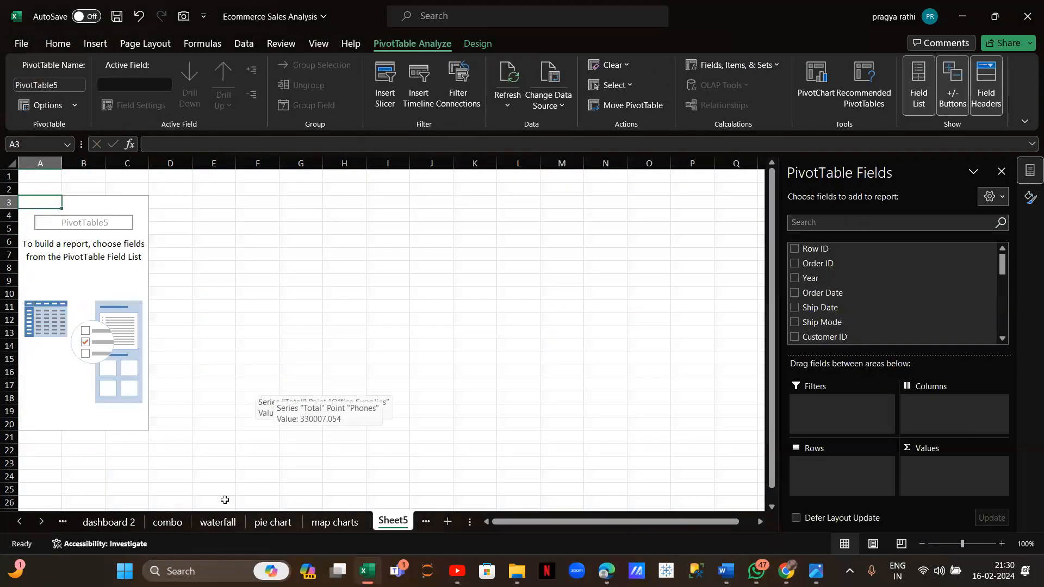
# Rename the new PivotTable's worksheet to "top 5"
pyautogui.click(395, 527)
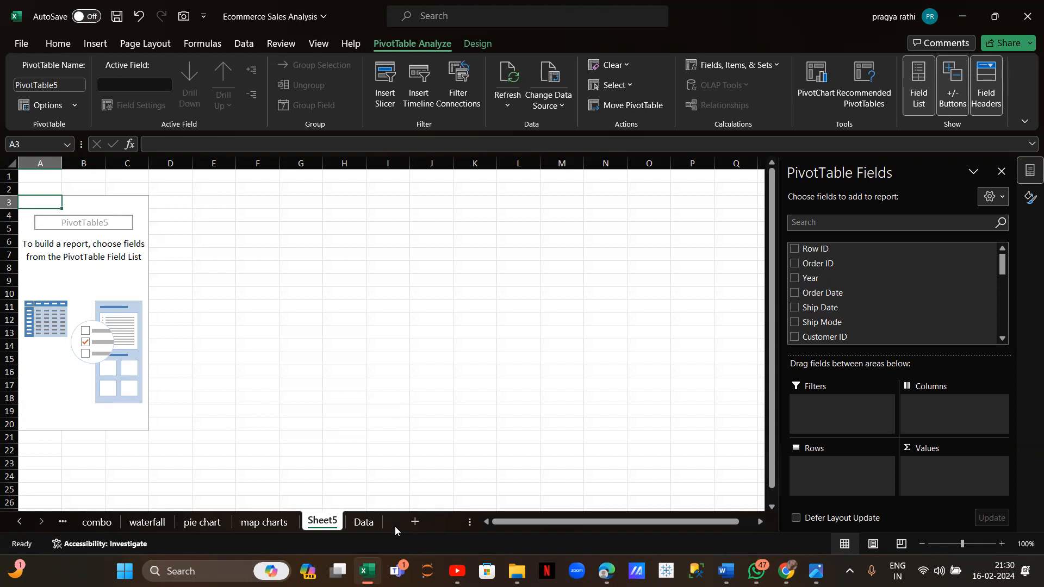
pyautogui.doubleClick(334, 522)
pyautogui.write('top')
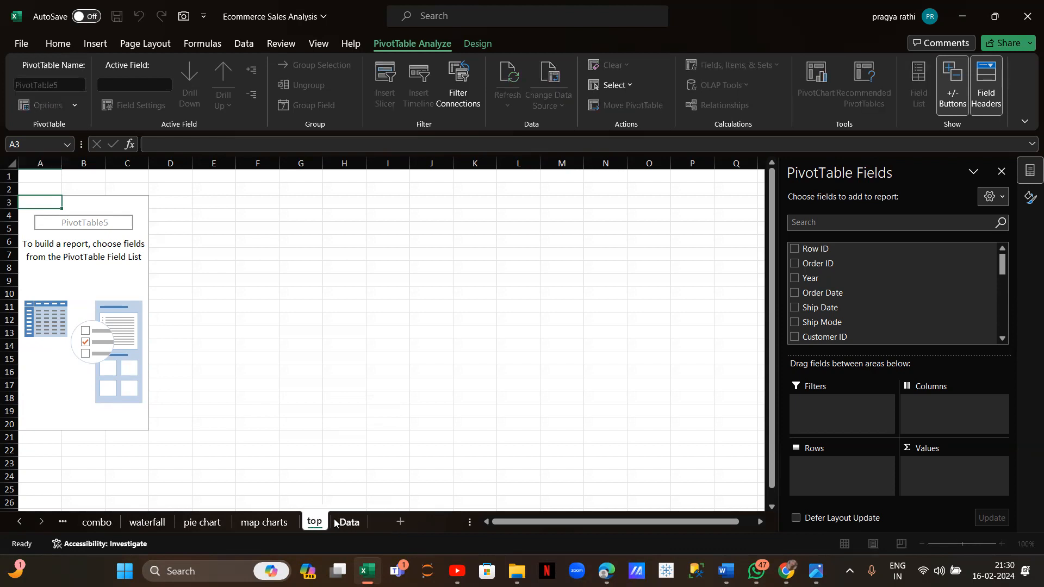
pyautogui.write(' 5')
pyautogui.press('Return')
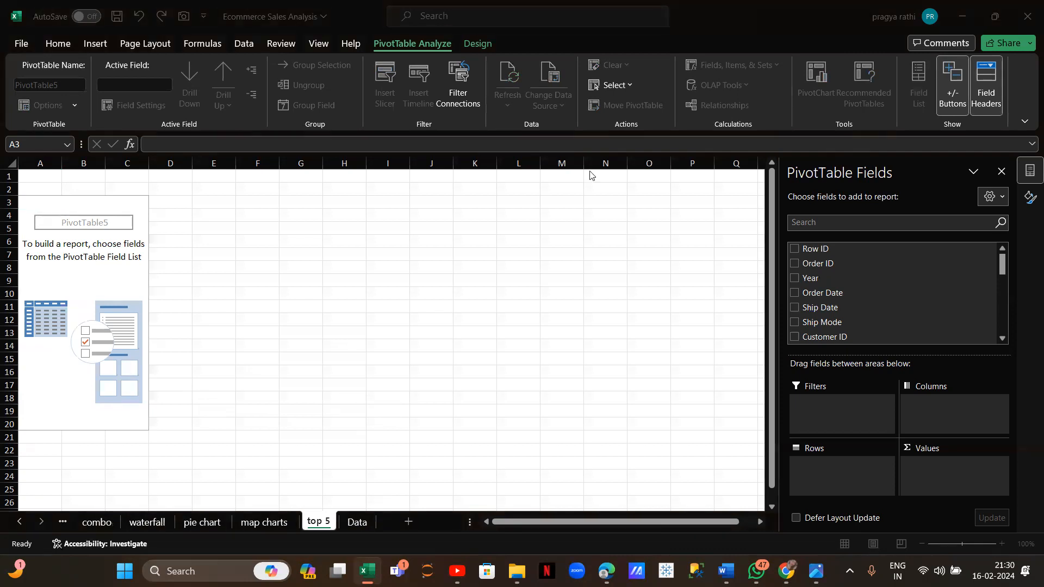
pyautogui.click(261, 526)
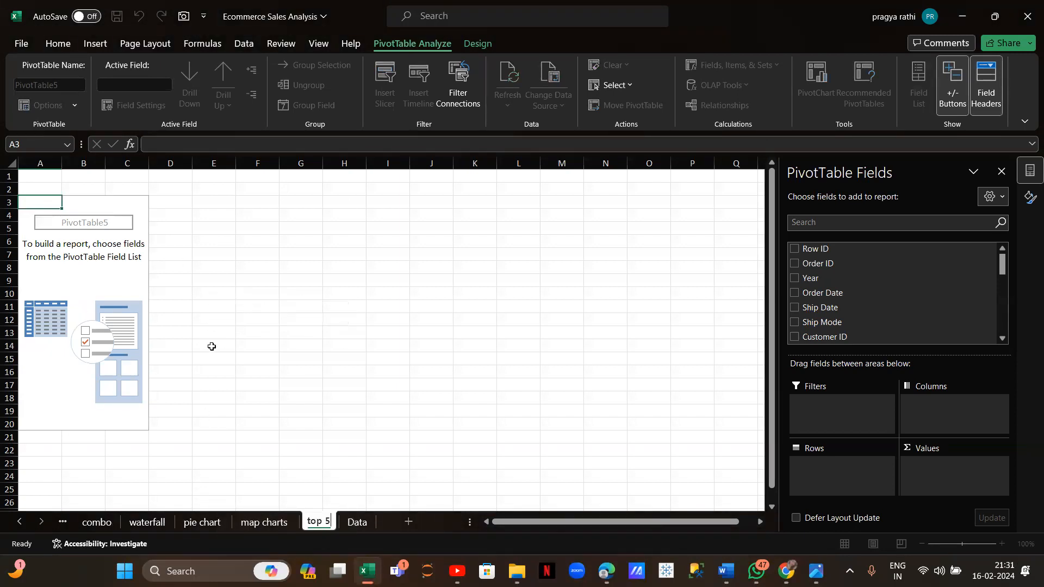
pyautogui.click(263, 523)
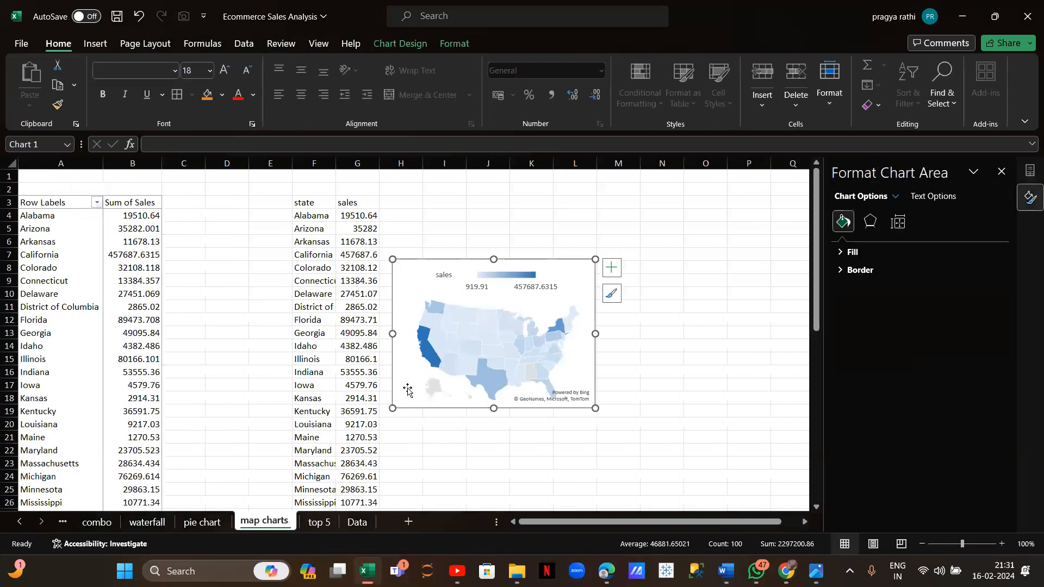
pyautogui.click(317, 525)
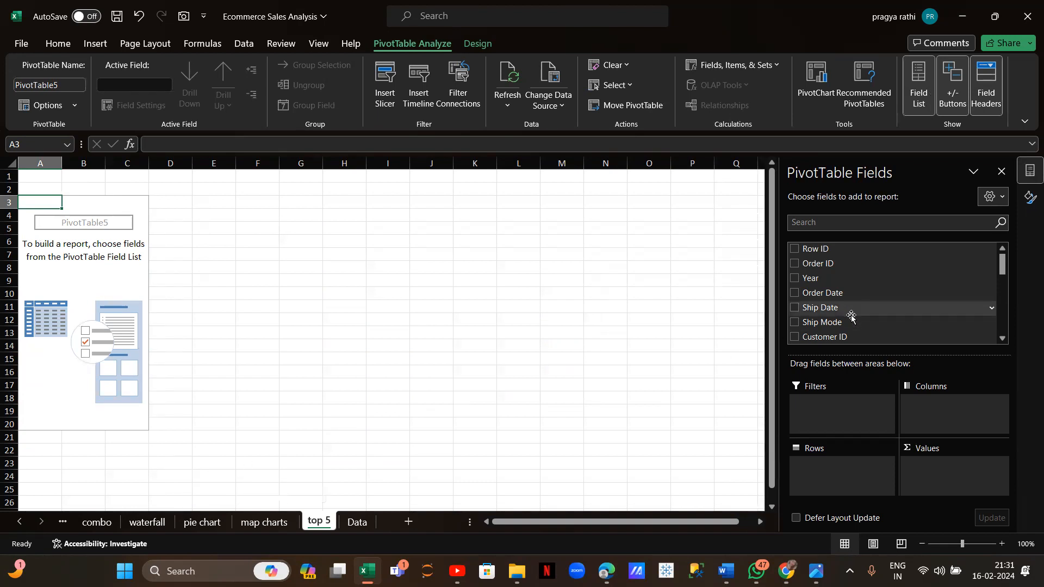
# Build the top 5 sheet's PivotTable with Sub-Category as rows and Sum of Sales as values
pyautogui.scroll(-2, 853, 316)
pyautogui.scroll(-3, 810, 310)
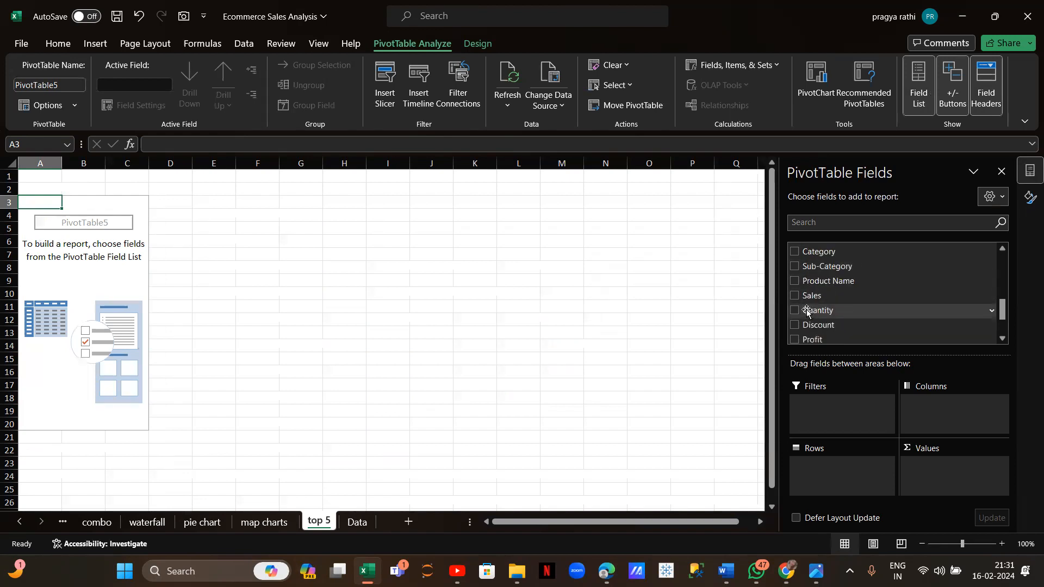
pyautogui.scroll(-2, 807, 313)
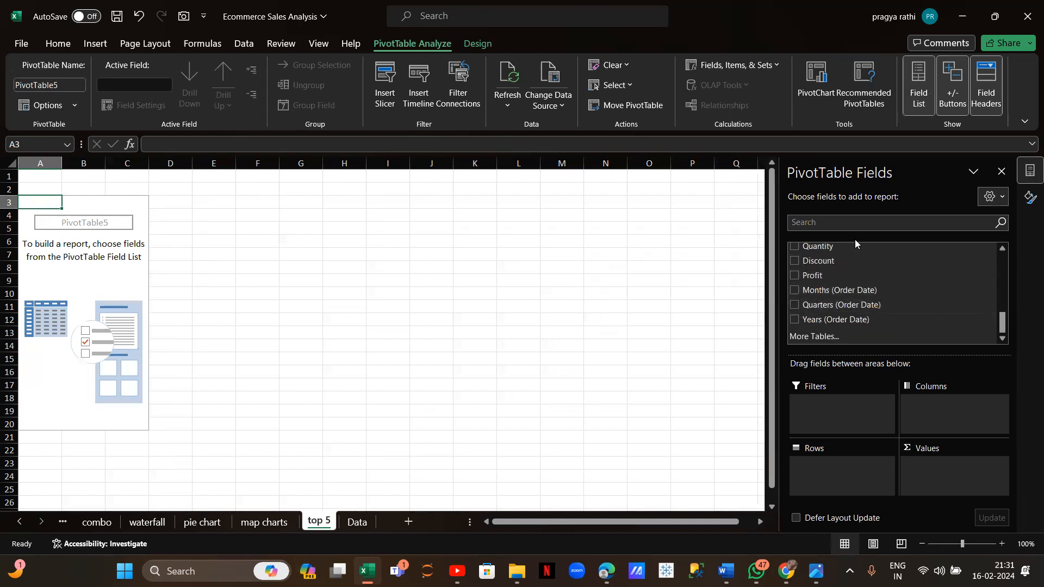
pyautogui.scroll(7, 844, 294)
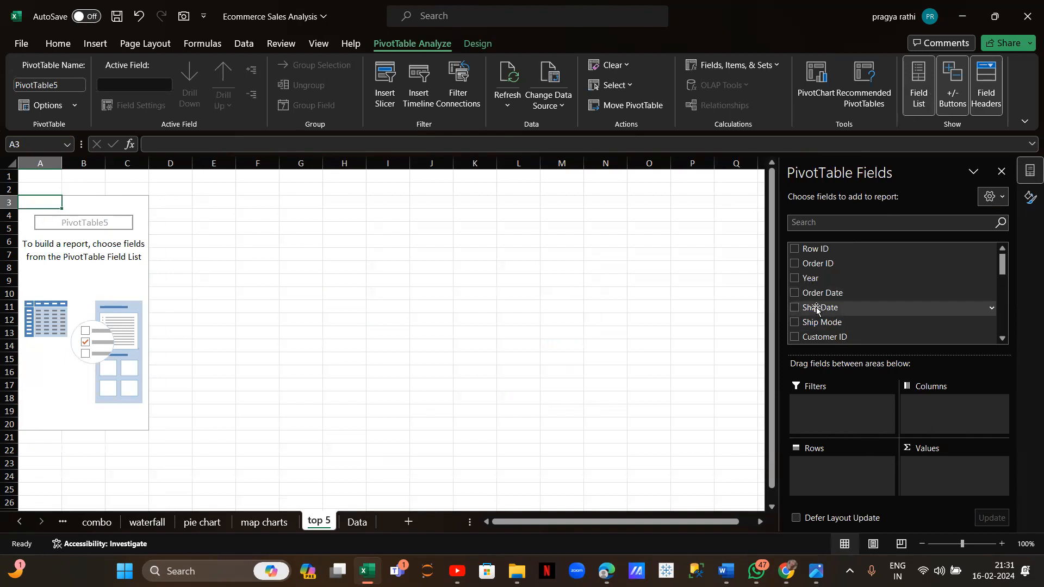
pyautogui.scroll(-3, 817, 310)
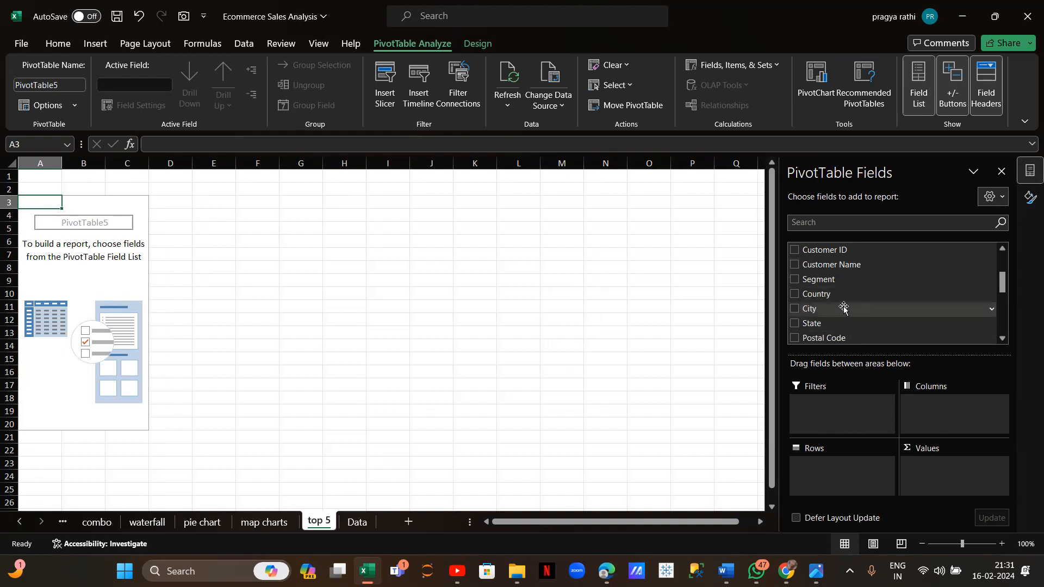
pyautogui.scroll(-2, 848, 327)
pyautogui.click(801, 313)
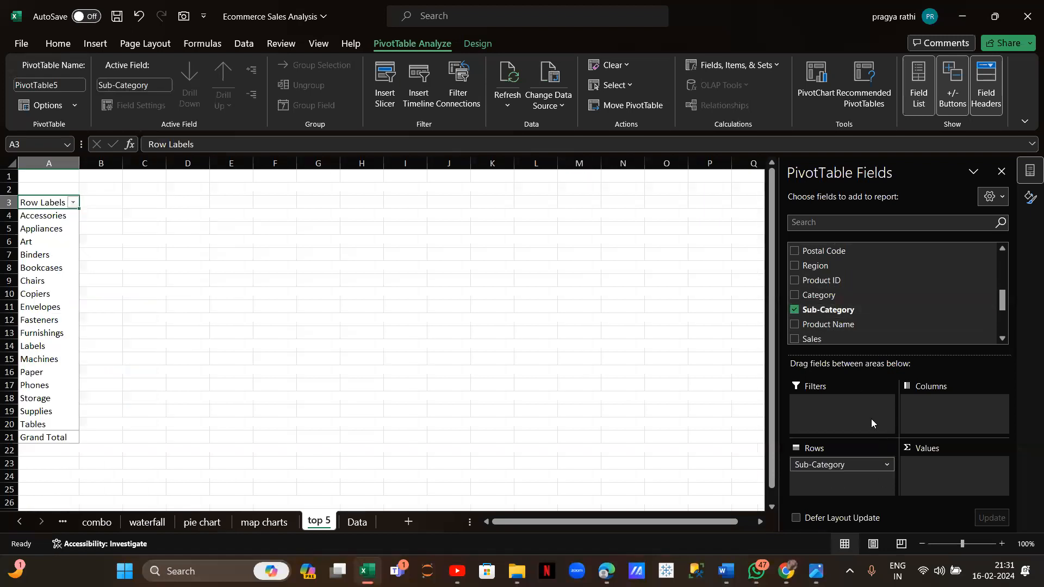
pyautogui.click(793, 340)
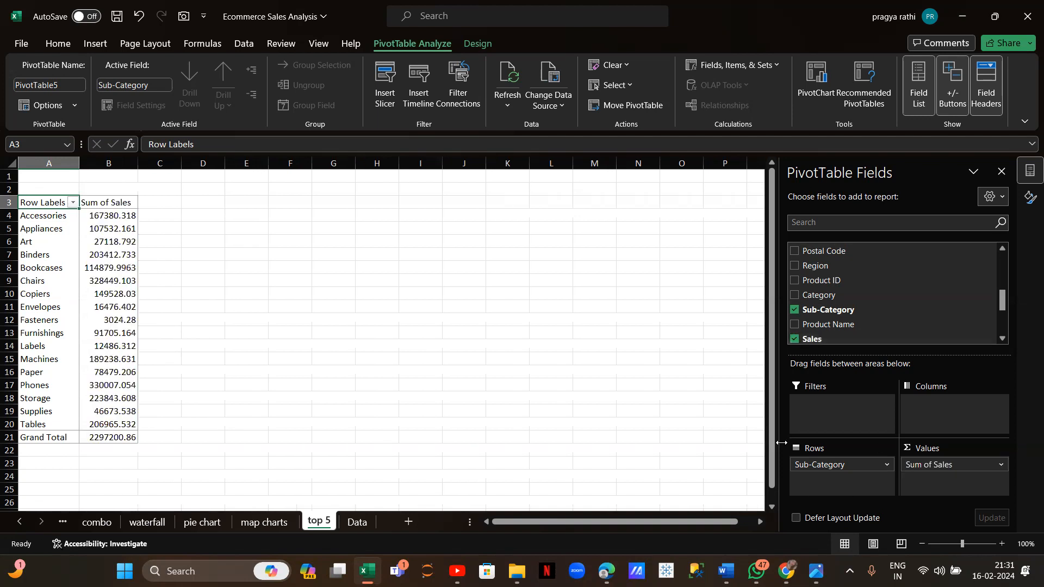
# Filter the PivotTable's sub-categories to the top 5 items by Sum of Sales
pyautogui.click(50, 218)
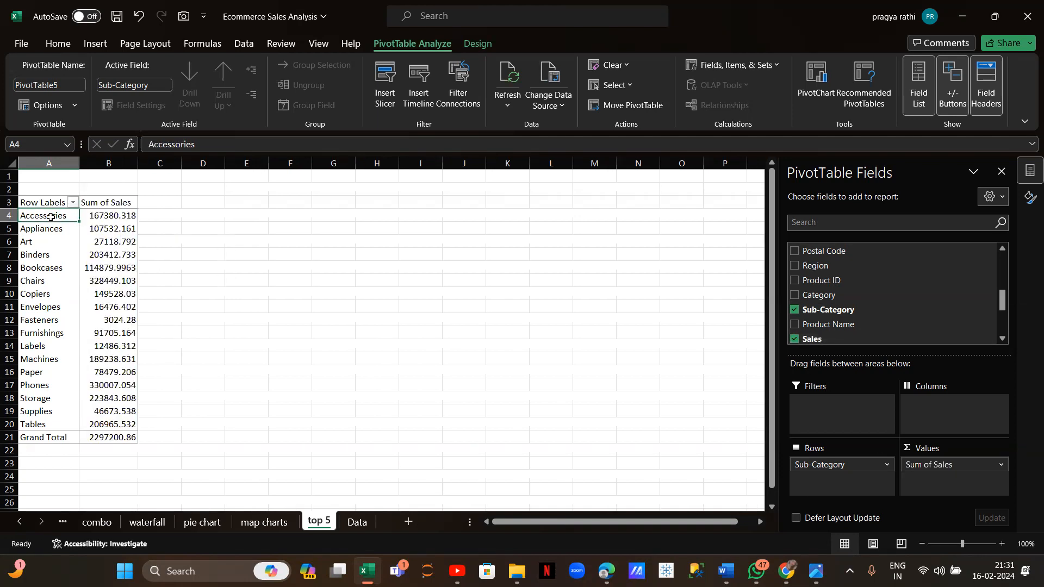
pyautogui.rightClick(51, 219)
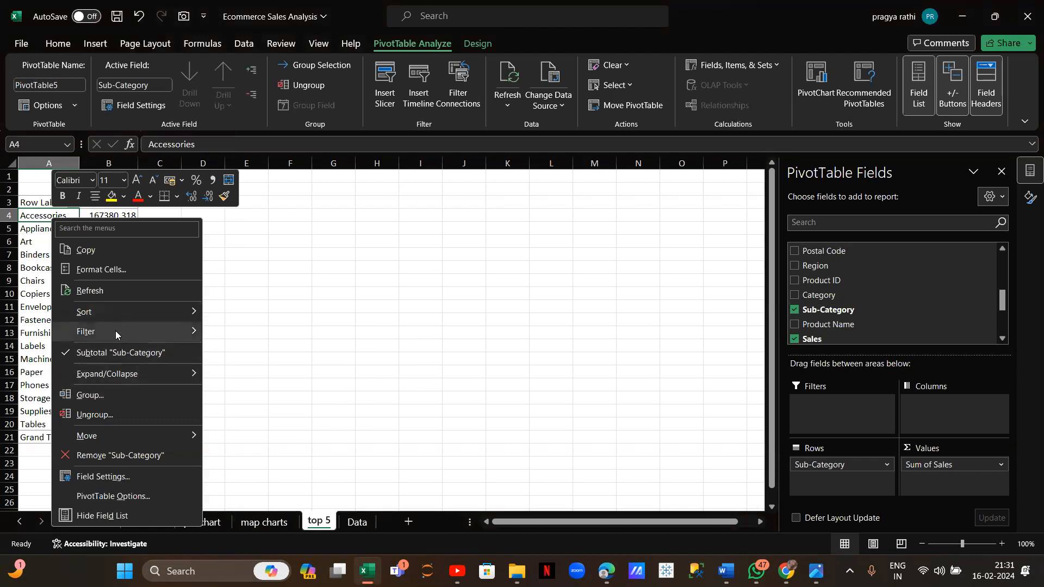
pyautogui.moveTo(116, 332)
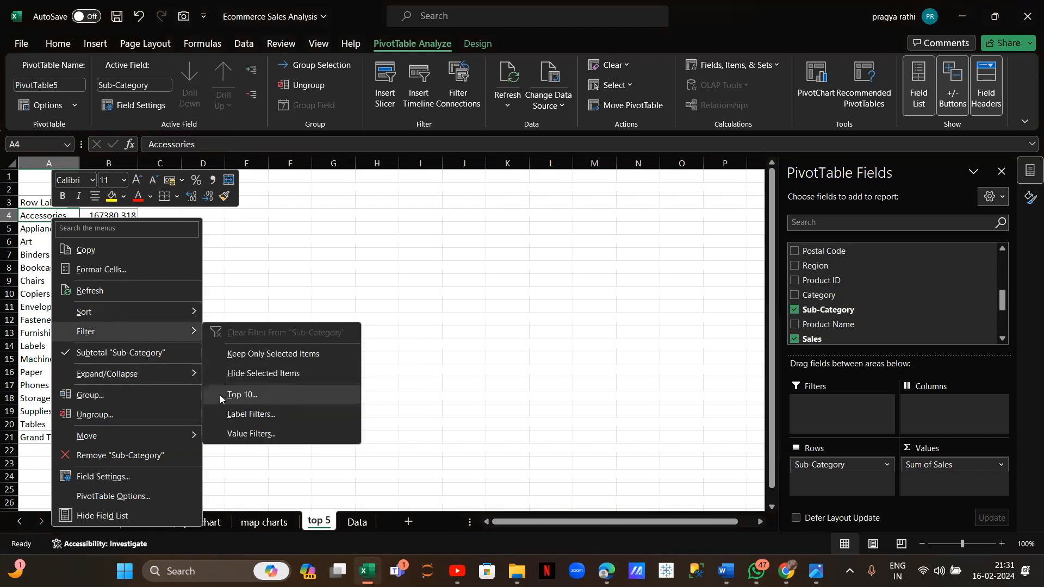
pyautogui.click(254, 399)
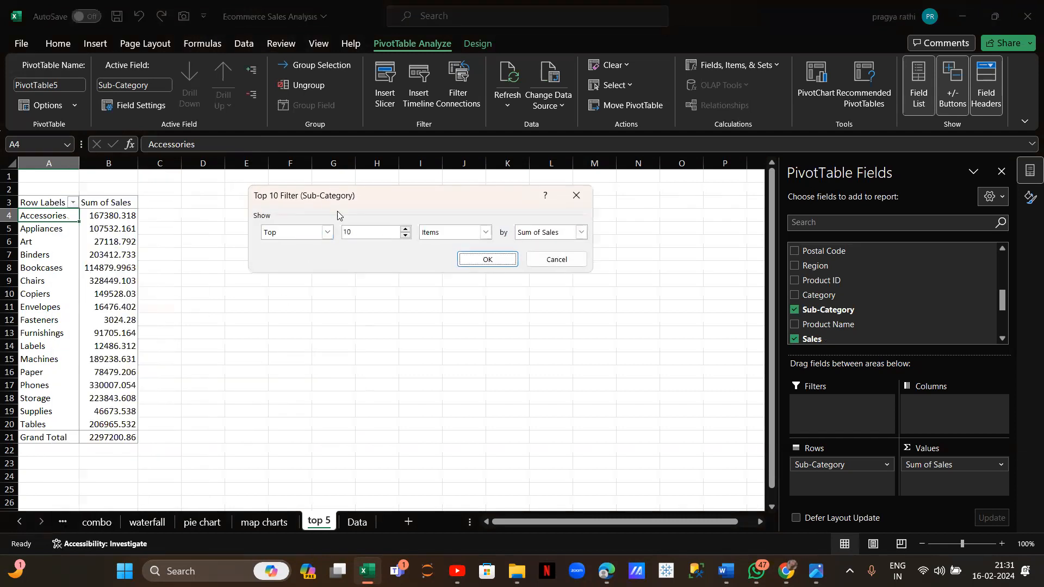
pyautogui.click(405, 236)
pyautogui.click(405, 236)
pyautogui.click(405, 236)
pyautogui.moveTo(383, 195); pyautogui.dragTo(266, 186)
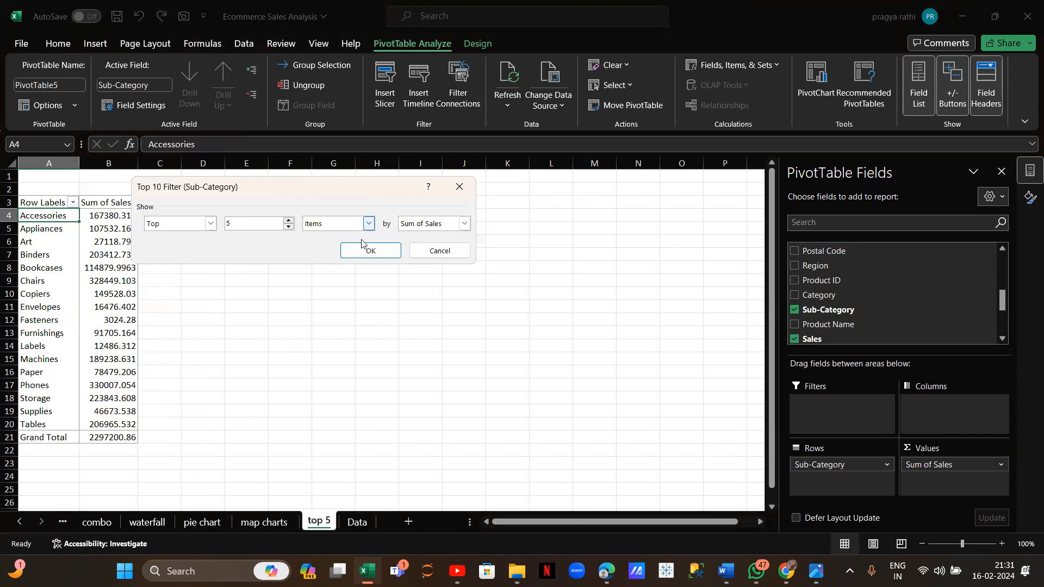
pyautogui.click(374, 250)
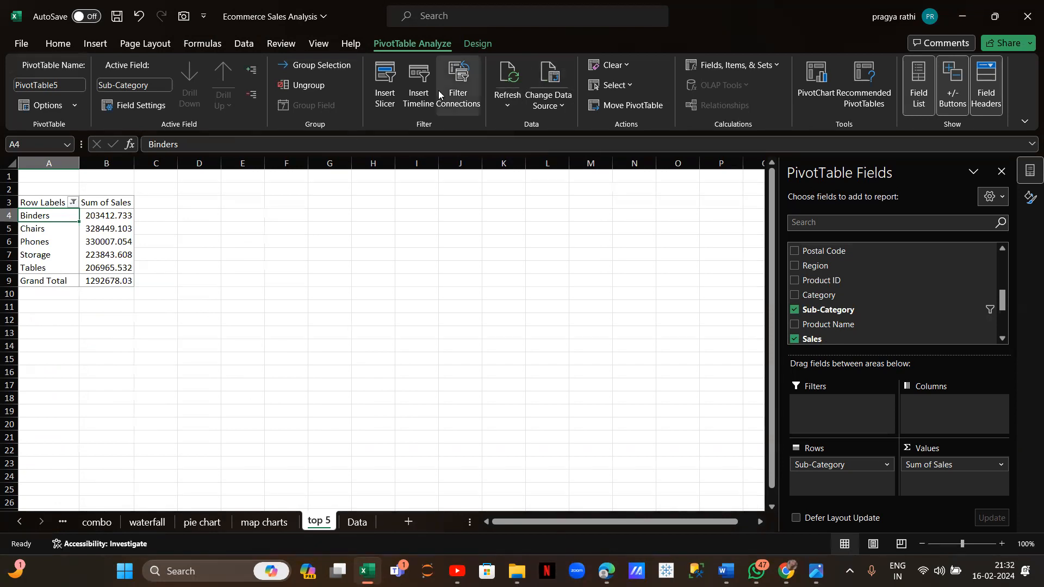
# Insert a clustered bar PivotChart of the filtered sub-category sales and move it nearer the PivotTable
pyautogui.click(805, 96)
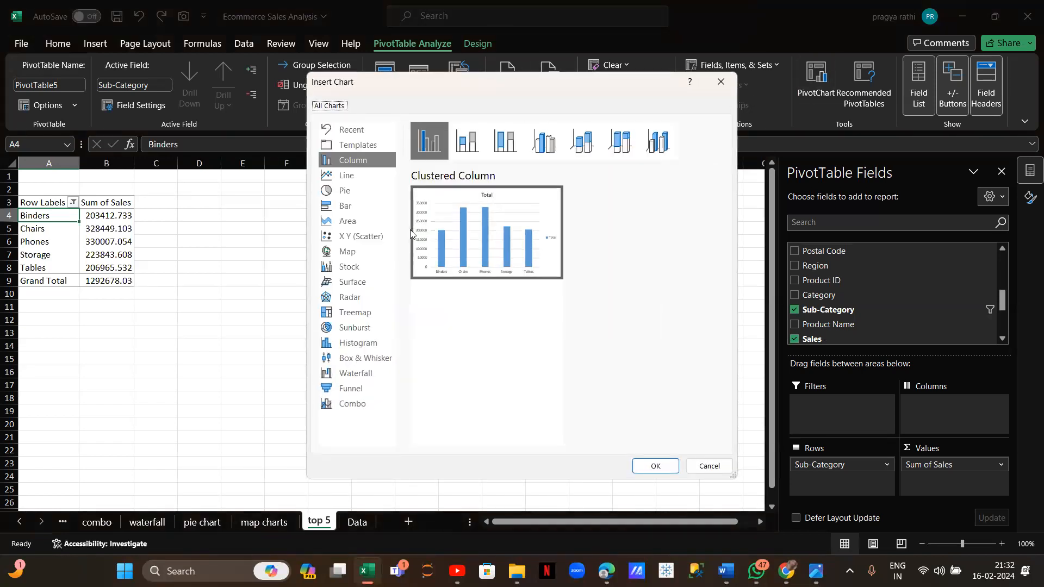
pyautogui.click(342, 210)
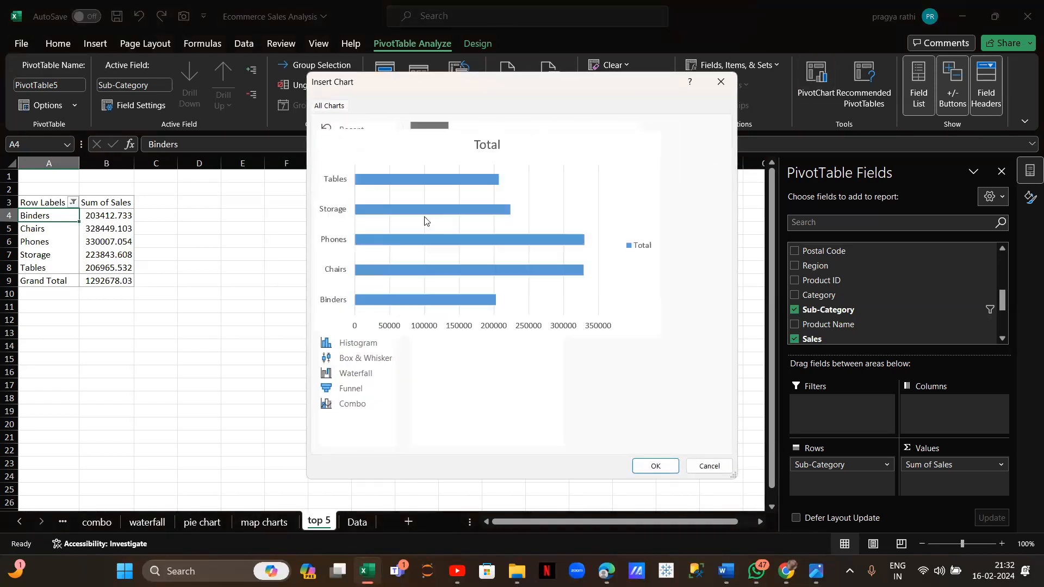
pyautogui.doubleClick(424, 220)
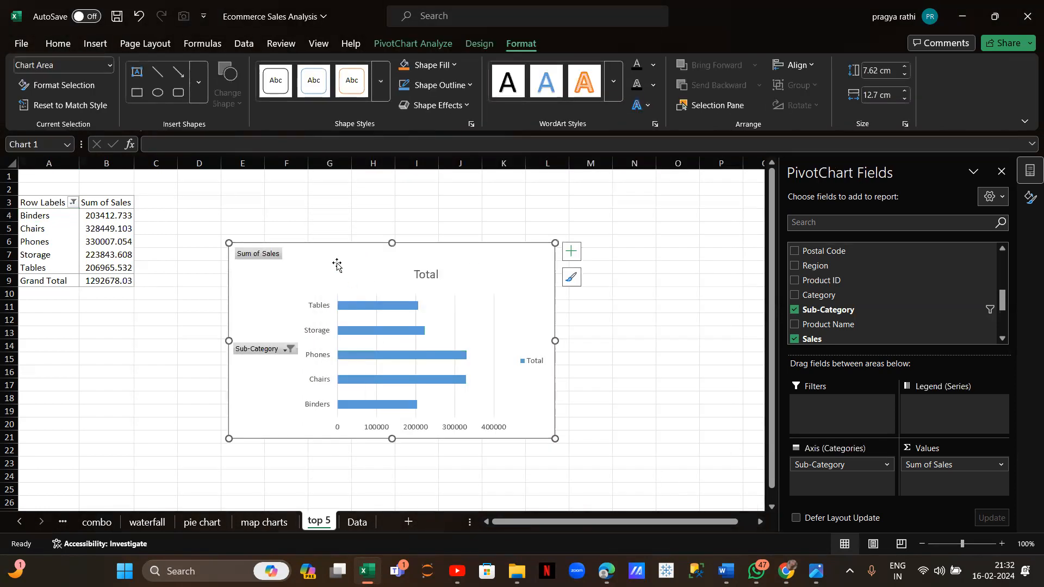
pyautogui.moveTo(322, 262); pyautogui.dragTo(169, 250)
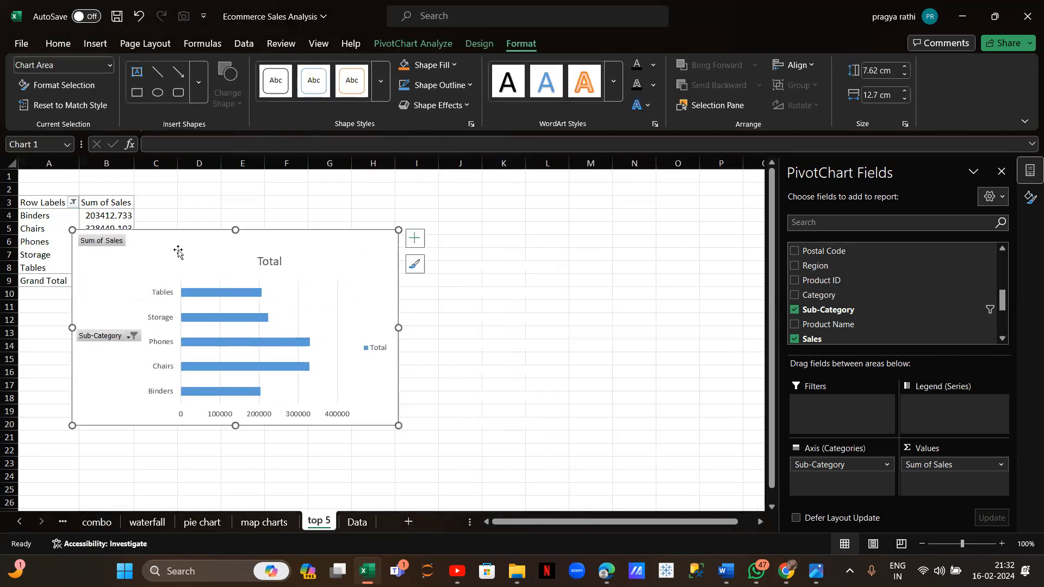
# Remove the bar chart's title, gridlines and legend, and hide all its field buttons
pyautogui.click(415, 241)
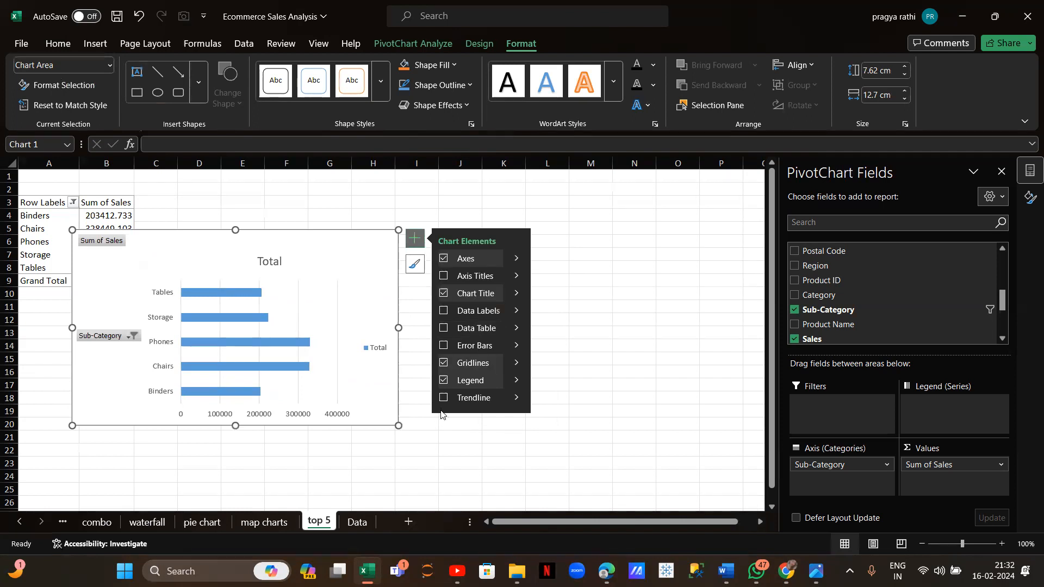
pyautogui.click(444, 365)
pyautogui.click(441, 295)
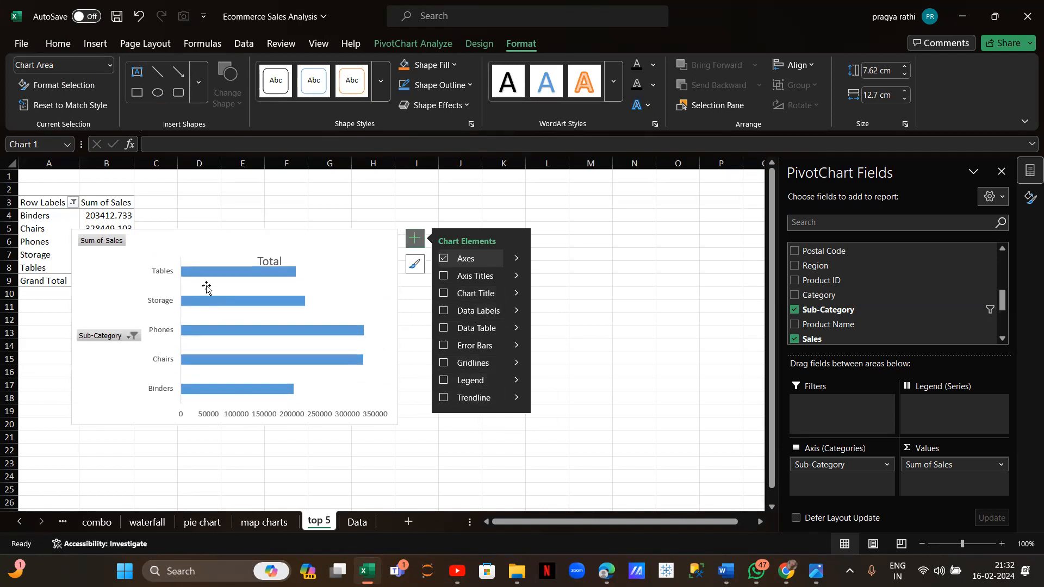
pyautogui.rightClick(89, 339)
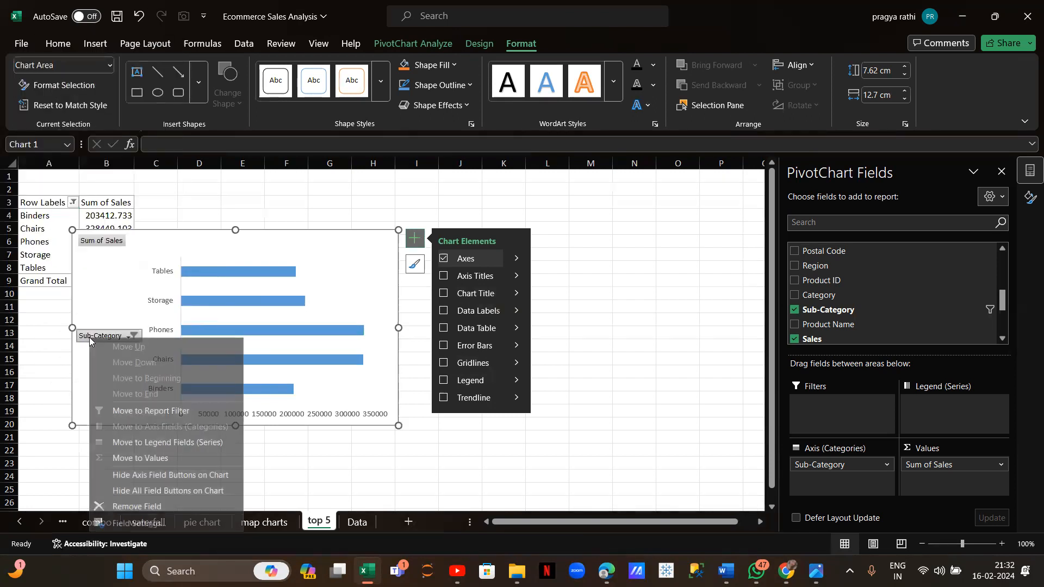
pyautogui.click(139, 492)
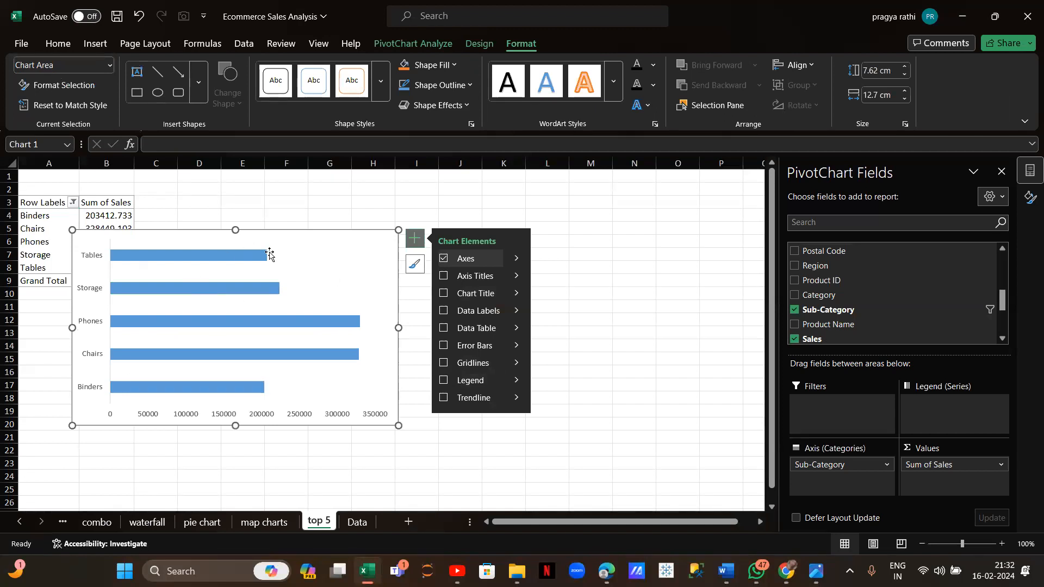
# Shrink the bar chart to about 5.95 by 10.16 cm and place it beside the PivotTable over columns C to I
pyautogui.moveTo(397, 231); pyautogui.dragTo(333, 273)
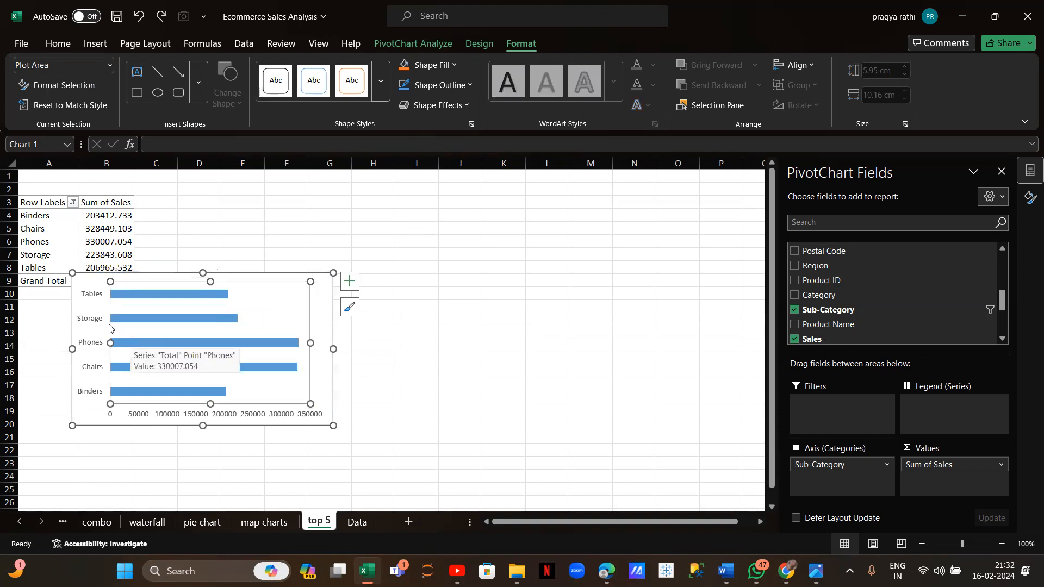
pyautogui.moveTo(83, 279); pyautogui.dragTo(165, 213)
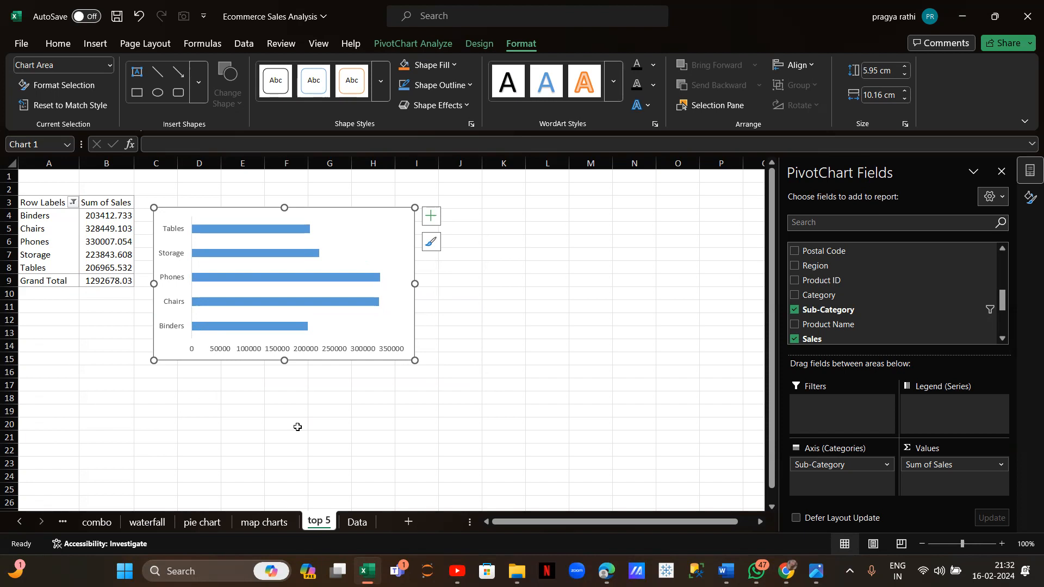
# Insert another PivotTable from the Data sheet's table on a new worksheet
pyautogui.click(357, 523)
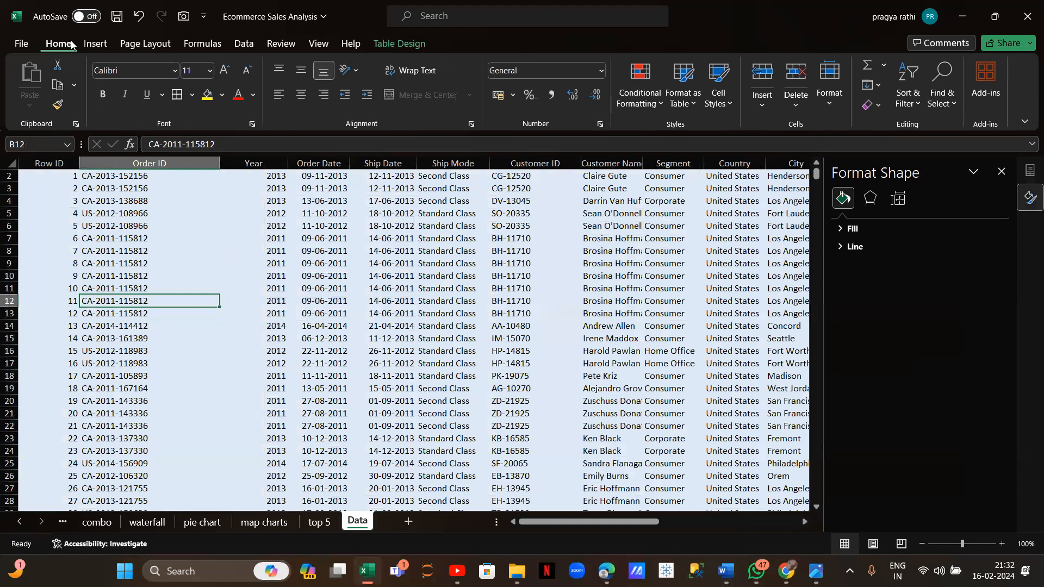
pyautogui.click(96, 44)
pyautogui.click(31, 77)
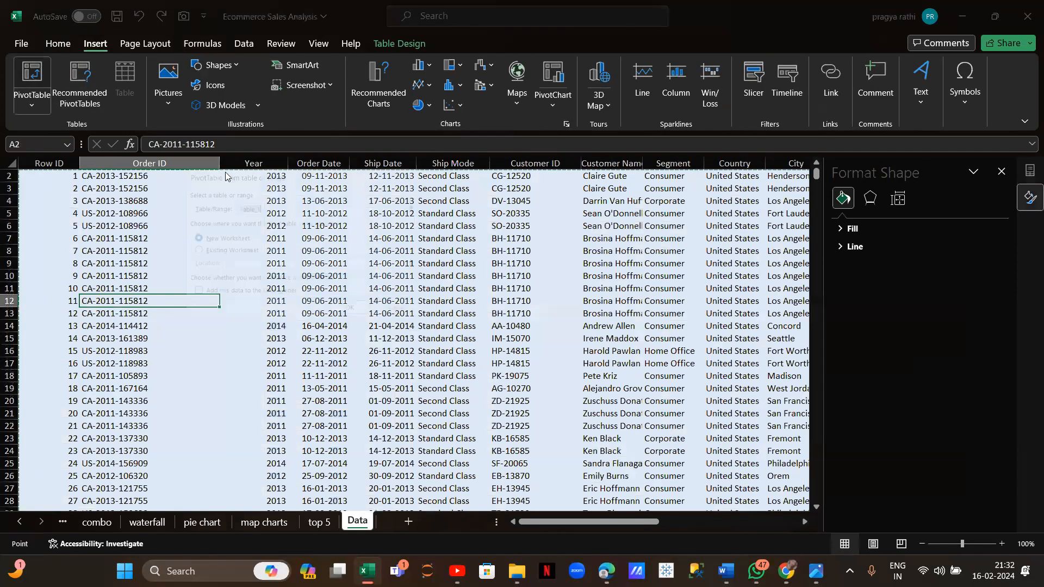
pyautogui.click(357, 316)
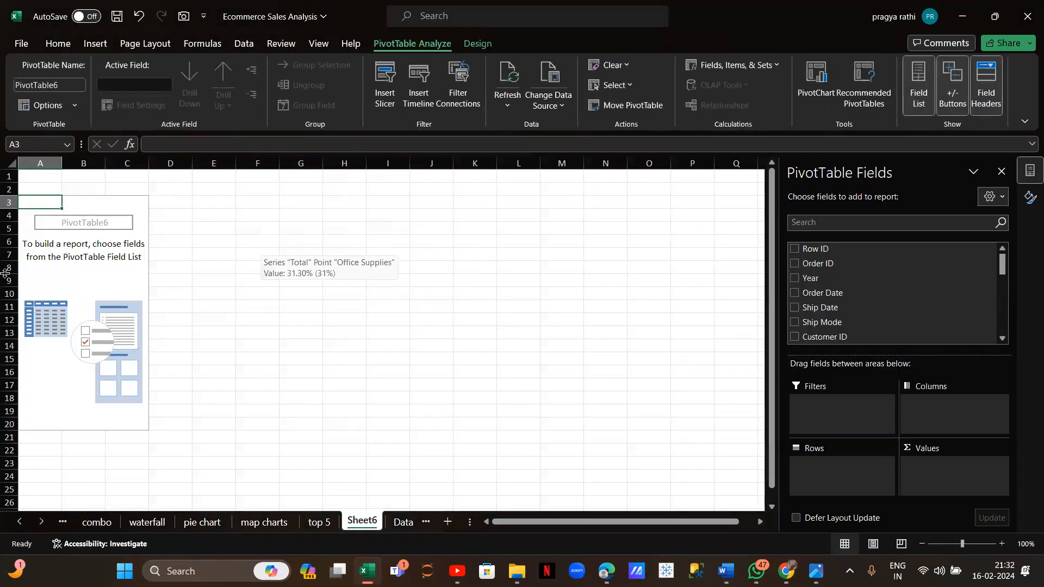
# Rename the worksheet holding the new empty PivotTable to "KPI"
pyautogui.moveTo(30, 202); pyautogui.dragTo(98, 362)
pyautogui.doubleClick(367, 521)
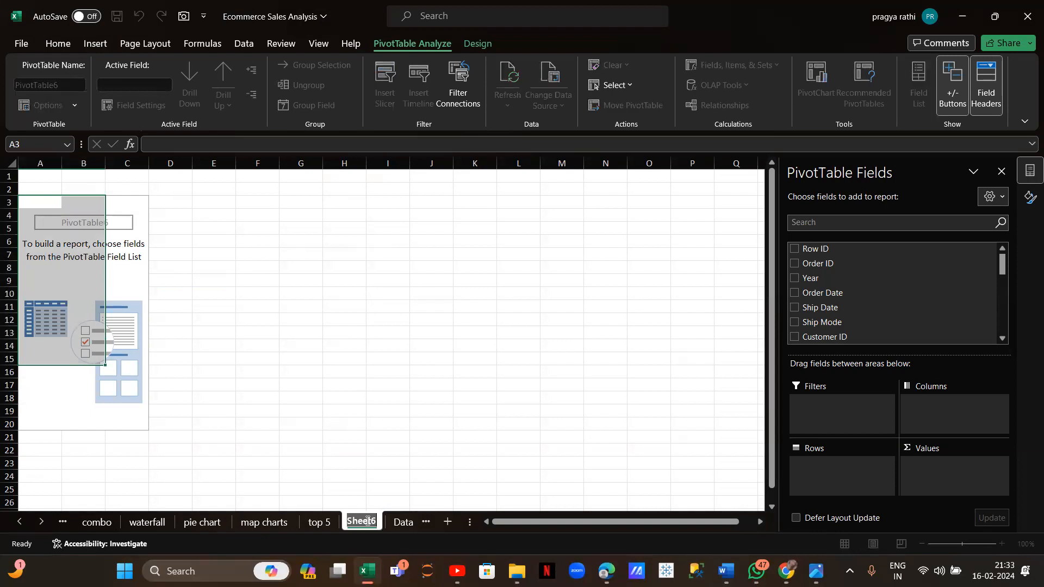
pyautogui.write('Kr')
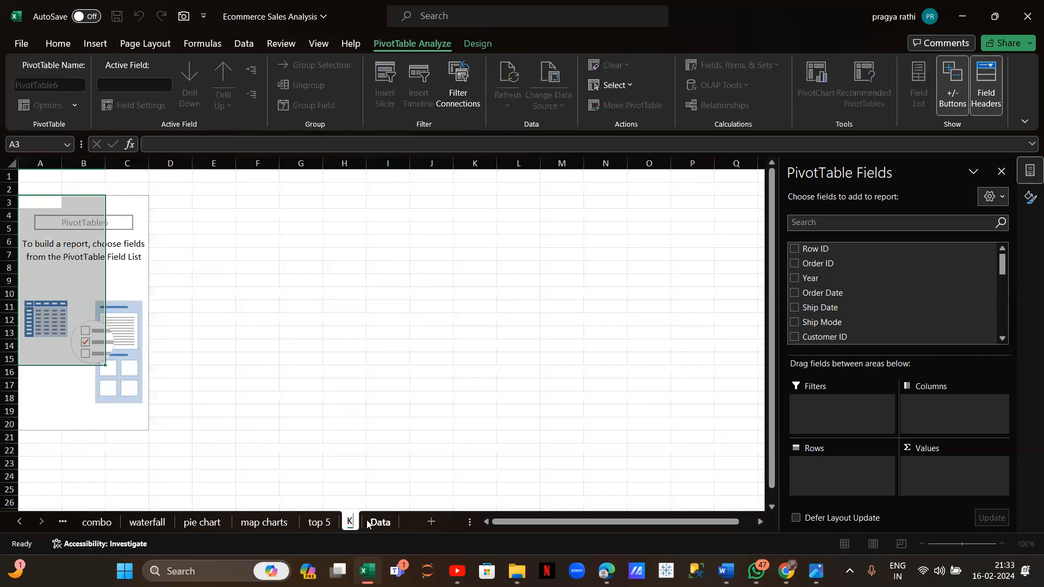
pyautogui.press('BackSpace')
pyautogui.write('pi')
pyautogui.press('BackSpace')
pyautogui.press('BackSpace')
pyautogui.write('P')
pyautogui.press('Return')
pyautogui.write('I')
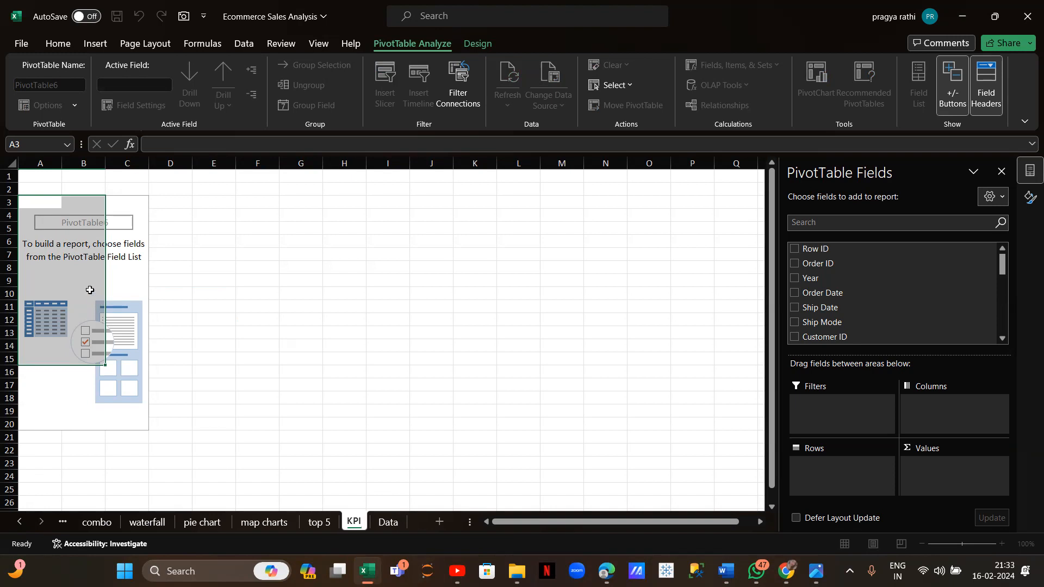
# Copy the empty PivotTable range A3:C20 on the KPI sheet
pyautogui.click(41, 207)
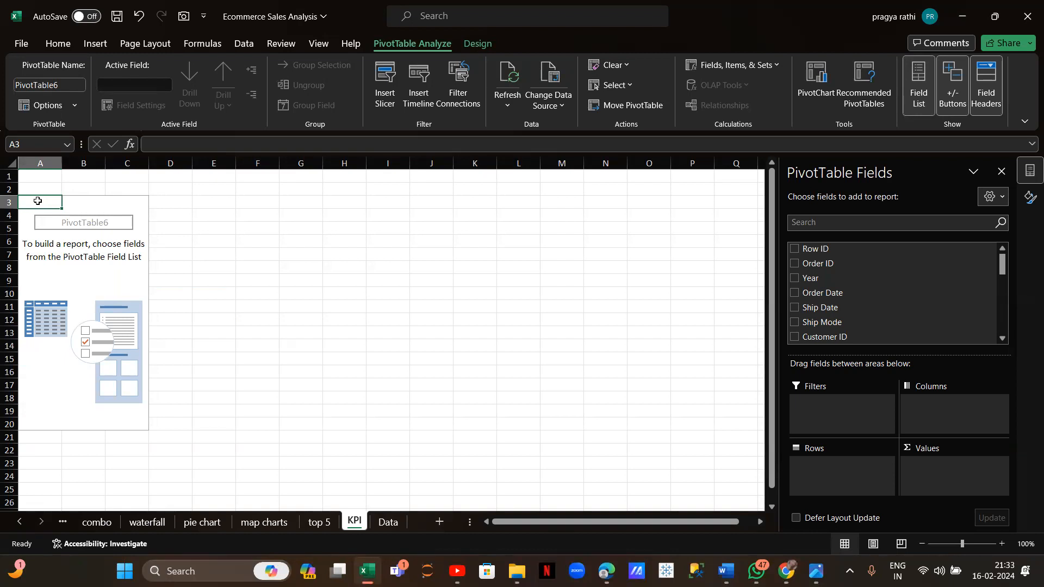
pyautogui.moveTo(37, 201); pyautogui.dragTo(133, 424)
pyautogui.hotkey('ctrl', 'c')
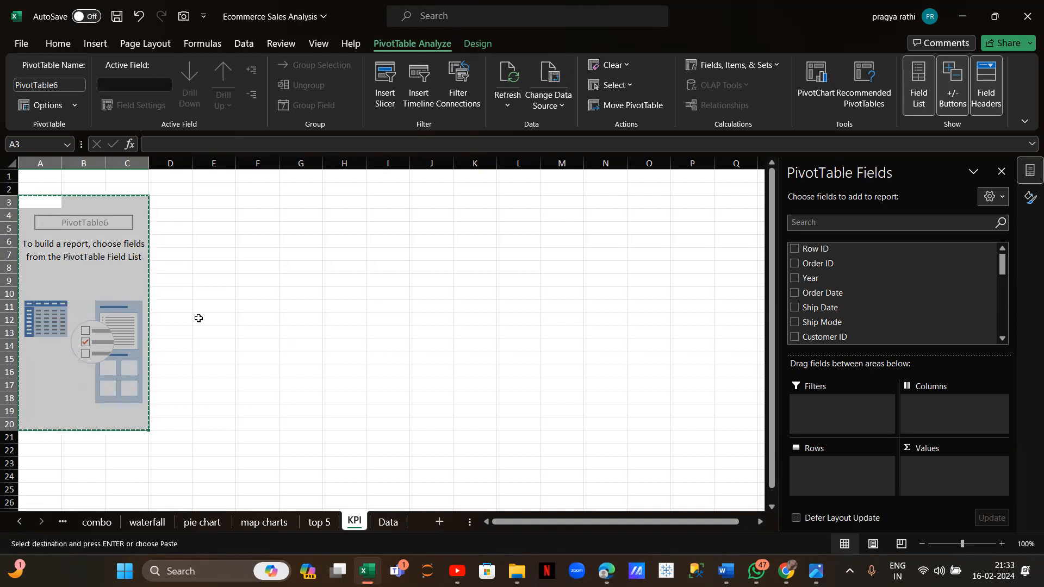
# Paste copies of the empty PivotTable at E3, I3, M3 and Q3 on the KPI sheet, and leave copy mode
pyautogui.click(220, 202)
pyautogui.hotkey('ctrl', 'v')
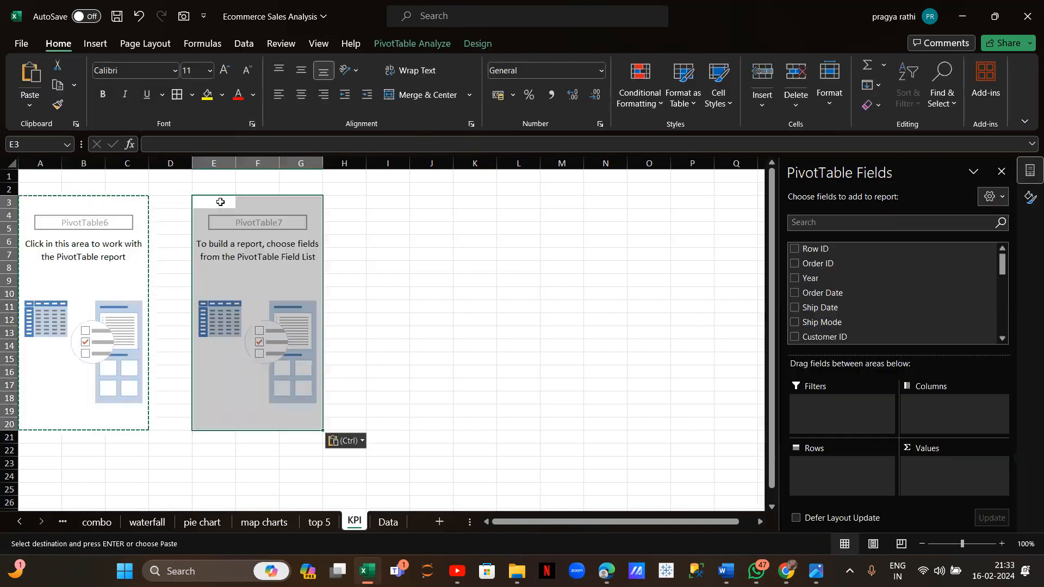
pyautogui.click(385, 203)
pyautogui.hotkey('ctrl', 'v')
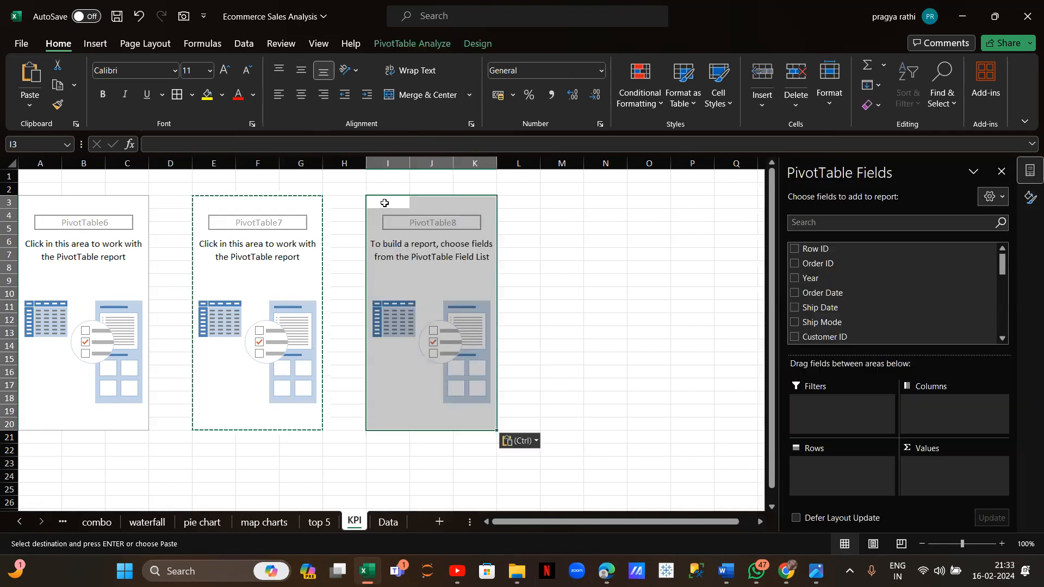
pyautogui.hscroll(3, 385, 202)
pyautogui.click(429, 204)
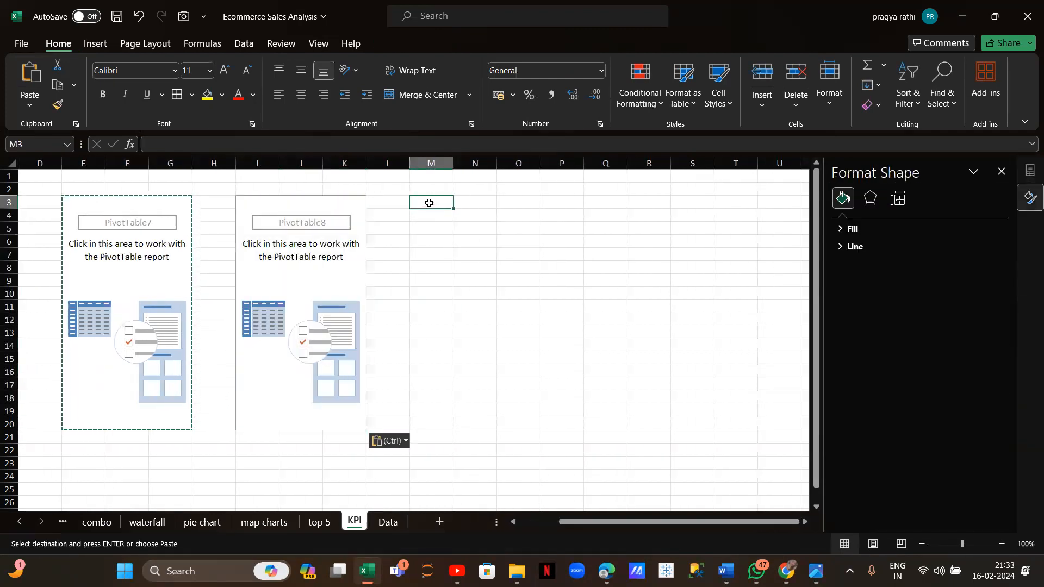
pyautogui.hotkey('ctrl', 'v')
pyautogui.hscroll(5, 415, 207)
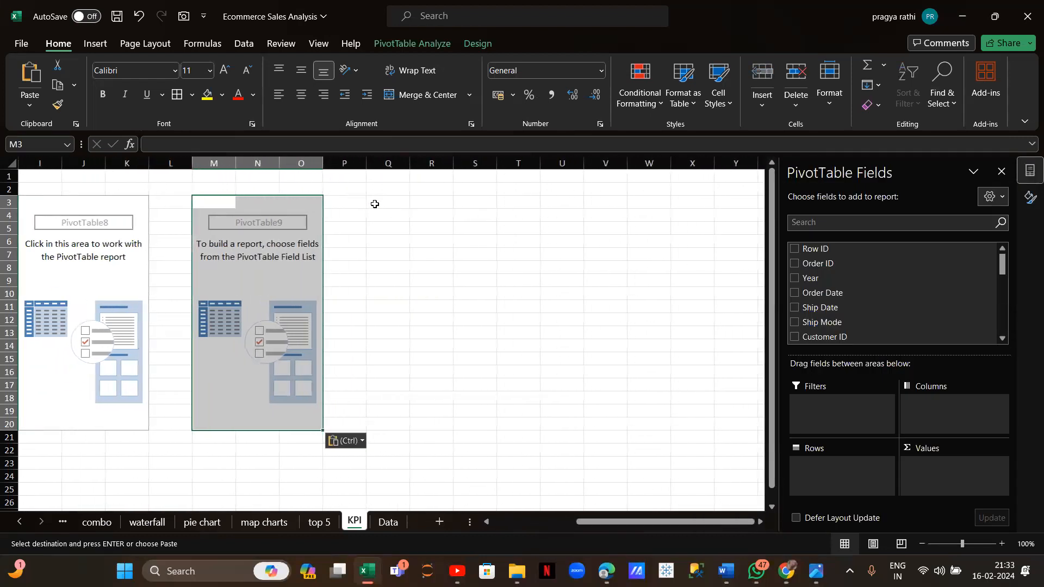
pyautogui.click(375, 202)
pyautogui.hotkey('ctrl', 'v')
pyautogui.hscroll(-8, 132, 270)
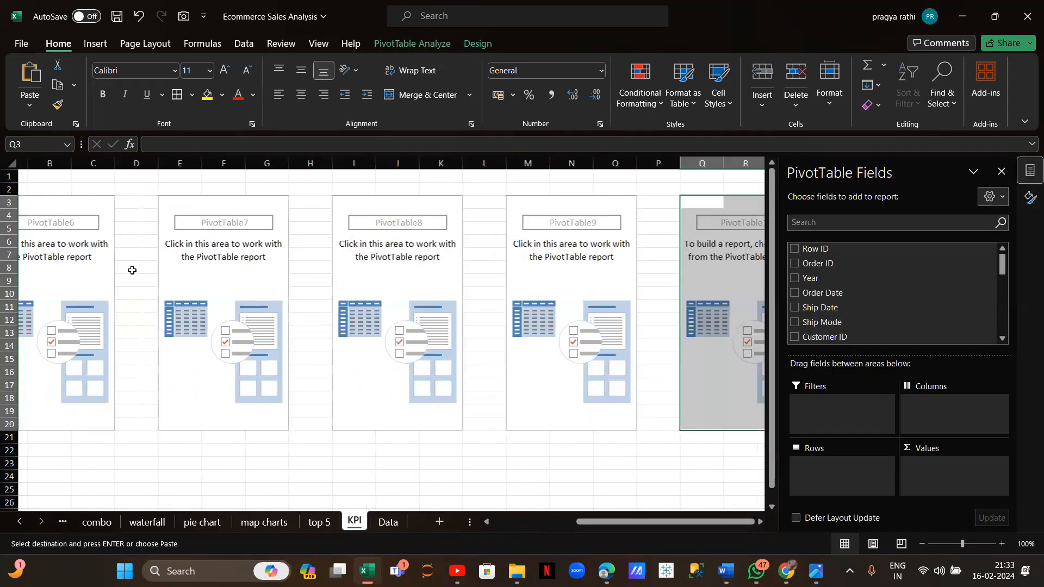
pyautogui.click(63, 203)
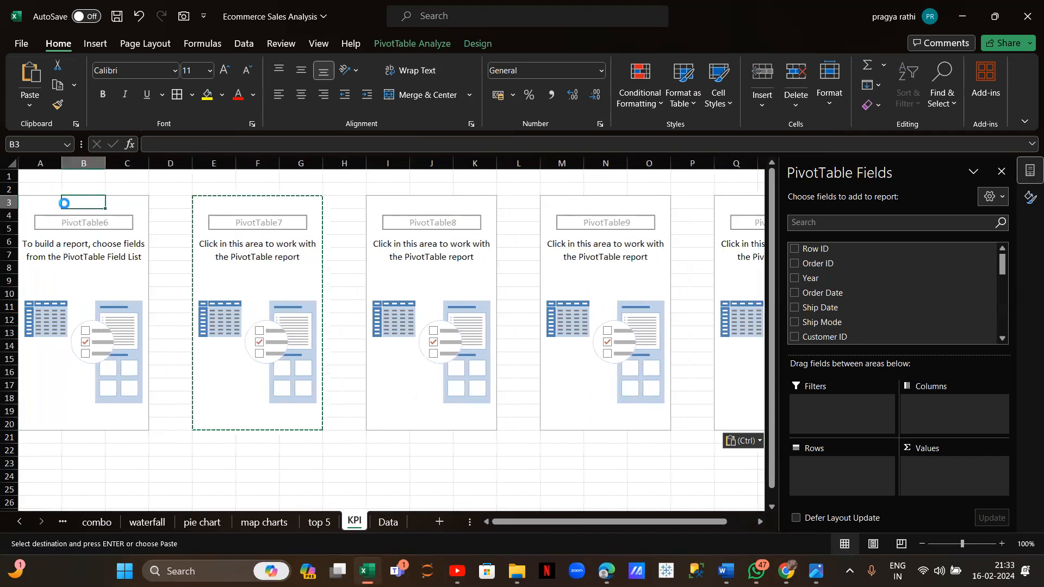
pyautogui.click(34, 202)
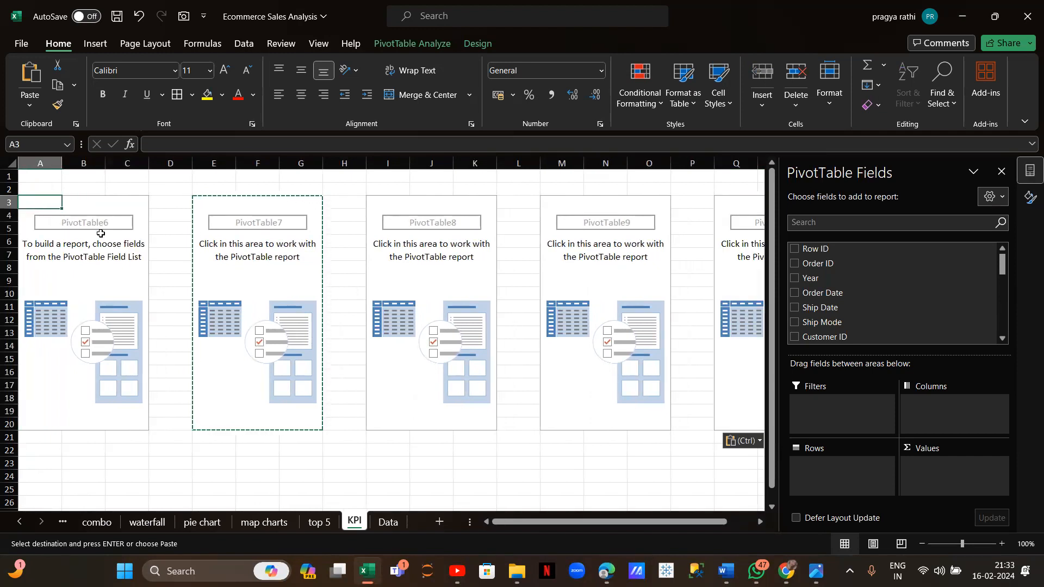
pyautogui.click(232, 254)
pyautogui.press('Escape')
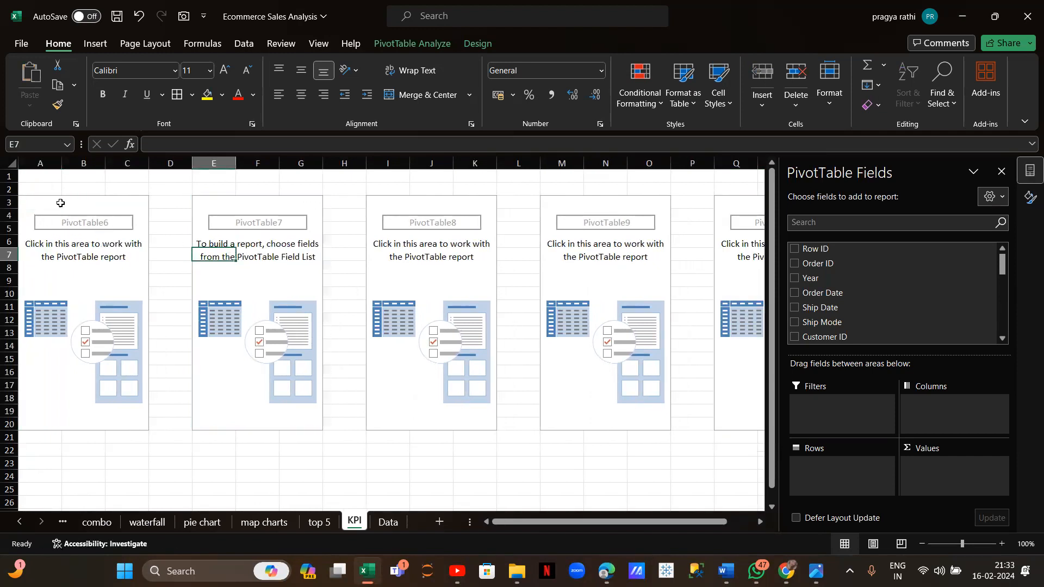
# Set up the PivotTable at A3 with Months (Order Date) as rows and the sum of Sales as values
pyautogui.click(40, 202)
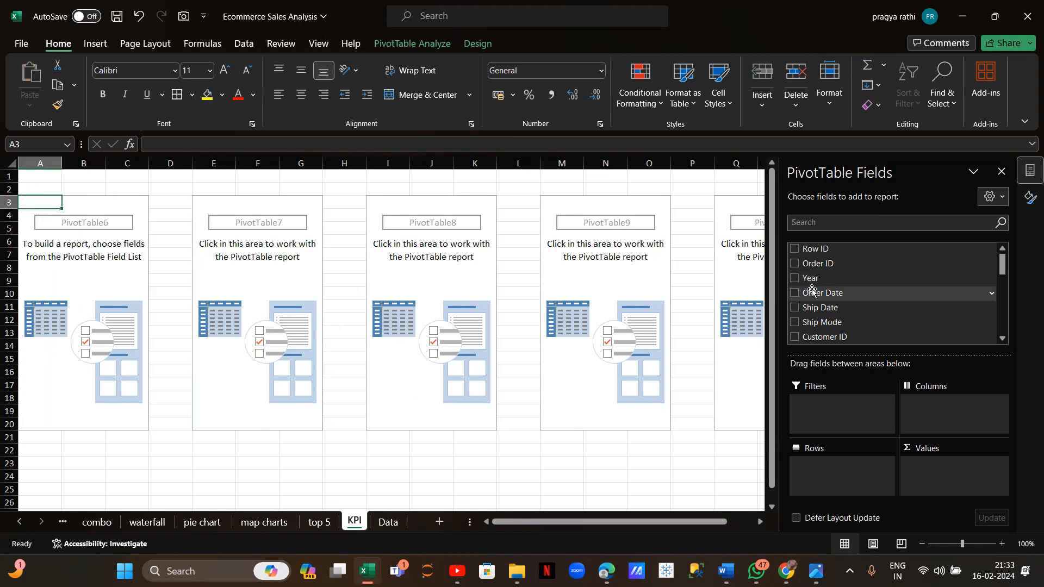
pyautogui.scroll(-3, 812, 290)
pyautogui.scroll(-2, 812, 289)
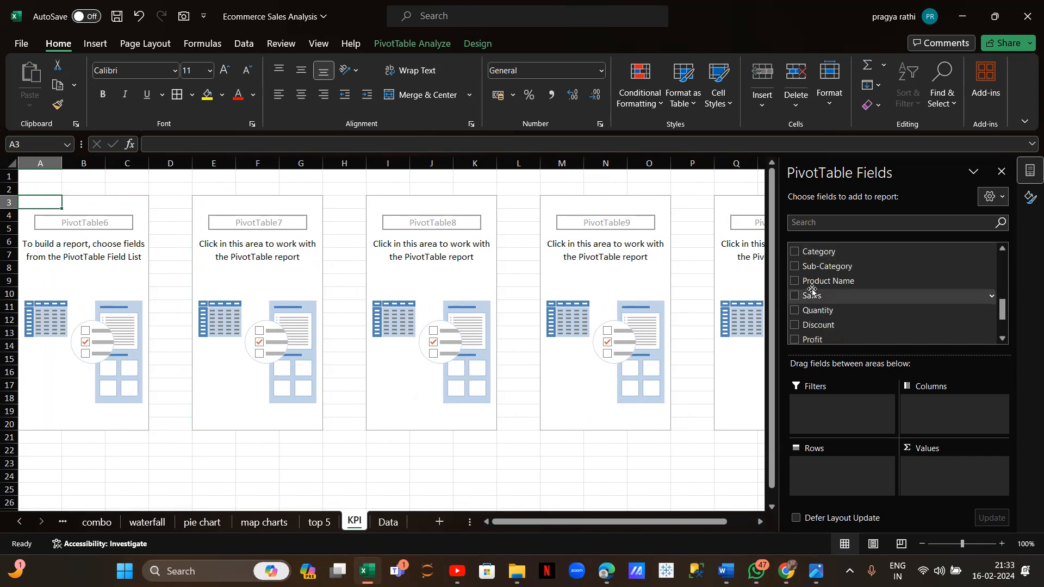
pyautogui.scroll(-2, 812, 289)
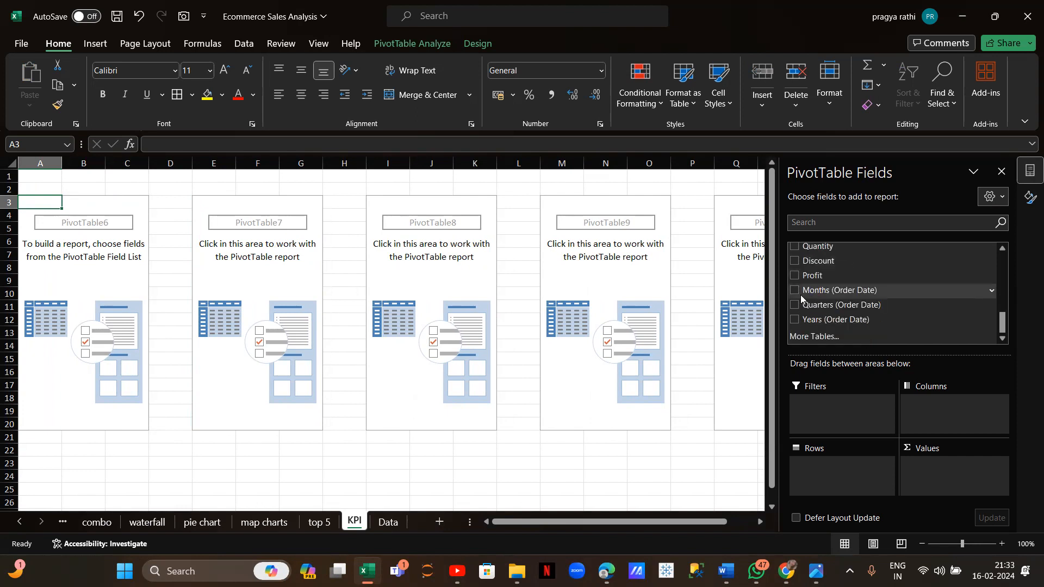
pyautogui.click(796, 292)
pyautogui.scroll(3, 840, 291)
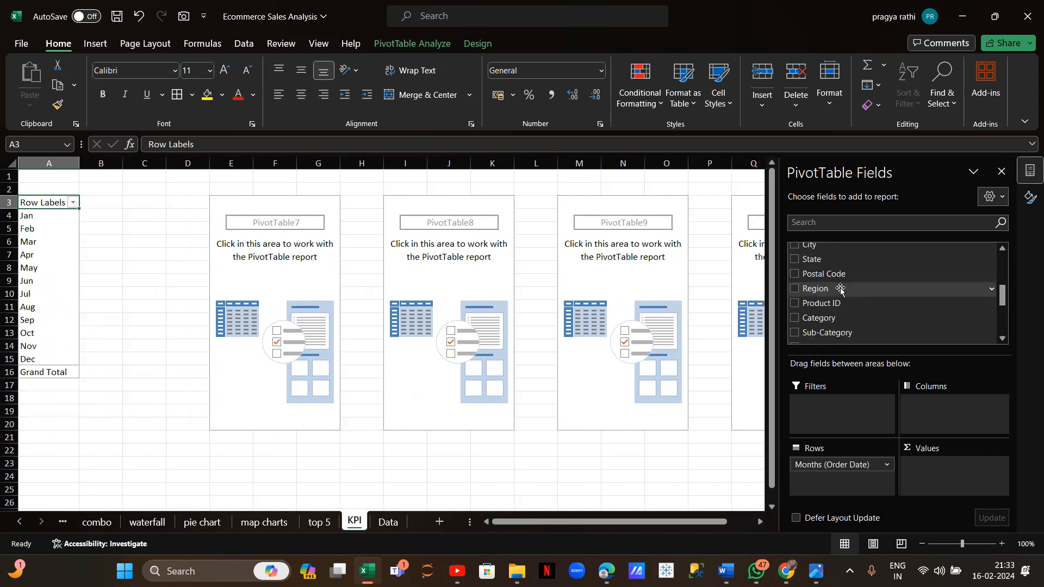
pyautogui.scroll(4, 859, 290)
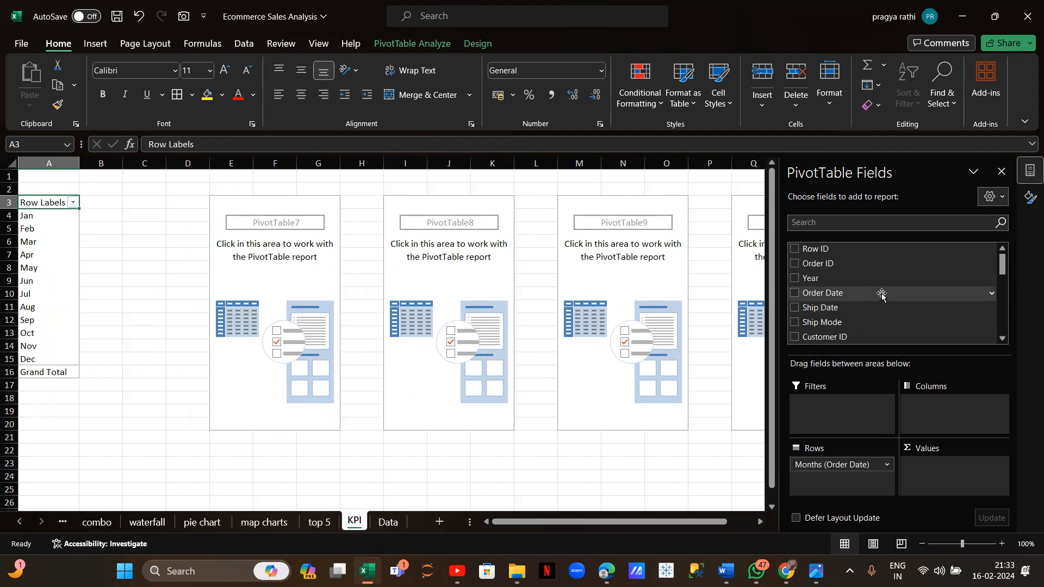
pyautogui.scroll(-1, 847, 306)
pyautogui.scroll(-2, 847, 306)
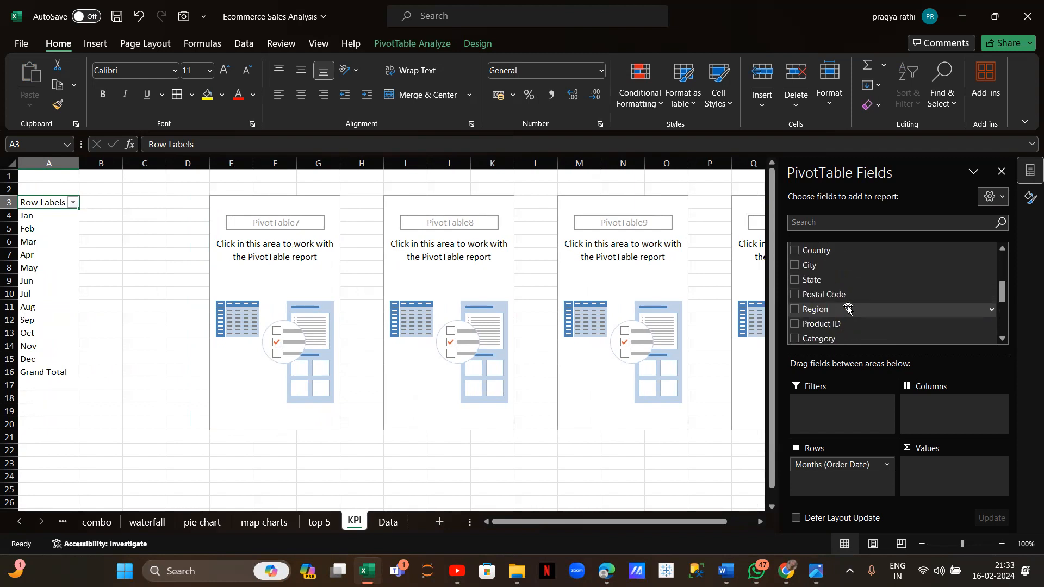
pyautogui.scroll(-2, 824, 305)
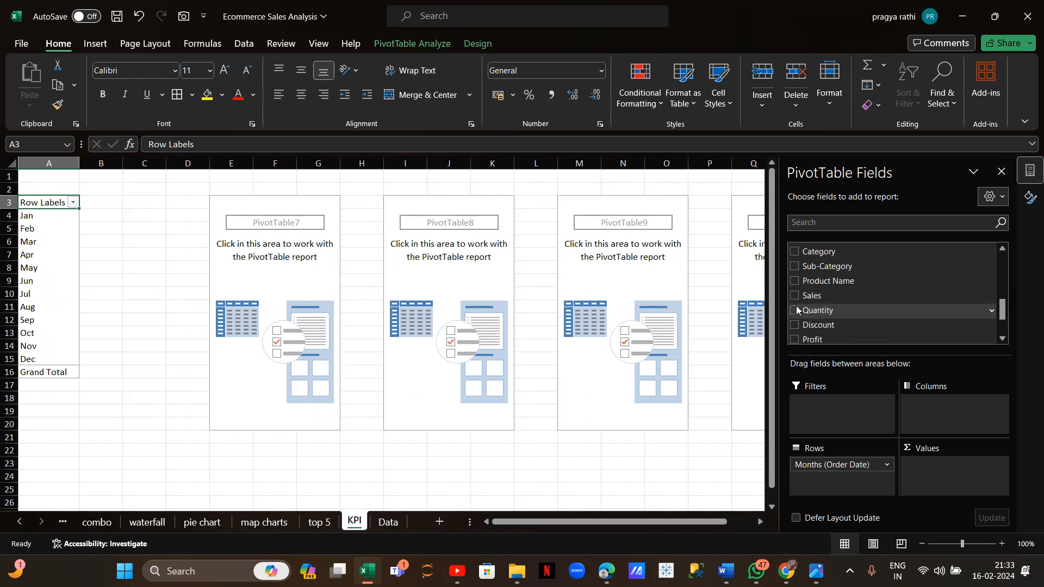
pyautogui.click(812, 296)
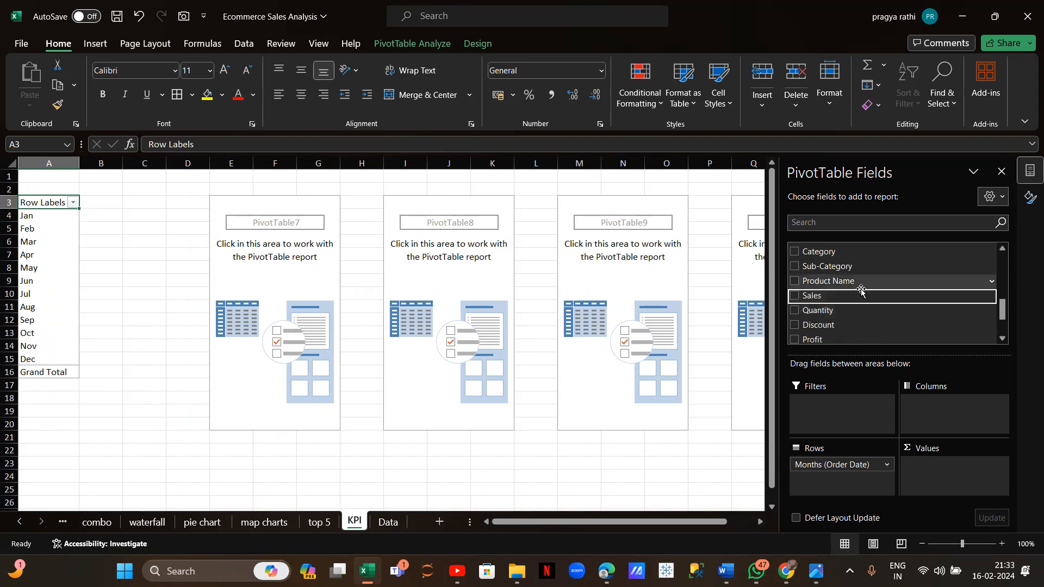
pyautogui.click(792, 297)
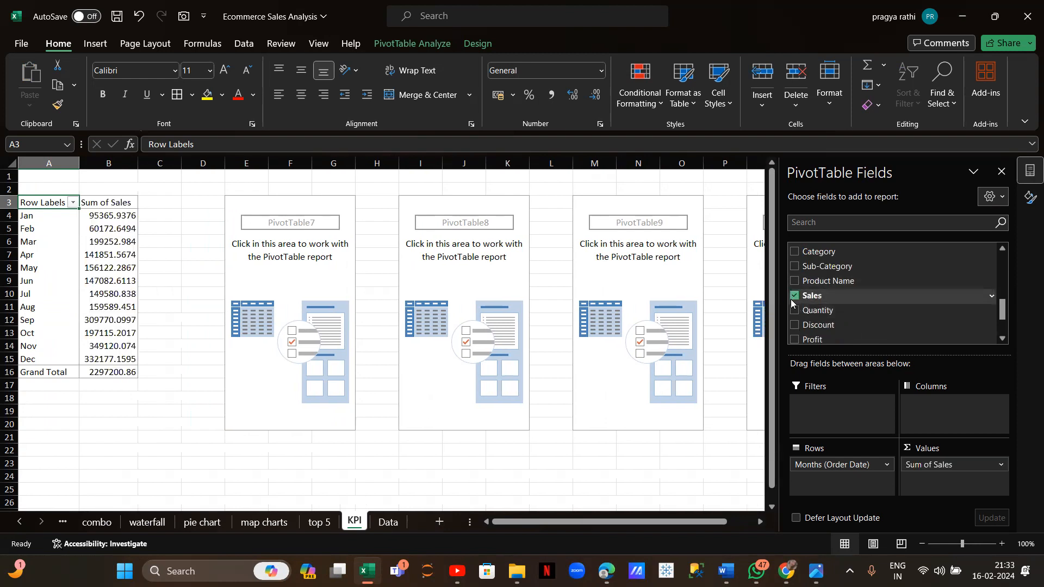
# Set up the PivotTable at E3 with Months (Order Date) as rows and the sum of Profit as values
pyautogui.click(234, 215)
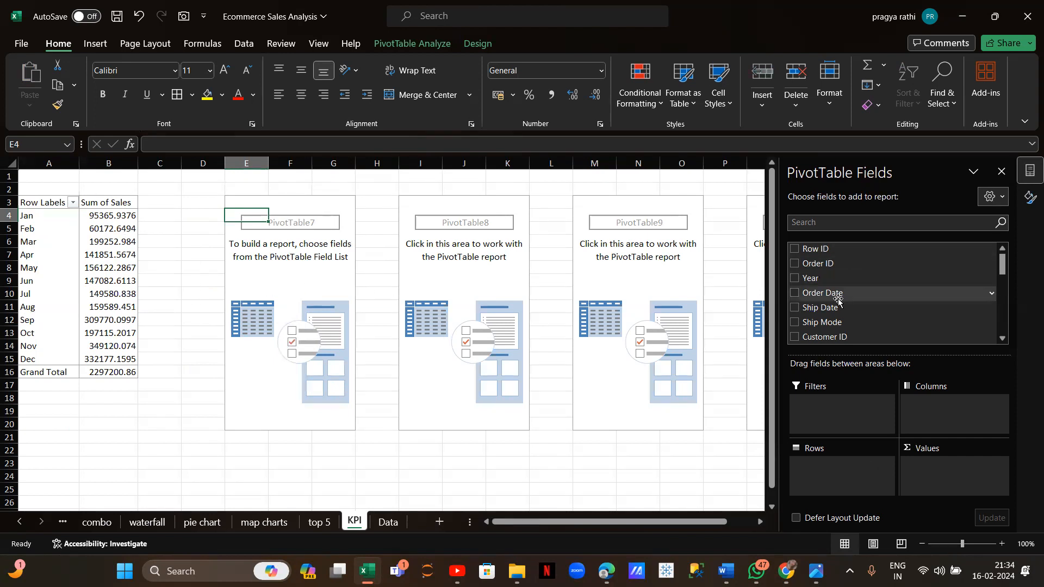
pyautogui.scroll(-3, 837, 301)
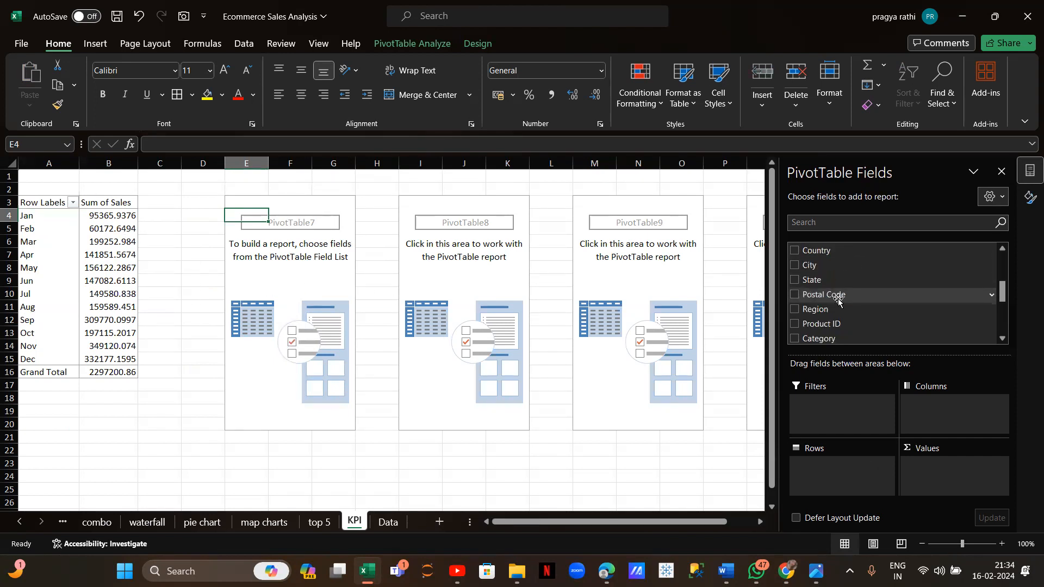
pyautogui.scroll(2, 838, 300)
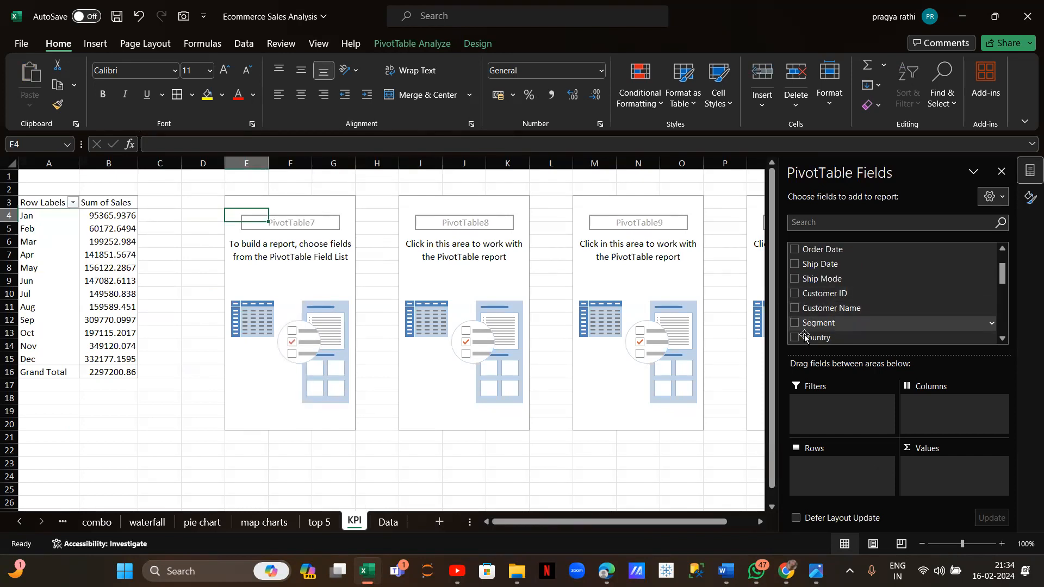
pyautogui.scroll(-2, 842, 290)
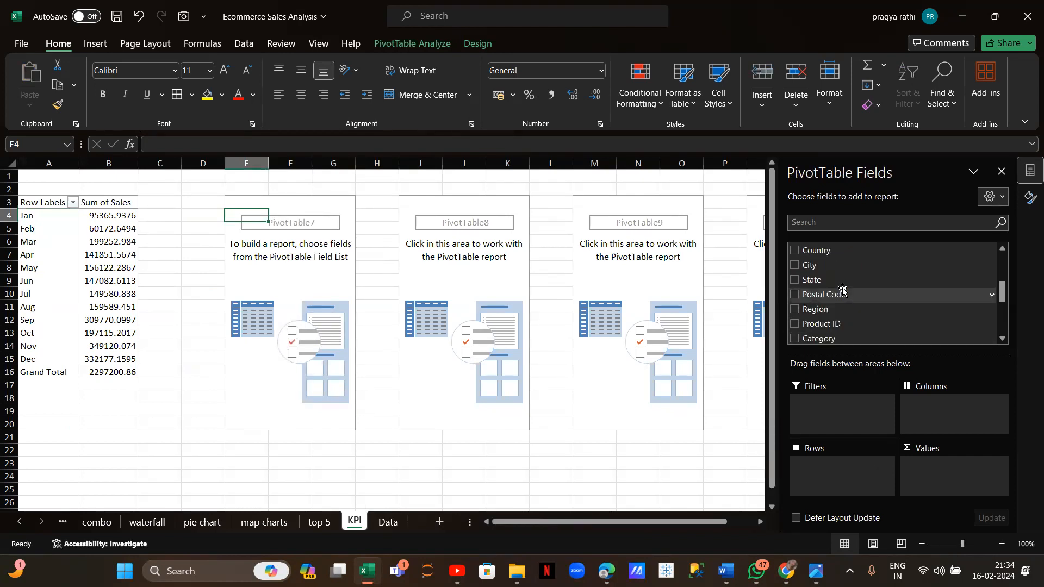
pyautogui.scroll(-3, 842, 290)
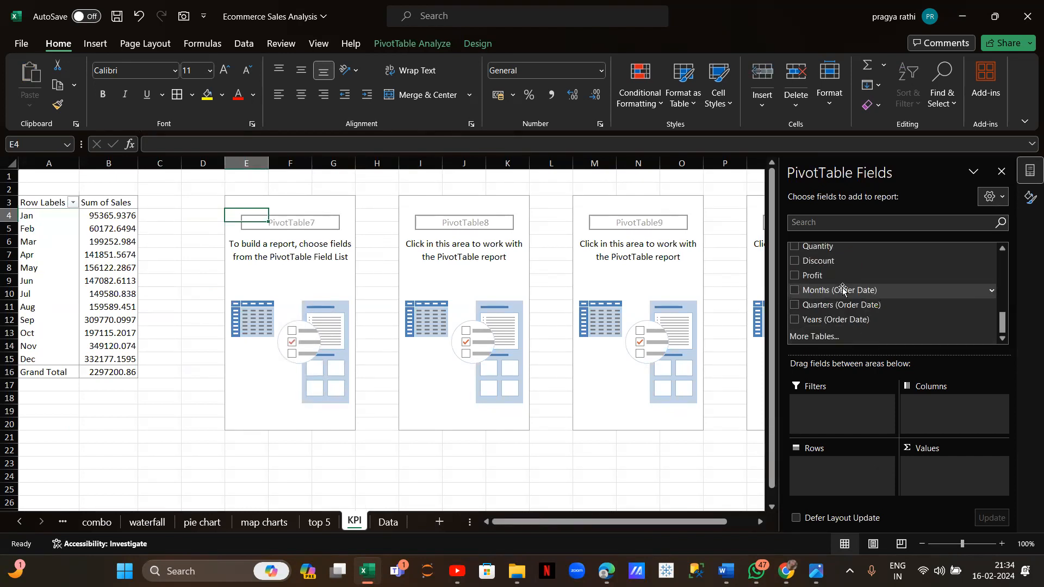
pyautogui.click(794, 292)
pyautogui.click(794, 275)
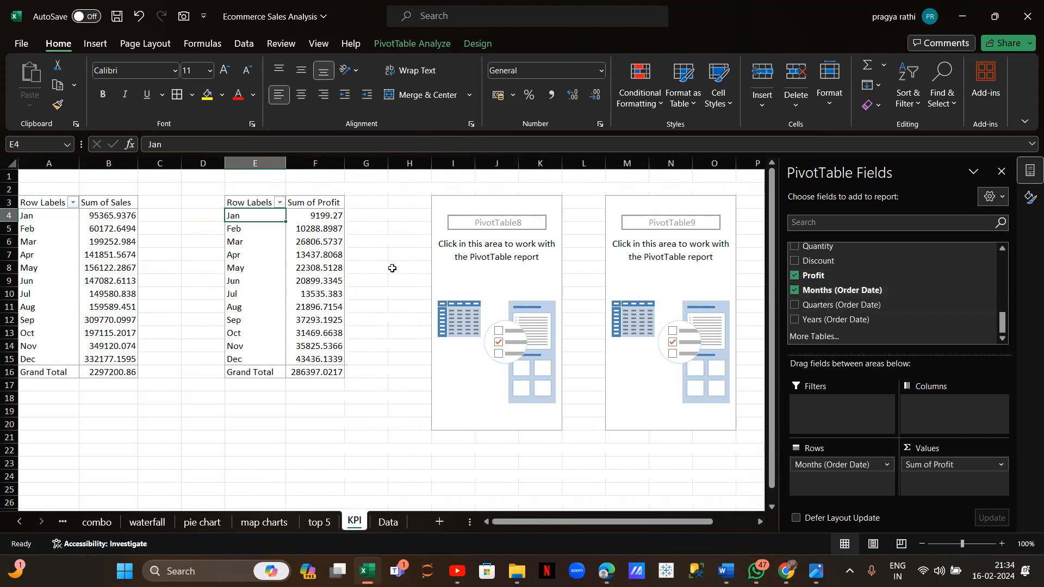
# Set up the PivotTable at I3 with Months (Order Date) as rows and the sum of Quantity as values
pyautogui.click(440, 213)
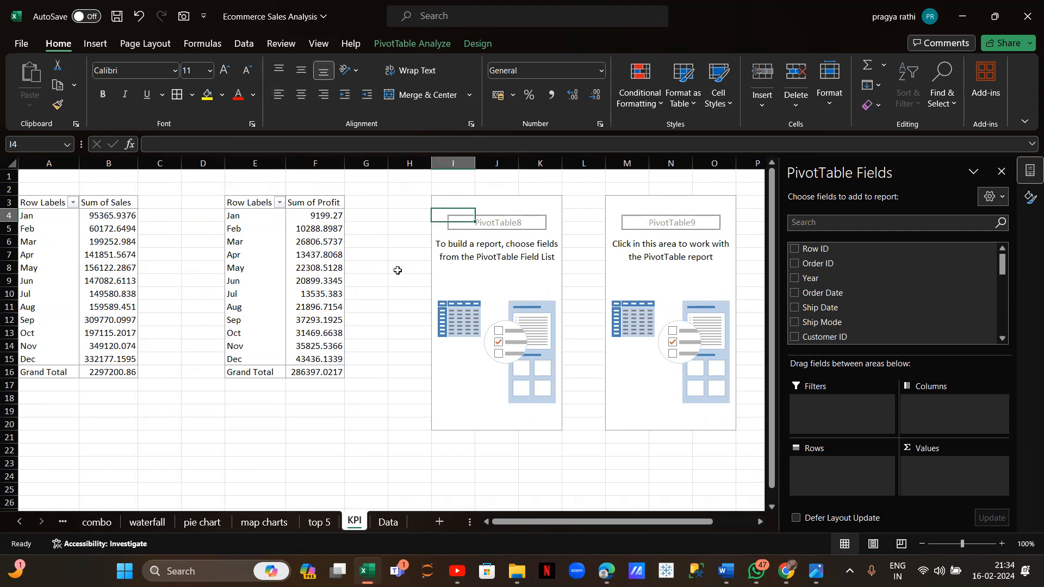
pyautogui.hscroll(2, 418, 294)
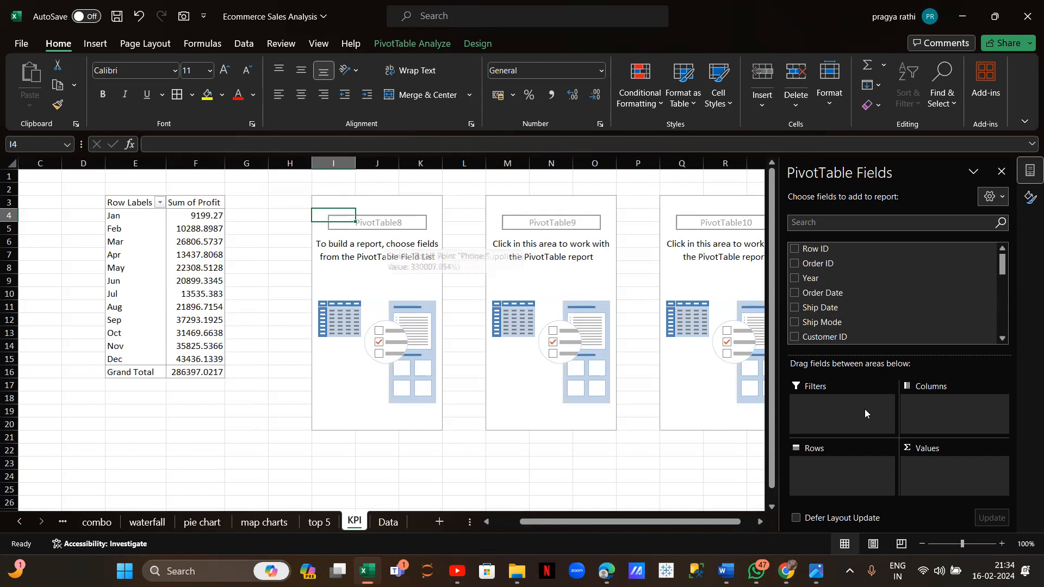
pyautogui.scroll(-5, 863, 331)
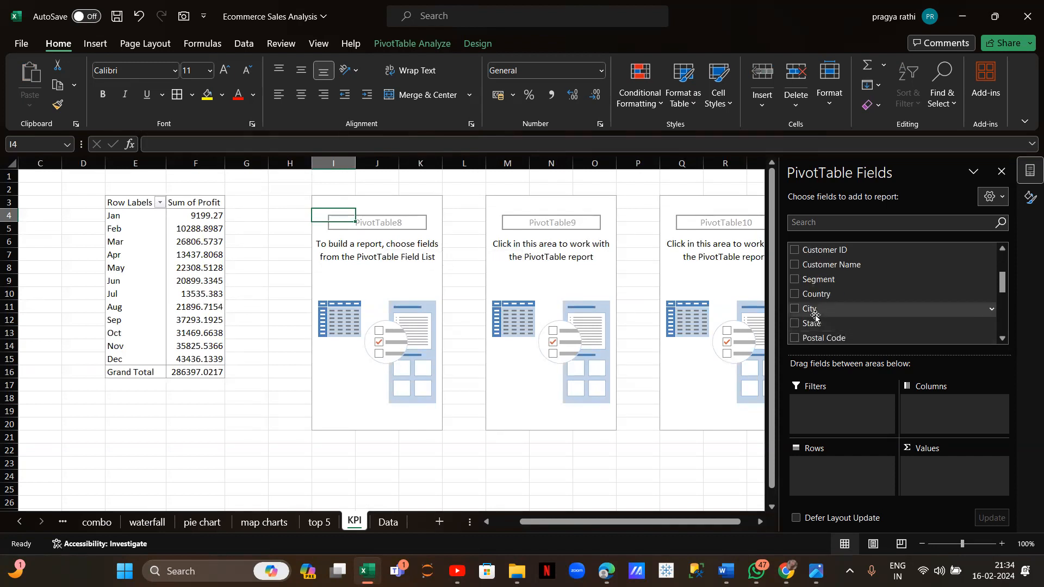
pyautogui.scroll(-1, 823, 295)
pyautogui.click(794, 310)
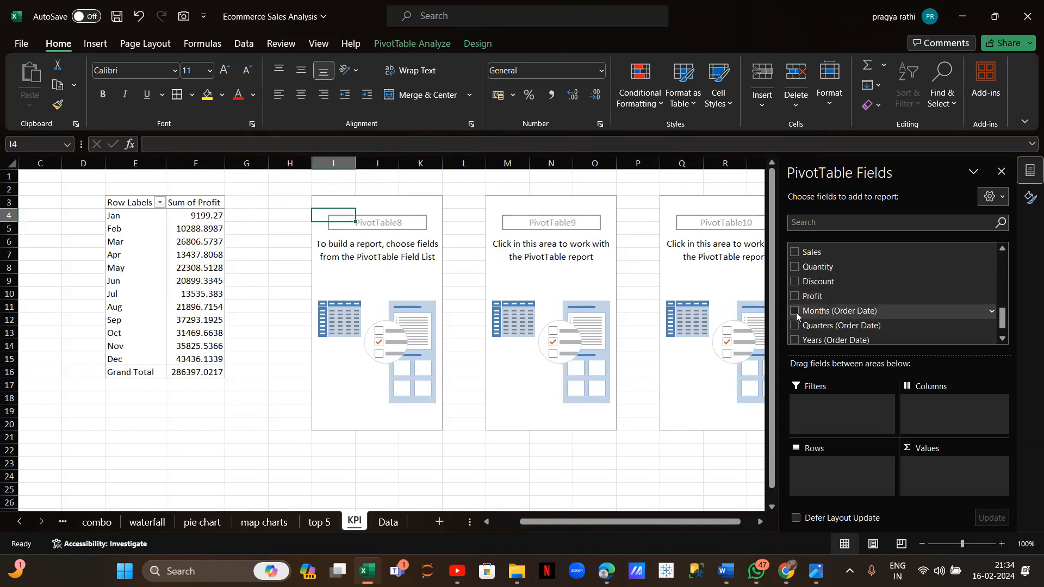
pyautogui.click(794, 266)
# Set up the PivotTable at M3 with Months (Order Date) as rows and the count of Order ID as values
pyautogui.hscroll(3, 412, 402)
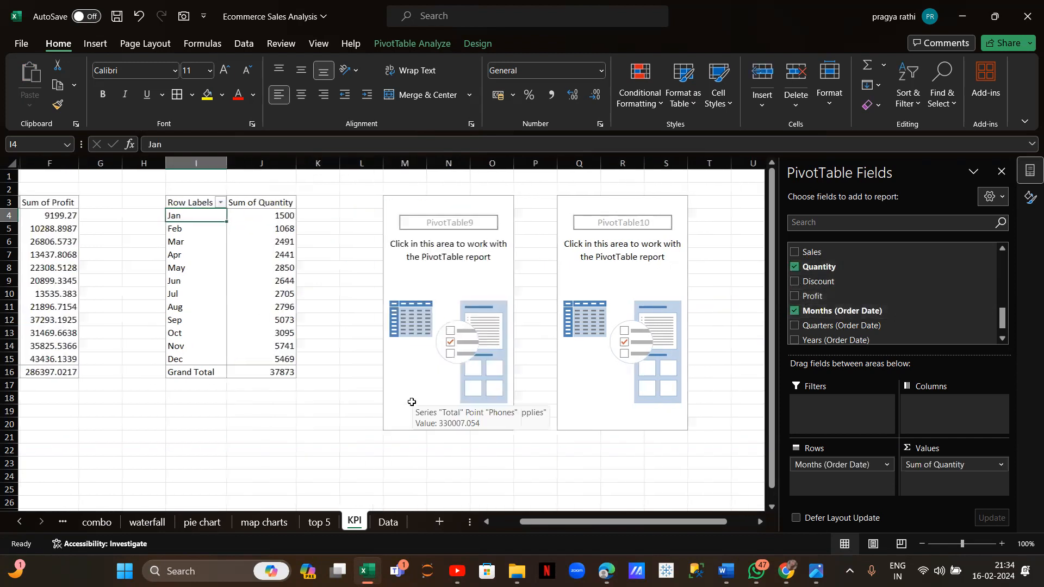
pyautogui.click(409, 203)
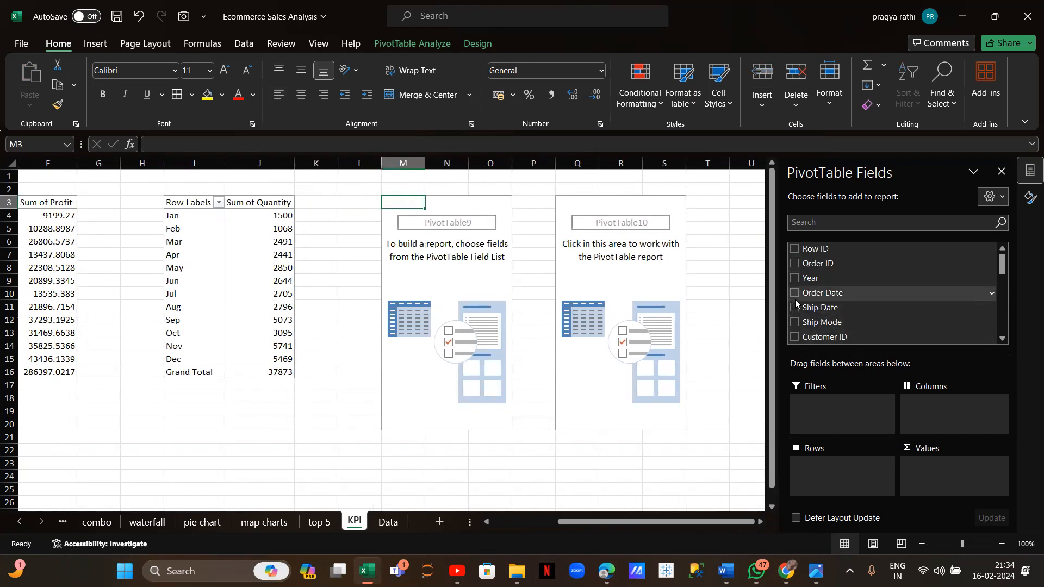
pyautogui.scroll(-7, 796, 303)
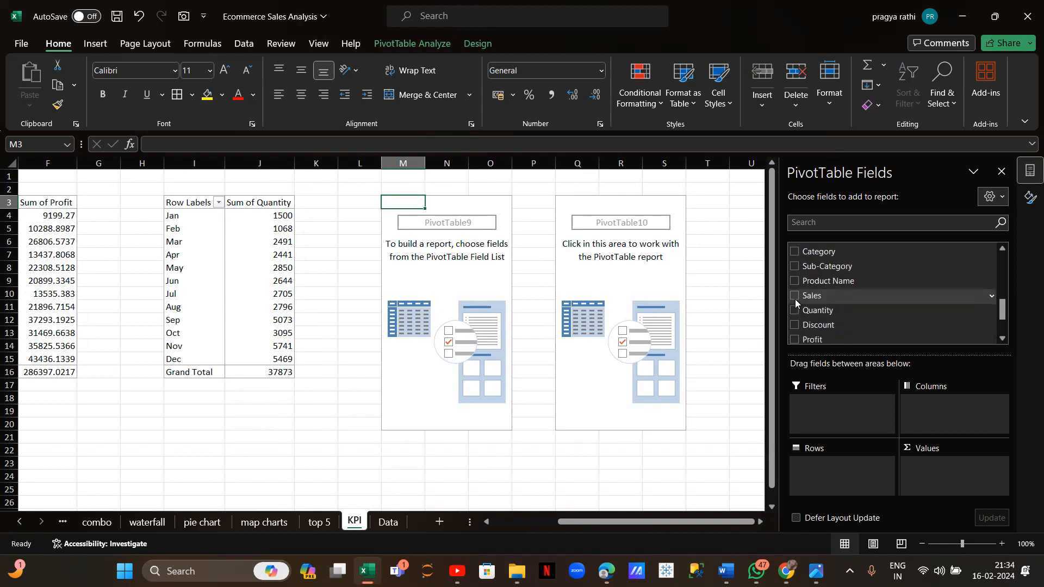
pyautogui.click(794, 290)
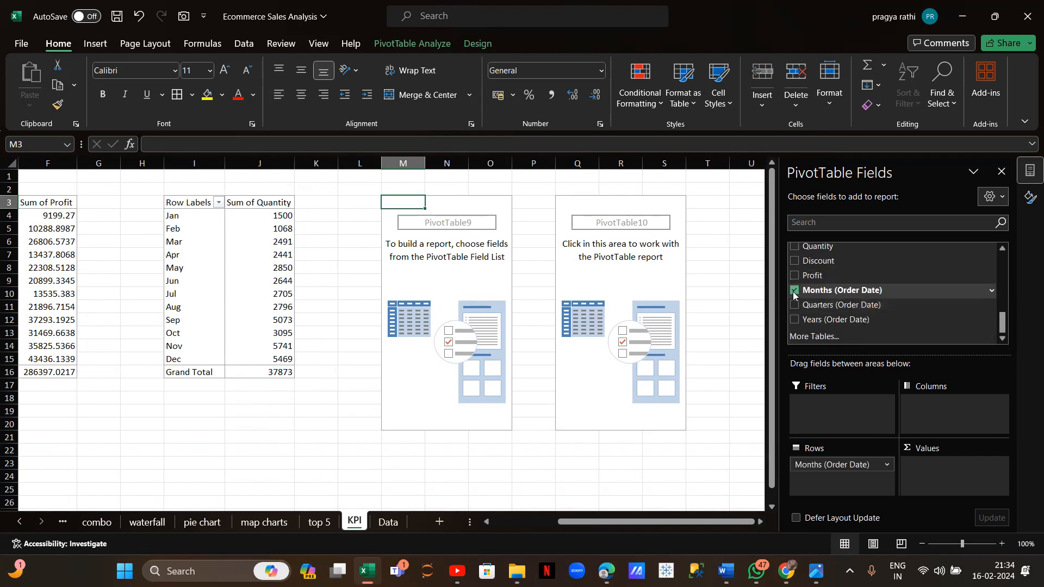
pyautogui.moveTo(796, 264); pyautogui.dragTo(940, 489)
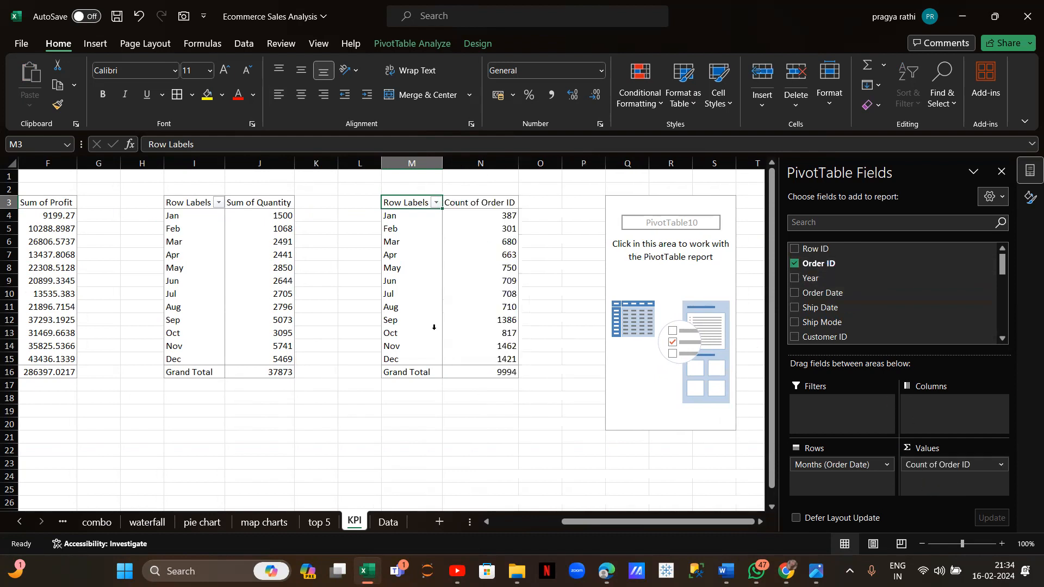
pyautogui.hscroll(6, 425, 298)
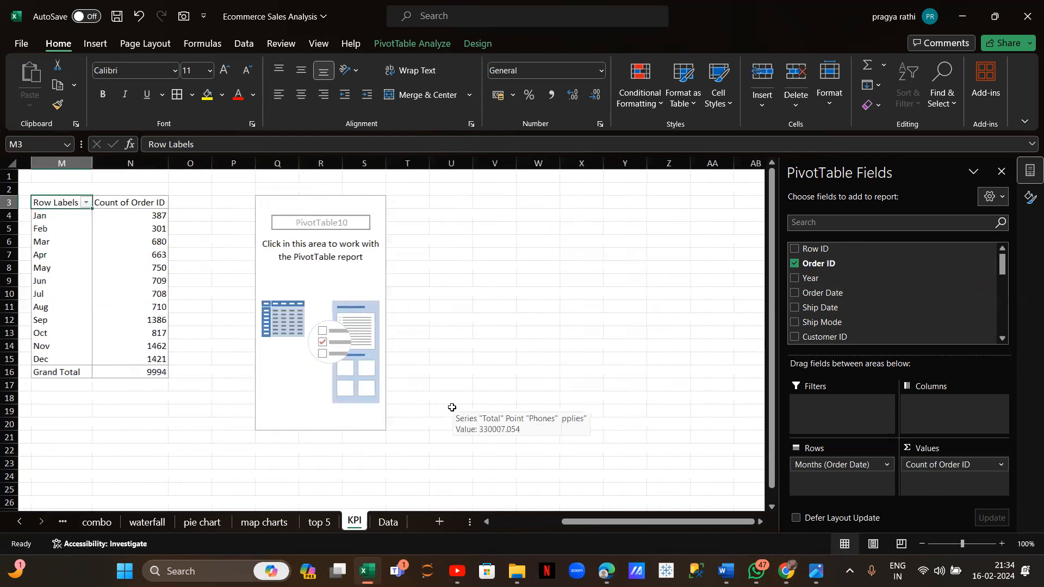
pyautogui.click(259, 212)
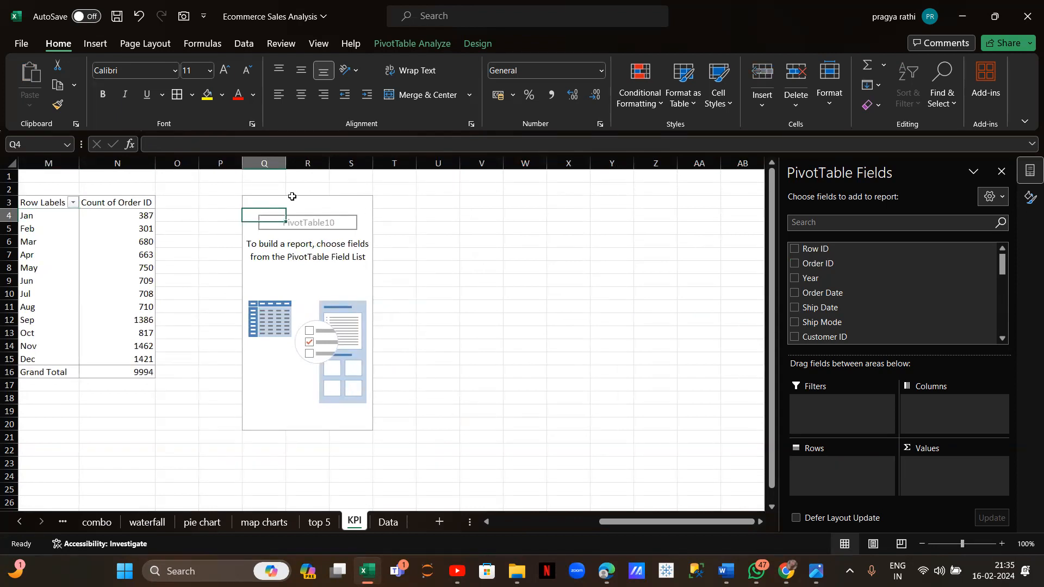
pyautogui.hscroll(-10, 291, 194)
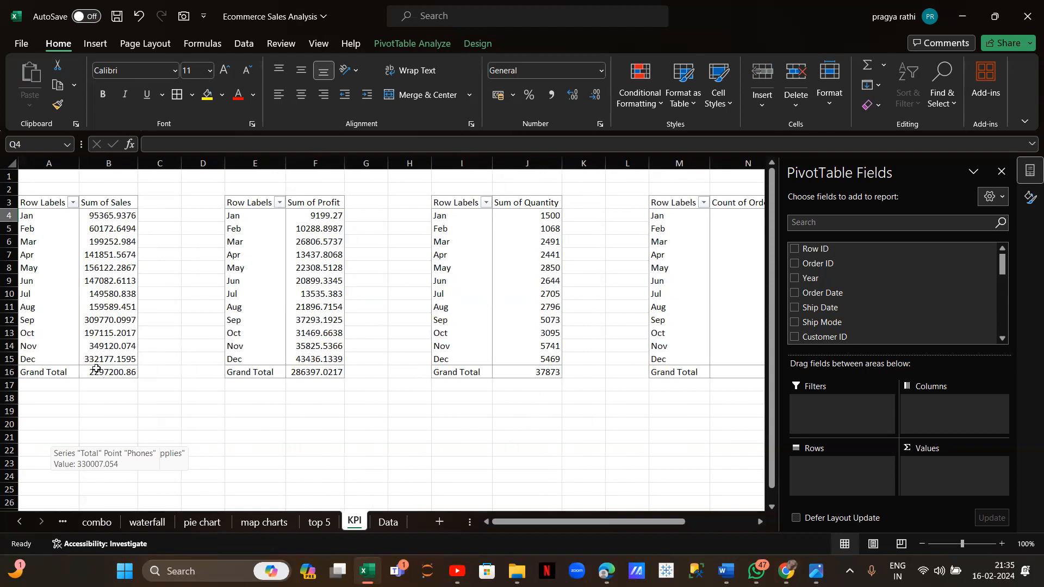
# Insert a line sparkline of the monthly sales in B4:B15 into cell B19 and make row 19 taller
pyautogui.click(94, 216)
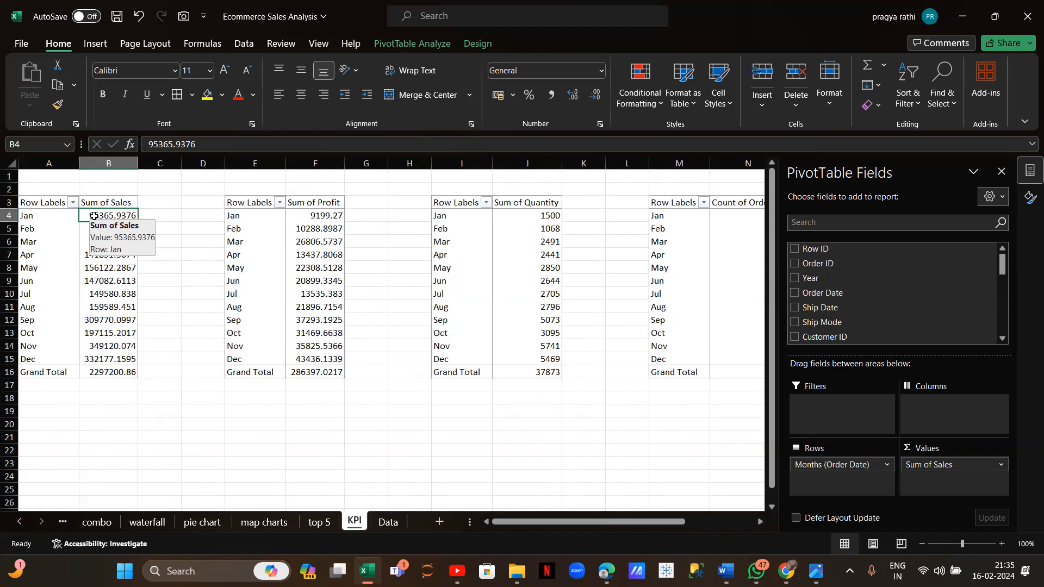
pyautogui.moveTo(94, 215); pyautogui.dragTo(107, 354)
pyautogui.click(95, 44)
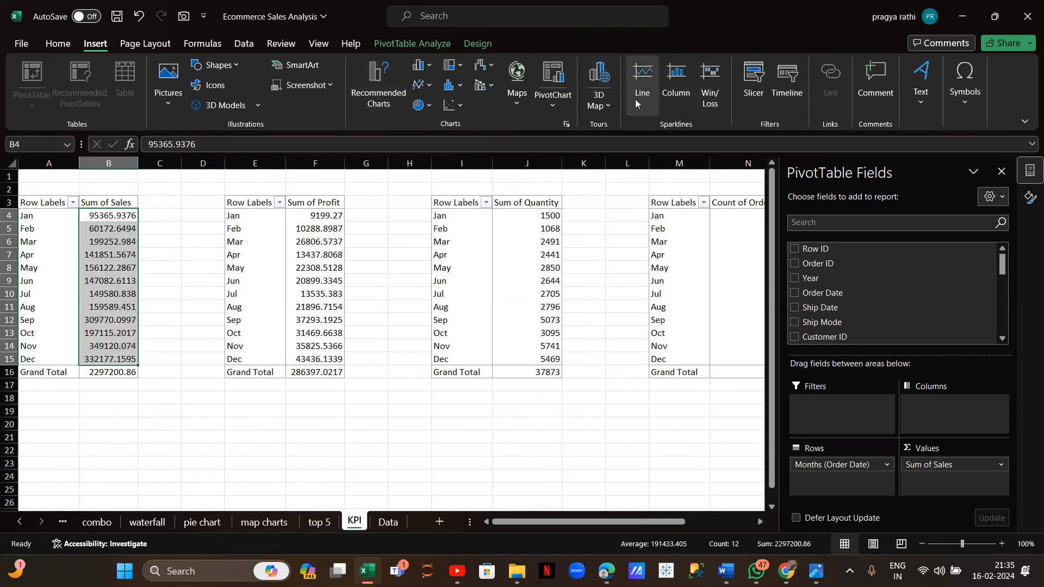
pyautogui.click(645, 99)
pyautogui.click(103, 412)
pyautogui.click(325, 298)
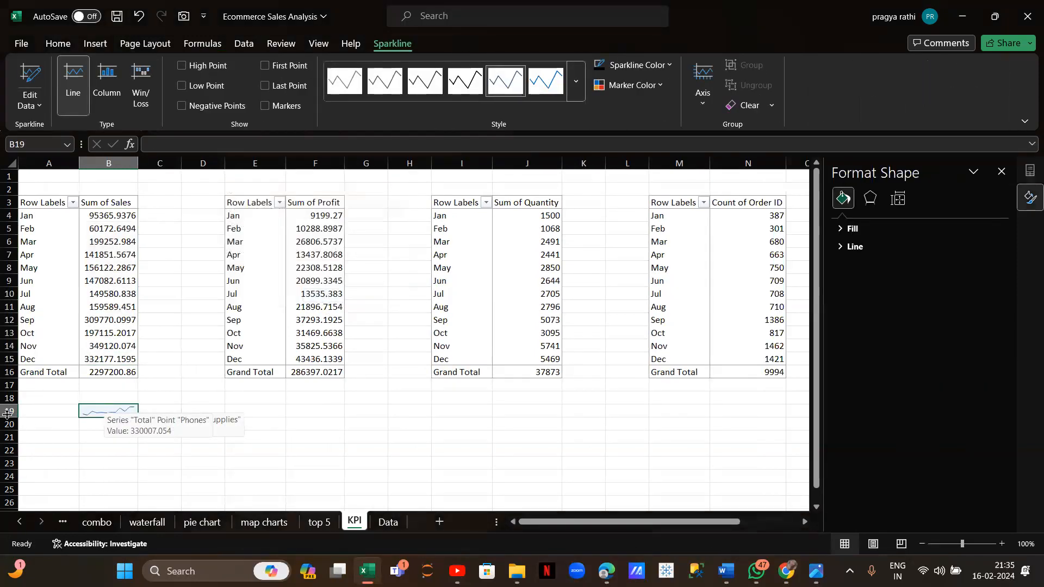
pyautogui.moveTo(6, 417); pyautogui.dragTo(7, 438)
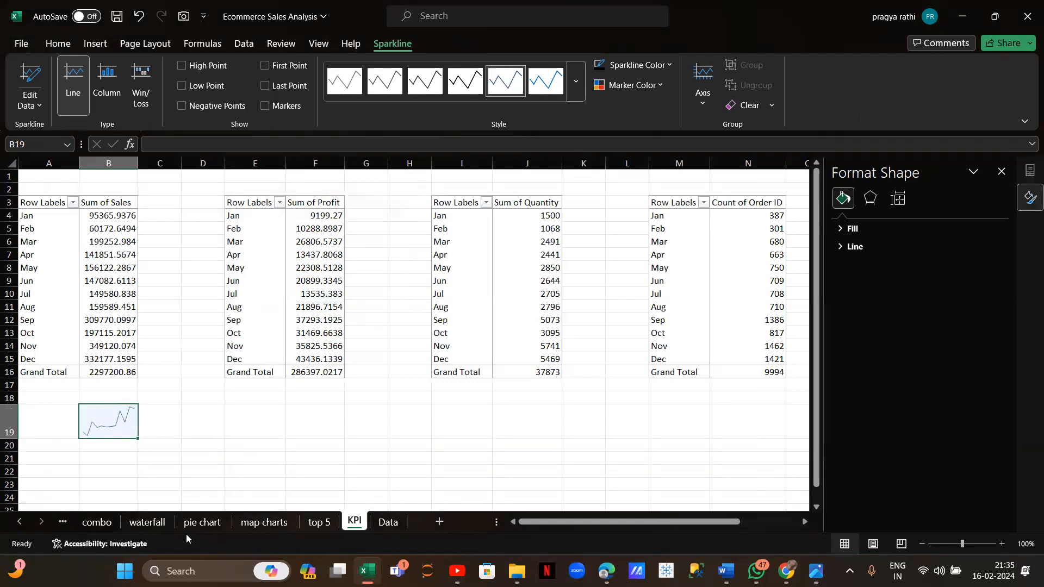
# Check the KPI line charts on the dashboard 2 sheet and return to the KPI sheet
pyautogui.click(62, 521)
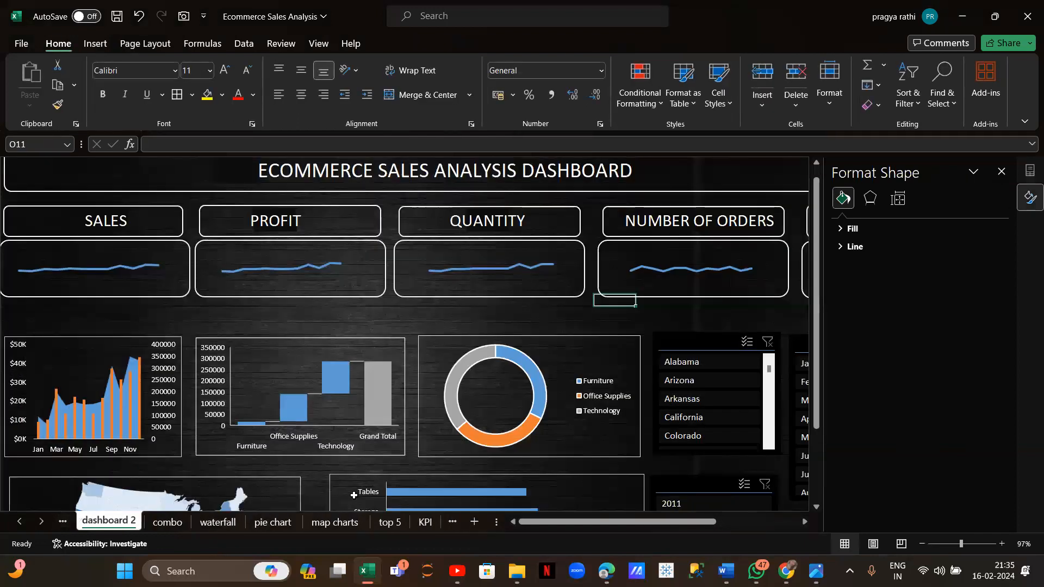
pyautogui.click(424, 523)
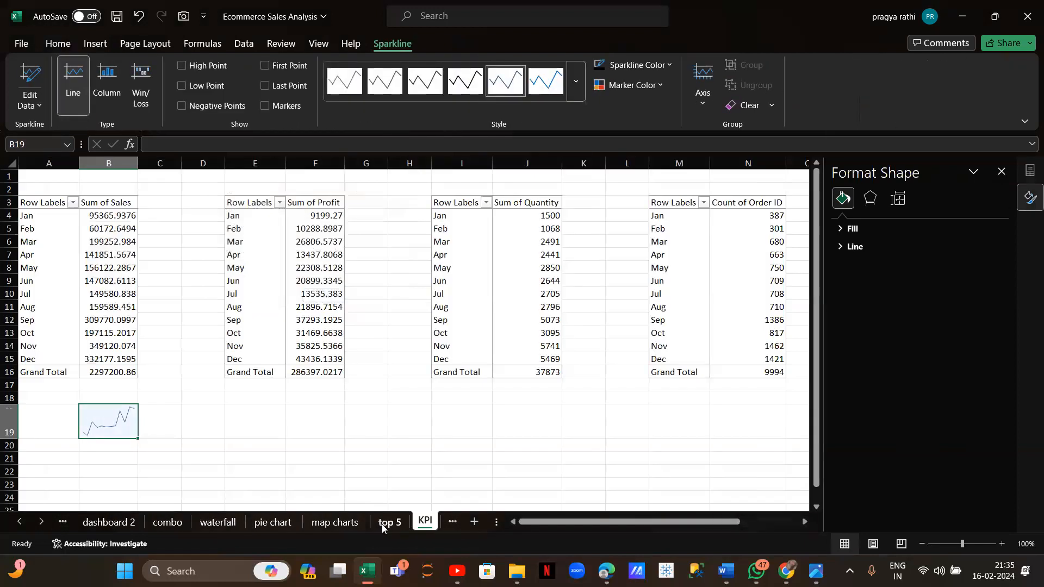
# Try to clear the sparkline in B19, and undo the row height change and the sparkline insertion
pyautogui.moveTo(109, 432)
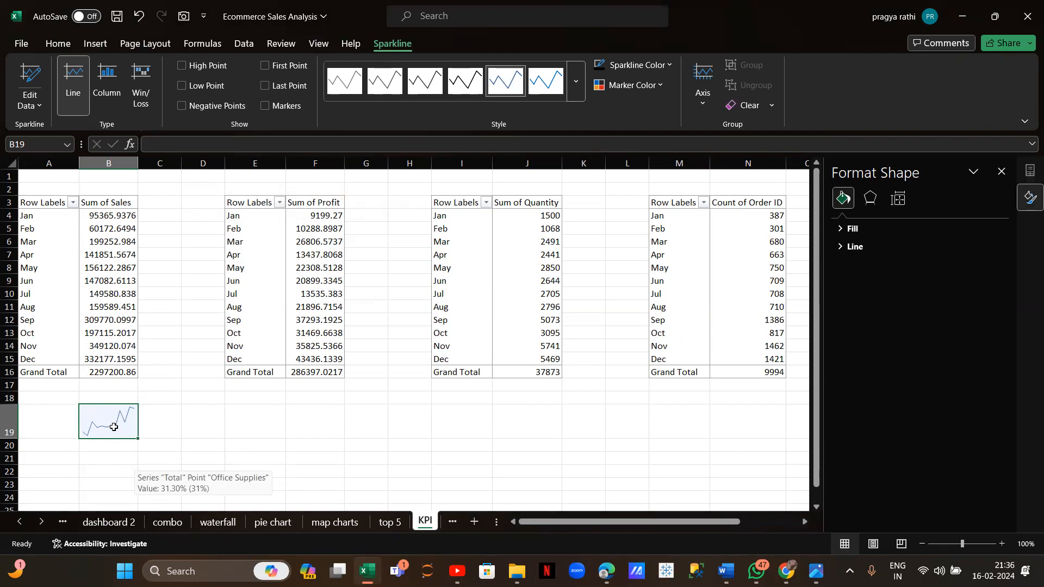
pyautogui.press('BackSpace')
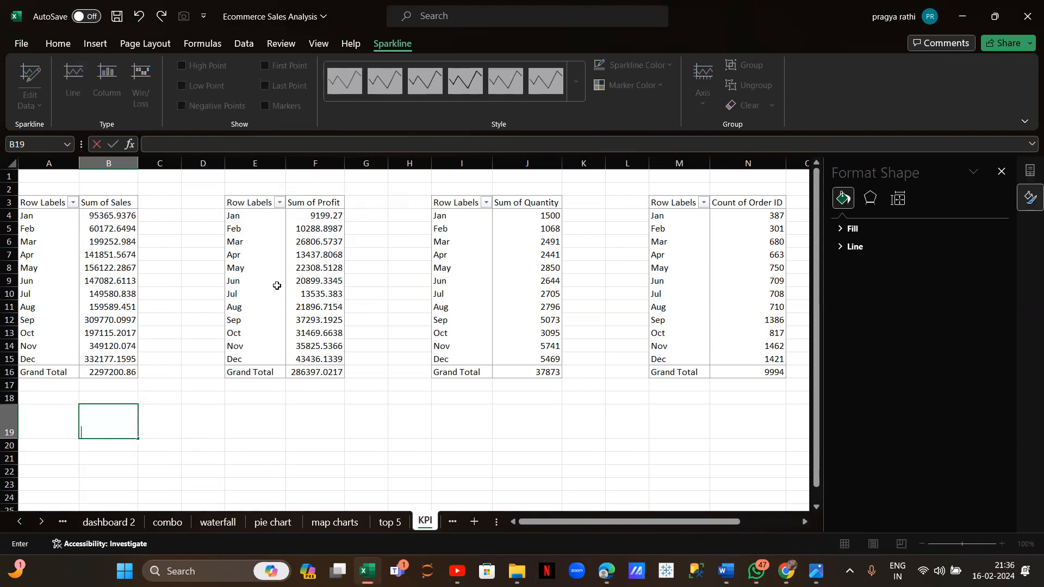
pyautogui.click(165, 426)
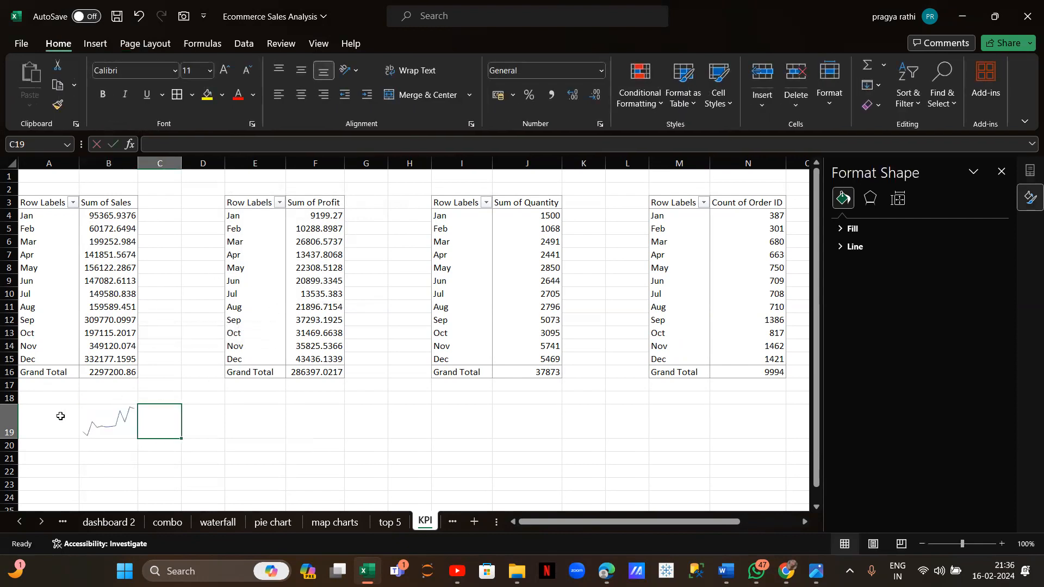
pyautogui.hotkey('ctrl', 'z')
pyautogui.hotkey('ctrl', 'z')
pyautogui.hotkey('ctrl', 'z')
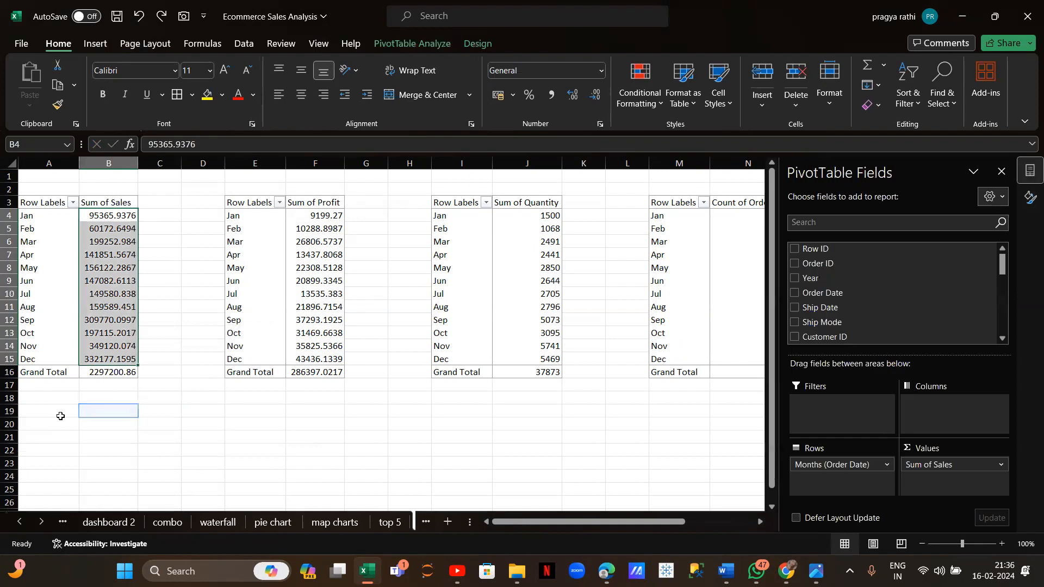
pyautogui.click(92, 410)
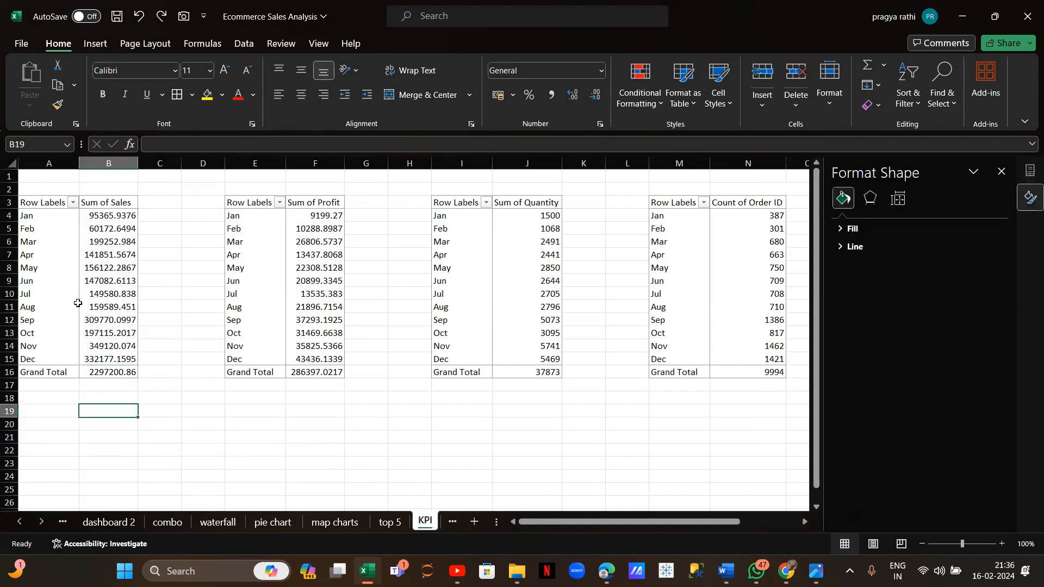
# Insert a Line PivotChart from the monthly Sum of Sales PivotTable and move it to the sheet's column A edge
pyautogui.click(71, 268)
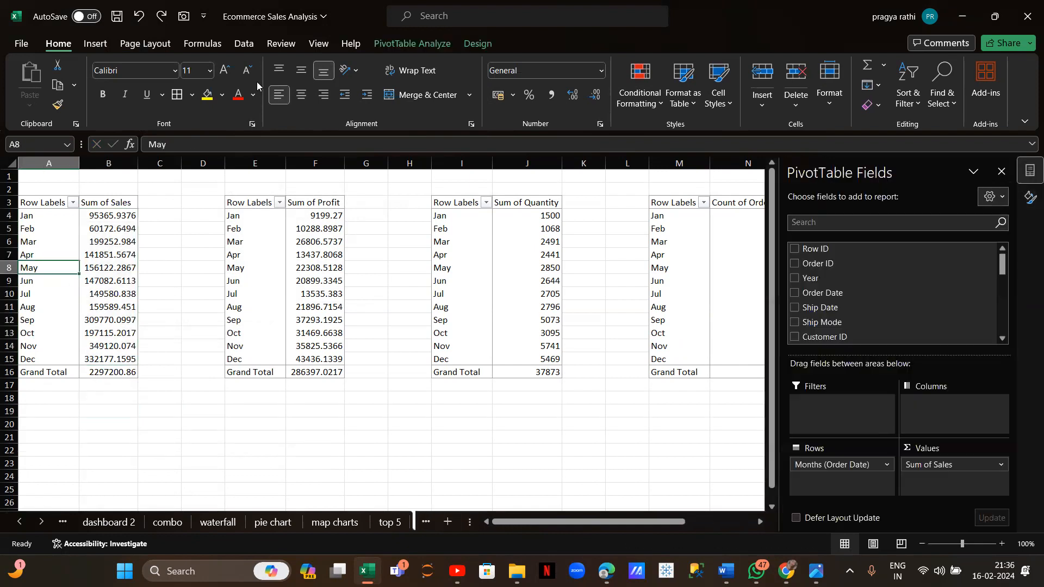
pyautogui.click(423, 38)
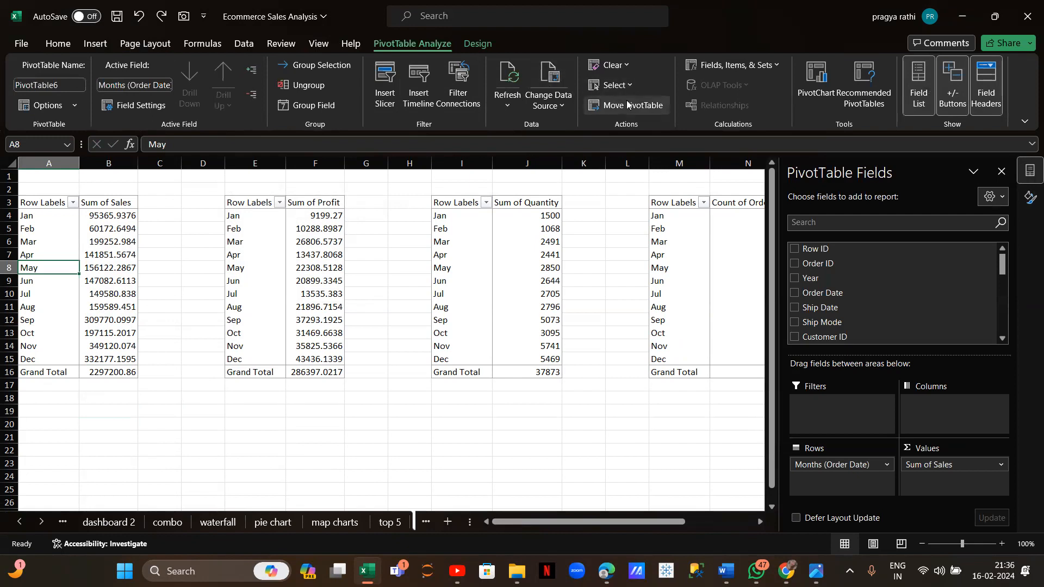
pyautogui.click(815, 79)
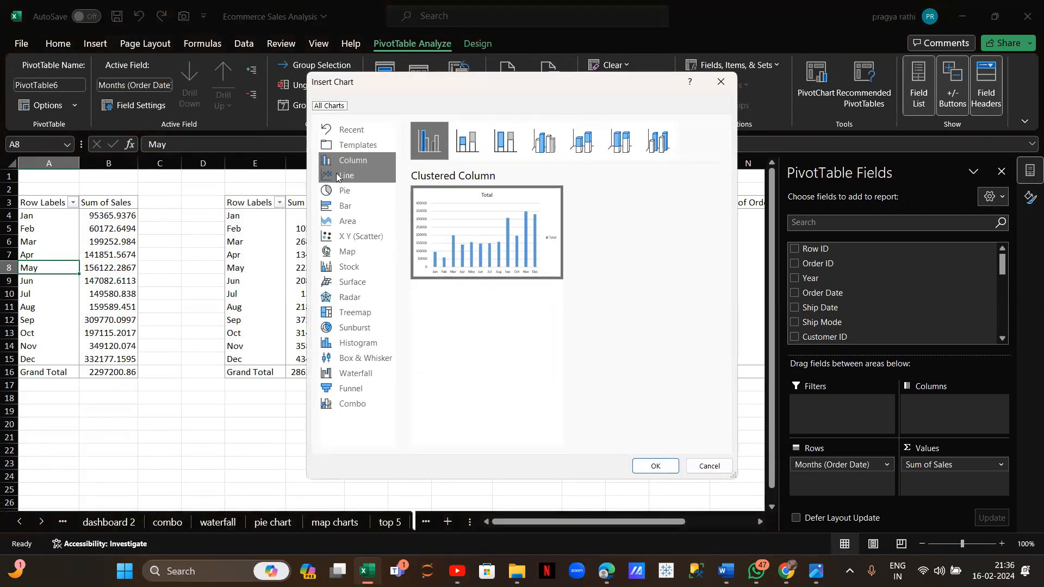
pyautogui.click(337, 177)
pyautogui.moveTo(440, 230)
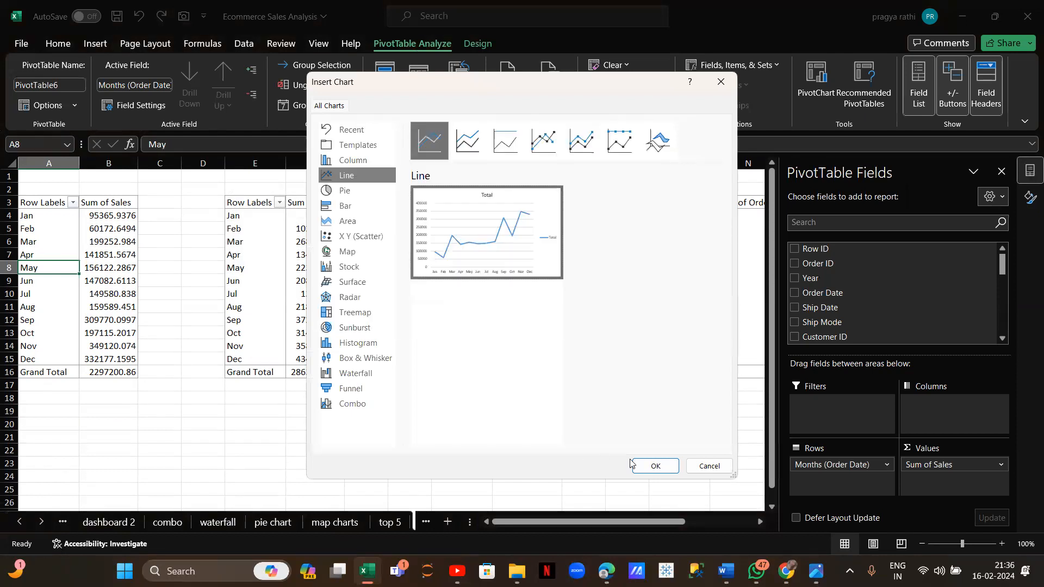
pyautogui.click(655, 466)
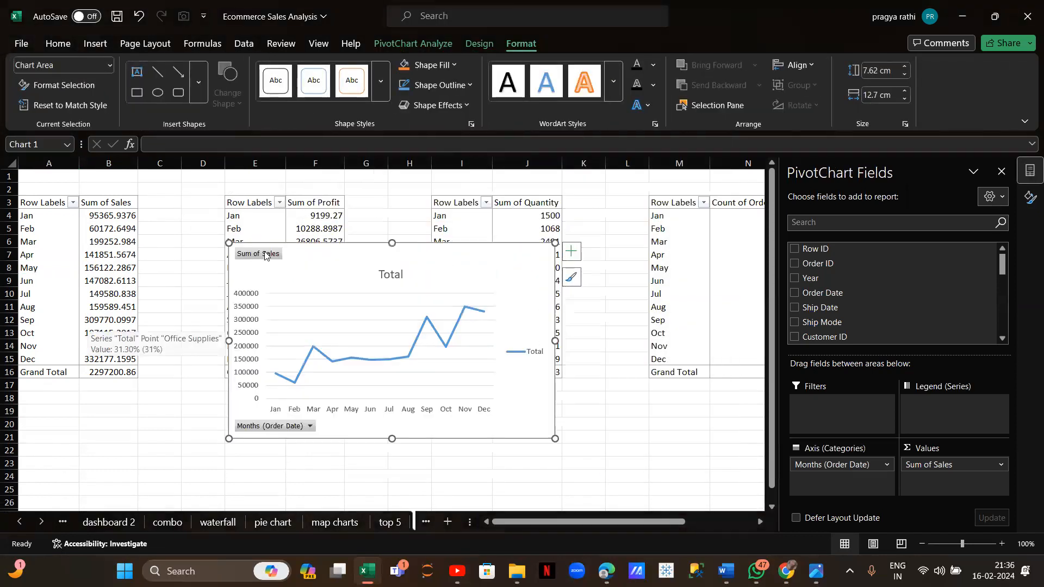
pyautogui.moveTo(409, 253); pyautogui.dragTo(198, 256)
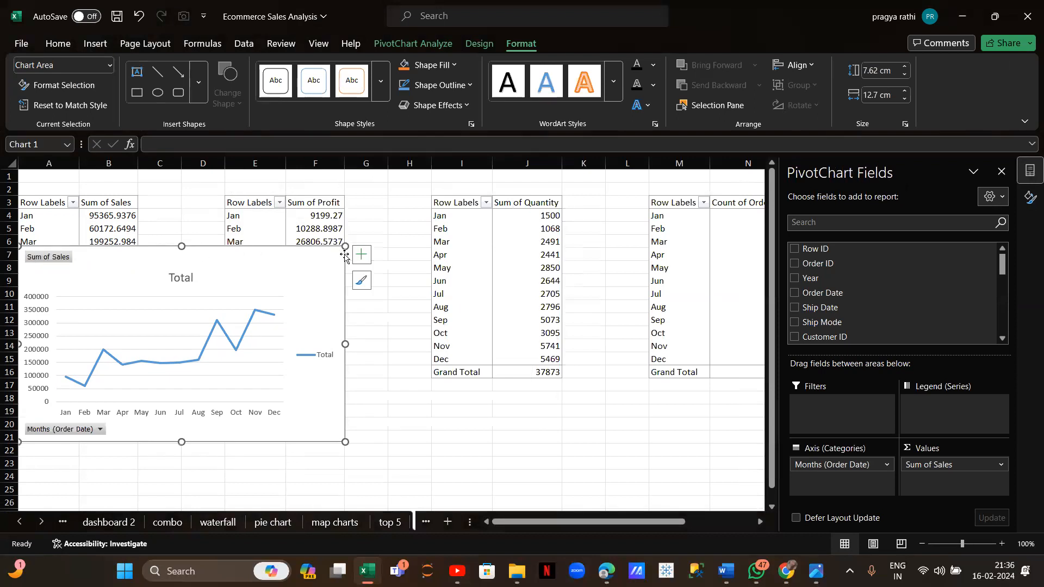
# Remove the axes, chart title, gridlines and legend from the sales PivotChart
pyautogui.click(362, 254)
pyautogui.click(430, 275)
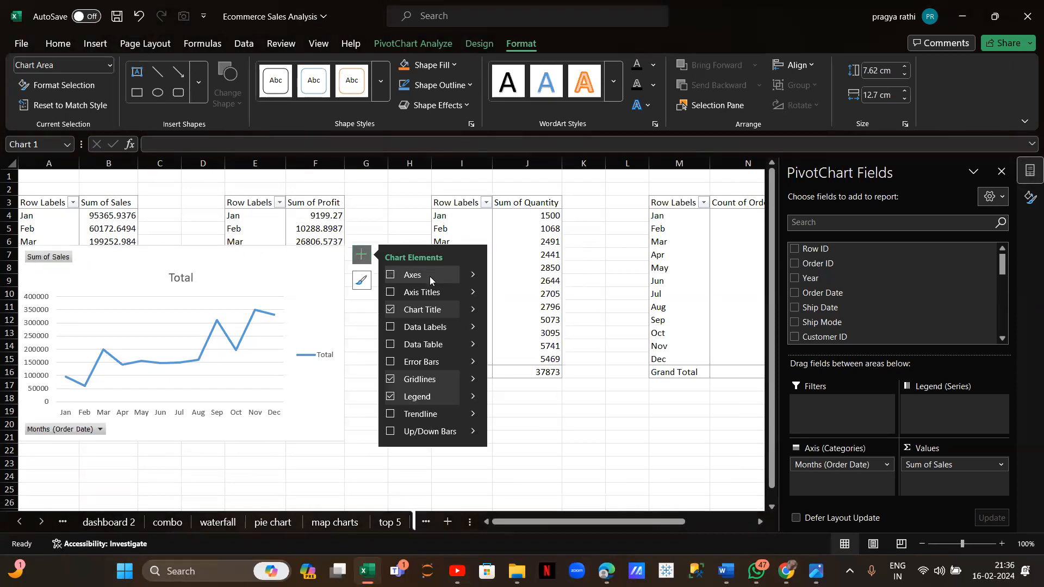
pyautogui.click(389, 310)
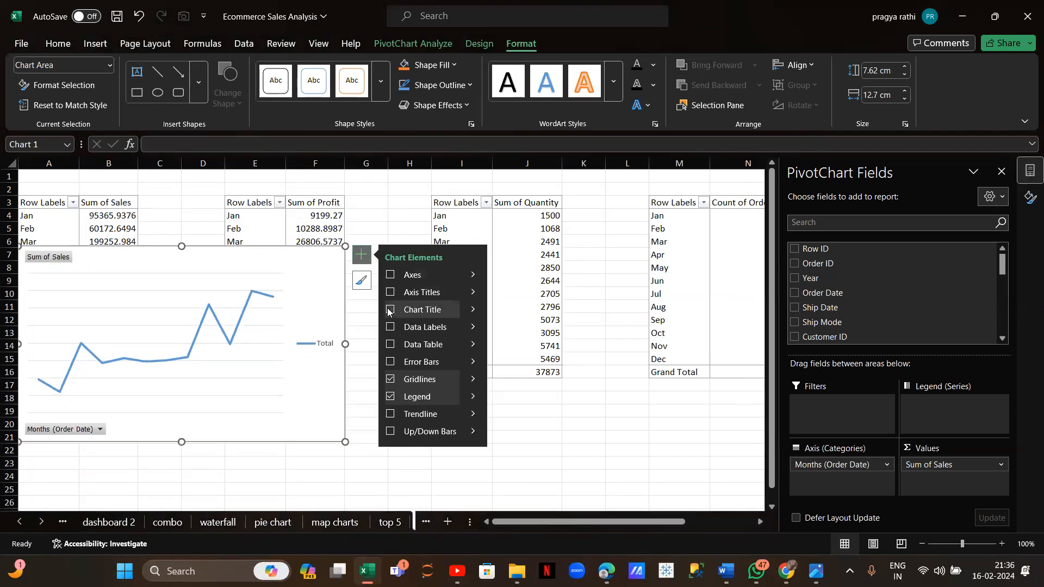
pyautogui.click(390, 379)
pyautogui.click(390, 397)
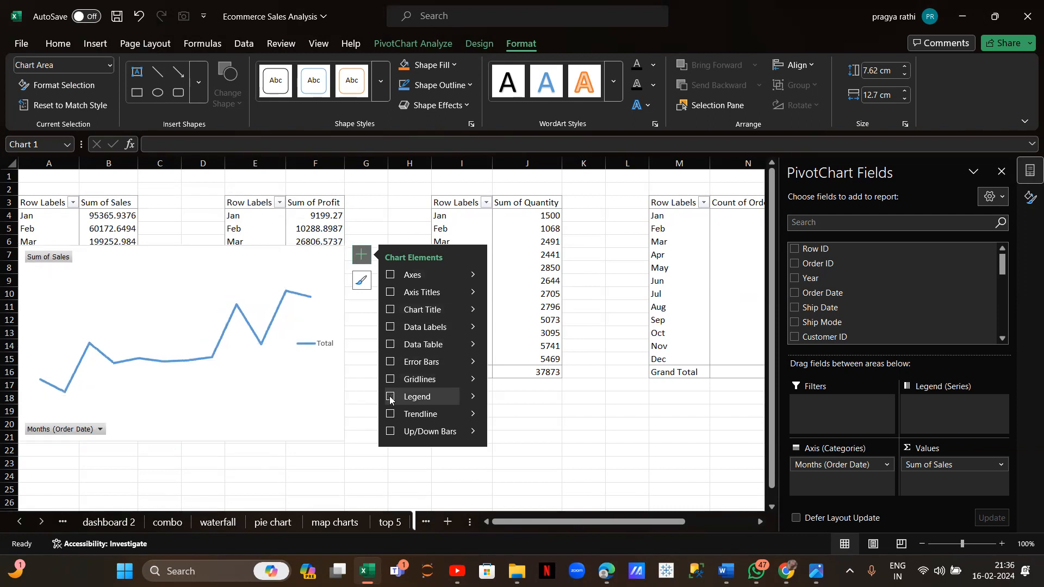
# Hide the Months (Order Date) axis field button and all remaining field buttons on the sales PivotChart
pyautogui.rightClick(85, 427)
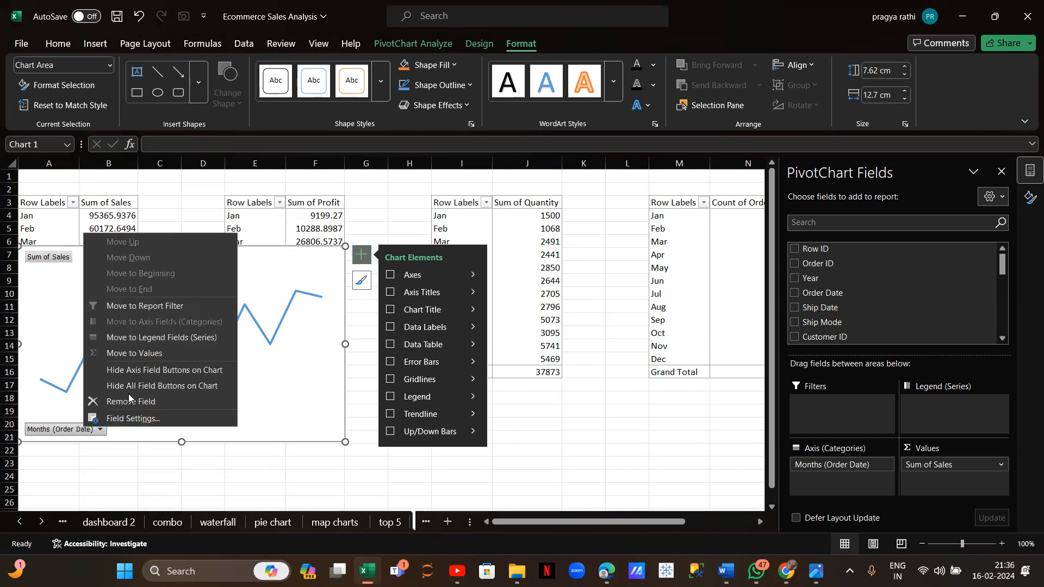
pyautogui.click(125, 372)
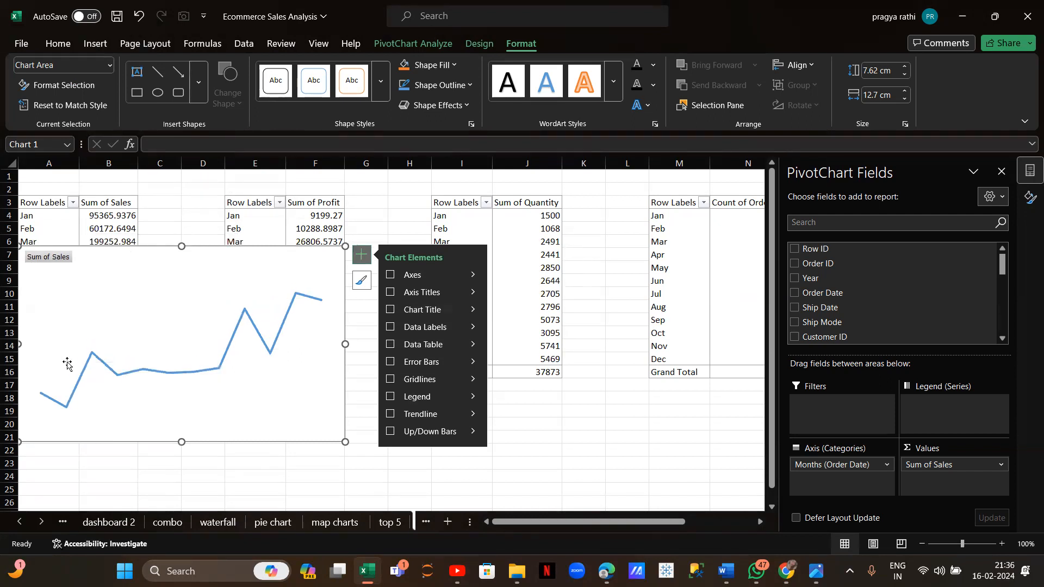
pyautogui.rightClick(50, 260)
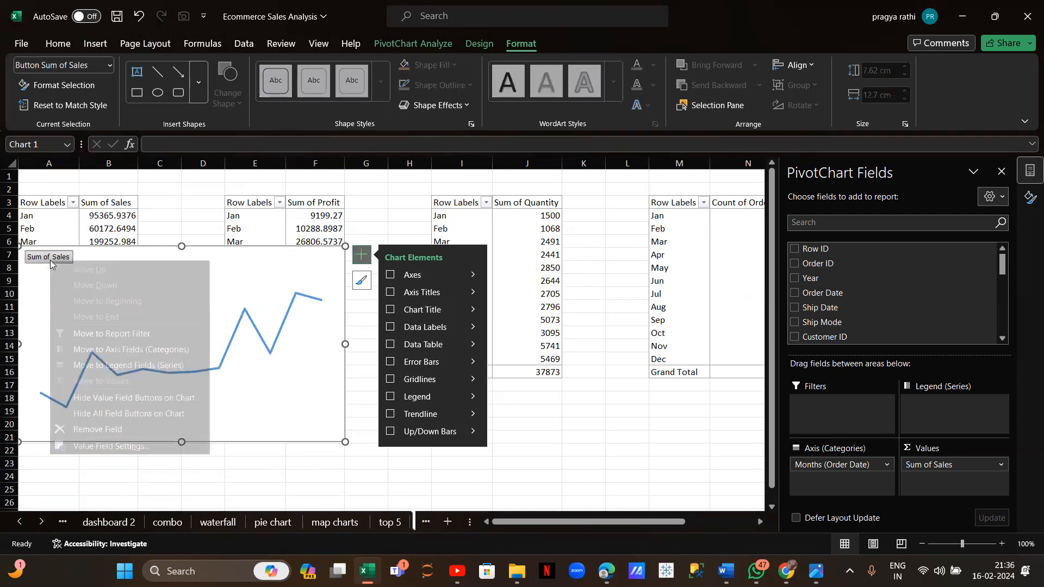
pyautogui.click(90, 413)
# Shrink the sales PivotChart to about 4.11 cm by 5.36 cm and place it below the sales PivotTable, starting around row 18
pyautogui.moveTo(345, 247); pyautogui.dragTo(157, 337)
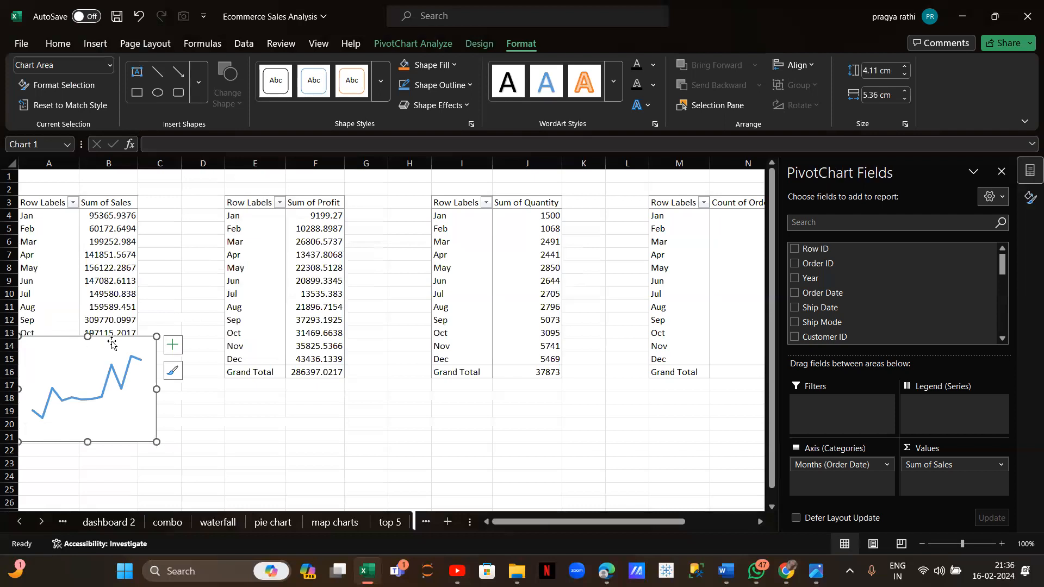
pyautogui.click(96, 359)
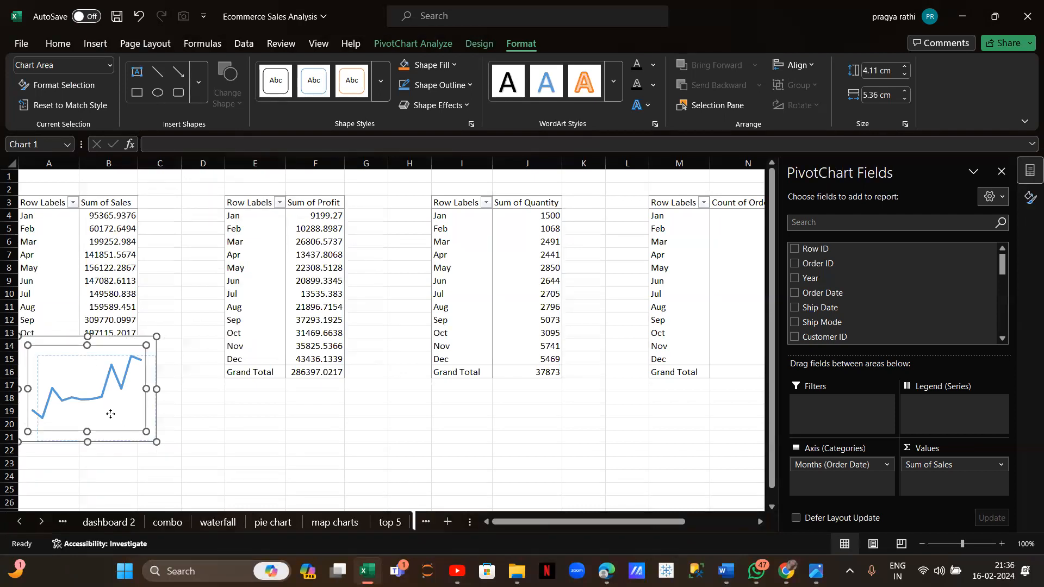
pyautogui.moveTo(96, 389); pyautogui.dragTo(94, 386)
pyautogui.hotkey('ctrl', 'z')
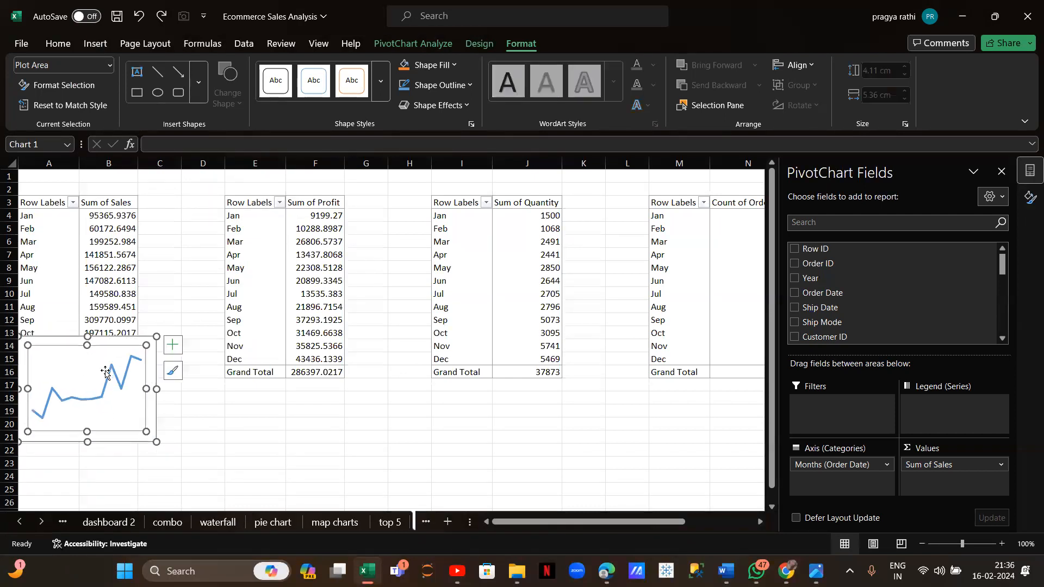
pyautogui.moveTo(116, 342); pyautogui.dragTo(119, 395)
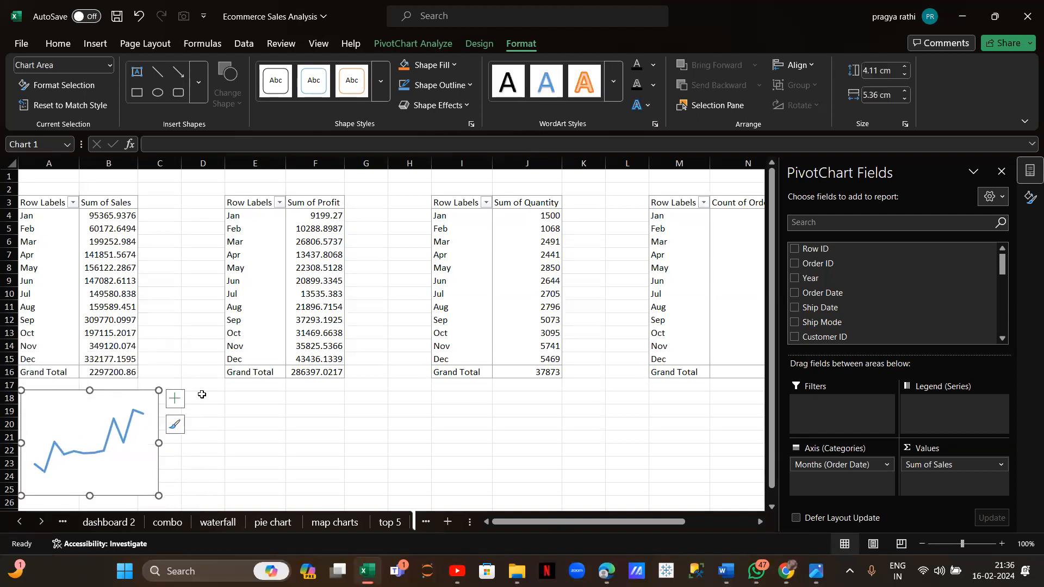
# Insert a Line PivotChart from the monthly Sum of Profit PivotTable and move it to the sheet's column A edge
pyautogui.click(278, 209)
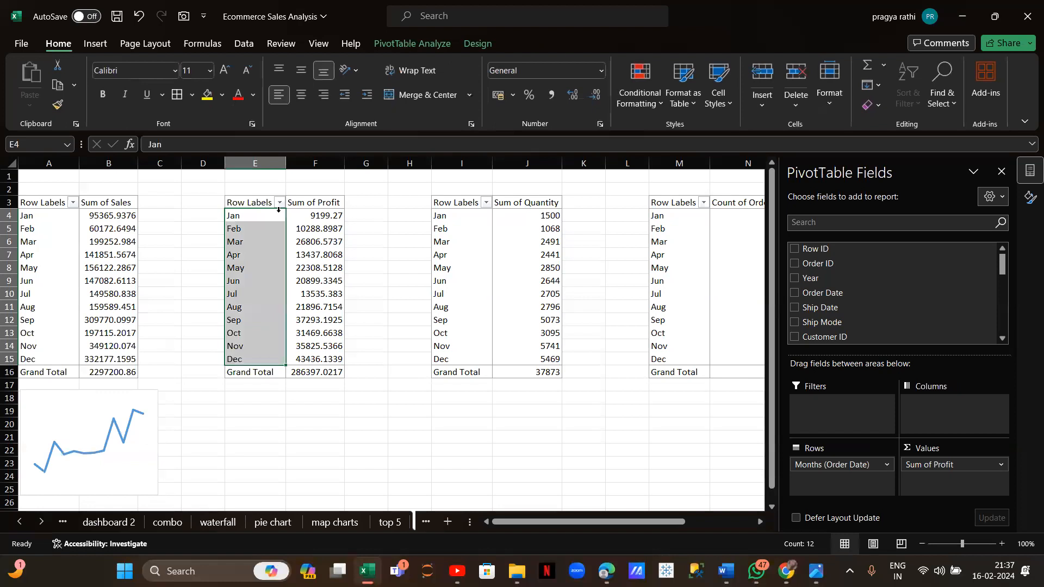
pyautogui.click(265, 230)
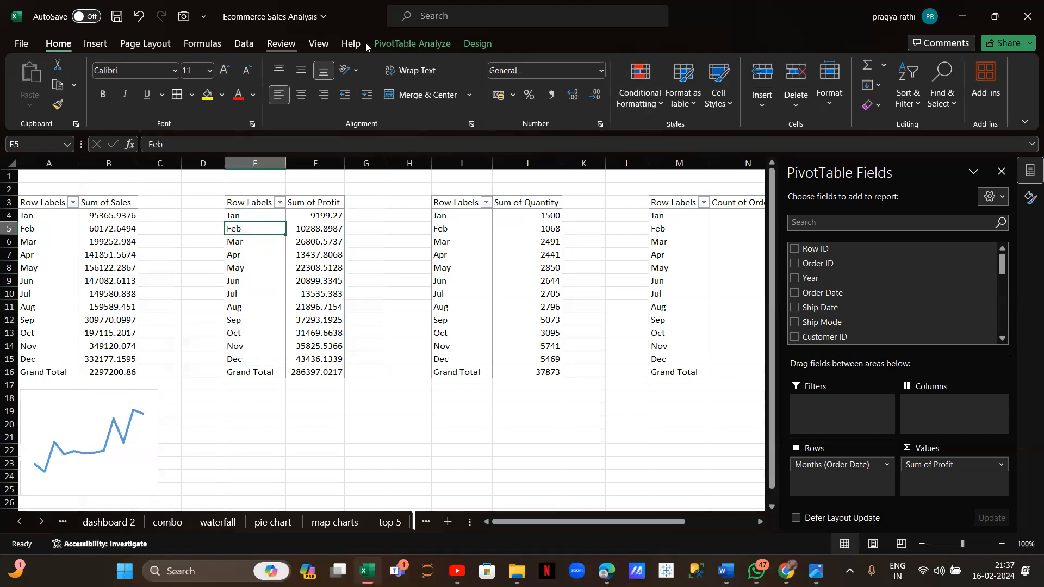
pyautogui.click(395, 43)
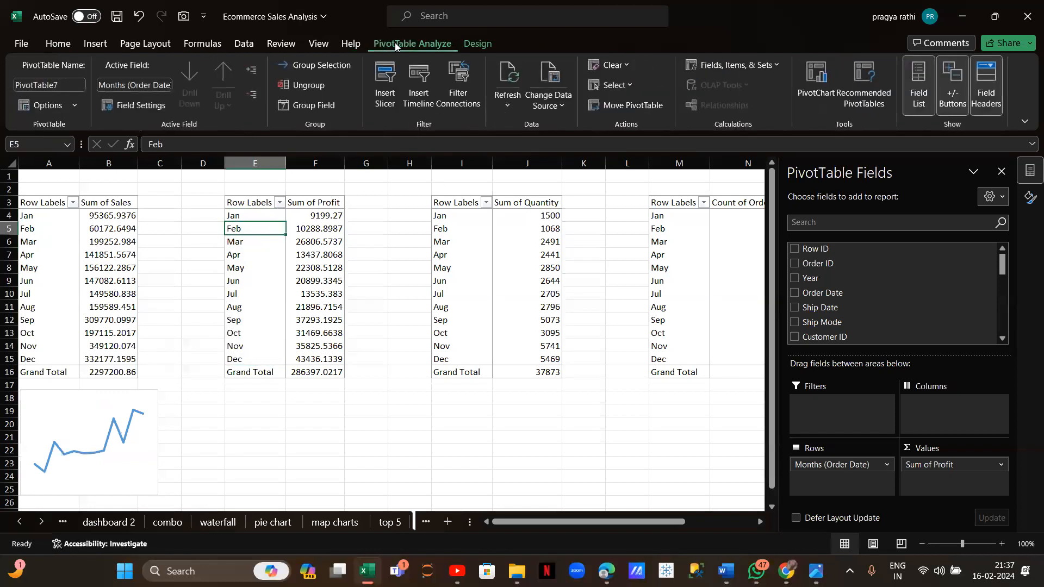
pyautogui.click(801, 69)
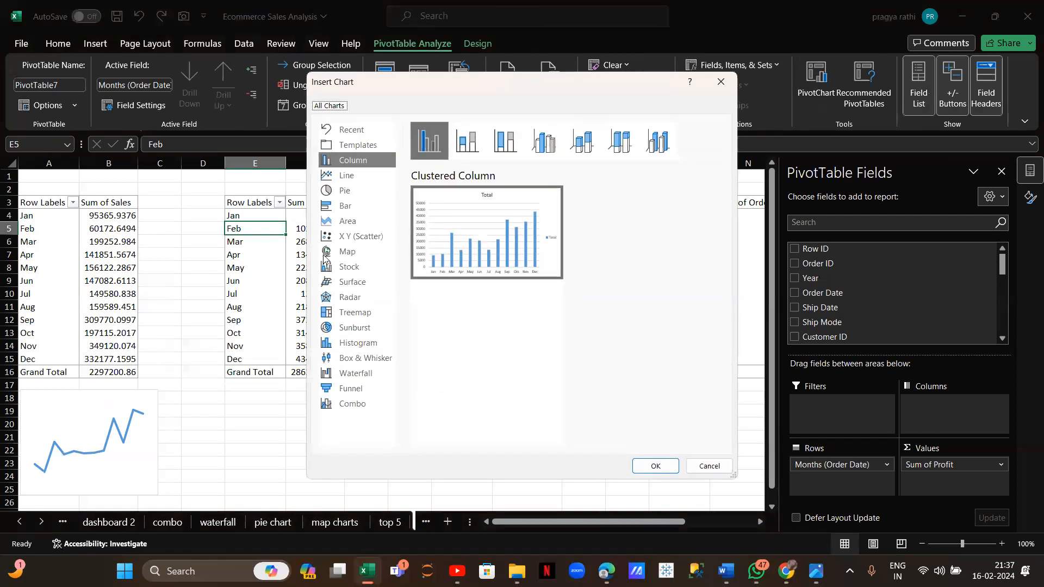
pyautogui.click(340, 177)
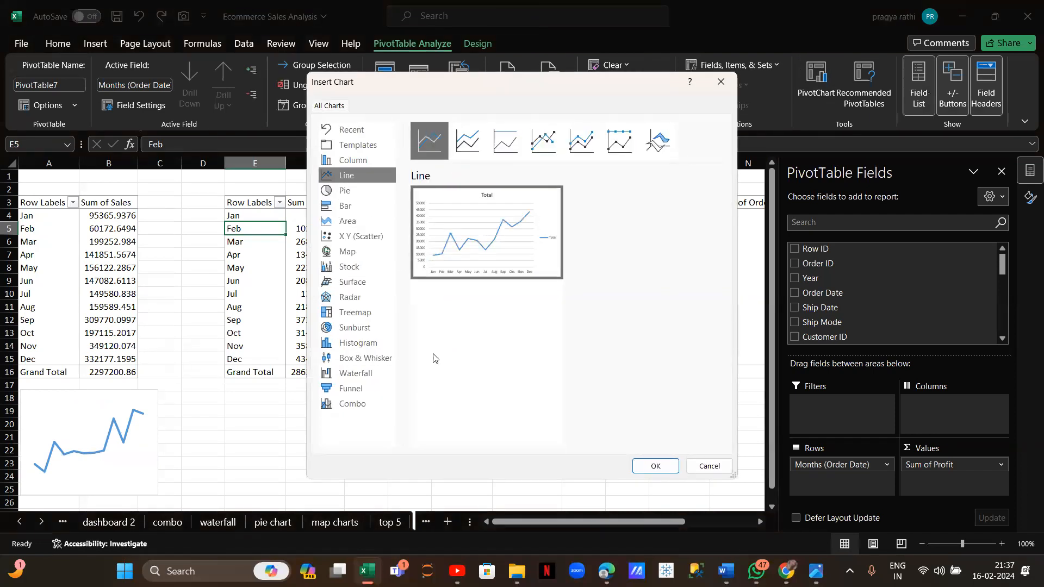
pyautogui.moveTo(417, 259)
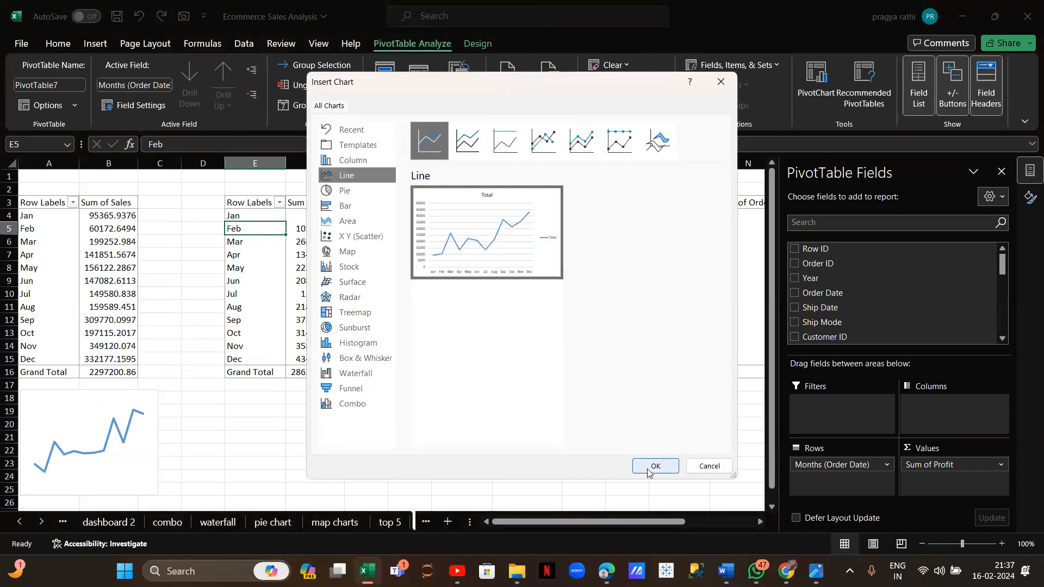
pyautogui.click(655, 465)
pyautogui.moveTo(349, 276); pyautogui.dragTo(142, 385)
# Remove the axes, chart title, gridlines and legend from the profit PivotChart
pyautogui.click(362, 361)
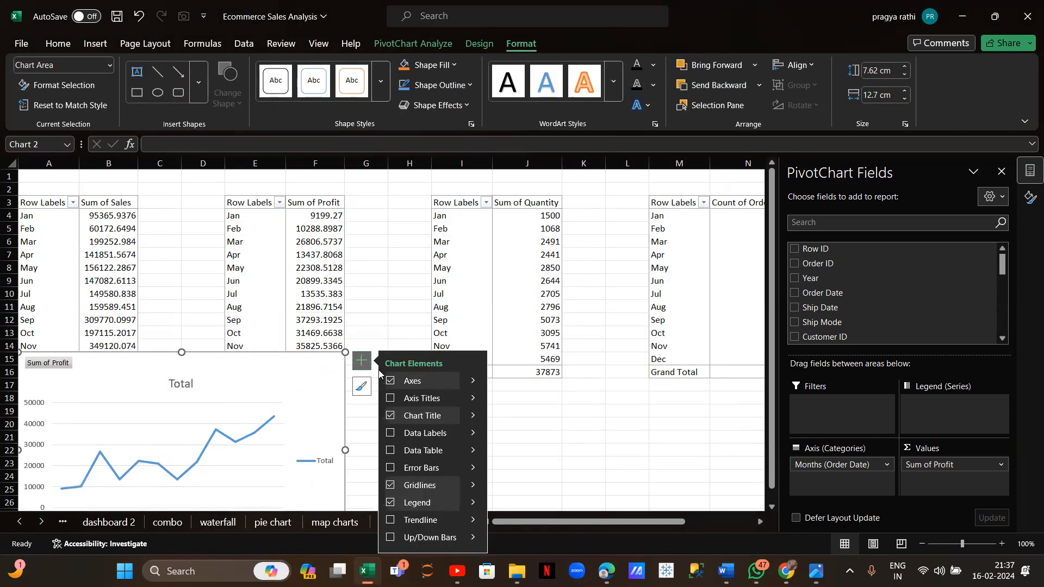
pyautogui.click(389, 381)
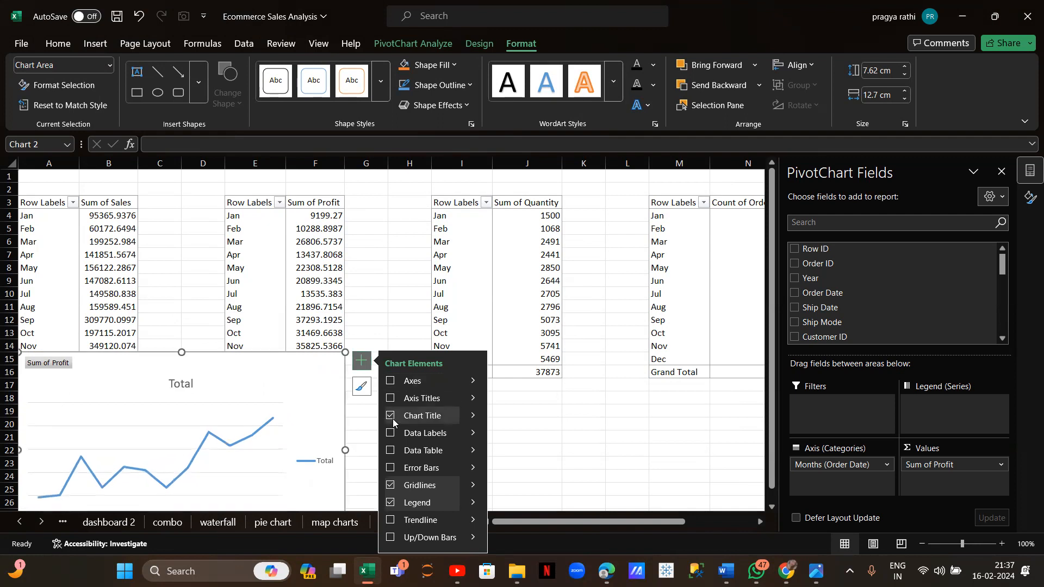
pyautogui.click(391, 416)
pyautogui.click(390, 485)
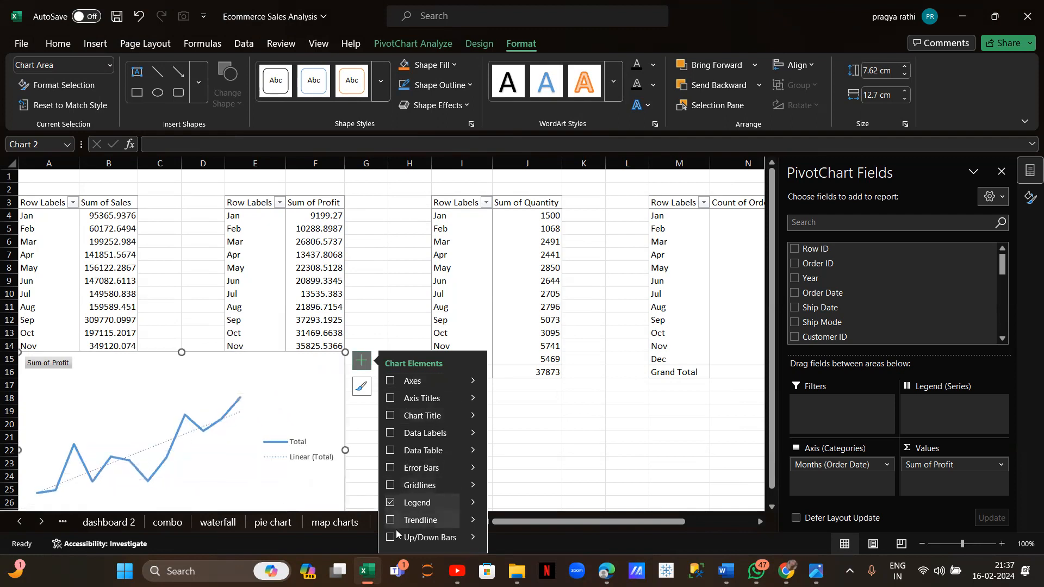
pyautogui.click(389, 502)
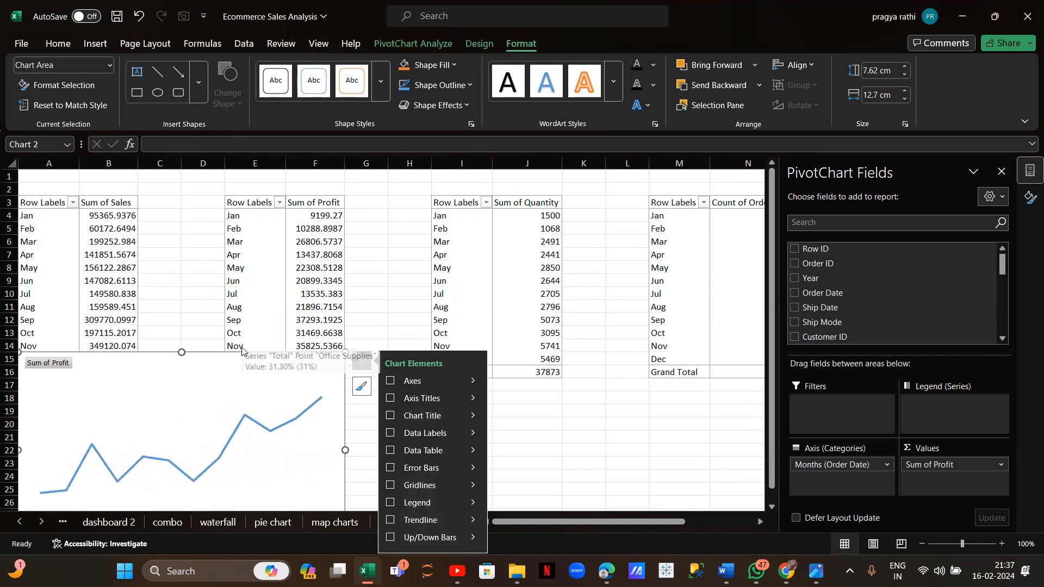
# Move the profit PivotChart clear of the sheet's edge and hide all of its field buttons
pyautogui.moveTo(253, 372); pyautogui.dragTo(373, 326)
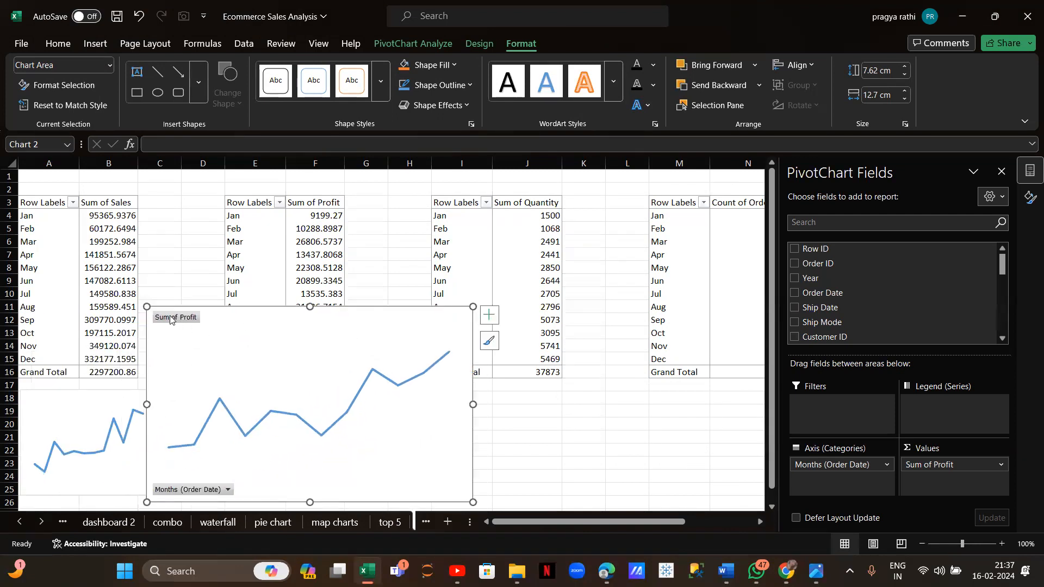
pyautogui.click(171, 320)
pyautogui.rightClick(170, 319)
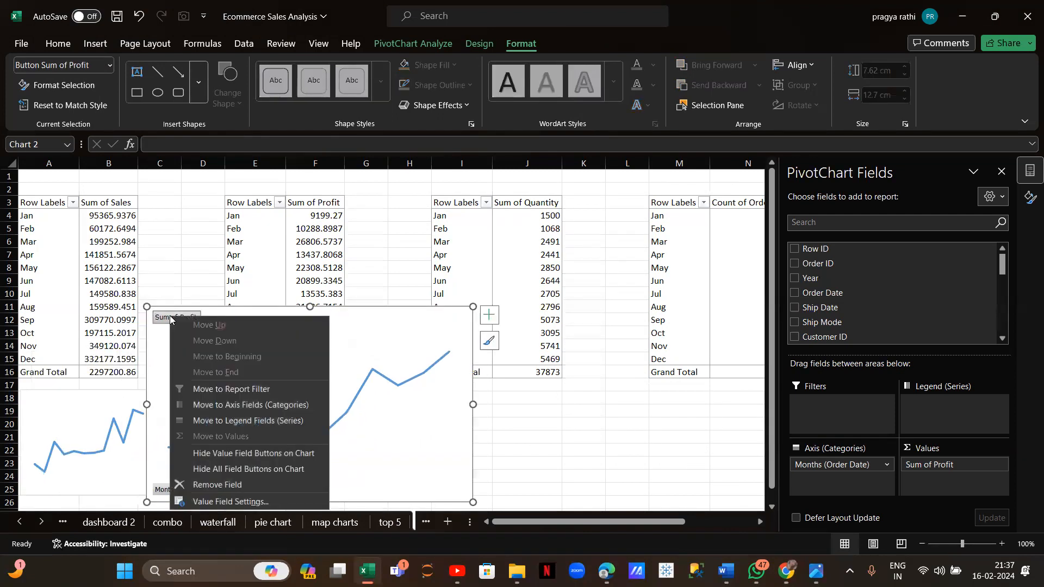
pyautogui.click(257, 468)
# Shrink the profit PivotChart to about 4.61 cm by 7.47 cm and place it below the profit PivotTable, starting around row 18
pyautogui.moveTo(187, 328); pyautogui.dragTo(280, 383)
pyautogui.moveTo(334, 407); pyautogui.dragTo(305, 411)
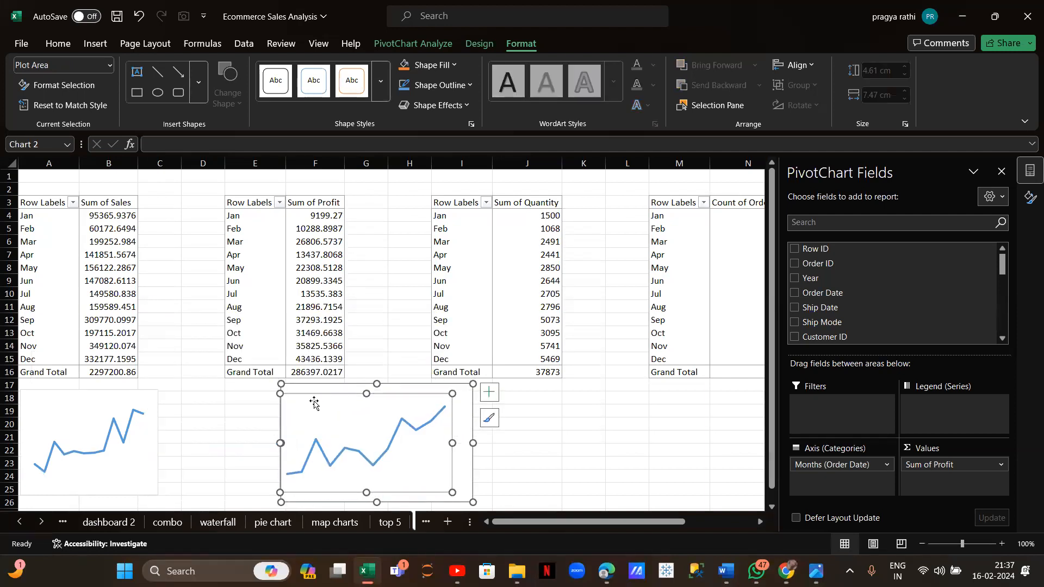
pyautogui.hotkey('ctrl', 'z')
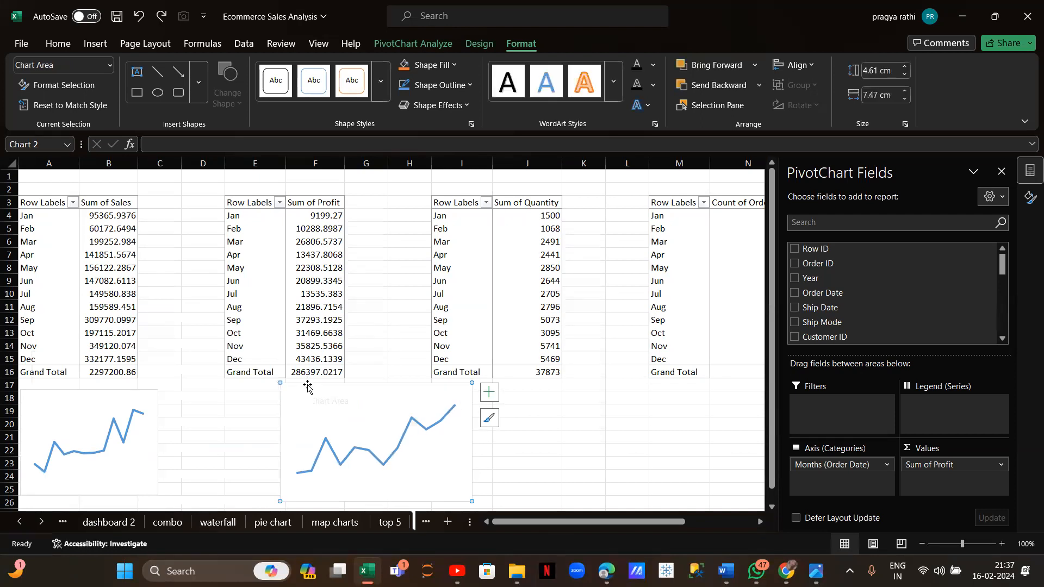
pyautogui.moveTo(304, 386); pyautogui.dragTo(236, 394)
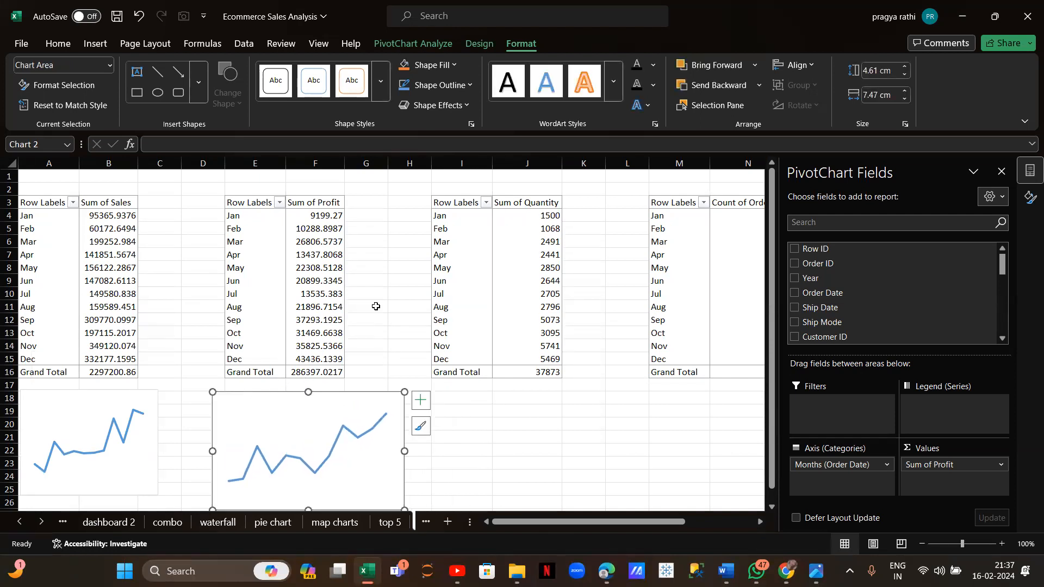
# Insert a Line PivotChart from the monthly Sum of Quantity PivotTable and place it around row 17 at about 5.17 cm by 9.14 cm
pyautogui.click(439, 286)
pyautogui.hscroll(3, 439, 287)
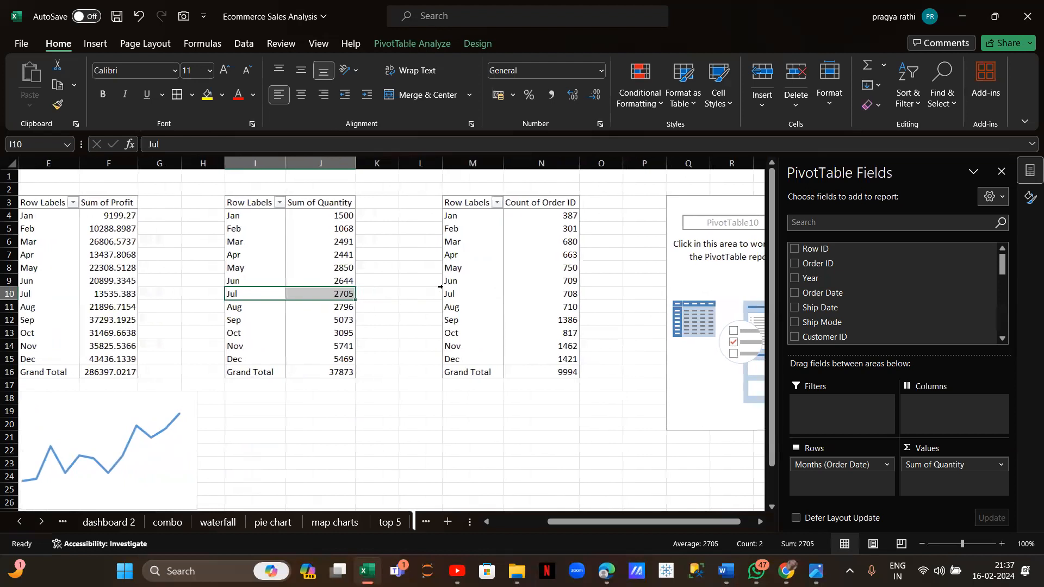
pyautogui.click(435, 43)
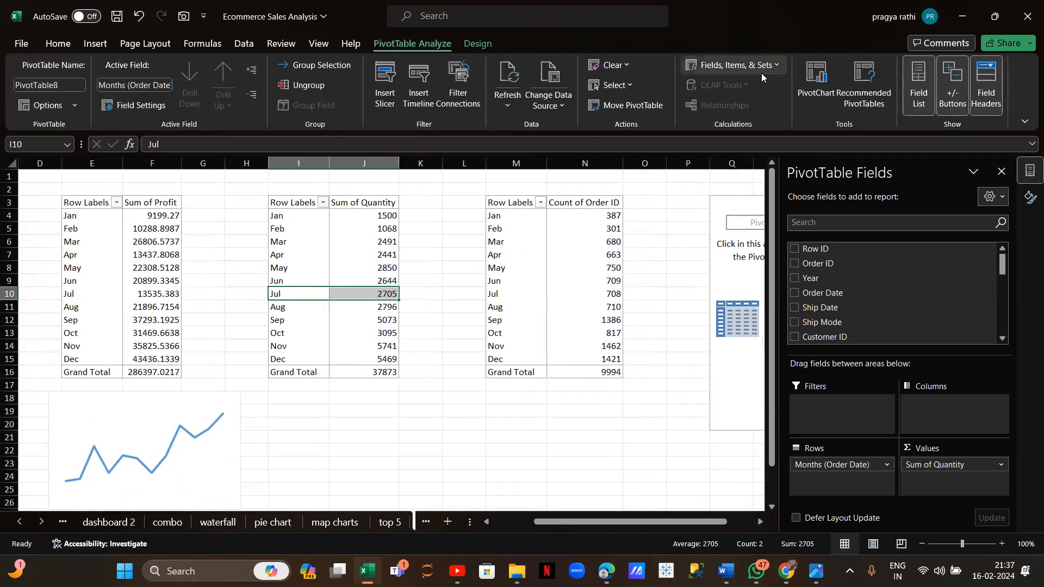
pyautogui.click(821, 97)
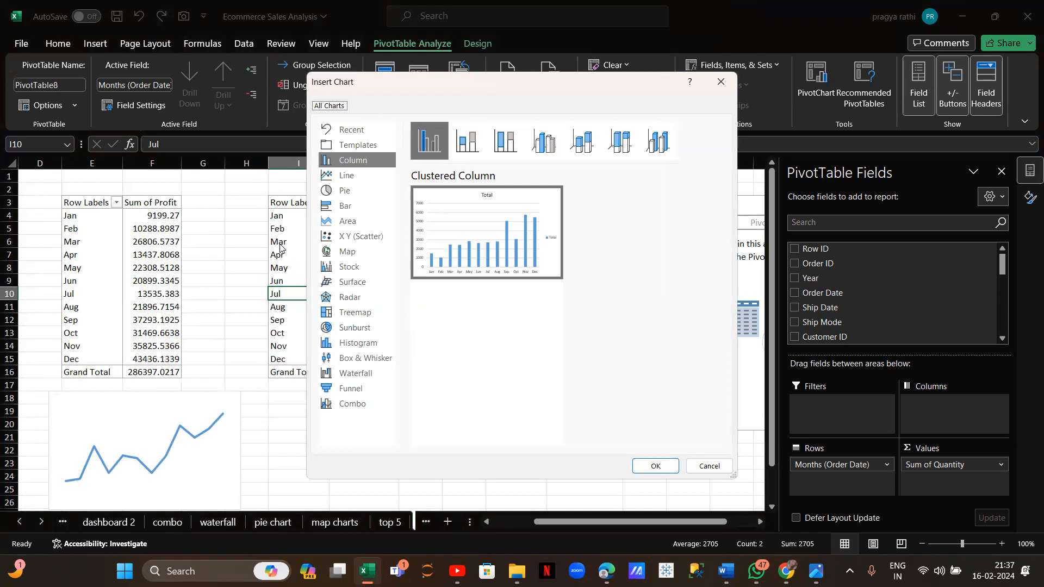
pyautogui.click(346, 176)
pyautogui.moveTo(435, 273)
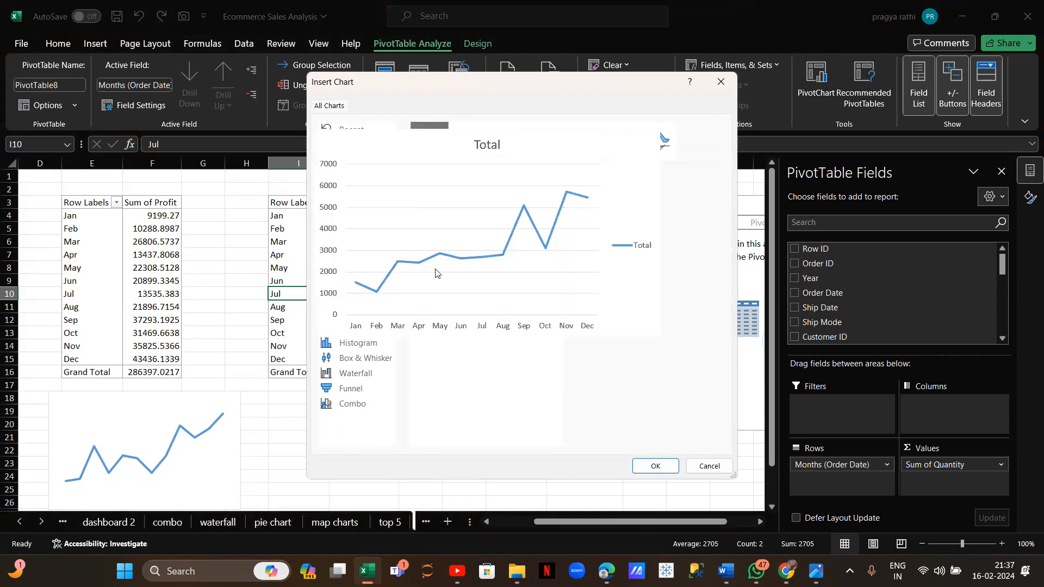
pyautogui.click(655, 466)
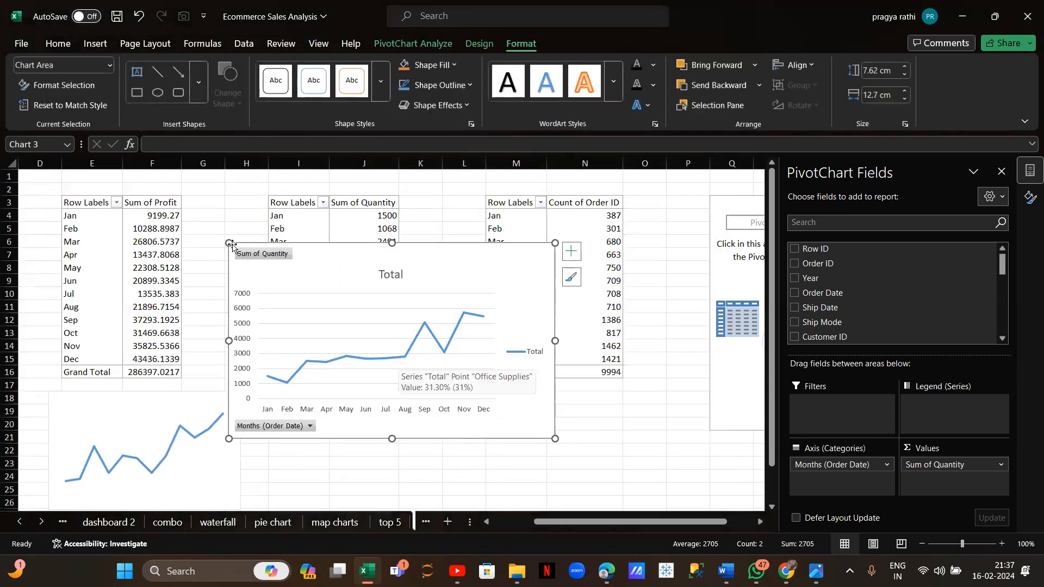
pyautogui.moveTo(225, 241); pyautogui.dragTo(321, 306)
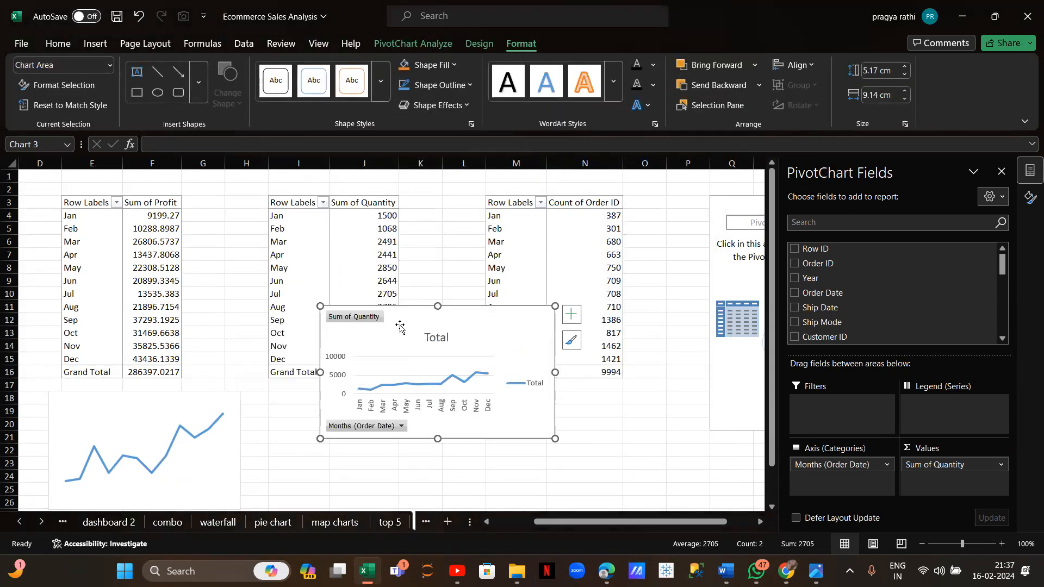
pyautogui.moveTo(408, 315); pyautogui.dragTo(283, 391)
# Remove the axes, chart title, gridlines and legend from the quantity PivotChart
pyautogui.click(446, 391)
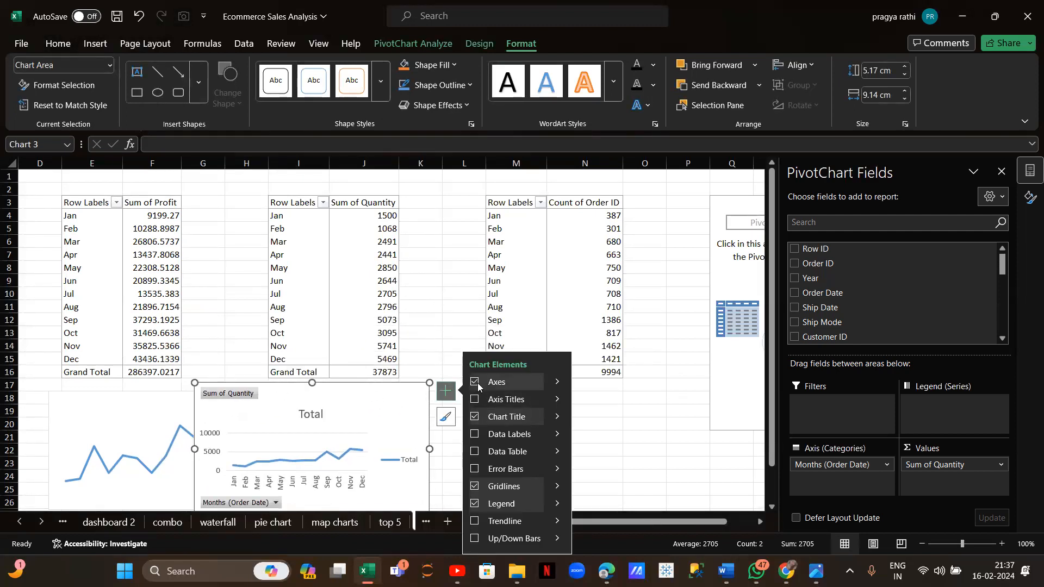
pyautogui.click(474, 382)
pyautogui.click(475, 416)
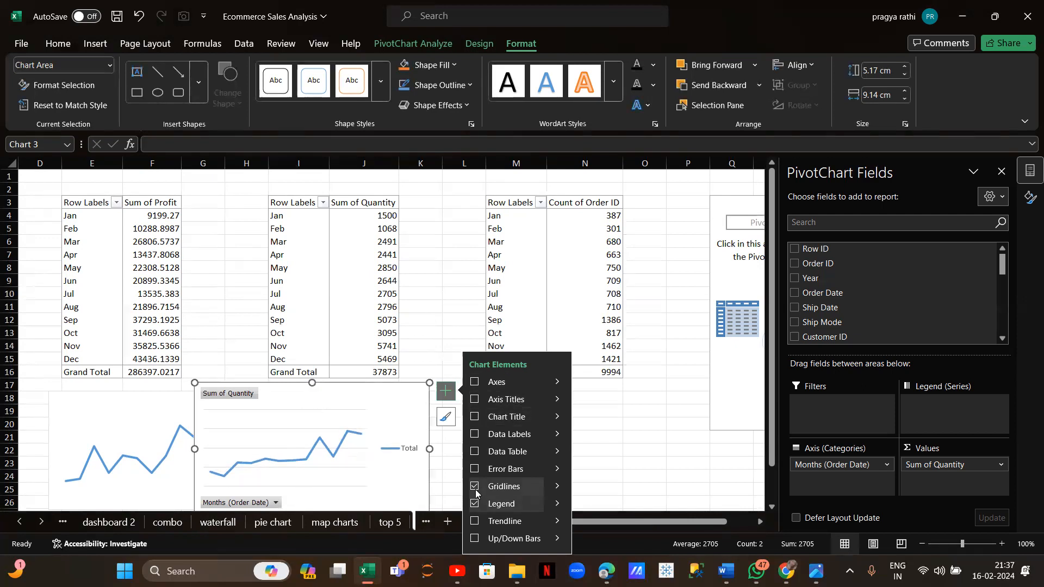
pyautogui.click(474, 504)
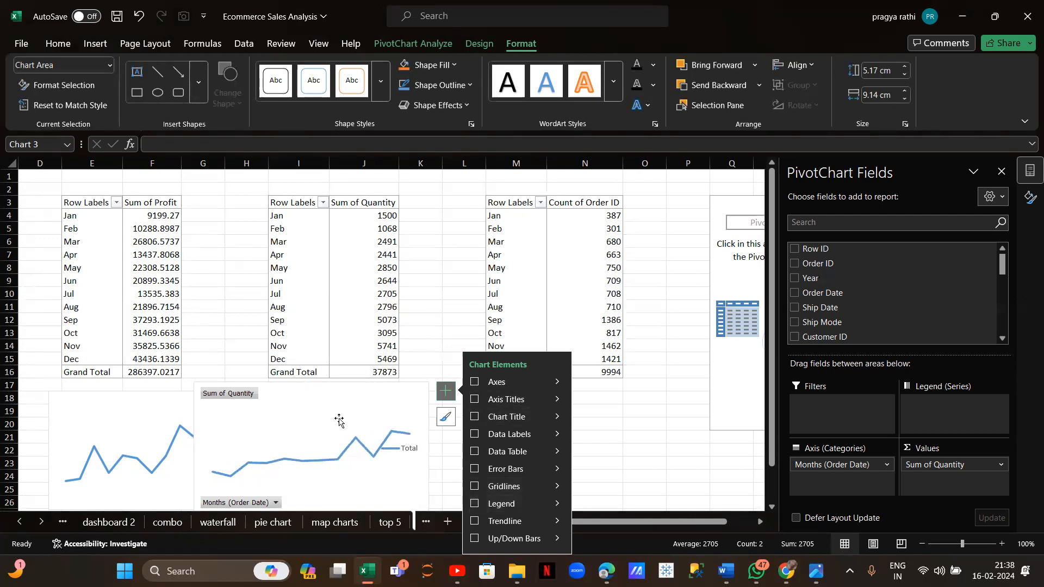
# Hide all field buttons on the quantity PivotChart and shrink it to about 4.21 cm by 6.88 cm
pyautogui.rightClick(259, 503)
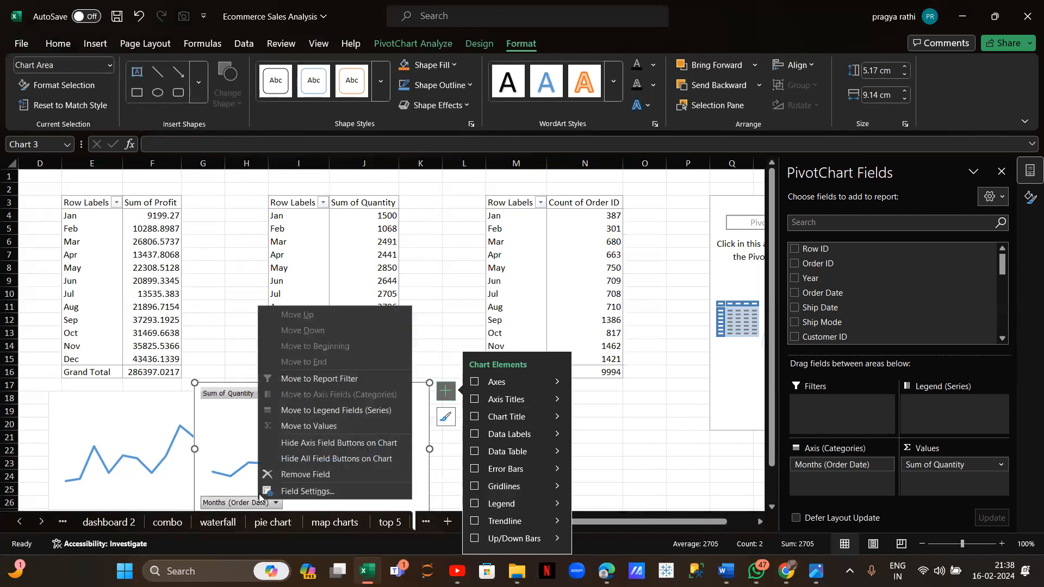
pyautogui.click(288, 464)
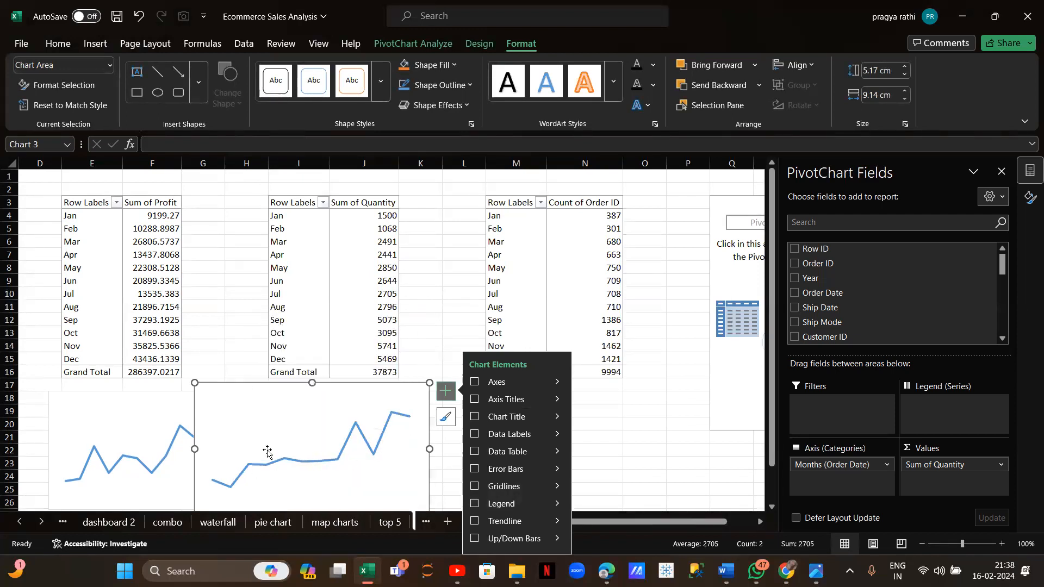
pyautogui.moveTo(195, 385); pyautogui.dragTo(253, 408)
# Insert a Line PivotChart from the monthly Count of Order ID PivotTable and move it away from the empty PivotTable placeholder
pyautogui.hscroll(3, 545, 463)
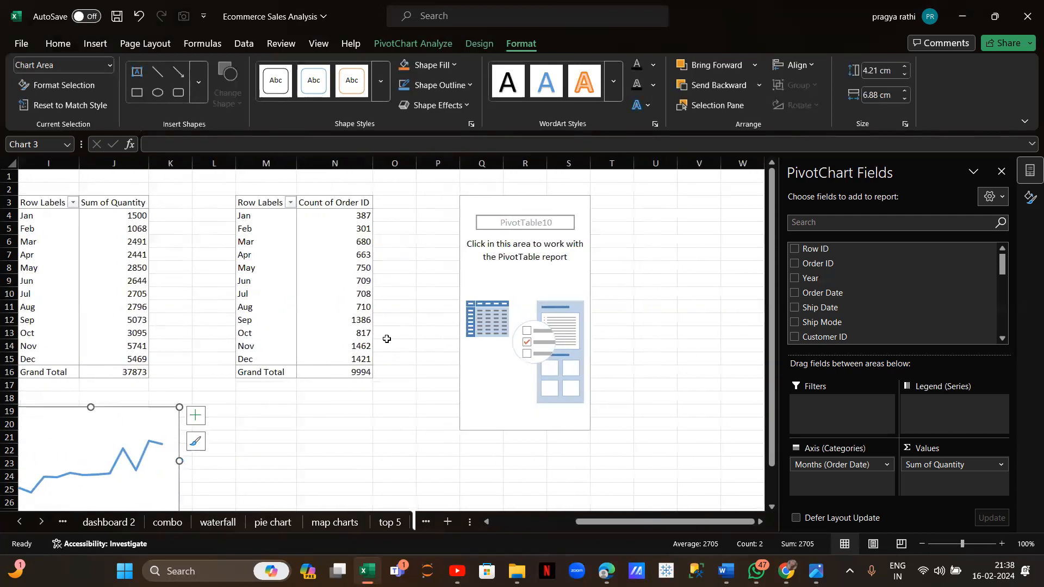
pyautogui.click(347, 321)
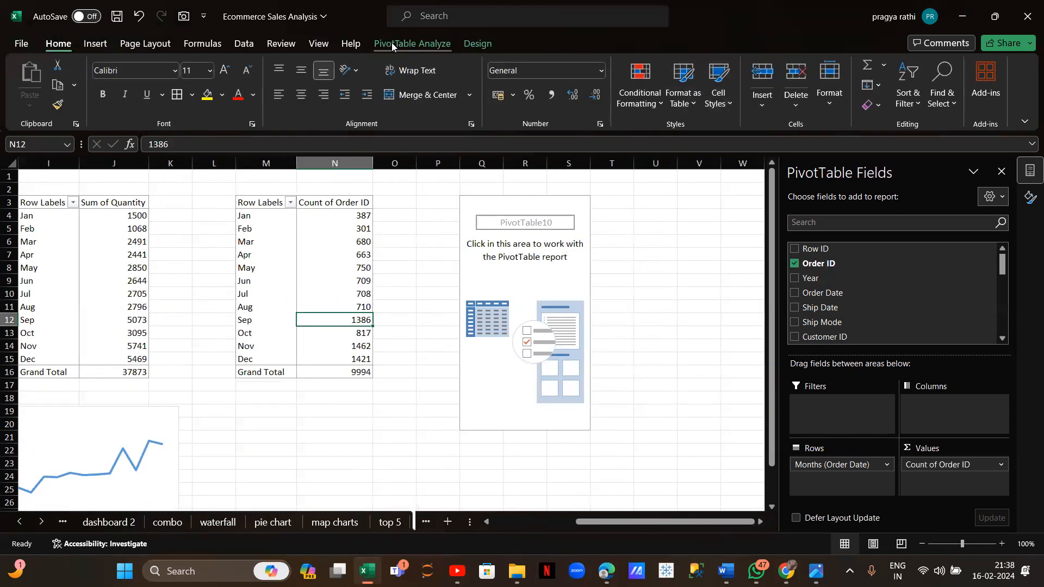
pyautogui.click(392, 43)
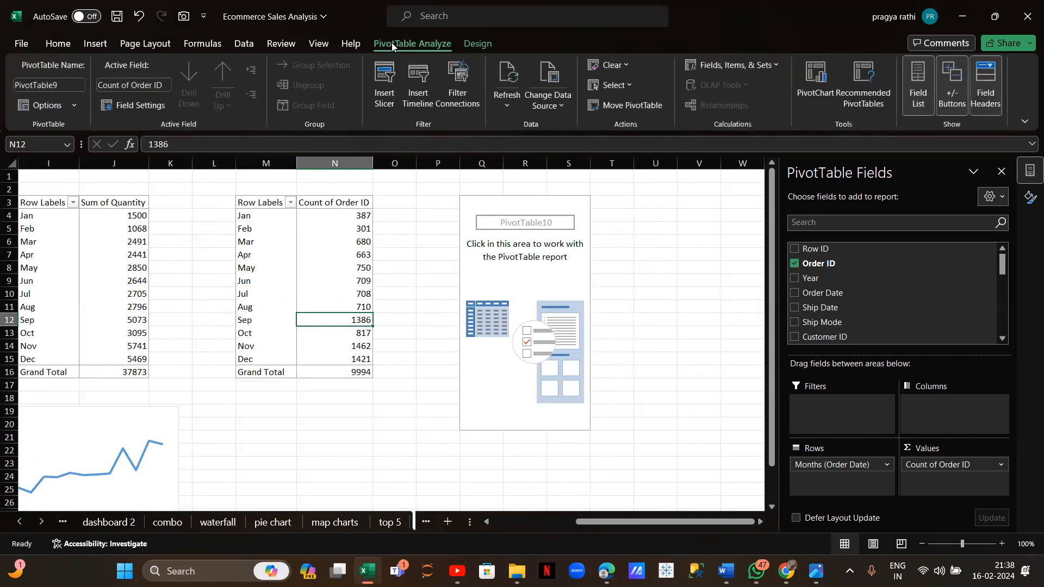
pyautogui.click(811, 89)
pyautogui.click(340, 175)
pyautogui.moveTo(449, 232)
pyautogui.click(652, 466)
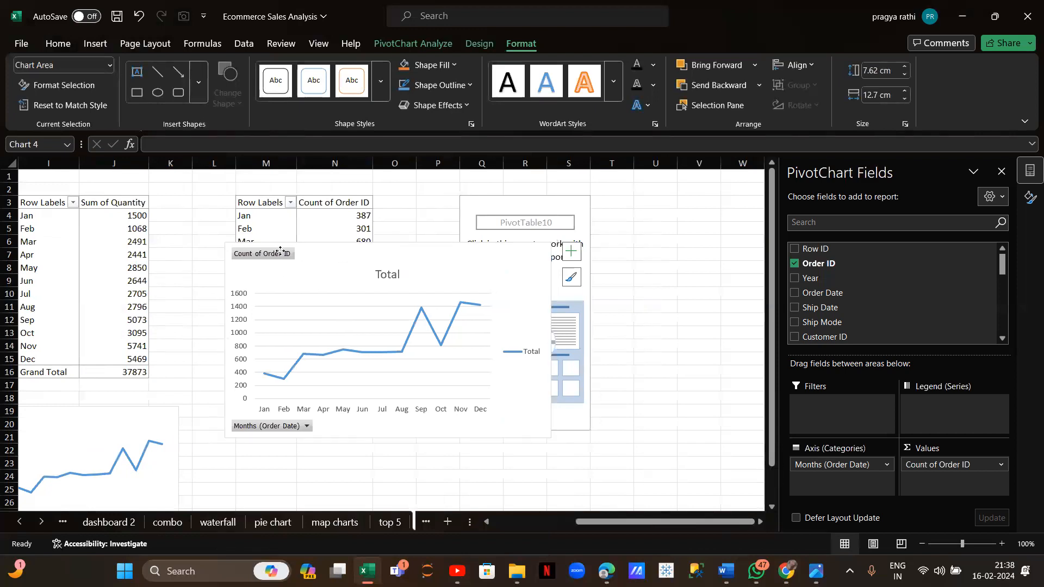
pyautogui.moveTo(339, 249); pyautogui.dragTo(180, 246)
# Remove the axes, chart title, gridlines and legend from the order count PivotChart
pyautogui.click(410, 244)
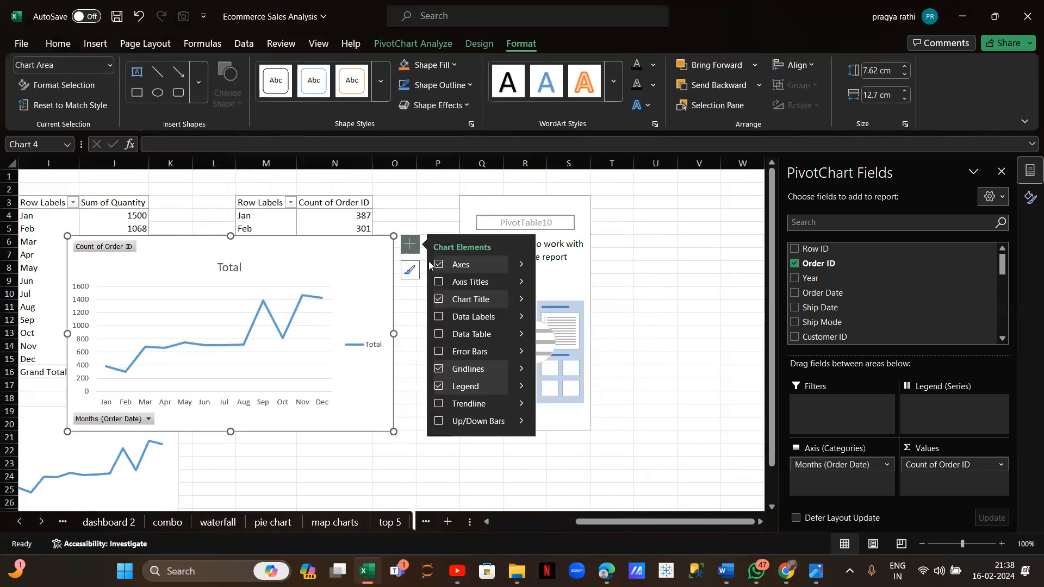
pyautogui.click(439, 299)
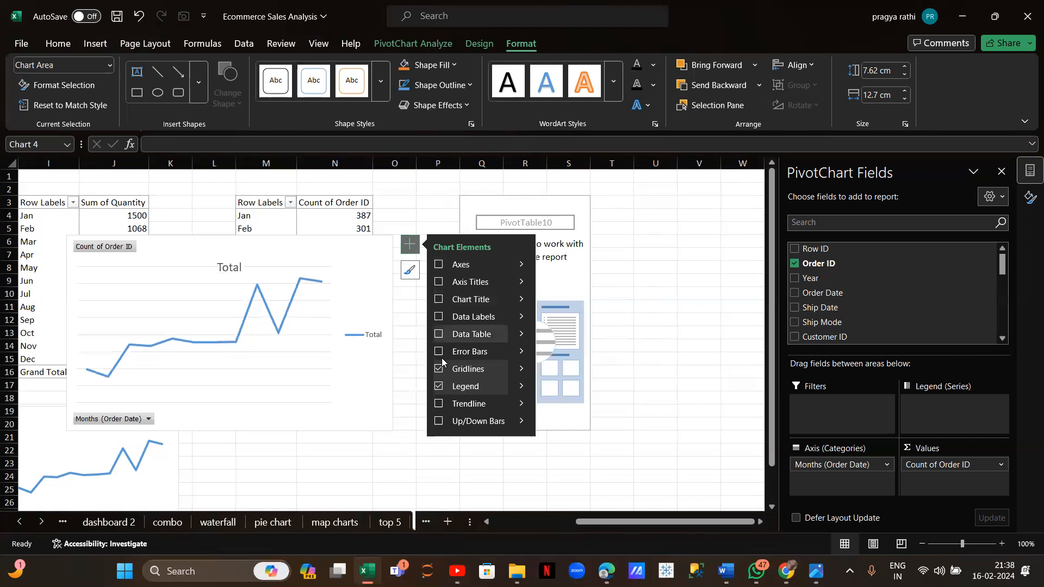
pyautogui.click(438, 369)
pyautogui.click(439, 386)
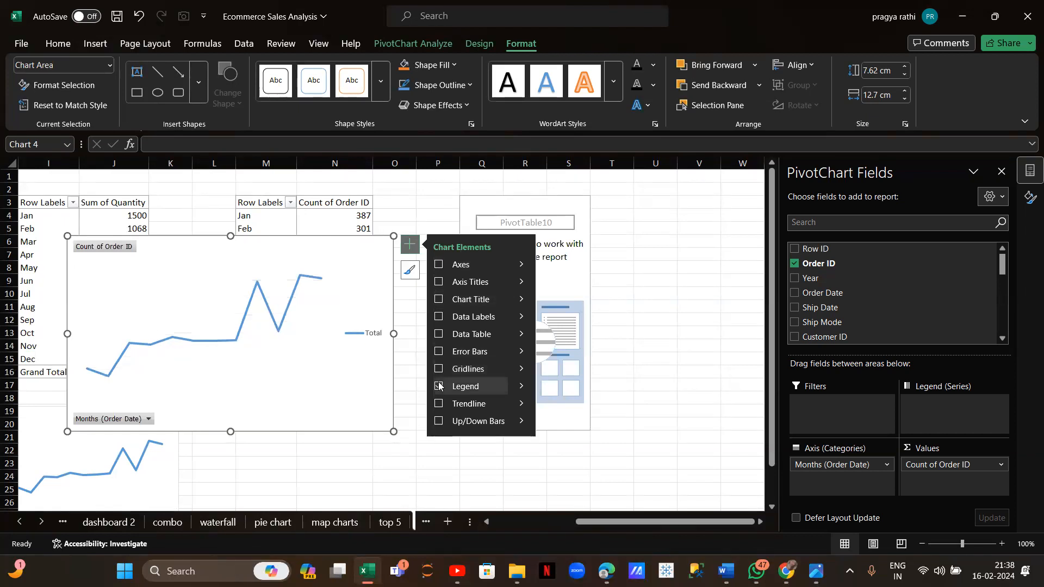
# Hide all field buttons on the order count PivotChart
pyautogui.click(124, 417)
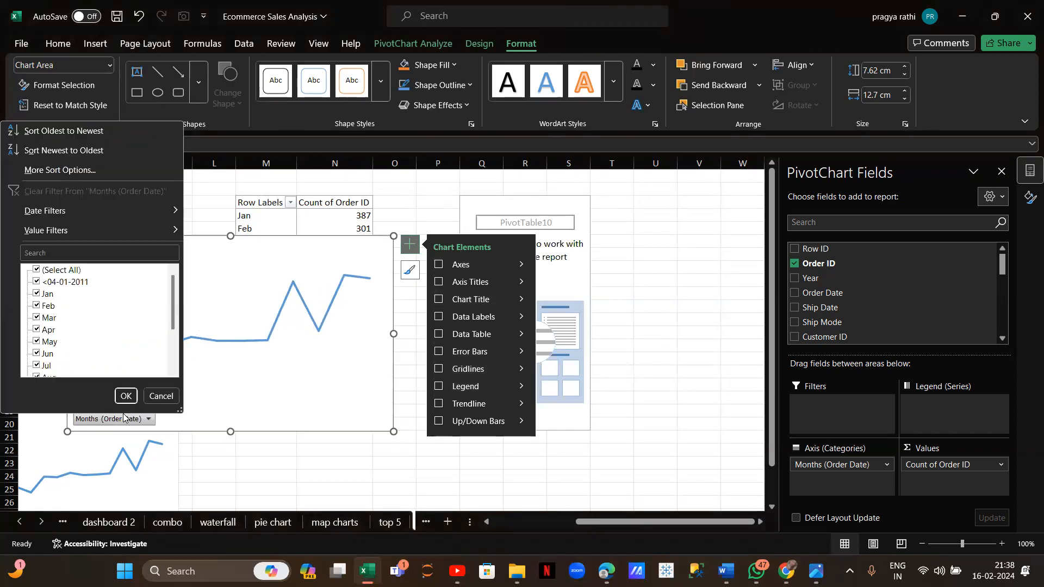
pyautogui.rightClick(124, 418)
pyautogui.click(160, 374)
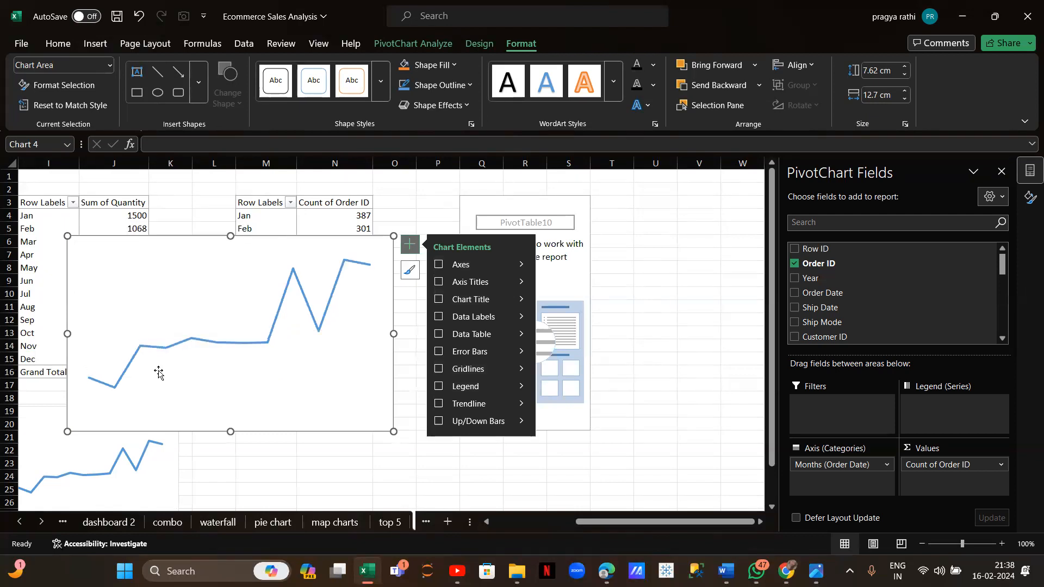
# Shrink the order count PivotChart to about 5.1 cm by 6.2 cm and move it below its PivotTable
pyautogui.moveTo(393, 236); pyautogui.dragTo(227, 300)
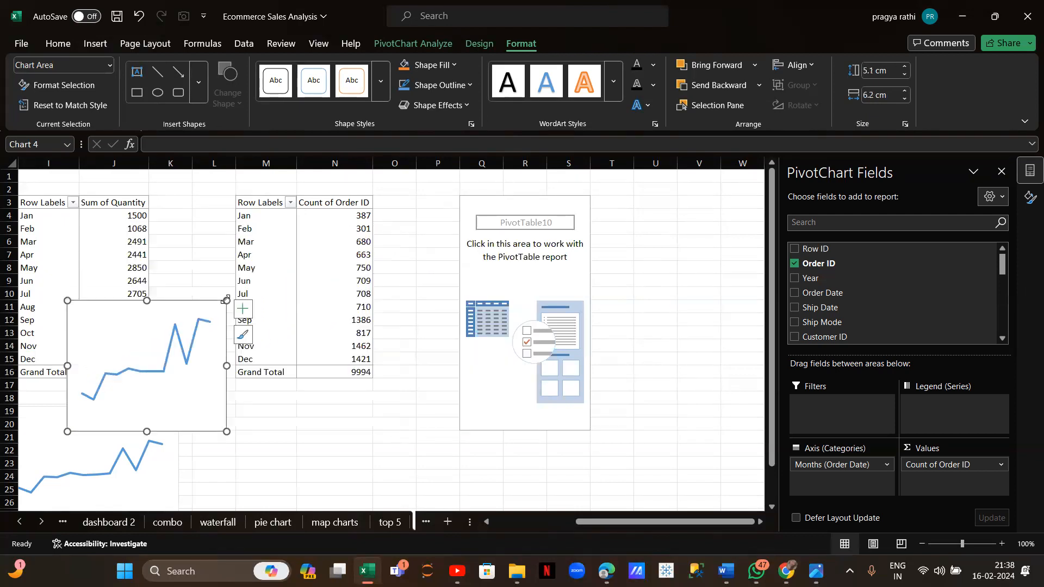
pyautogui.moveTo(115, 306); pyautogui.dragTo(272, 399)
# Add Months (Order Date) as the row field of the empty PivotTable beside the order count table
pyautogui.hscroll(5, 381, 366)
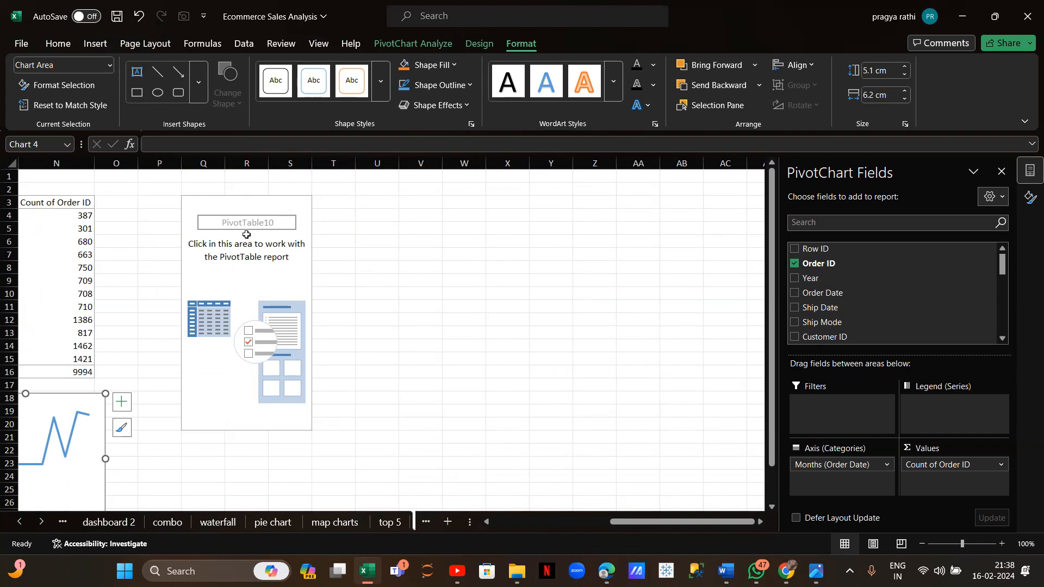
pyautogui.click(246, 234)
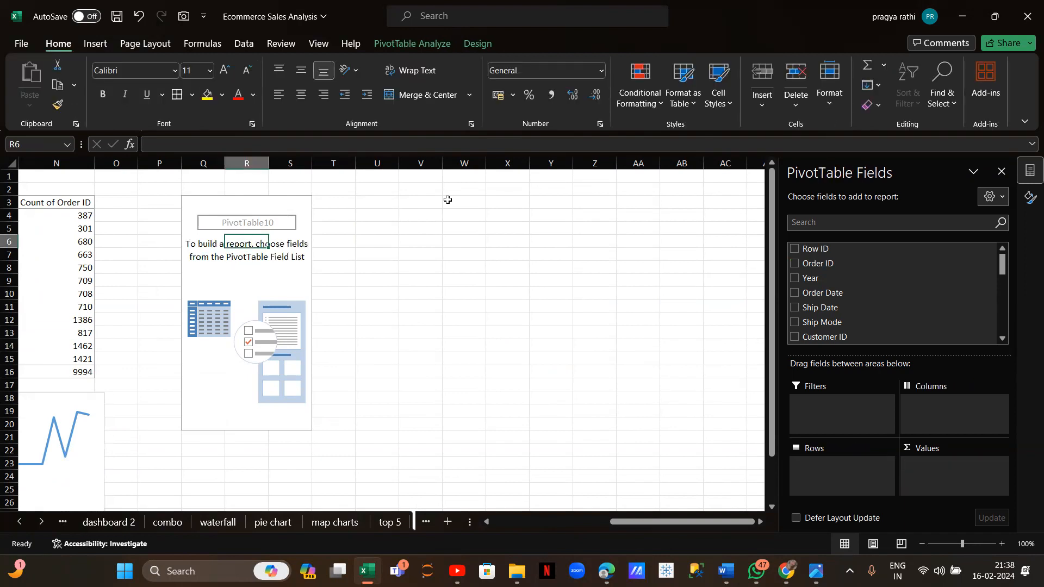
pyautogui.scroll(-7, 871, 272)
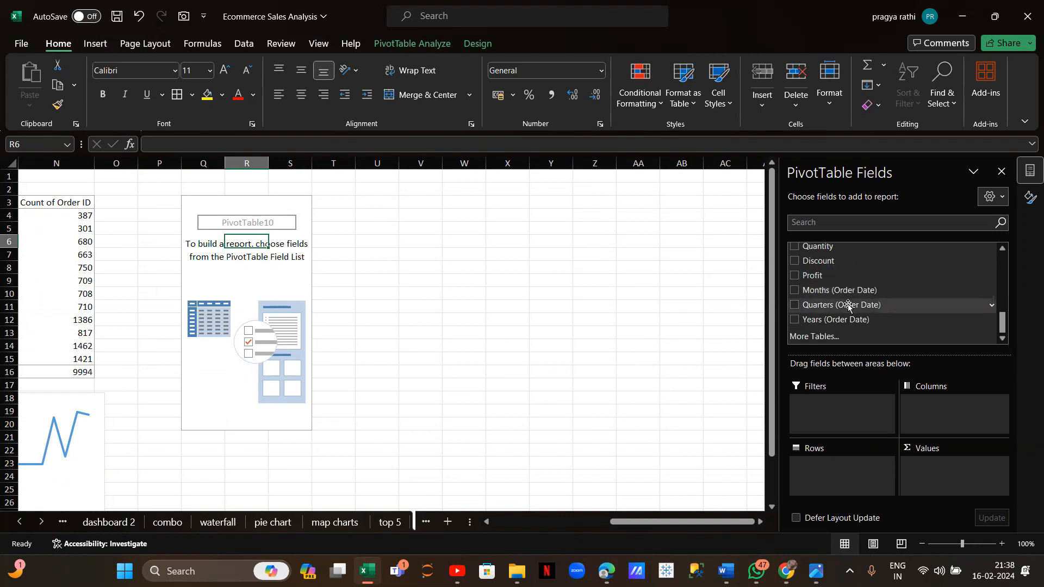
pyautogui.click(795, 290)
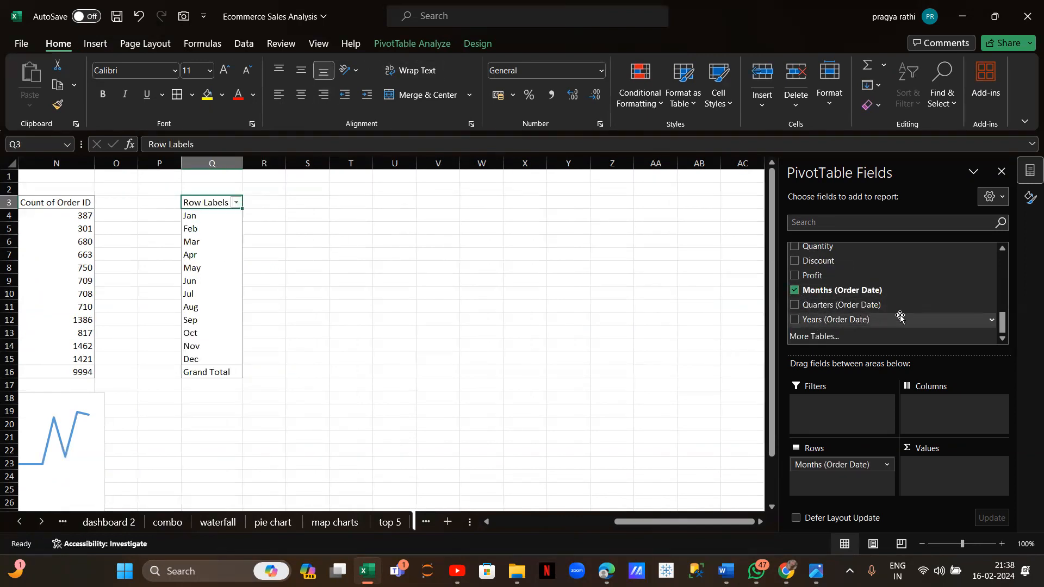
# Note the KPI definition in spare cells, entering "profit margin" in V5 and "profit/sales" in V7
pyautogui.click(442, 230)
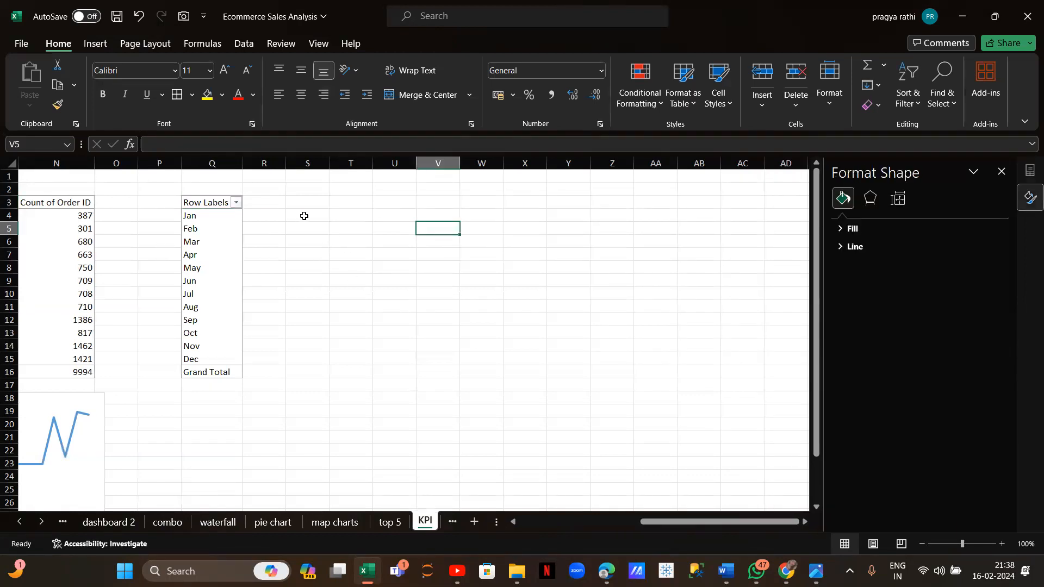
pyautogui.write('pro')
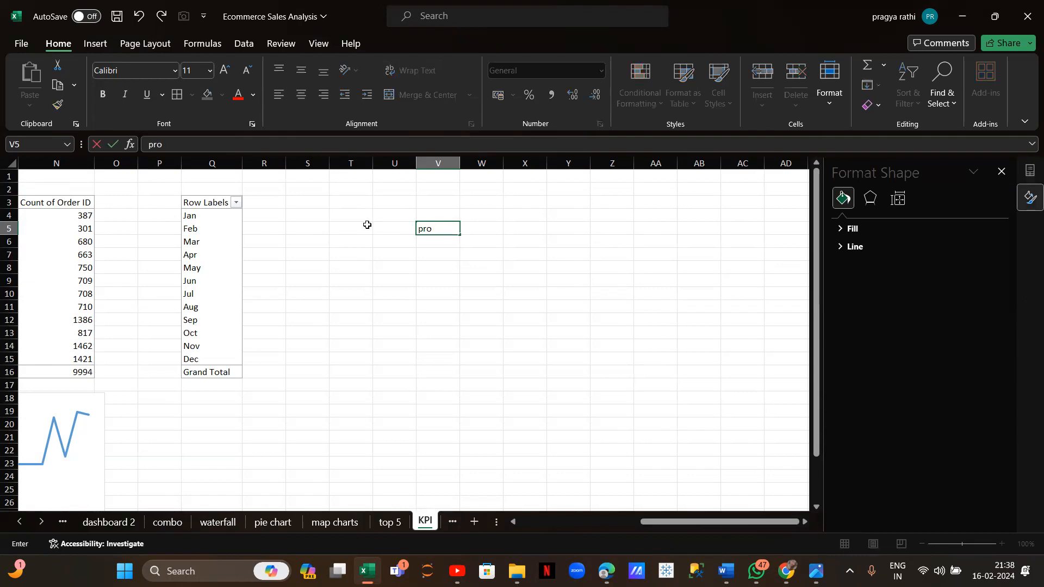
pyautogui.write('fit ma')
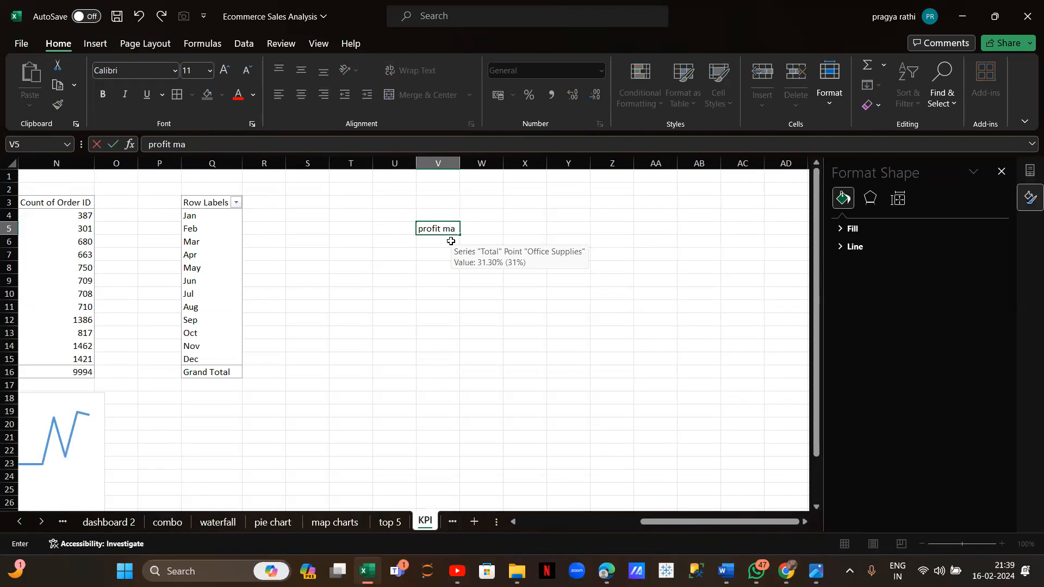
pyautogui.write('rgin')
pyautogui.moveTo(435, 256)
pyautogui.mouseDown()
pyautogui.moveTo(431, 231)
pyautogui.moveTo(435, 253)
pyautogui.mouseUp()
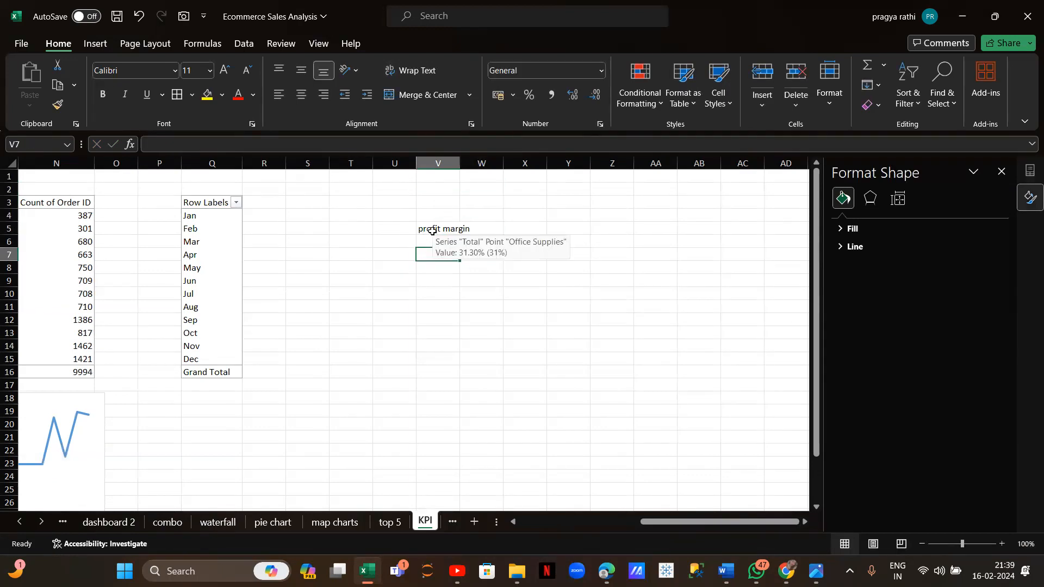
pyautogui.write('profit')
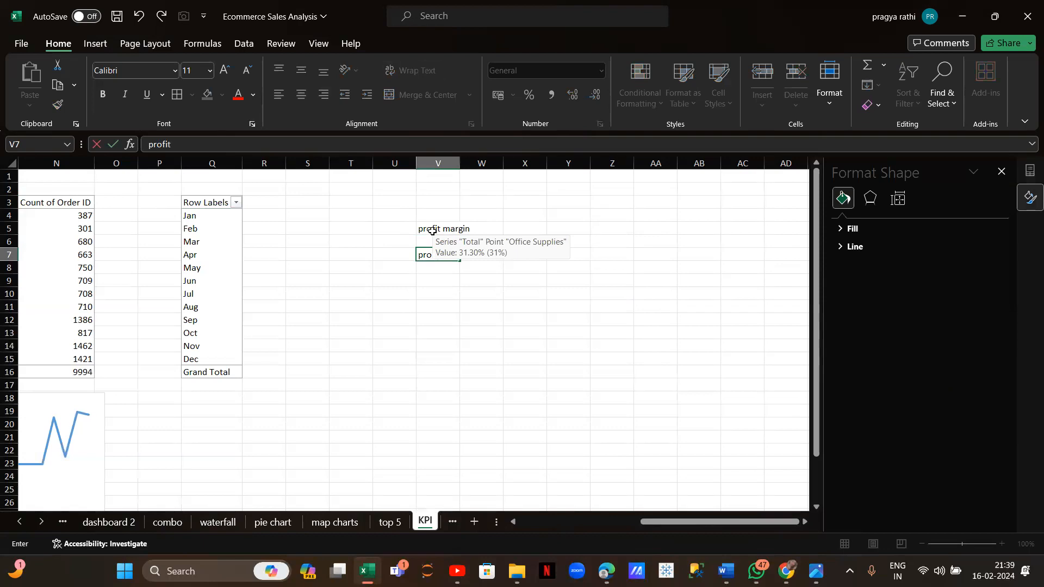
pyautogui.write('/sales')
# Start a new calculated field for the months-only PivotTable and name it "profit margin"
pyautogui.click(220, 216)
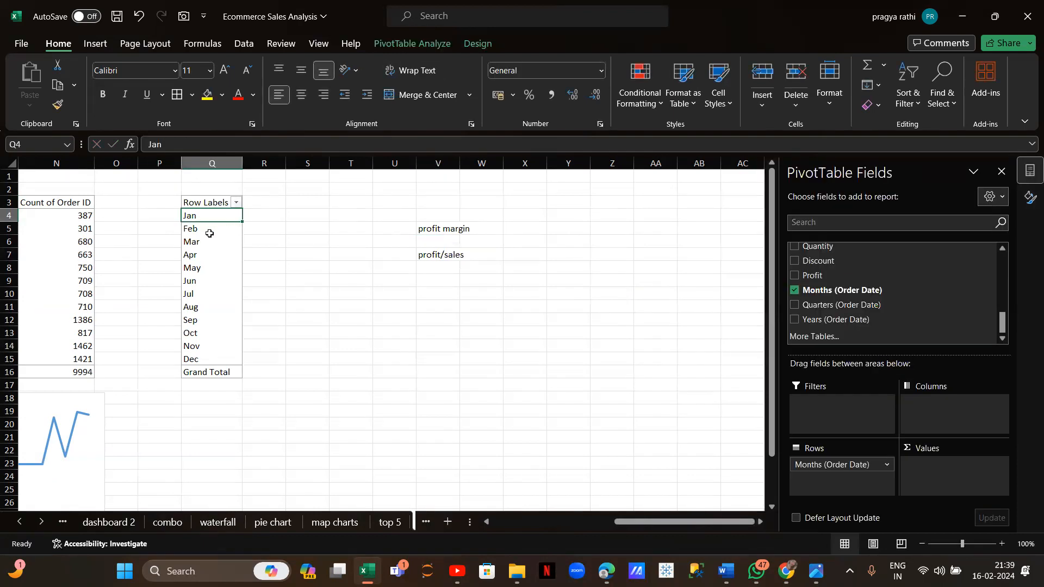
pyautogui.click(429, 36)
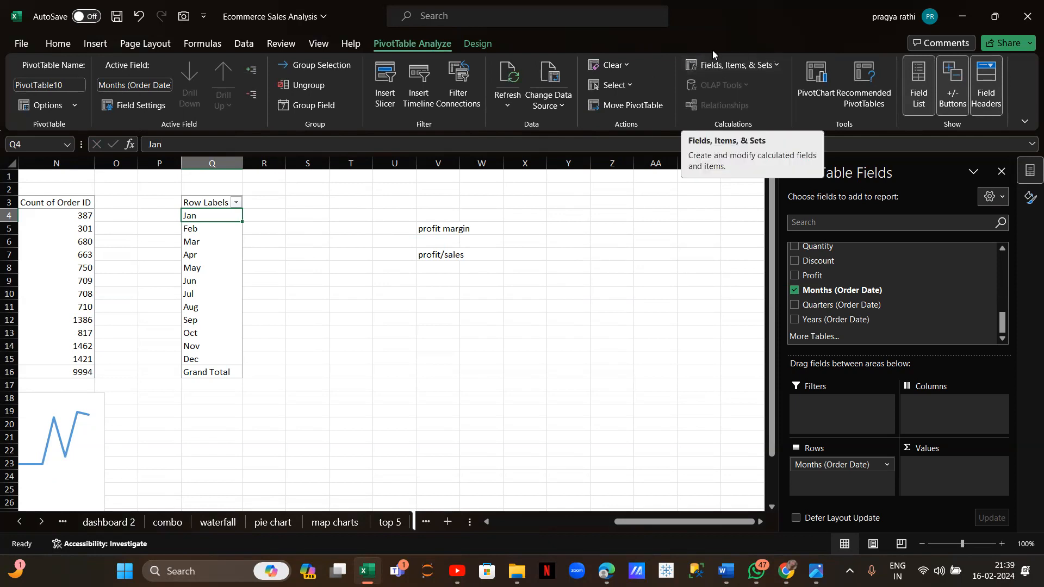
pyautogui.click(760, 64)
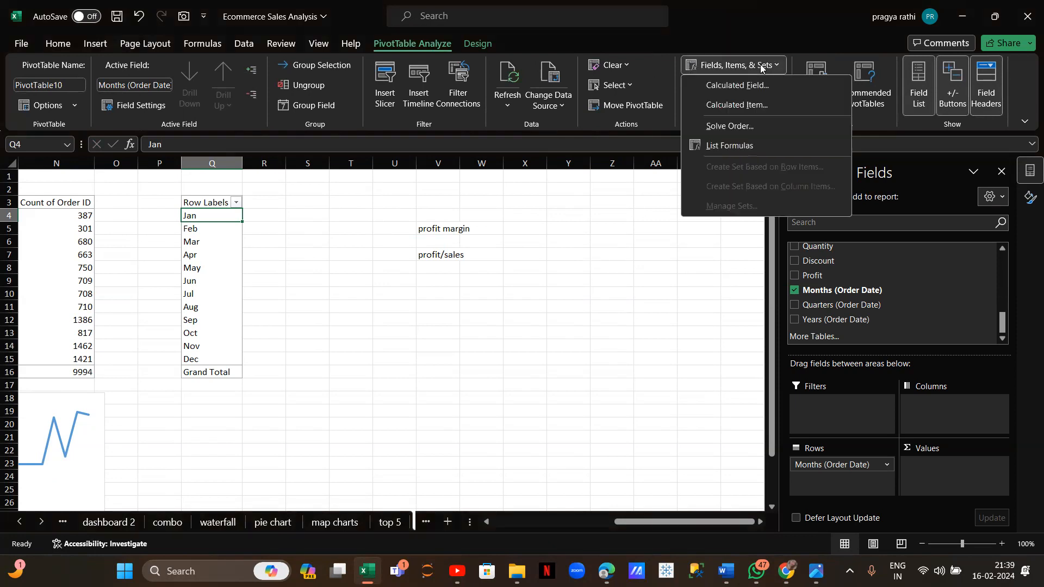
pyautogui.click(745, 66)
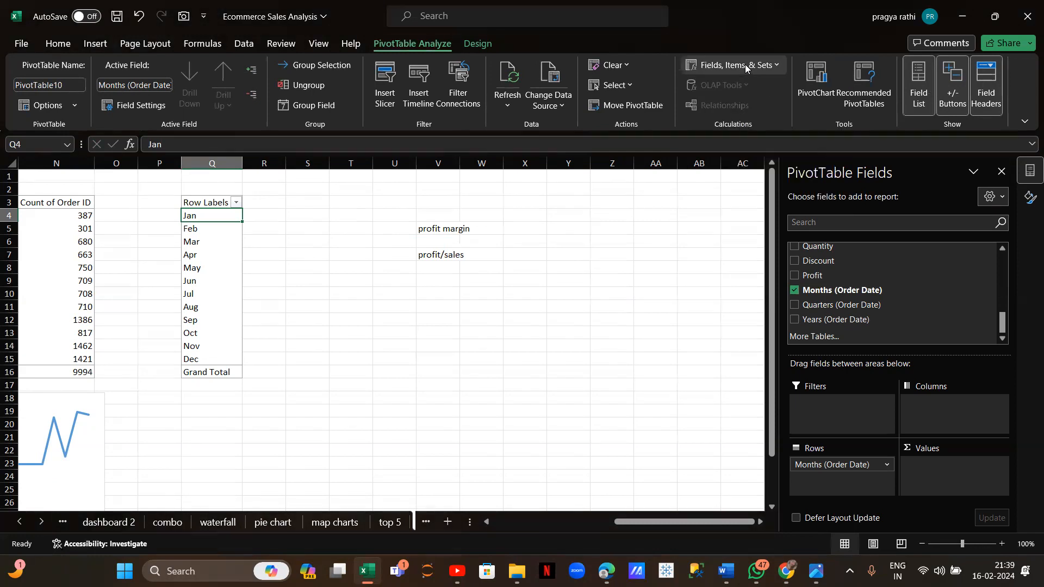
pyautogui.click(746, 66)
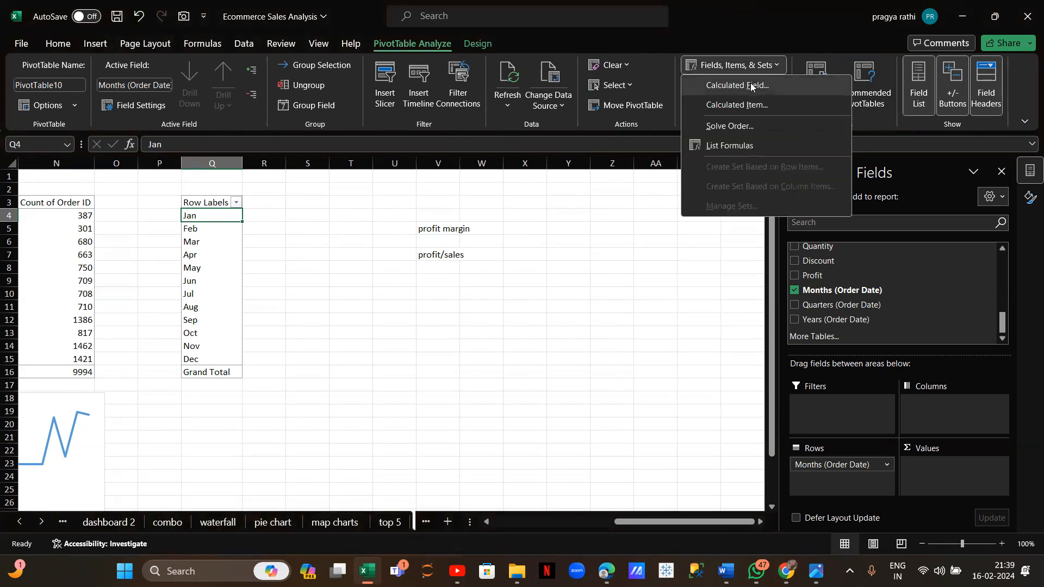
pyautogui.click(751, 84)
pyautogui.press('BackSpace')
pyautogui.write('profit')
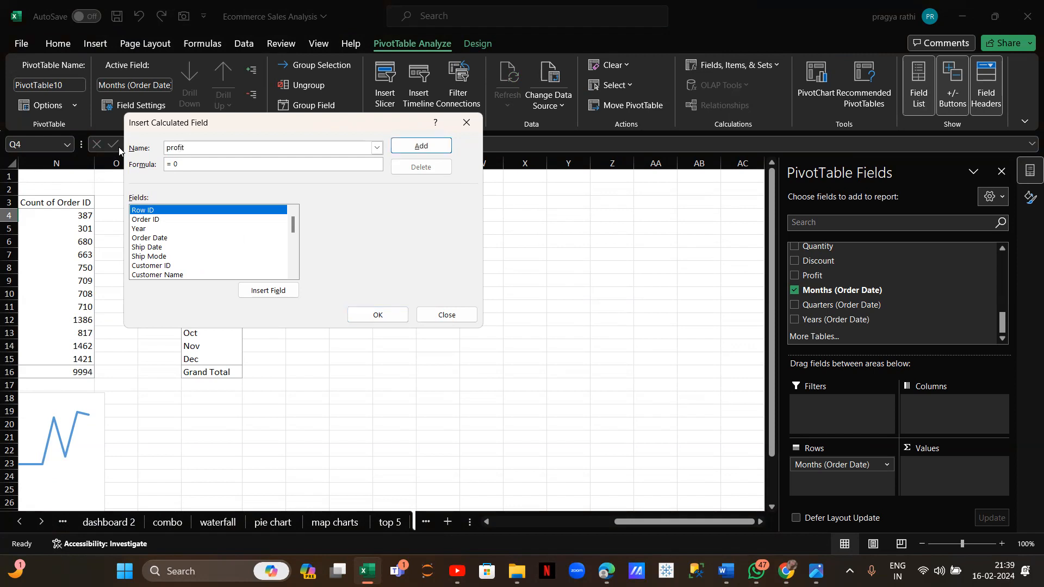
pyautogui.write(' margin')
# Define the calculated field's formula as = Profit/ Sales and add it to the PivotTable
pyautogui.press('BackSpace')
pyautogui.moveTo(292, 234); pyautogui.dragTo(293, 268)
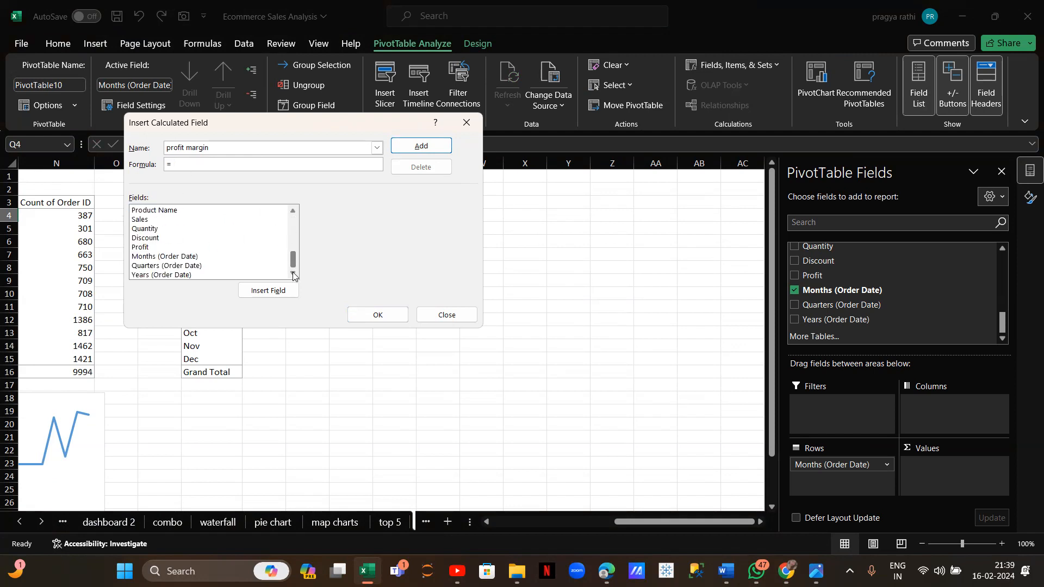
pyautogui.click(139, 248)
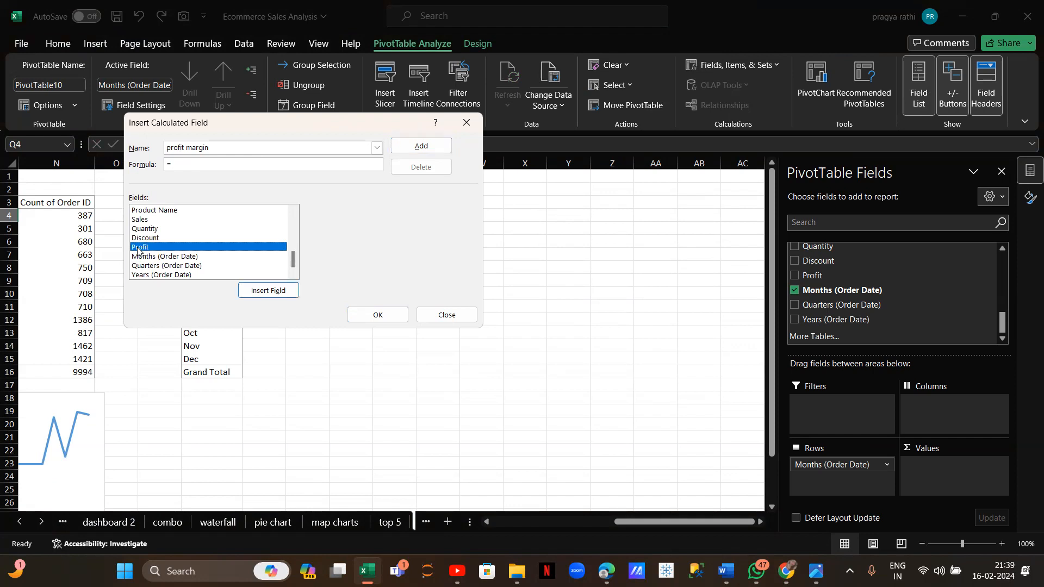
pyautogui.doubleClick(139, 248)
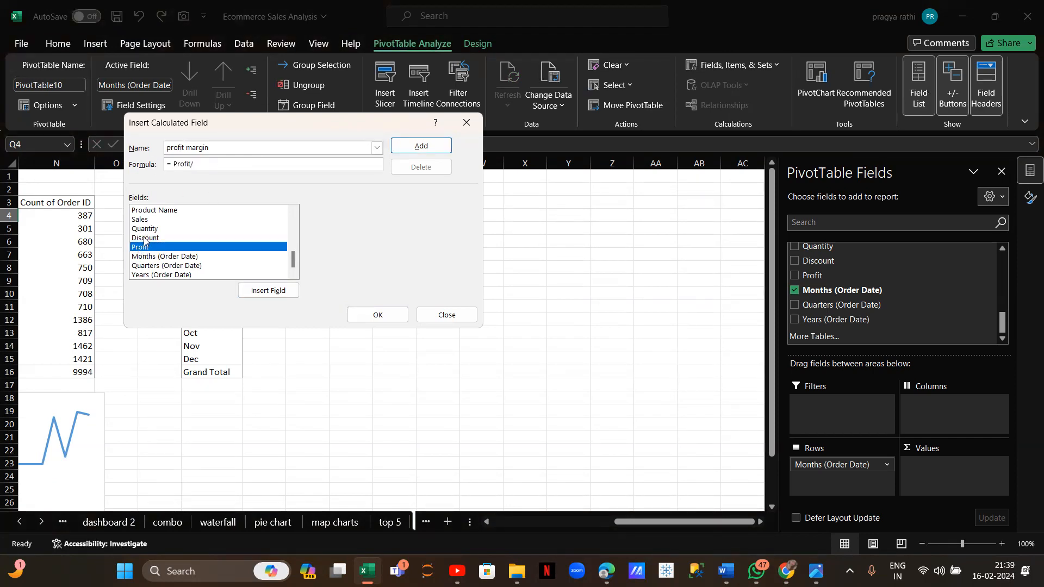
pyautogui.click(136, 220)
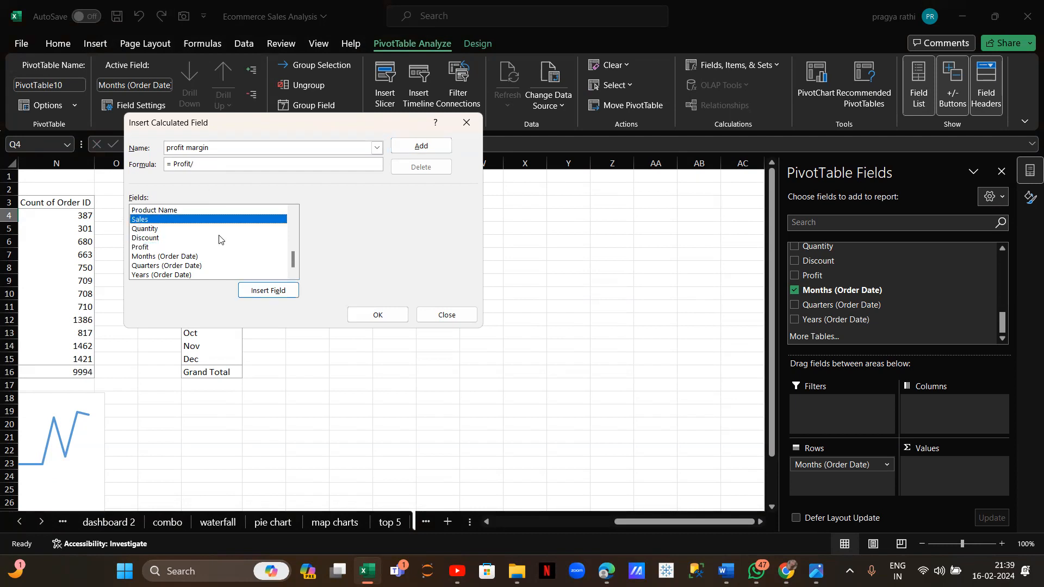
pyautogui.doubleClick(142, 223)
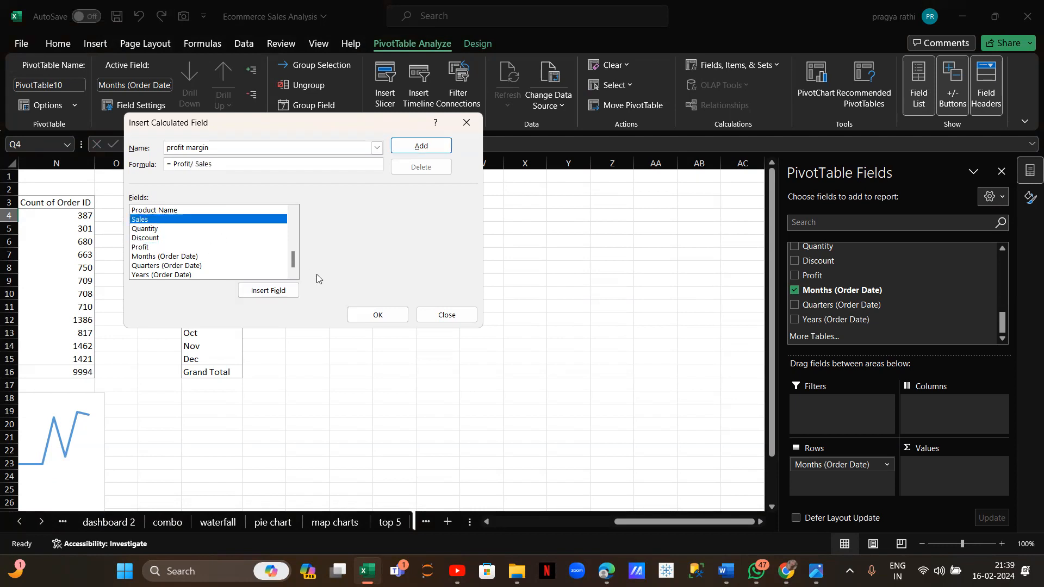
pyautogui.click(375, 314)
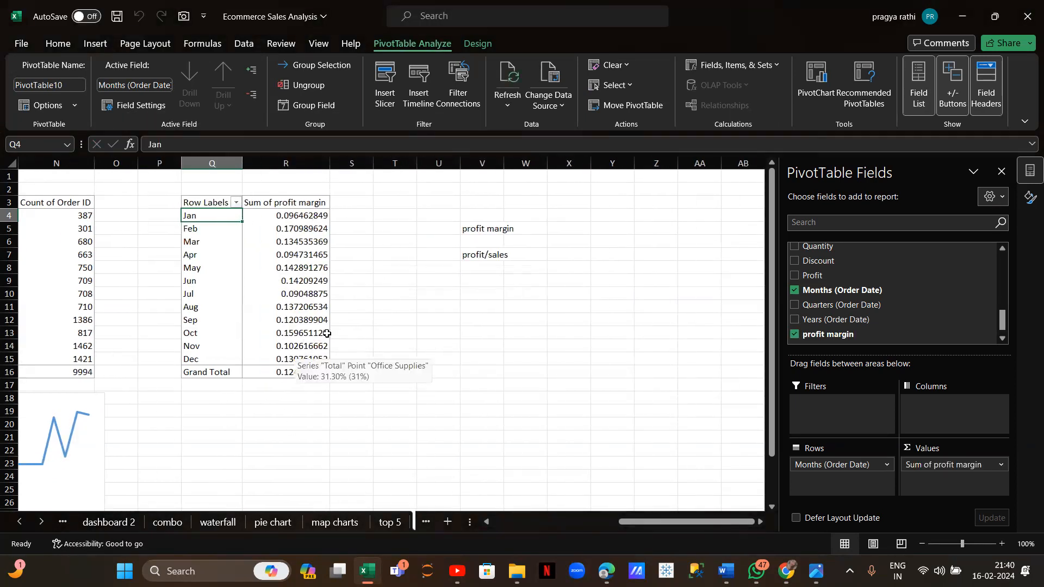
# Insert a Line PivotChart from the monthly Sum of profit margin PivotTable and move it toward the order count PivotTable
pyautogui.click(264, 267)
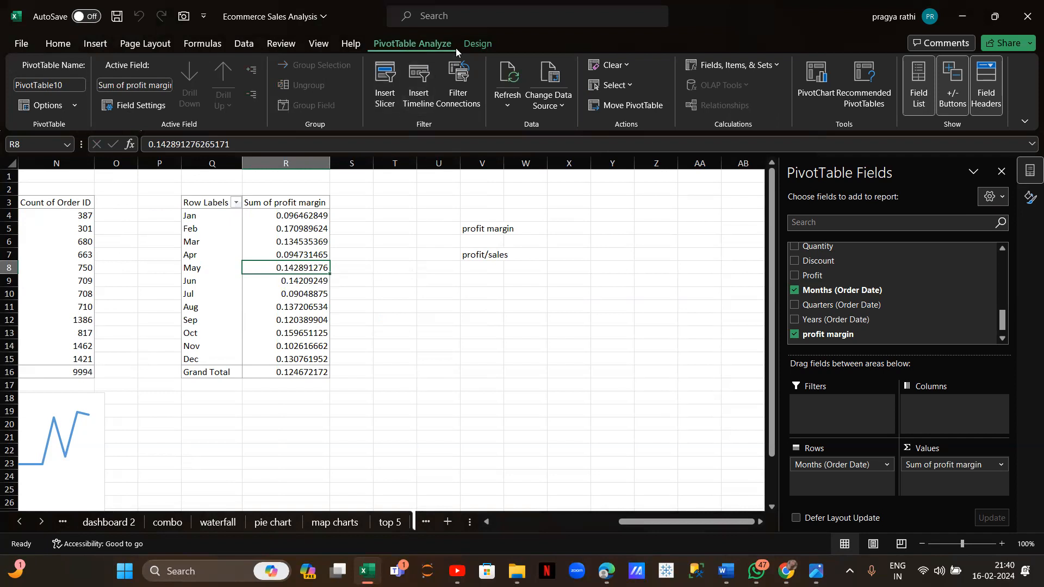
pyautogui.click(816, 90)
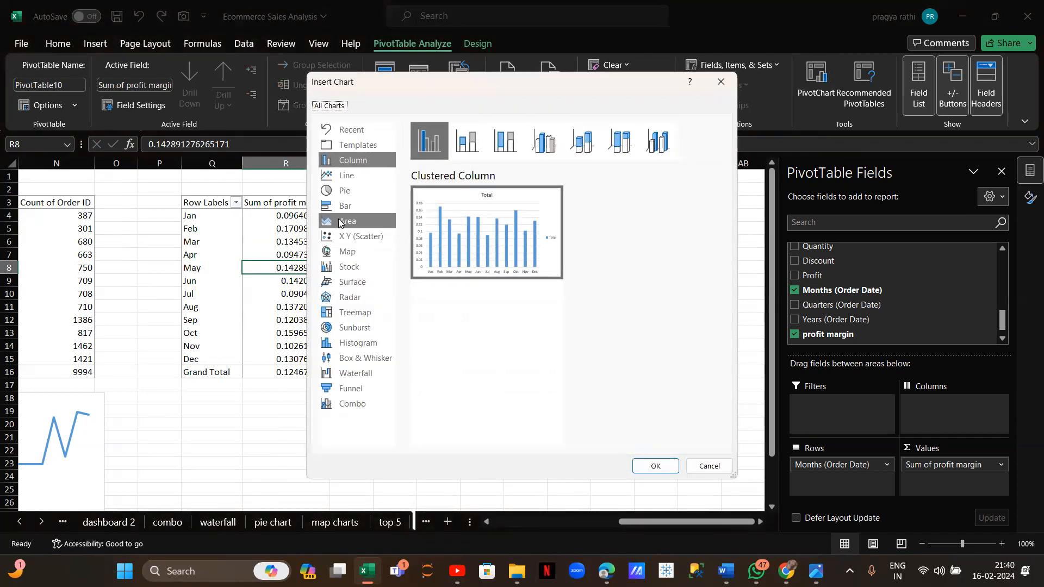
pyautogui.click(333, 176)
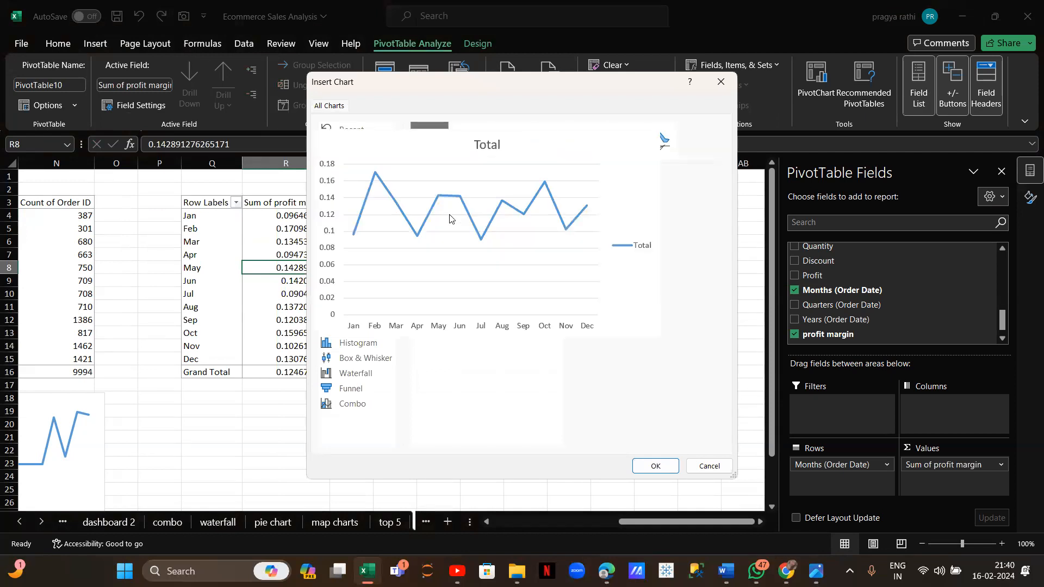
pyautogui.doubleClick(450, 219)
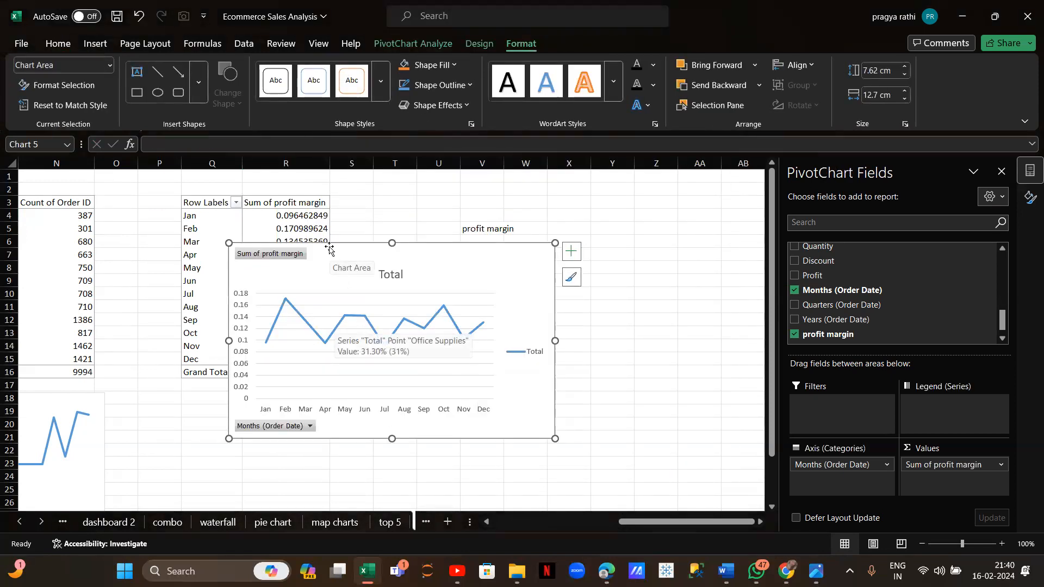
pyautogui.moveTo(329, 249); pyautogui.dragTo(185, 245)
# Remove the axes, gridlines, legend and chart title from the profit margin PivotChart and hide all its field buttons
pyautogui.click(427, 248)
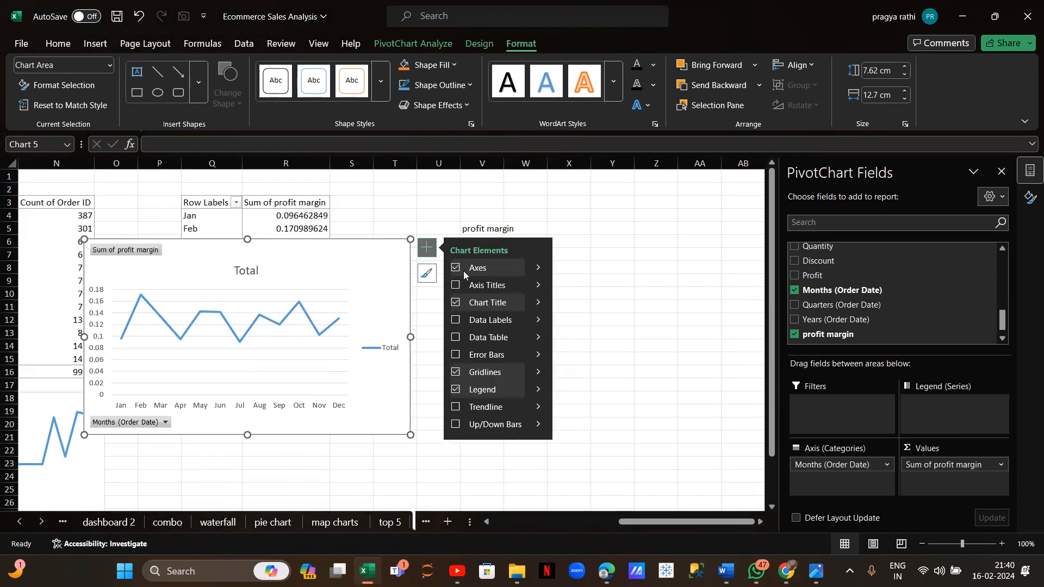
pyautogui.click(456, 268)
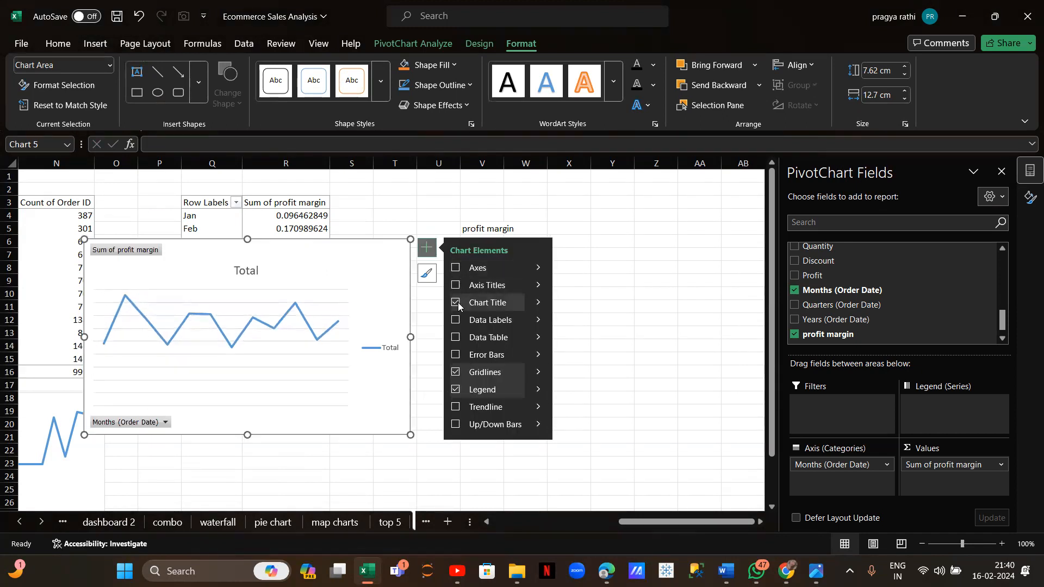
pyautogui.click(456, 375)
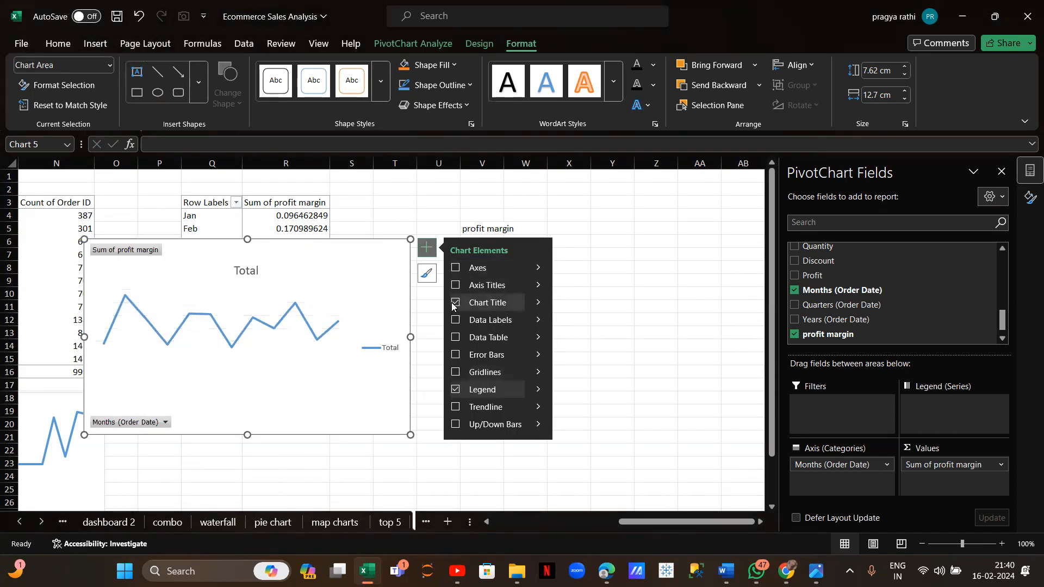
pyautogui.click(456, 390)
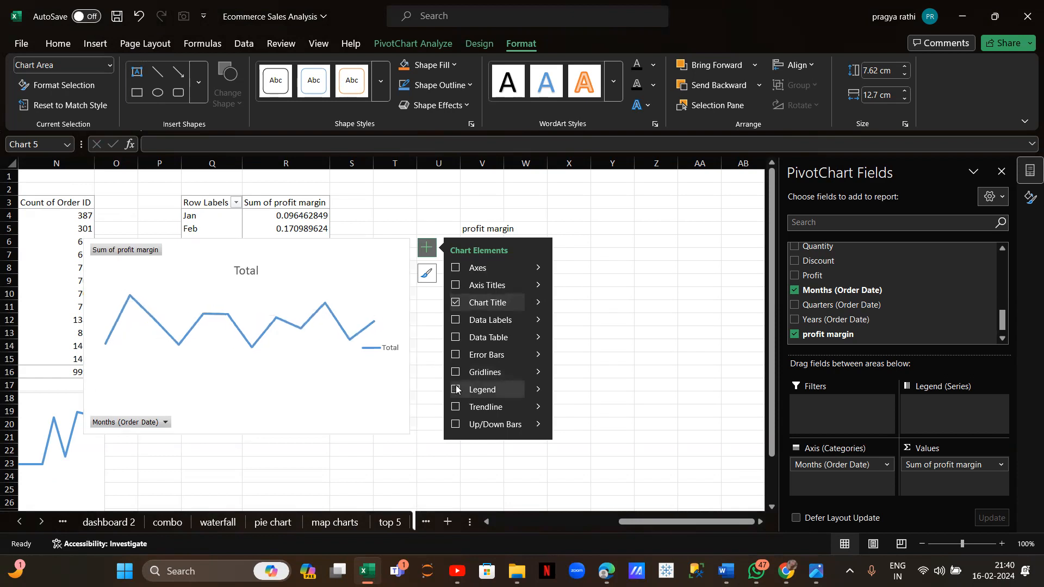
pyautogui.click(456, 303)
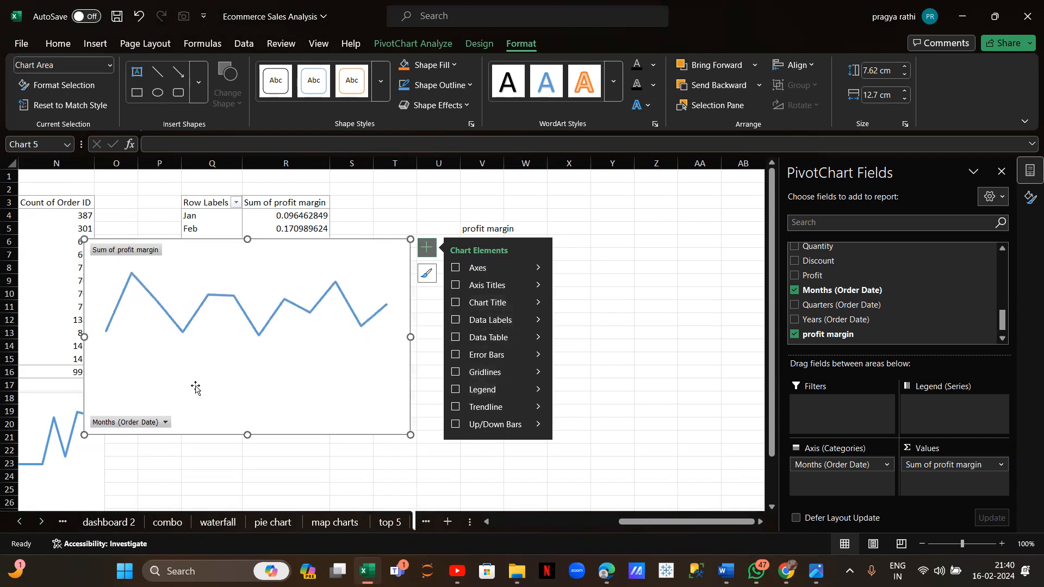
pyautogui.rightClick(149, 421)
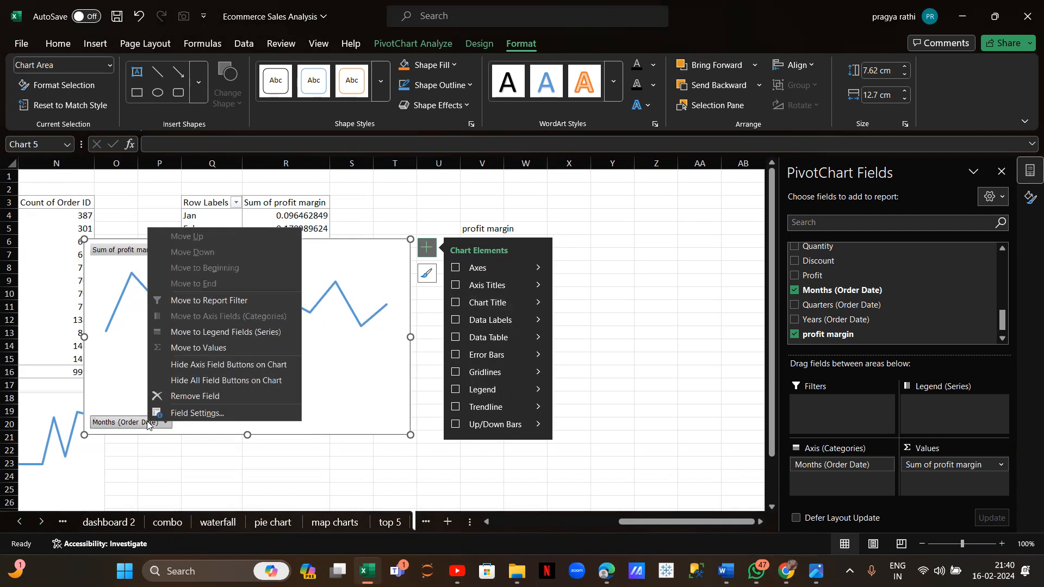
pyautogui.click(166, 382)
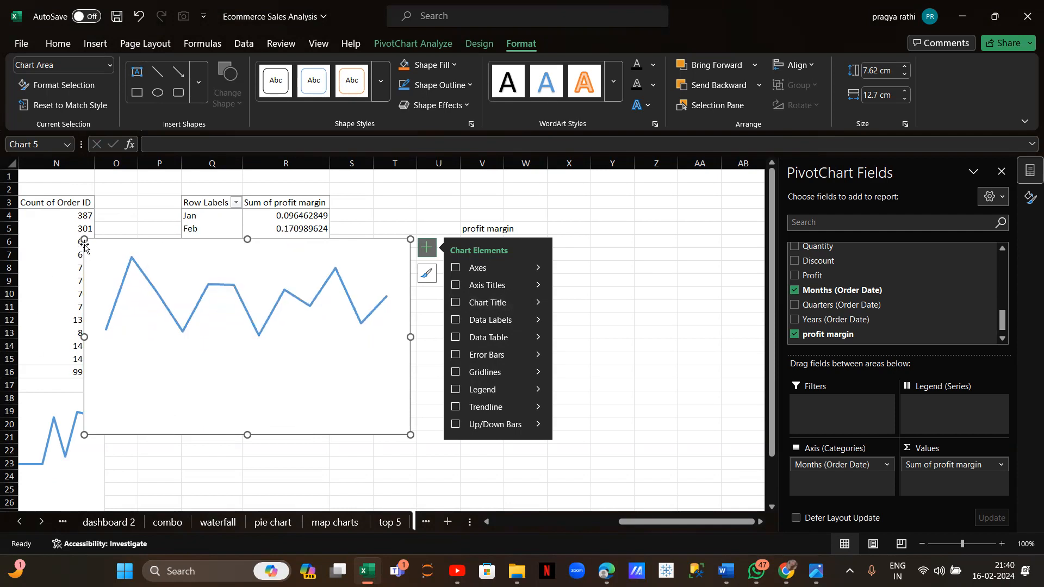
# Shrink the profit margin PivotChart to about 2.52 cm by 6.86 cm and move it below its PivotTable
pyautogui.moveTo(84, 239); pyautogui.dragTo(234, 371)
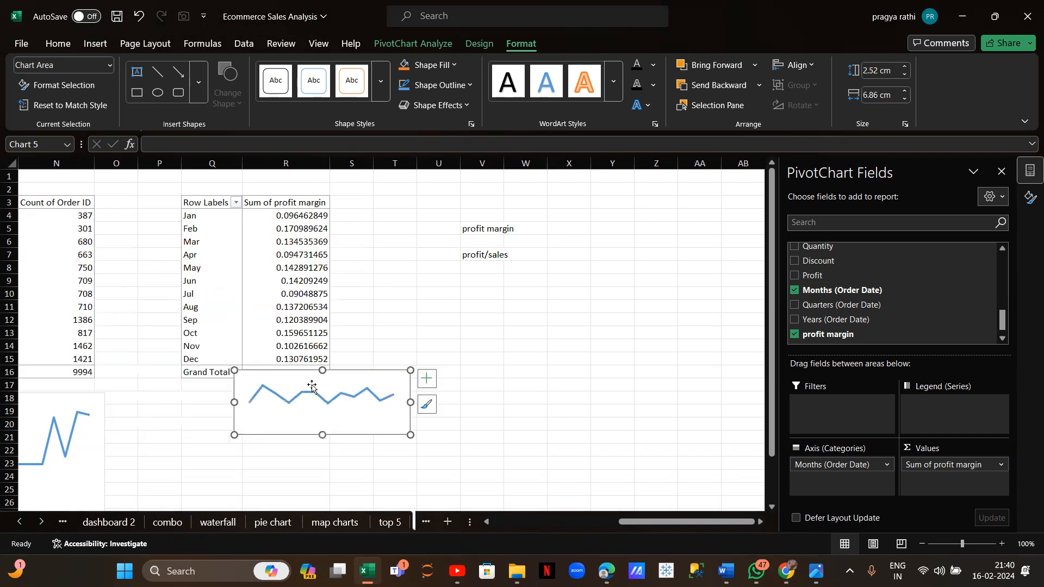
pyautogui.moveTo(299, 379); pyautogui.dragTo(242, 398)
pyautogui.hscroll(-2, 353, 377)
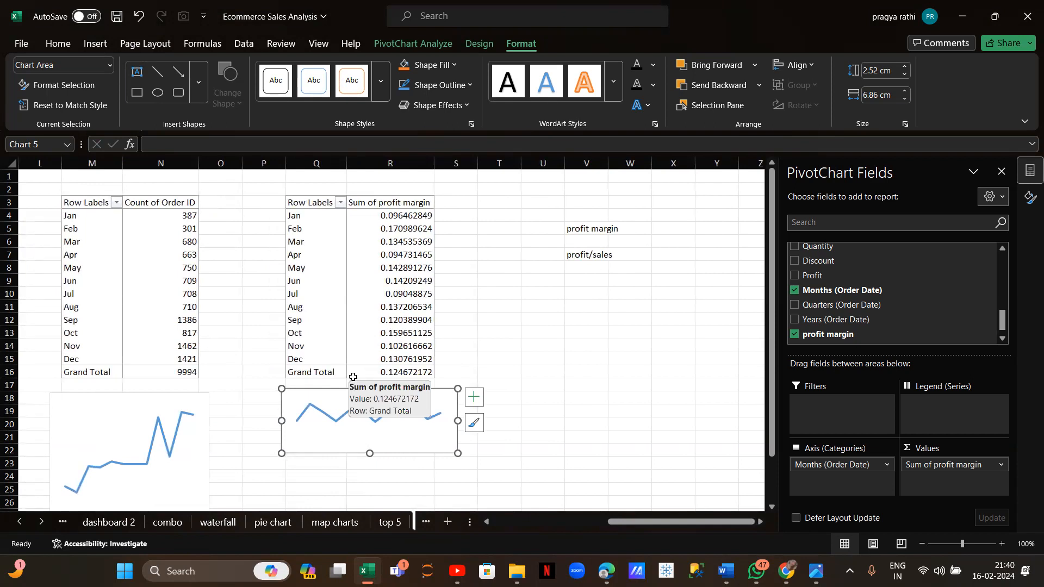
# Review the monthly sales, profit, quantity, order count and profit margin PivotTables and line charts across the KPI sheet
pyautogui.hscroll(-2, 353, 377)
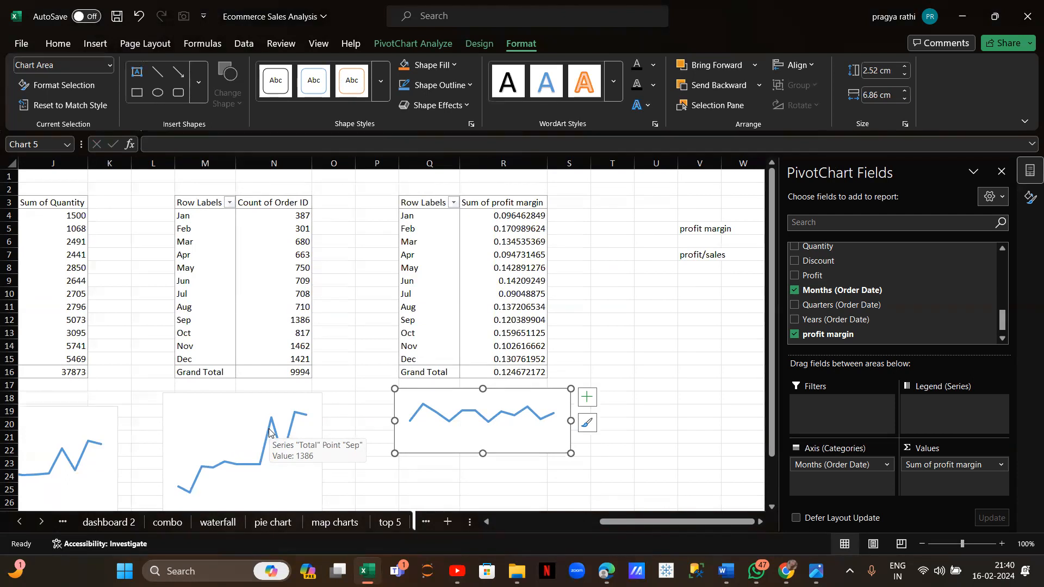
pyautogui.hscroll(-1, 269, 432)
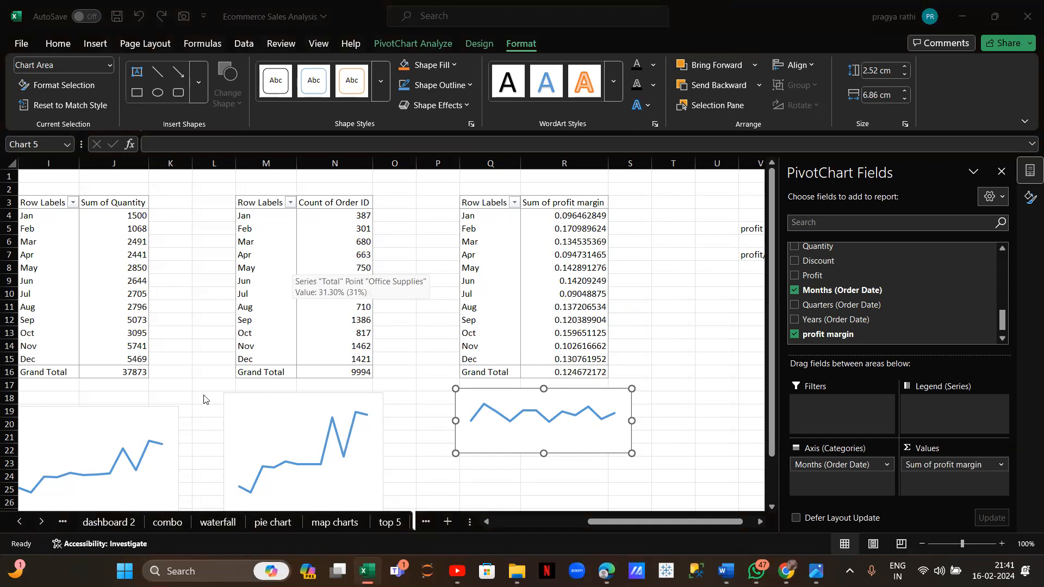
pyautogui.hscroll(-8, 179, 339)
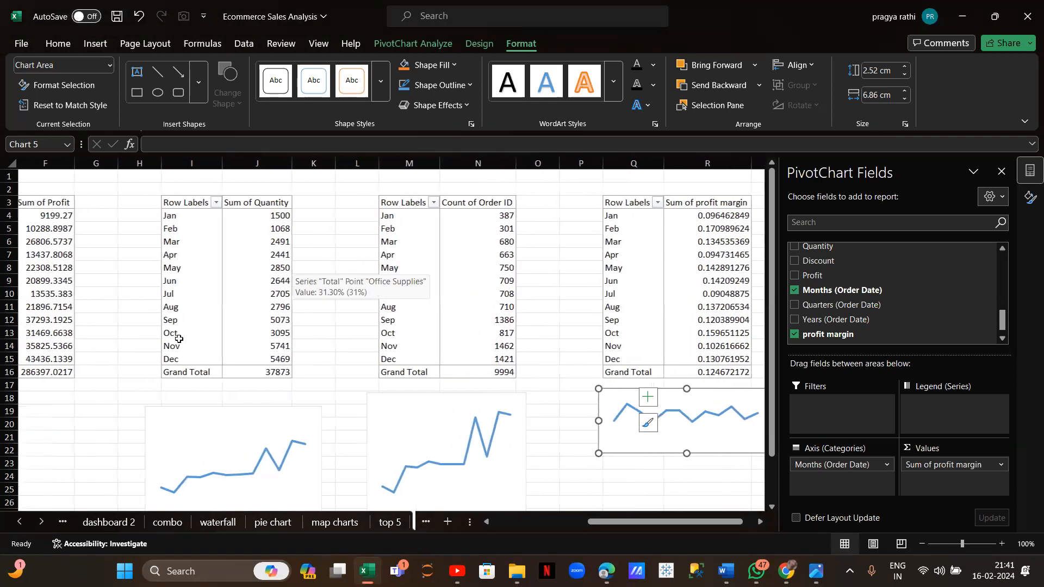
pyautogui.hscroll(-1, 179, 339)
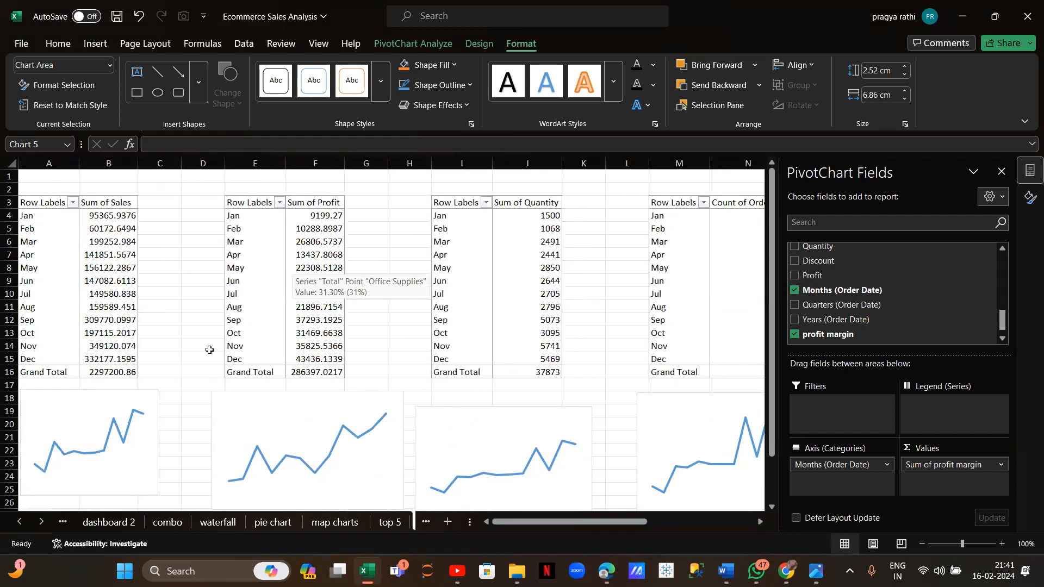
pyautogui.scroll(-1, 363, 524)
pyautogui.scroll(2, 363, 523)
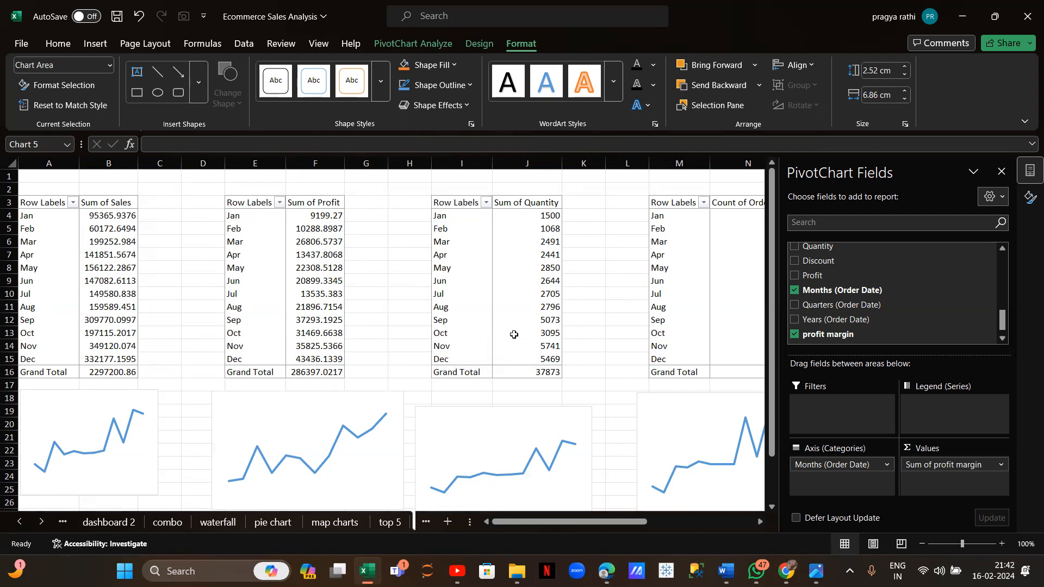
pyautogui.hscroll(5, 514, 334)
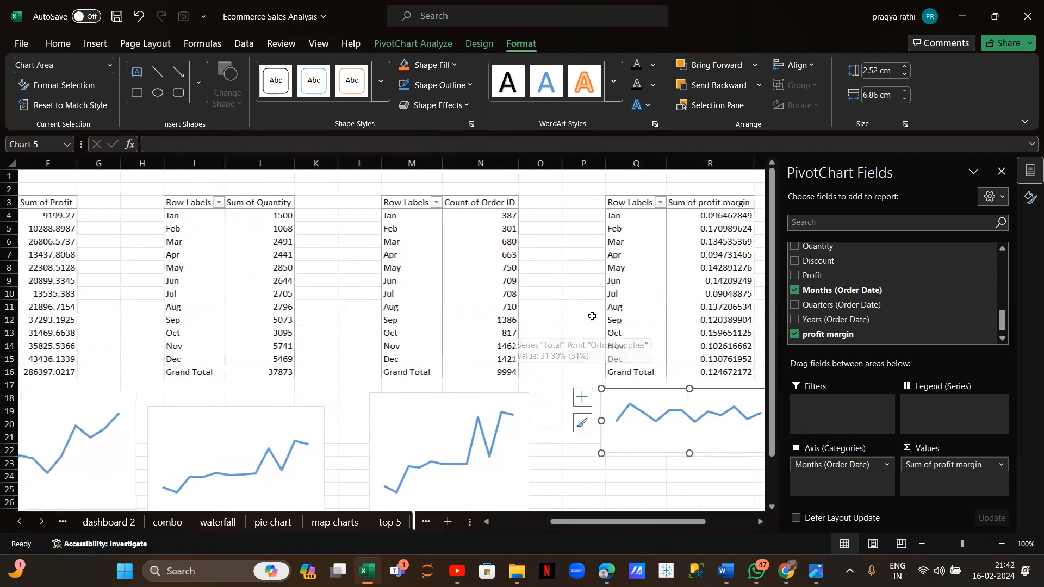
pyautogui.hscroll(4, 551, 330)
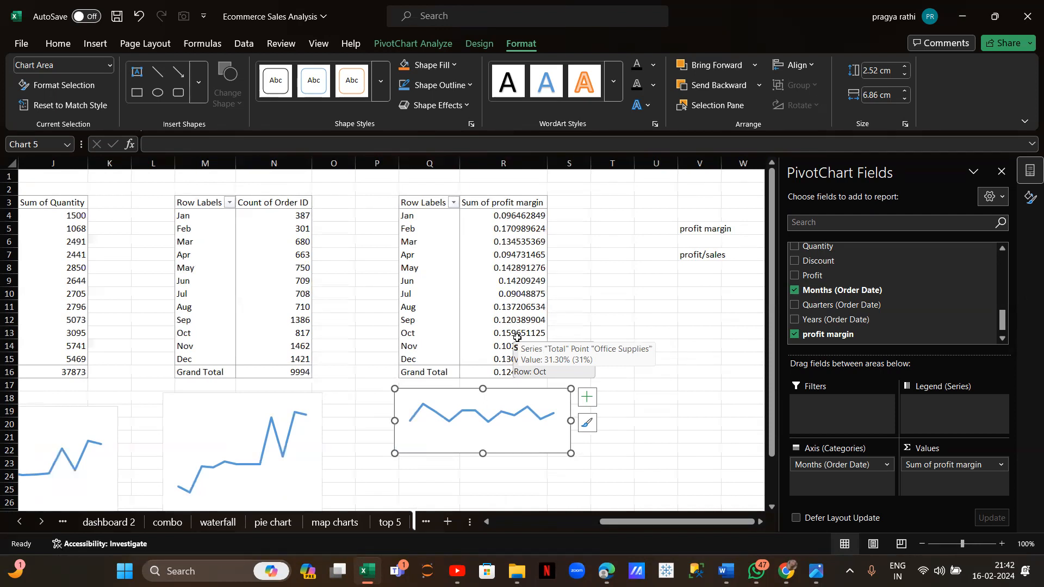
# Add a new blank worksheet directly after the KPI sheet and make it the active sheet
pyautogui.click(447, 522)
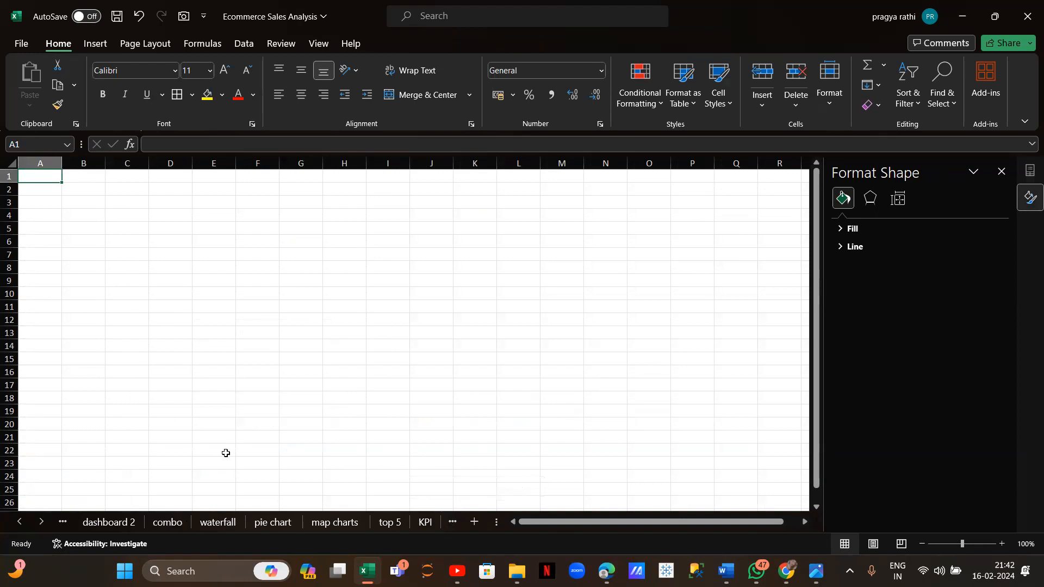
pyautogui.scroll(1, 216, 530)
pyautogui.hscroll(3, 217, 529)
pyautogui.hscroll(-2, 217, 529)
pyautogui.hscroll(3, 403, 523)
pyautogui.hscroll(-2, 402, 523)
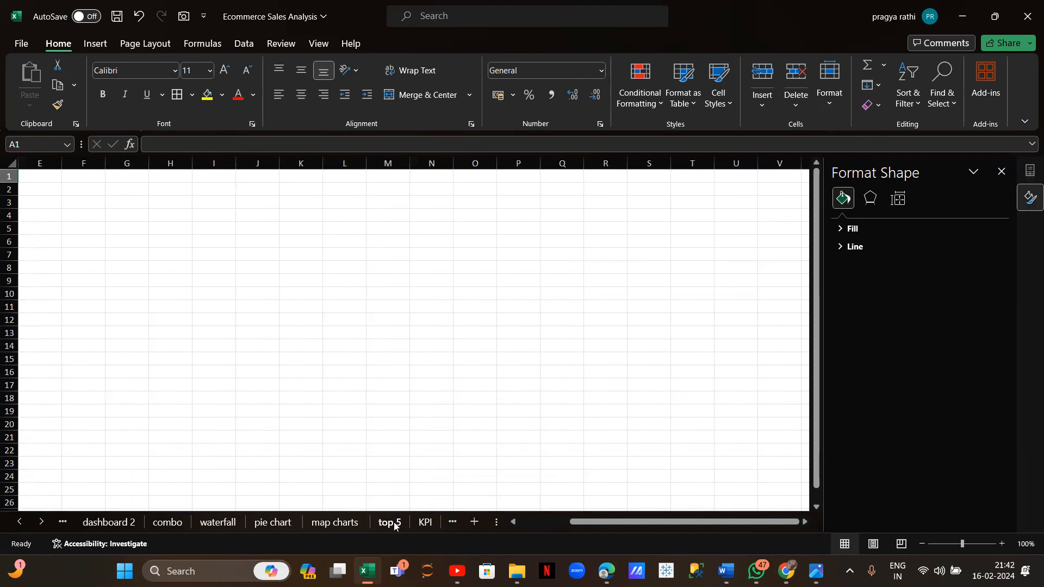
pyautogui.hscroll(1, 409, 525)
pyautogui.hscroll(-1, 409, 526)
pyautogui.click(404, 523)
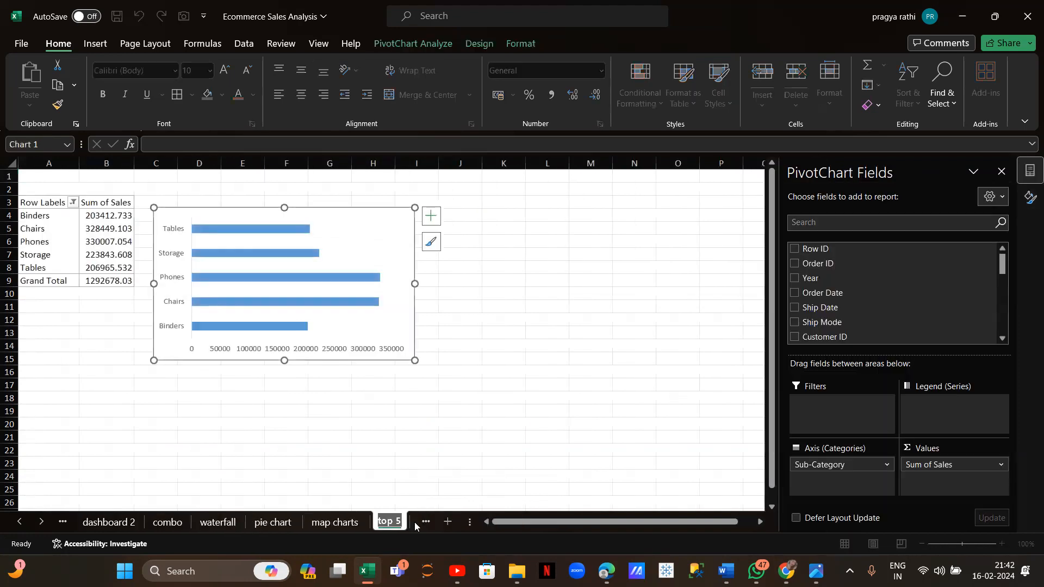
pyautogui.hscroll(2, 403, 525)
pyautogui.hscroll(-2, 411, 527)
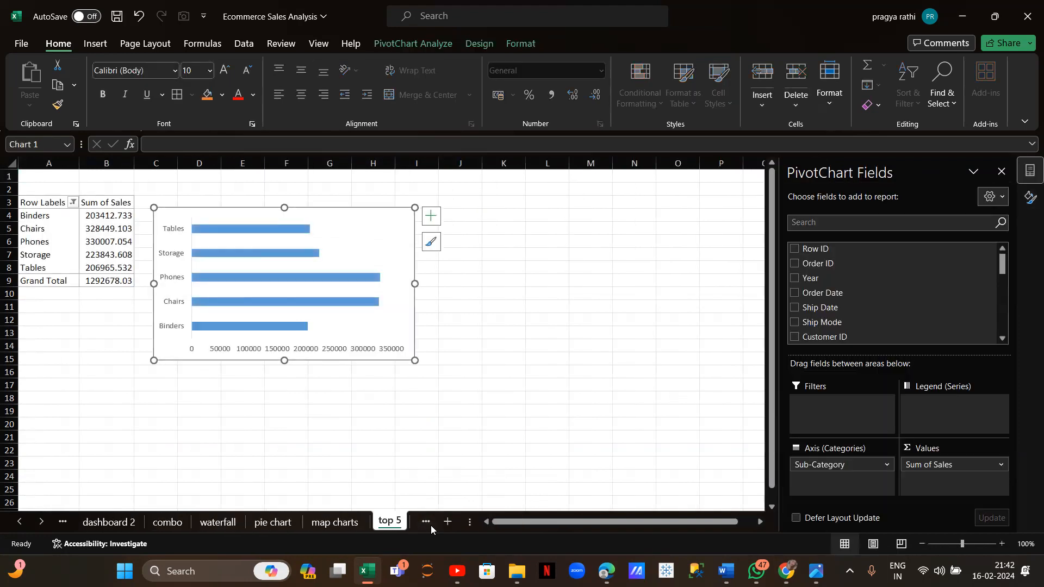
pyautogui.click(430, 525)
pyautogui.click(428, 526)
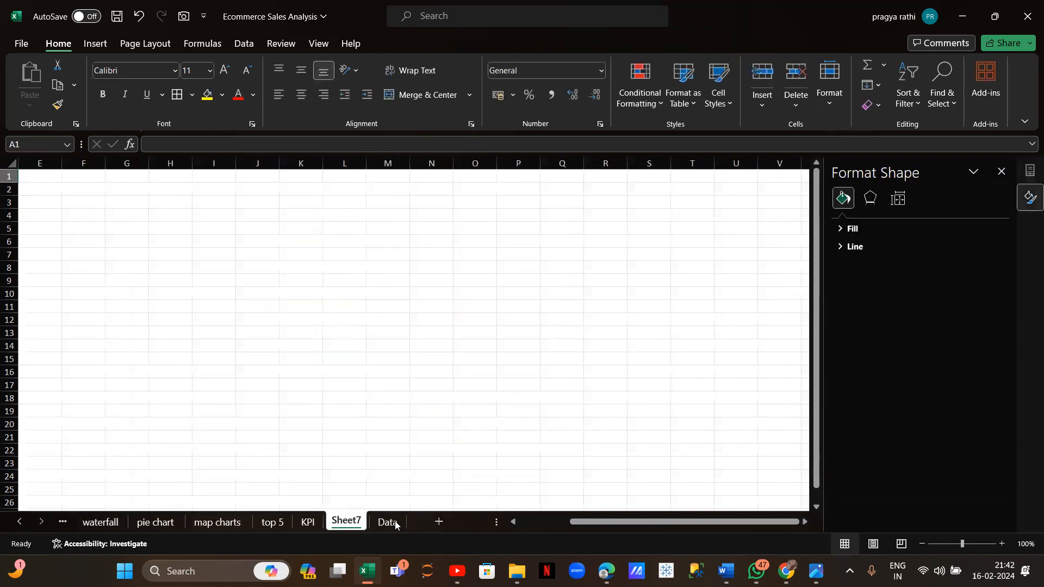
# Rename the new blank worksheet as "dashboard 1"
pyautogui.doubleClick(353, 522)
pyautogui.write('da')
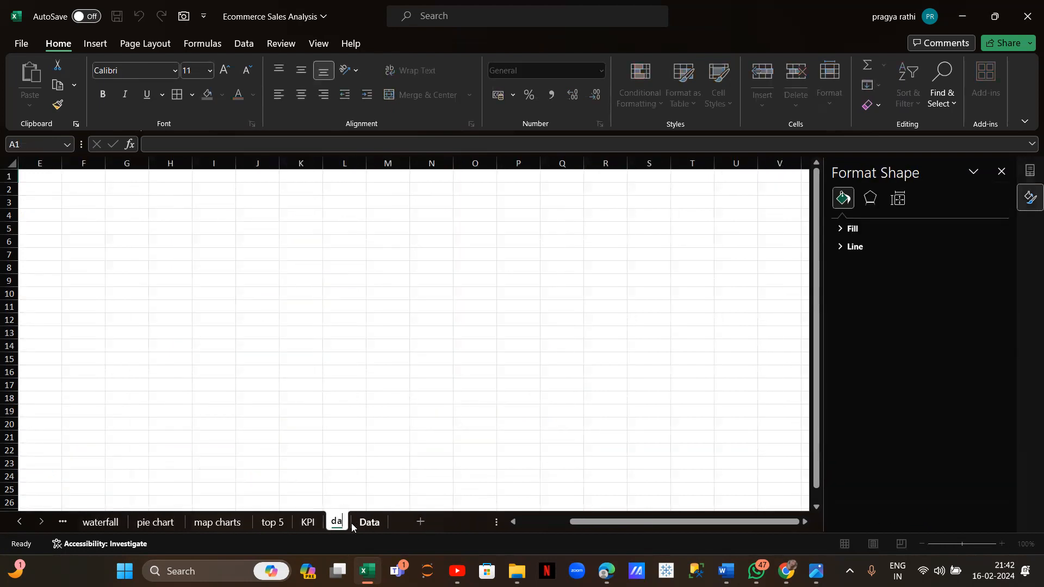
pyautogui.write('shbo')
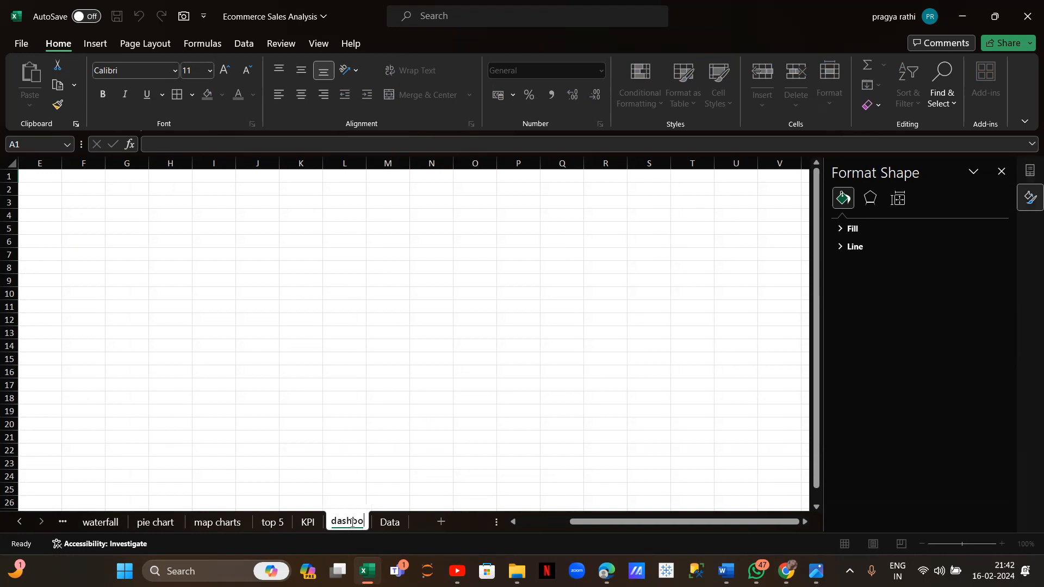
pyautogui.write('ard')
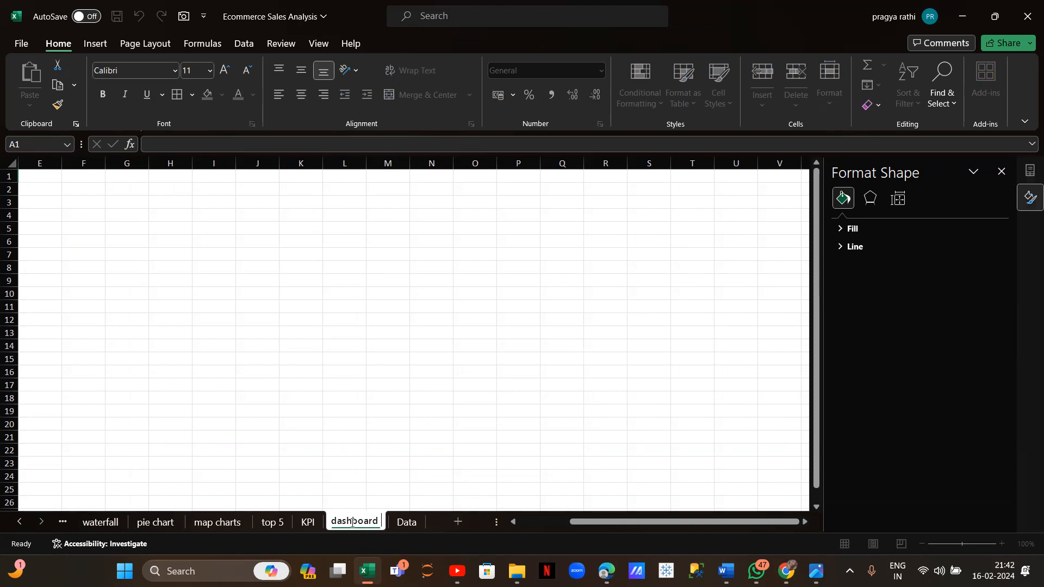
pyautogui.write(' 1')
pyautogui.hscroll(-1, 40, 210)
pyautogui.hscroll(-3, 60, 206)
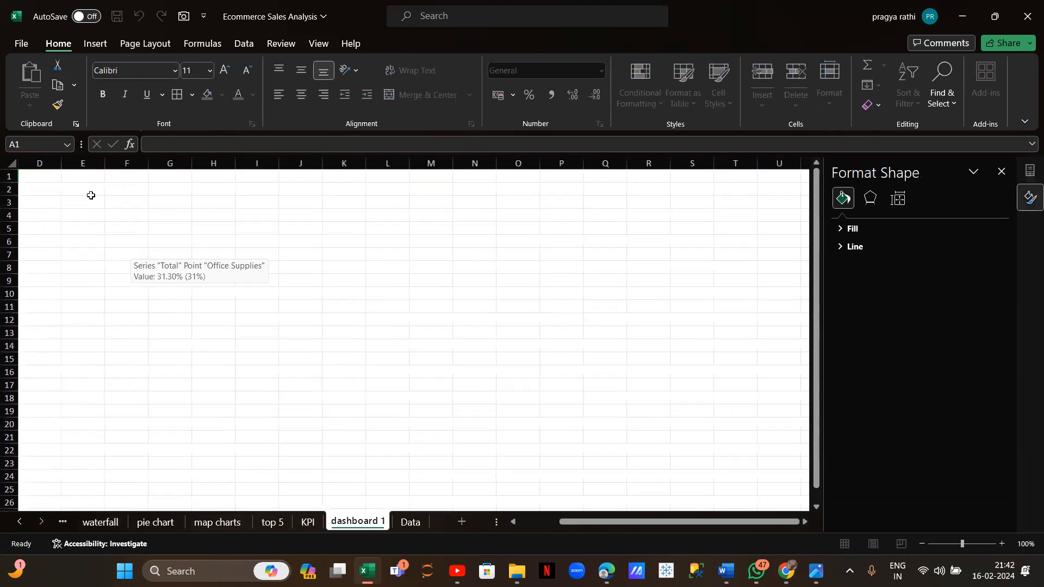
pyautogui.hscroll(-1, 91, 195)
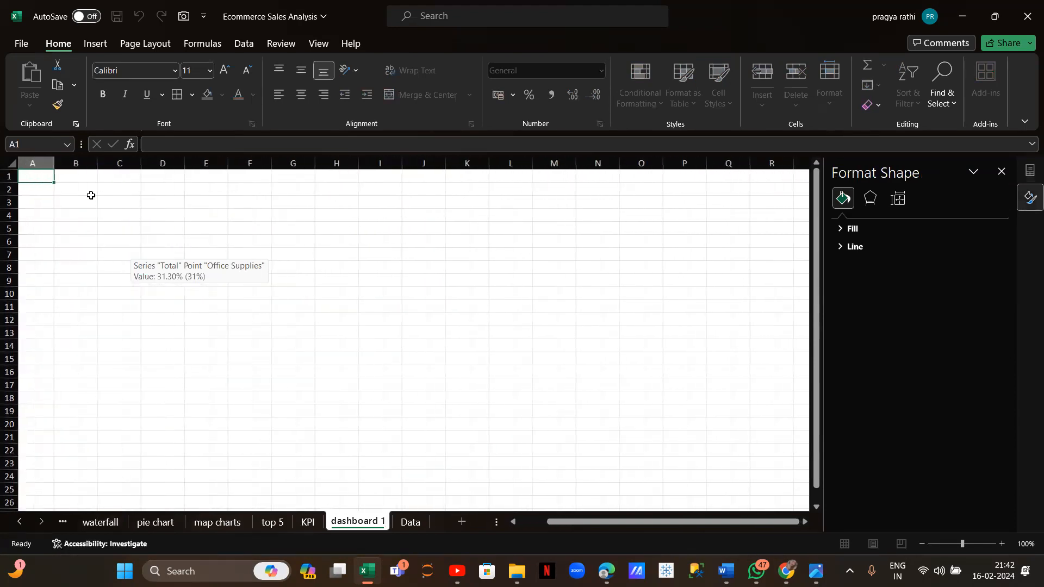
pyautogui.click(609, 189)
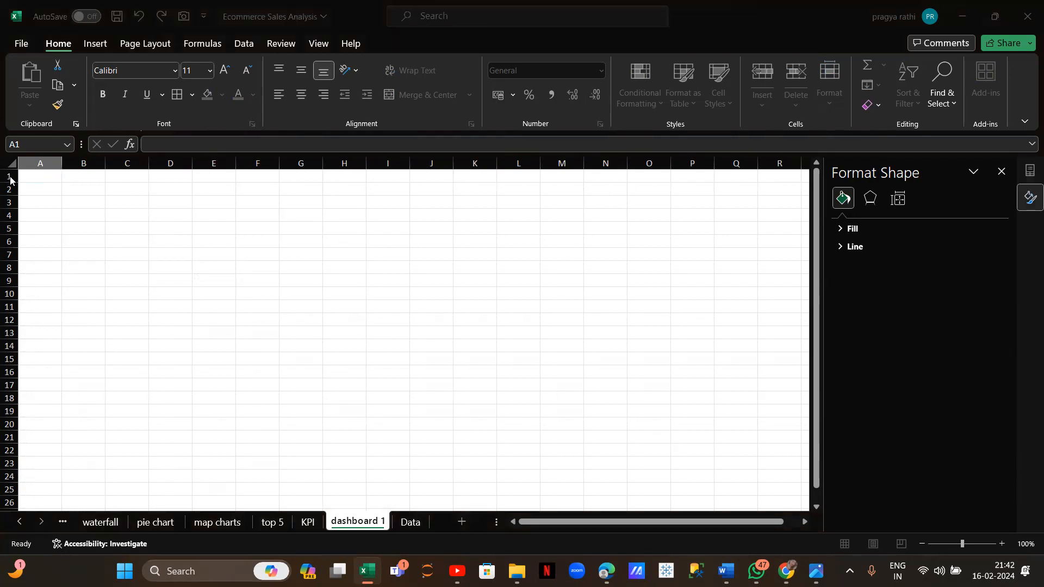
pyautogui.click(33, 178)
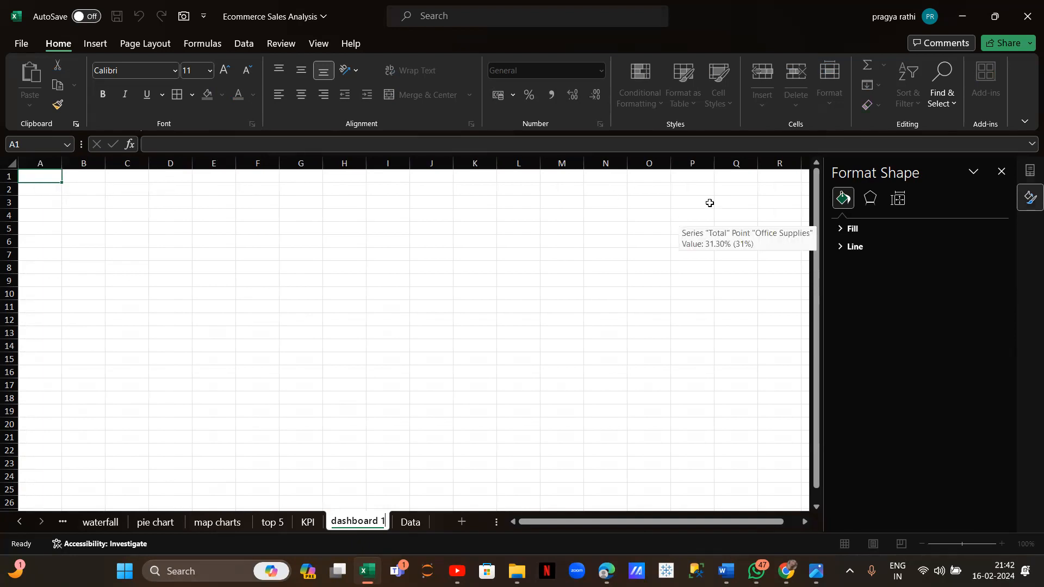
pyautogui.click(91, 44)
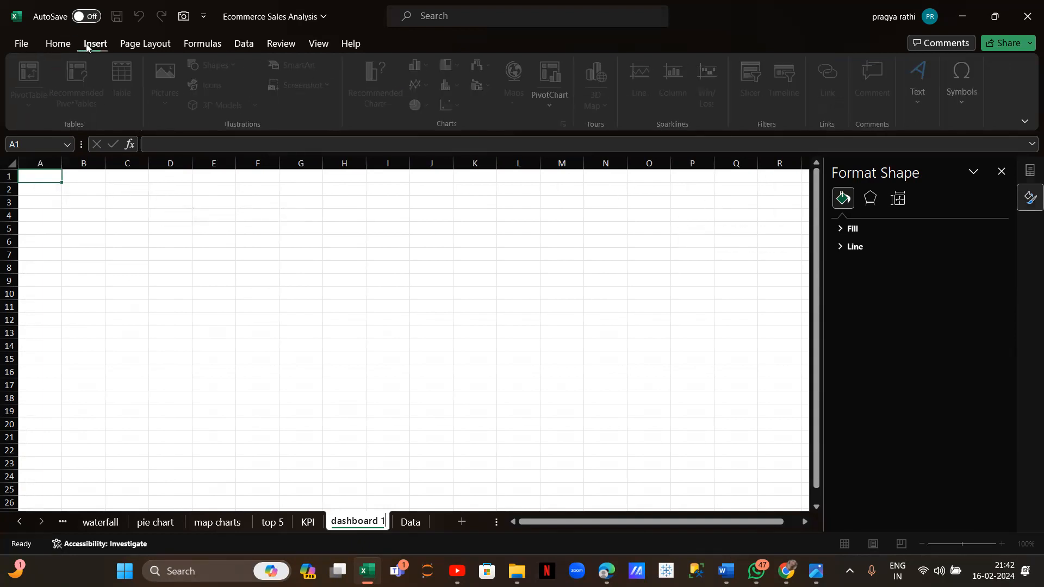
pyautogui.click(96, 213)
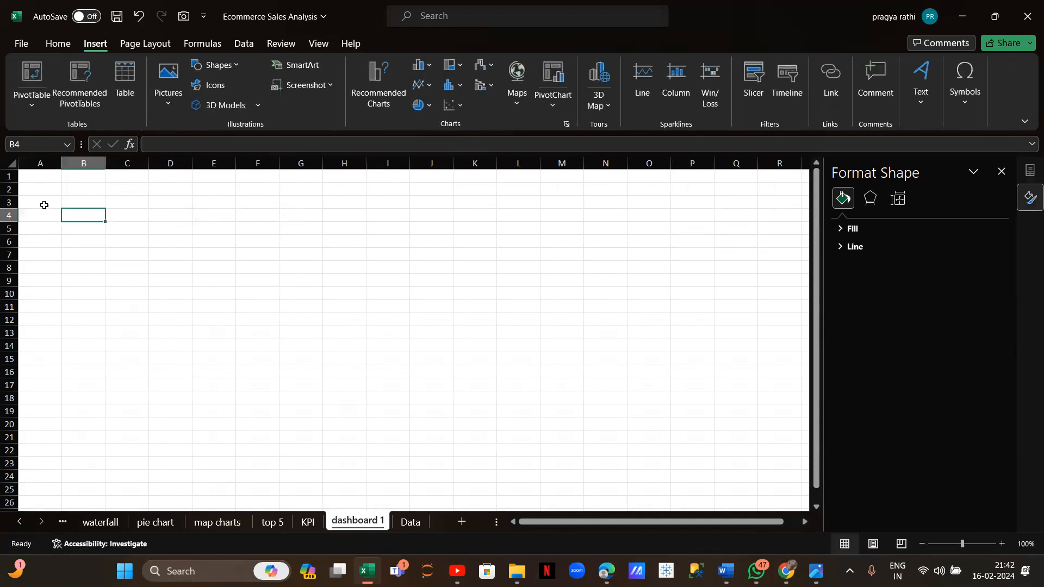
# Draw a rounded rectangle banner about 1.42 cm high by 38.29 cm wide across rows 1 to 3 and close the Format Shape pane
pyautogui.click(31, 193)
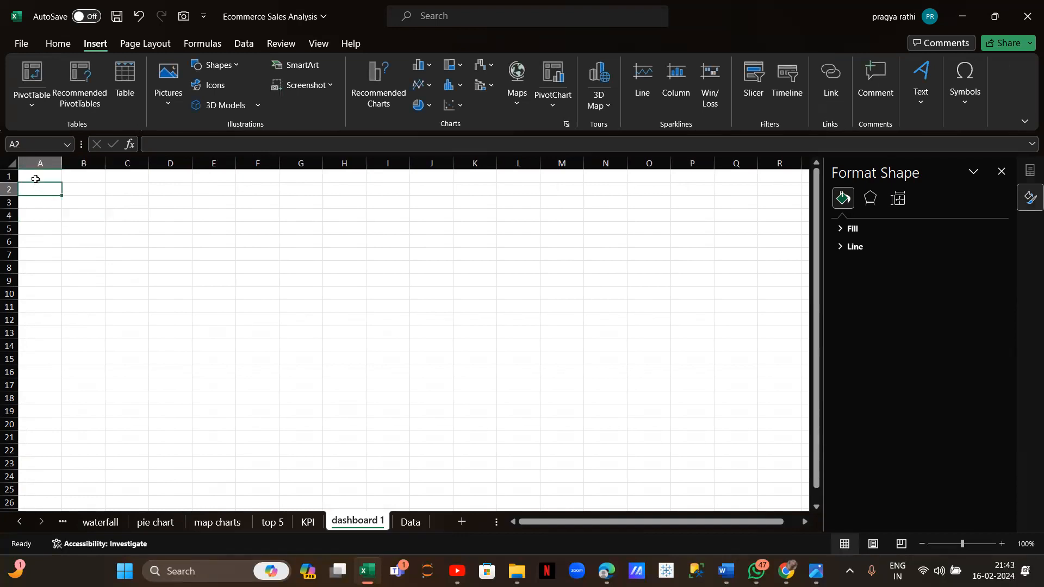
pyautogui.click(35, 176)
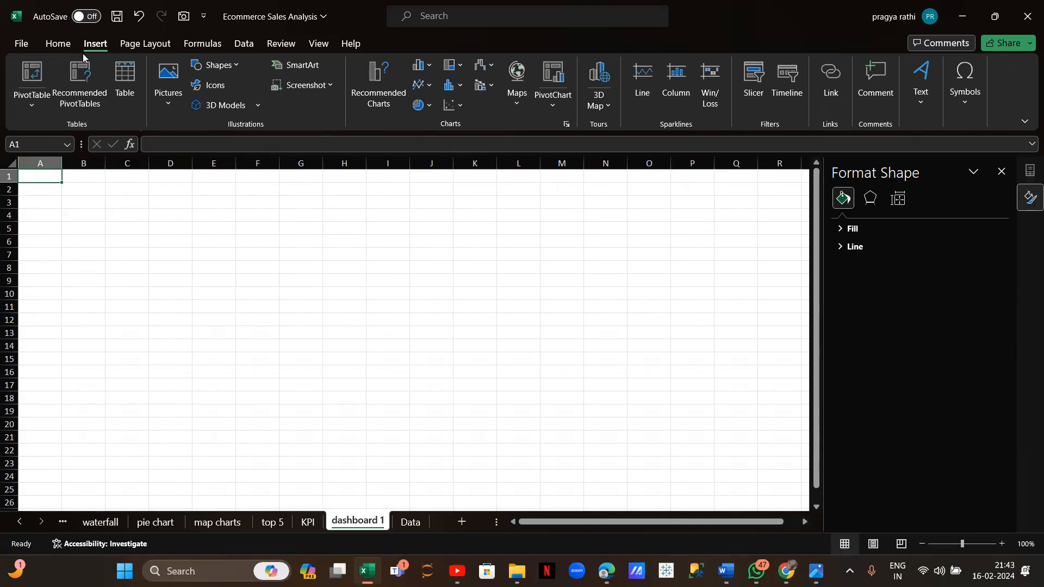
pyautogui.click(208, 66)
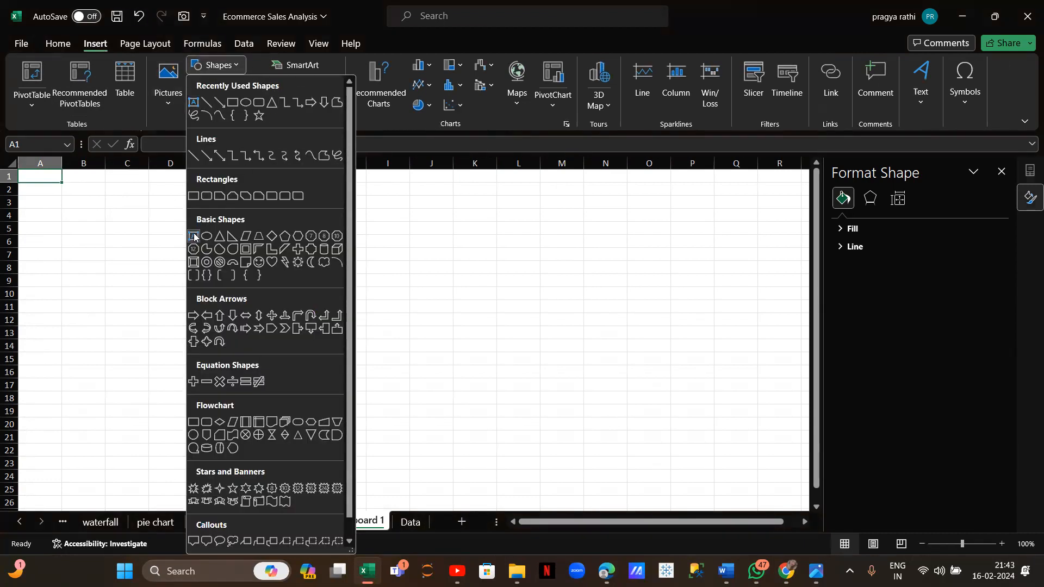
pyautogui.click(204, 202)
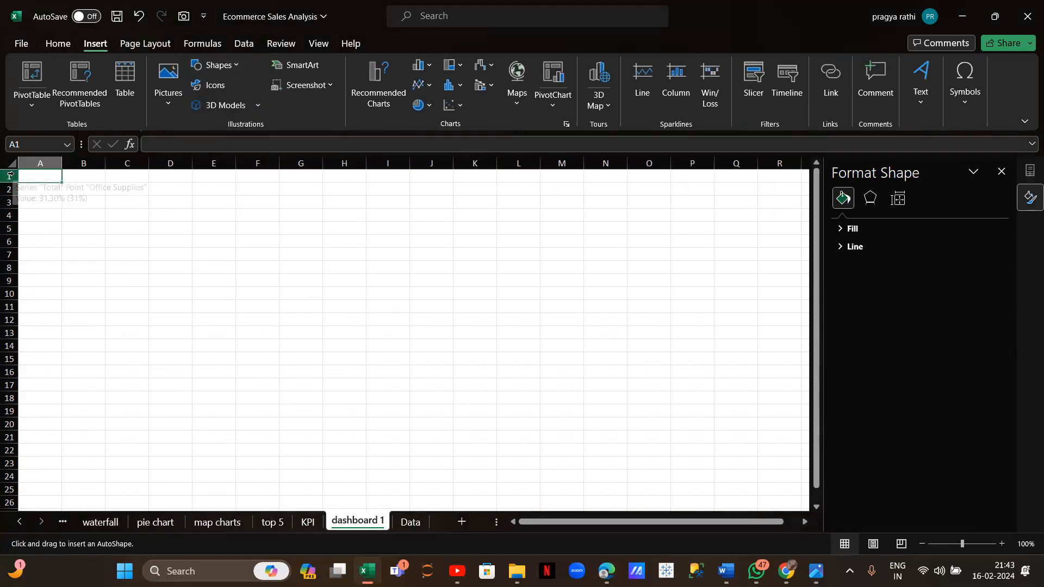
pyautogui.moveTo(23, 175); pyautogui.dragTo(790, 212)
pyautogui.hscroll(-4, 417, 247)
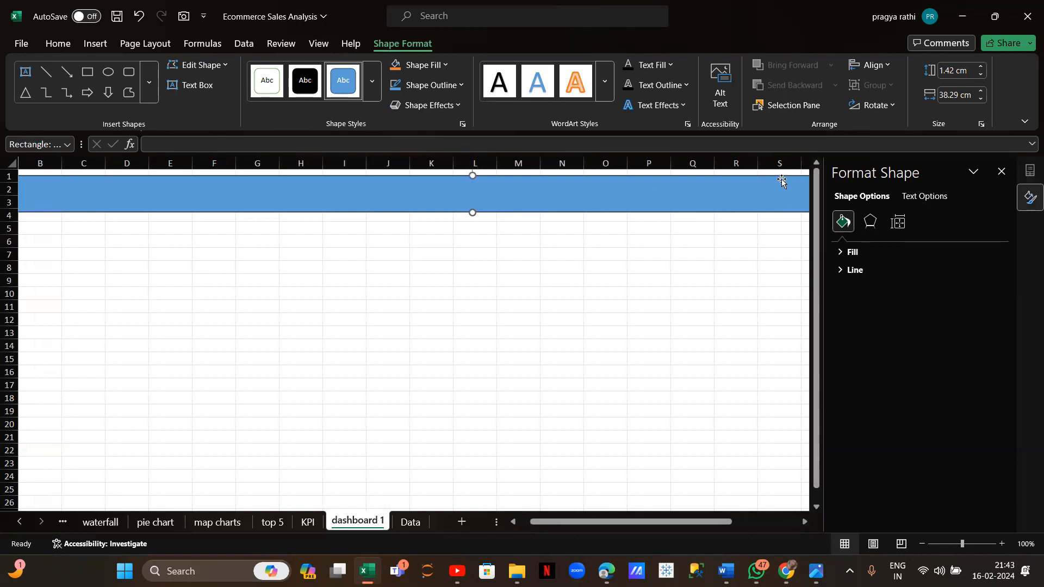
pyautogui.hotkey('alt', 'Tab')
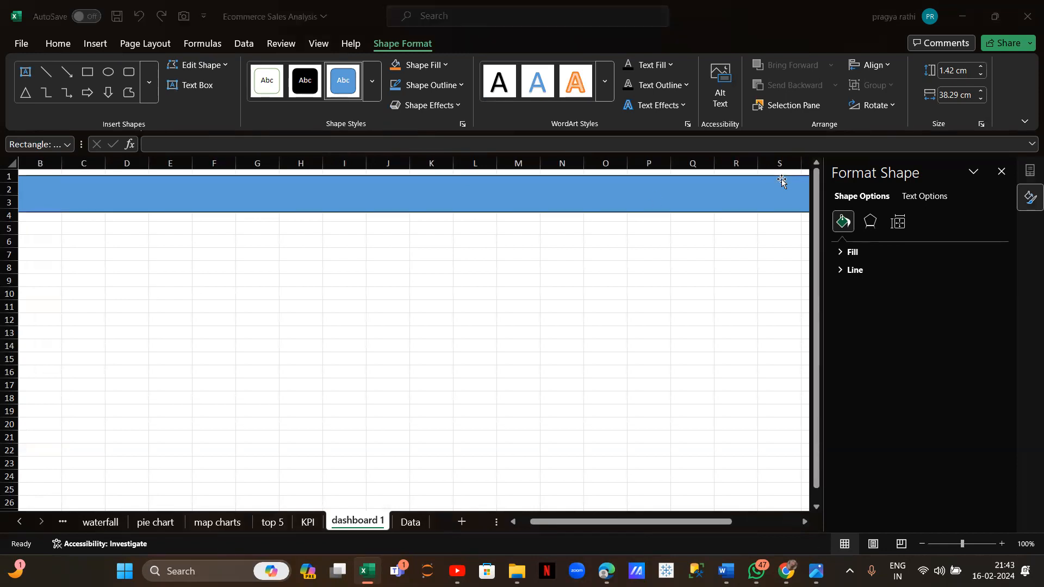
pyautogui.click(1003, 172)
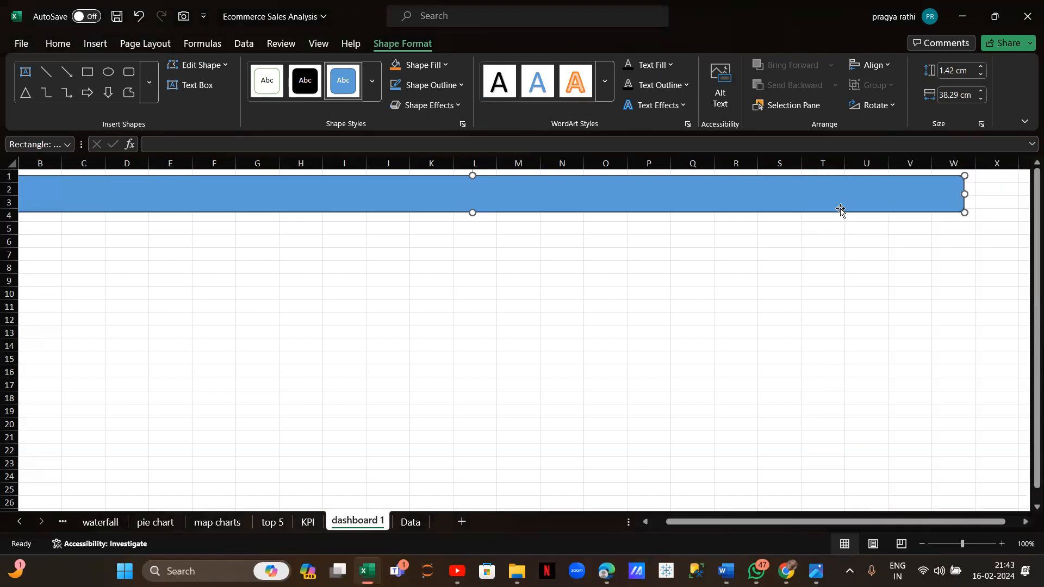
pyautogui.hotkey('alt', 'Tab')
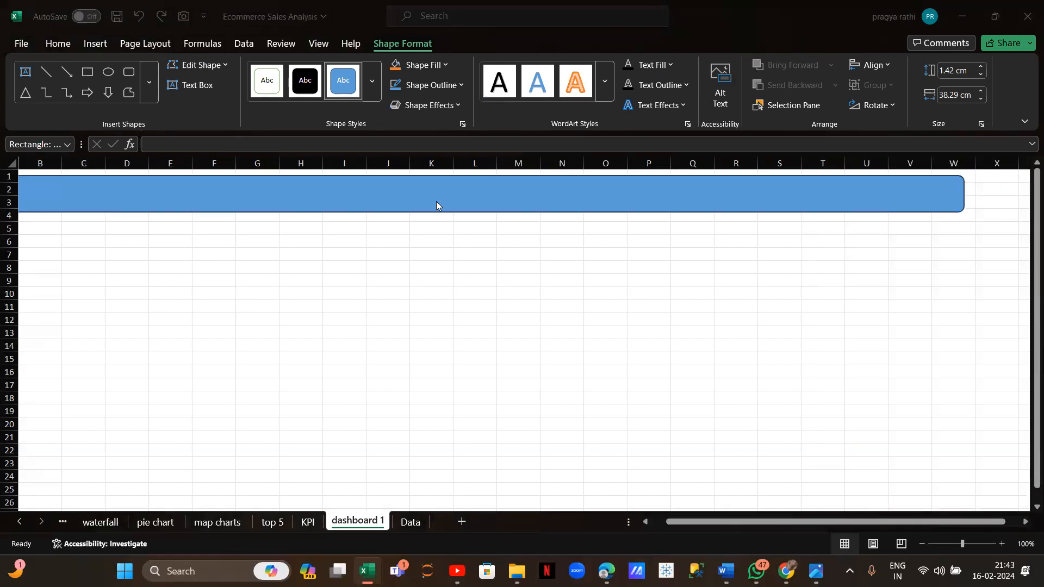
# Enter the title "ECOMMERCE SALES ANALYSIS DASHBOARD" in the rounded rectangle banner
pyautogui.hscroll(-1, 436, 201)
pyautogui.click(55, 188)
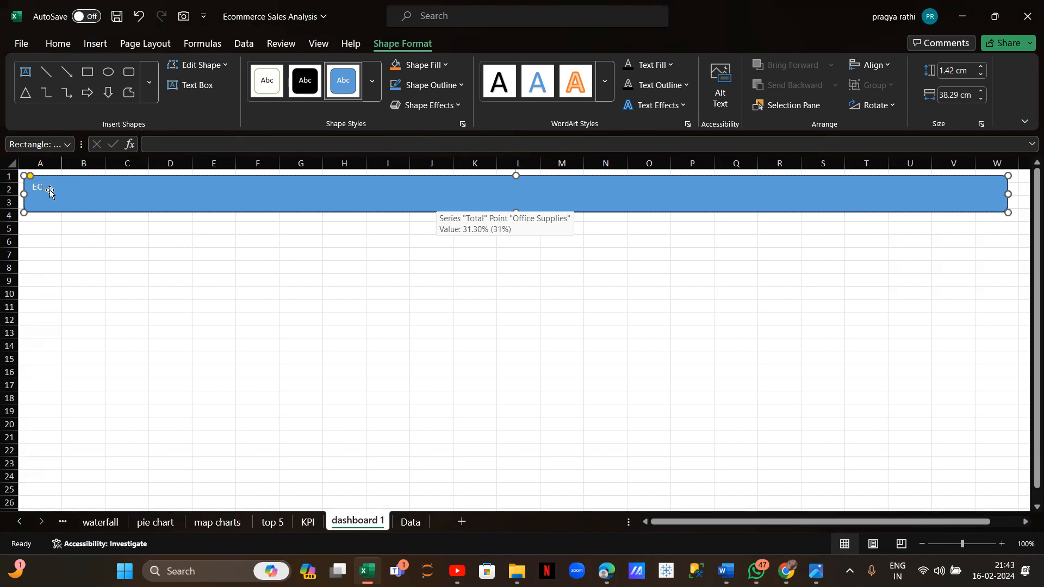
pyautogui.write('MMERCE SALES A')
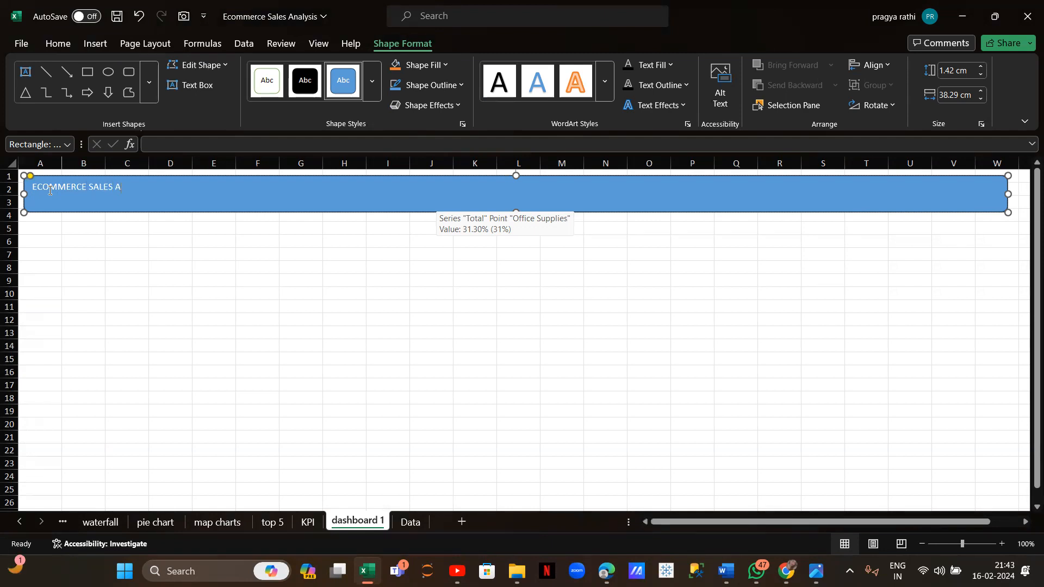
pyautogui.write('NALYSIS DASHBOARD')
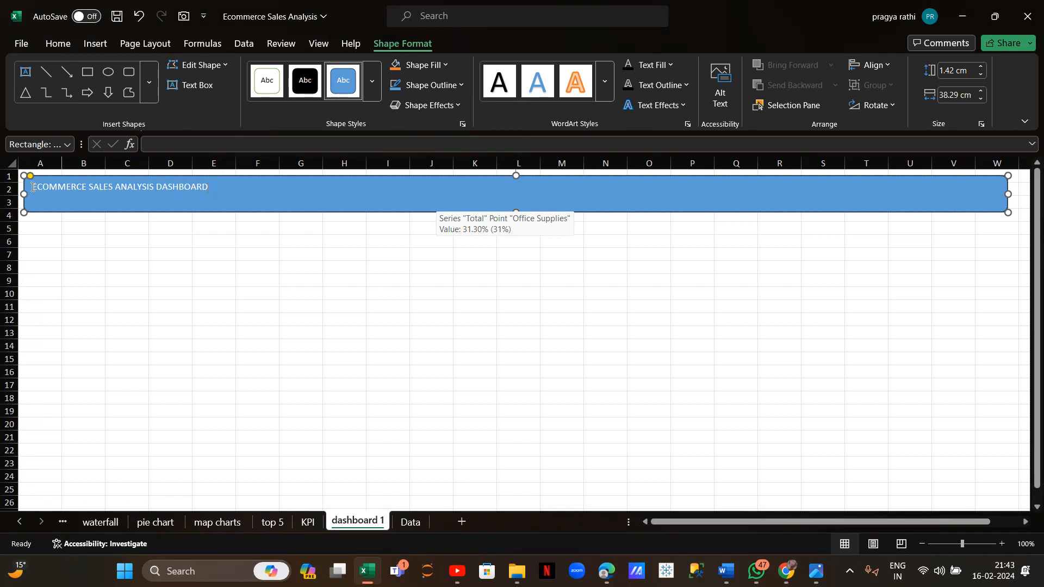
# Set the banner title text to font size 20 and center it horizontally in the shape
pyautogui.moveTo(33, 187); pyautogui.dragTo(216, 187)
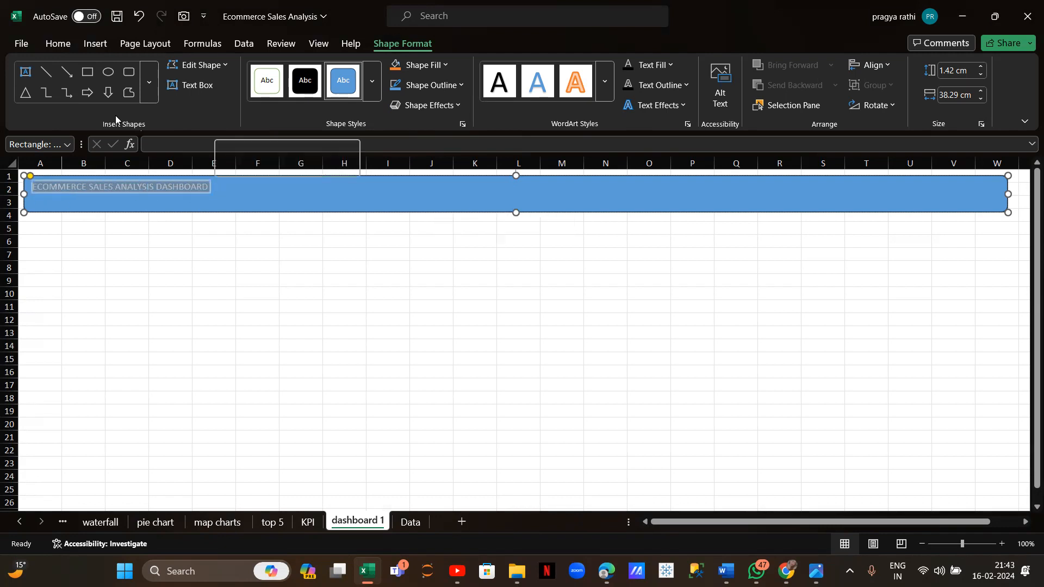
pyautogui.click(60, 48)
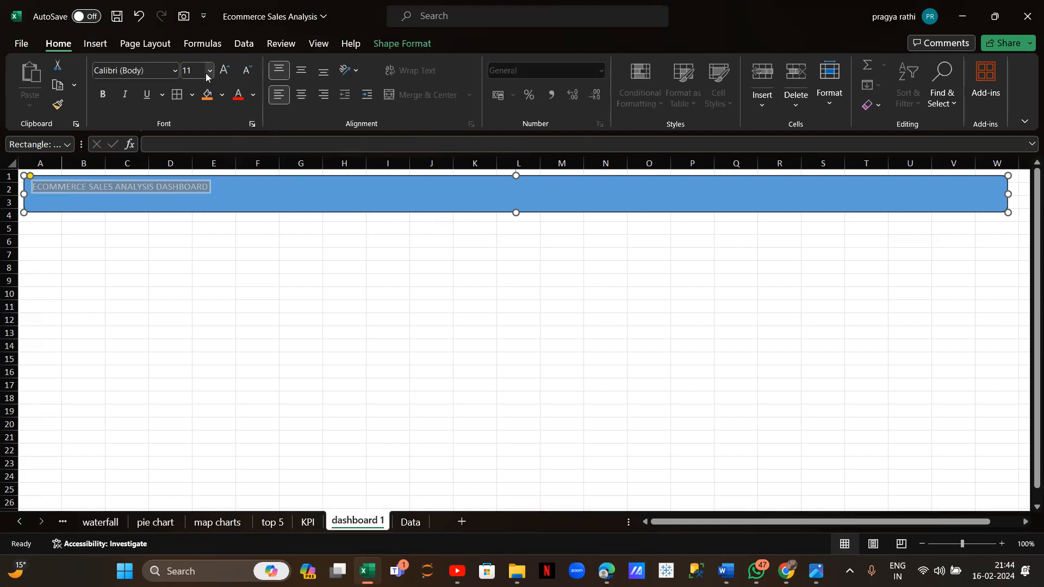
pyautogui.click(208, 72)
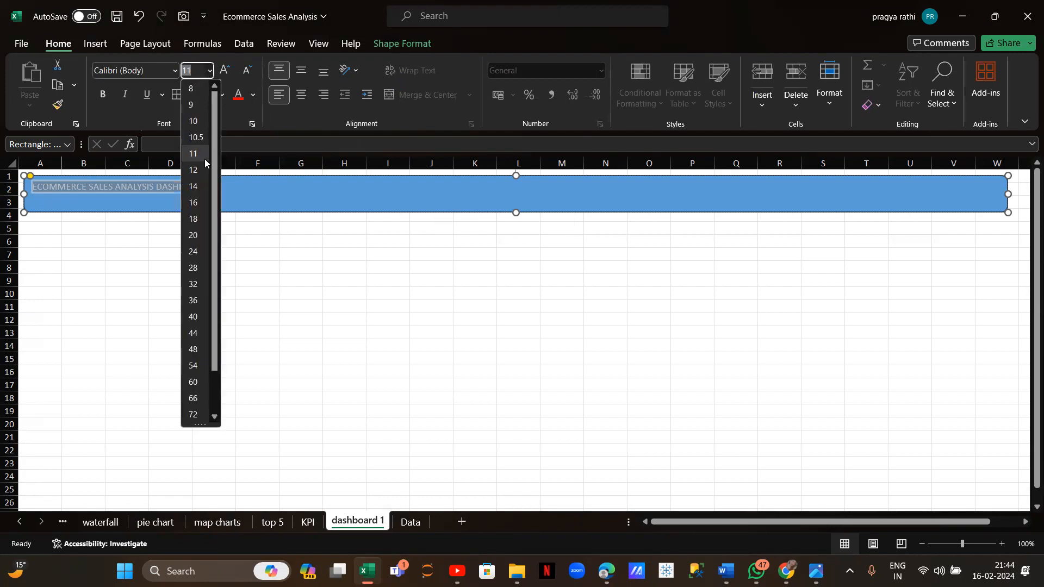
pyautogui.click(193, 236)
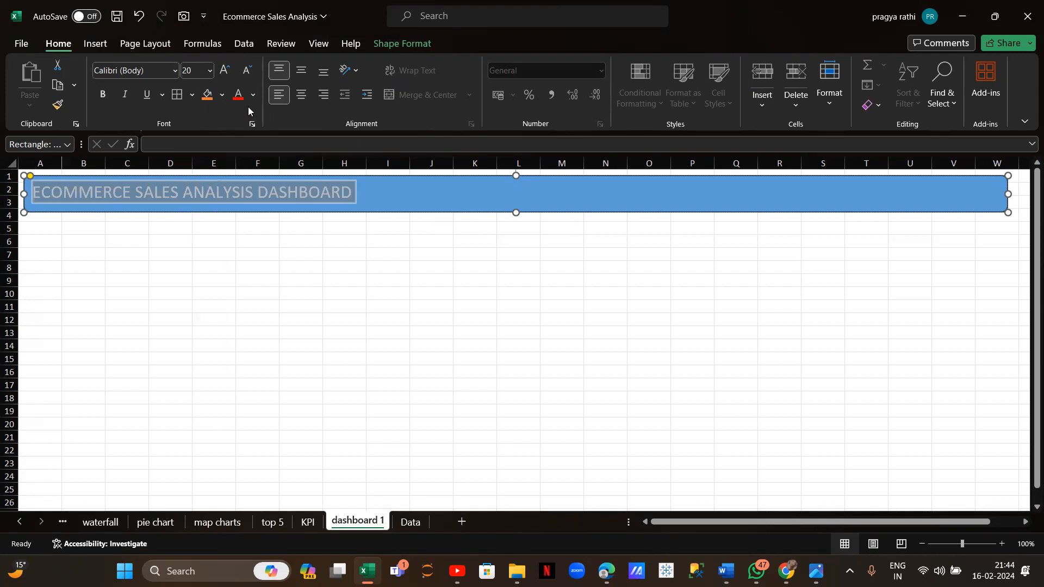
pyautogui.click(302, 96)
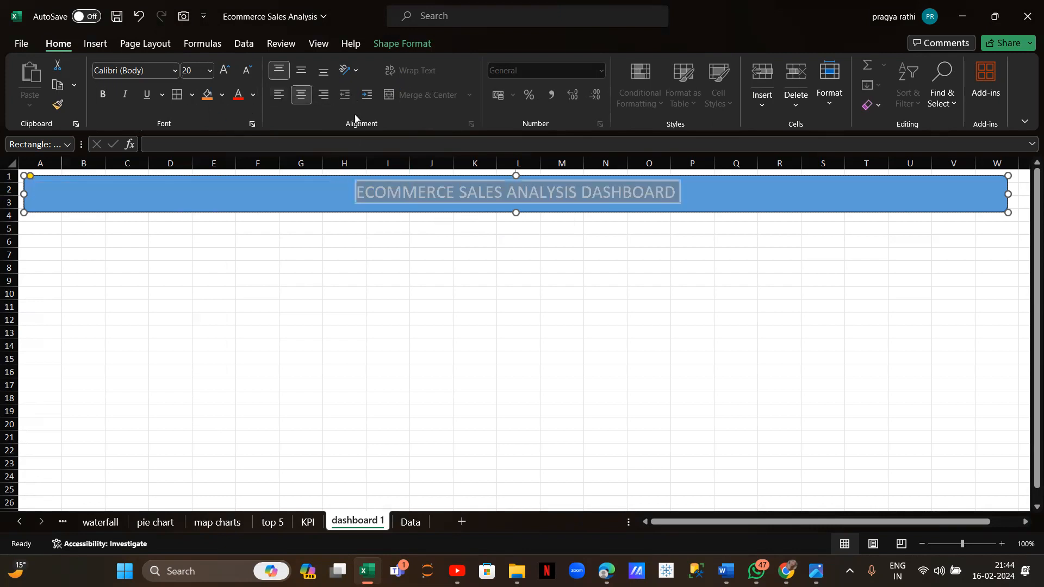
pyautogui.click(269, 208)
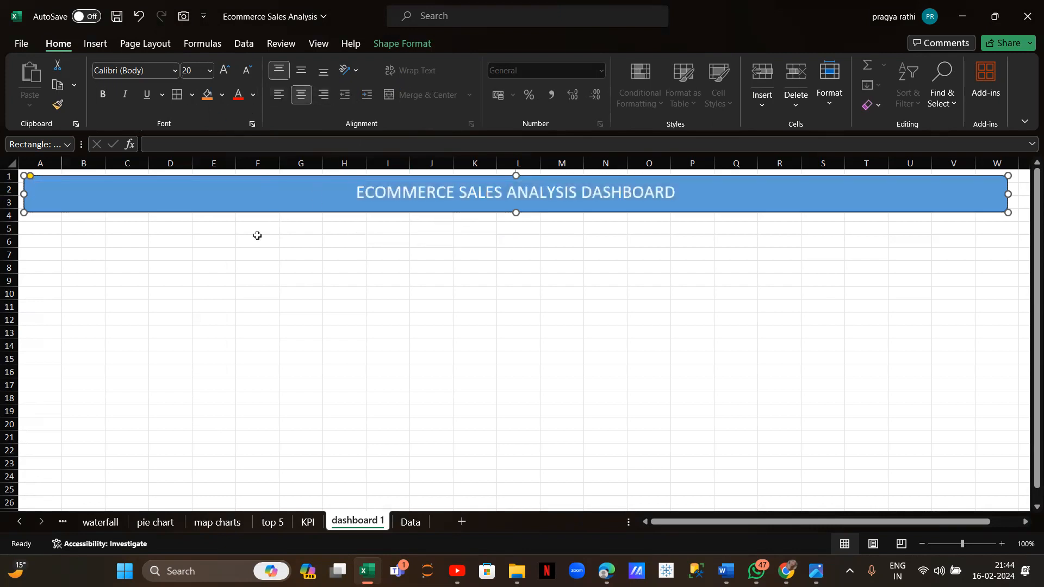
pyautogui.click(175, 279)
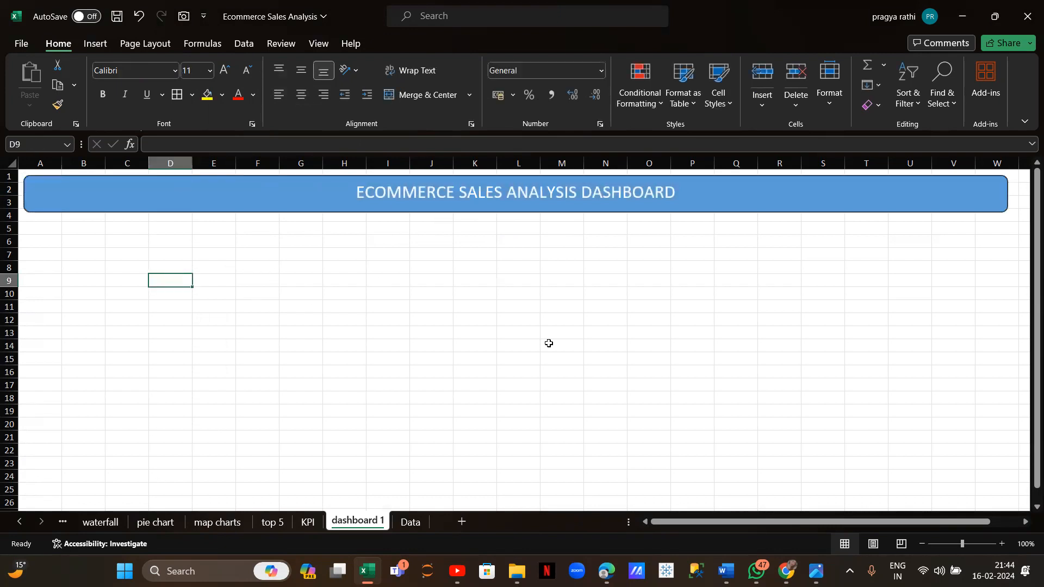
# Hide the gridlines and the row and column headings on the dashboard 1 sheet
pyautogui.click(131, 45)
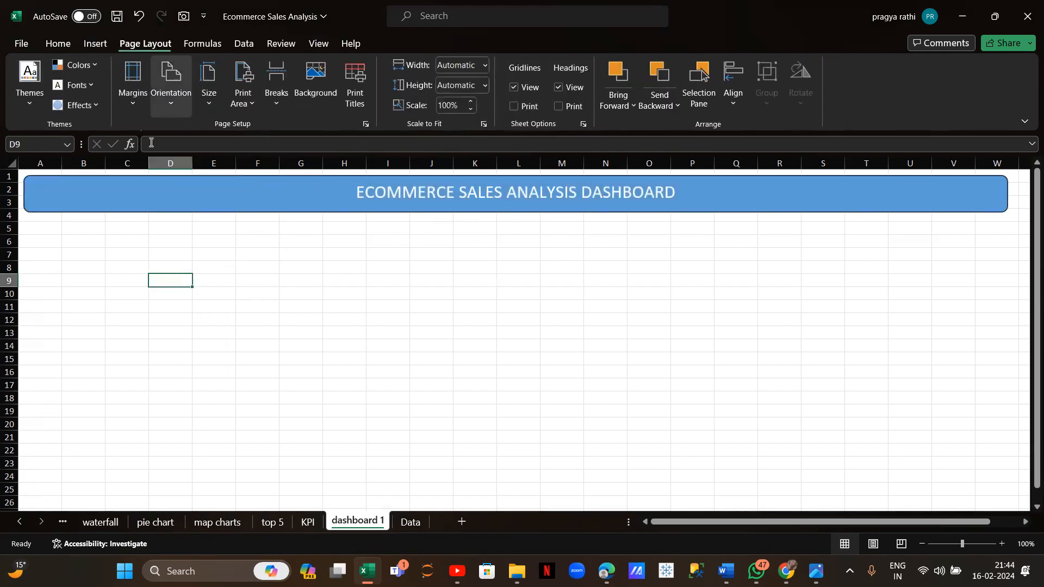
pyautogui.click(513, 88)
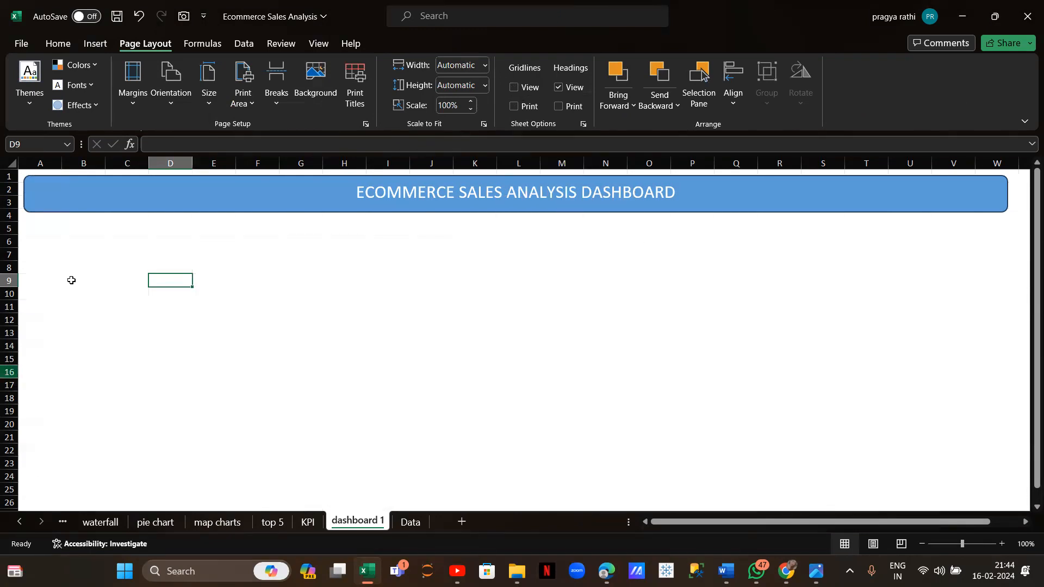
pyautogui.click(562, 89)
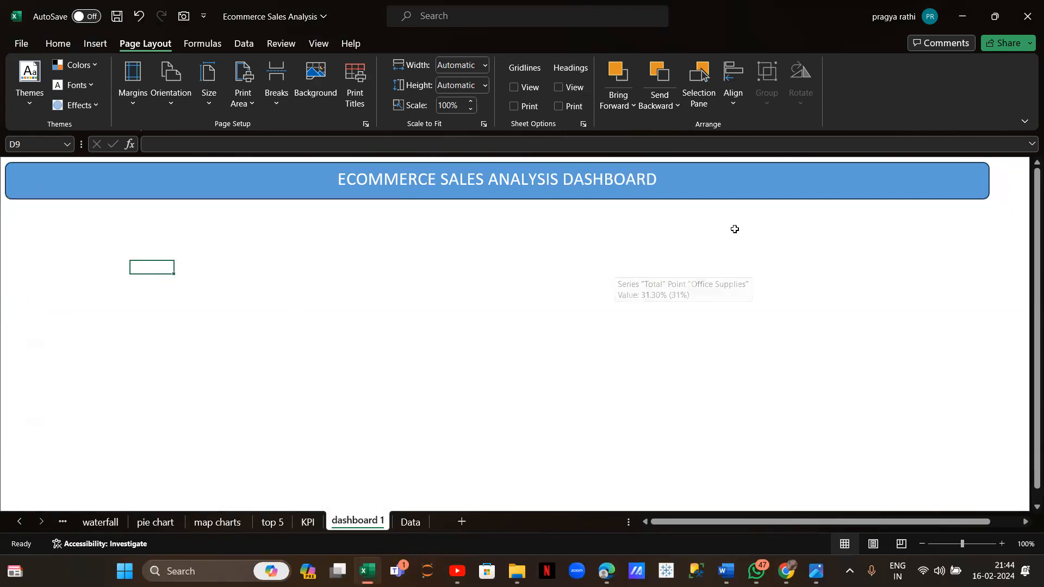
pyautogui.hotkey('alt', 'Tab')
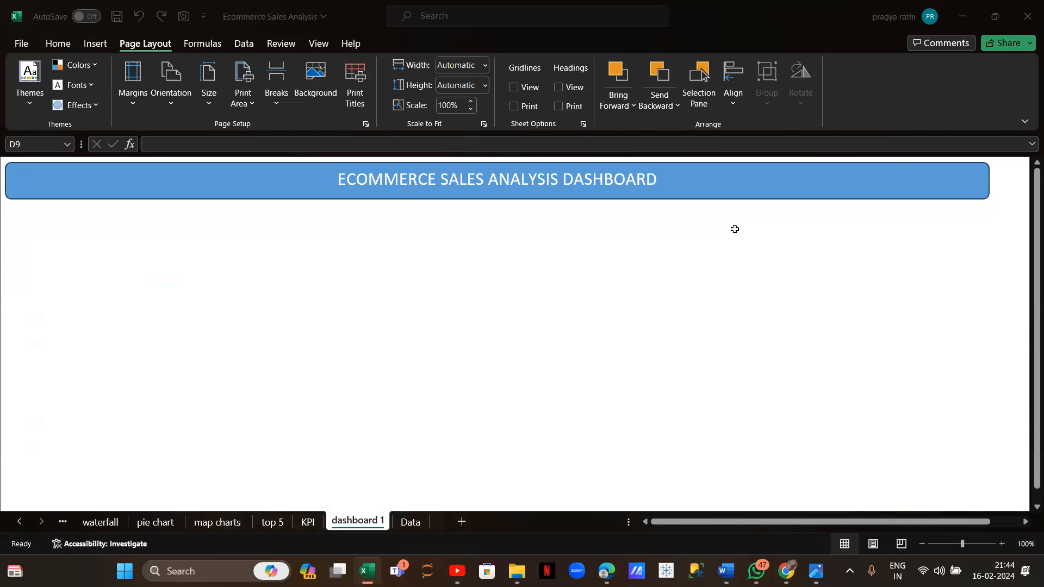
pyautogui.hotkey('alt', 'Tab')
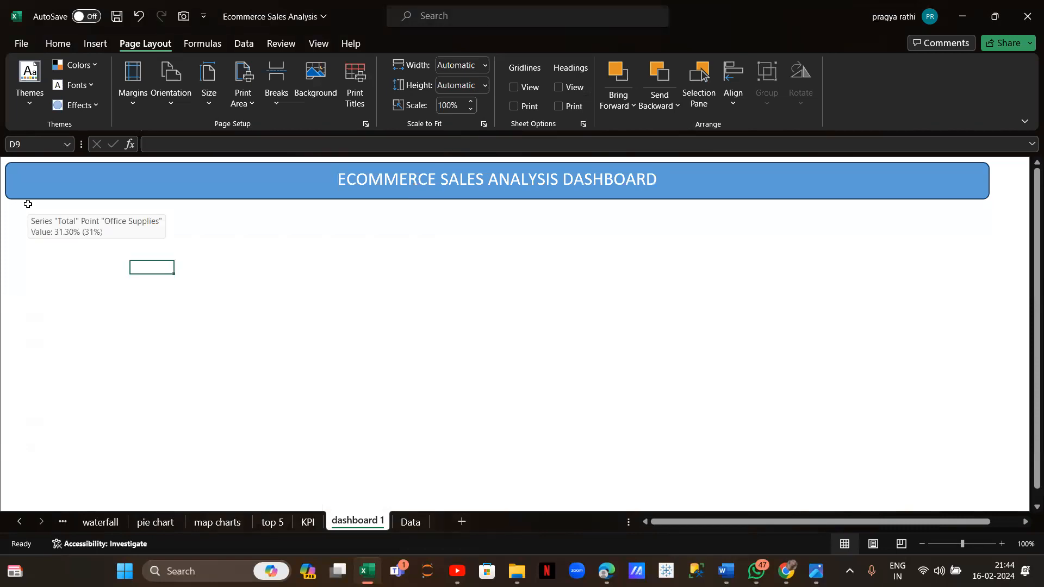
pyautogui.click(46, 179)
pyautogui.click(222, 265)
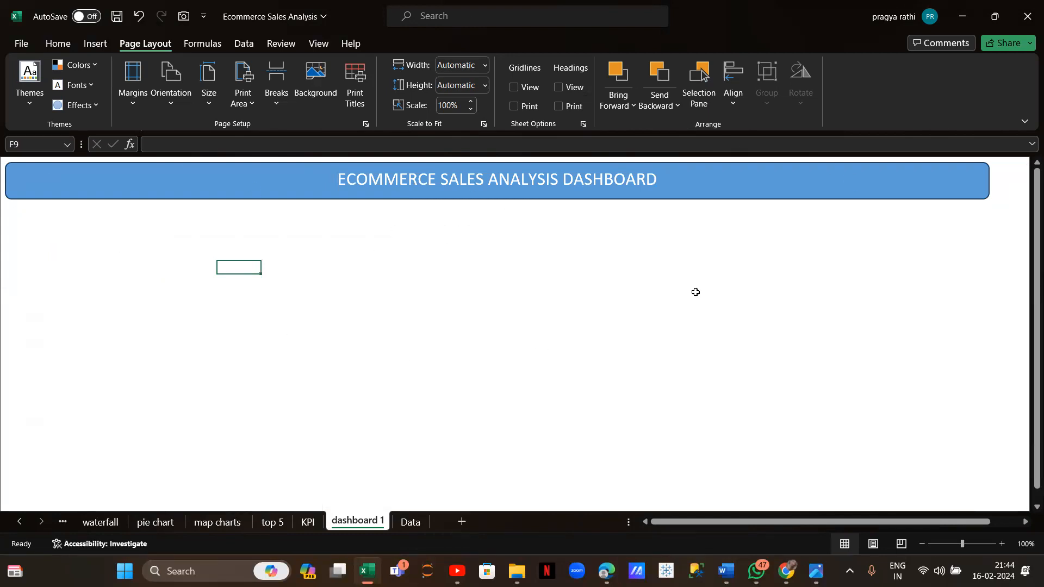
pyautogui.click(94, 43)
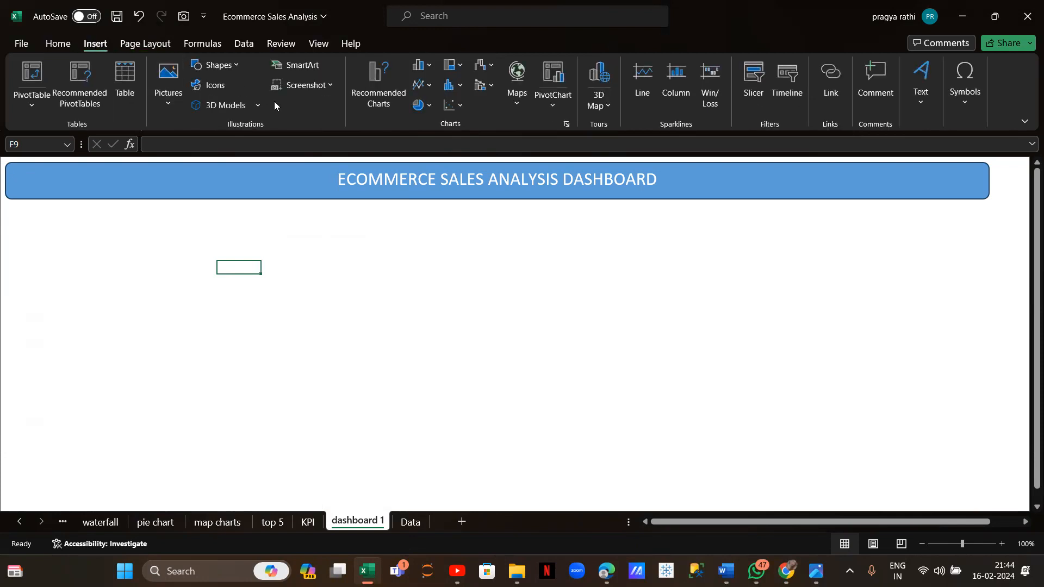
pyautogui.click(159, 43)
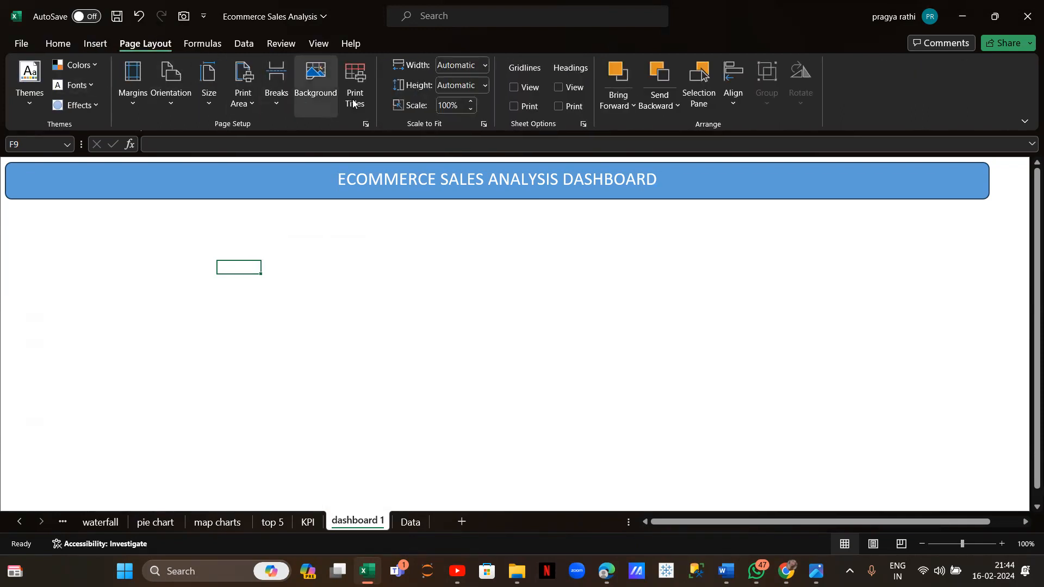
pyautogui.click(85, 48)
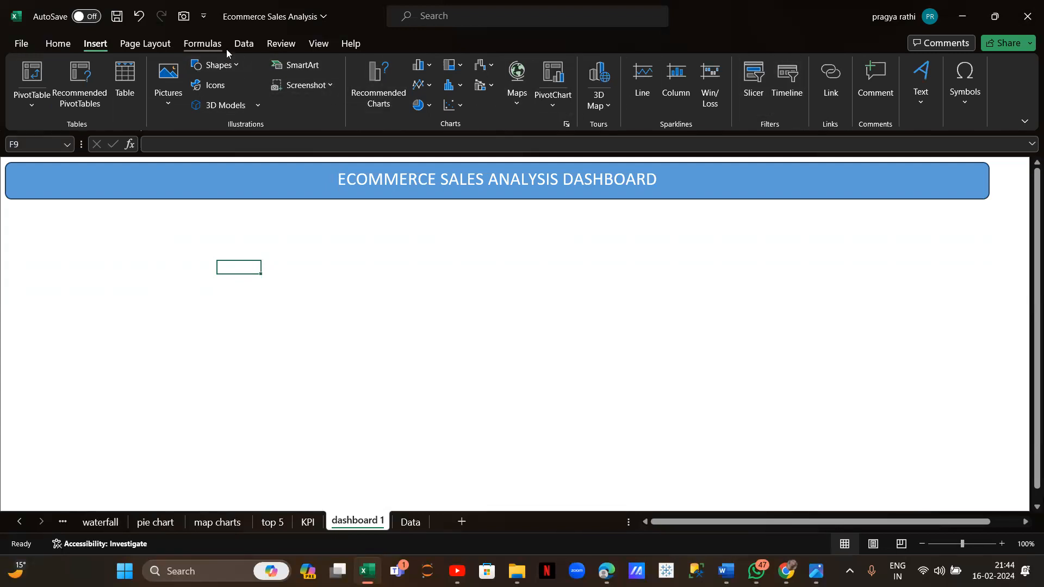
# Set the recent "WhatsApp Image 2024-02-16 at 18.51.58" picture file as the background of the dashboard 1 sheet
pyautogui.click(156, 46)
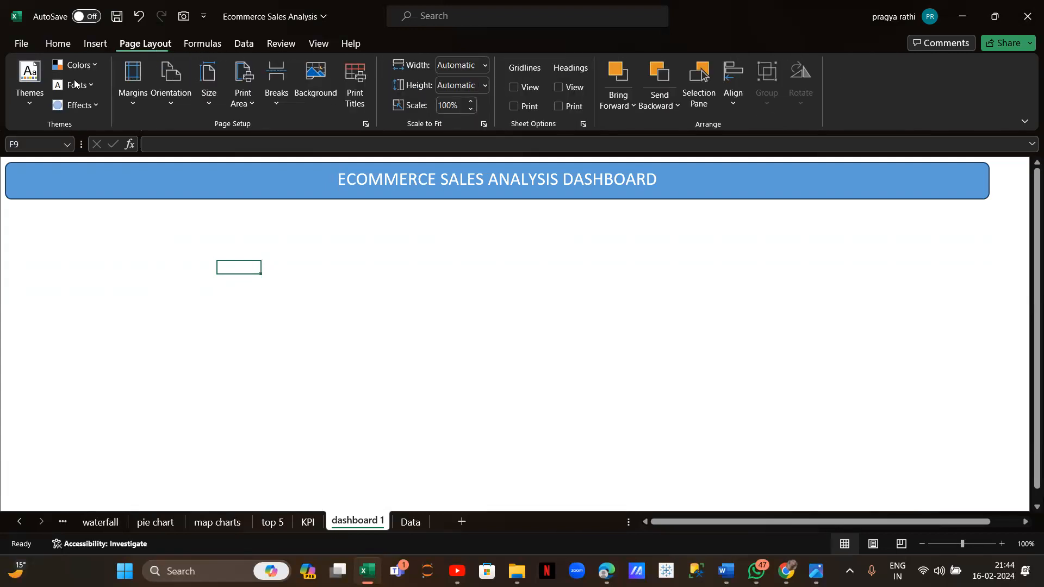
pyautogui.click(316, 79)
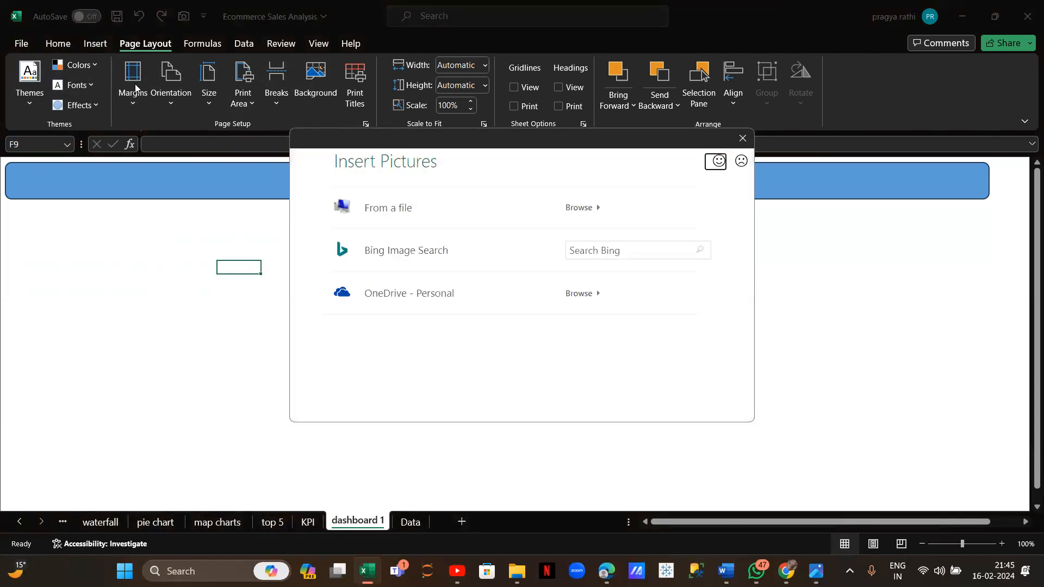
pyautogui.click(416, 209)
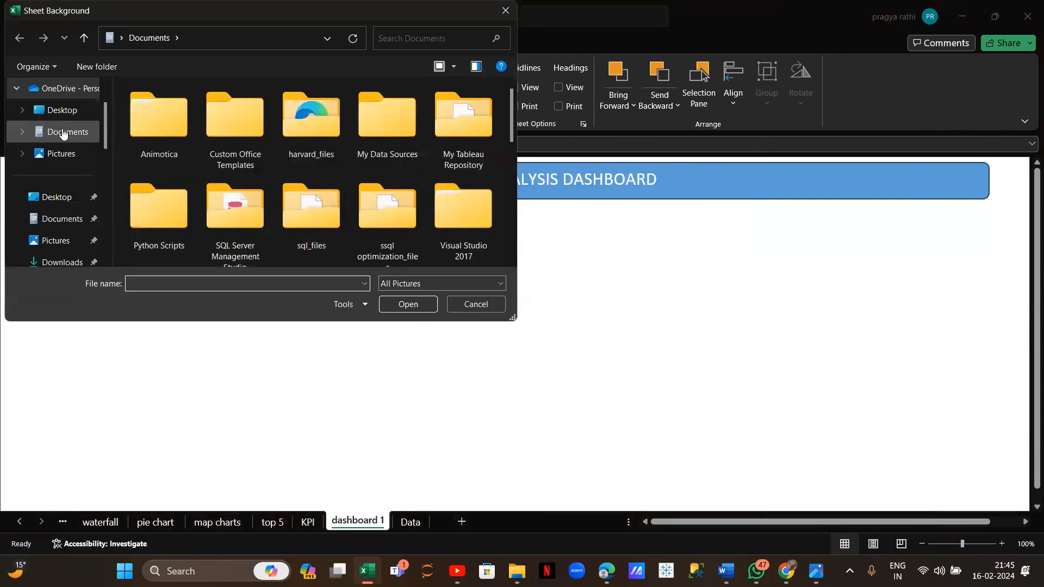
pyautogui.scroll(2, 64, 133)
pyautogui.click(59, 92)
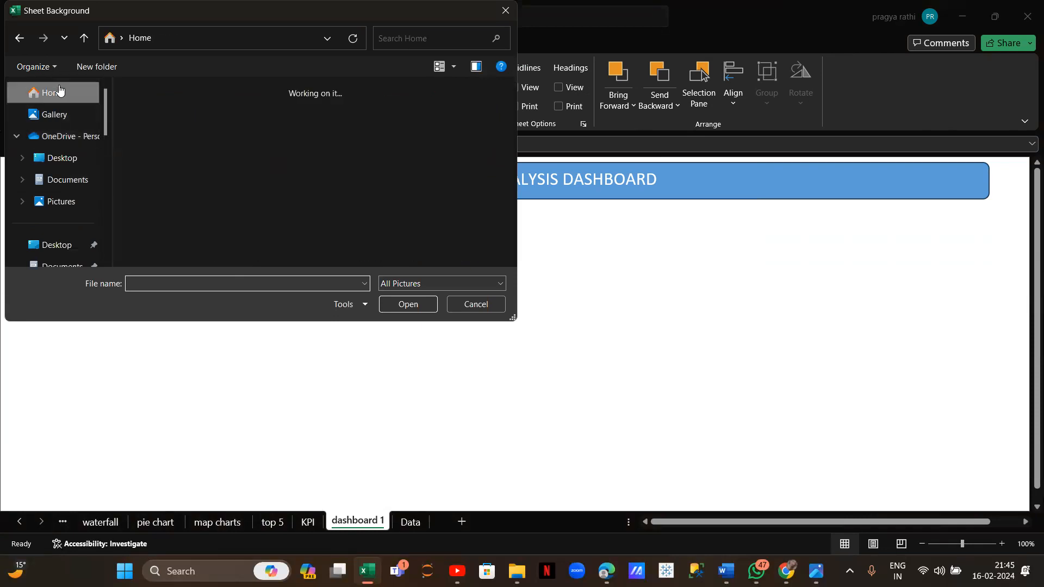
pyautogui.scroll(-5, 203, 159)
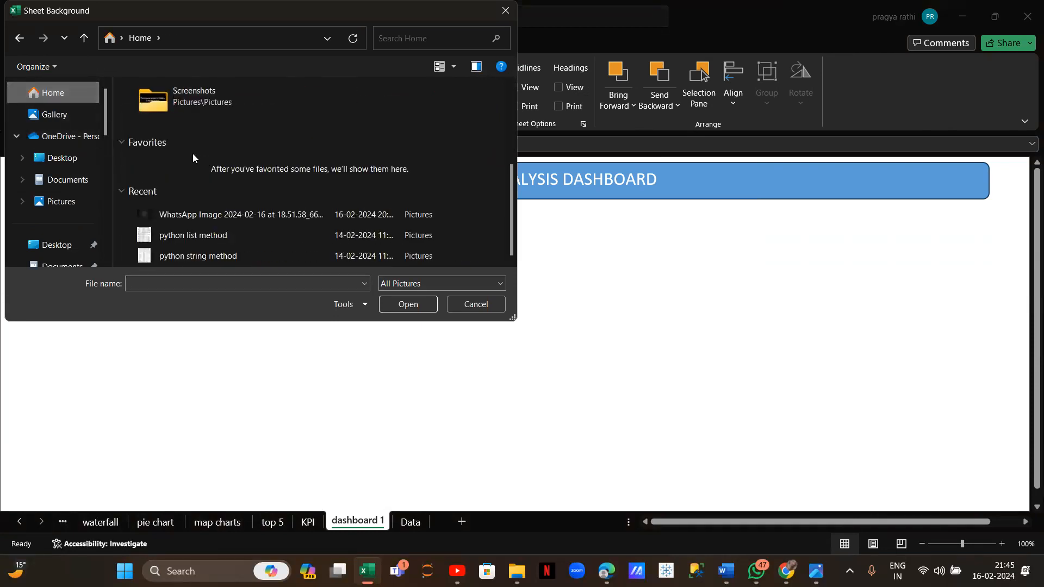
pyautogui.doubleClick(187, 208)
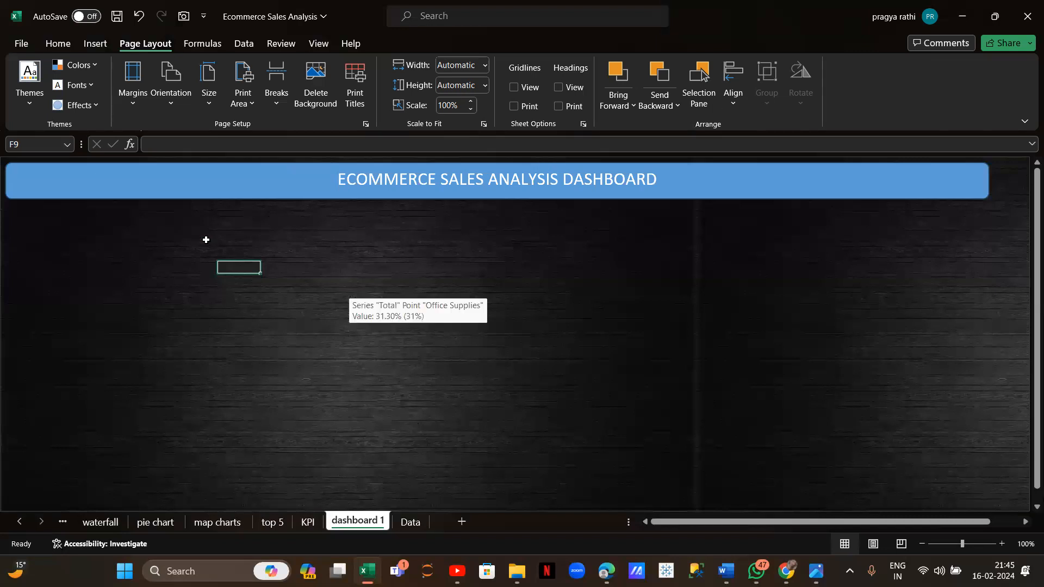
# Set the title banner shape to No fill and close the Format Shape pane
pyautogui.click(184, 187)
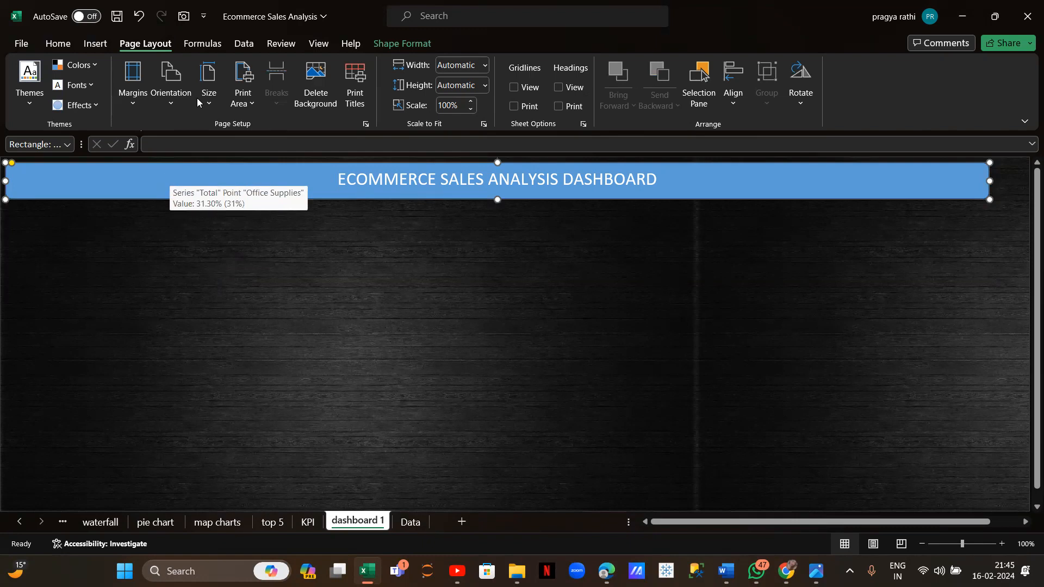
pyautogui.click(405, 39)
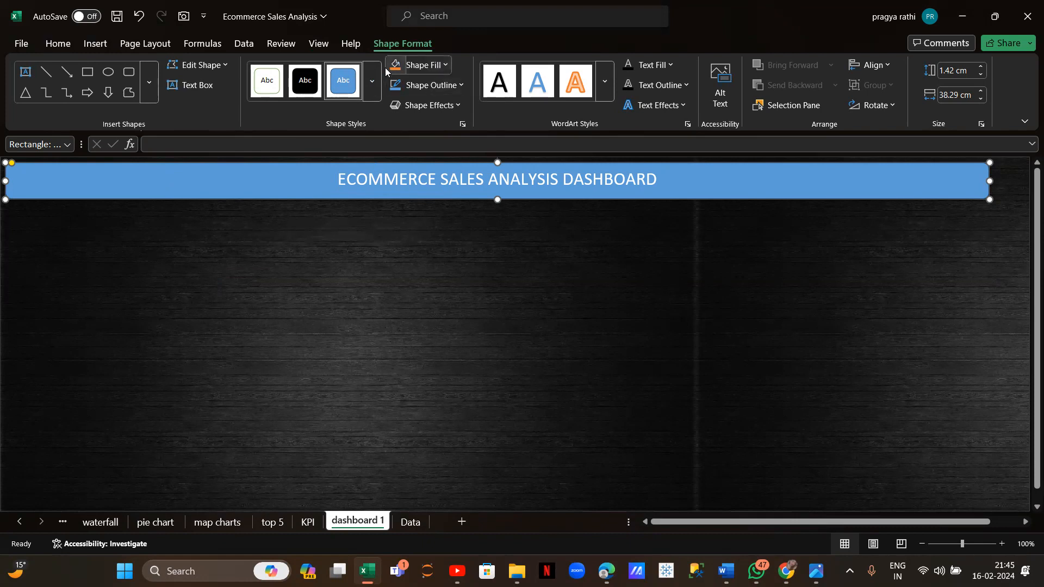
pyautogui.click(462, 124)
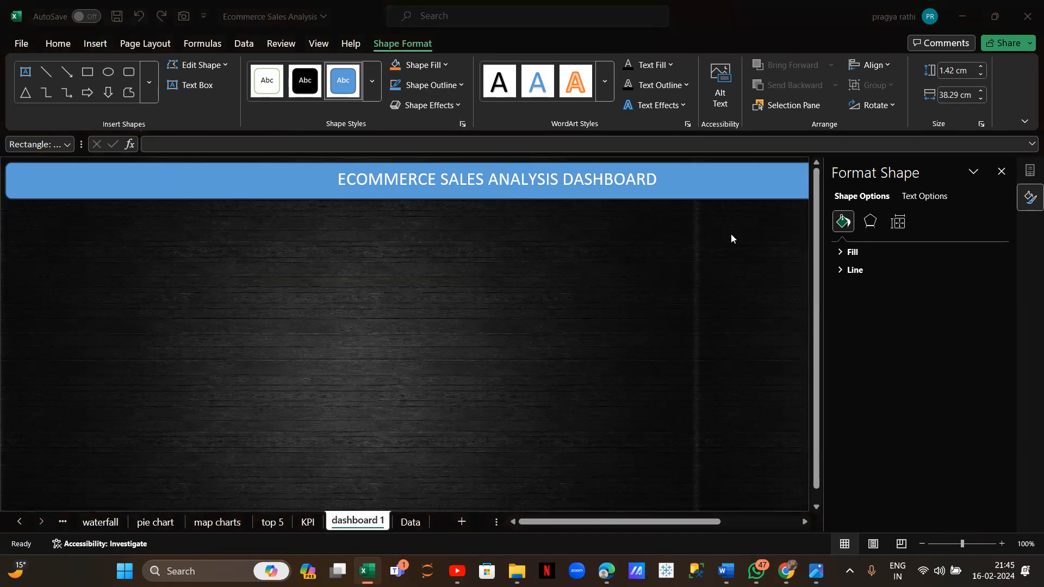
pyautogui.click(852, 252)
pyautogui.click(852, 251)
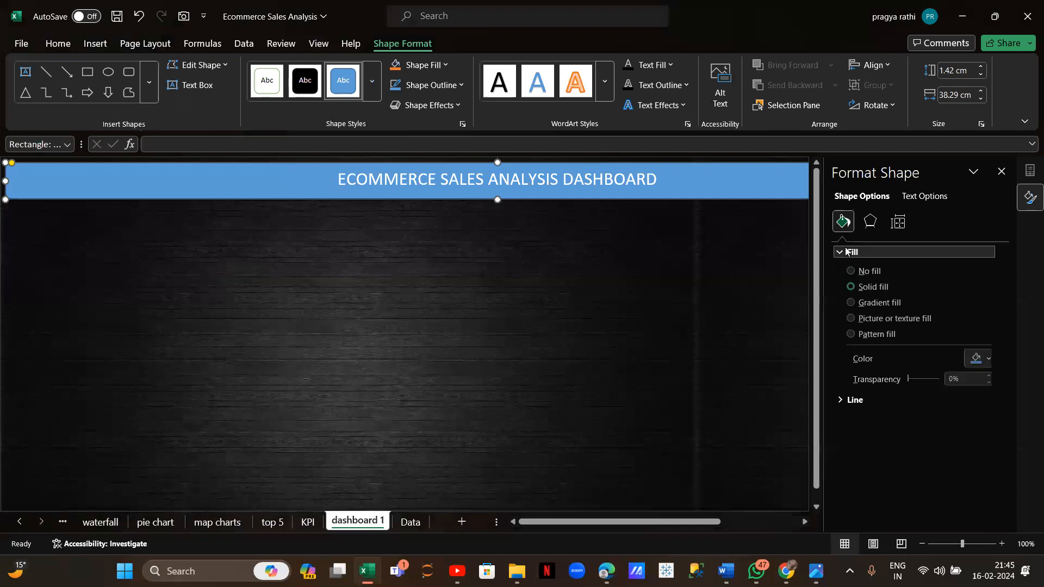
pyautogui.click(852, 274)
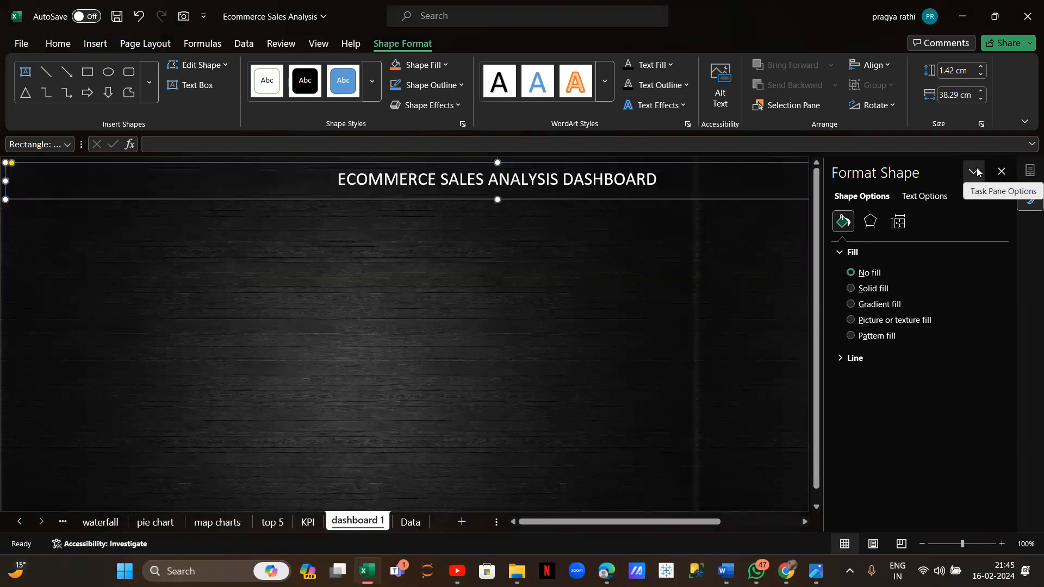
pyautogui.click(1002, 172)
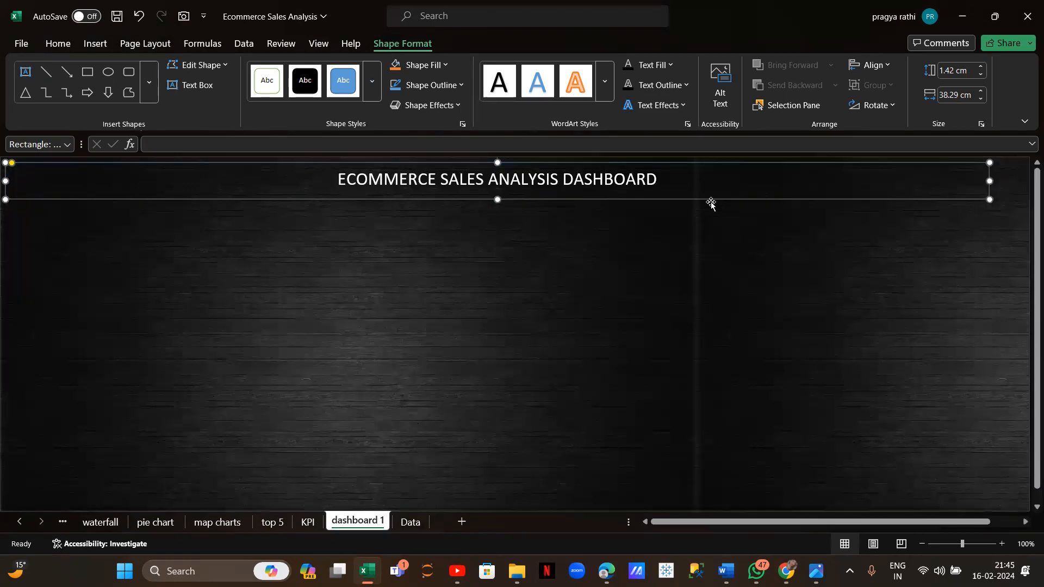
# Change the title banner's solid outline color to black from the theme colors and deselect the shape
pyautogui.hotkey('alt', 'Tab')
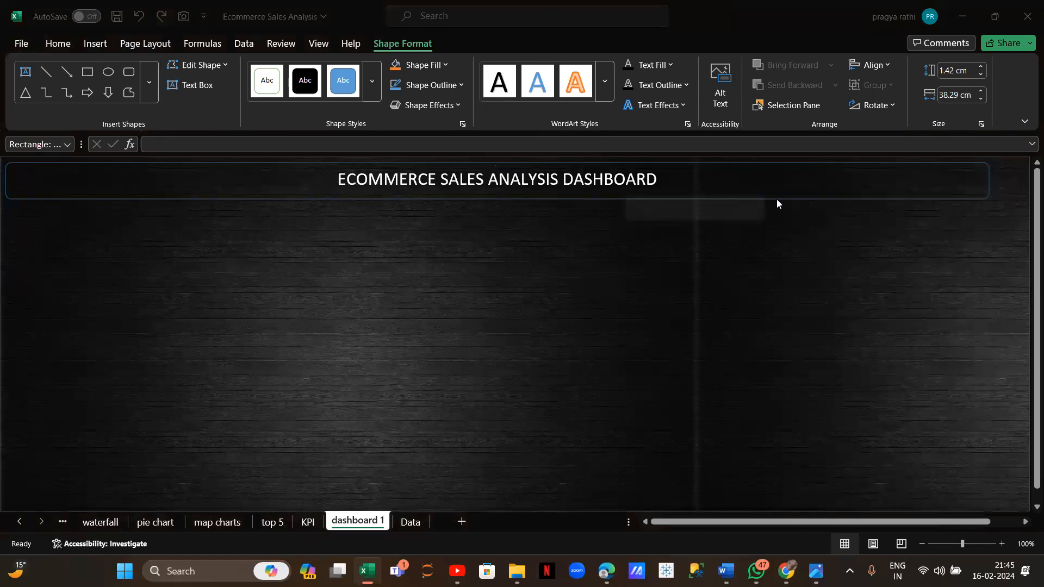
pyautogui.hotkey('alt', 'Tab')
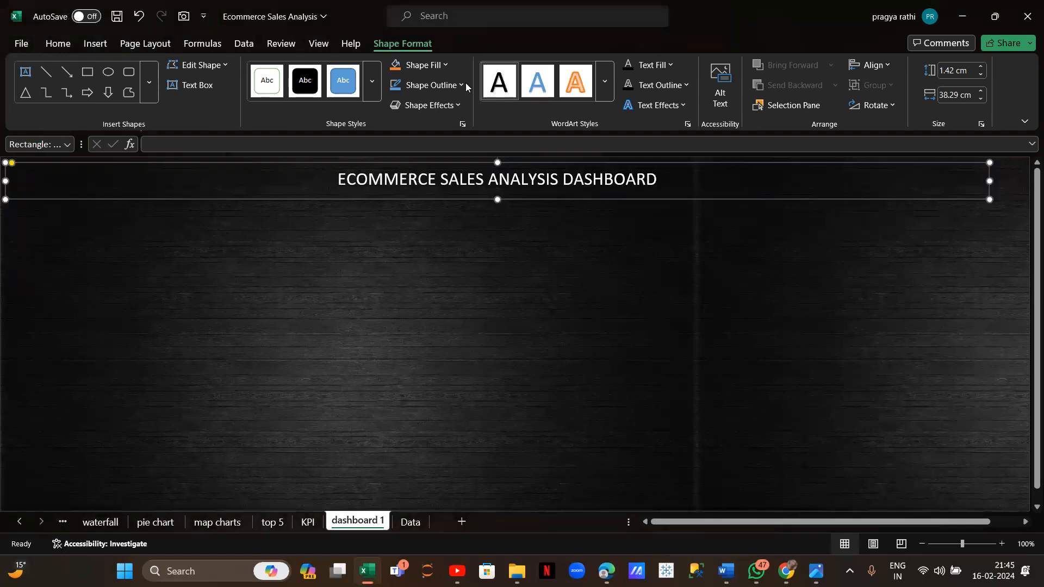
pyautogui.click(463, 124)
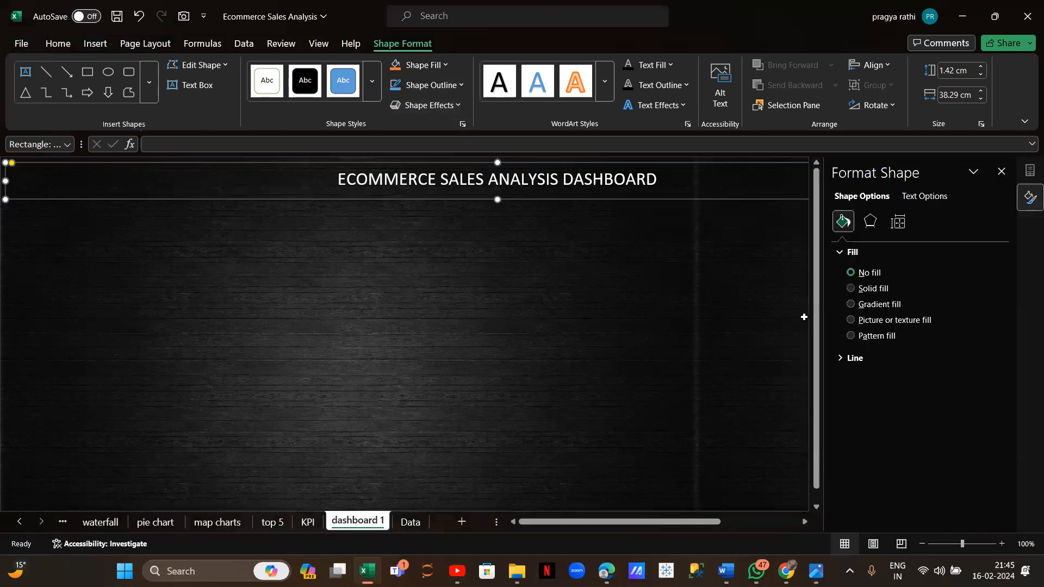
pyautogui.click(842, 357)
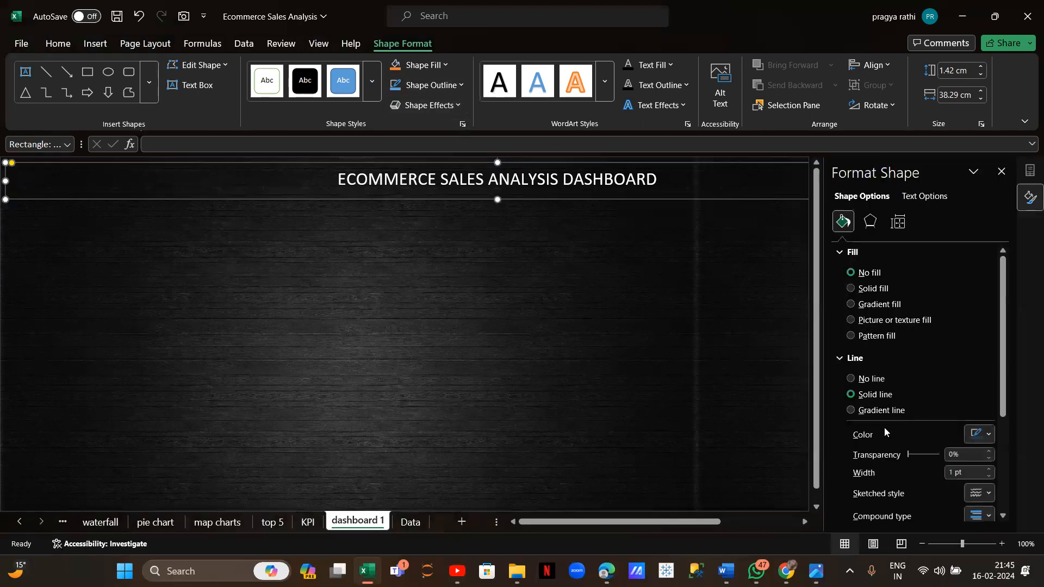
pyautogui.scroll(-2, 884, 427)
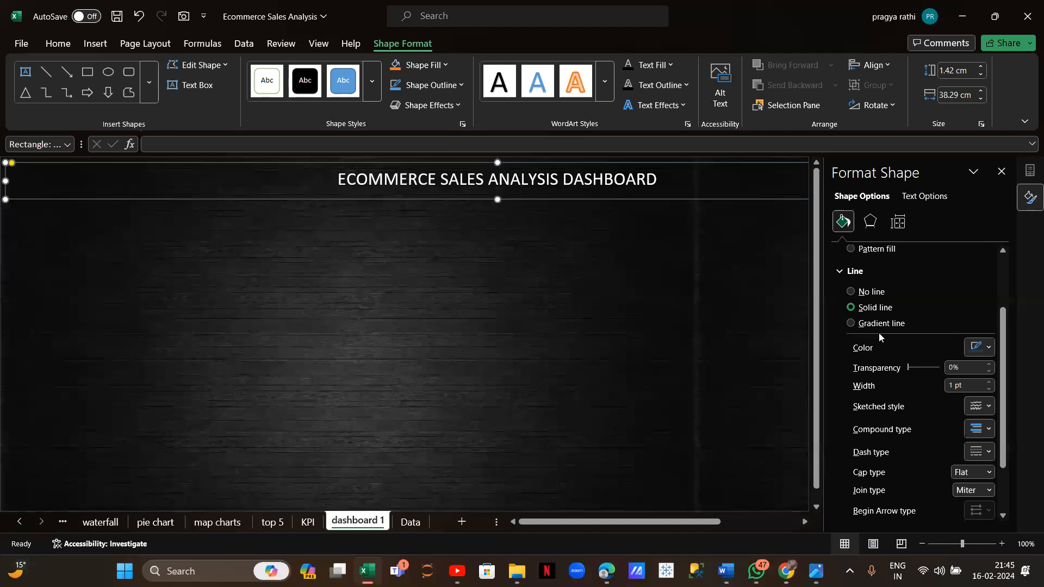
pyautogui.click(989, 348)
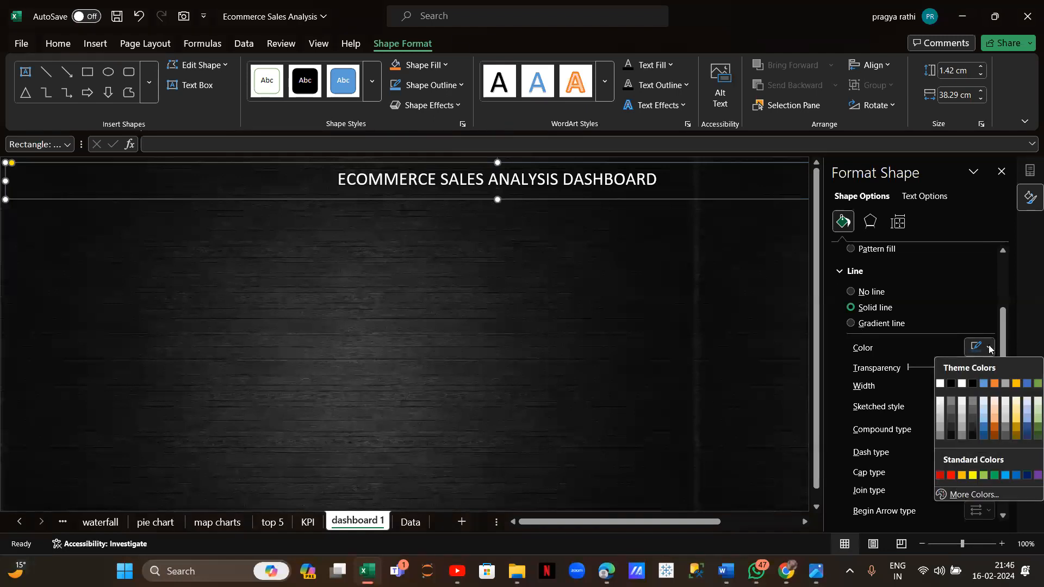
pyautogui.click(952, 385)
pyautogui.click(732, 264)
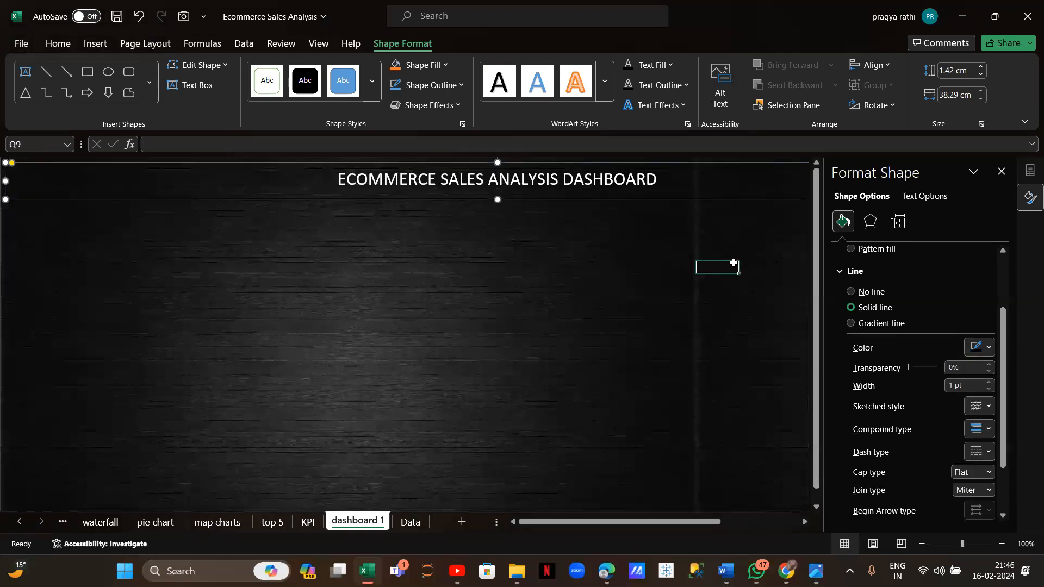
# Set the title banner's outline to the lightest shade under white in the theme colors and close the Format Shape pane
pyautogui.click(707, 202)
pyautogui.click(697, 201)
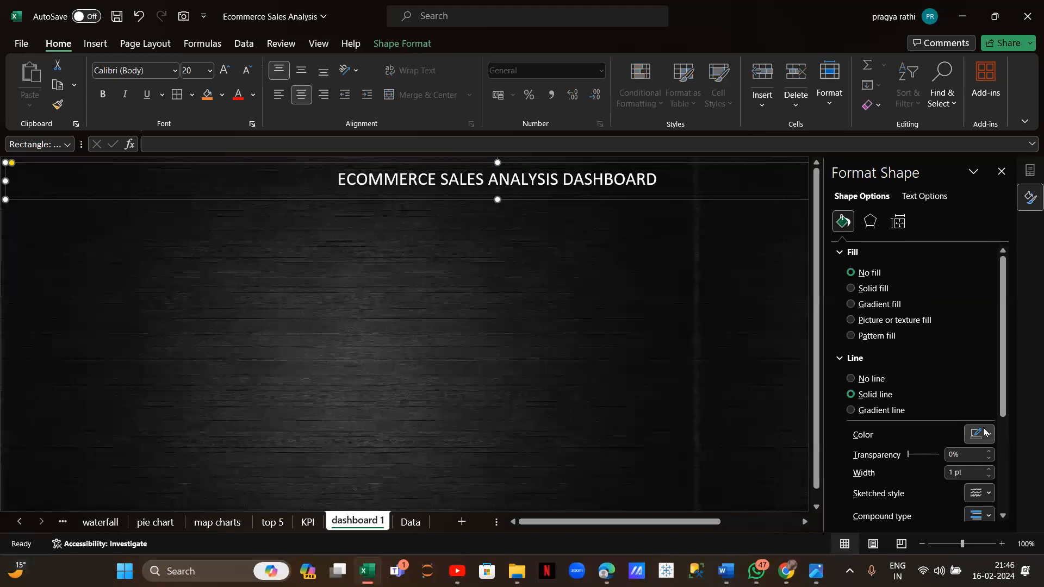
pyautogui.click(983, 434)
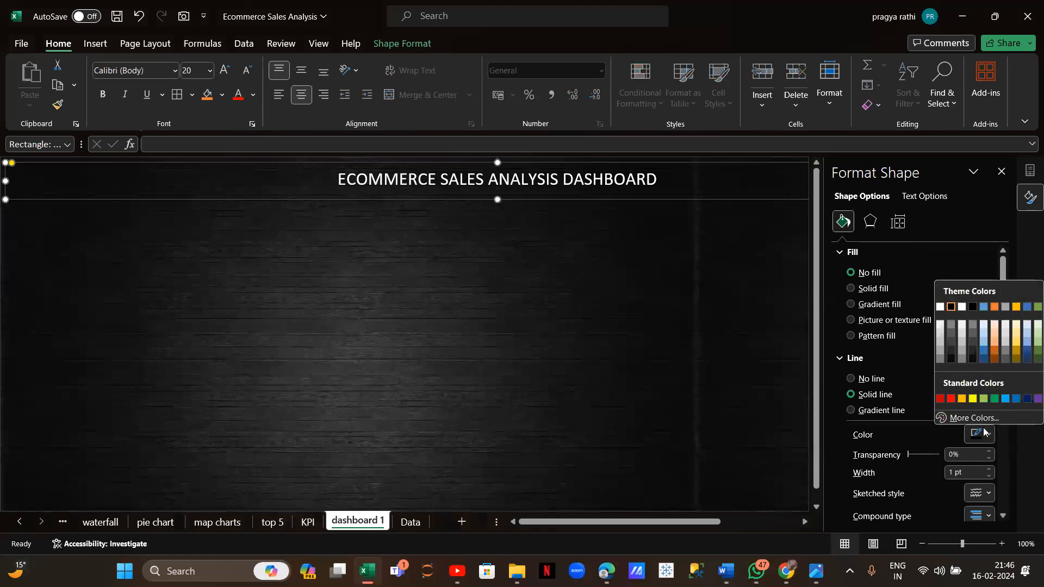
pyautogui.click(939, 325)
pyautogui.click(1001, 172)
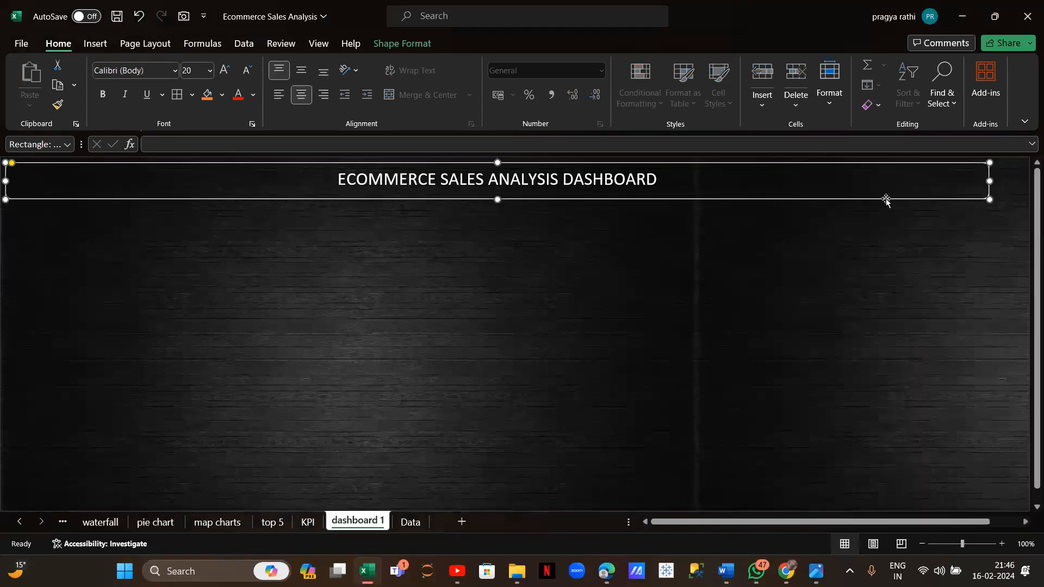
pyautogui.hotkey('alt', 'Tab')
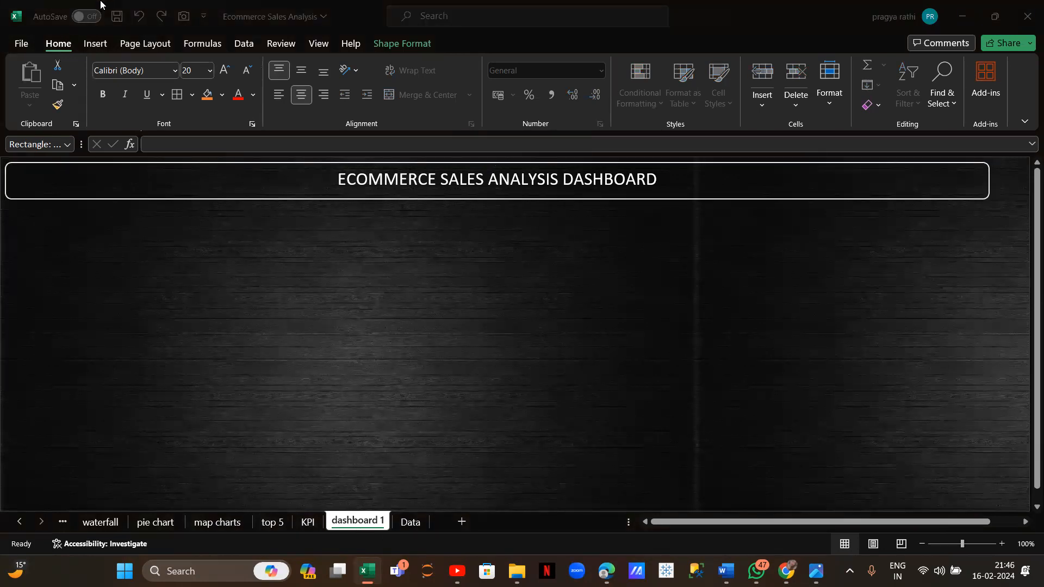
pyautogui.hotkey('alt', 'Tab')
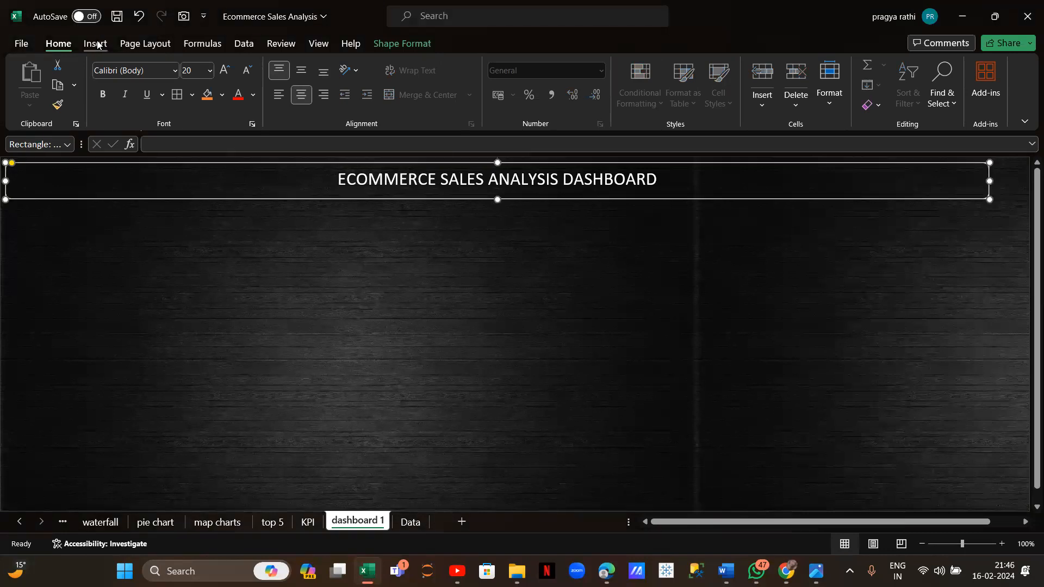
# Draw a rounded rectangle about 5.4 cm wide and 1.04 cm high below the title banner's left end and label it SALES
pyautogui.click(101, 45)
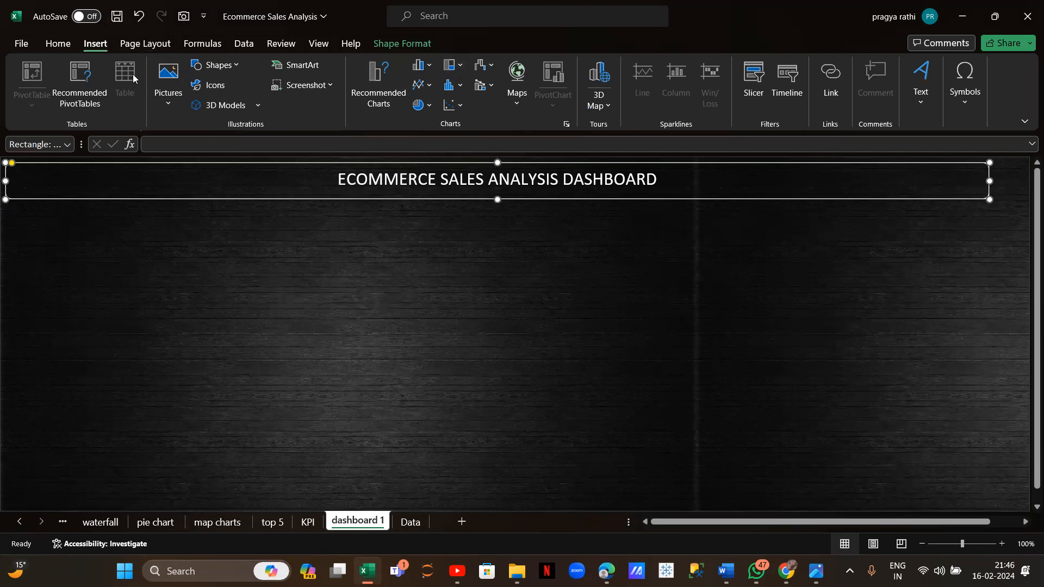
pyautogui.click(230, 68)
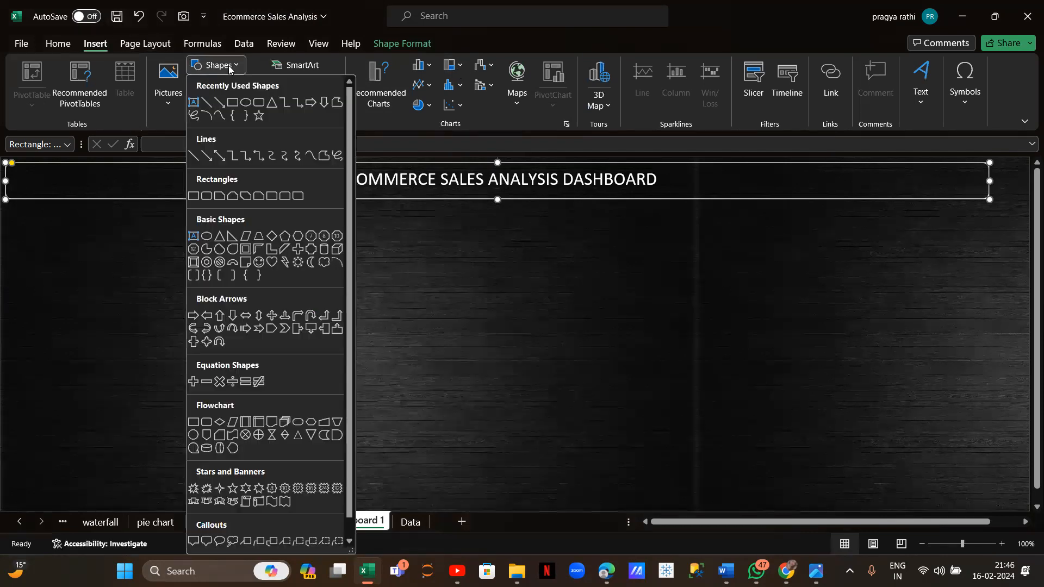
pyautogui.click(200, 195)
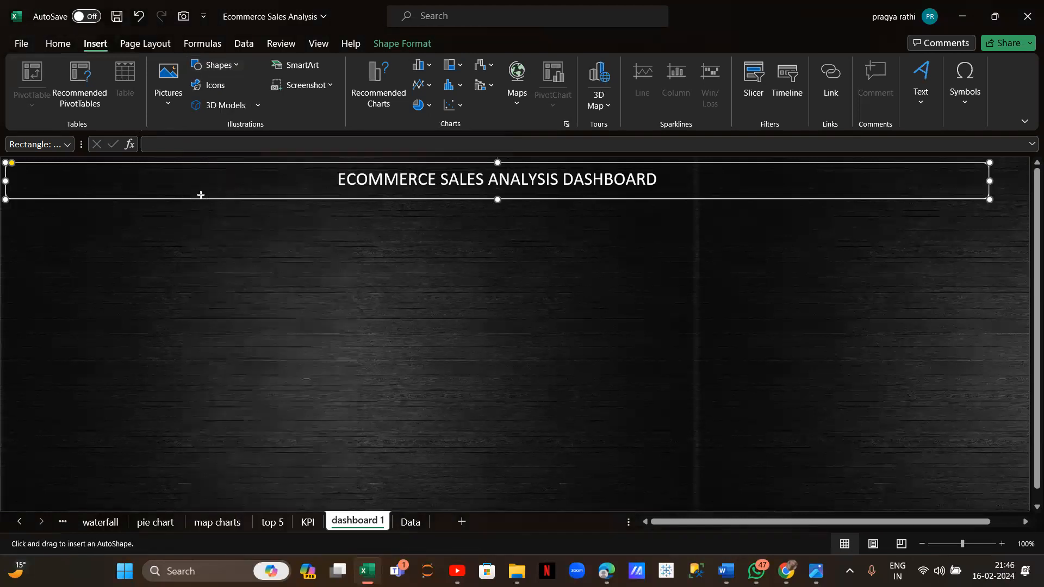
pyautogui.moveTo(11, 212); pyautogui.dragTo(149, 239)
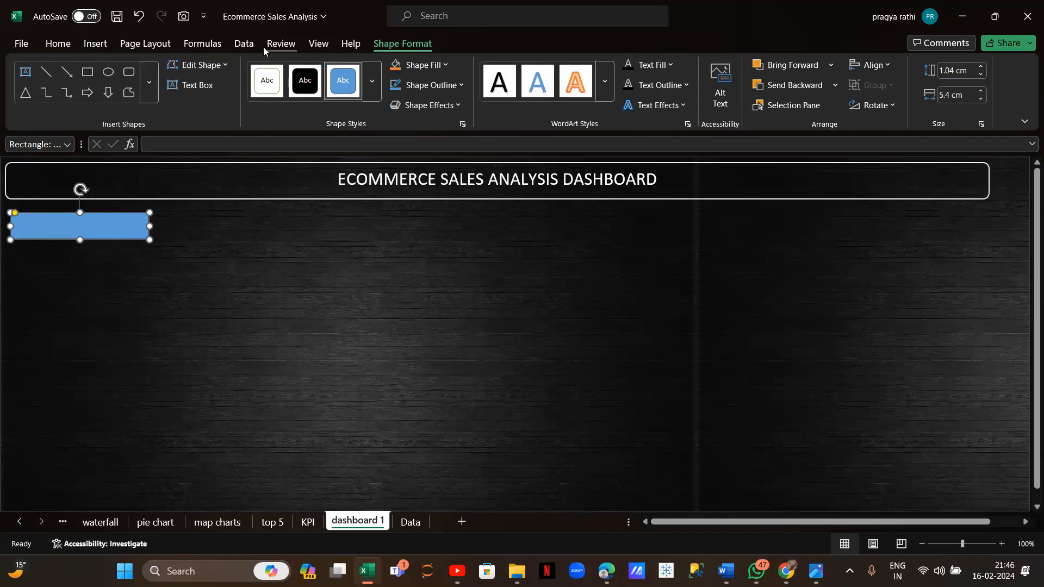
pyautogui.click(98, 46)
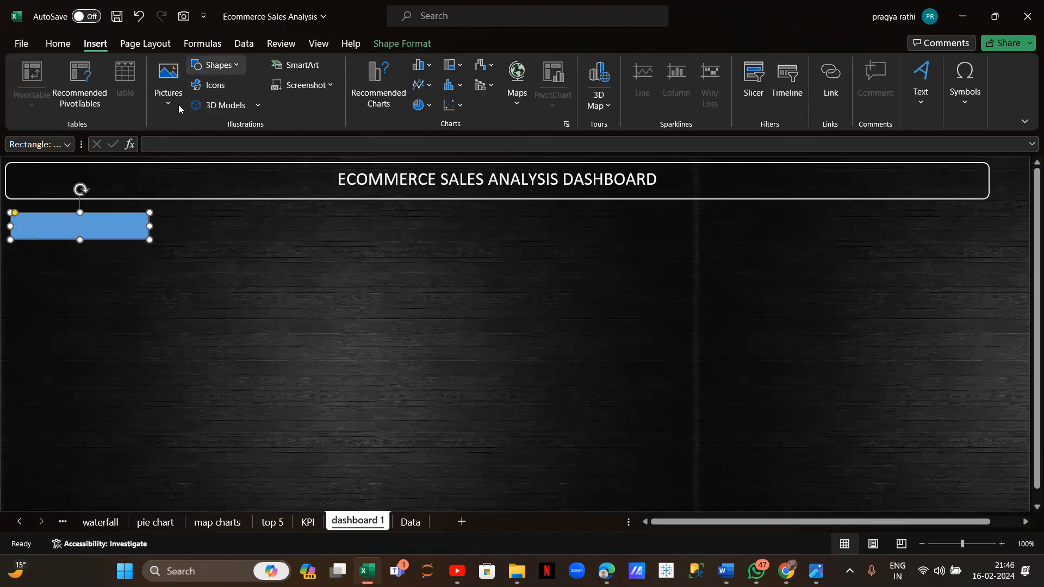
pyautogui.click(47, 228)
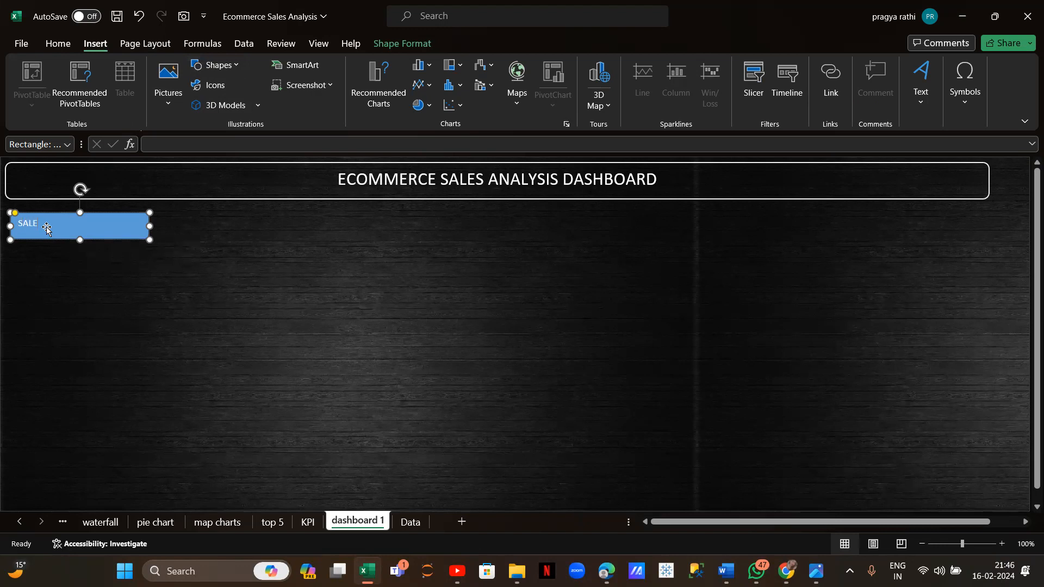
# Center the SALES label text horizontally and set its font size to 18
pyautogui.doubleClick(43, 223)
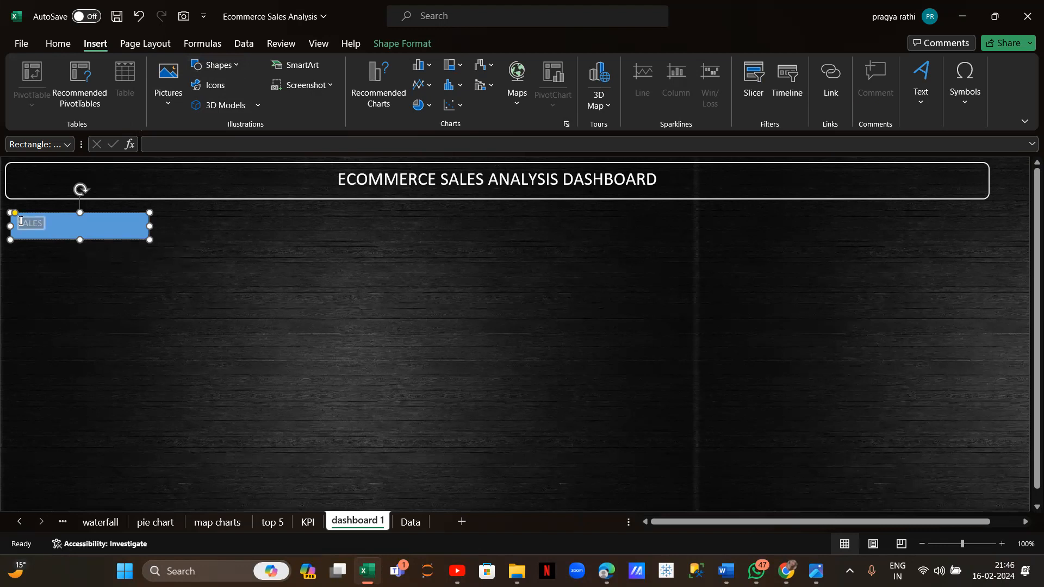
pyautogui.click(49, 46)
pyautogui.click(211, 72)
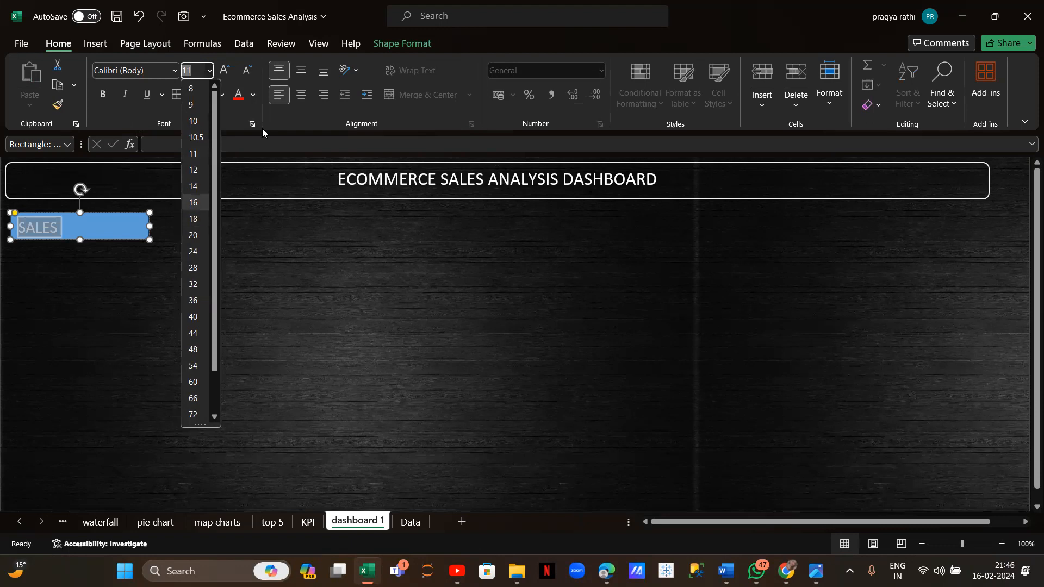
pyautogui.click(303, 96)
pyautogui.click(304, 97)
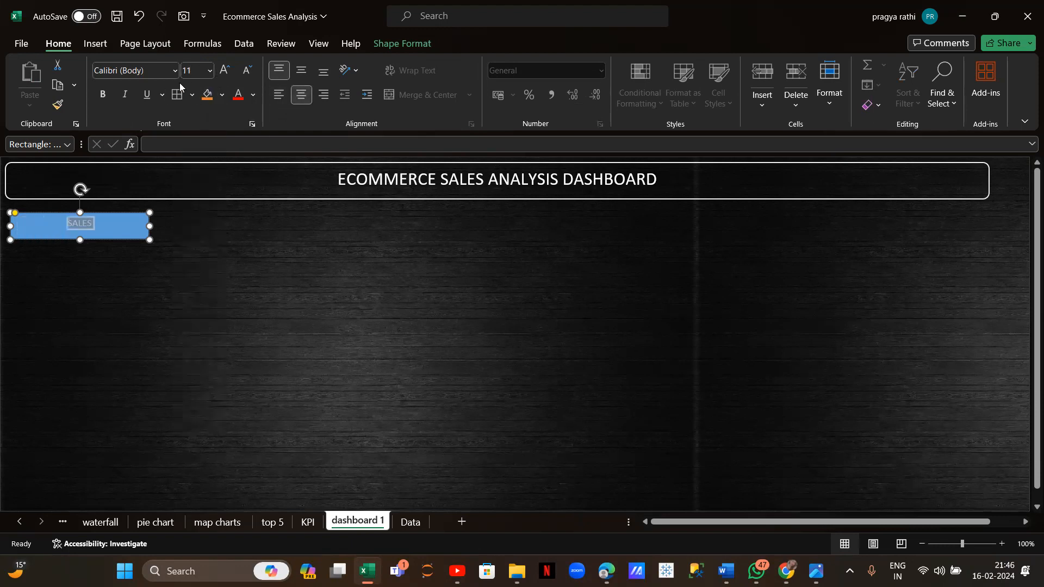
pyautogui.click(210, 71)
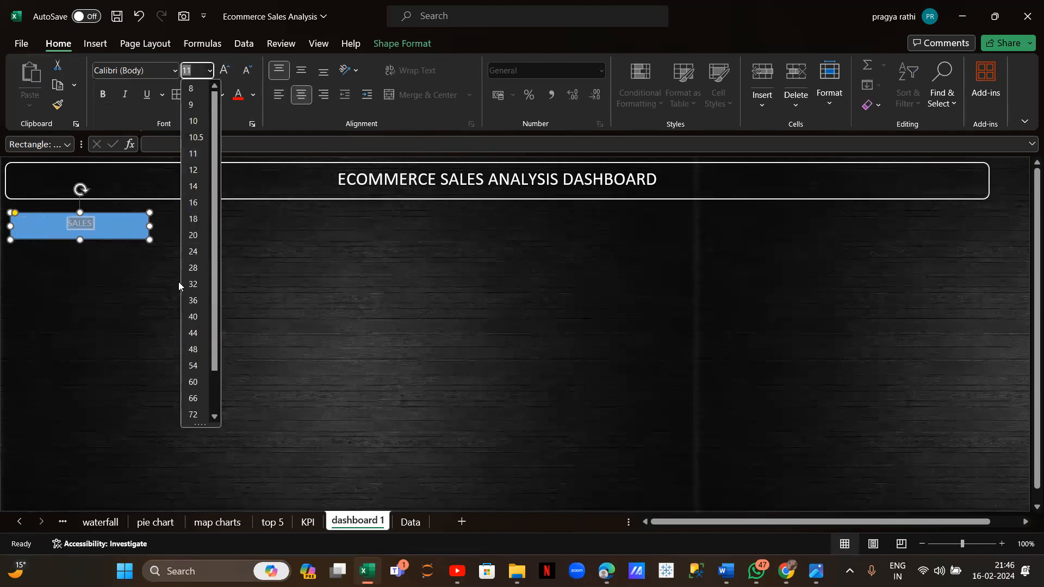
pyautogui.click(193, 219)
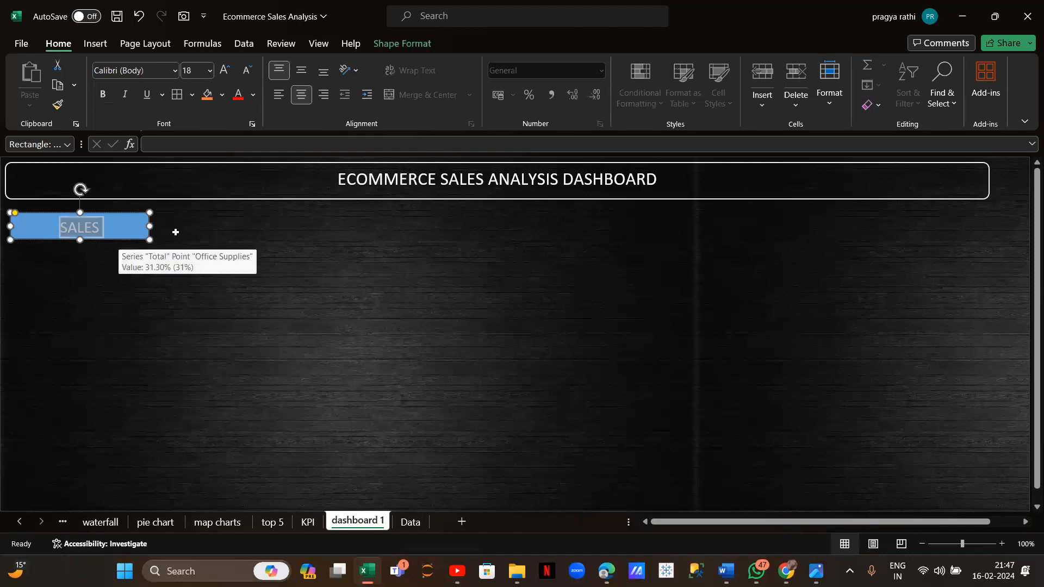
pyautogui.click(131, 231)
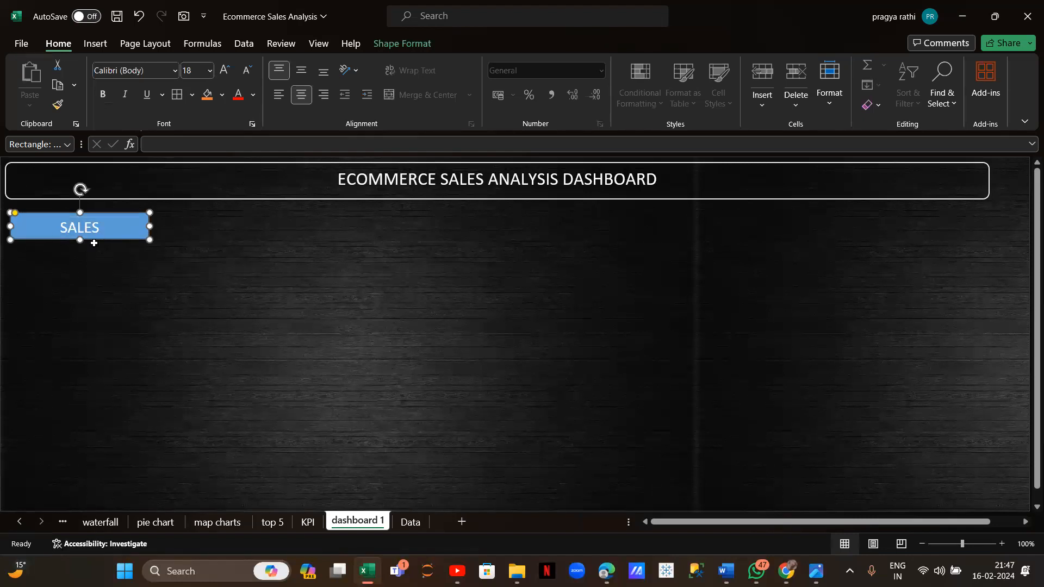
# Draw a second rounded rectangle about 5.31 cm wide and 2.86 cm high directly beneath the SALES label
pyautogui.click(95, 44)
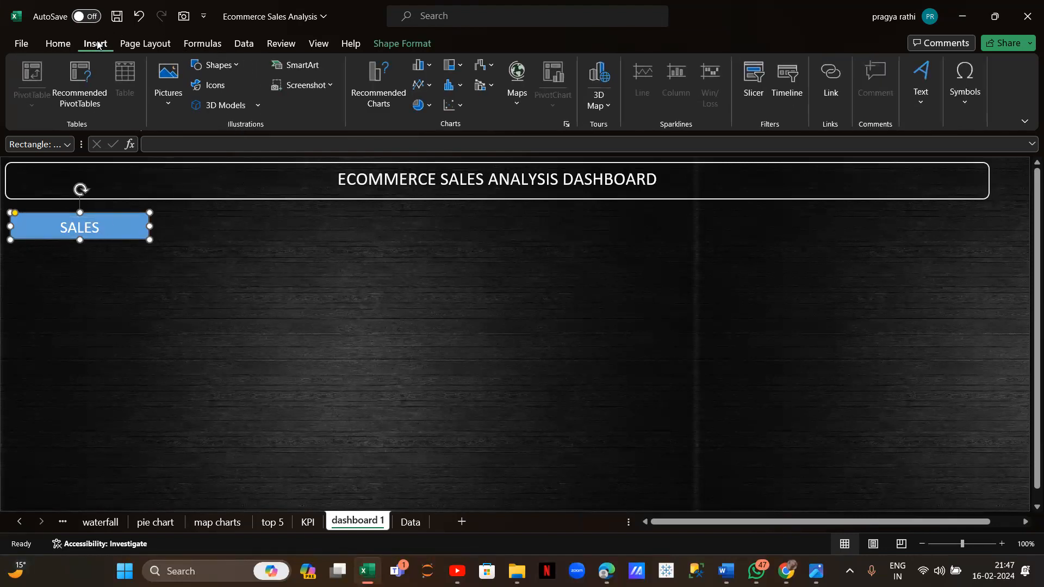
pyautogui.click(215, 66)
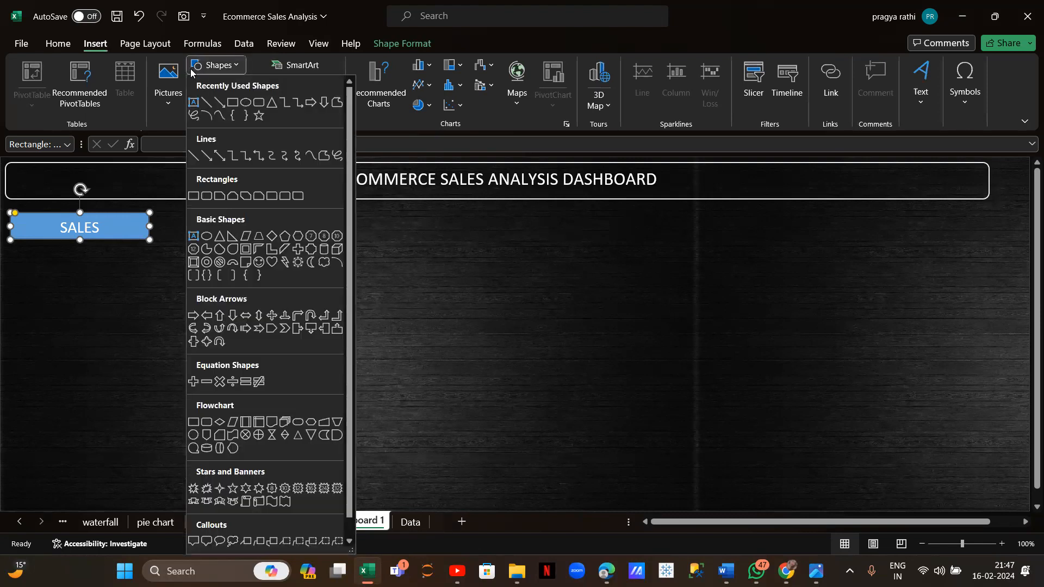
pyautogui.click(204, 194)
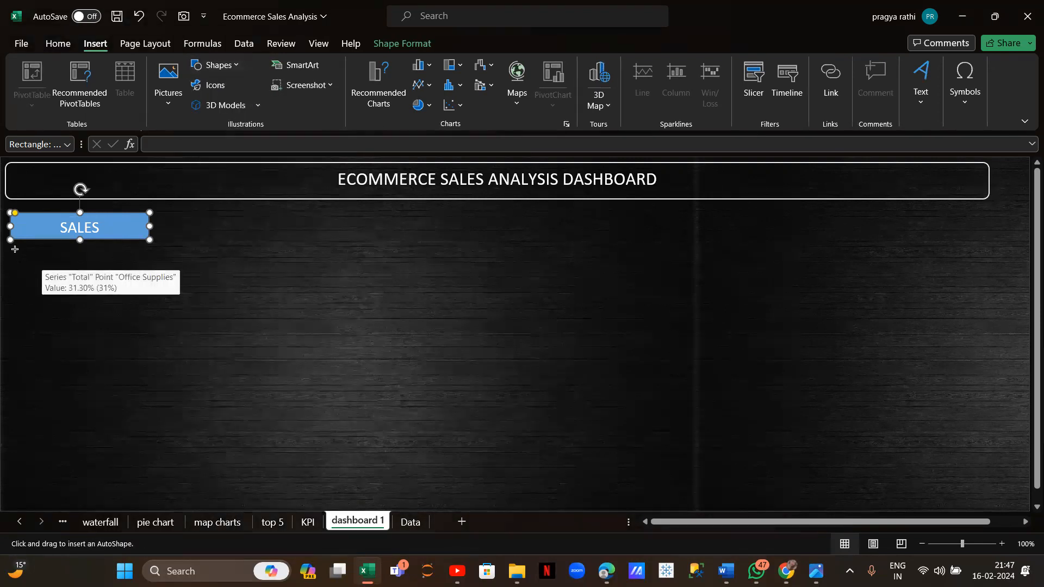
pyautogui.moveTo(12, 248); pyautogui.dragTo(148, 321)
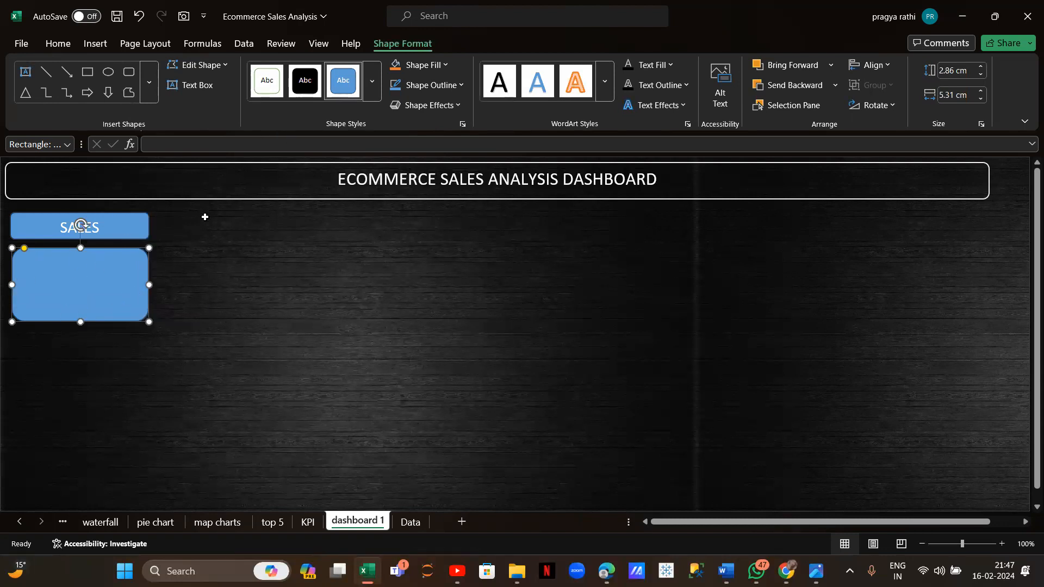
pyautogui.click(221, 230)
# Try to select the SALES label and the rectangle beneath it together and open their shape options
pyautogui.click(122, 231)
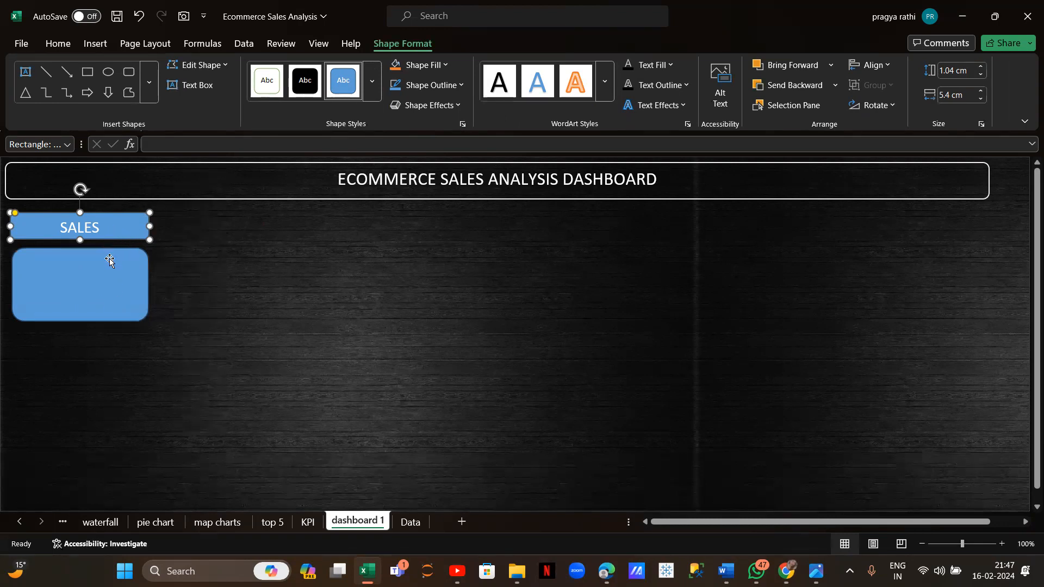
pyautogui.press('Escape')
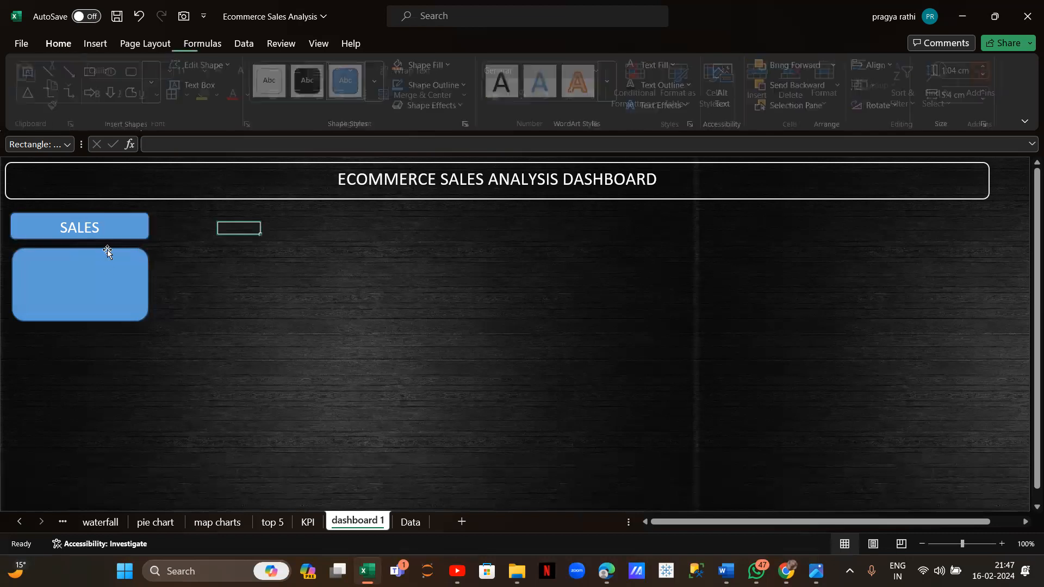
pyautogui.click(107, 272)
pyautogui.keyDown('shift'); pyautogui.click(111, 223); pyautogui.keyUp('shift')
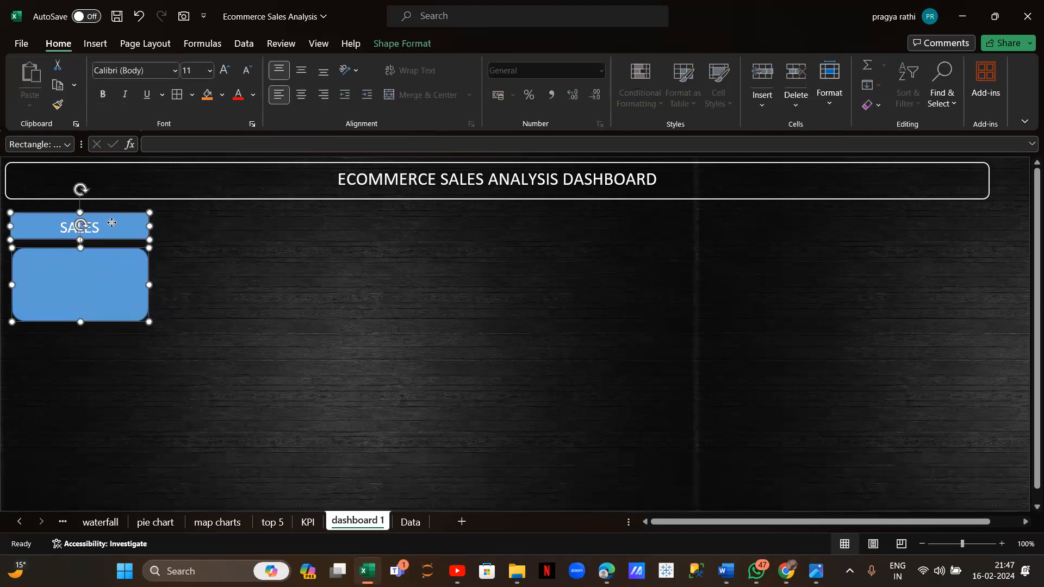
pyautogui.rightClick(112, 223)
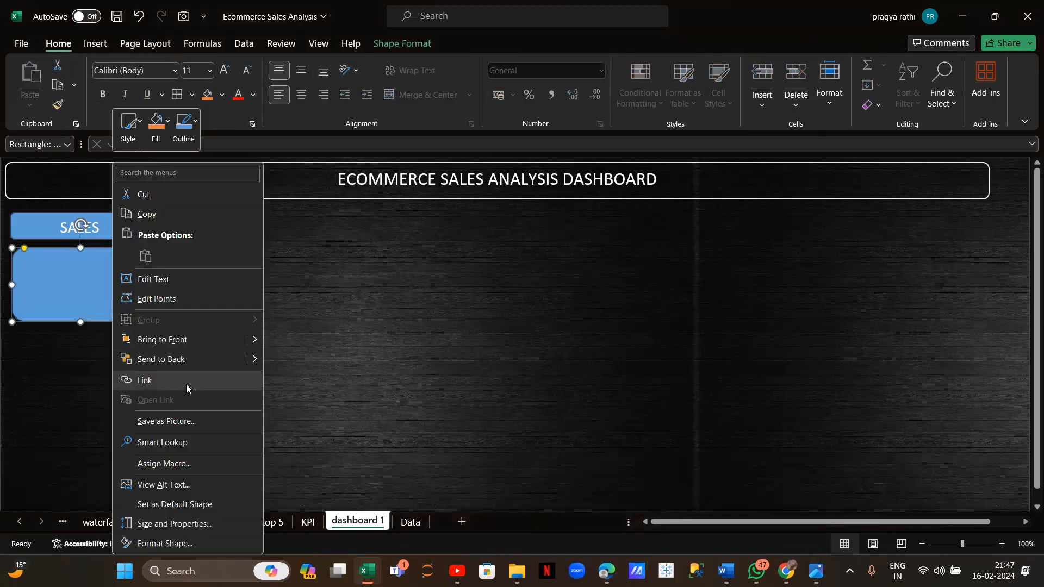
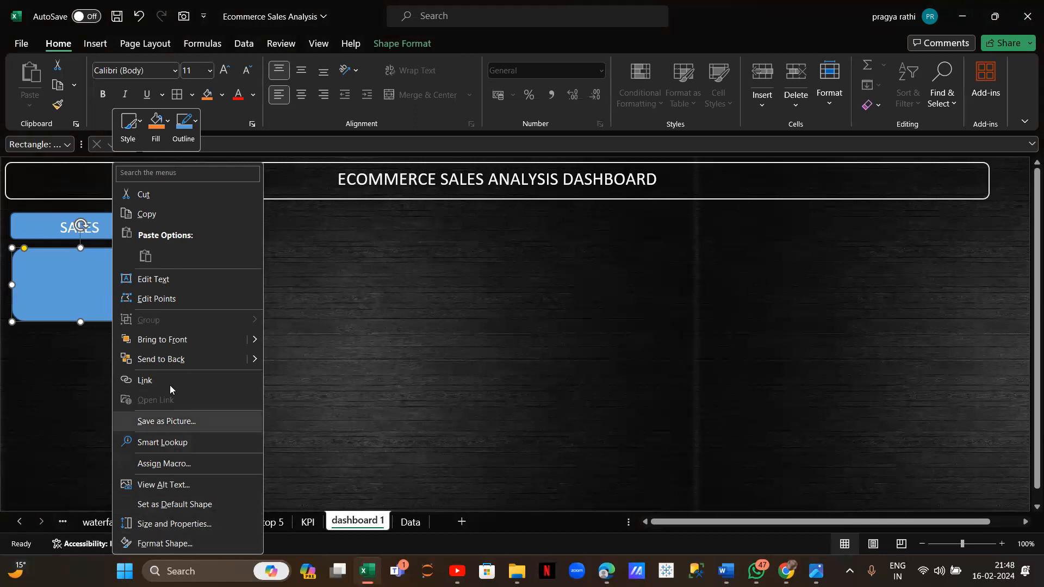
pyautogui.click(68, 288)
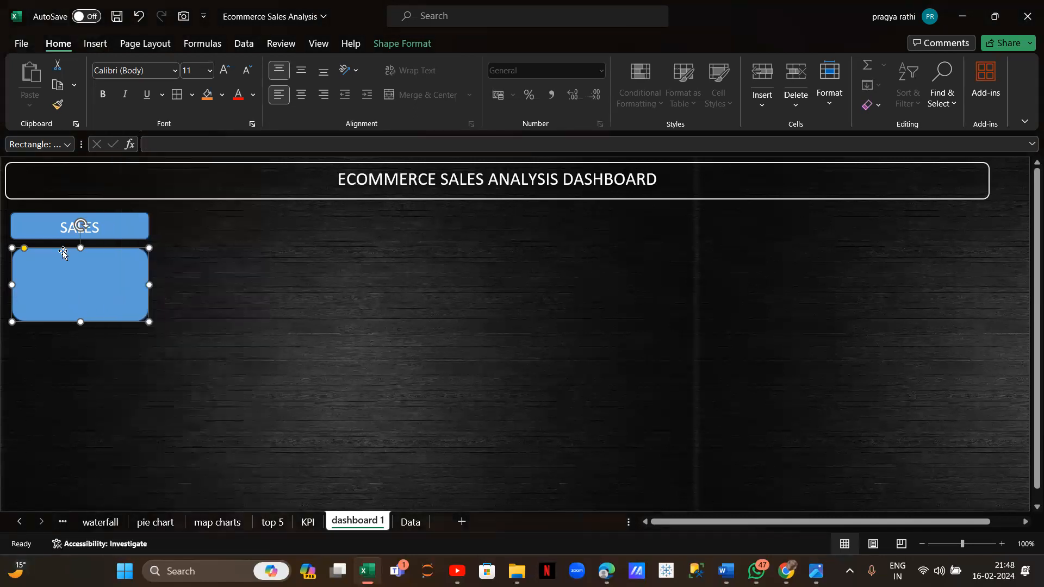
pyautogui.click(46, 221)
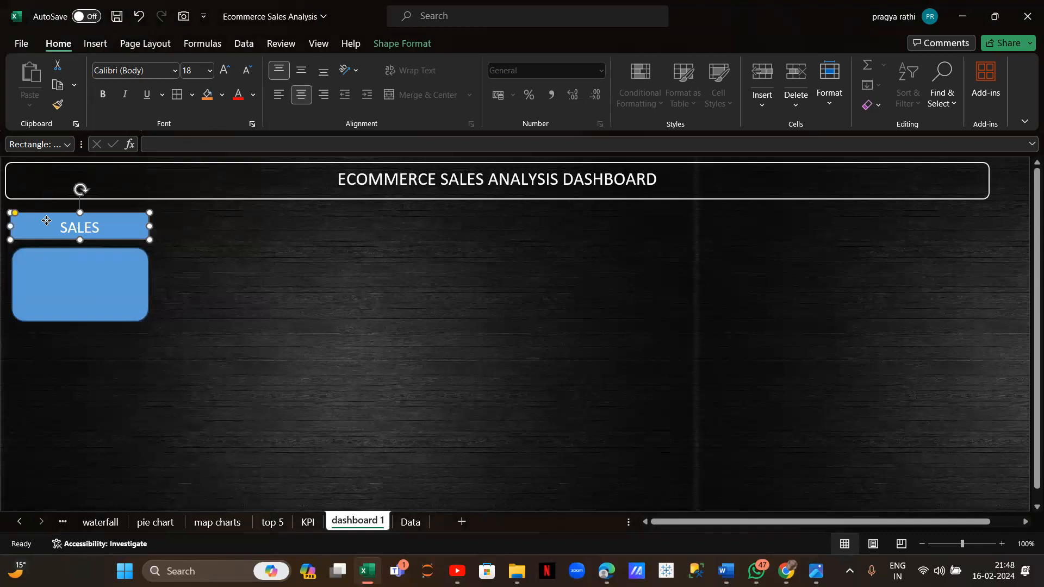
pyautogui.click(55, 282)
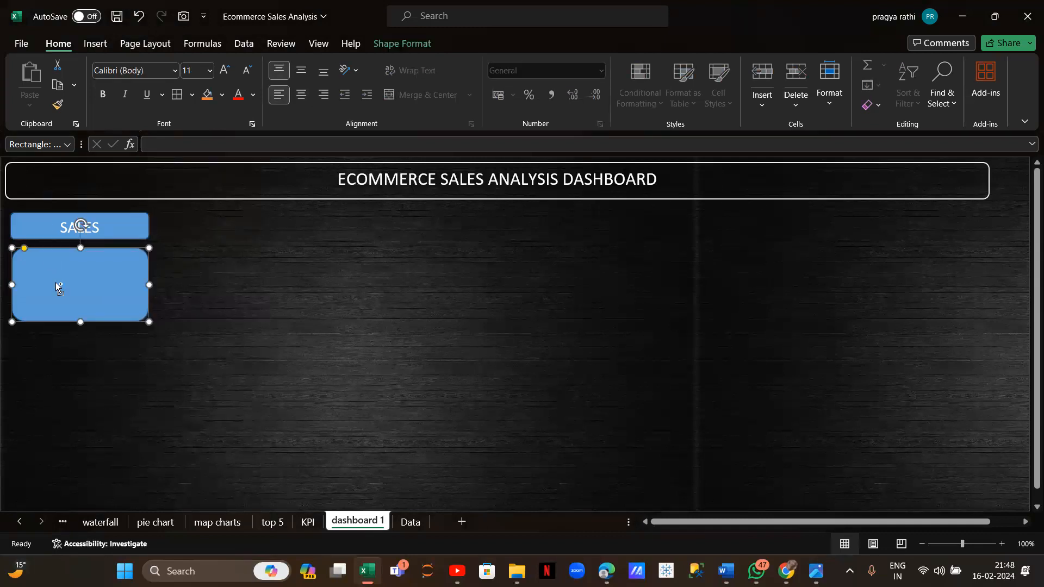
pyautogui.keyDown('ctrl'); pyautogui.click(46, 224); pyautogui.keyUp('ctrl')
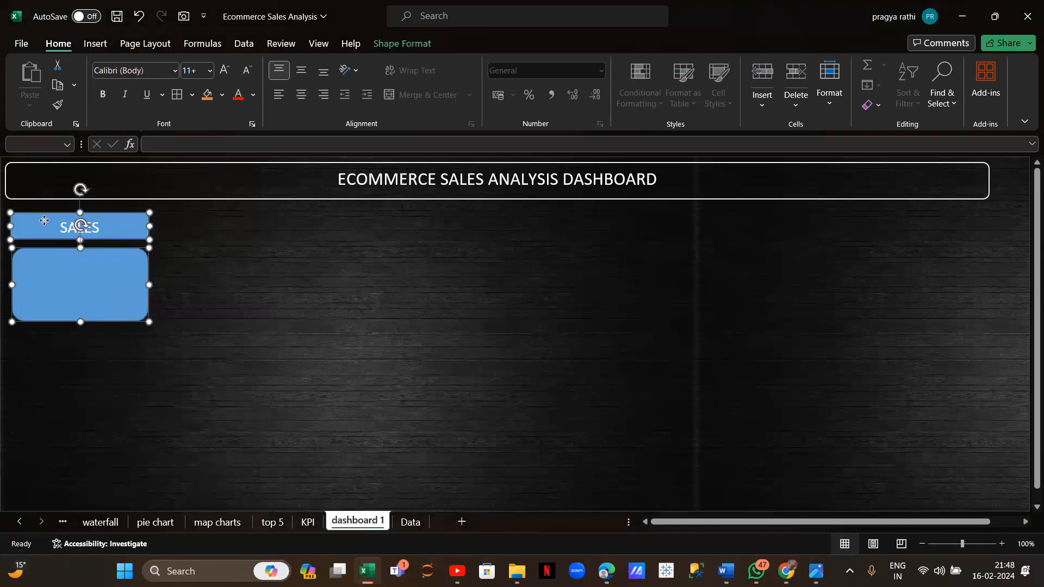
pyautogui.rightClick(46, 261)
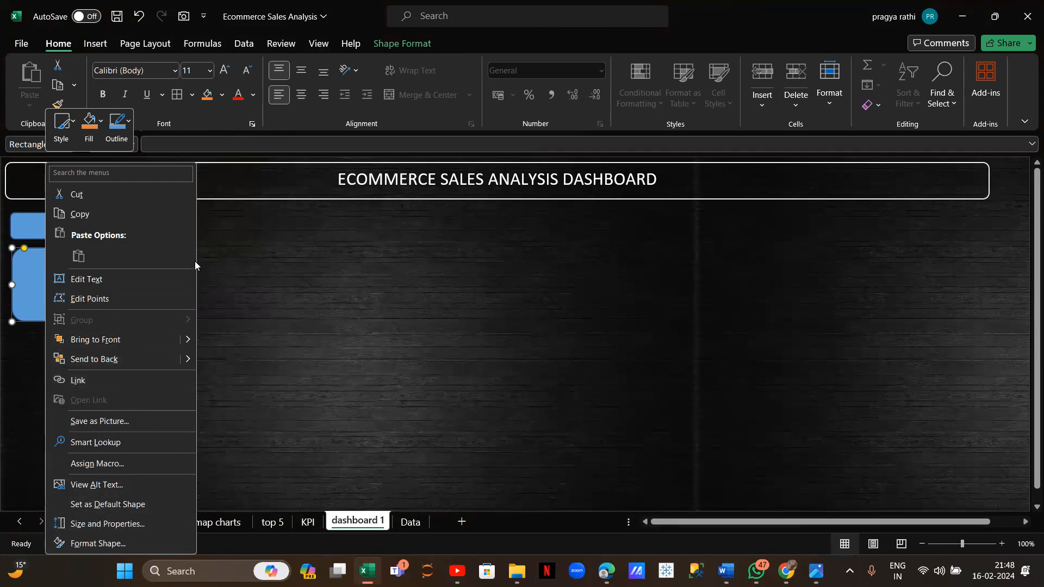
pyautogui.press('Escape')
pyautogui.click(43, 237)
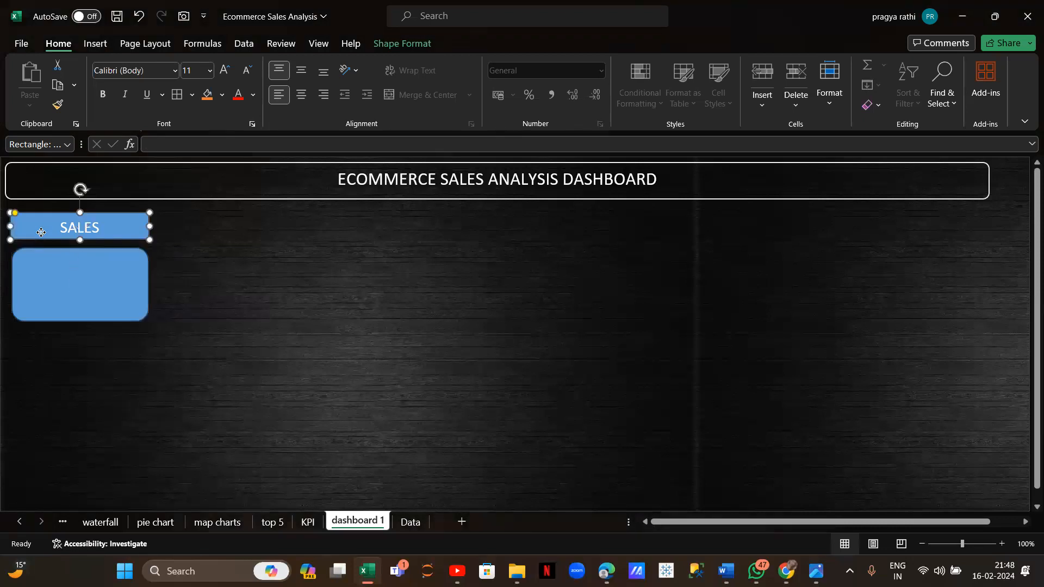
pyautogui.press('Escape')
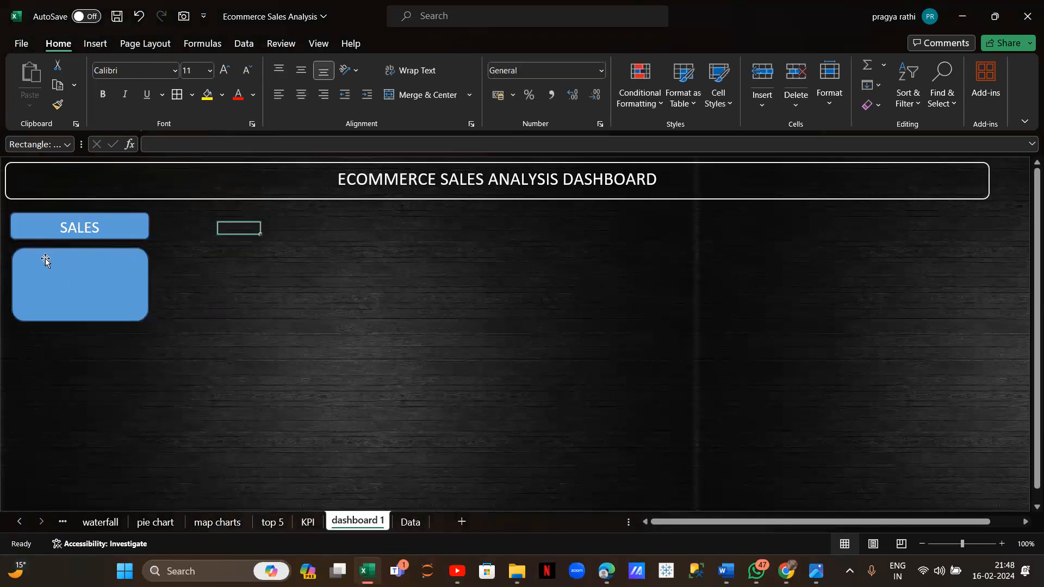
pyautogui.click(45, 268)
pyautogui.press('Escape')
pyautogui.click(35, 229)
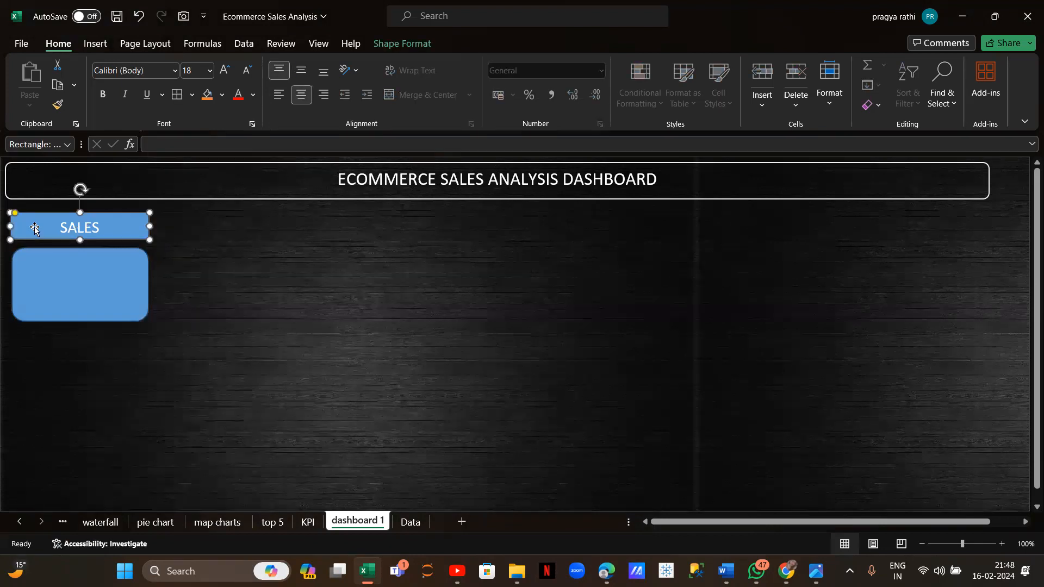
pyautogui.press('Escape')
pyautogui.click(35, 227)
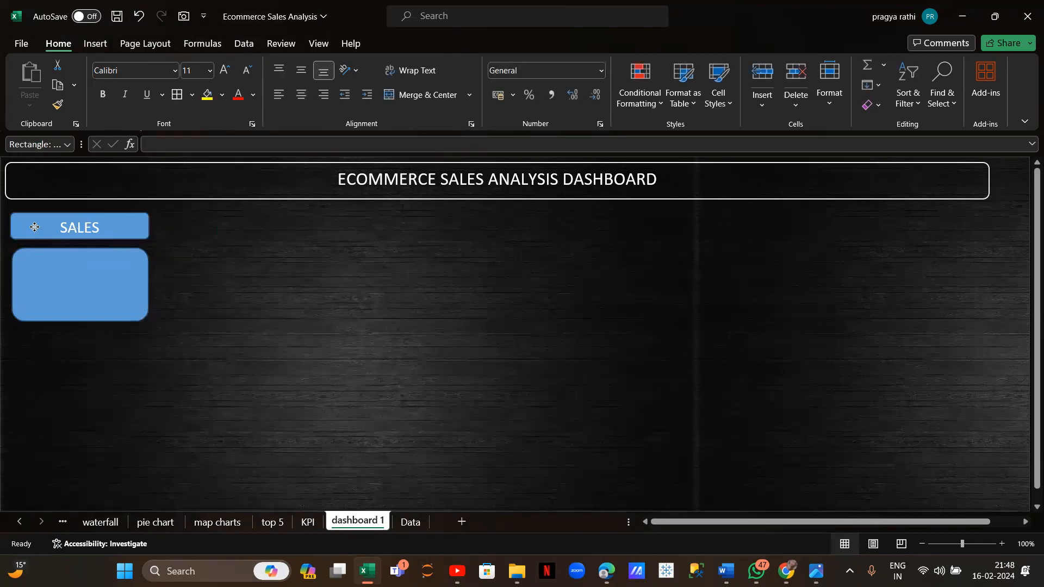
# Group the SALES label and the rounded rectangle beneath it into a single card
pyautogui.keyDown('shift'); pyautogui.click(34, 270); pyautogui.keyUp('shift')
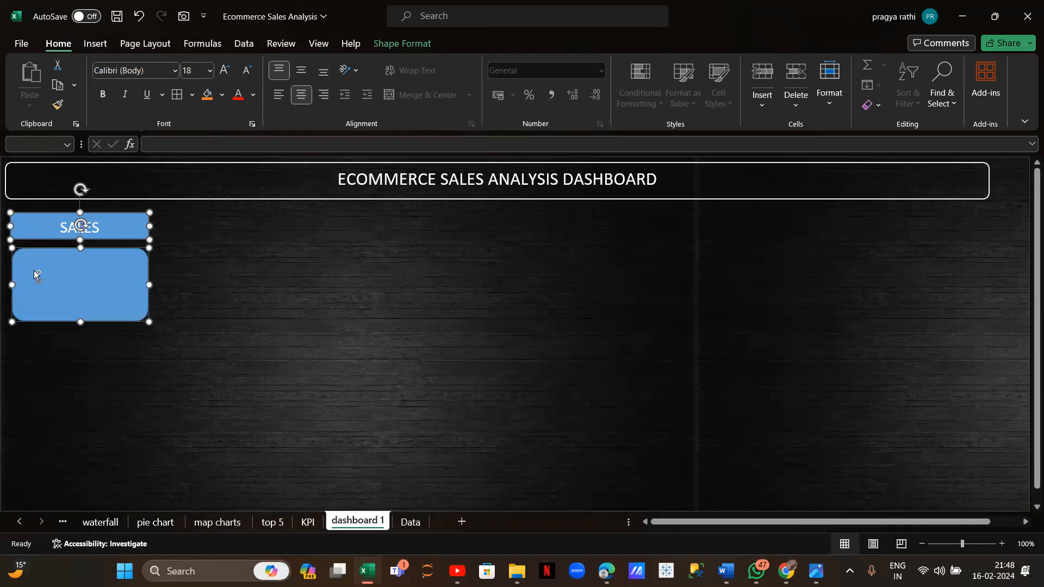
pyautogui.rightClick(33, 270)
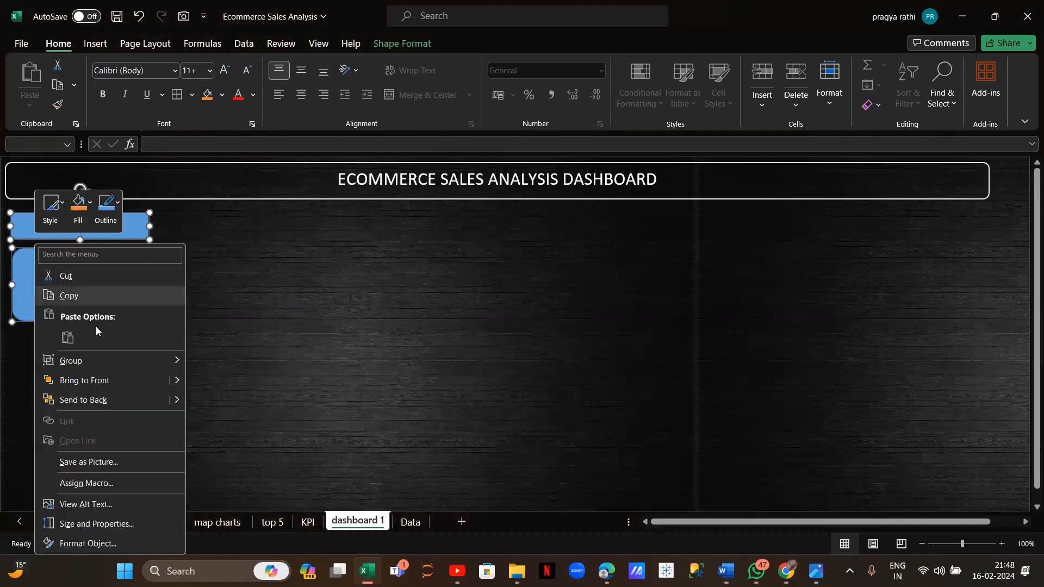
pyautogui.moveTo(92, 360)
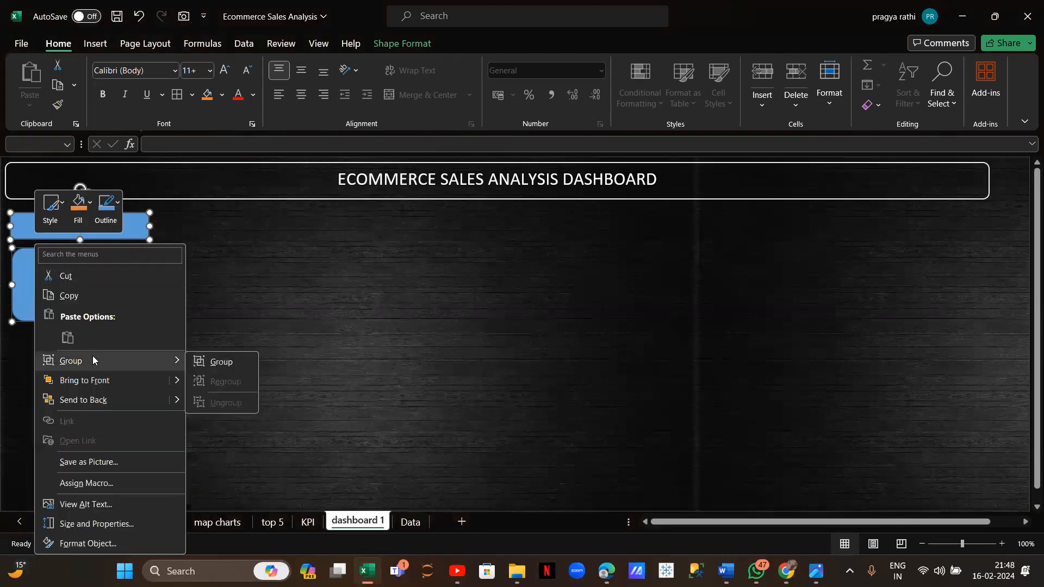
pyautogui.click(214, 363)
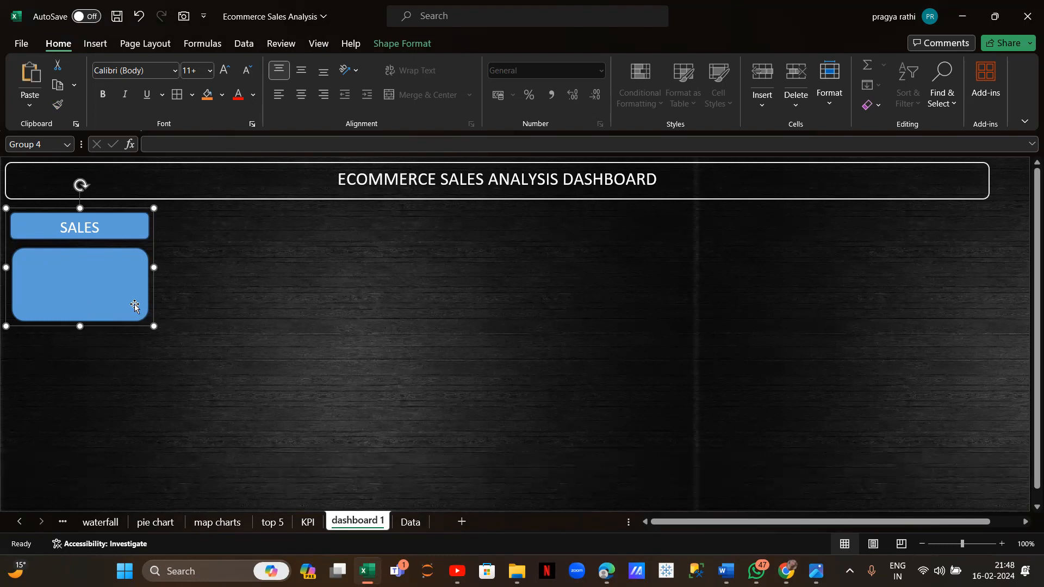
# Paste four copies of the grouped SALES card in a row beside the original, below the title banner
pyautogui.click(191, 269)
pyautogui.click(184, 231)
pyautogui.hotkey('ctrl', 'v')
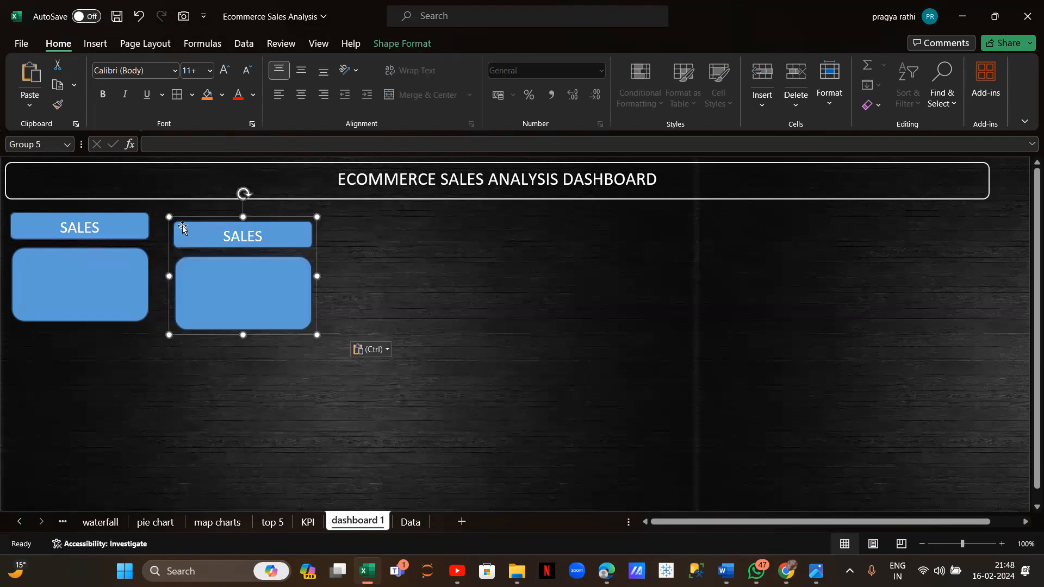
pyautogui.click(357, 223)
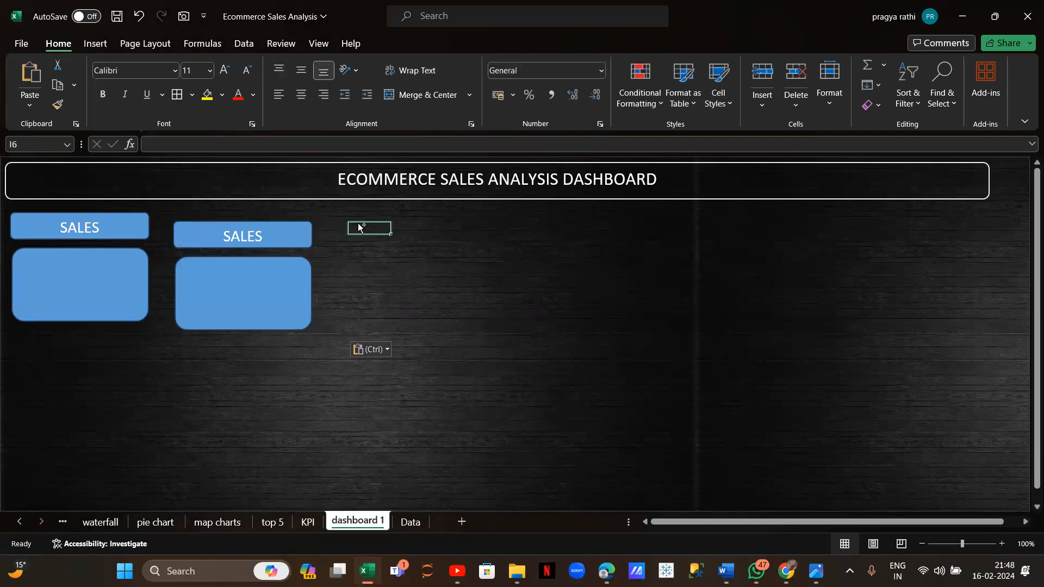
pyautogui.hotkey('ctrl', 'v')
pyautogui.click(542, 229)
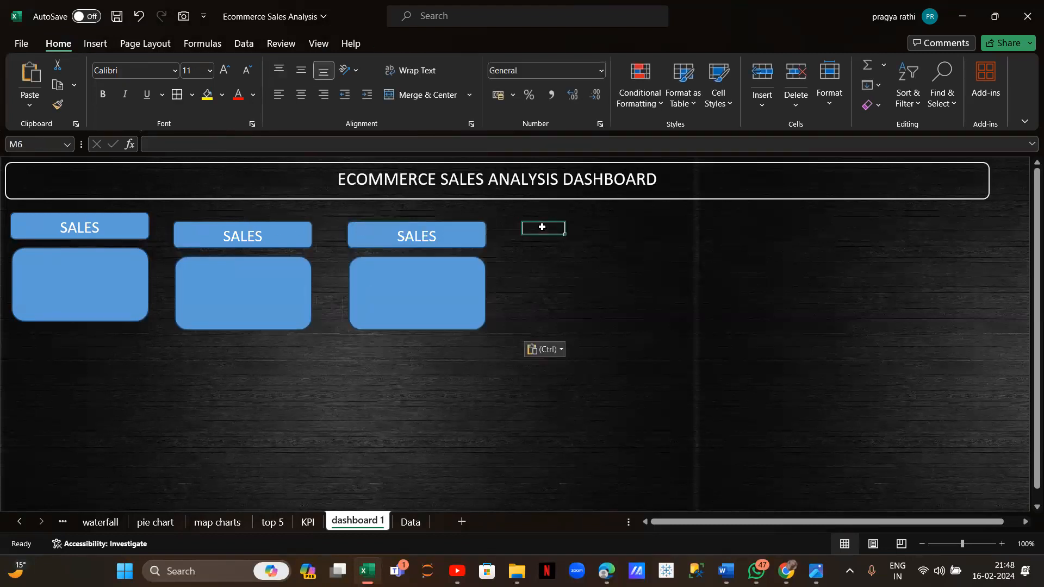
pyautogui.hotkey('ctrl', 'v')
pyautogui.click(715, 230)
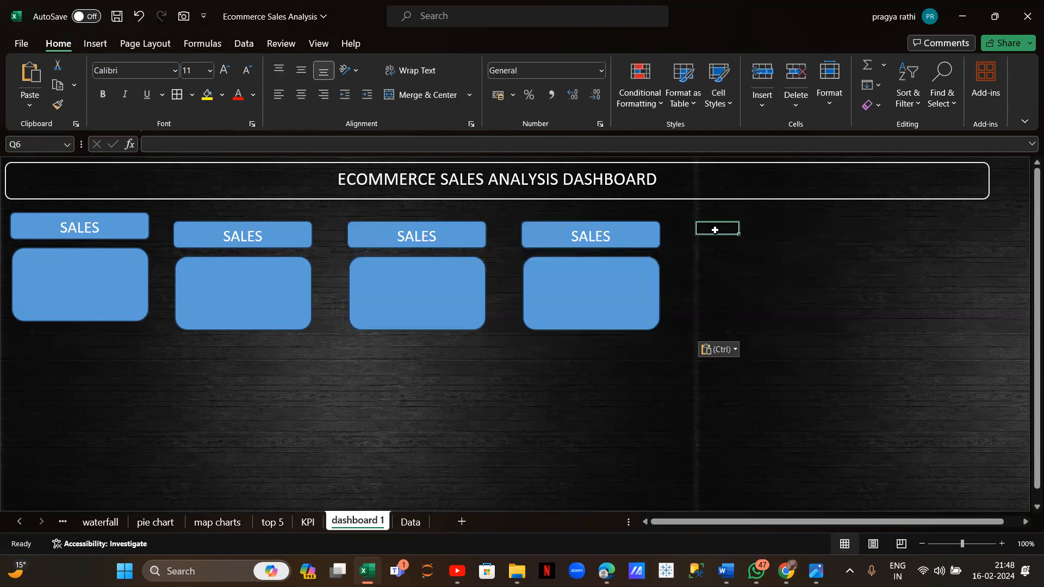
pyautogui.hotkey('ctrl', 'v')
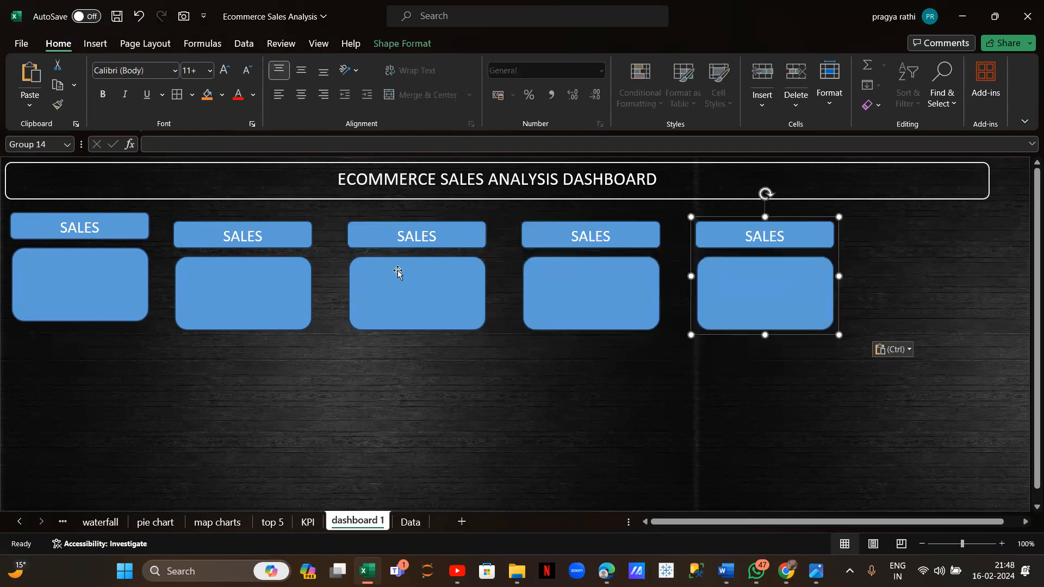
# Move the five SALES cards into a roughly aligned row with narrower gaps between them
pyautogui.click(200, 234)
pyautogui.click(199, 231)
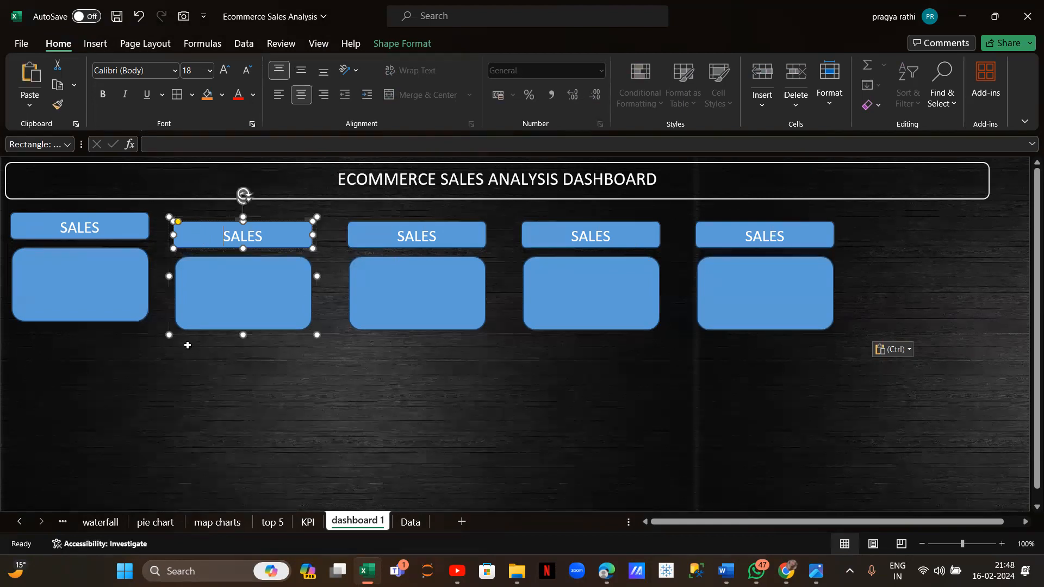
pyautogui.click(101, 287)
pyautogui.moveTo(101, 287)
pyautogui.mouseDown()
pyautogui.moveTo(103, 323)
pyautogui.moveTo(103, 265)
pyautogui.moveTo(98, 316)
pyautogui.moveTo(99, 286)
pyautogui.moveTo(103, 296)
pyautogui.mouseUp()
pyautogui.moveTo(201, 292); pyautogui.dragTo(193, 292)
pyautogui.click(361, 296)
pyautogui.moveTo(371, 297); pyautogui.dragTo(359, 296)
pyautogui.click(559, 292)
pyautogui.moveTo(560, 292); pyautogui.dragTo(544, 294)
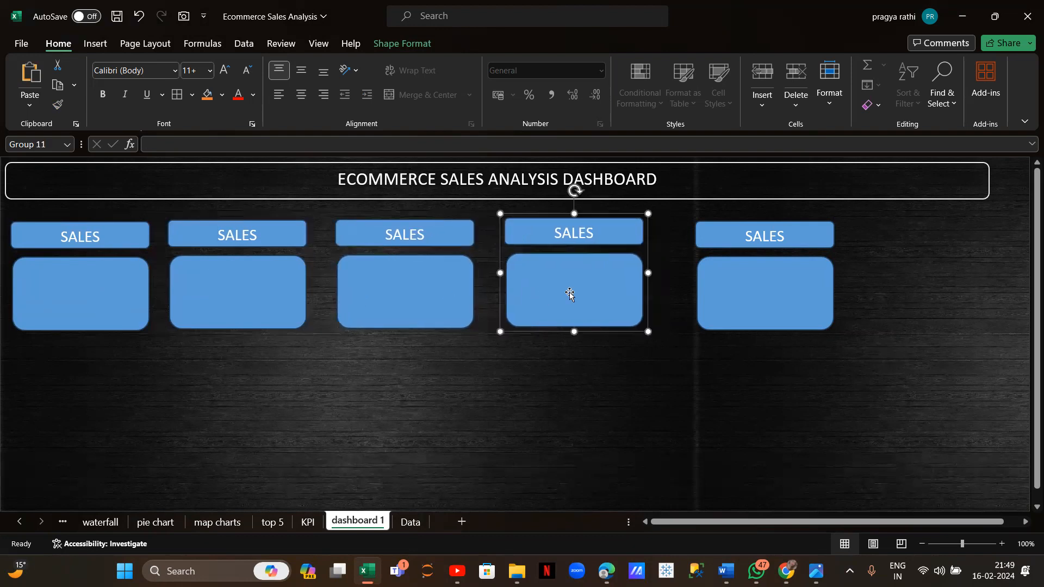
pyautogui.moveTo(706, 287); pyautogui.dragTo(689, 283)
# Select all five SALES cards together and combine them into one group
pyautogui.click(49, 313)
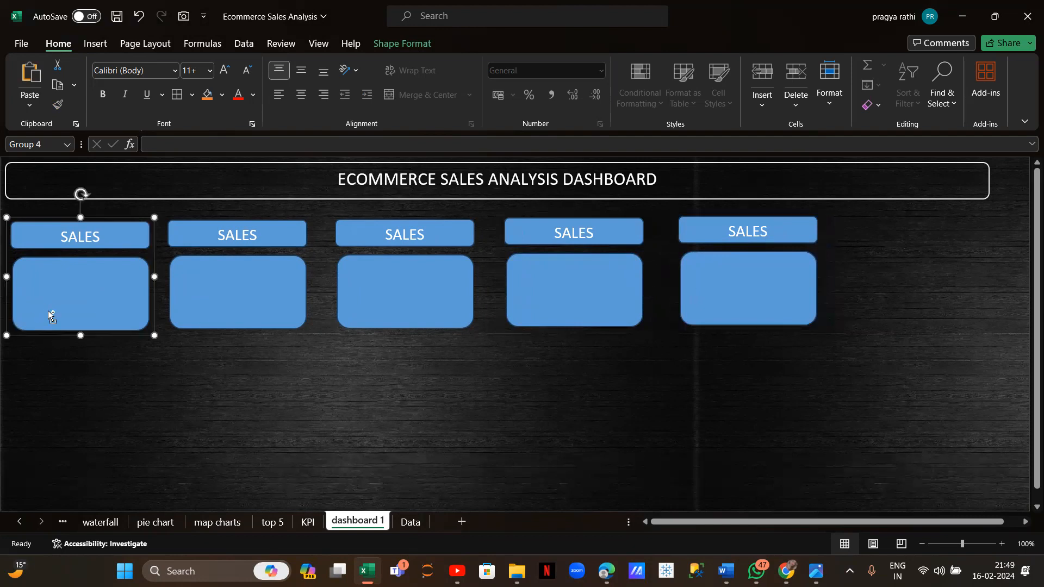
pyautogui.click(47, 318)
pyautogui.keyDown('ctrl'); pyautogui.click(201, 292); pyautogui.keyUp('ctrl')
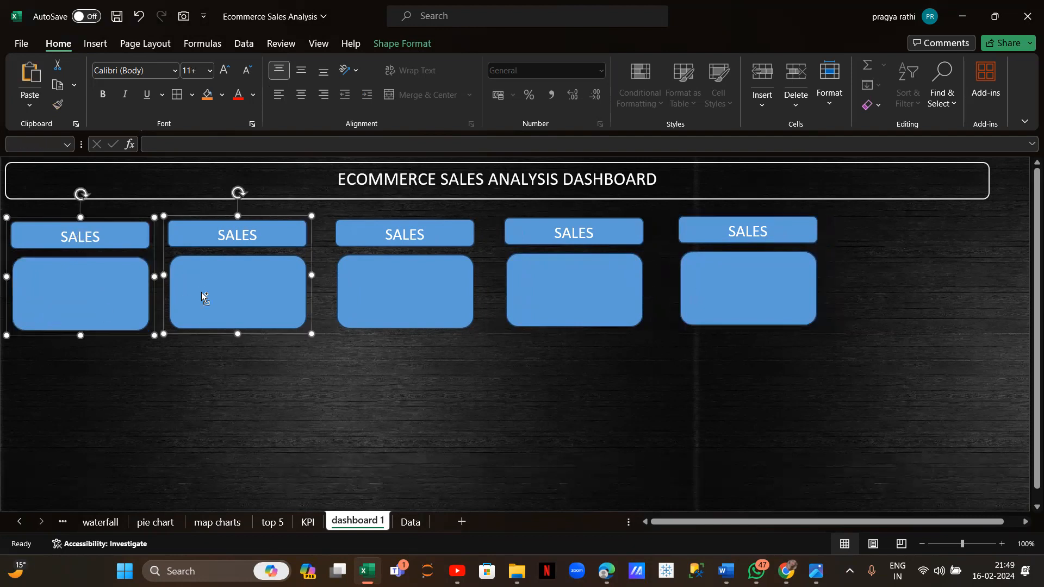
pyautogui.keyDown('ctrl'); pyautogui.click(343, 296); pyautogui.keyUp('ctrl')
pyautogui.keyDown('ctrl'); pyautogui.click(511, 294); pyautogui.keyUp('ctrl')
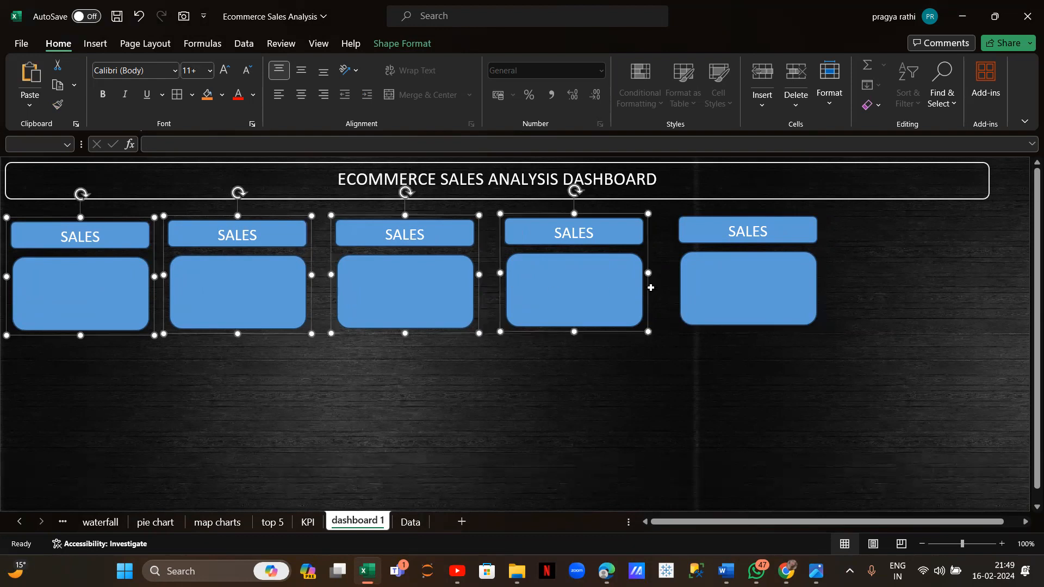
pyautogui.keyDown('ctrl'); pyautogui.click(696, 286); pyautogui.keyUp('ctrl')
pyautogui.rightClick(695, 286)
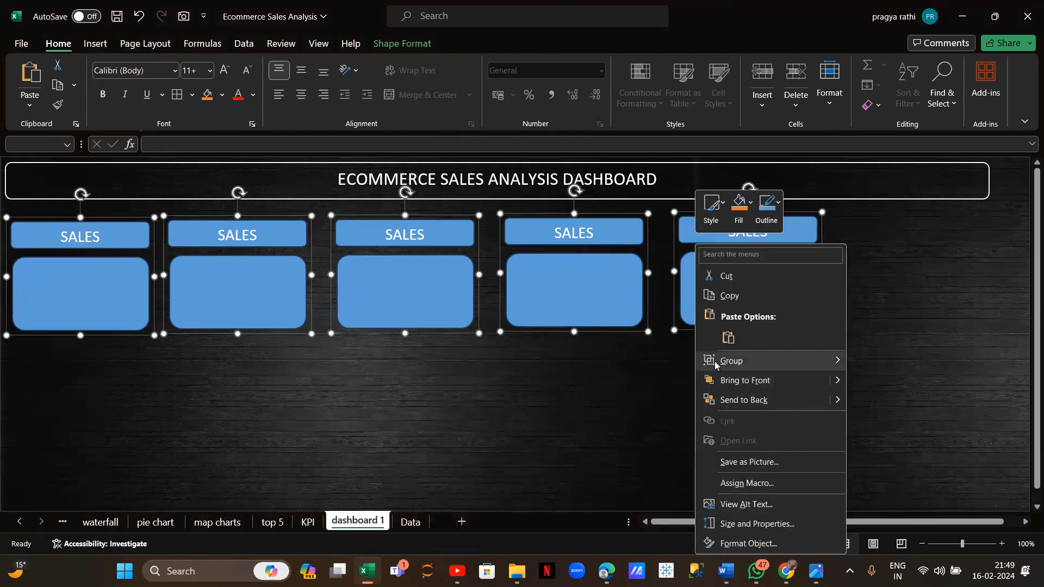
pyautogui.moveTo(714, 361)
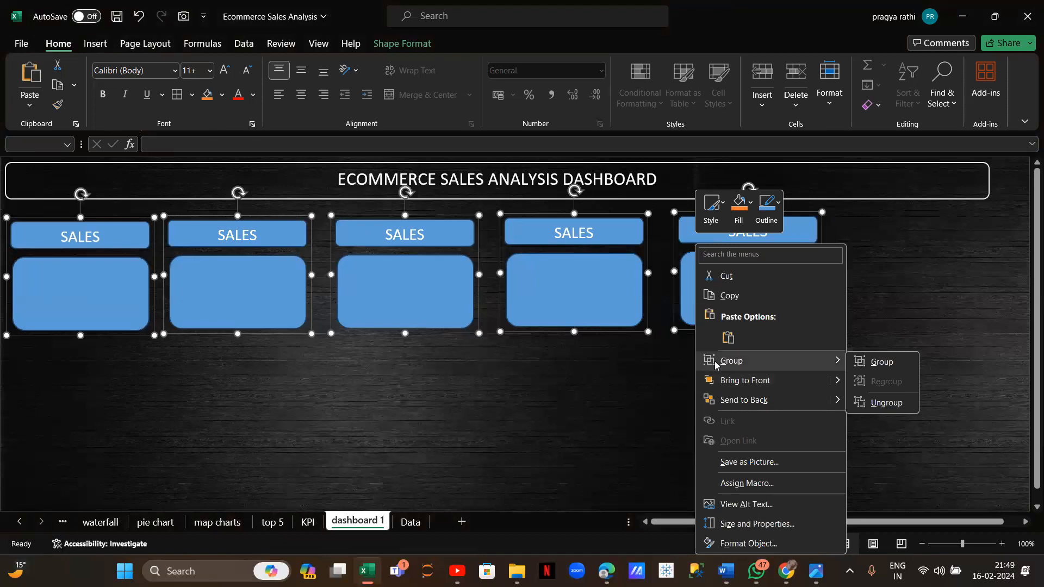
pyautogui.click(879, 363)
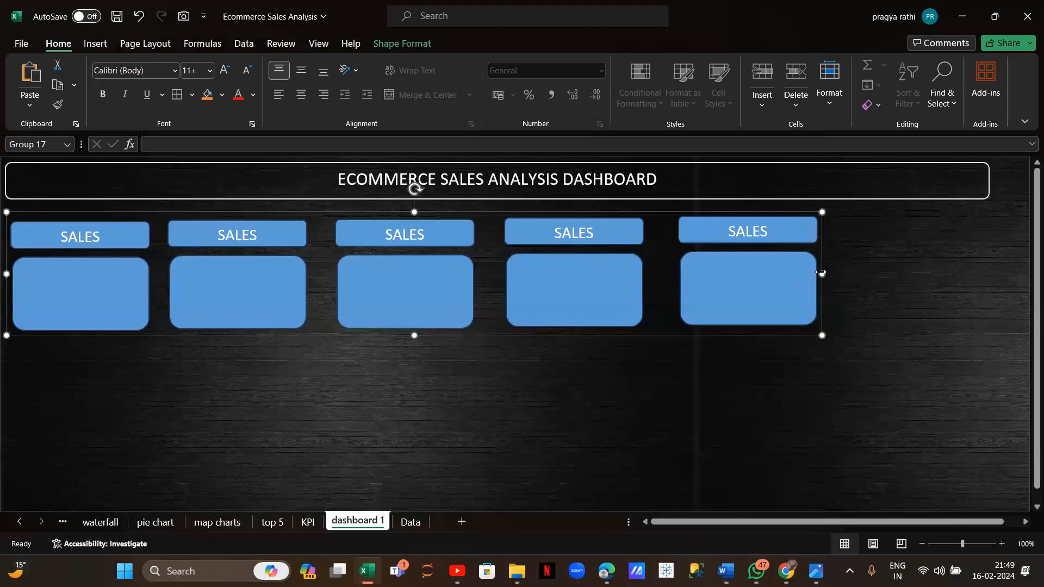
# Widen the card group so the row reaches the right end of the title banner
pyautogui.moveTo(822, 271); pyautogui.dragTo(995, 272)
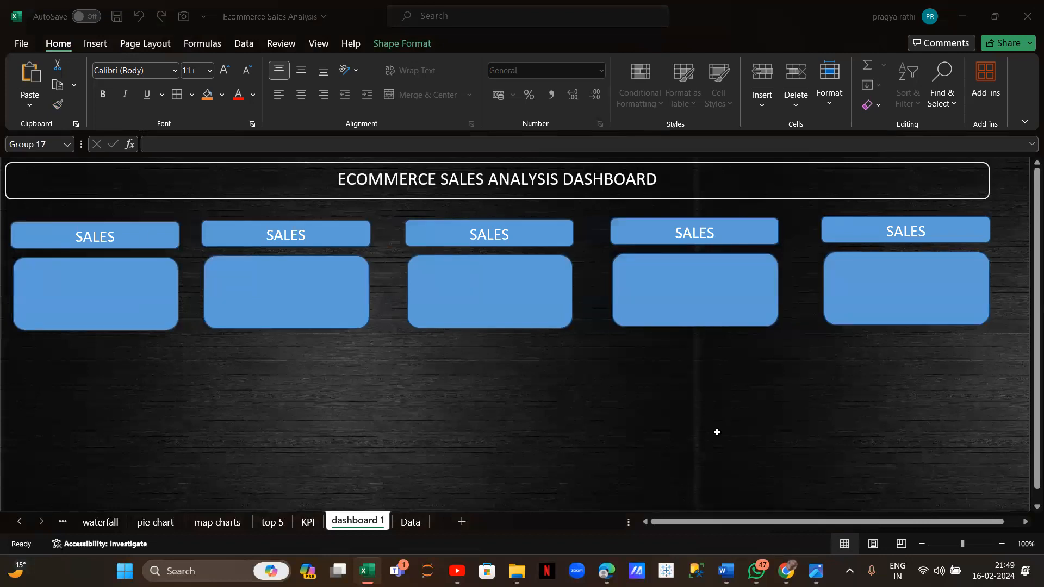
pyautogui.click(200, 173)
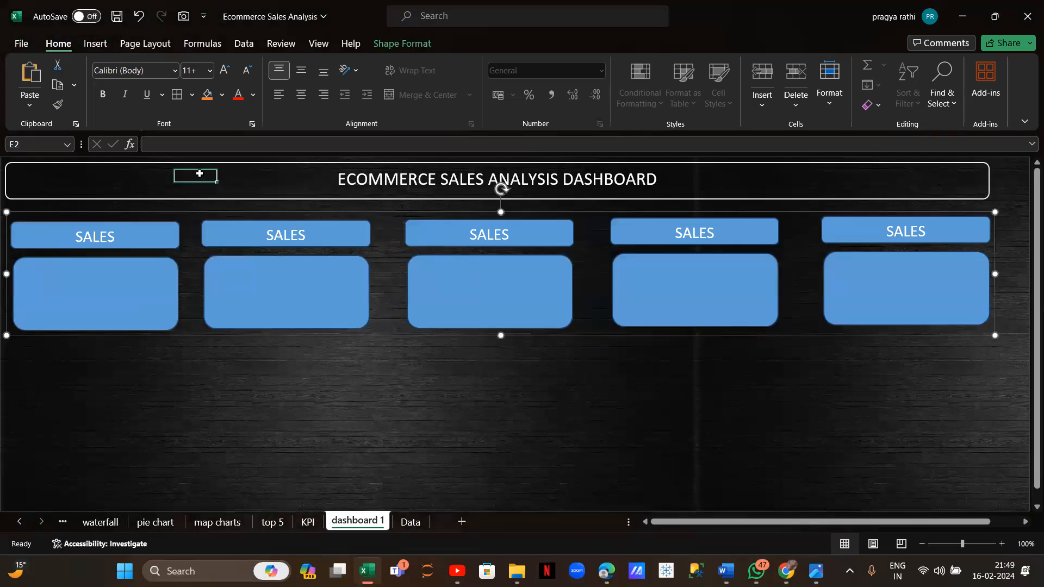
pyautogui.click(111, 176)
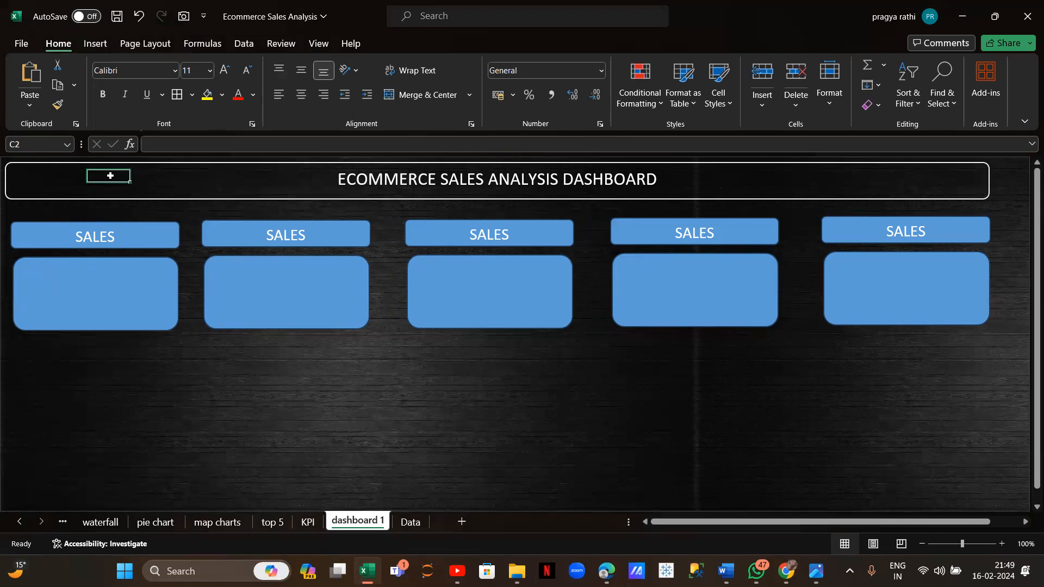
# Give the first card's lower rectangle no fill and a white solid outline
pyautogui.click(117, 285)
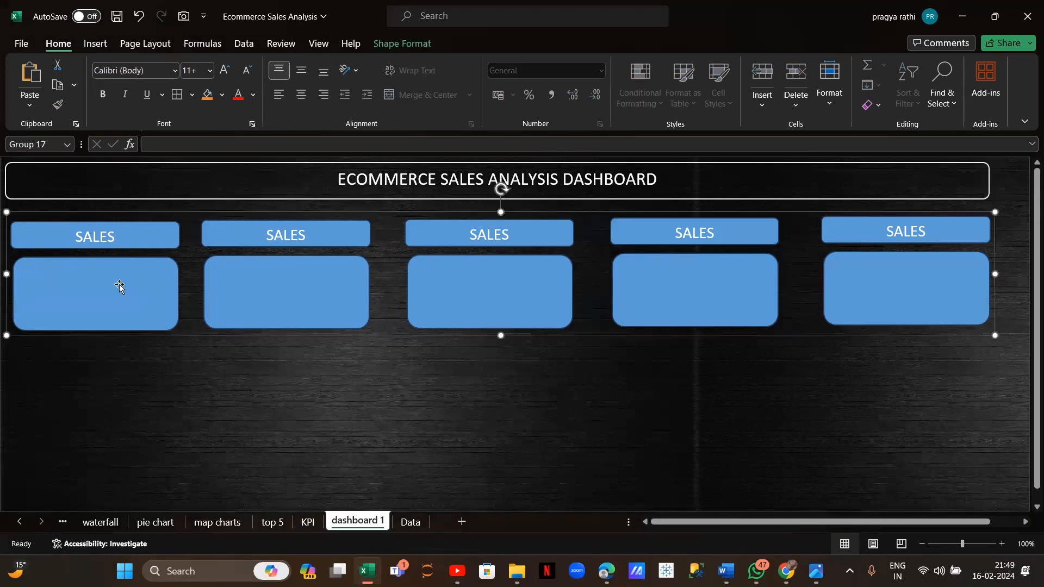
pyautogui.click(105, 281)
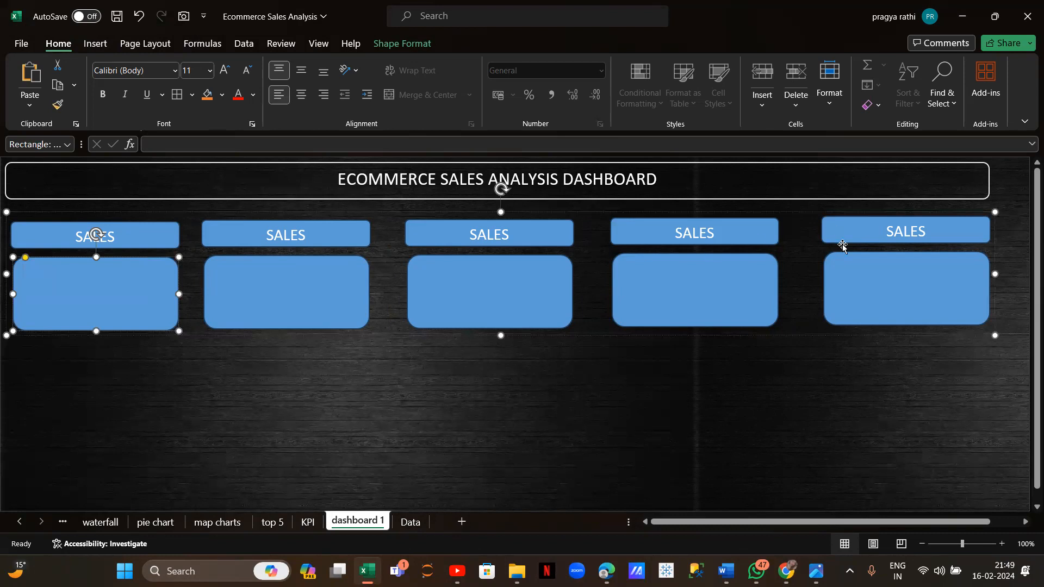
pyautogui.click(420, 41)
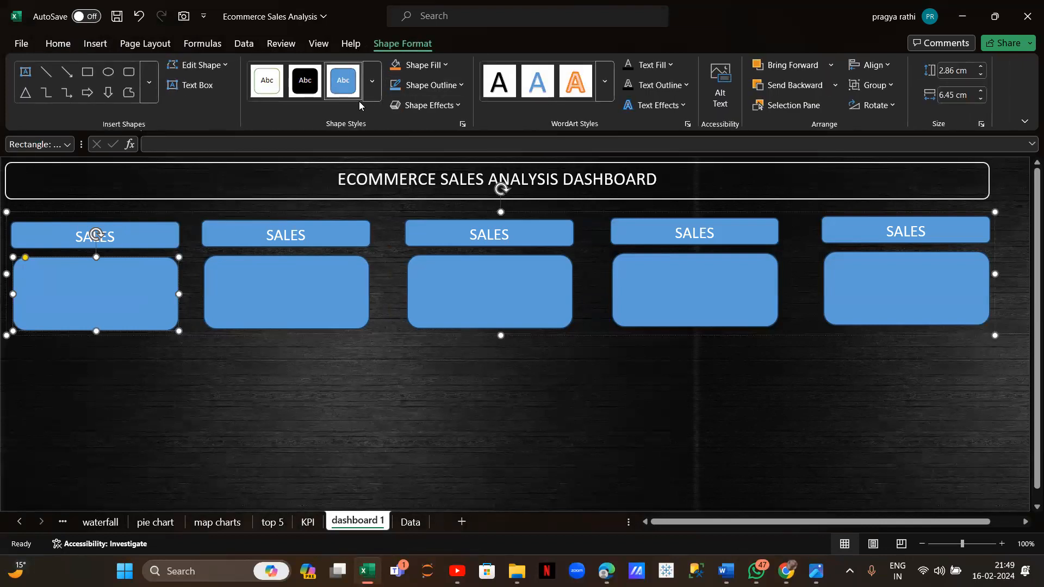
pyautogui.click(463, 124)
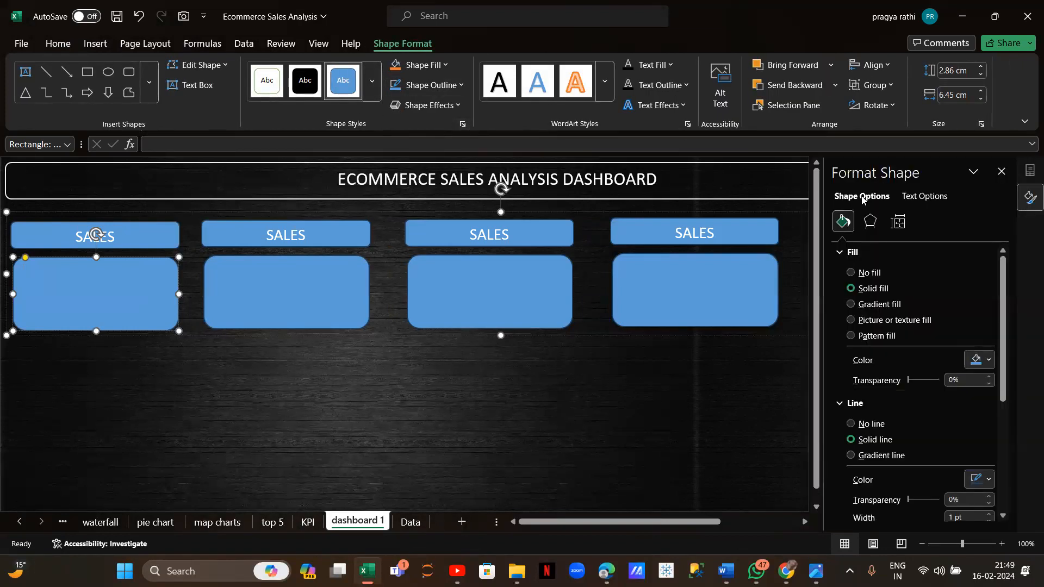
pyautogui.click(851, 272)
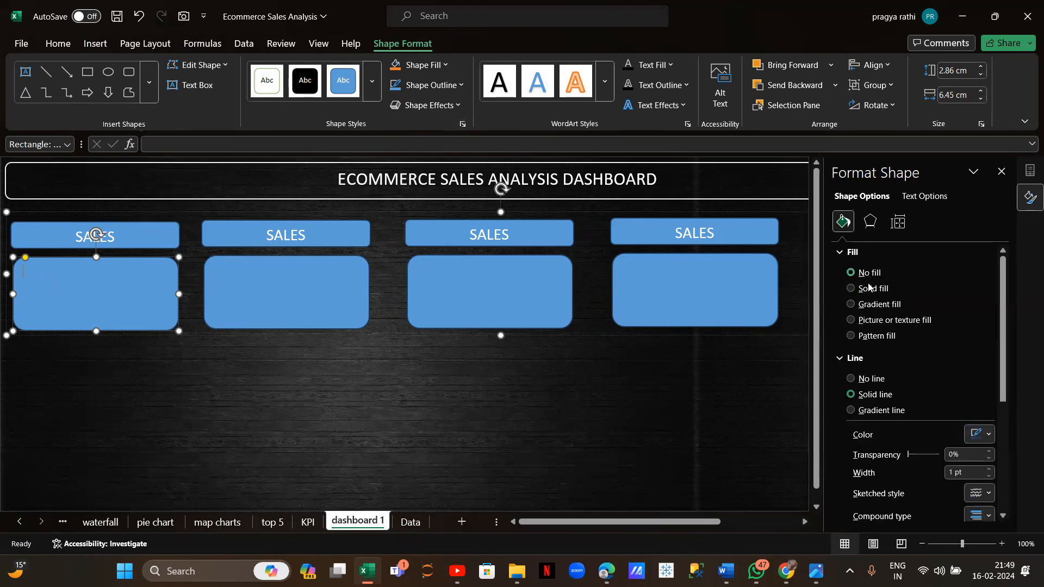
pyautogui.click(984, 433)
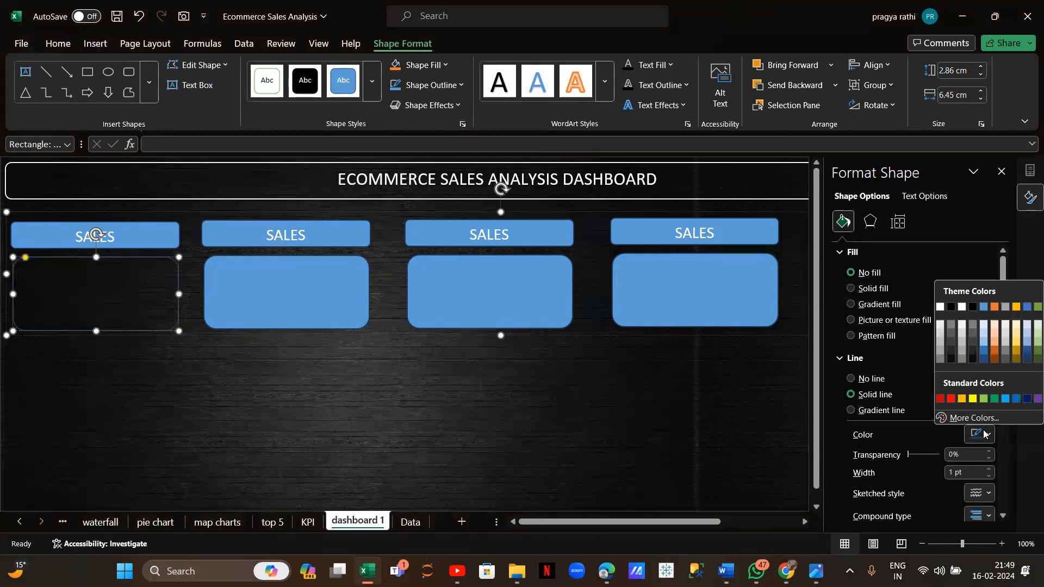
pyautogui.click(939, 307)
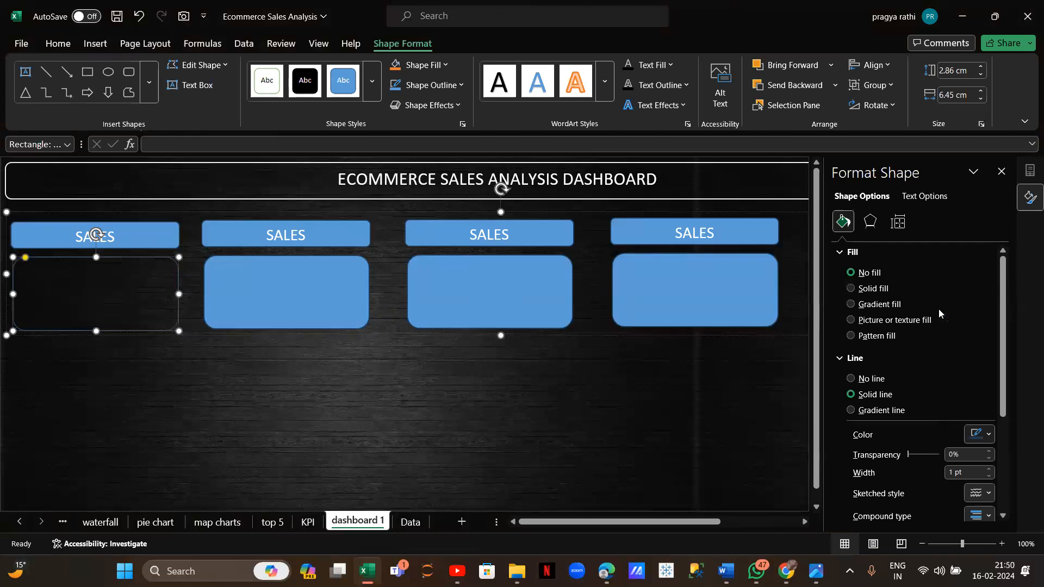
pyautogui.click(359, 360)
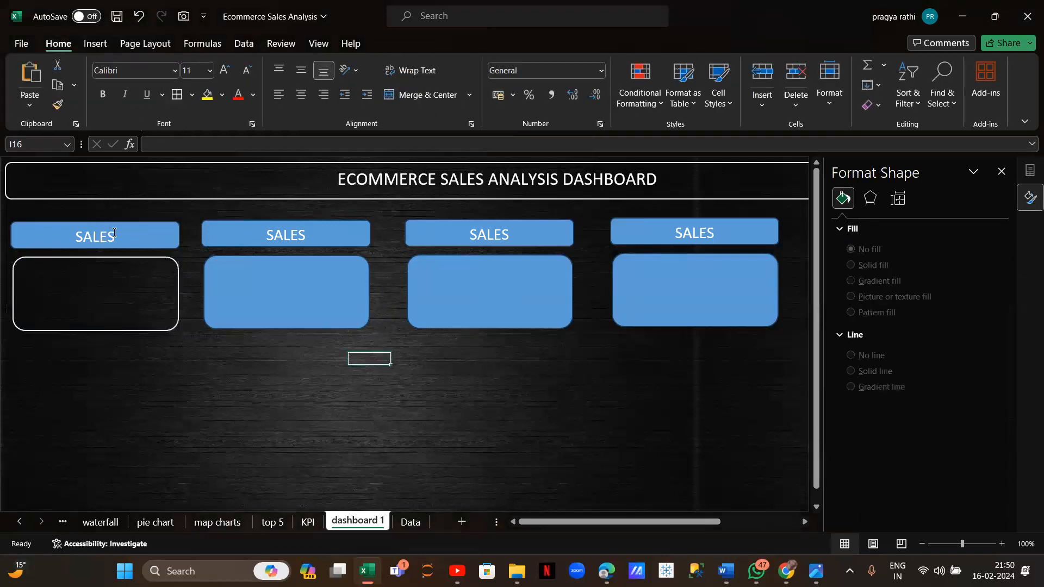
# Try to copy the outlined rectangle's format onto the SALES label above it
pyautogui.click(112, 301)
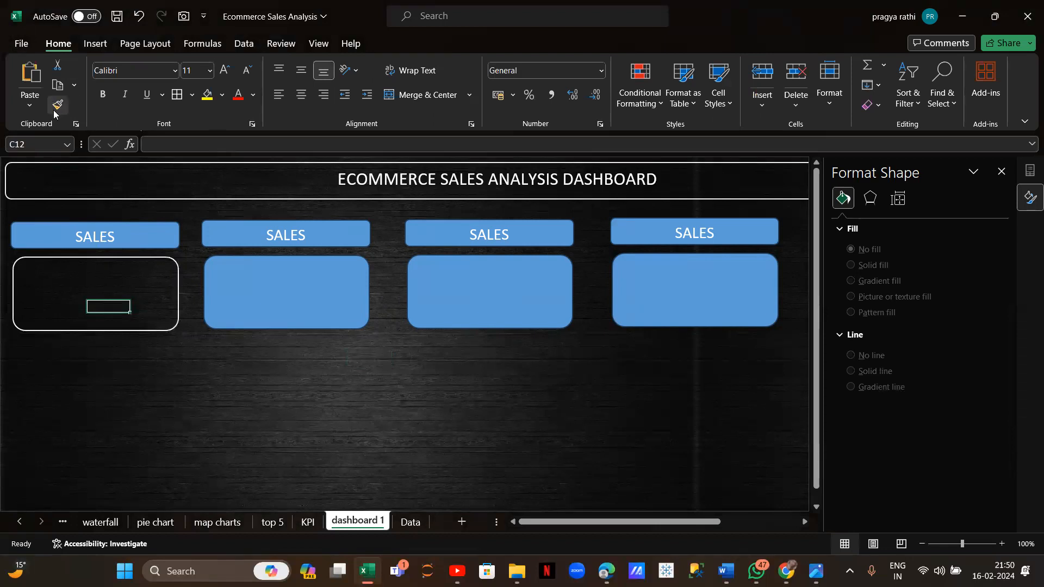
pyautogui.click(54, 112)
pyautogui.click(41, 236)
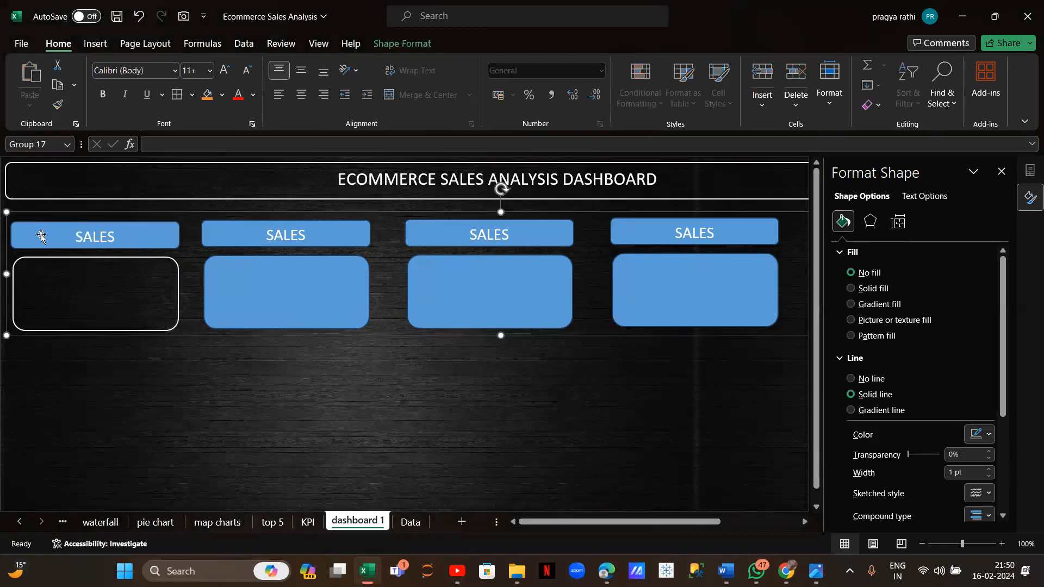
pyautogui.click(48, 305)
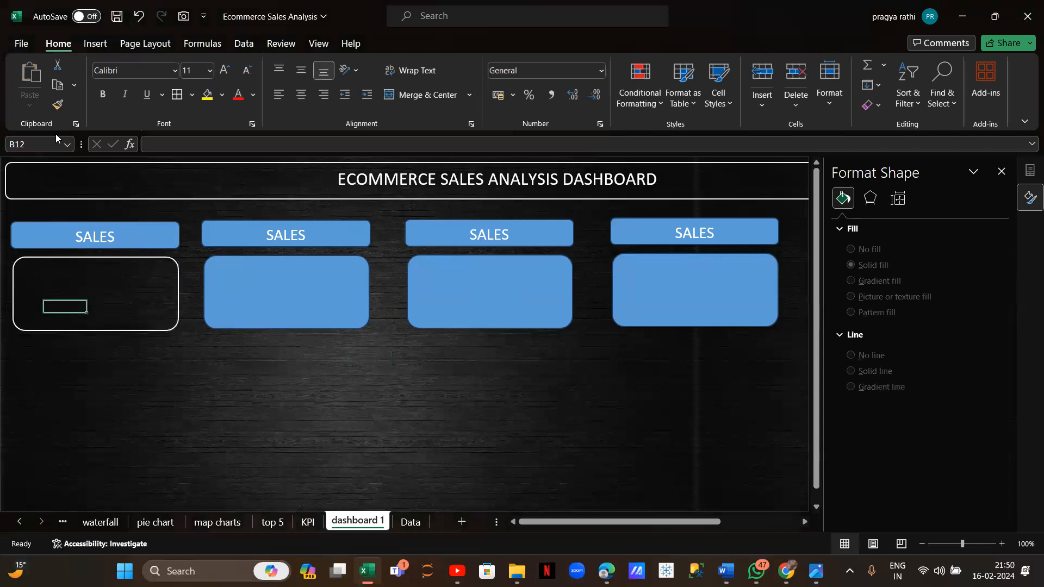
# Copy the title banner's format onto the whole card group and close the shape formatting options
pyautogui.click(15, 166)
pyautogui.click(58, 104)
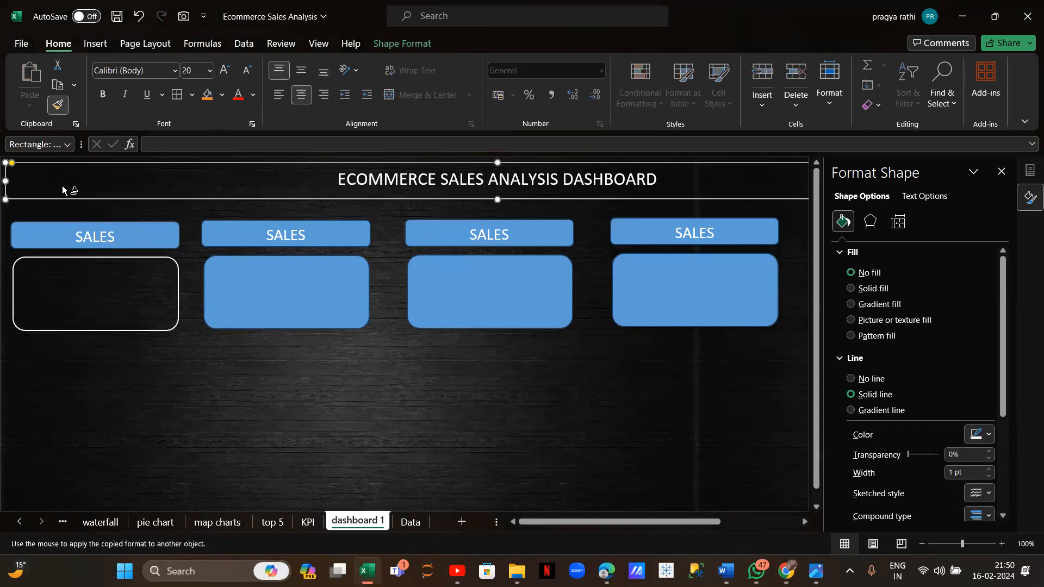
pyautogui.click(64, 223)
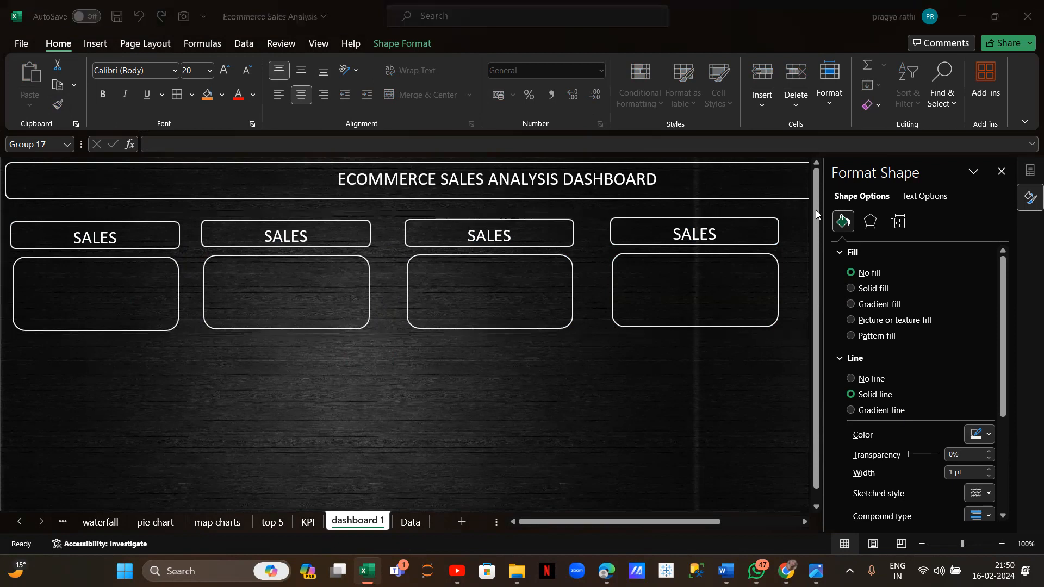
pyautogui.click(1001, 169)
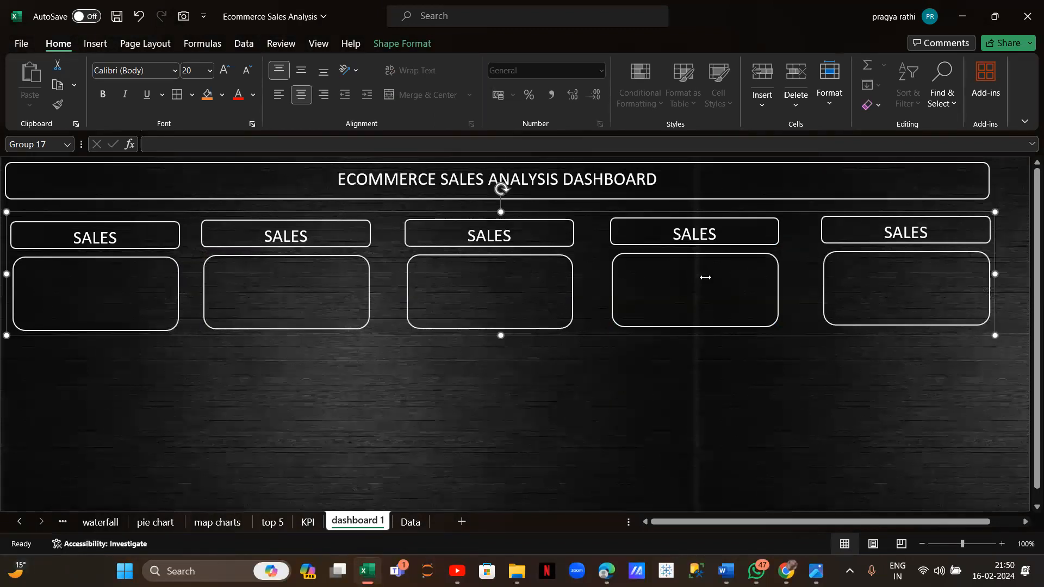
pyautogui.moveTo(676, 303)
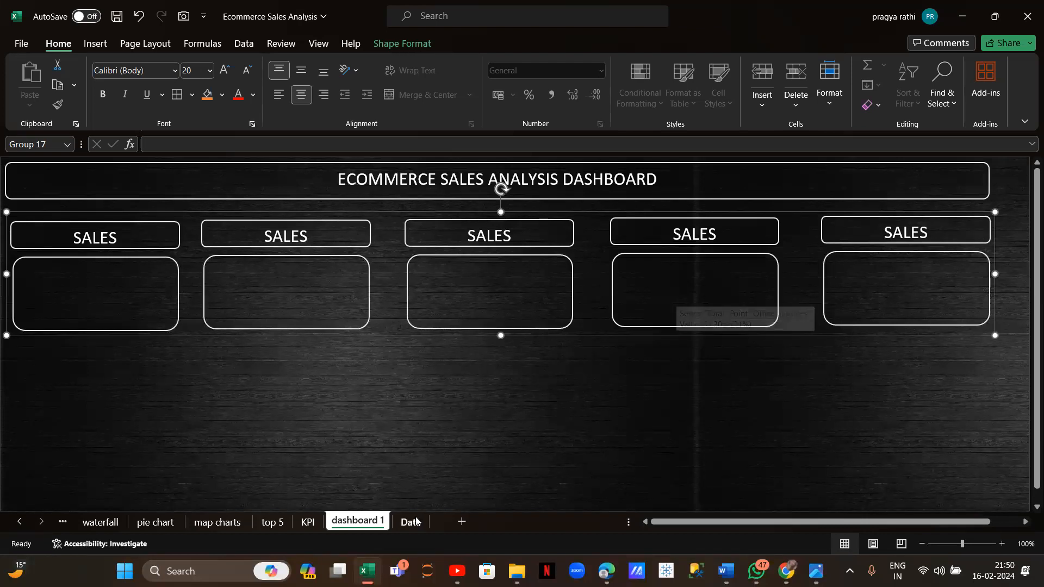
# Look through the KPI, Data, waterfall and combo sheets, and examine the layout of charts and slicers on dashboard 2
pyautogui.click(308, 522)
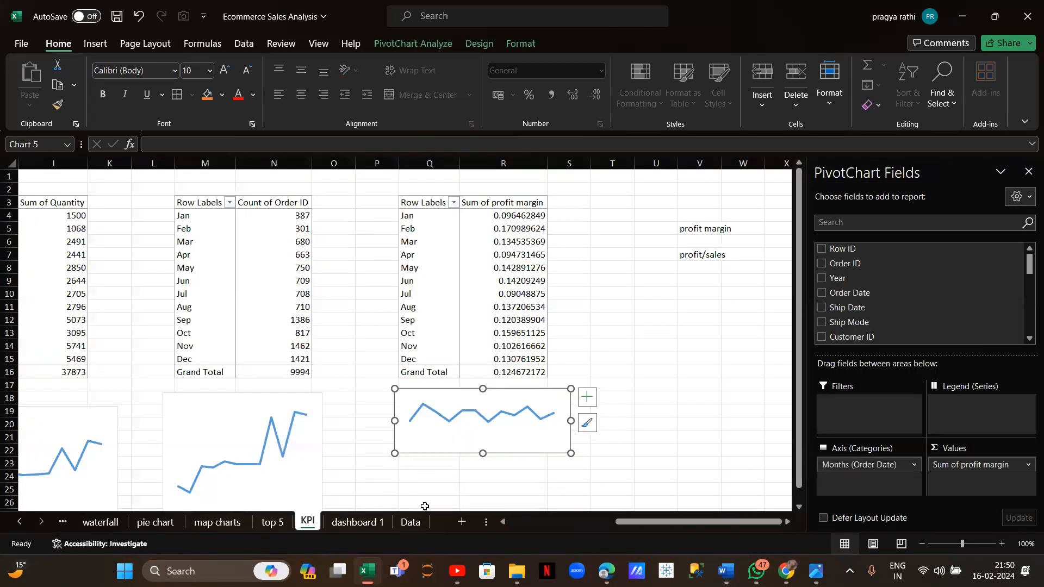
pyautogui.click(411, 522)
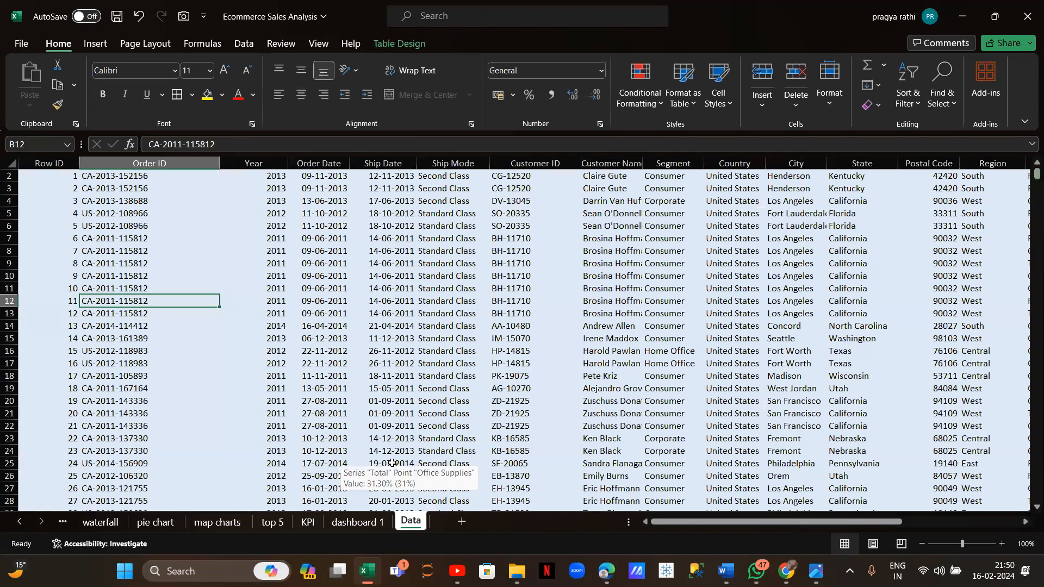
pyautogui.click(308, 523)
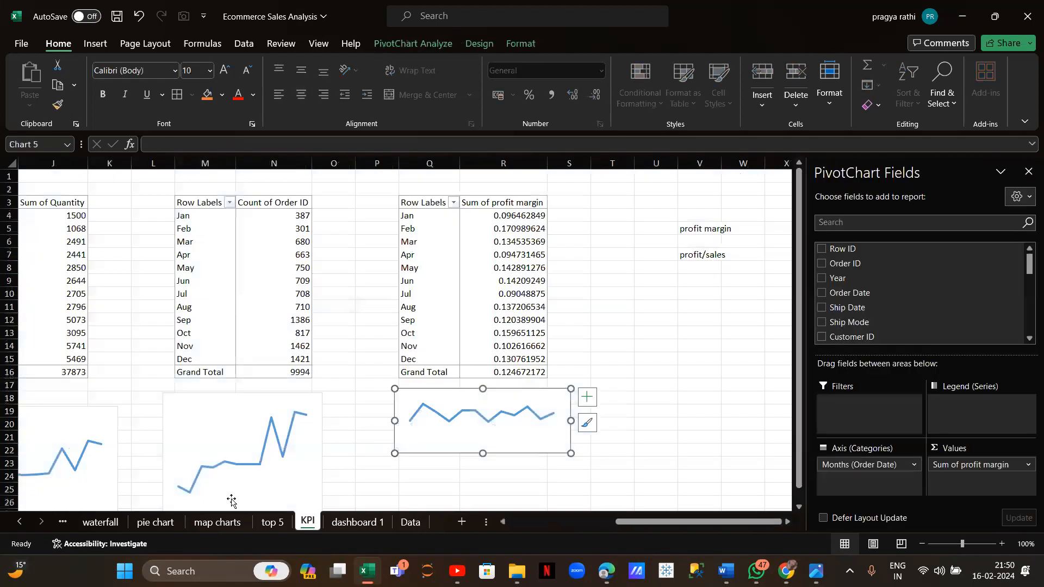
pyautogui.click(410, 522)
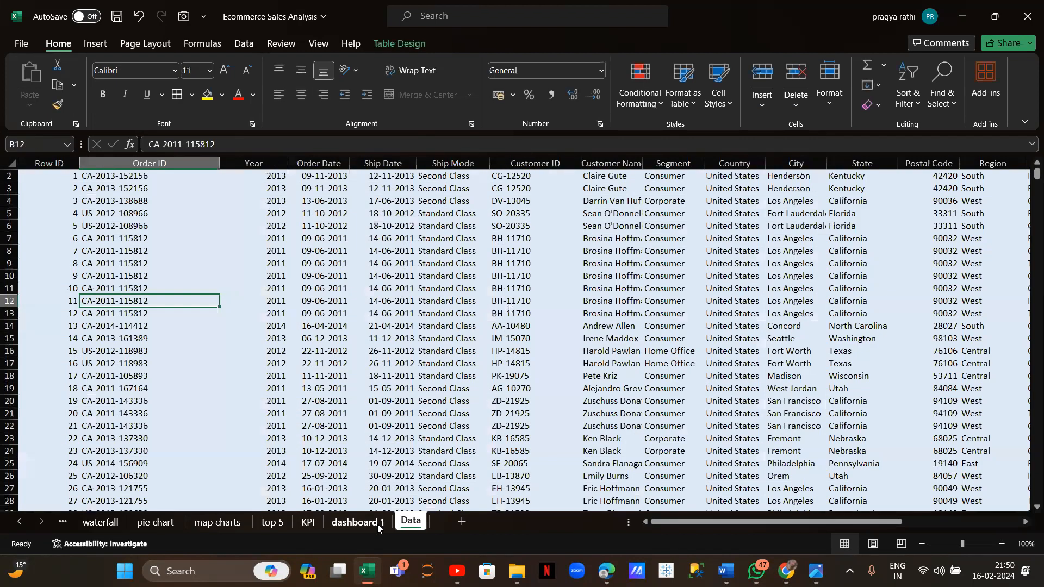
pyautogui.click(377, 525)
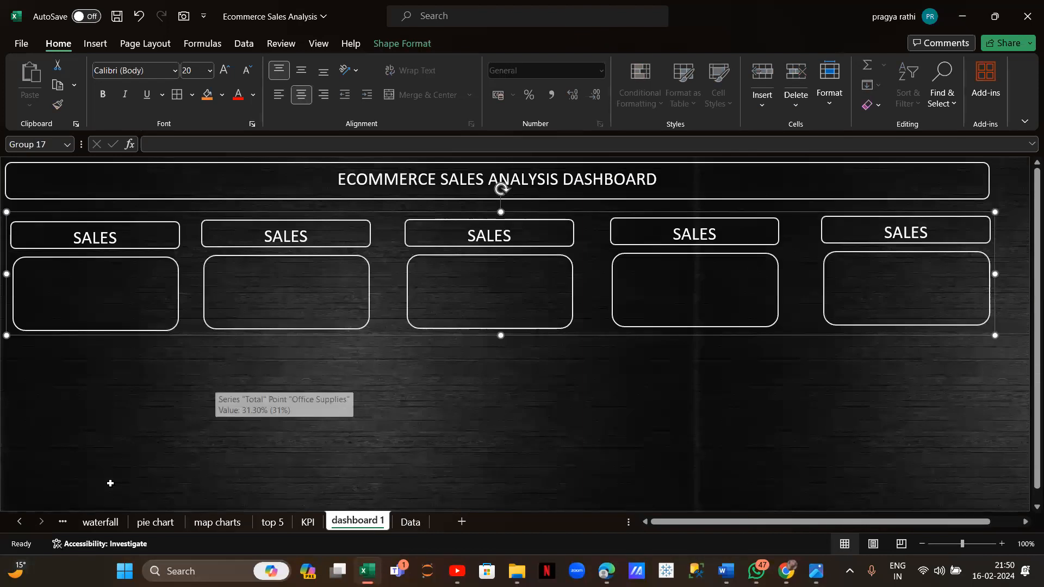
pyautogui.click(107, 524)
pyautogui.hscroll(3, 282, 386)
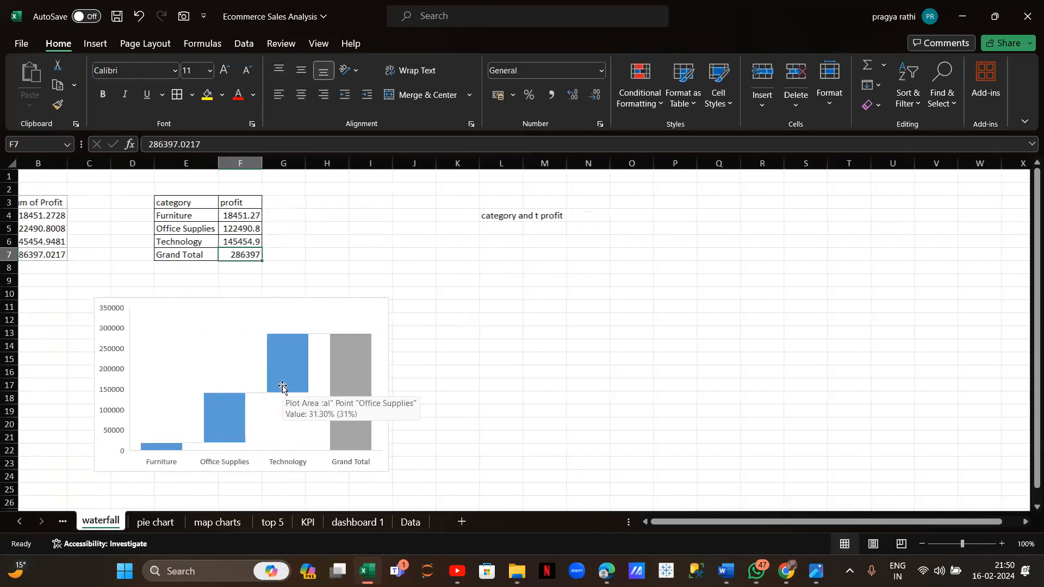
pyautogui.hscroll(-3, 282, 388)
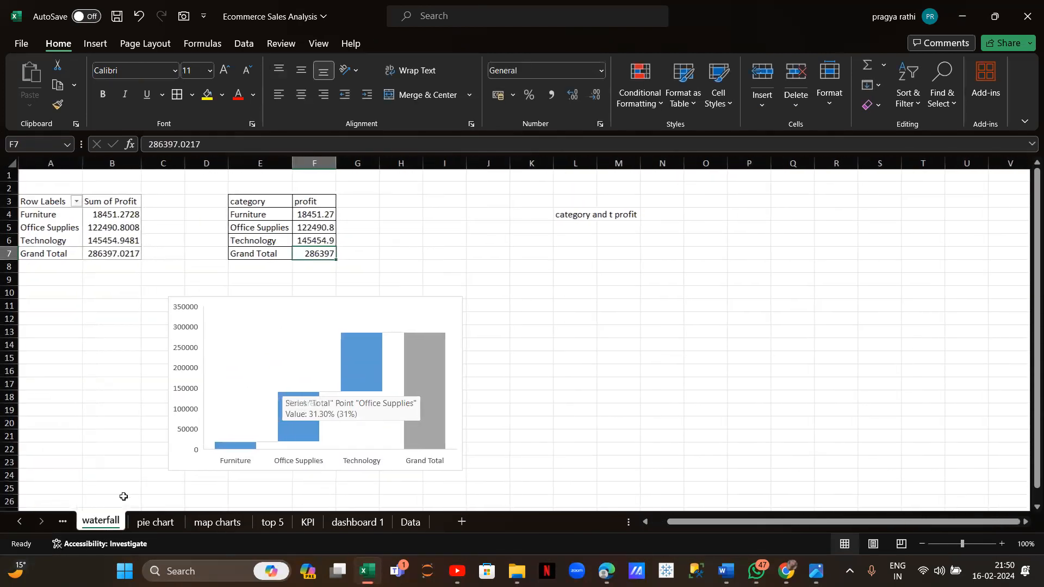
pyautogui.scroll(2, 144, 527)
pyautogui.scroll(-3, 144, 527)
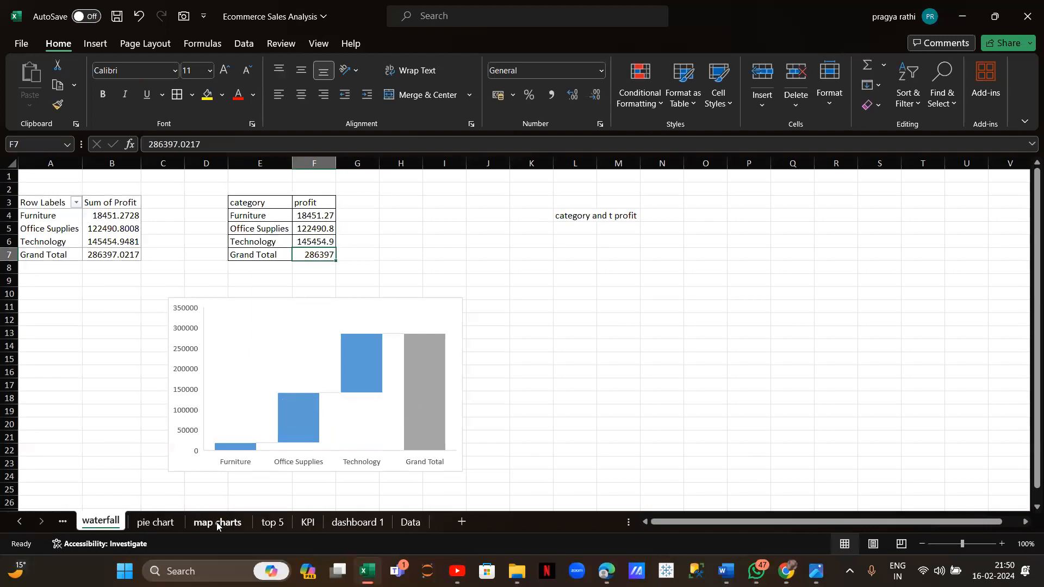
pyautogui.scroll(2, 157, 523)
pyautogui.scroll(-2, 158, 523)
pyautogui.click(61, 522)
pyautogui.click(53, 523)
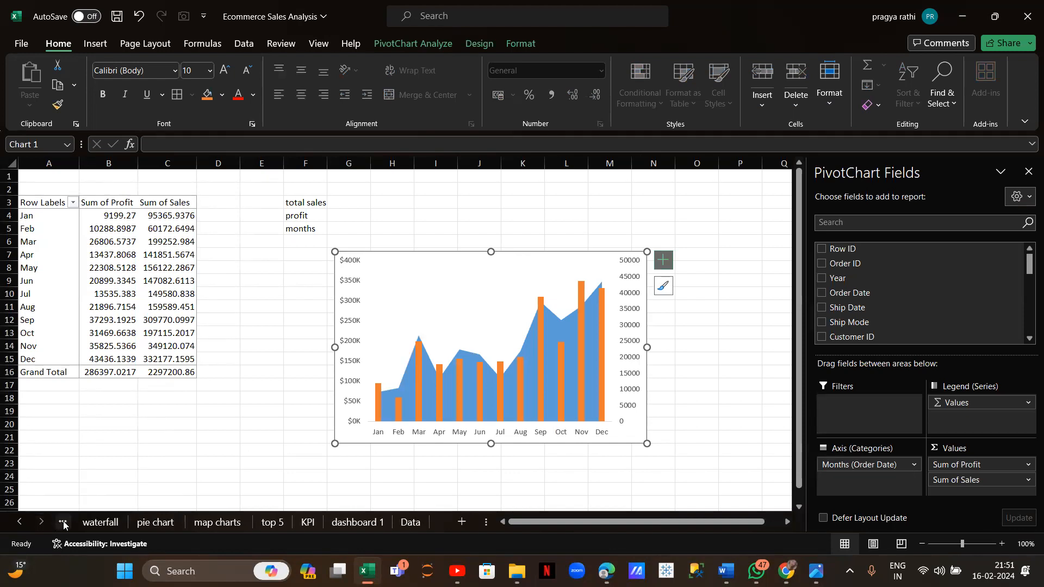
pyautogui.click(62, 522)
pyautogui.click(62, 522)
pyautogui.click(107, 522)
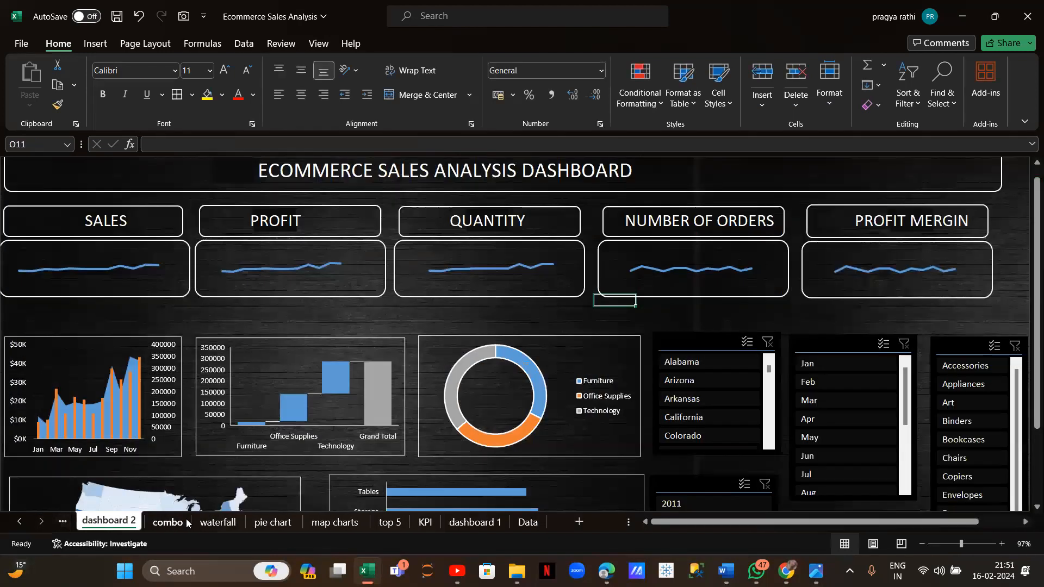
# Insert slicers for State, Category, Sub-Category and Months (Order Date) from the pivot chart on the combo sheet
pyautogui.click(167, 521)
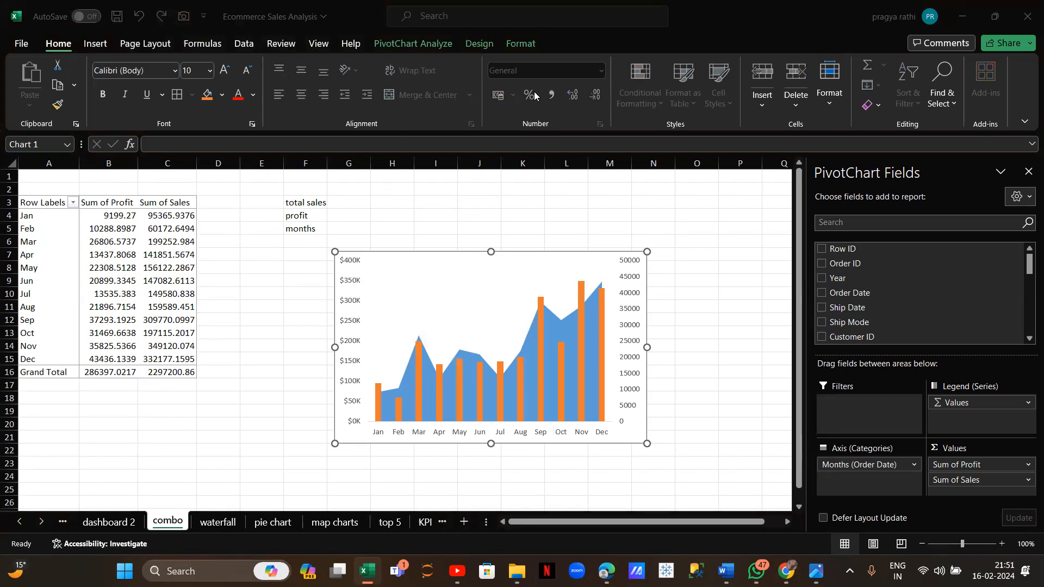
pyautogui.click(400, 265)
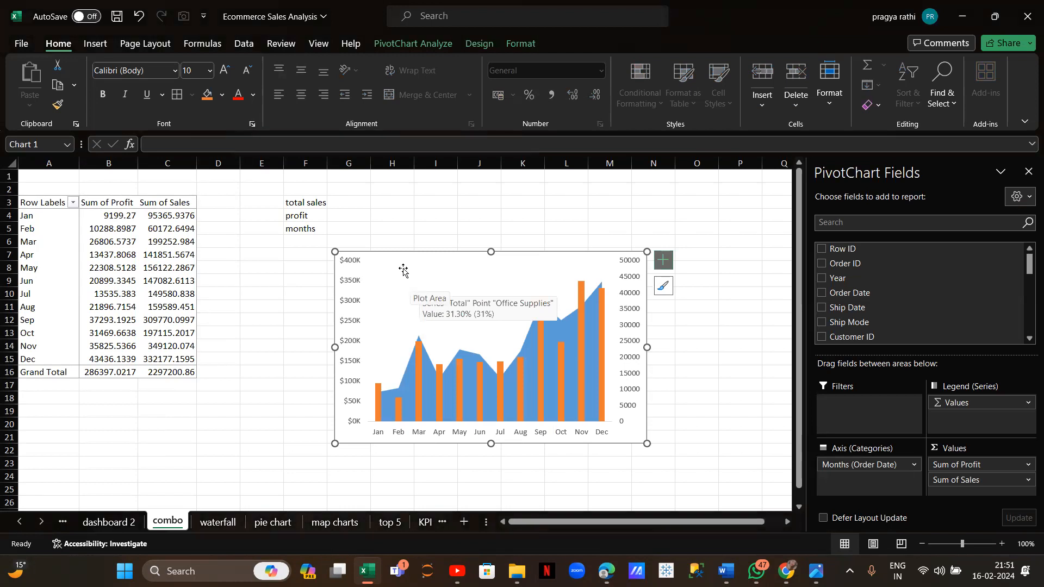
pyautogui.click(407, 48)
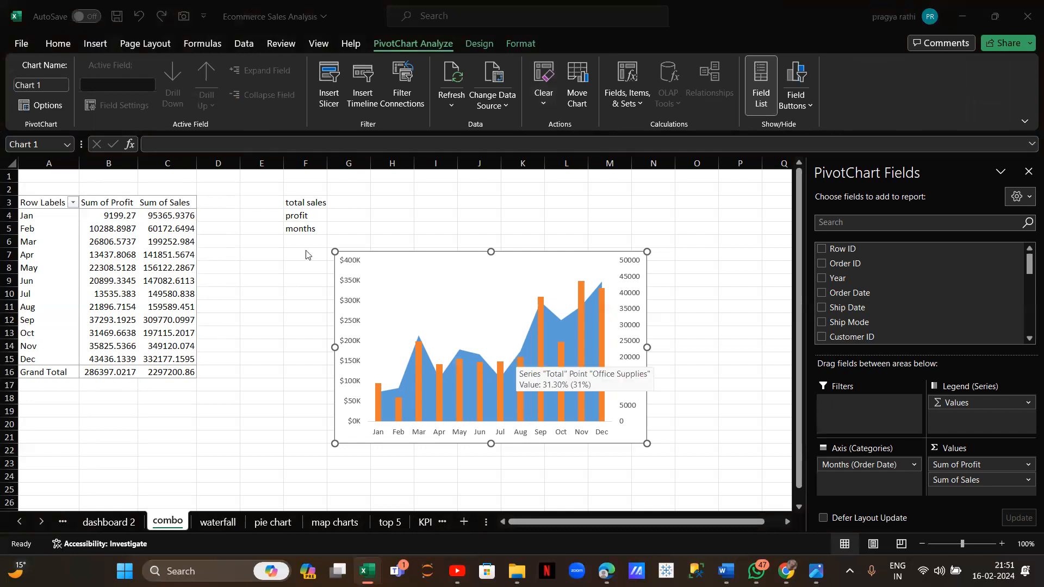
pyautogui.click(334, 106)
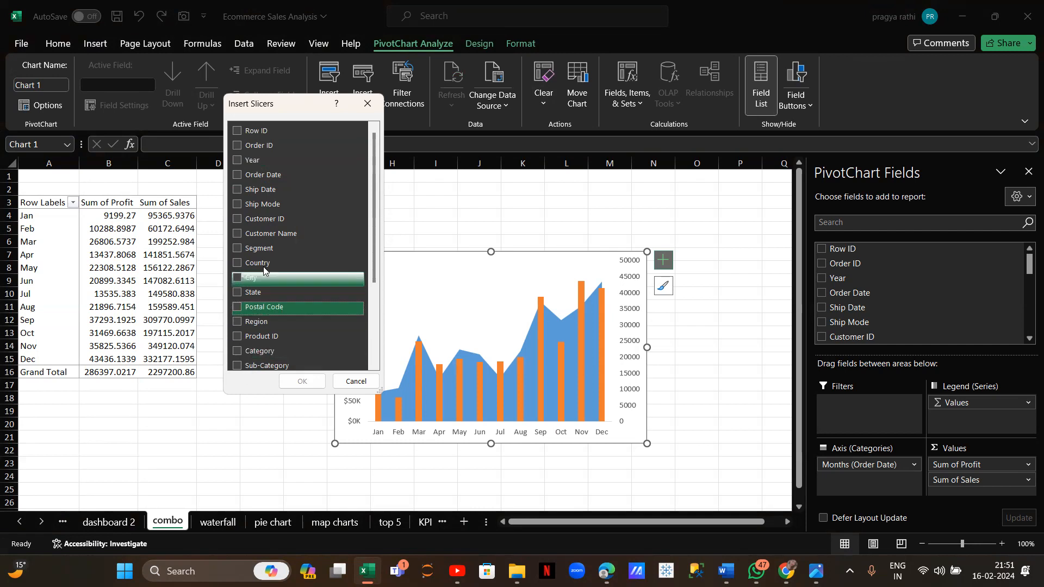
pyautogui.click(239, 164)
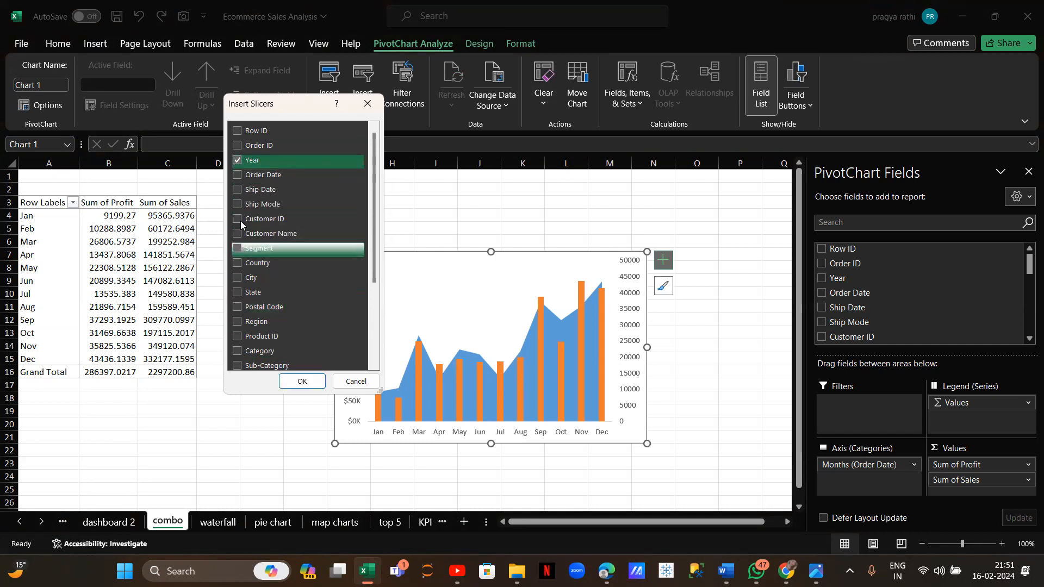
pyautogui.click(237, 162)
pyautogui.scroll(-3, 244, 213)
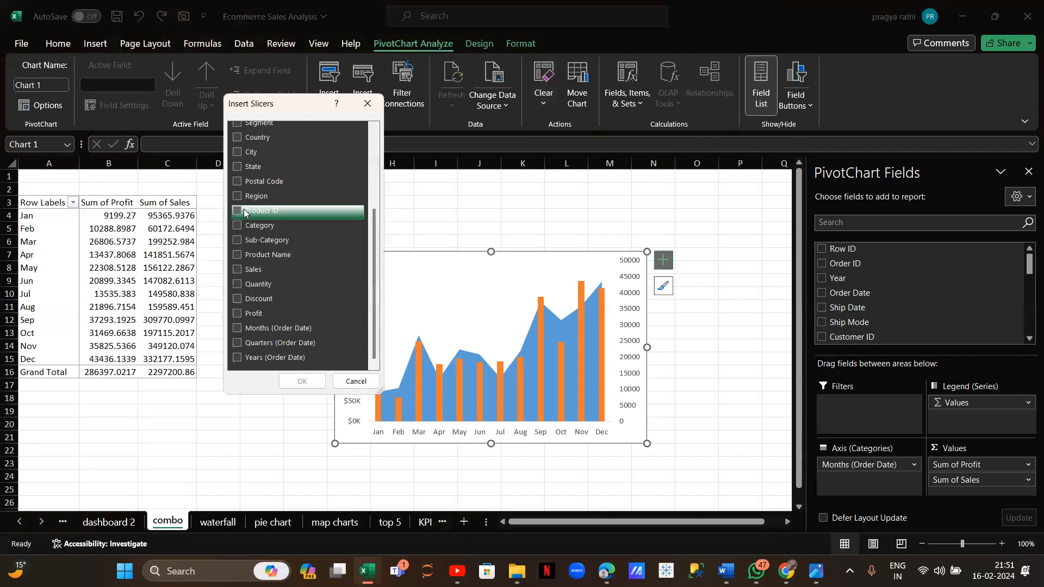
pyautogui.click(238, 328)
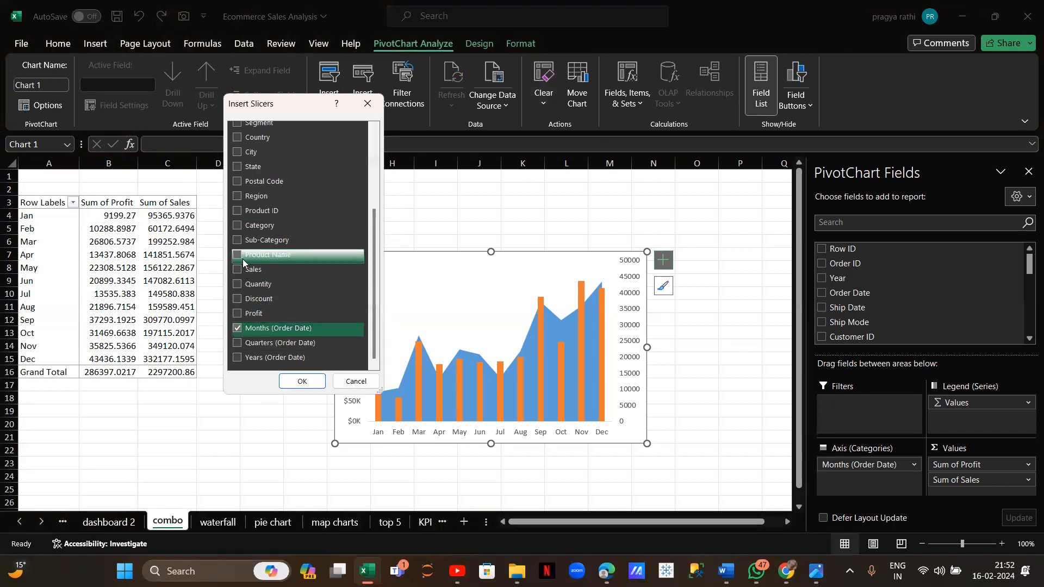
pyautogui.click(238, 243)
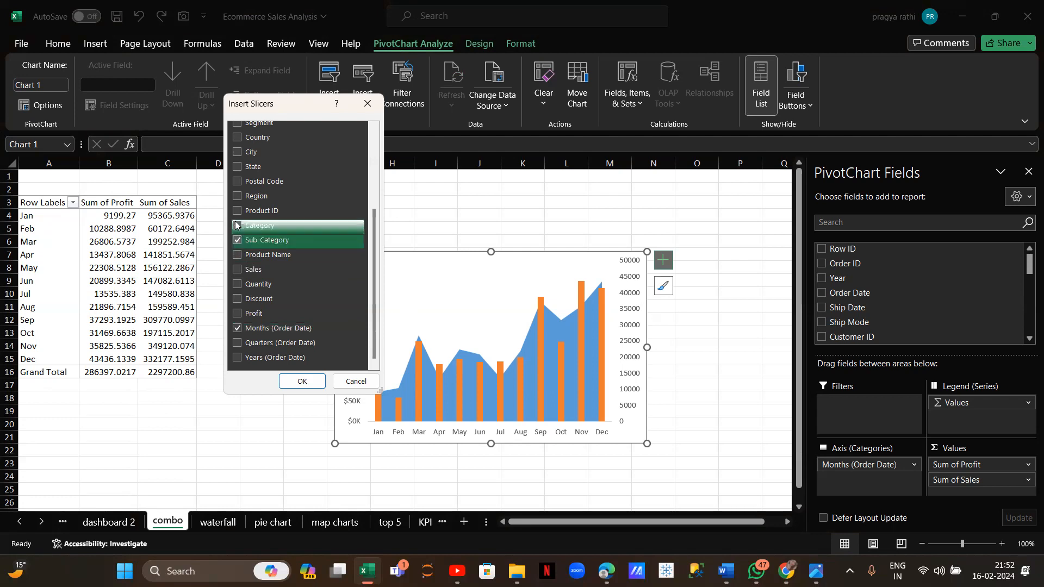
pyautogui.click(237, 225)
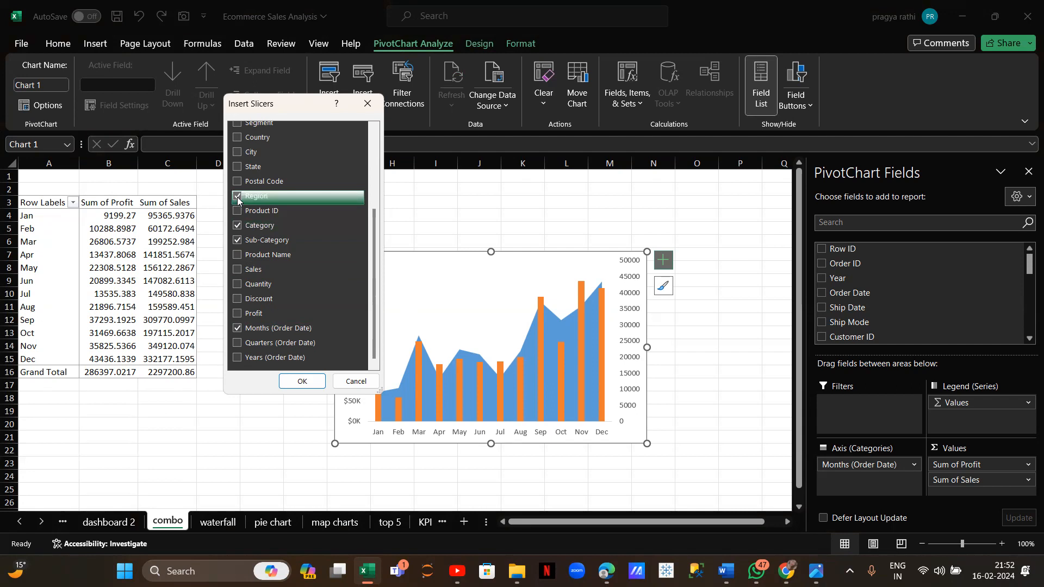
pyautogui.click(238, 167)
pyautogui.click(238, 197)
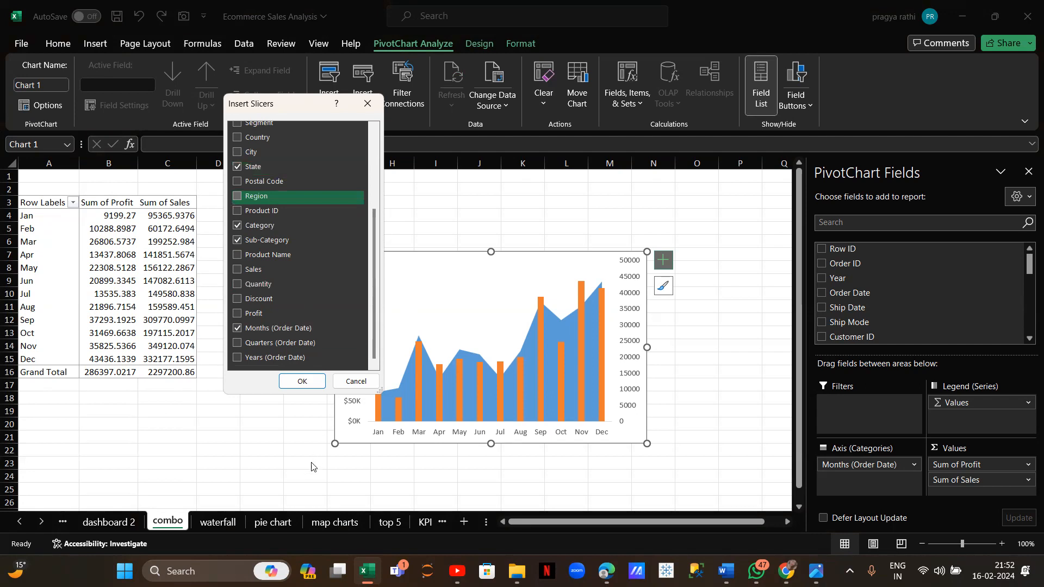
pyautogui.click(300, 383)
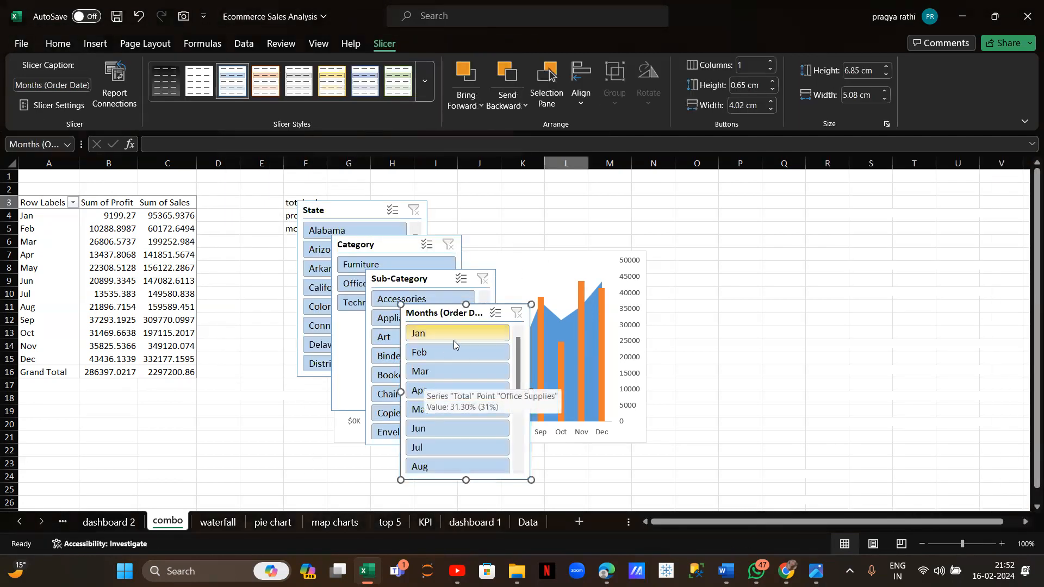
# Spread the four stacked slicers apart on the combo sheet so they no longer cover the chart
pyautogui.moveTo(432, 320); pyautogui.dragTo(777, 348)
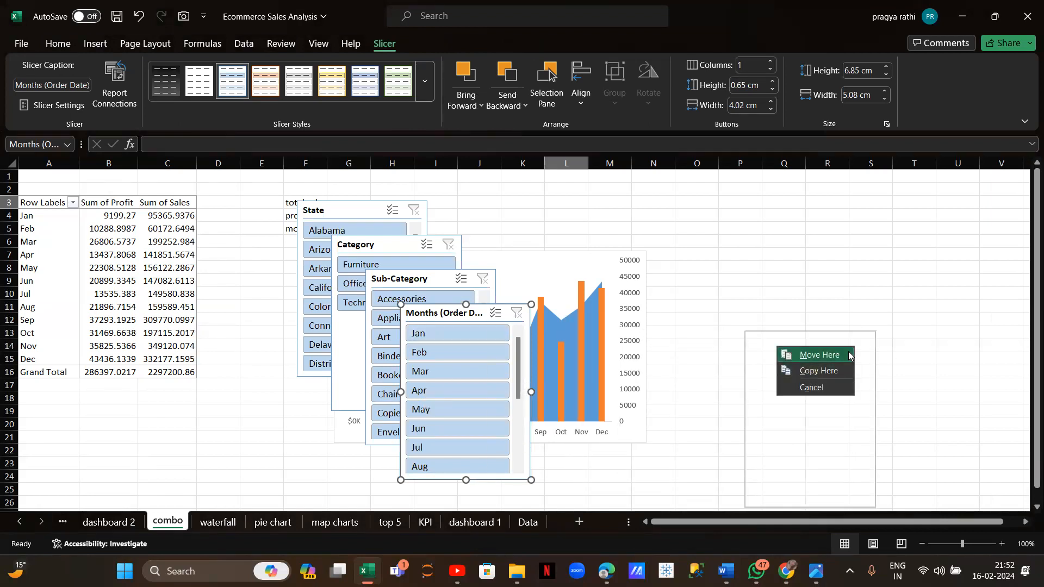
pyautogui.click(818, 355)
pyautogui.moveTo(412, 275); pyautogui.dragTo(709, 391)
pyautogui.click(403, 249)
pyautogui.moveTo(381, 245); pyautogui.dragTo(161, 332)
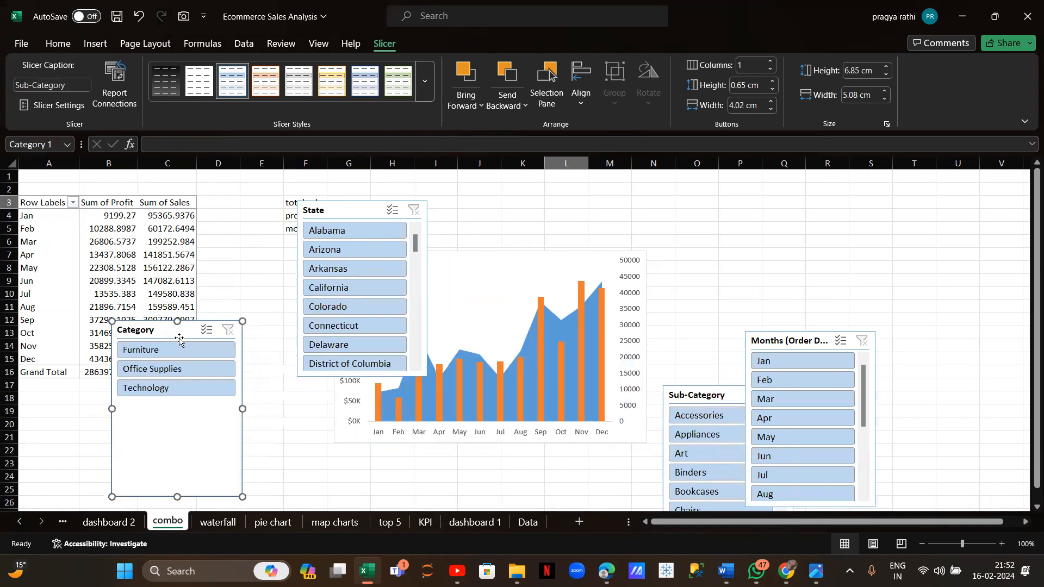
pyautogui.click(333, 214)
pyautogui.moveTo(333, 215); pyautogui.dragTo(191, 205)
# Copy the combo chart onto dashboard 1 at cell A16, below the first KPI card, and shrink it
pyautogui.click(503, 269)
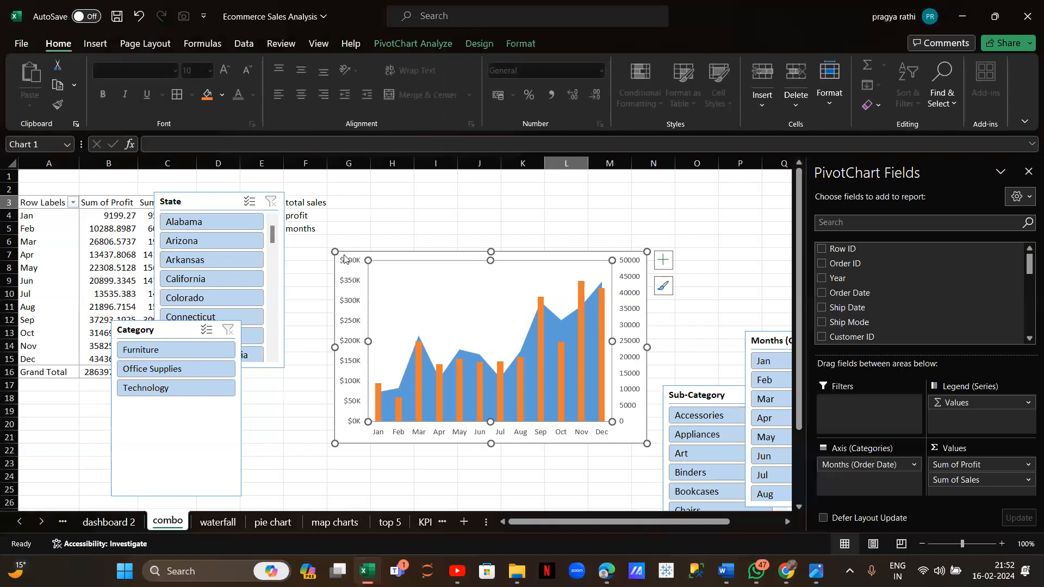
pyautogui.click(345, 260)
pyautogui.click(431, 253)
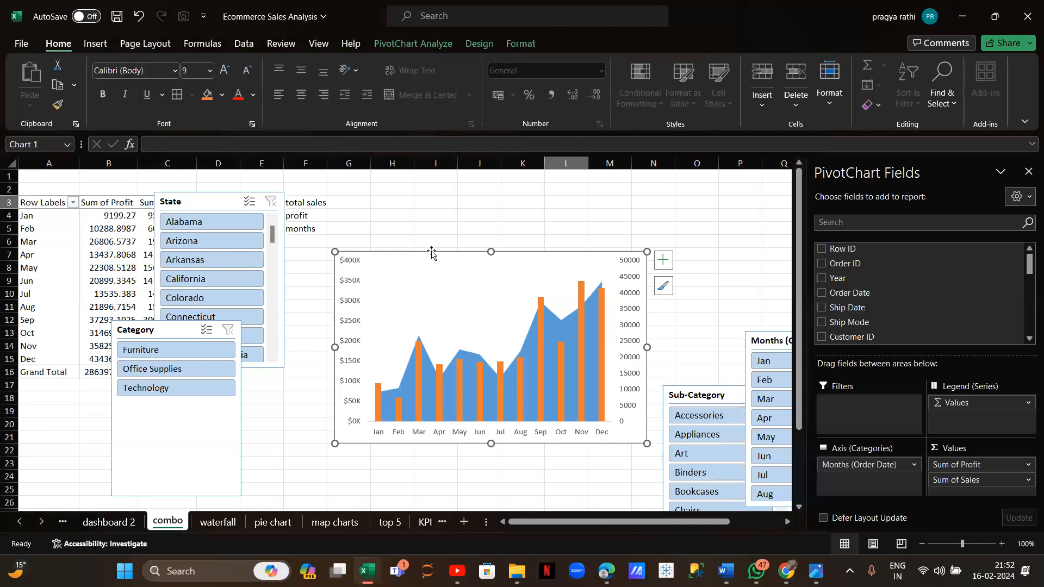
pyautogui.hotkey('ctrl', 'c')
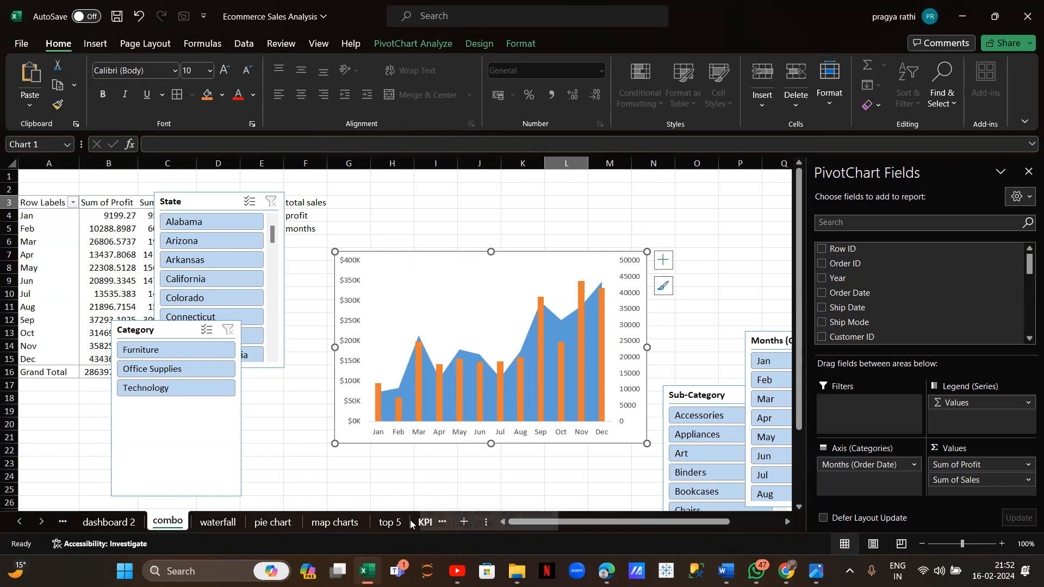
pyautogui.click(446, 521)
pyautogui.click(430, 522)
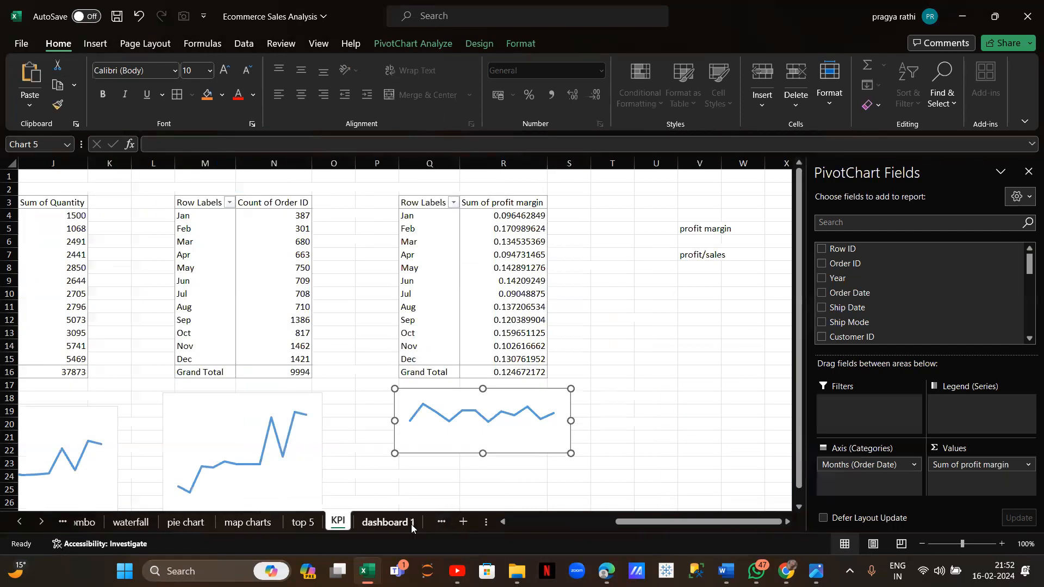
pyautogui.click(409, 523)
pyautogui.click(28, 354)
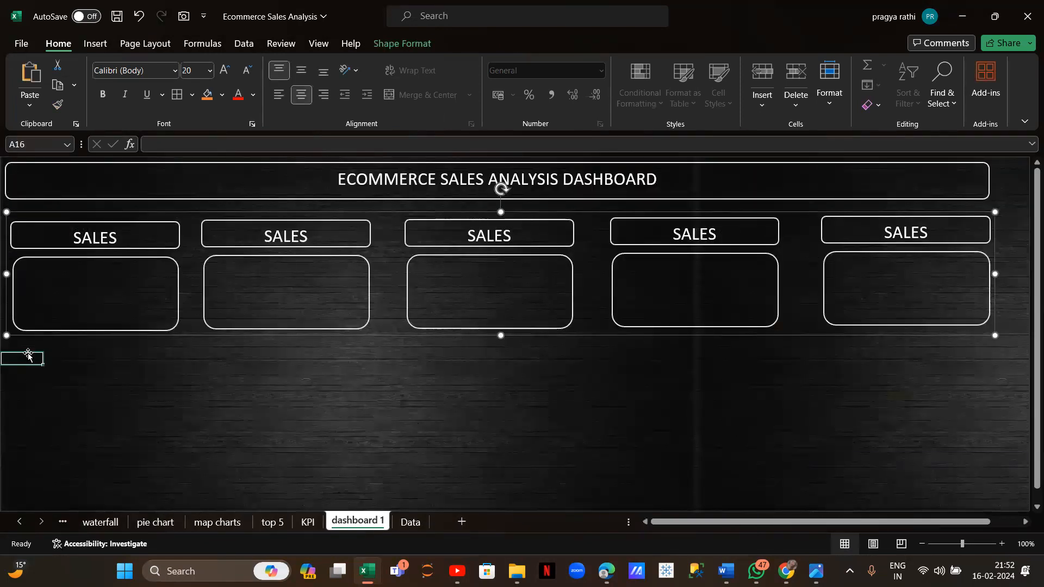
pyautogui.hotkey('ctrl', 'v')
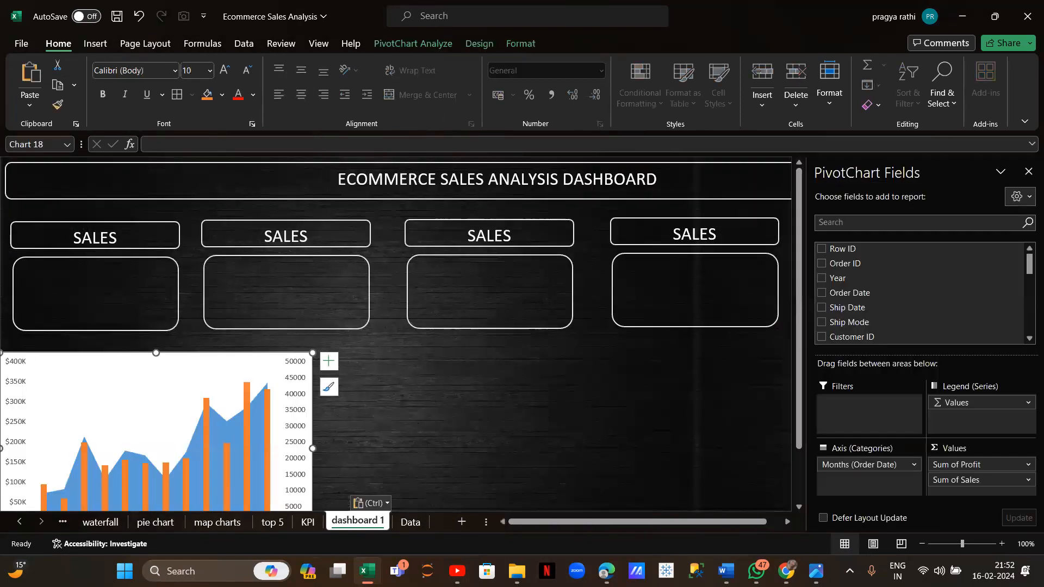
pyautogui.moveTo(312, 352); pyautogui.dragTo(240, 364)
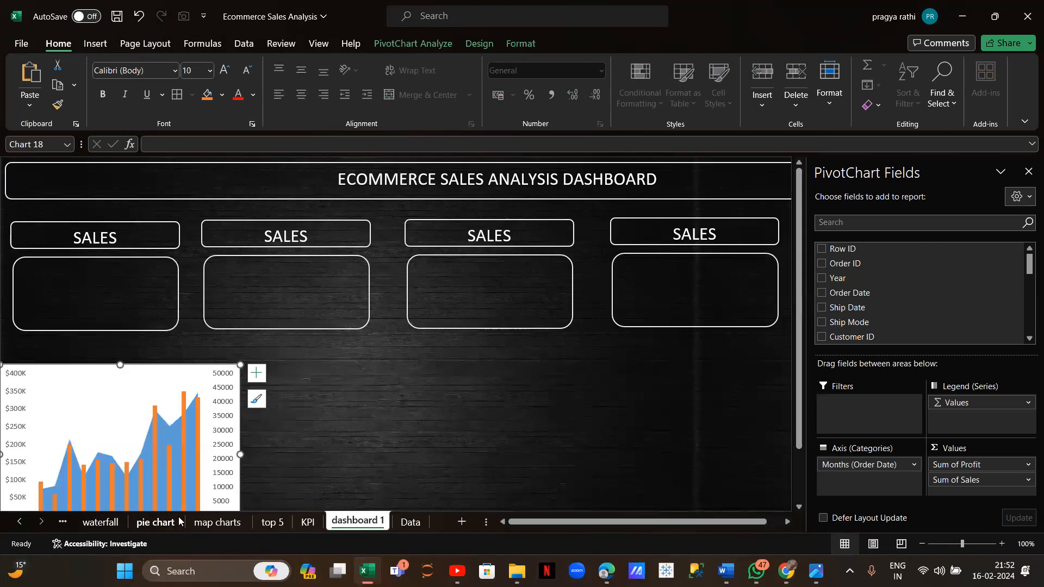
# Copy the profit waterfall chart from the waterfall sheet onto dashboard 1, to the right of the combo chart
pyautogui.scroll(2, 179, 522)
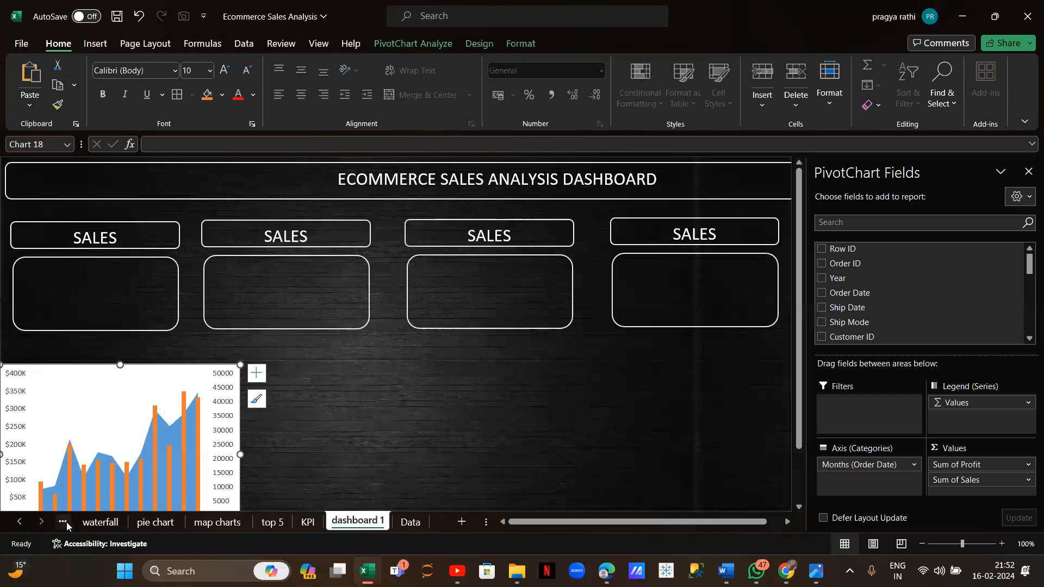
pyautogui.click(102, 522)
pyautogui.click(147, 522)
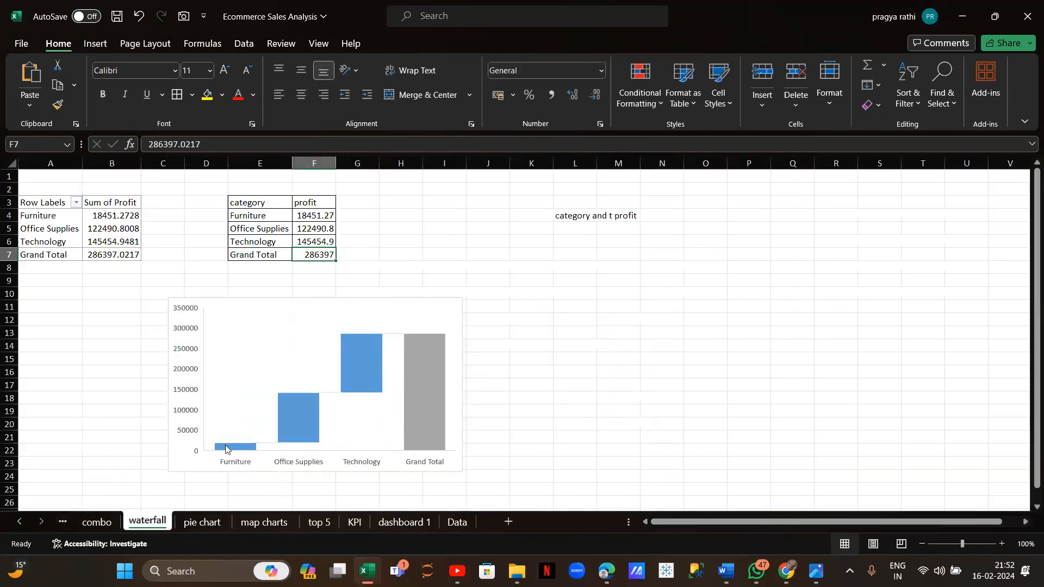
pyautogui.click(247, 304)
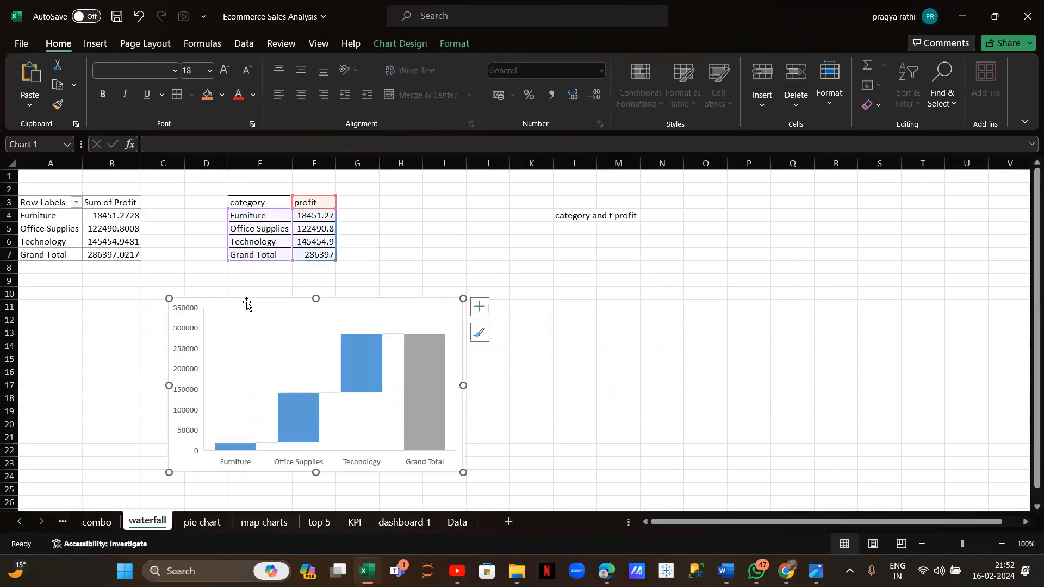
pyautogui.click(406, 523)
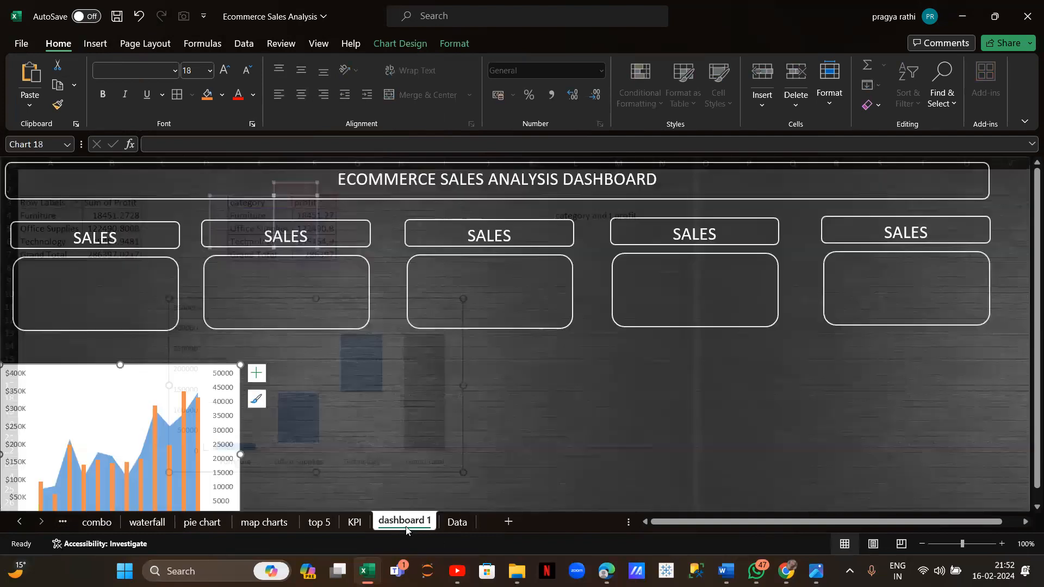
pyautogui.click(297, 370)
pyautogui.hotkey('ctrl', 'v')
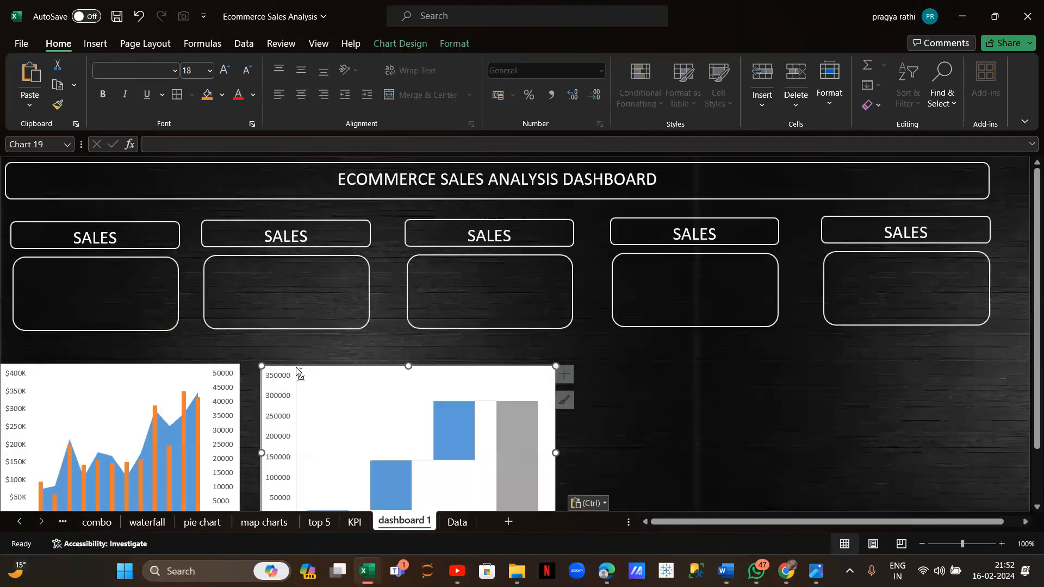
# Copy the category doughnut chart from the pie chart sheet onto dashboard 1, to the right of the waterfall chart
pyautogui.click(136, 523)
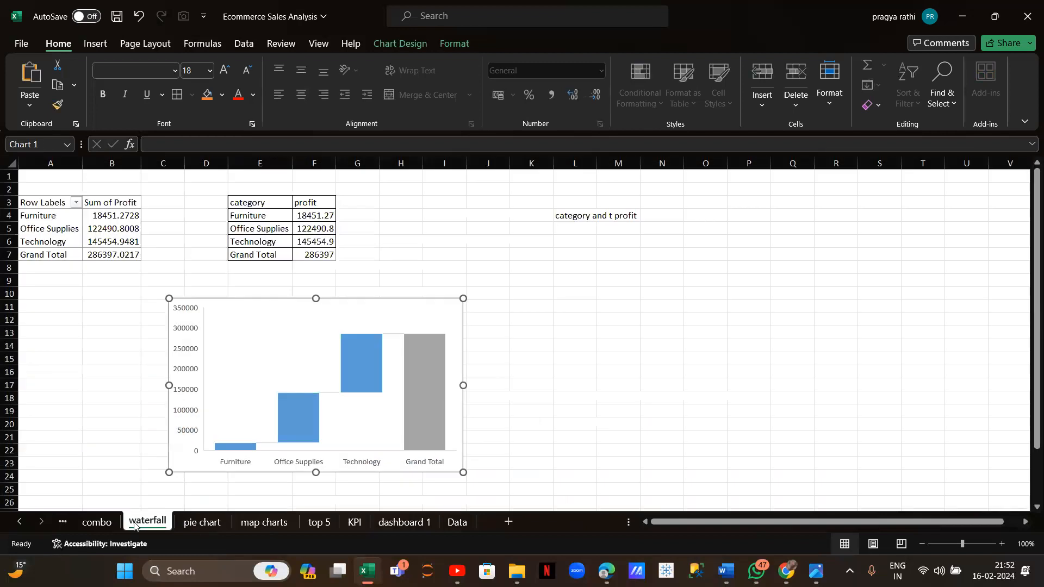
pyautogui.click(204, 521)
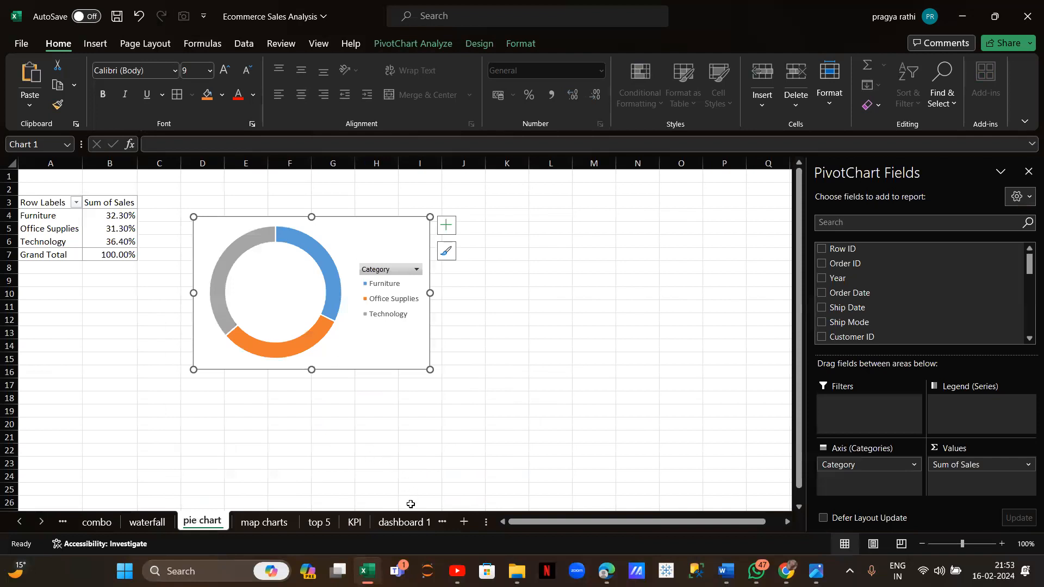
pyautogui.click(405, 522)
pyautogui.click(631, 374)
pyautogui.hotkey('ctrl', 'v')
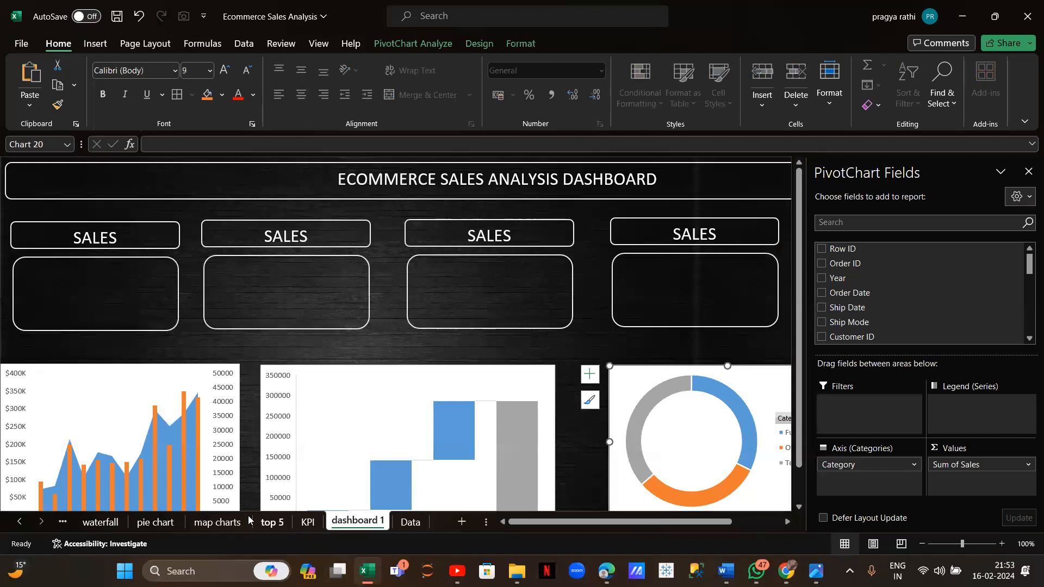
# Copy the US sales map from the map charts sheet for use on dashboard 1
pyautogui.click(192, 523)
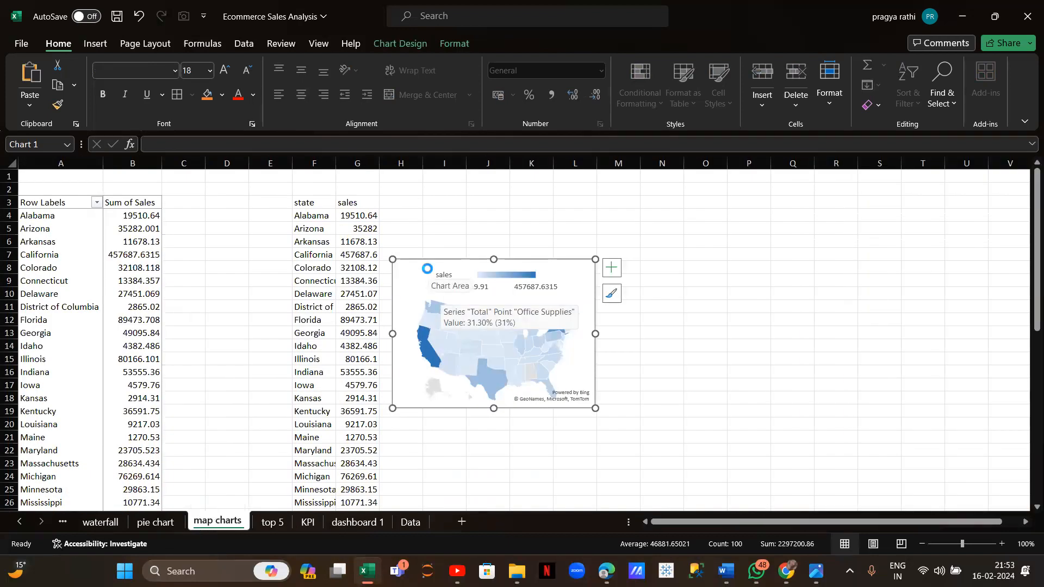
pyautogui.click(415, 523)
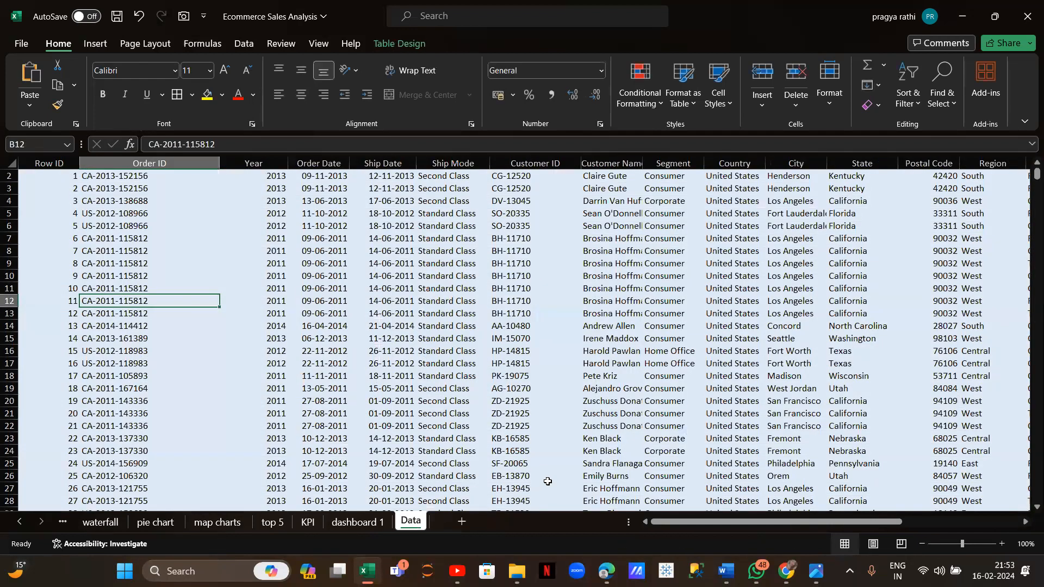
# Copy the sub-category bar chart from the top 5 sheet and paste it on dashboard 1 beside the map chart
pyautogui.click(358, 522)
pyautogui.scroll(-4, 676, 415)
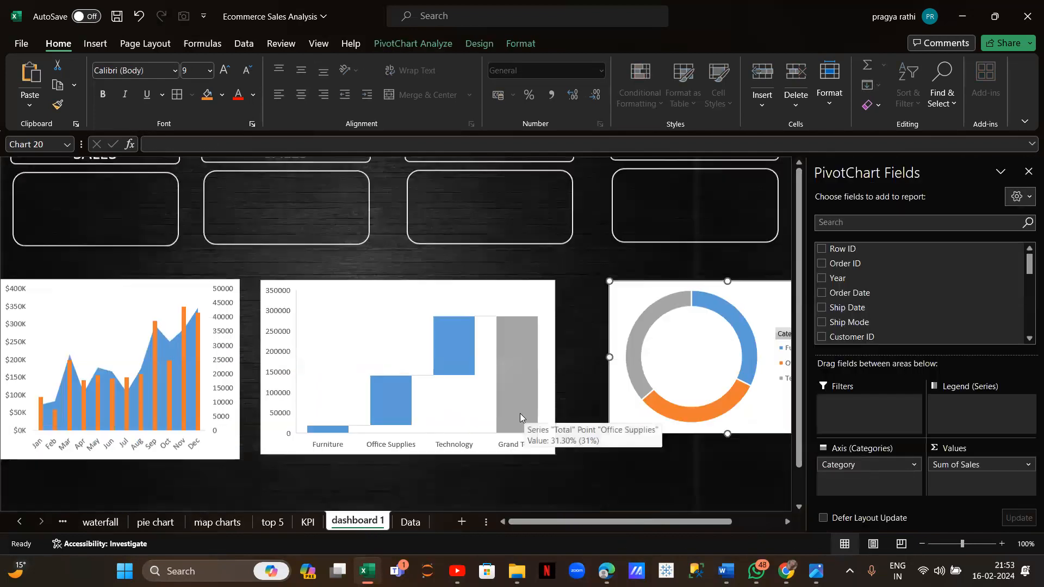
pyautogui.click(65, 446)
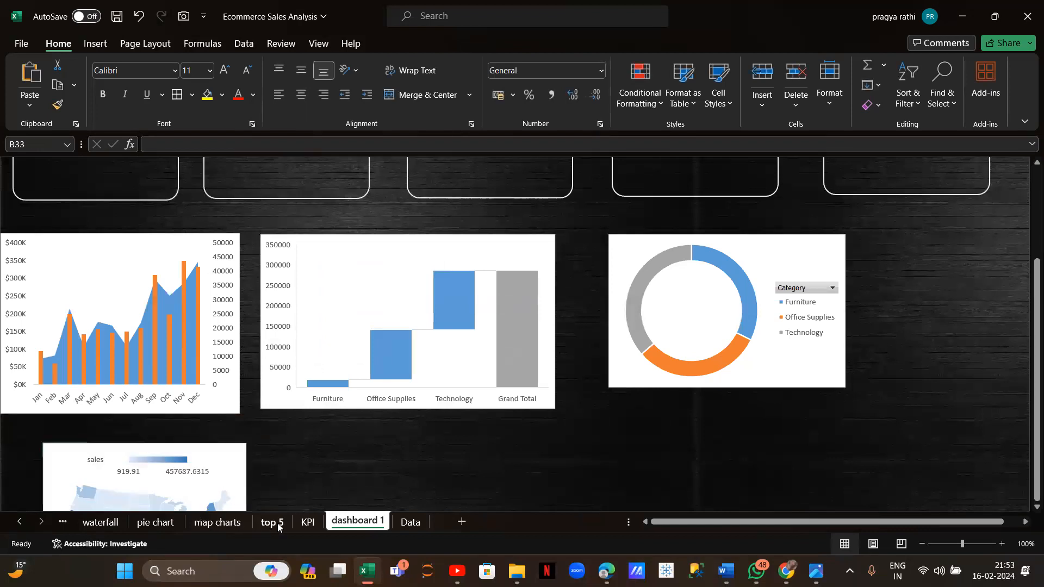
pyautogui.click(278, 527)
pyautogui.click(356, 235)
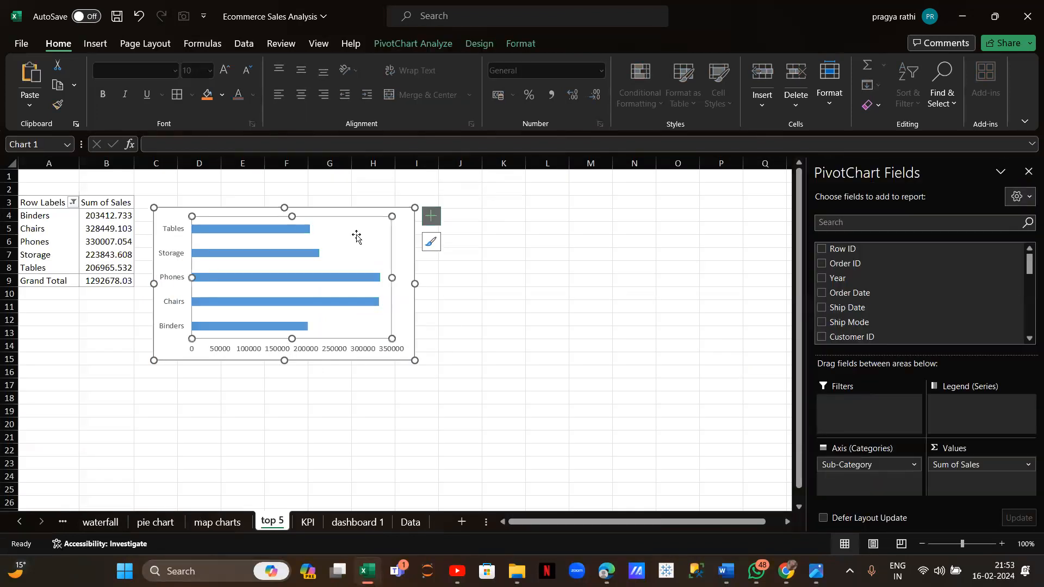
pyautogui.click(408, 218)
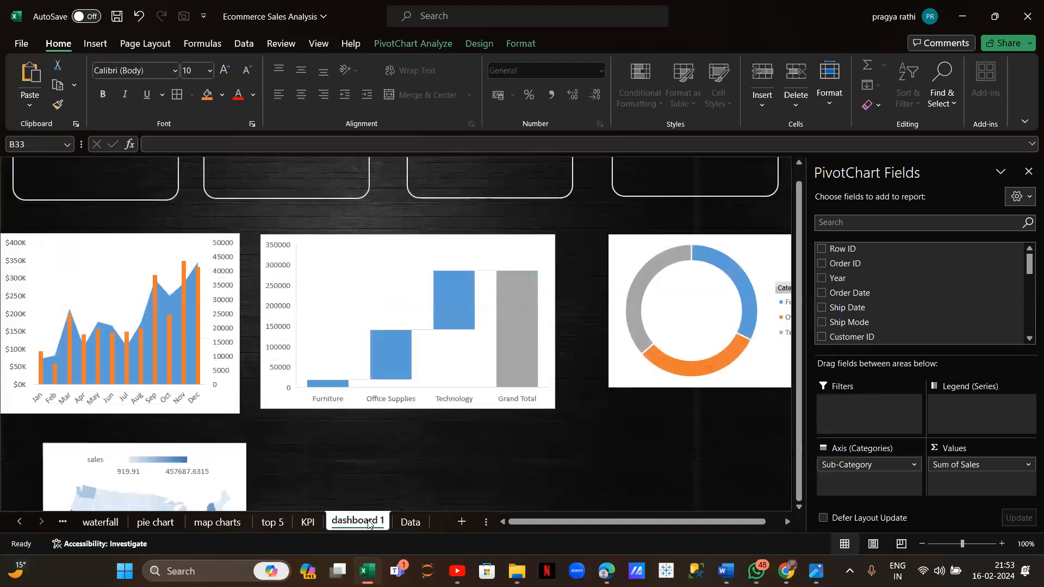
pyautogui.click(359, 522)
pyautogui.click(379, 450)
pyautogui.hotkey('ctrl', 'v')
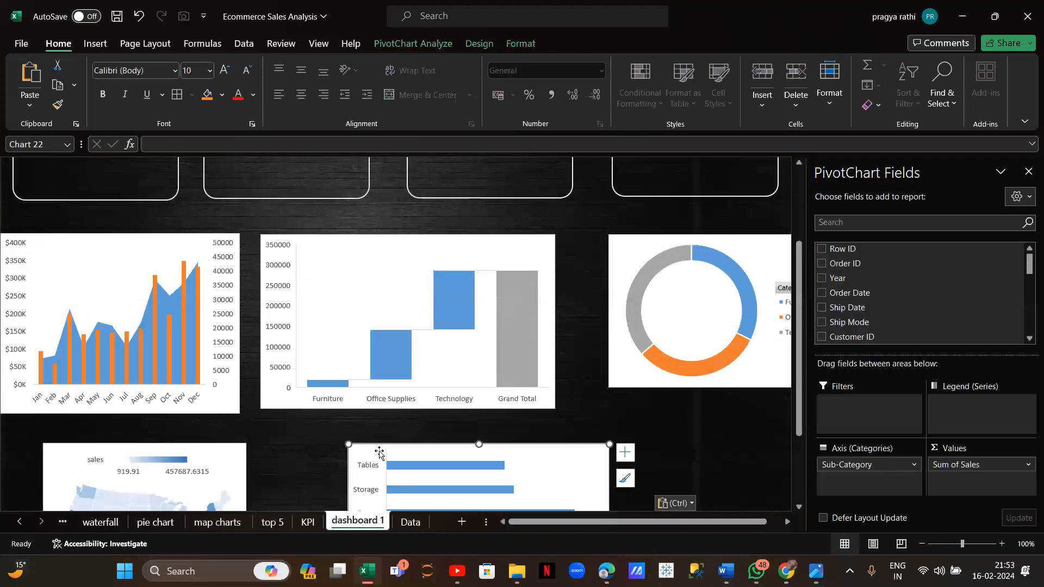
# Shrink the monthly sales and profit combo chart and align it beneath the first KPI card
pyautogui.scroll(2, 155, 270)
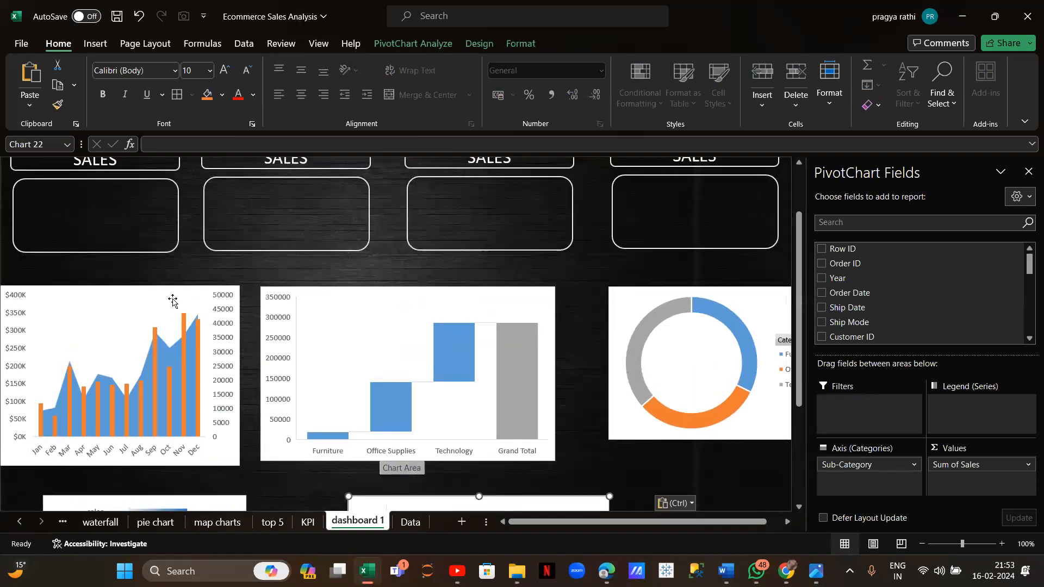
pyautogui.click(201, 298)
pyautogui.moveTo(241, 286); pyautogui.dragTo(219, 273)
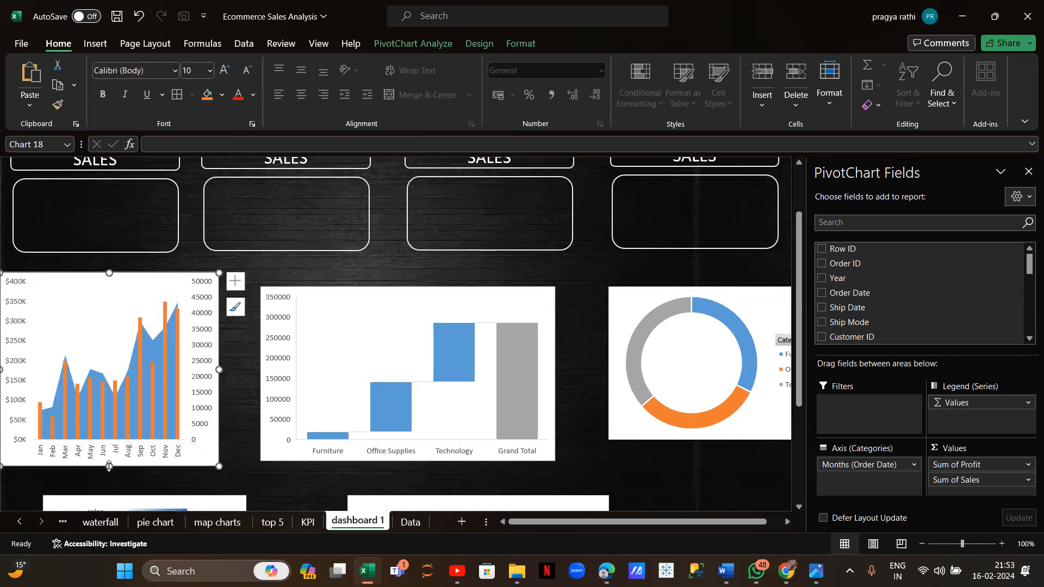
pyautogui.moveTo(110, 466); pyautogui.dragTo(115, 430)
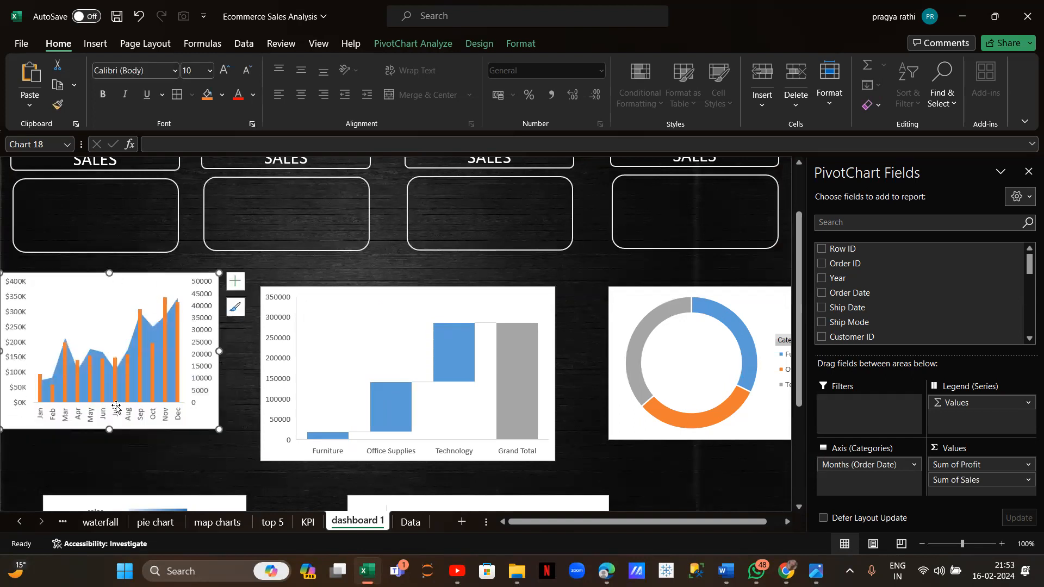
pyautogui.click(89, 286)
pyautogui.moveTo(76, 287); pyautogui.dragTo(66, 288)
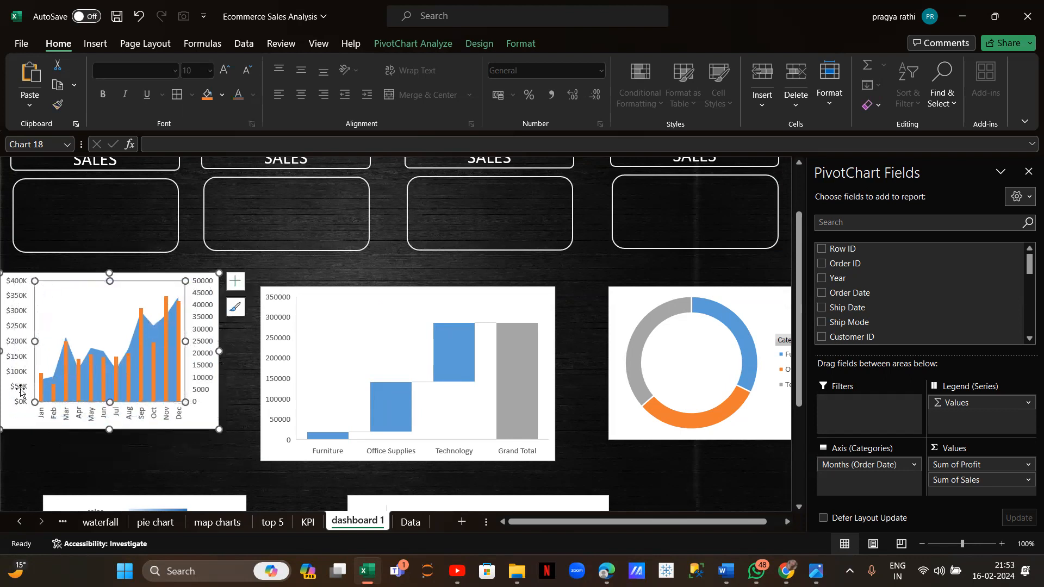
pyautogui.moveTo(13, 416)
pyautogui.mouseDown()
pyautogui.moveTo(31, 418)
pyautogui.moveTo(24, 413)
pyautogui.mouseUp()
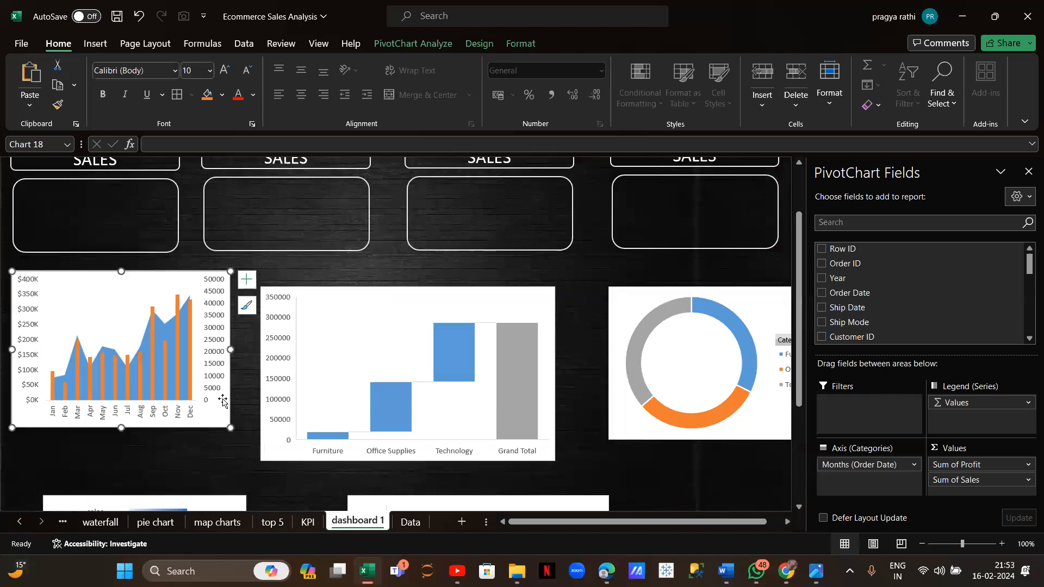
# Reduce the waterfall chart's size from its upper-left and lower-right corners
pyautogui.click(320, 299)
pyautogui.moveTo(261, 287); pyautogui.dragTo(285, 296)
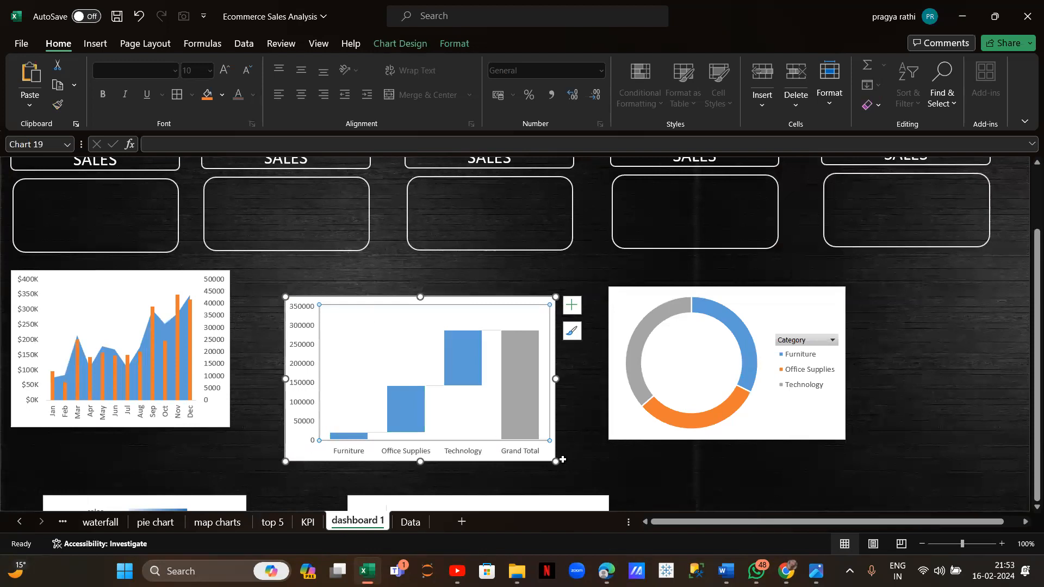
pyautogui.moveTo(555, 461); pyautogui.dragTo(541, 453)
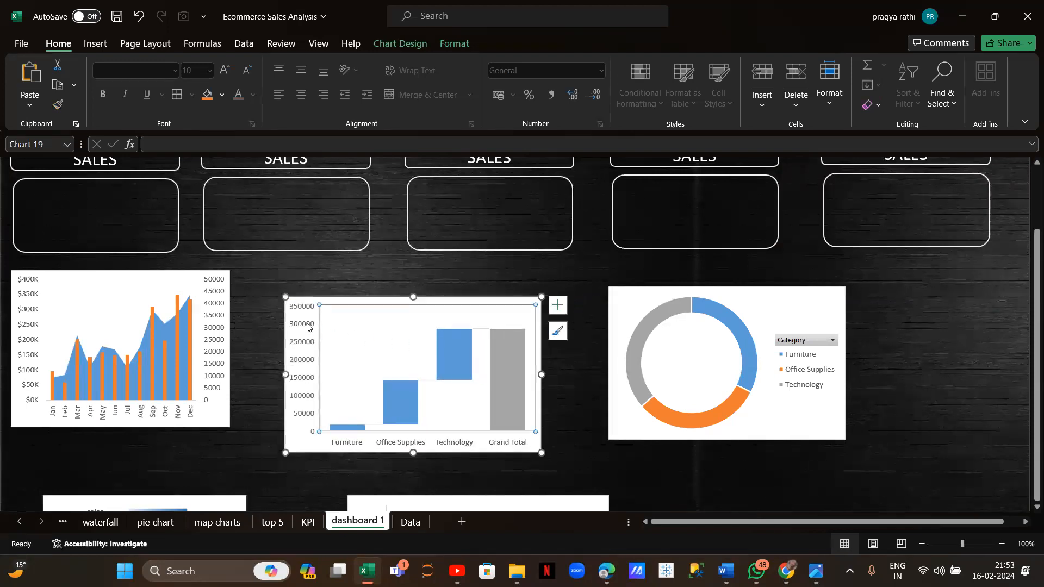
pyautogui.click(297, 307)
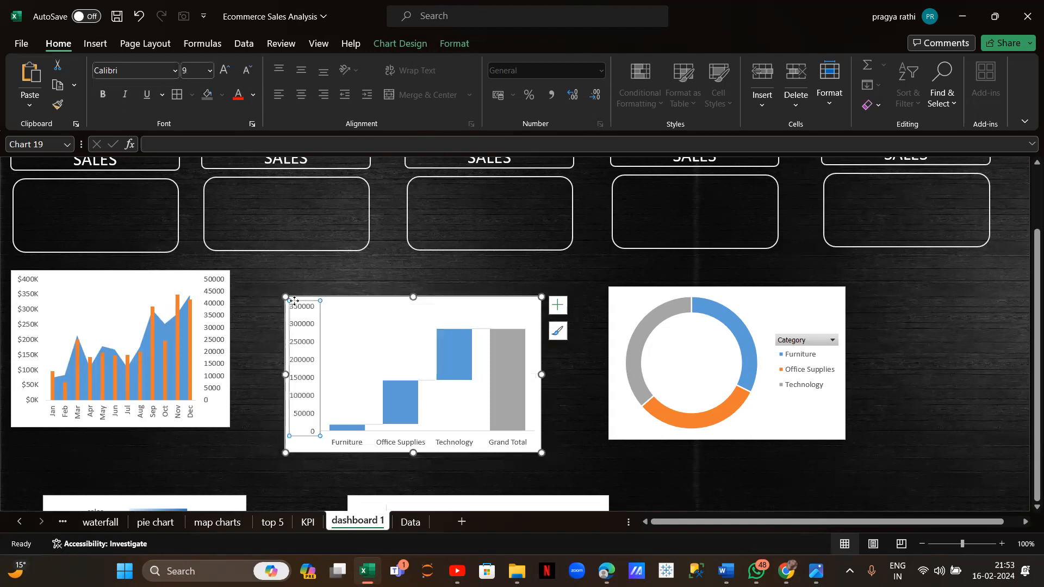
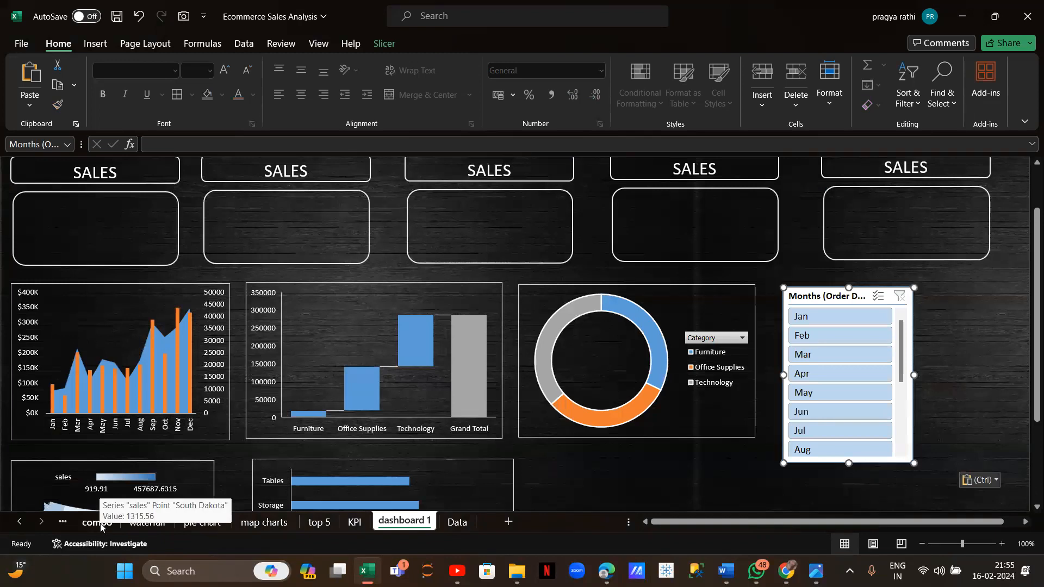
# Copy the Sub-Category slicer from the combo sheet and paste it on dashboard 1 beside the Months slicer
pyautogui.click(696, 397)
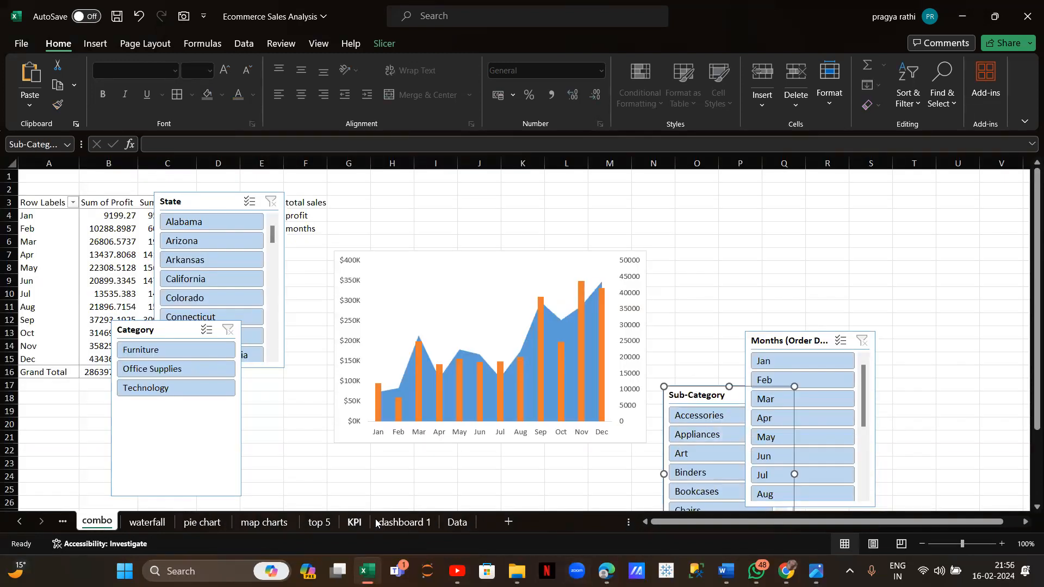
pyautogui.click(404, 522)
pyautogui.hotkey('ctrl', 'v')
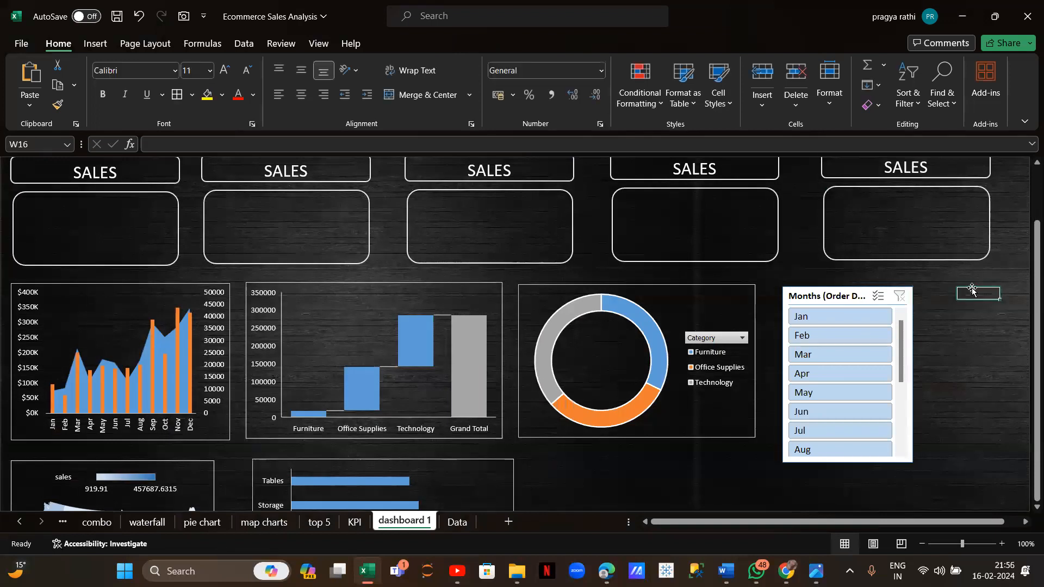
# Copy the Category slicer from the combo sheet and paste it on dashboard 1 below the doughnut chart
pyautogui.click(93, 521)
pyautogui.click(193, 443)
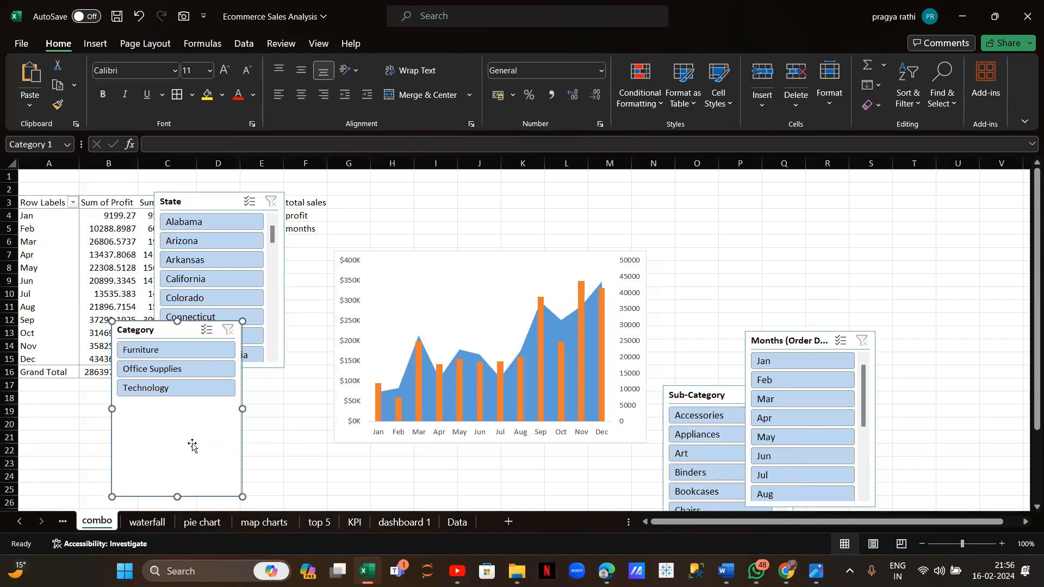
pyautogui.click(407, 523)
pyautogui.click(600, 464)
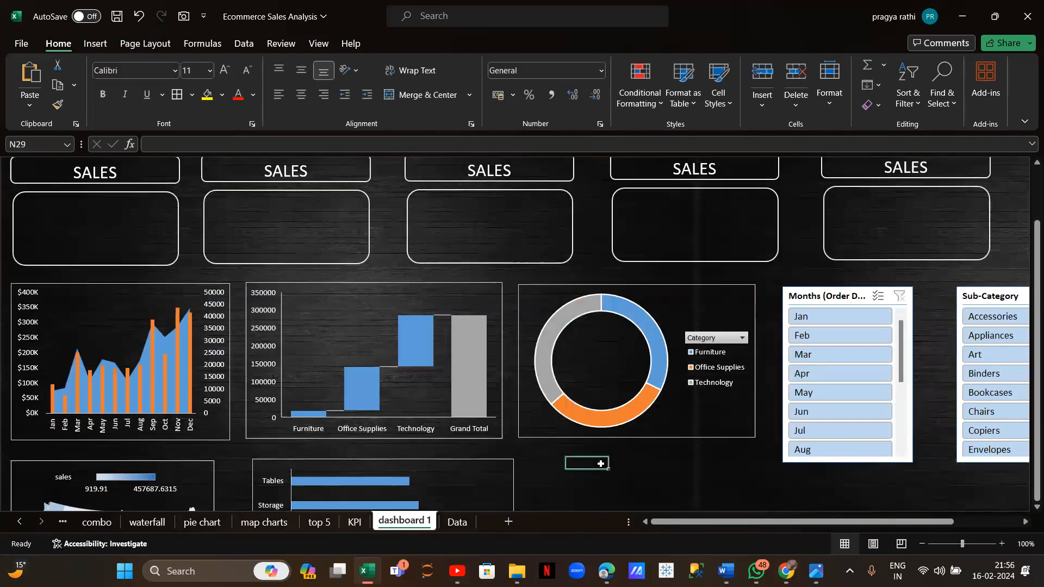
pyautogui.hotkey('ctrl', 'v')
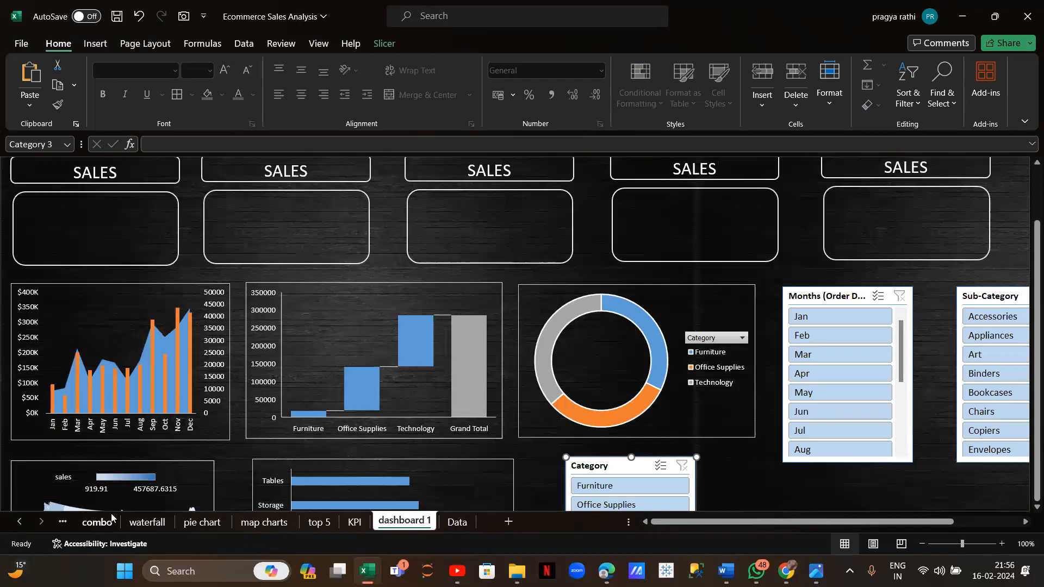
# Copy the State slicer from the combo sheet and paste it on dashboard 1 beside the Category slicer
pyautogui.click(96, 522)
pyautogui.click(191, 197)
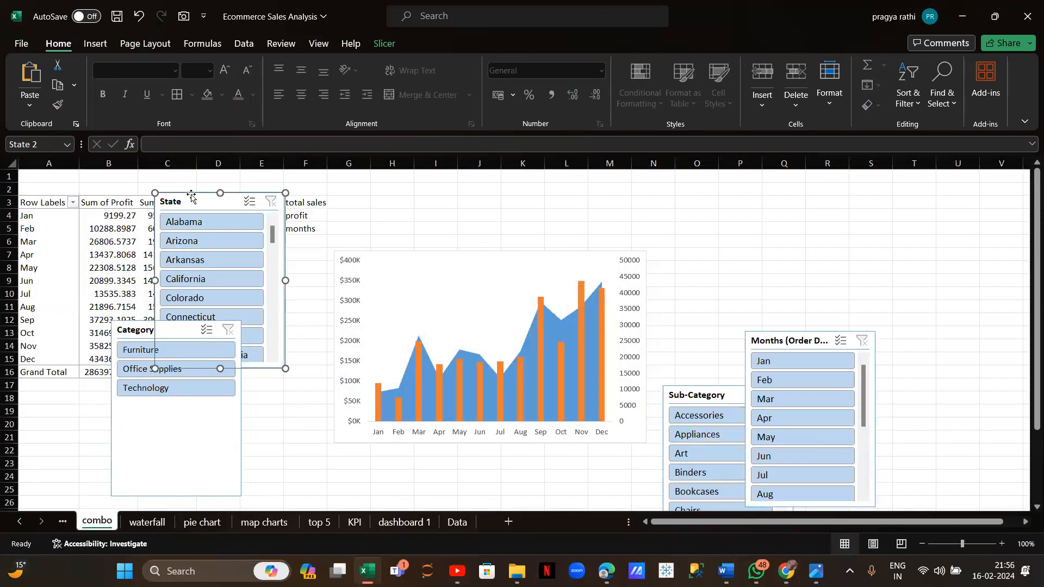
pyautogui.click(399, 521)
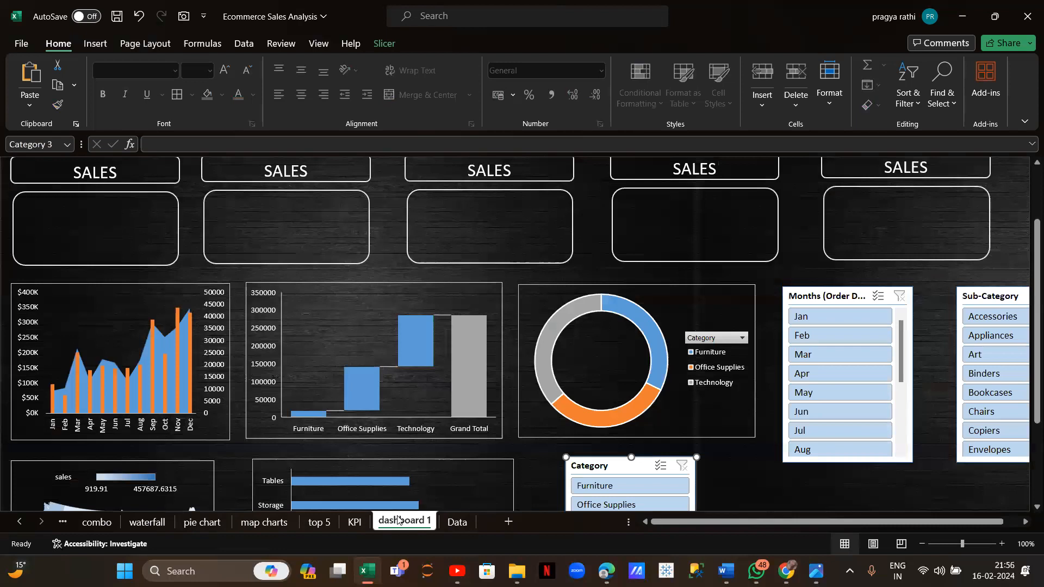
pyautogui.click(743, 481)
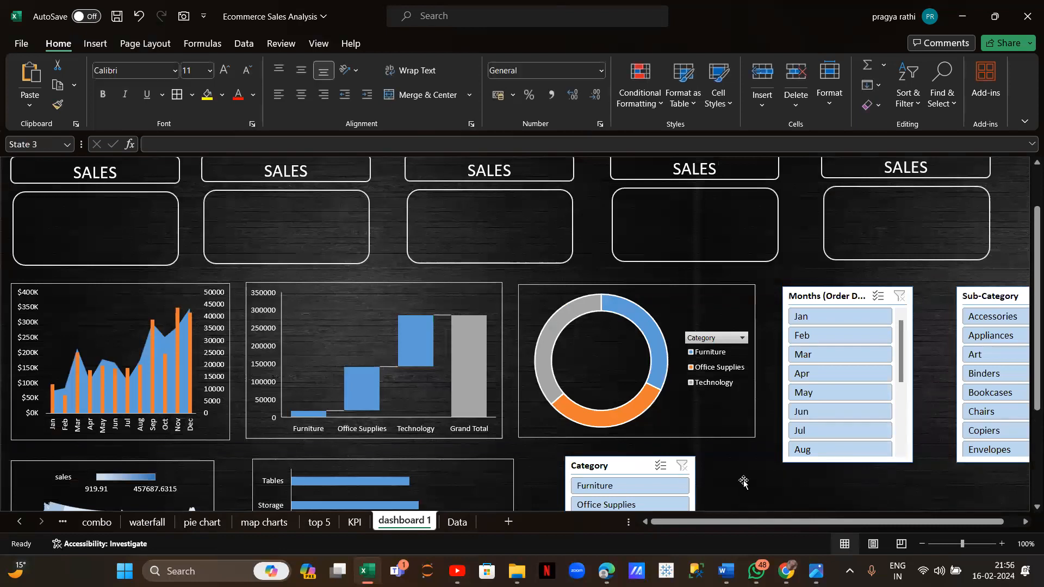
pyautogui.hotkey('ctrl', 'v')
# Move the Months slicer down over the lower part of the doughnut chart, behind the Category slicer
pyautogui.scroll(-3, 743, 482)
pyautogui.scroll(3, 743, 481)
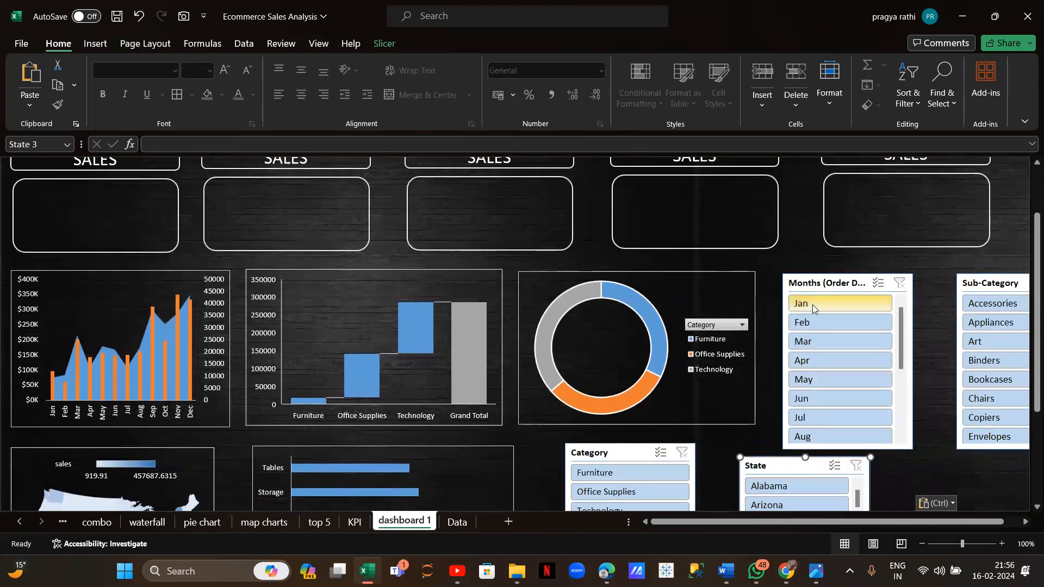
pyautogui.click(801, 284)
pyautogui.moveTo(800, 284); pyautogui.dragTo(571, 388)
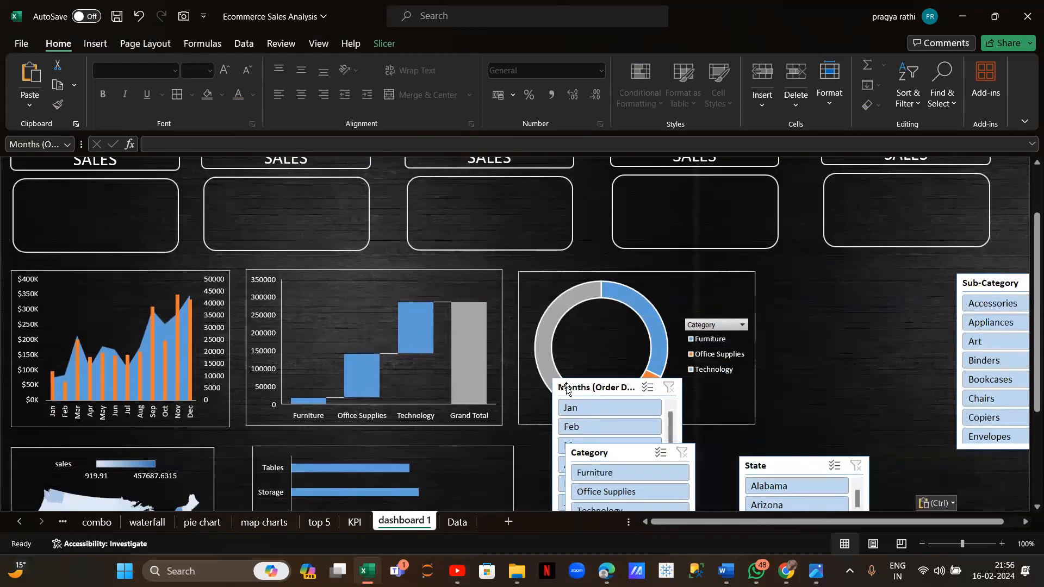
# Move the Sub-Category slicer next to the doughnut chart and shorten it to match the chart's height
pyautogui.click(981, 287)
pyautogui.moveTo(982, 288); pyautogui.dragTo(811, 273)
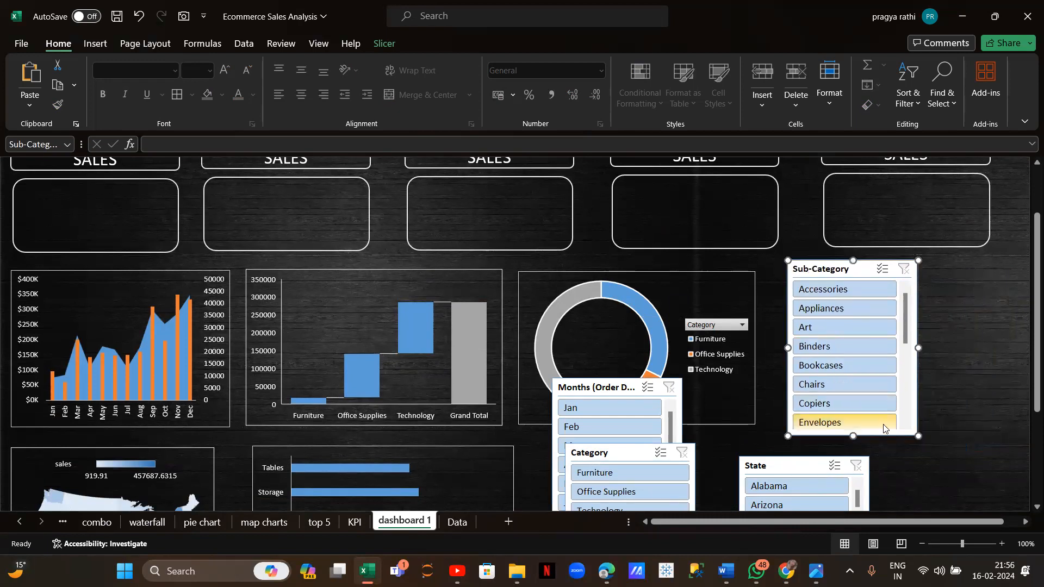
pyautogui.moveTo(852, 435); pyautogui.dragTo(851, 424)
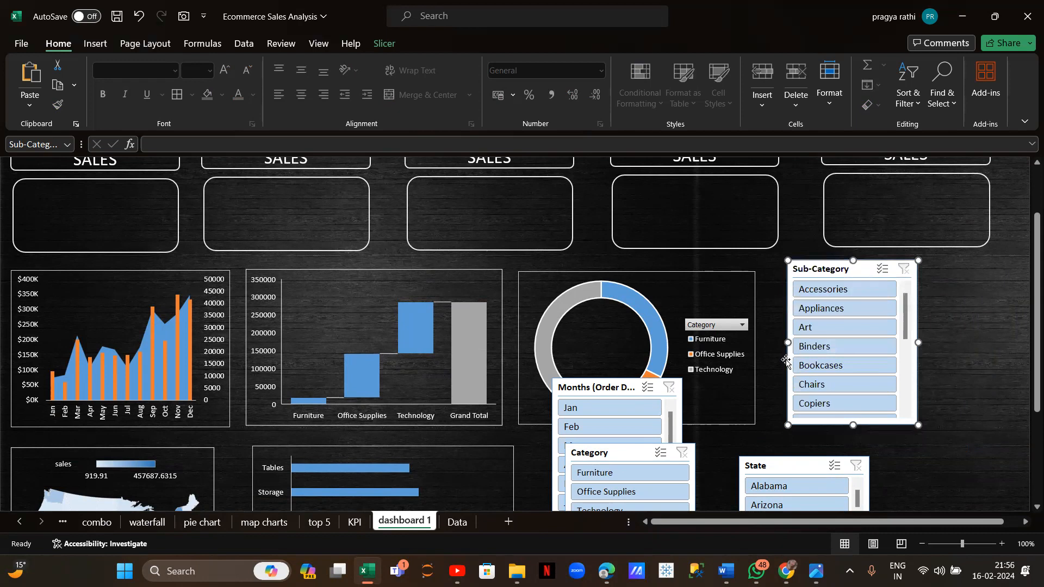
pyautogui.moveTo(821, 260); pyautogui.dragTo(819, 273)
pyautogui.moveTo(846, 433); pyautogui.dragTo(843, 426)
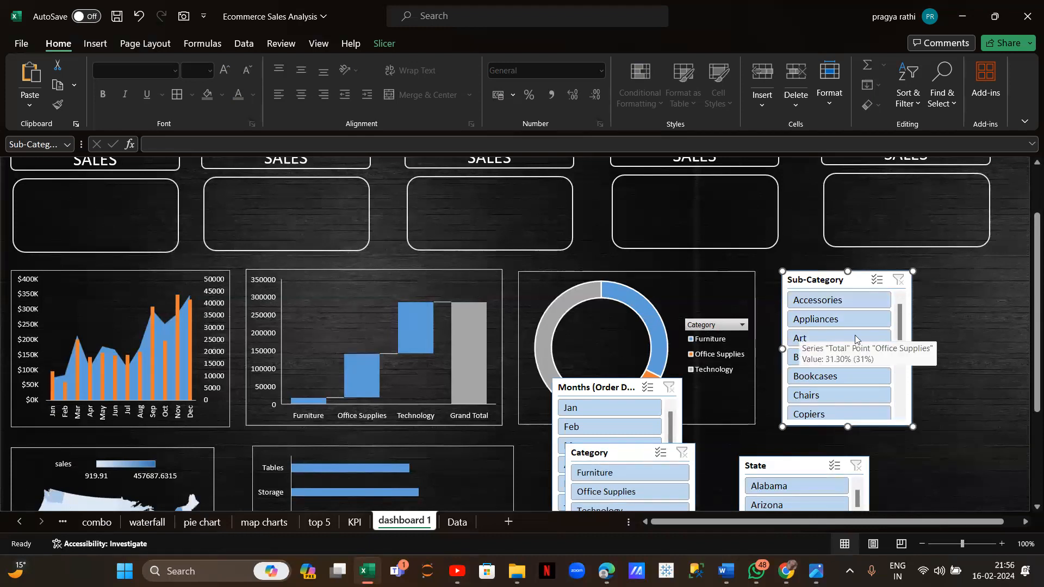
# Narrow the State slicer and move it to the right of the Sub-Category slicer's lower edge
pyautogui.moveTo(805, 471); pyautogui.dragTo(845, 438)
pyautogui.scroll(-3, 844, 439)
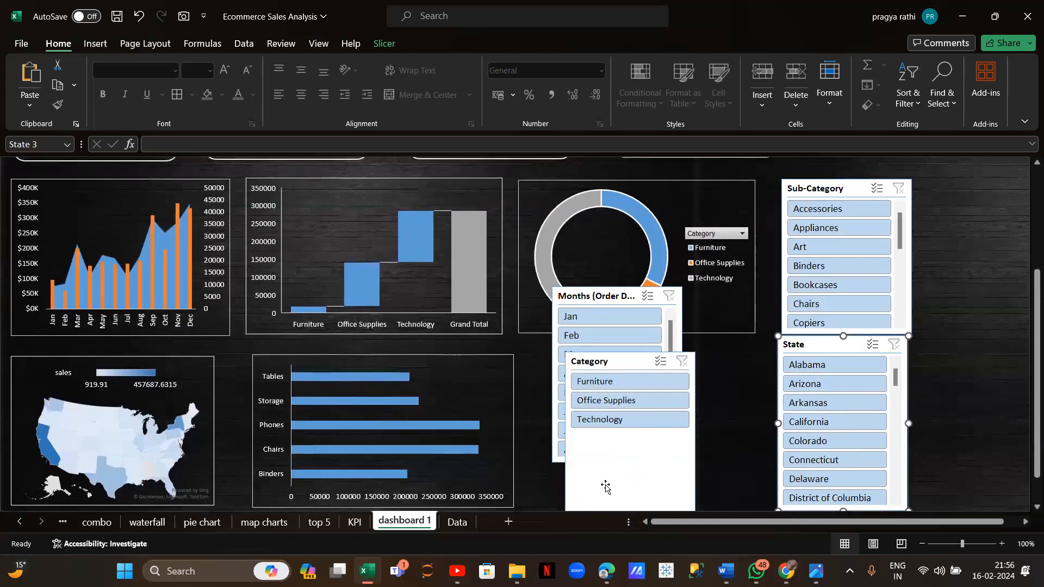
pyautogui.click(605, 488)
pyautogui.moveTo(829, 346); pyautogui.dragTo(911, 264)
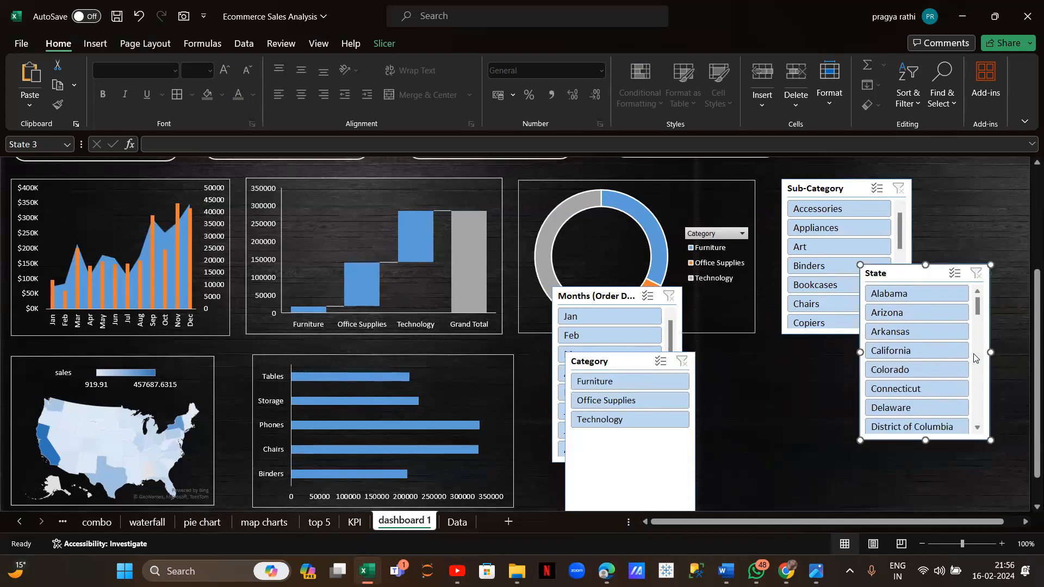
pyautogui.moveTo(989, 352); pyautogui.dragTo(950, 352)
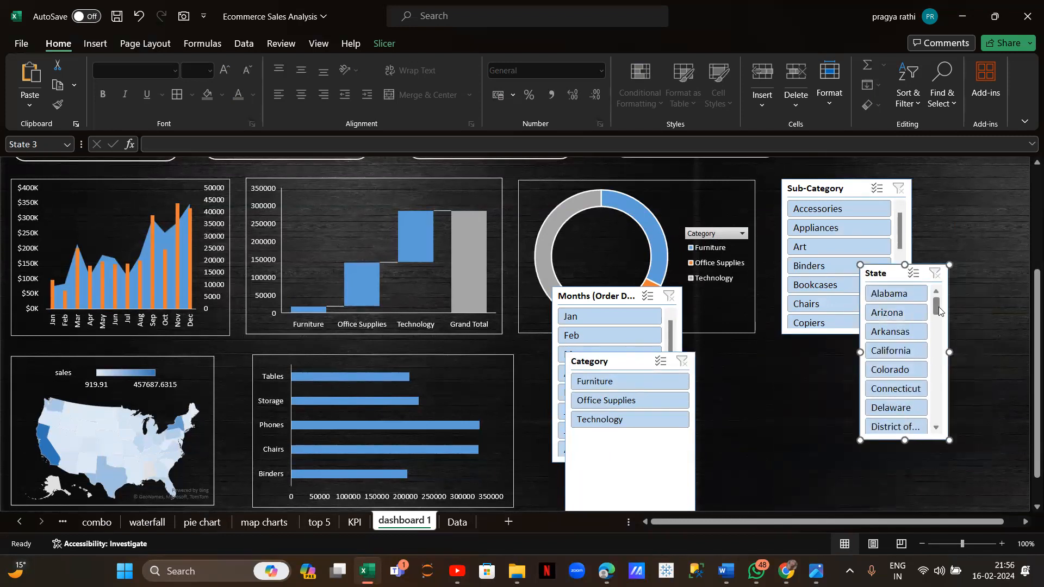
pyautogui.moveTo(894, 276); pyautogui.dragTo(937, 302)
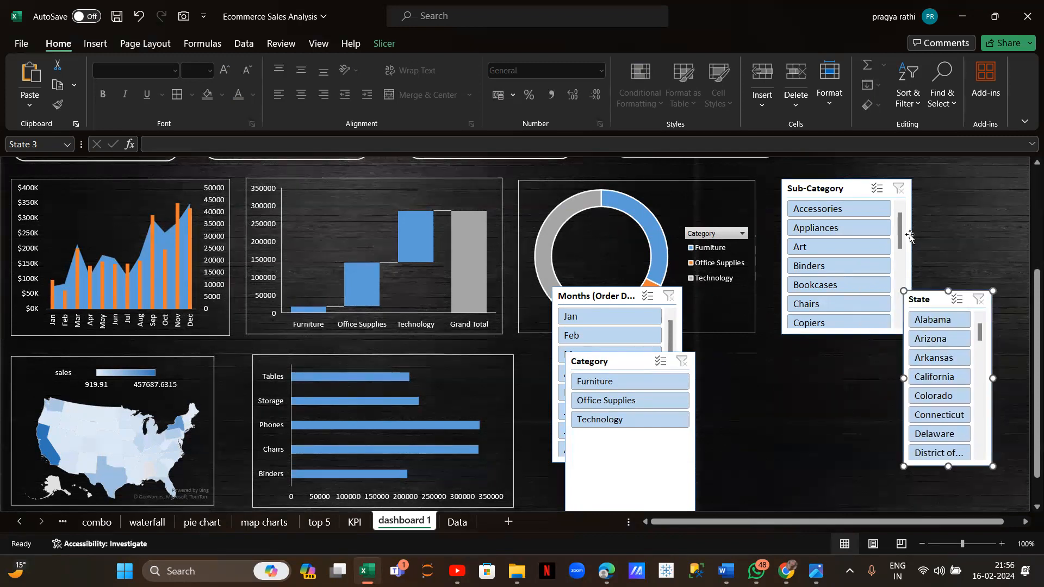
# Narrow the Sub-Category slicer, then raise the State slicer beside it and shorten it to the chart row's lower edge
pyautogui.click(908, 238)
pyautogui.moveTo(912, 259); pyautogui.dragTo(892, 259)
pyautogui.moveTo(938, 303); pyautogui.dragTo(938, 185)
pyautogui.scroll(4, 896, 335)
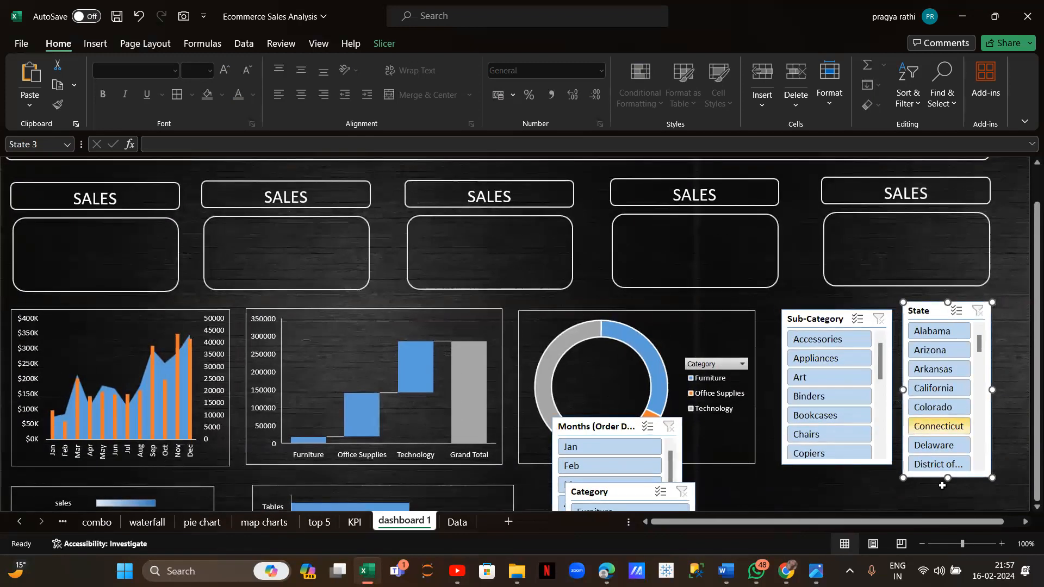
pyautogui.moveTo(947, 476); pyautogui.dragTo(945, 466)
# Shift the Sub-Category slicer slightly toward the doughnut chart and extend its height to the State slicer's lower edge
pyautogui.moveTo(888, 402); pyautogui.dragTo(883, 395)
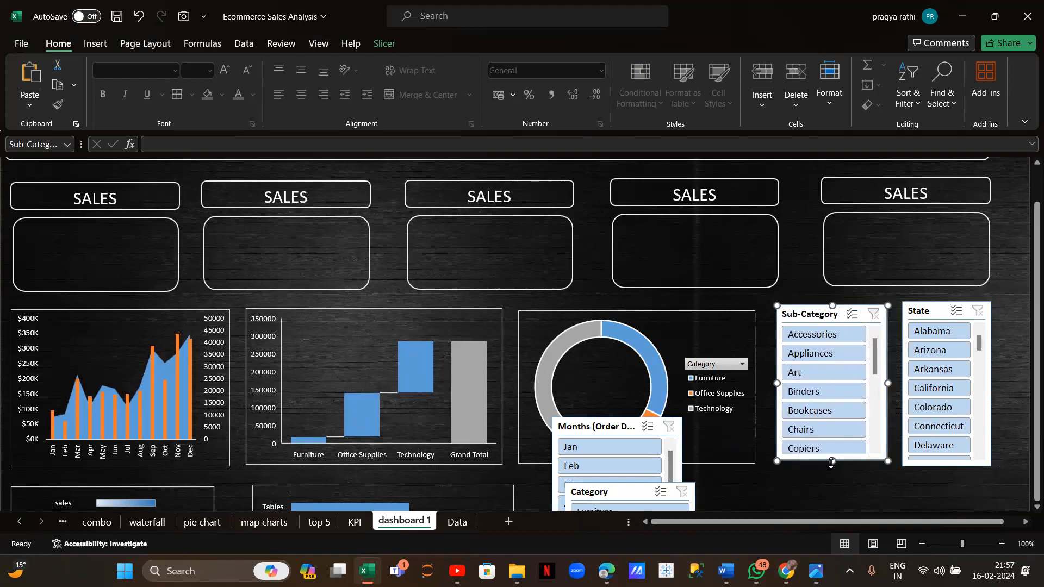
pyautogui.moveTo(832, 463); pyautogui.dragTo(831, 467)
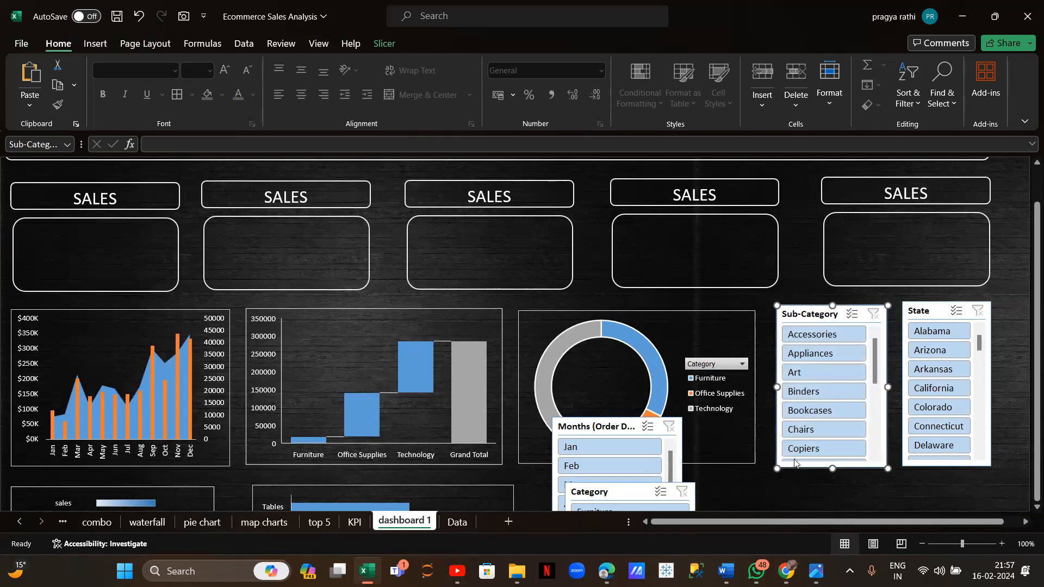
pyautogui.click(728, 511)
pyautogui.scroll(-3, 685, 509)
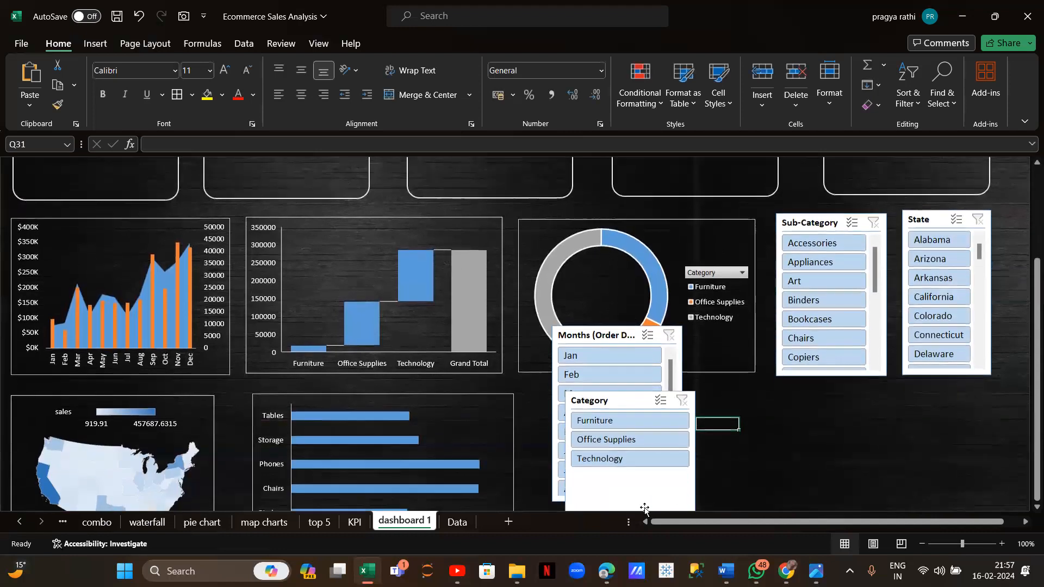
# Move the Category slicer below the State slicer and shift the Months (Order Date) slicer off the doughnut chart into the lower row
pyautogui.moveTo(628, 498); pyautogui.dragTo(888, 386)
pyautogui.scroll(-2, 837, 499)
pyautogui.scroll(-1, 836, 493)
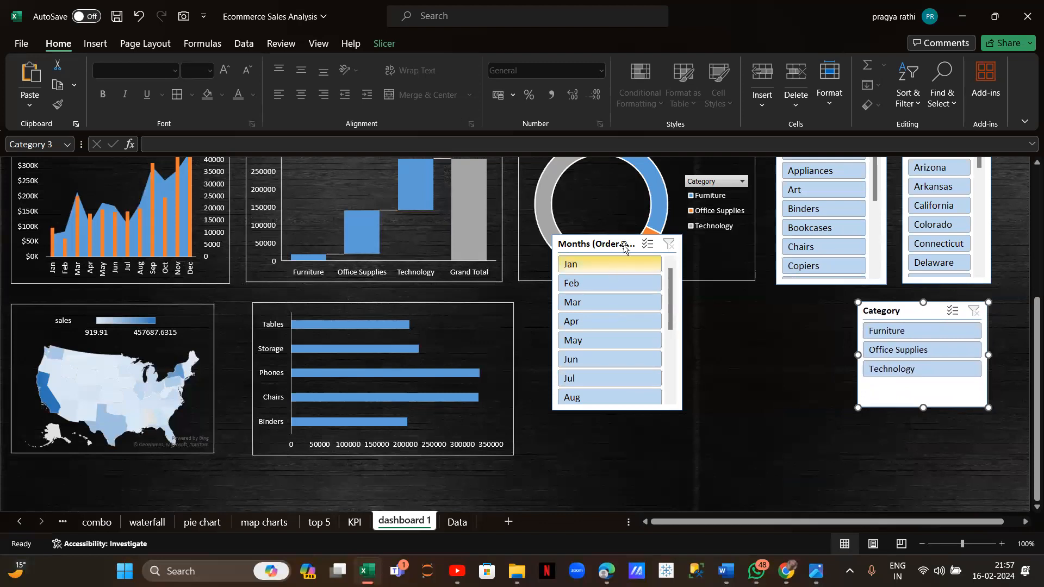
pyautogui.moveTo(624, 247); pyautogui.dragTo(725, 314)
# Rearrange the slicers: Category beside the doughnut chart, State slightly farther right, and Months and Sub-Category side by side below the charts
pyautogui.scroll(4, 724, 313)
pyautogui.hscroll(1, 722, 312)
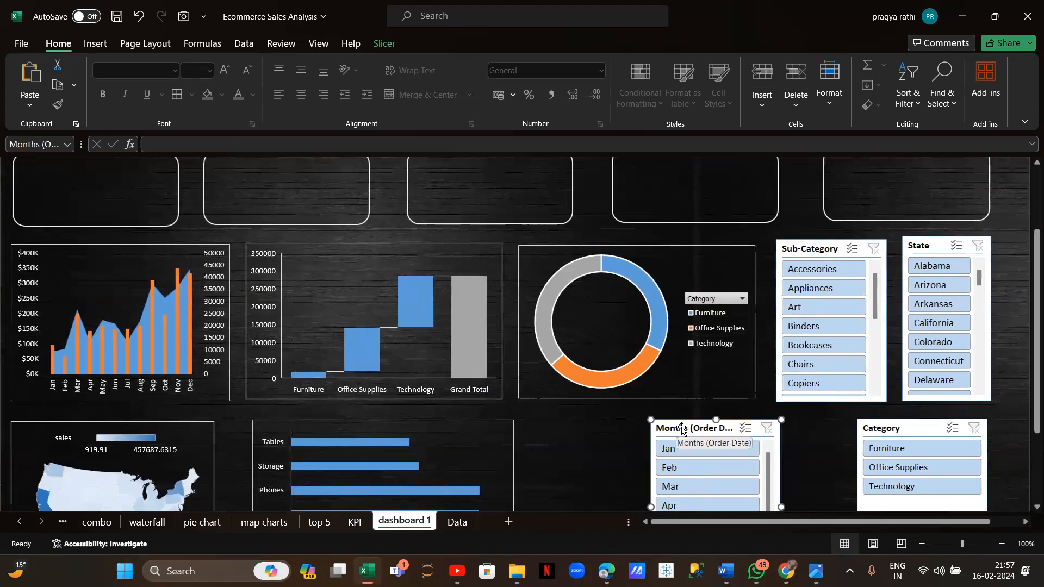
pyautogui.moveTo(682, 420); pyautogui.dragTo(553, 421)
pyautogui.moveTo(825, 249); pyautogui.dragTo(725, 429)
pyautogui.moveTo(907, 430); pyautogui.dragTo(817, 269)
pyautogui.moveTo(937, 248)
pyautogui.mouseDown()
pyautogui.moveTo(914, 328)
pyautogui.moveTo(831, 438)
pyautogui.moveTo(946, 283)
pyautogui.moveTo(948, 252)
pyautogui.mouseUp()
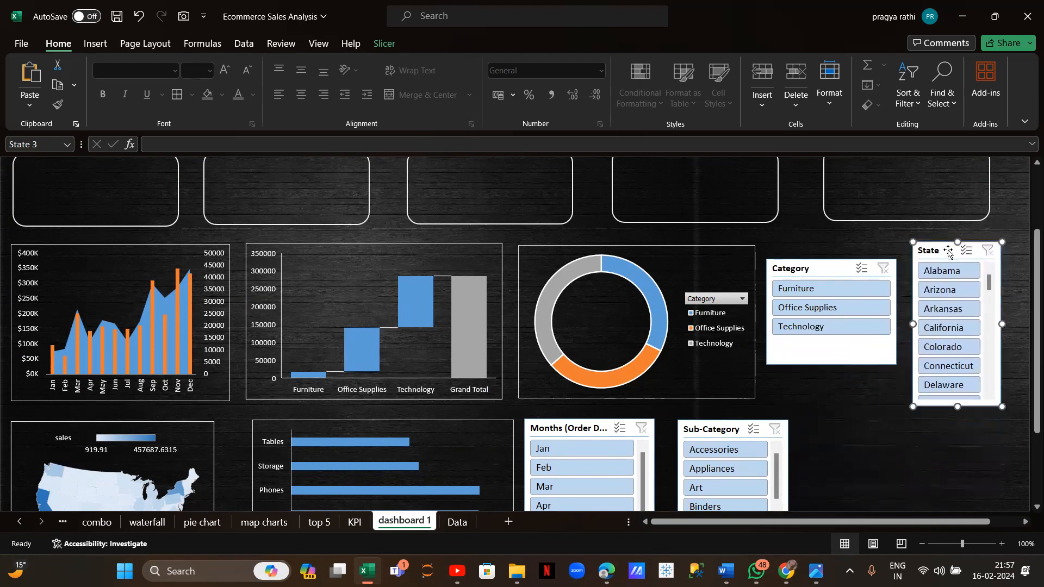
# Raise the Category slicer level with the doughnut chart's upper edge and shorten it to fit its three items
pyautogui.click(841, 350)
pyautogui.moveTo(834, 366); pyautogui.dragTo(834, 392)
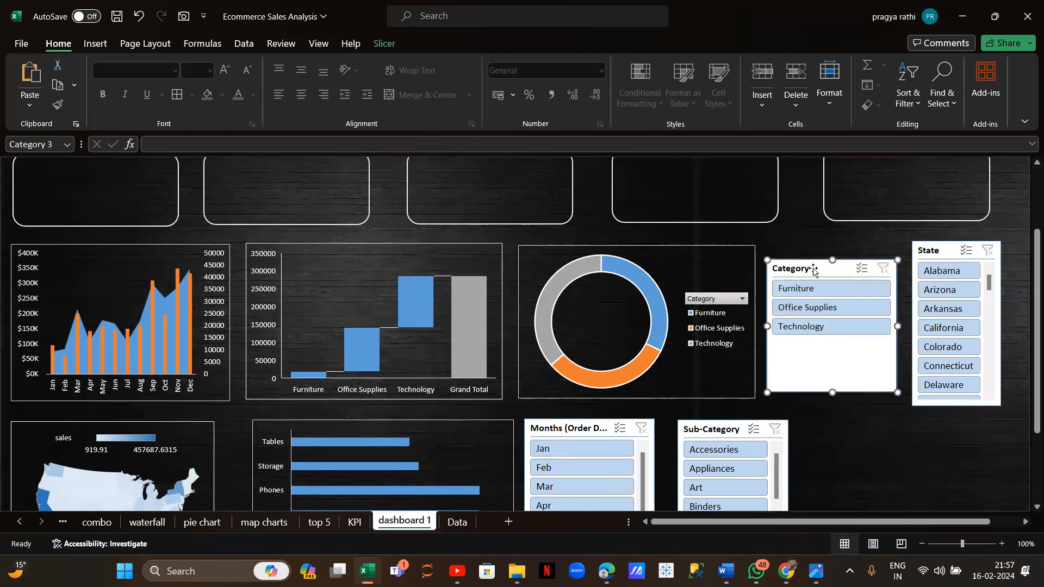
pyautogui.moveTo(813, 268); pyautogui.dragTo(813, 255)
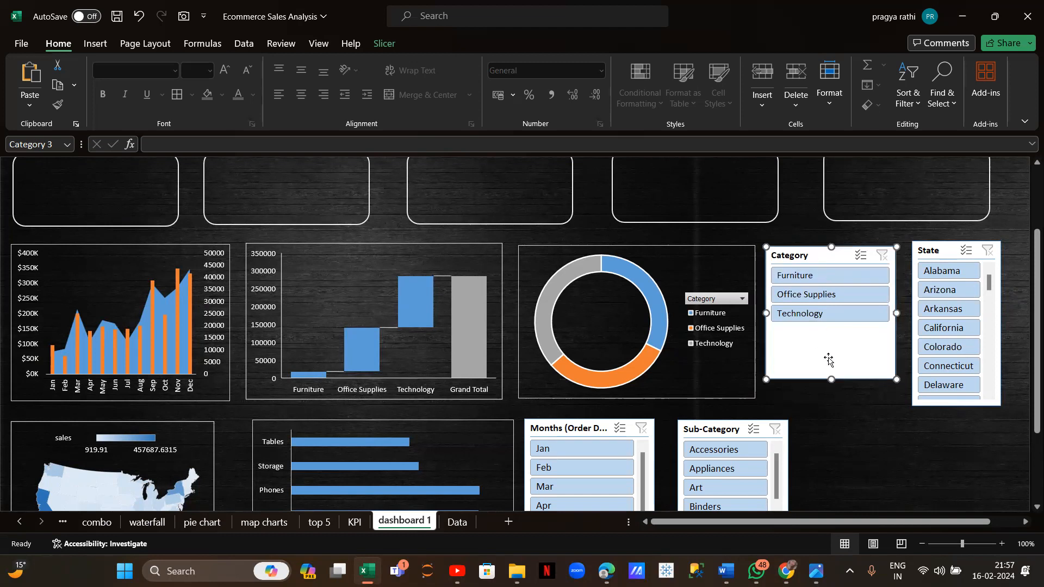
pyautogui.moveTo(830, 378); pyautogui.dragTo(827, 347)
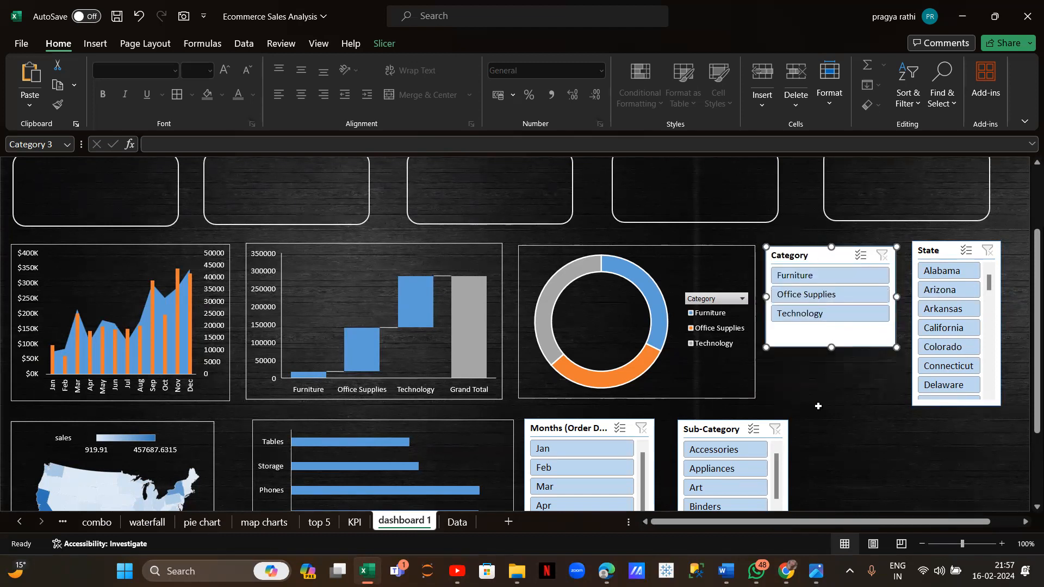
# Place the Sub-Category slicer under Category, shift Months slightly right, and shorten Months to about the bar chart's lower edge
pyautogui.moveTo(731, 429); pyautogui.dragTo(825, 367)
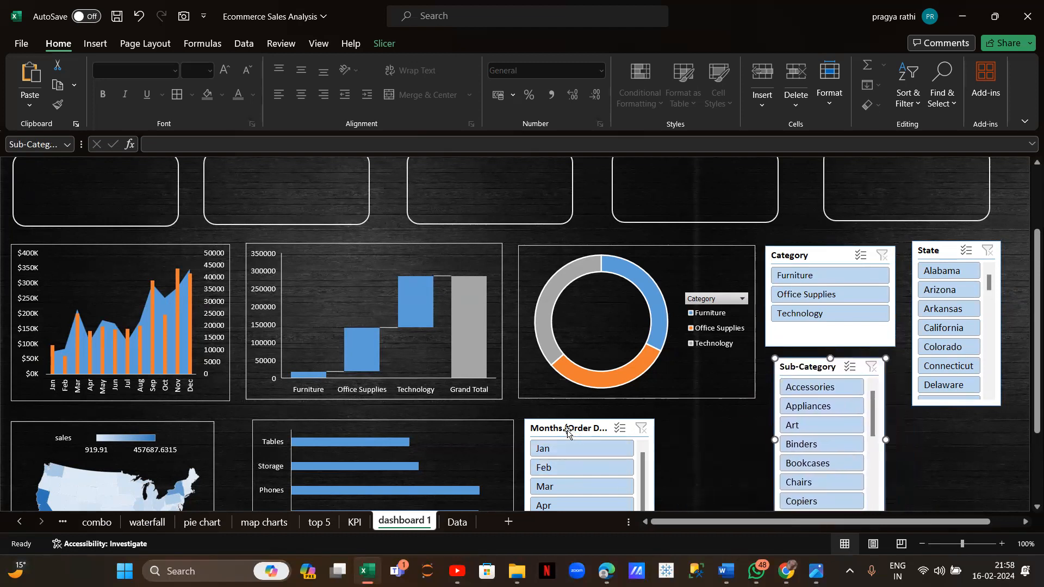
pyautogui.moveTo(567, 430); pyautogui.dragTo(606, 423)
pyautogui.scroll(-5, 718, 417)
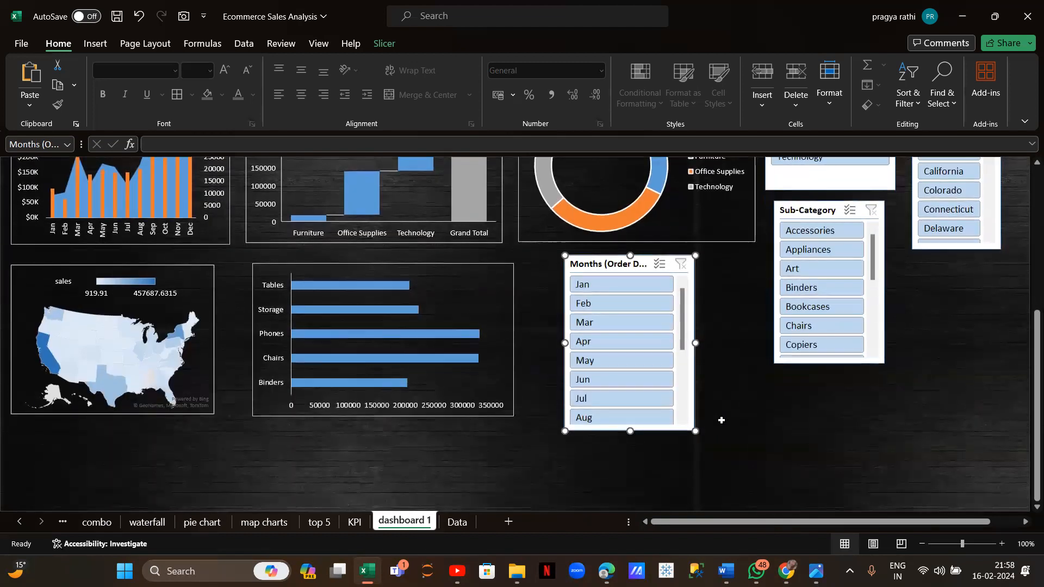
pyautogui.click(624, 415)
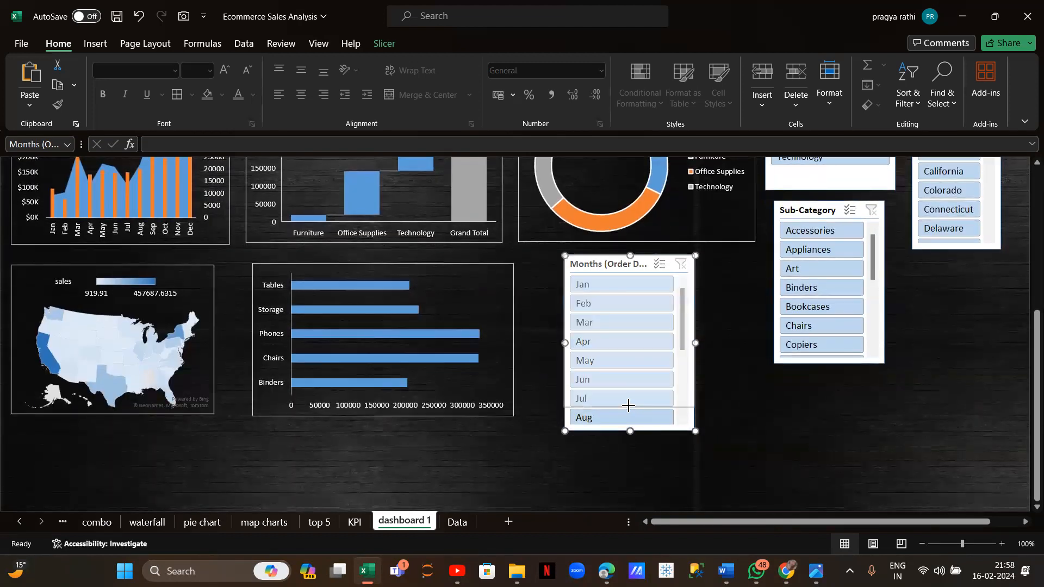
pyautogui.moveTo(624, 413); pyautogui.dragTo(624, 422)
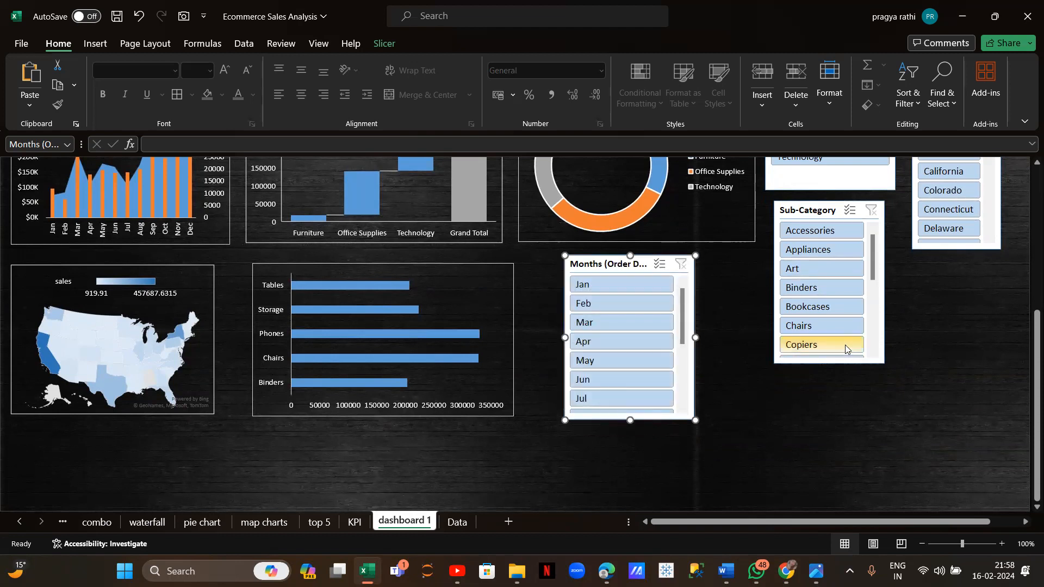
# Extend the Sub-Category slicer downward to the Months slicer's lower edge
pyautogui.click(875, 344)
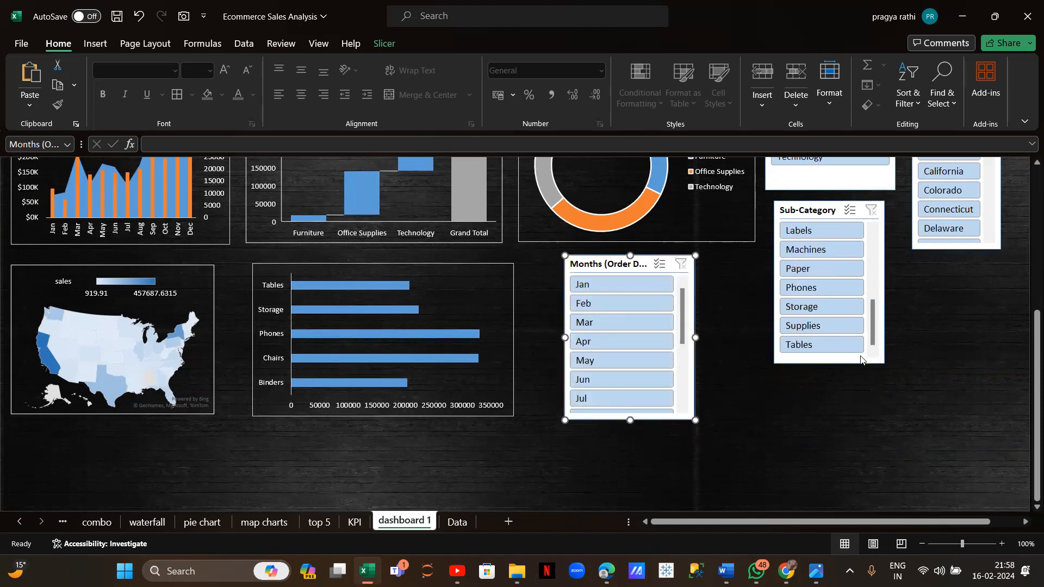
pyautogui.click(830, 359)
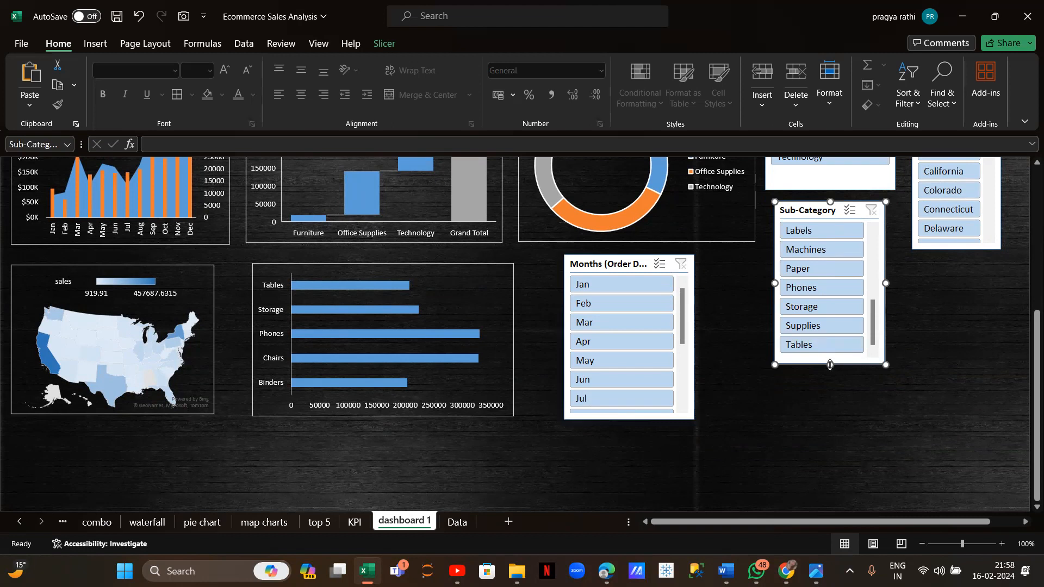
pyautogui.moveTo(829, 365); pyautogui.dragTo(826, 421)
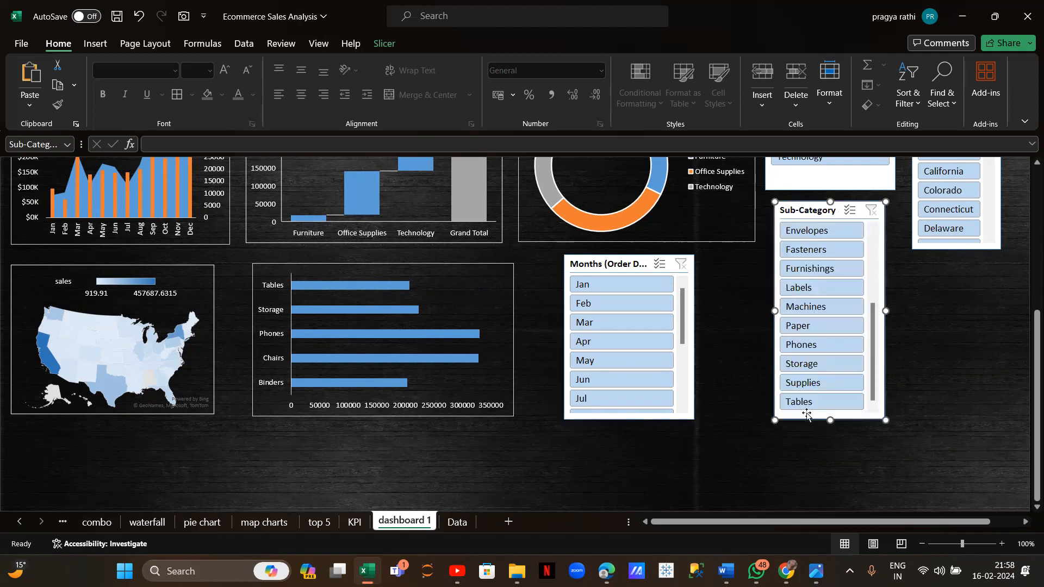
# Apply the second custom slicer style, with the black background, to the Category and State slicers
pyautogui.scroll(8, 865, 376)
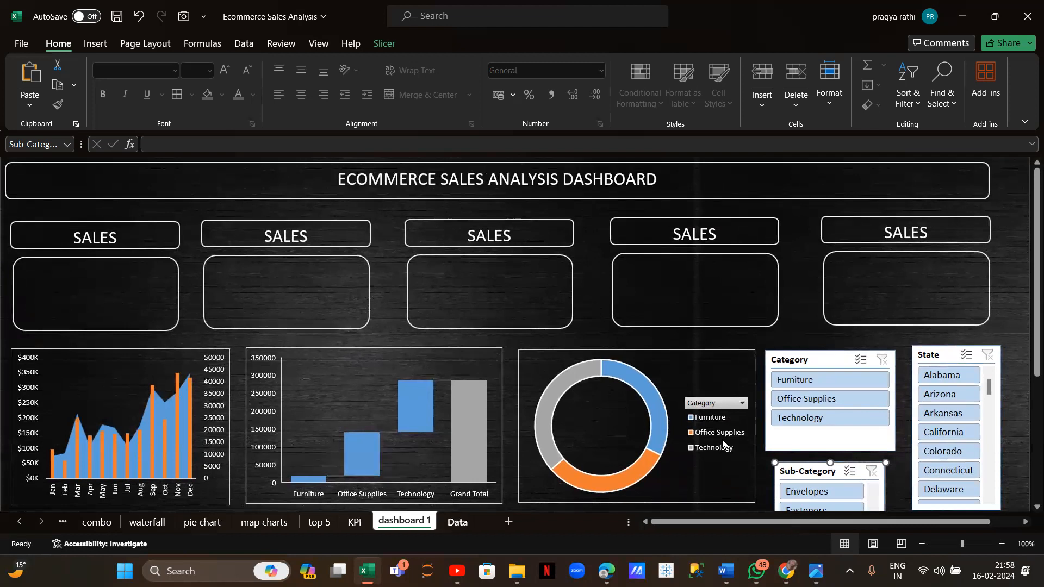
pyautogui.click(825, 360)
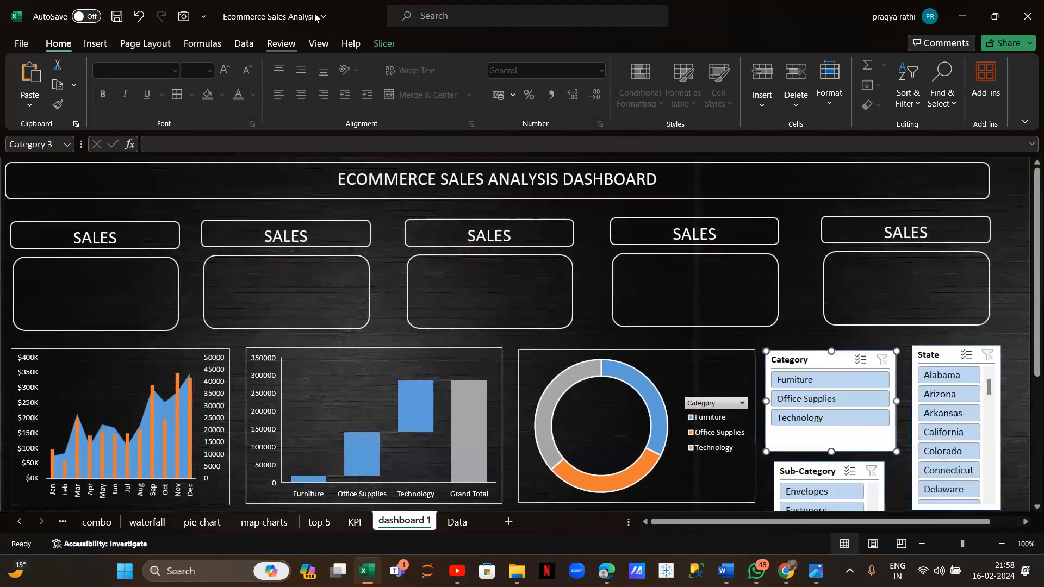
pyautogui.click(383, 43)
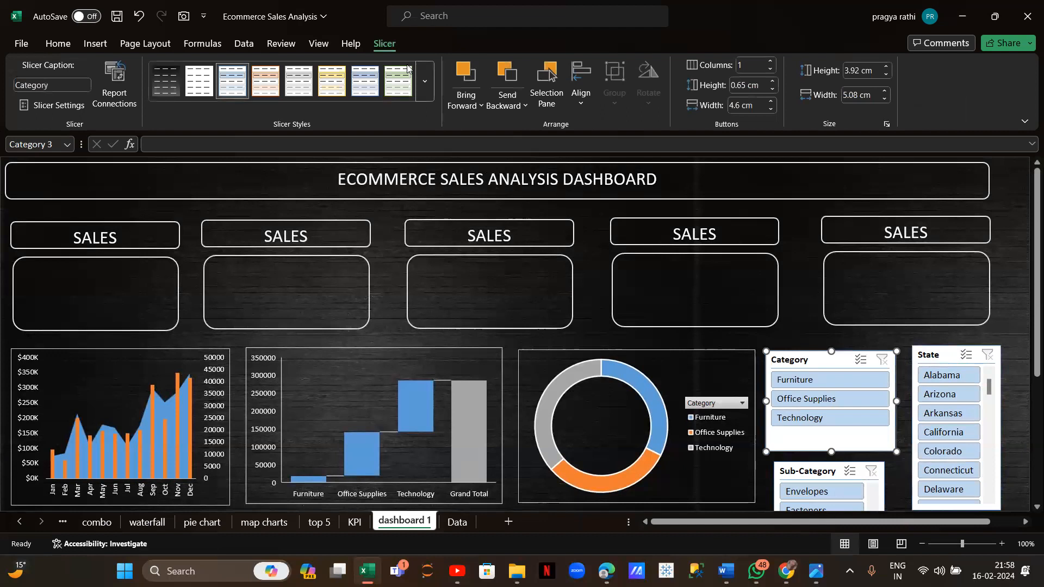
pyautogui.click(423, 77)
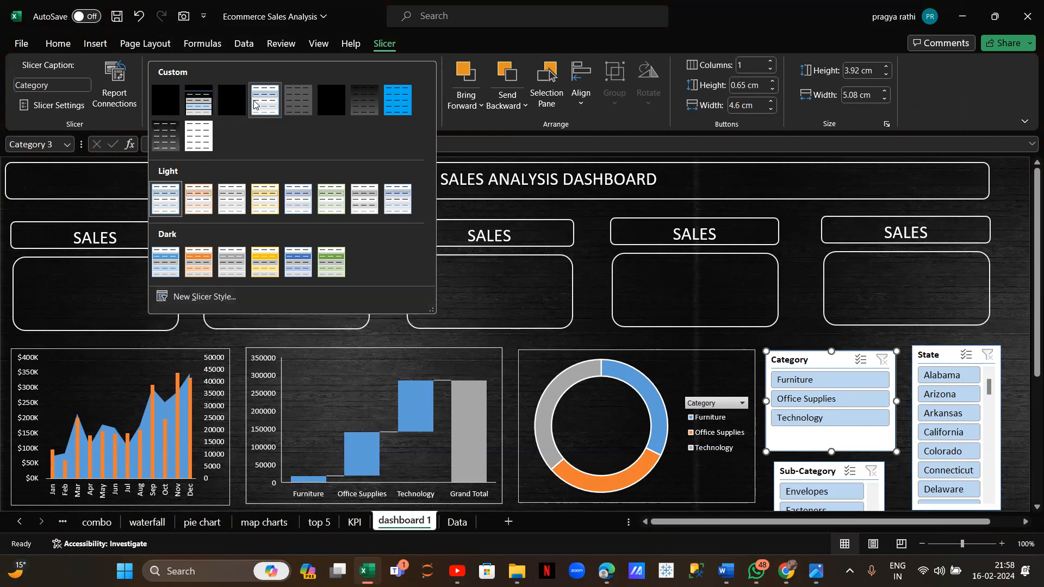
pyautogui.click(208, 104)
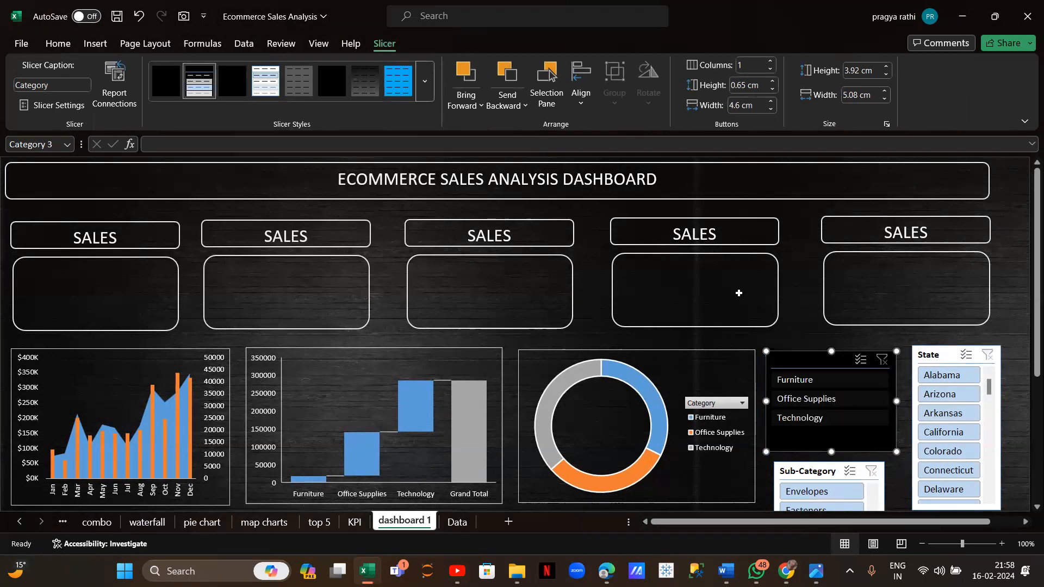
pyautogui.click(937, 364)
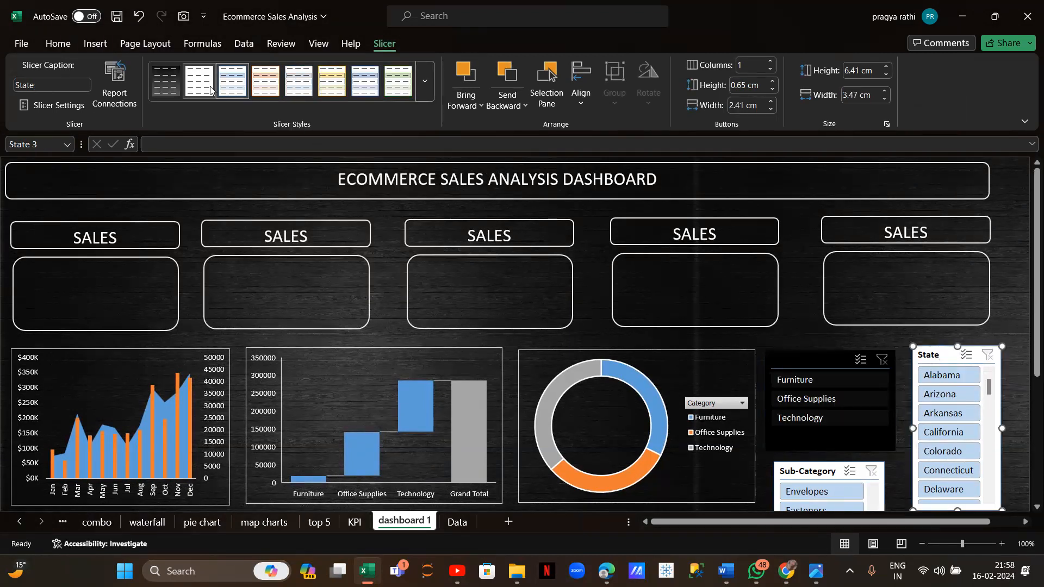
pyautogui.click(425, 82)
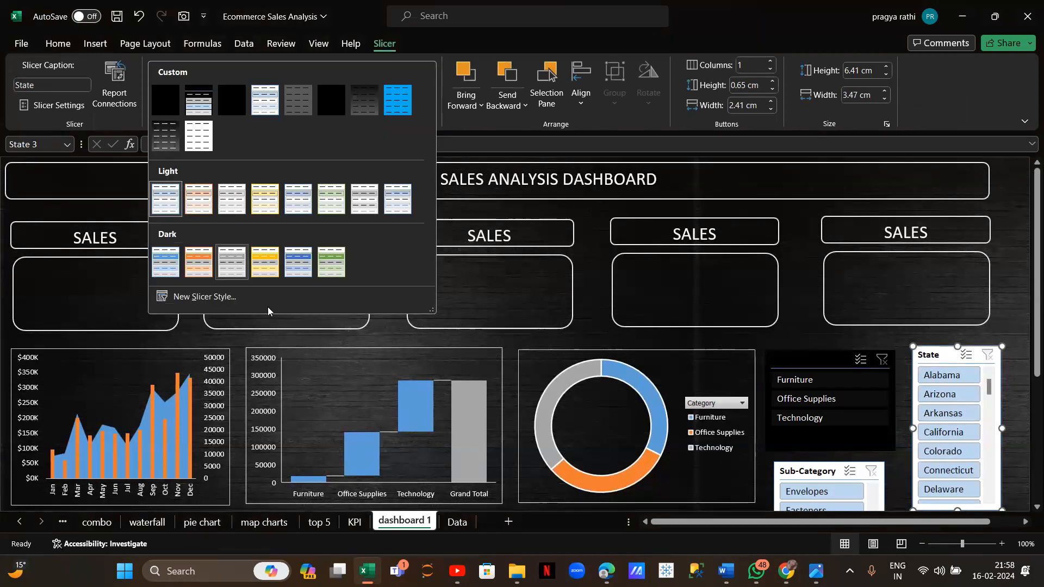
pyautogui.click(191, 105)
# Give the Sub-Category and Months (Order Date) slicers the same black custom style as the Category and State slicers
pyautogui.scroll(-2, 688, 340)
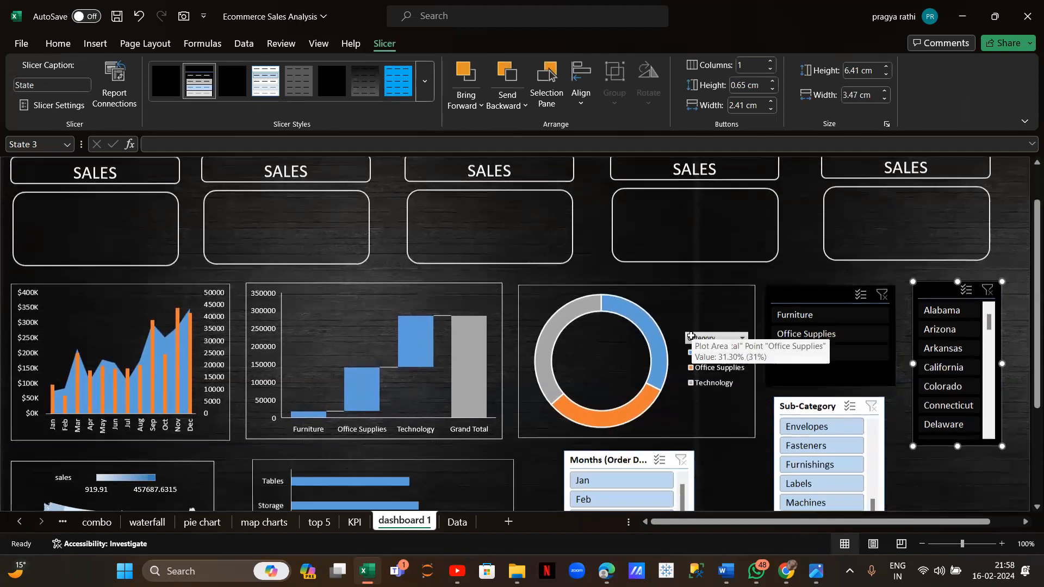
pyautogui.click(826, 398)
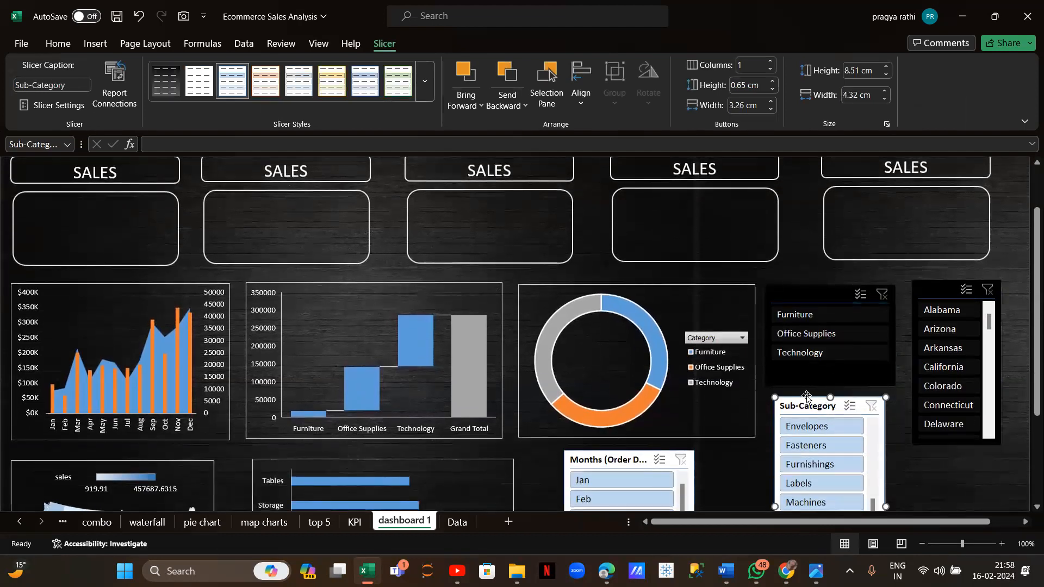
pyautogui.click(424, 81)
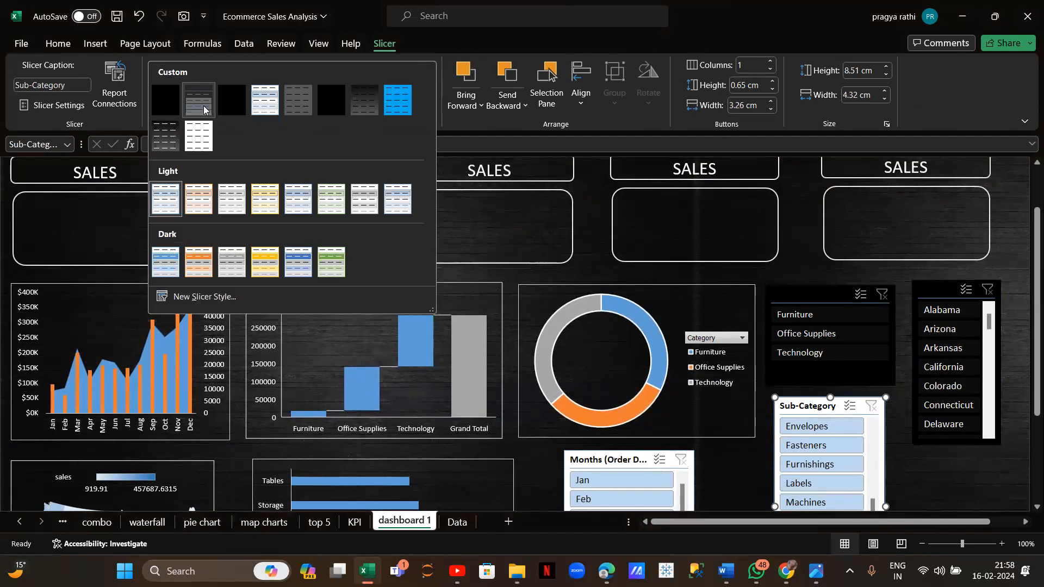
pyautogui.click(203, 110)
pyautogui.click(565, 453)
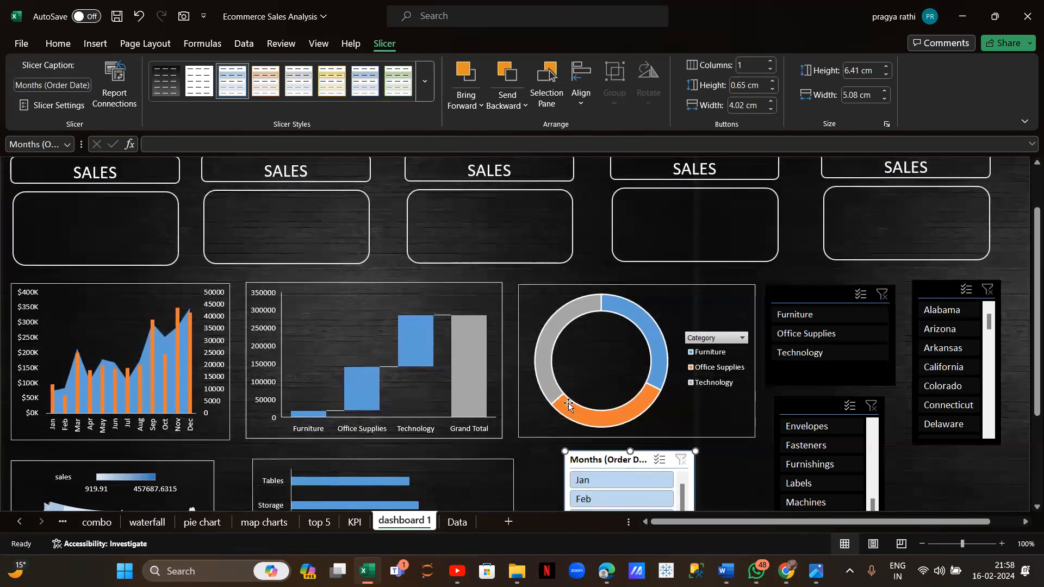
pyautogui.click(425, 82)
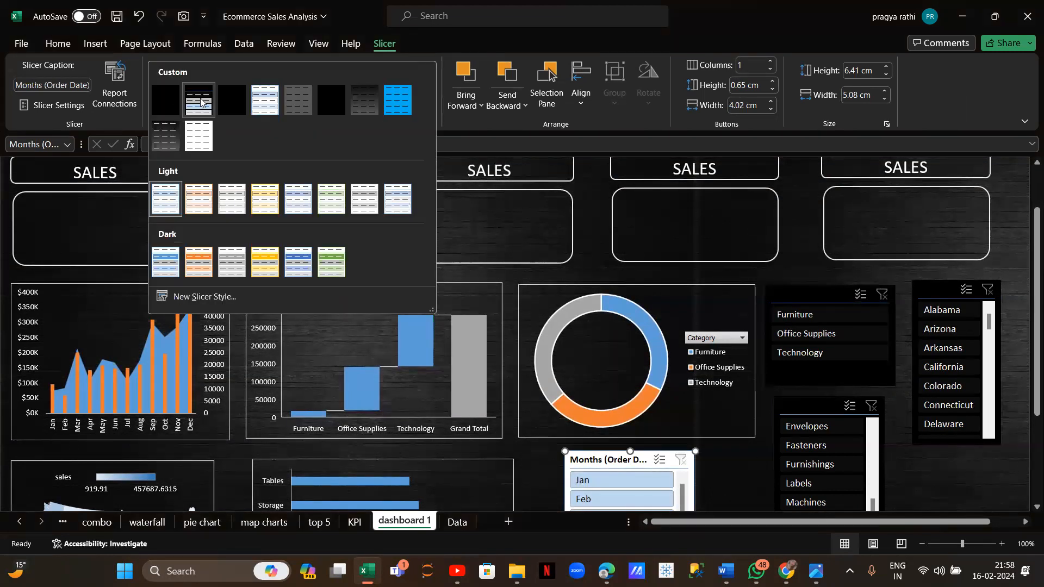
pyautogui.click(201, 103)
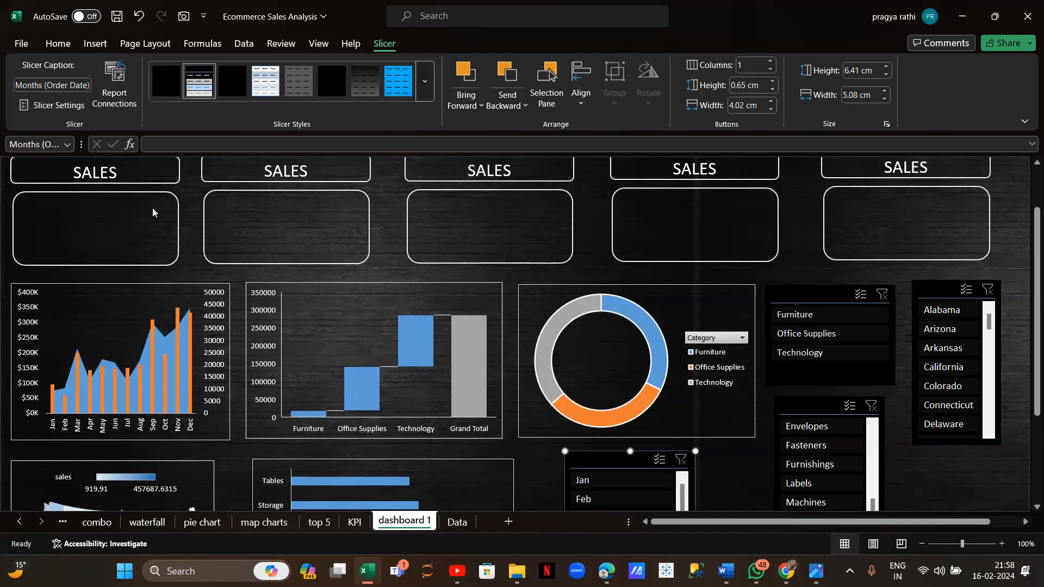
pyautogui.click(424, 82)
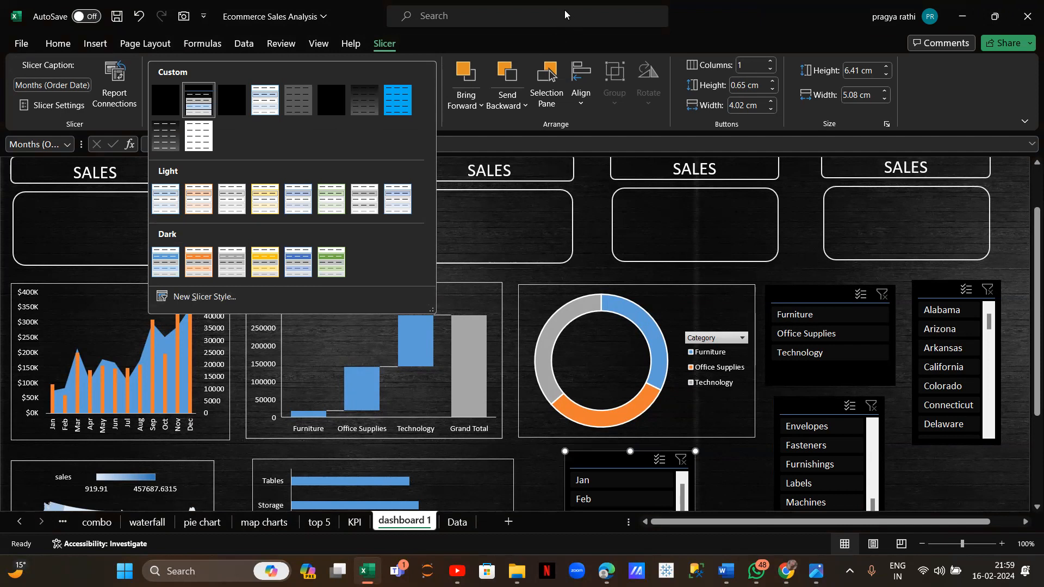
pyautogui.click(585, 126)
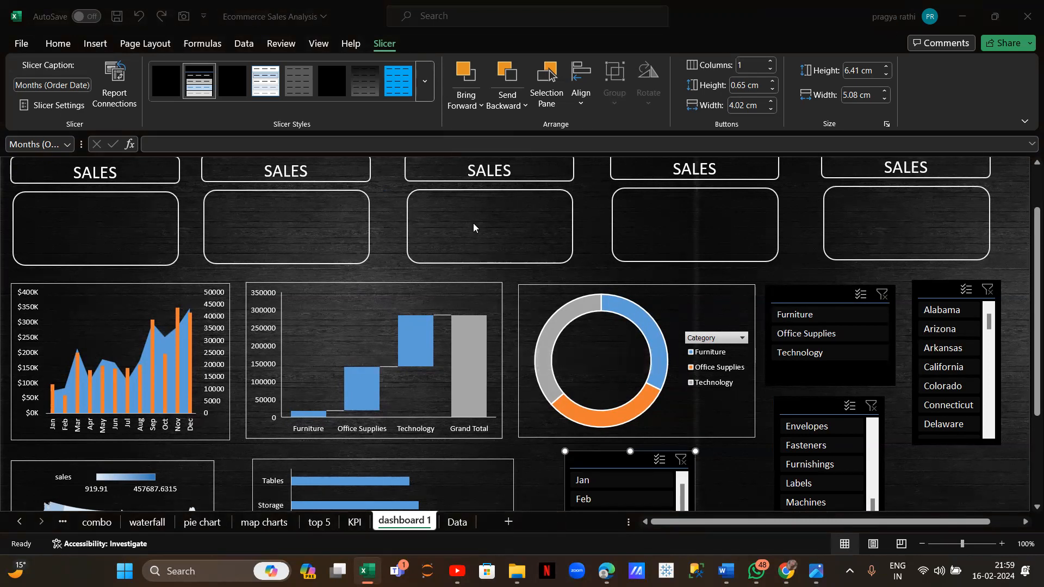
pyautogui.scroll(3, 441, 349)
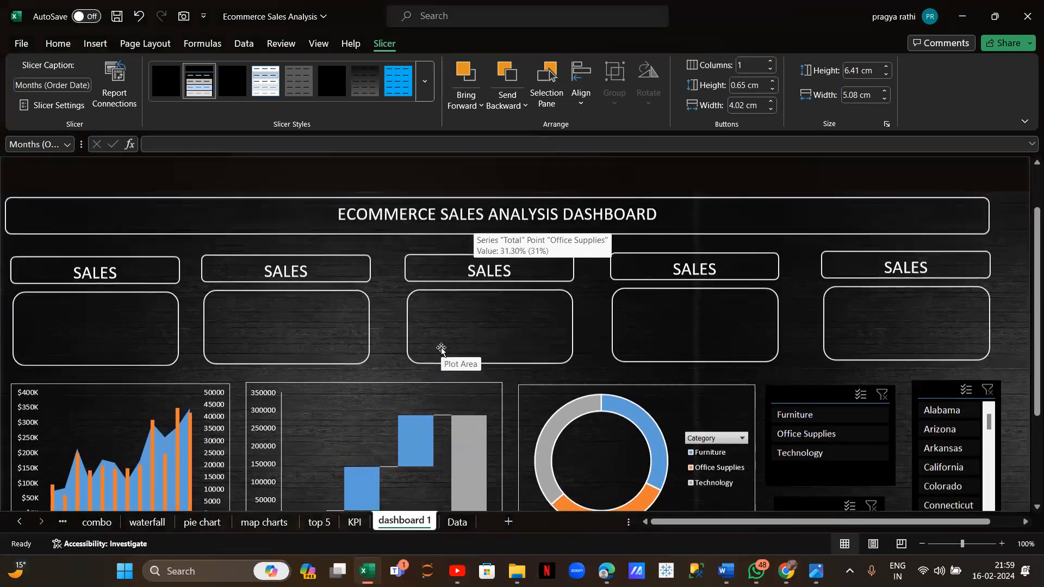
pyautogui.scroll(-1, 441, 350)
# Copy the first line chart, showing monthly sales, from the KPI sheet into the first SALES card on dashboard 1
pyautogui.click(358, 526)
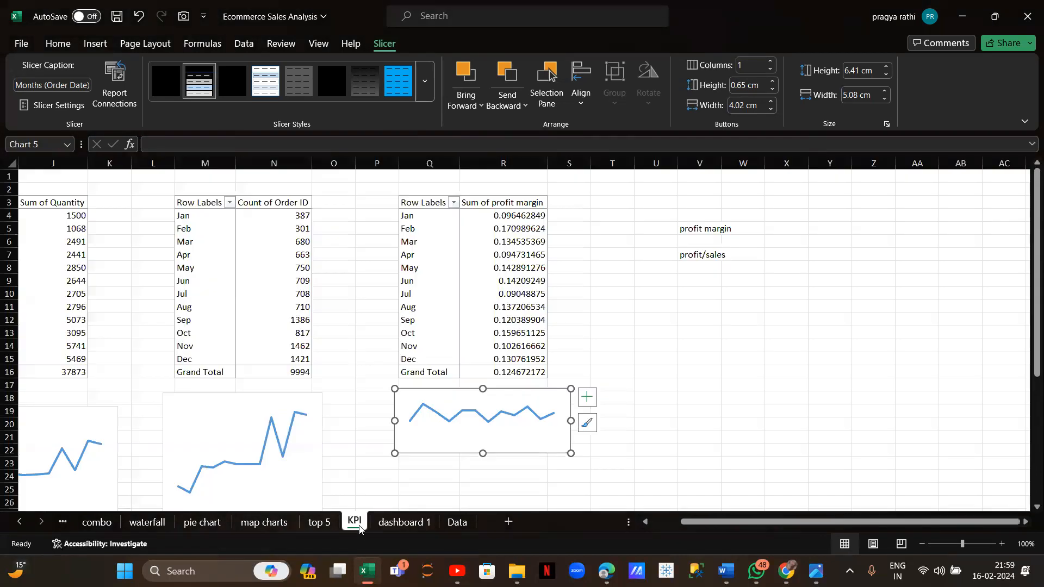
pyautogui.hscroll(-5, 199, 490)
pyautogui.scroll(-4, 199, 489)
pyautogui.hscroll(-2, 199, 490)
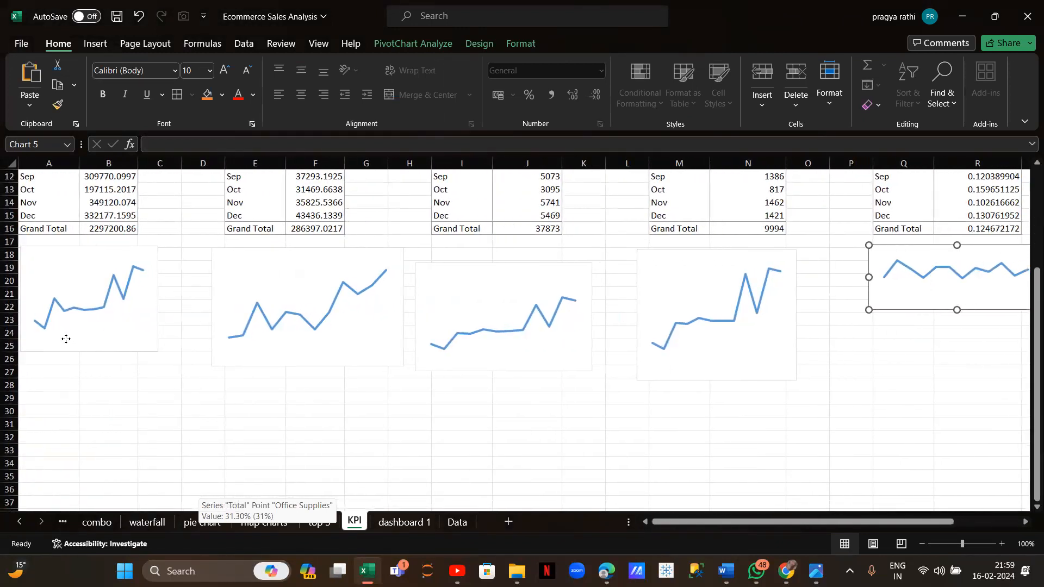
pyautogui.click(66, 340)
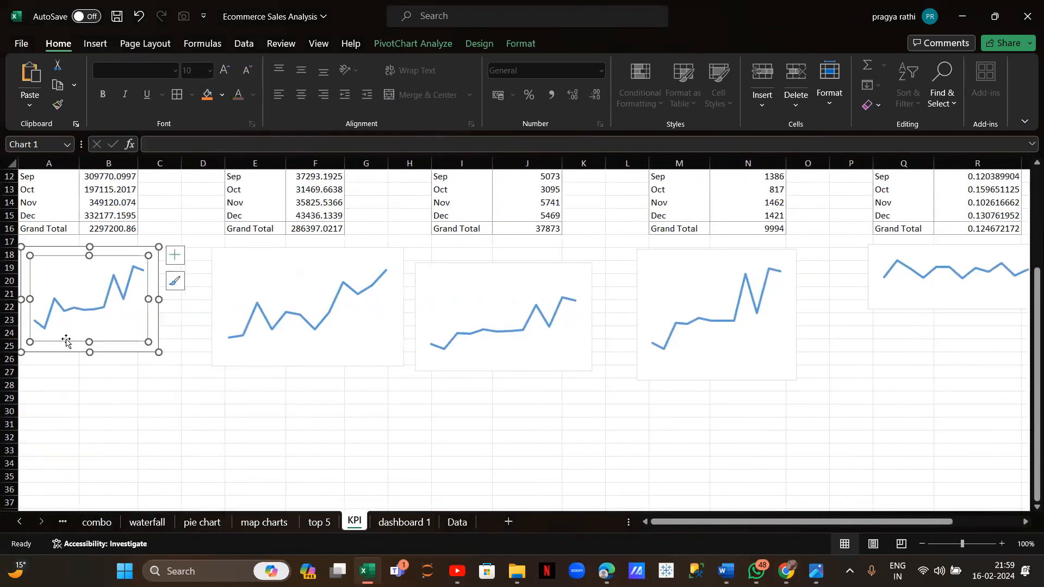
pyautogui.click(45, 253)
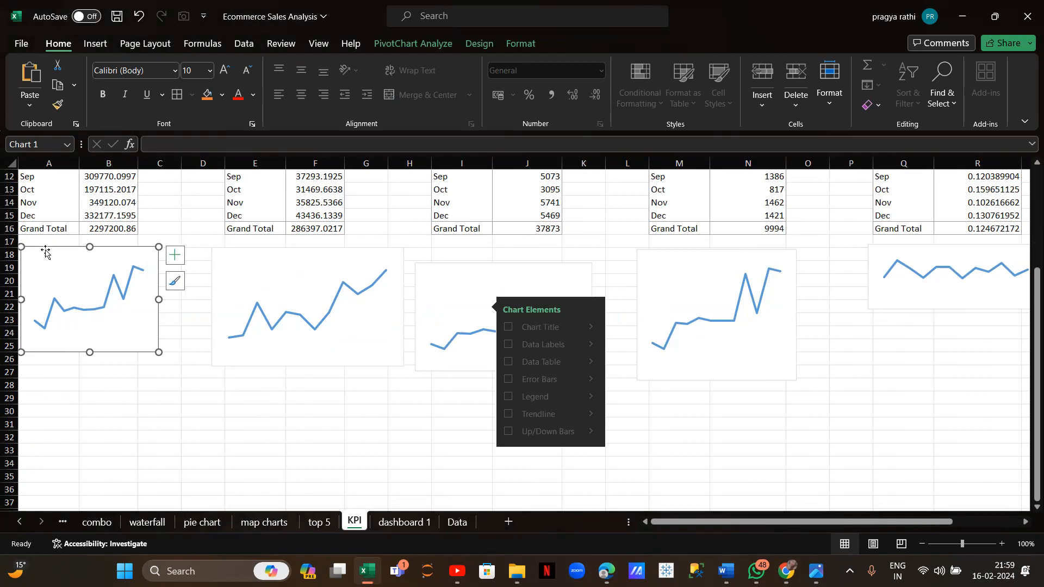
pyautogui.click(457, 522)
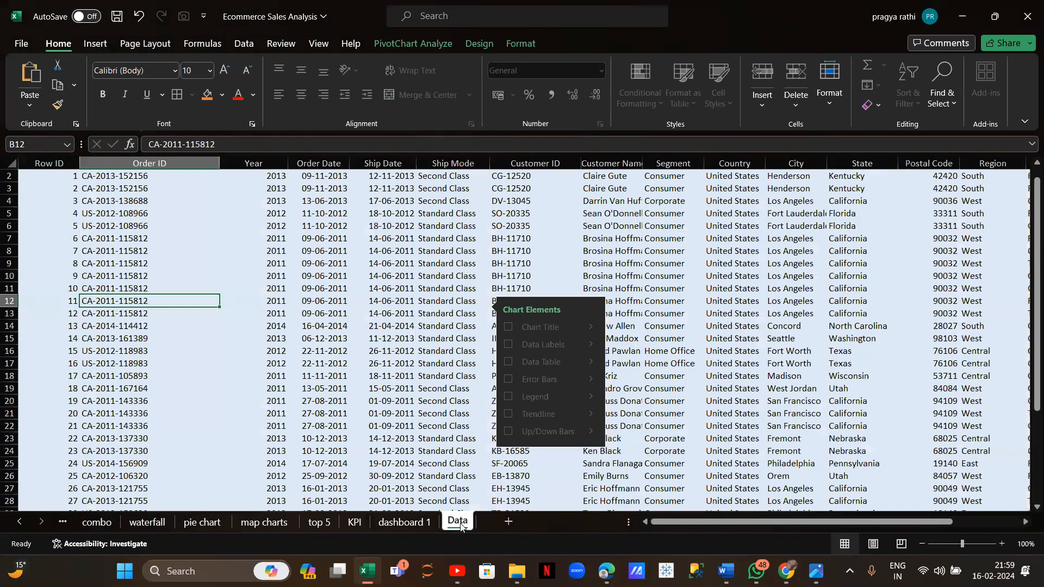
pyautogui.click(426, 519)
pyautogui.click(60, 269)
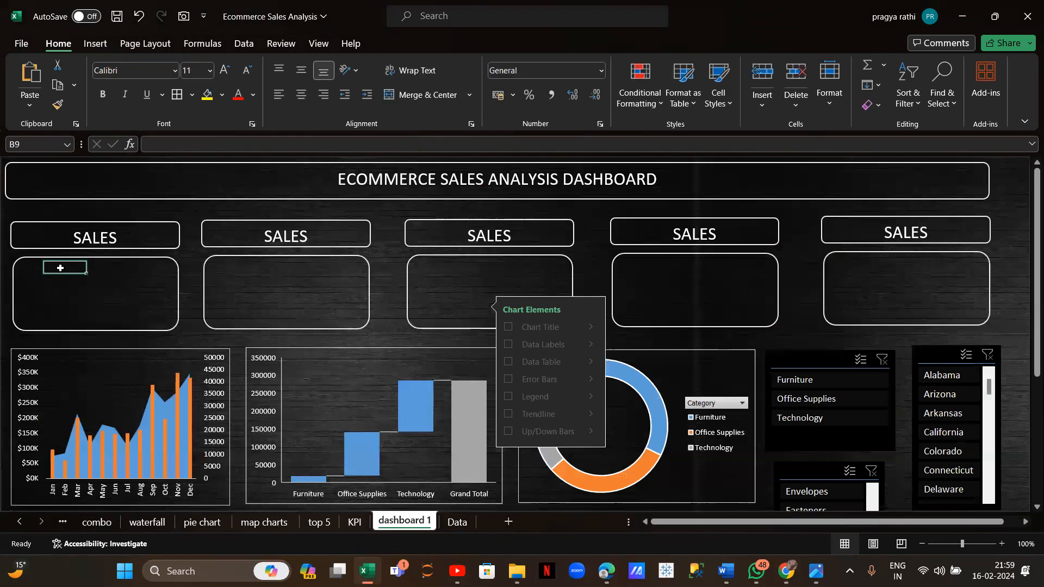
pyautogui.hotkey('ctrl', 'v')
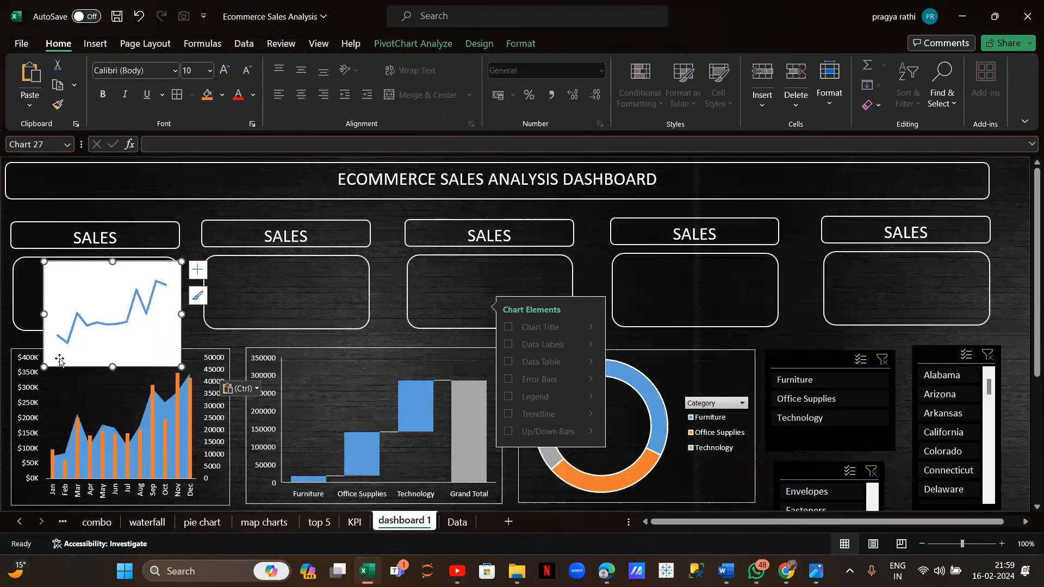
# Shrink the pasted sales line chart and position it inside the first SALES card
pyautogui.moveTo(44, 364); pyautogui.dragTo(78, 318)
pyautogui.click(85, 275)
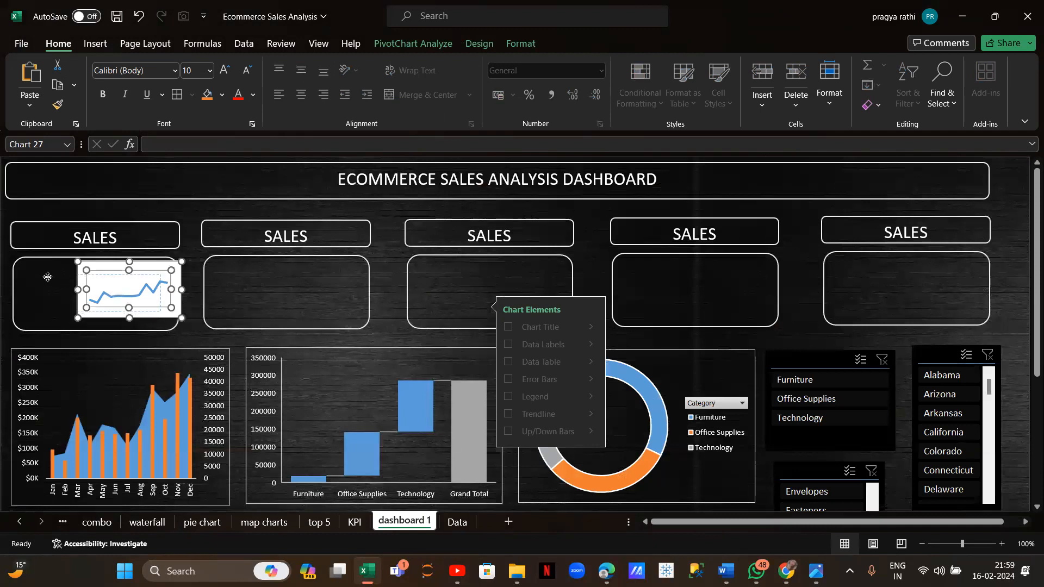
pyautogui.moveTo(80, 273)
pyautogui.mouseDown()
pyautogui.moveTo(97, 266)
pyautogui.moveTo(39, 270)
pyautogui.moveTo(59, 273)
pyautogui.mouseUp()
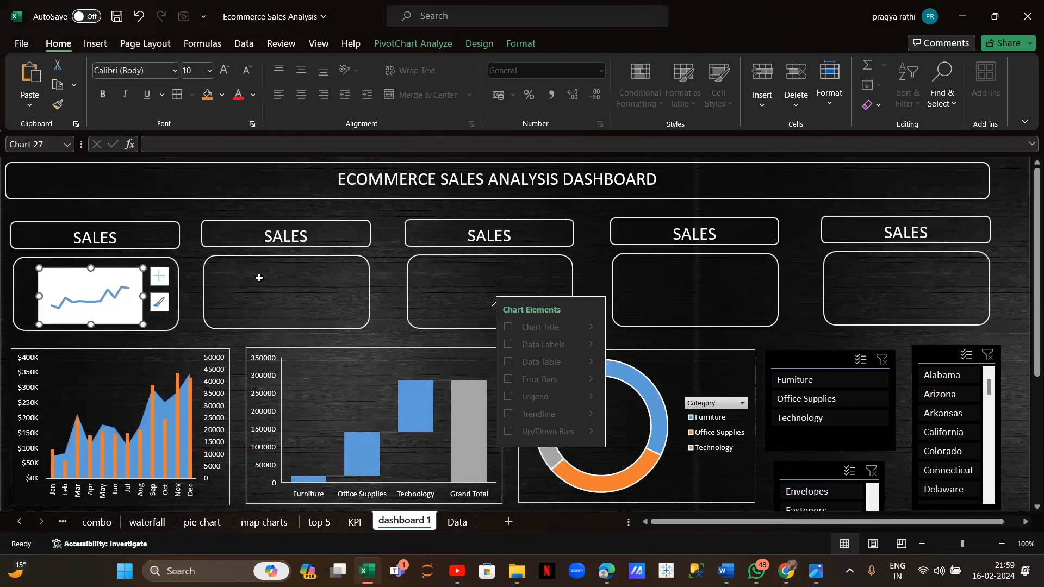
# Copy the second line chart from the KPI sheet to the second SALES card on dashboard 1
pyautogui.click(266, 283)
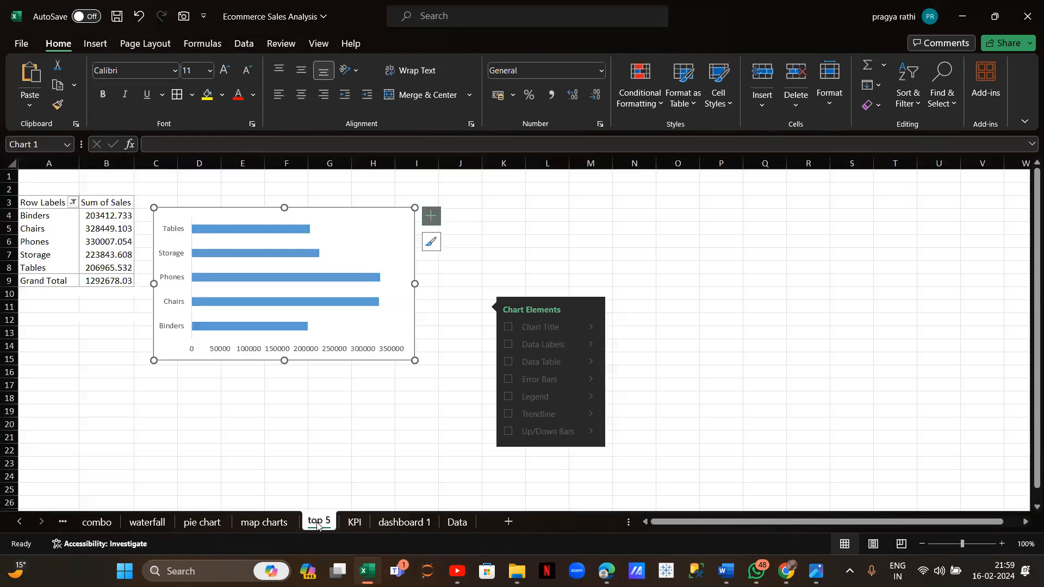
pyautogui.click(318, 522)
pyautogui.click(354, 522)
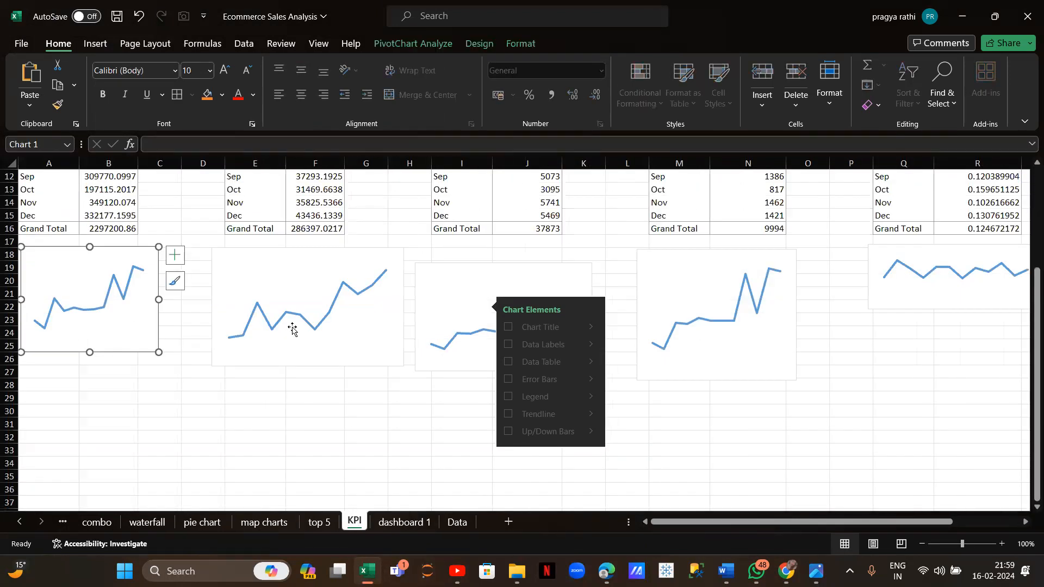
pyautogui.click(260, 258)
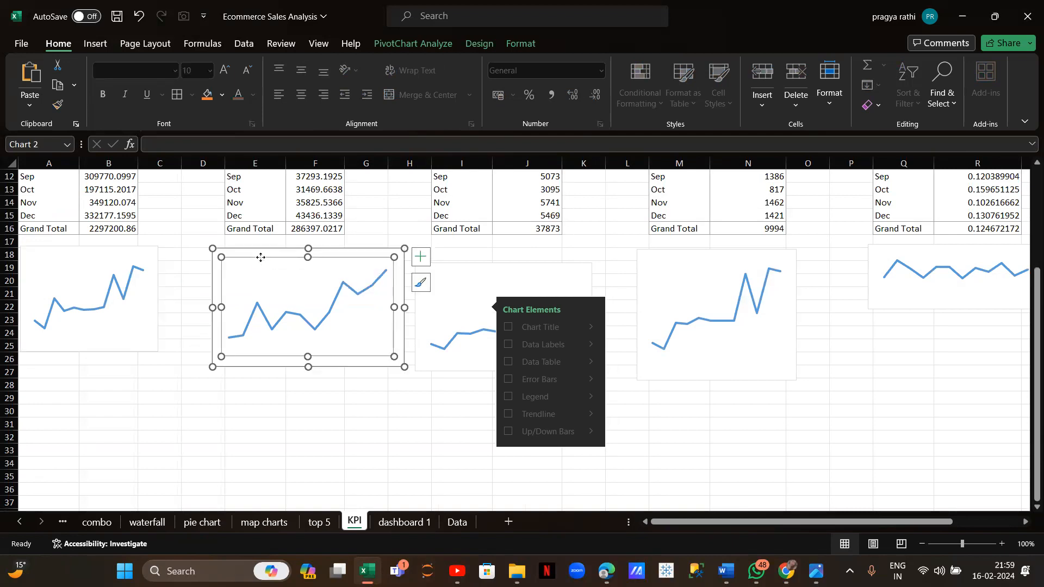
pyautogui.click(402, 522)
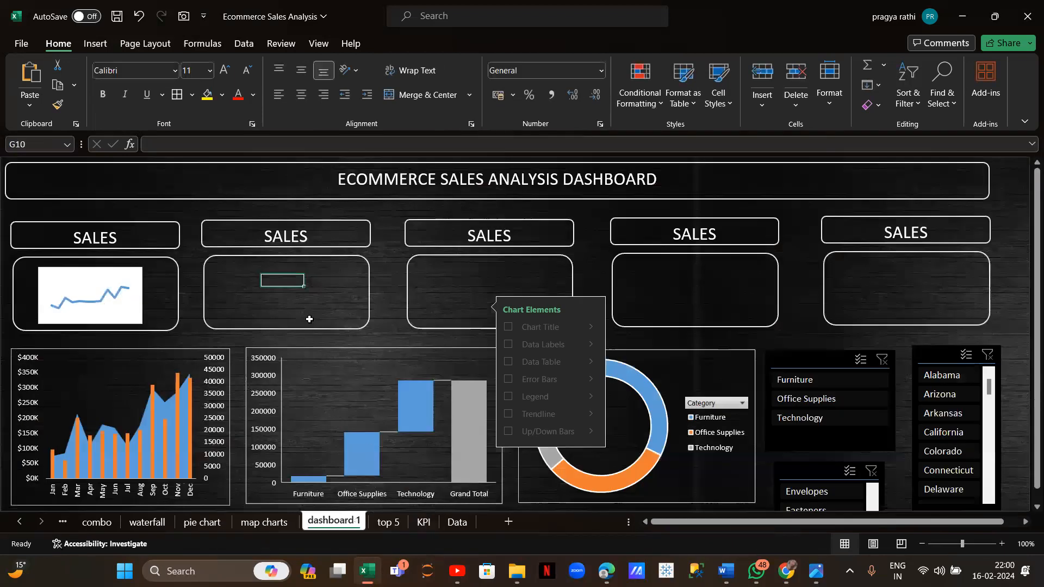
pyautogui.hotkey('ctrl', 'v')
# Reduce the second line chart until it is narrower than the second SALES card
pyautogui.moveTo(261, 274); pyautogui.dragTo(315, 298)
pyautogui.click(356, 323)
pyautogui.moveTo(406, 348); pyautogui.dragTo(353, 356)
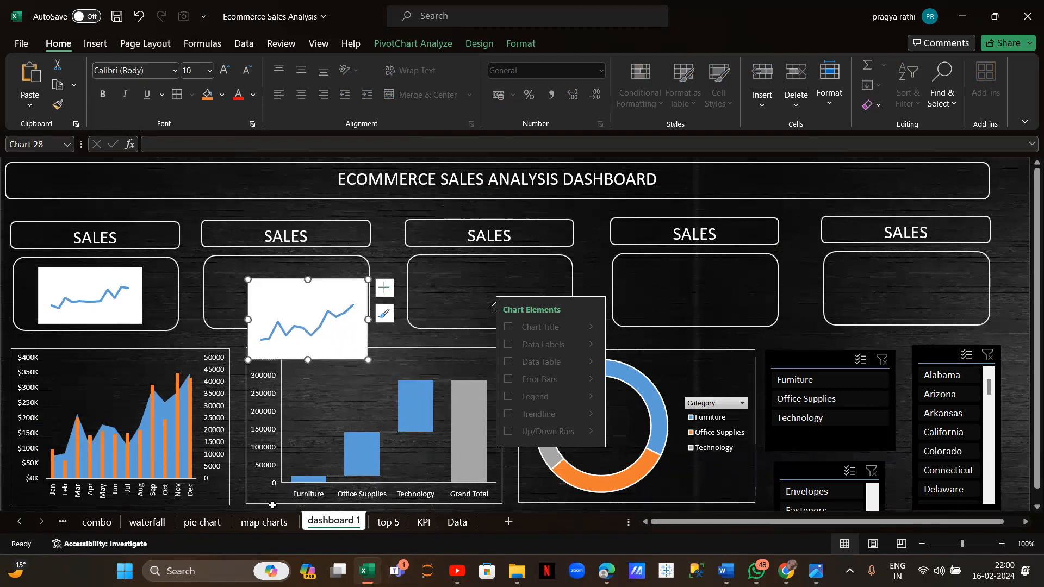
# Copy the quantity line chart from the KPI sheet to the third SALES card on dashboard 1
pyautogui.click(422, 521)
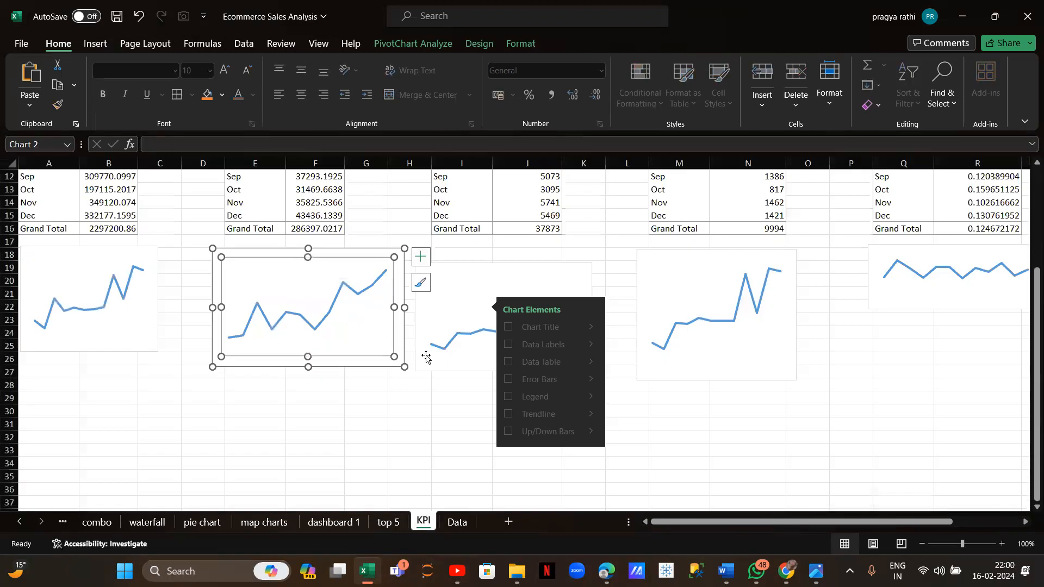
pyautogui.click(444, 277)
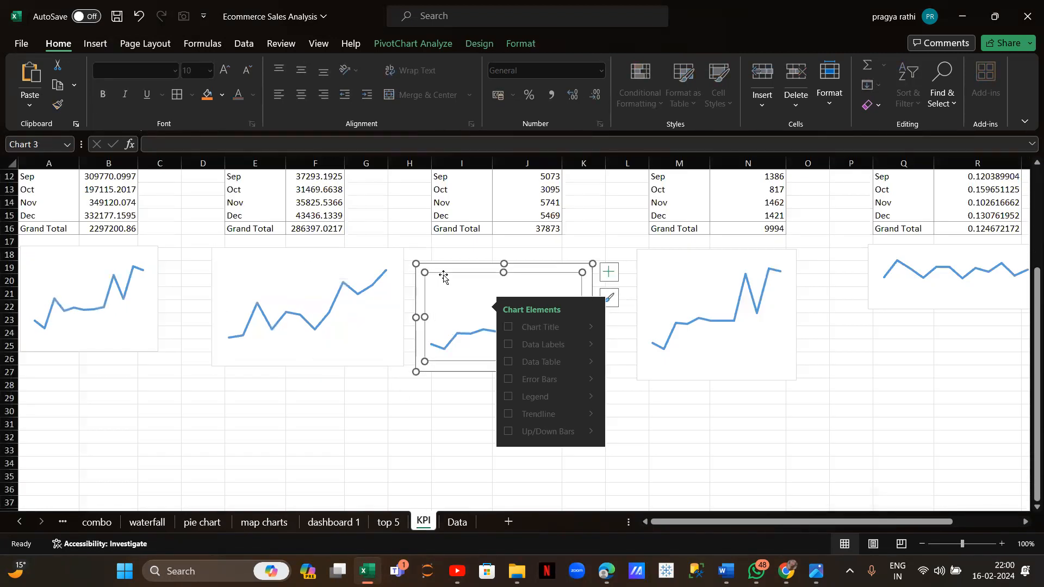
pyautogui.click(265, 524)
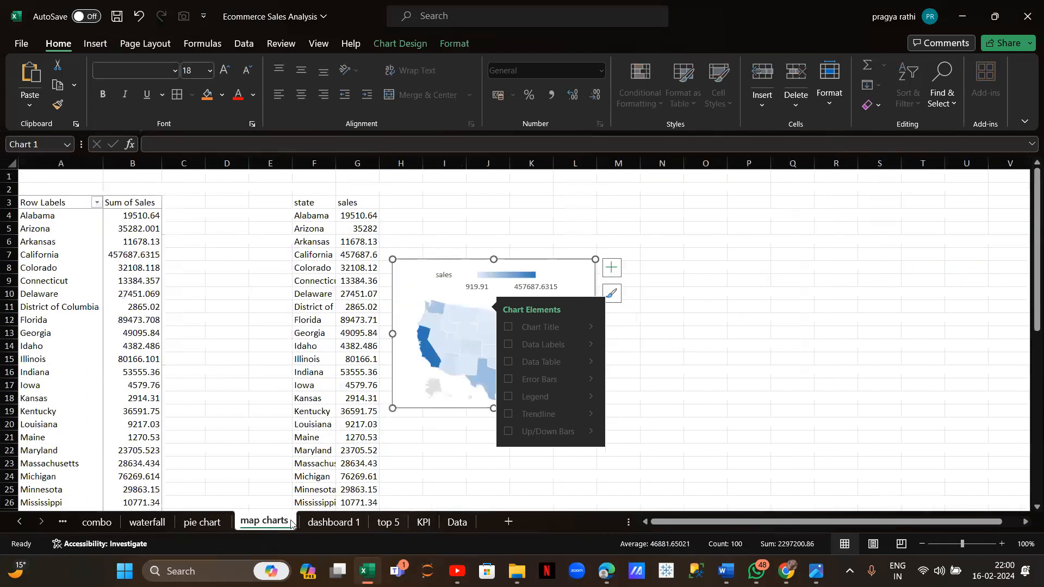
pyautogui.click(319, 518)
pyautogui.click(432, 285)
pyautogui.hotkey('ctrl', 'v')
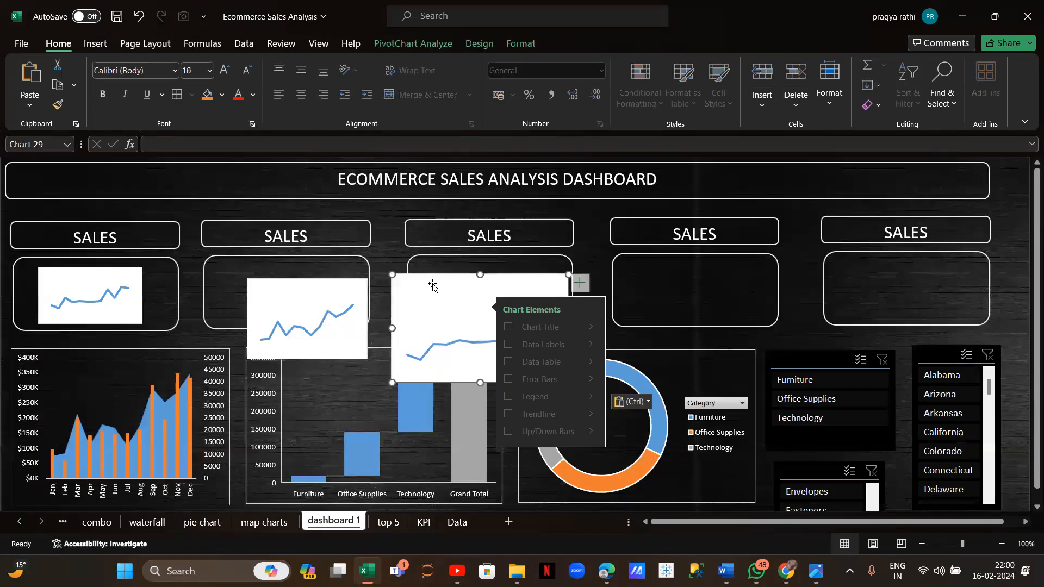
# Copy the Order ID count line chart from the KPI sheet to the fourth SALES card on dashboard 1
pyautogui.click(427, 523)
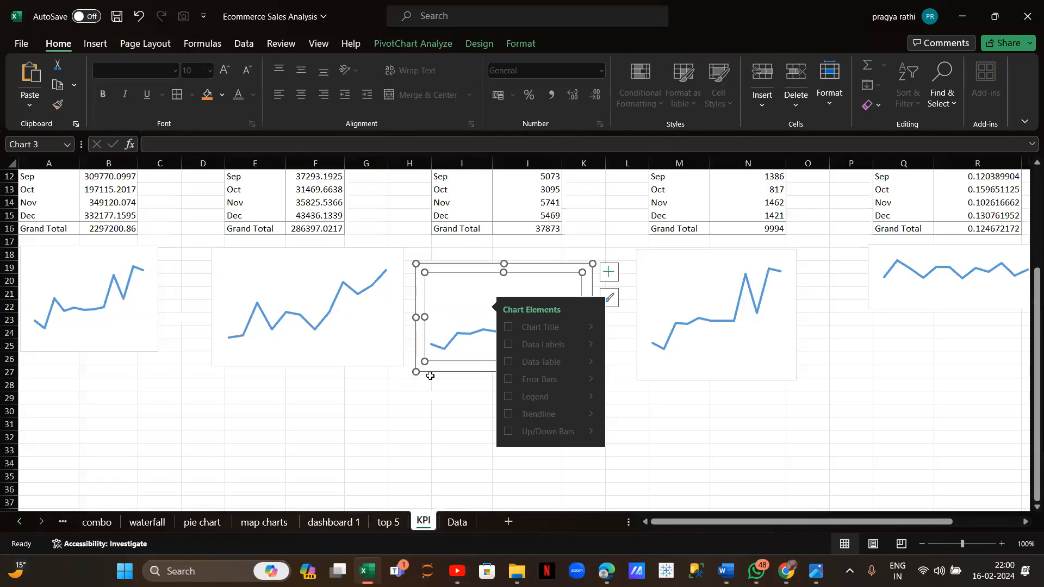
pyautogui.click(376, 354)
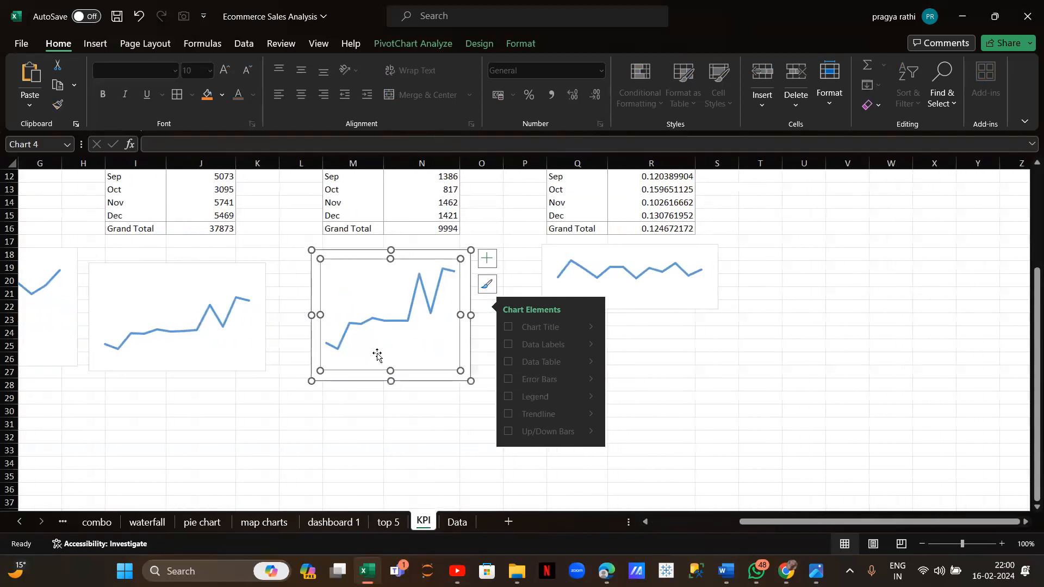
pyautogui.click(335, 524)
pyautogui.click(673, 270)
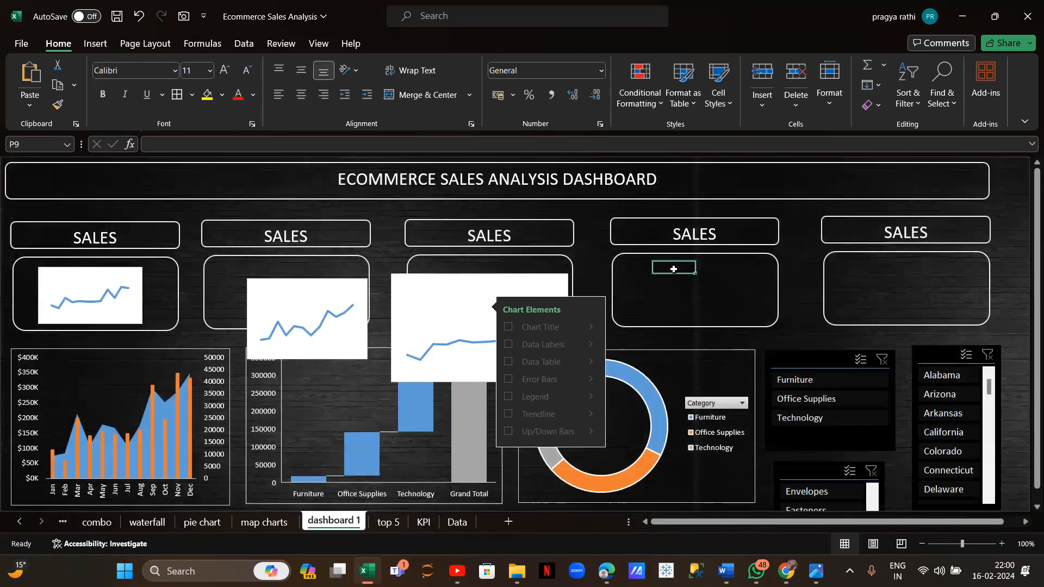
pyautogui.hotkey('ctrl', 'v')
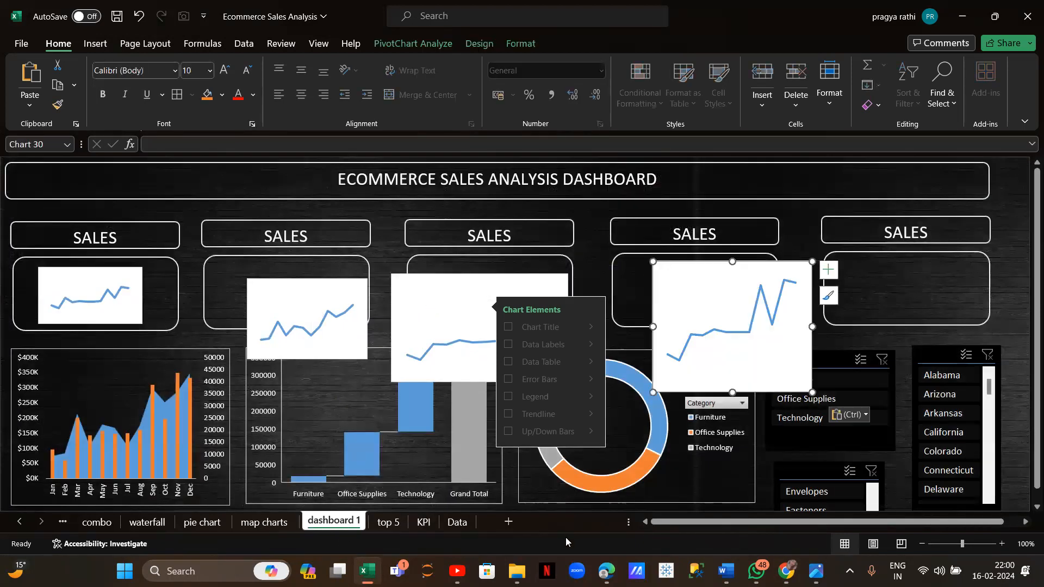
# Copy the profit margin line chart from the KPI sheet to the fifth SALES card on dashboard 1
pyautogui.click(456, 523)
pyautogui.click(424, 522)
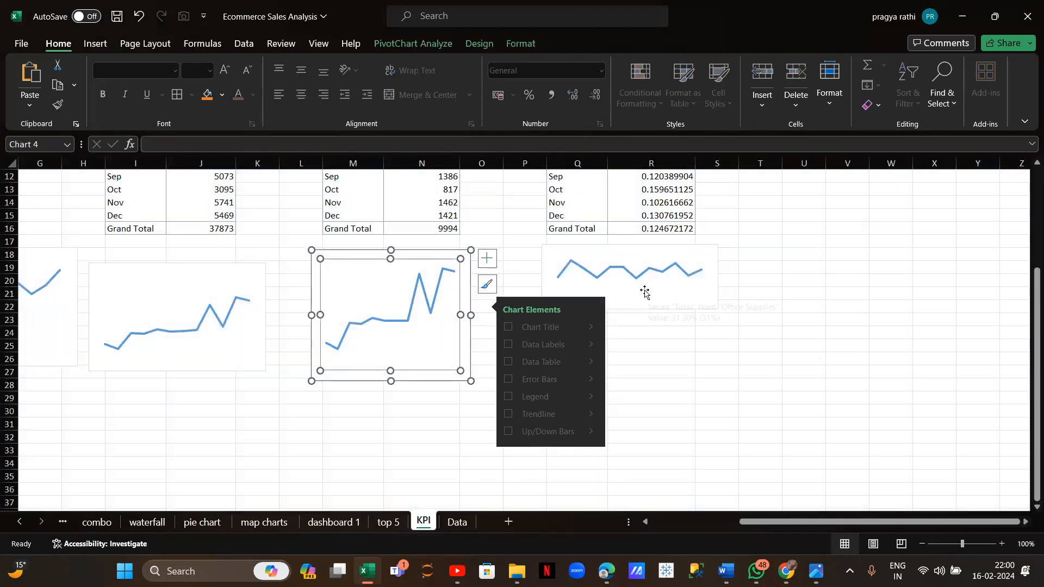
pyautogui.click(645, 292)
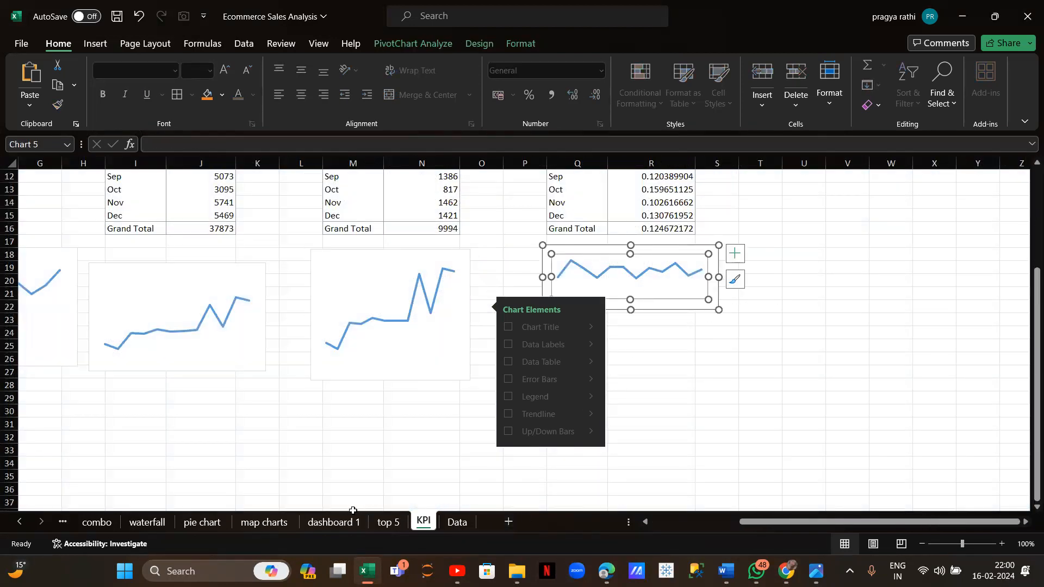
pyautogui.click(335, 523)
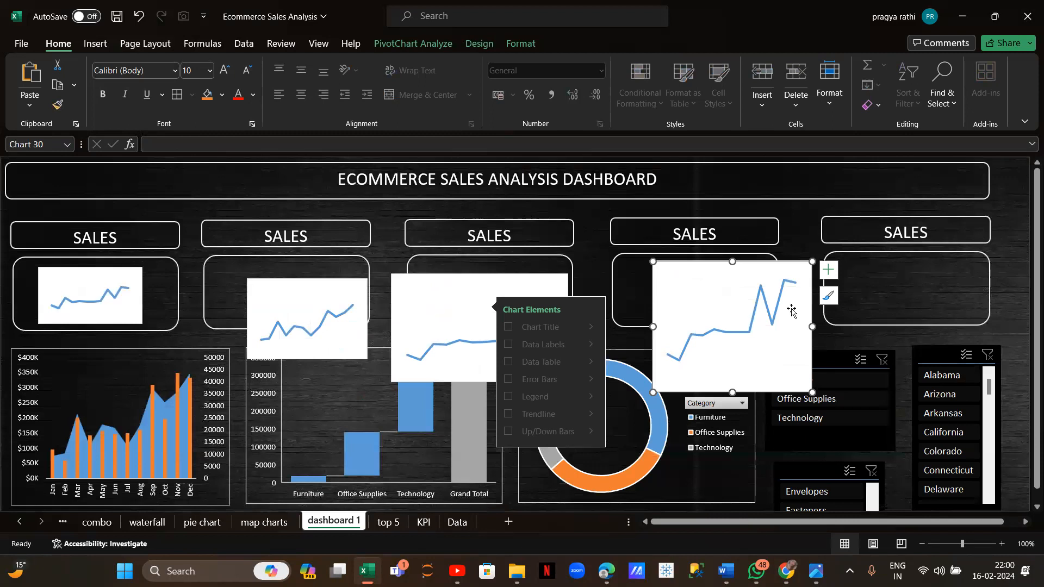
pyautogui.click(914, 20)
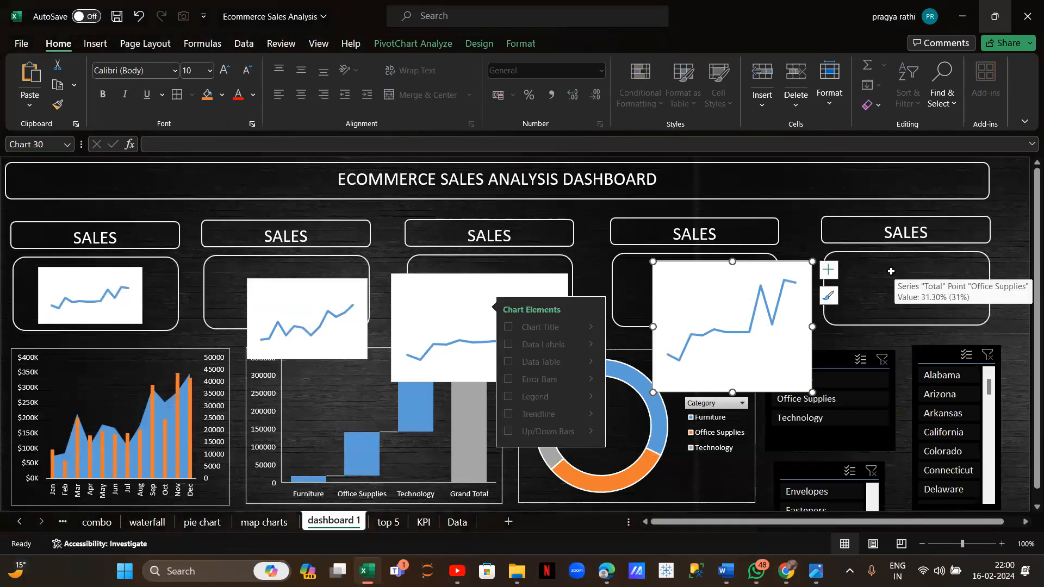
pyautogui.click(861, 272)
pyautogui.hotkey('ctrl', 'v')
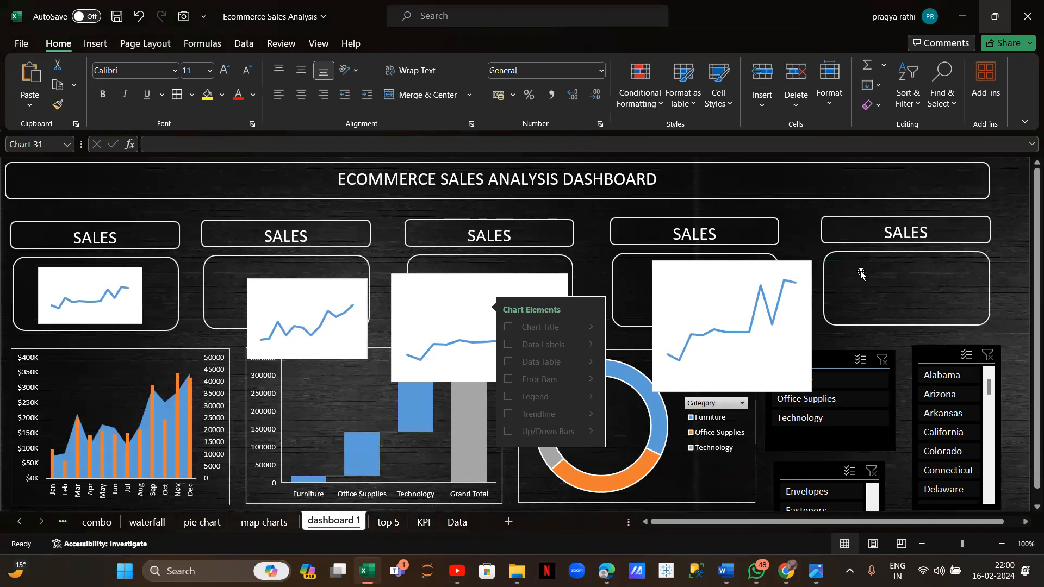
# Resize the second line chart to fit within the second SALES card and center it there
pyautogui.click(448, 298)
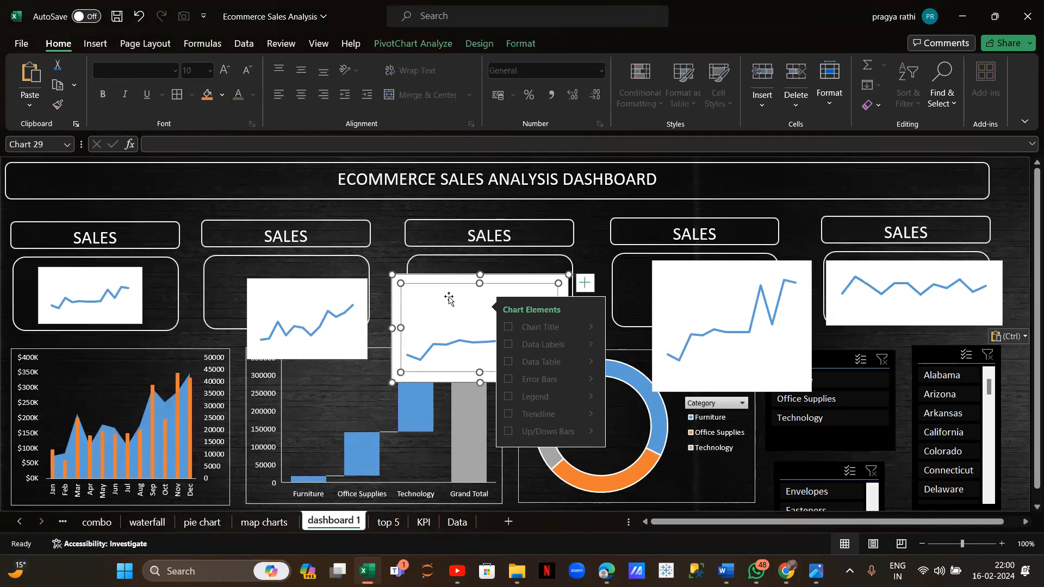
pyautogui.click(259, 290)
pyautogui.moveTo(246, 279)
pyautogui.mouseDown()
pyautogui.moveTo(293, 311)
pyautogui.moveTo(251, 295)
pyautogui.moveTo(237, 270)
pyautogui.mouseUp()
pyautogui.moveTo(279, 325); pyautogui.dragTo(280, 319)
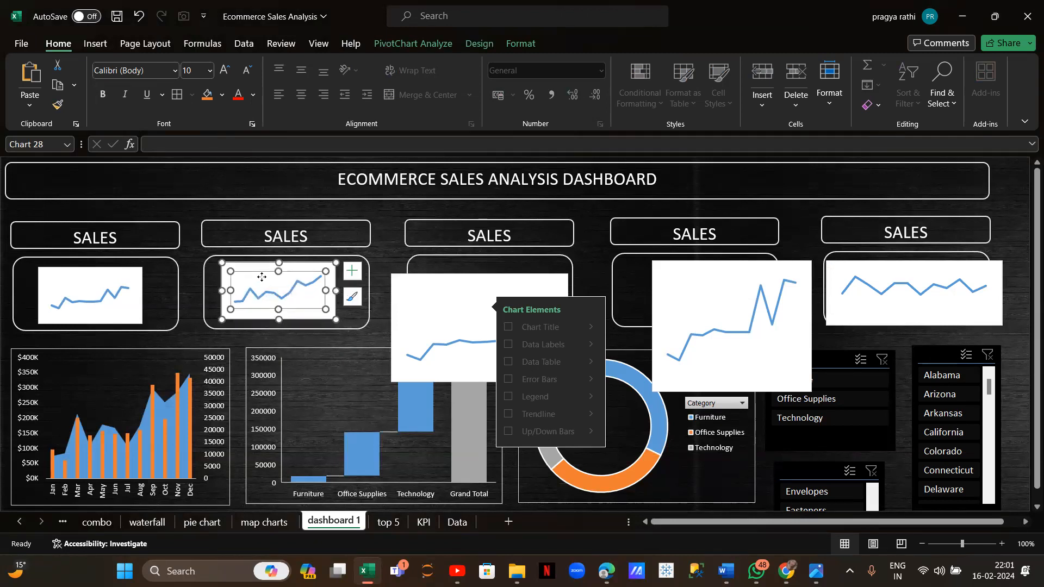
pyautogui.click(262, 279)
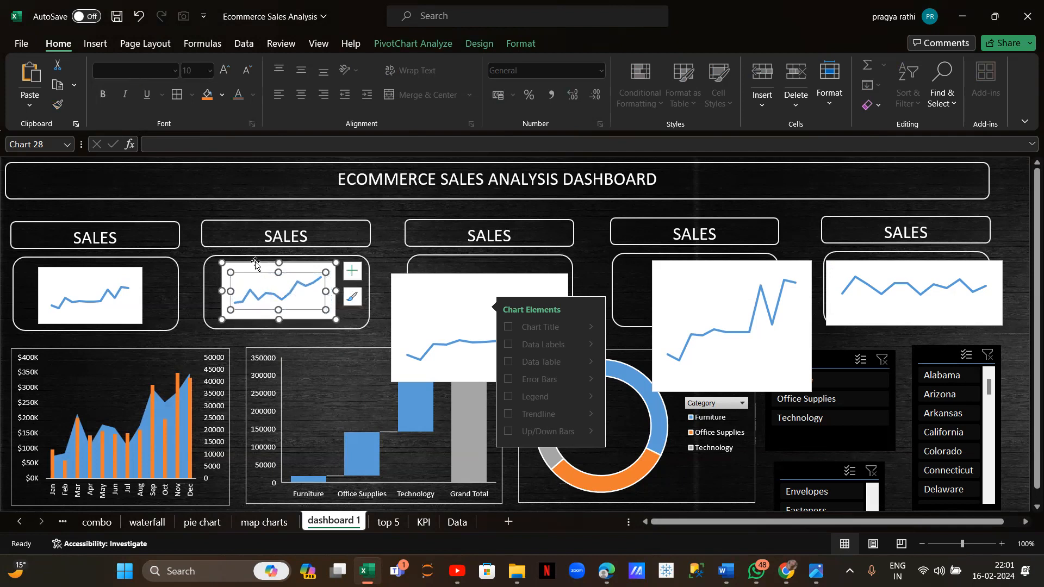
pyautogui.moveTo(258, 266); pyautogui.dragTo(267, 268)
# Resize the third line chart to fit within the third SALES card and center it there
pyautogui.click(430, 317)
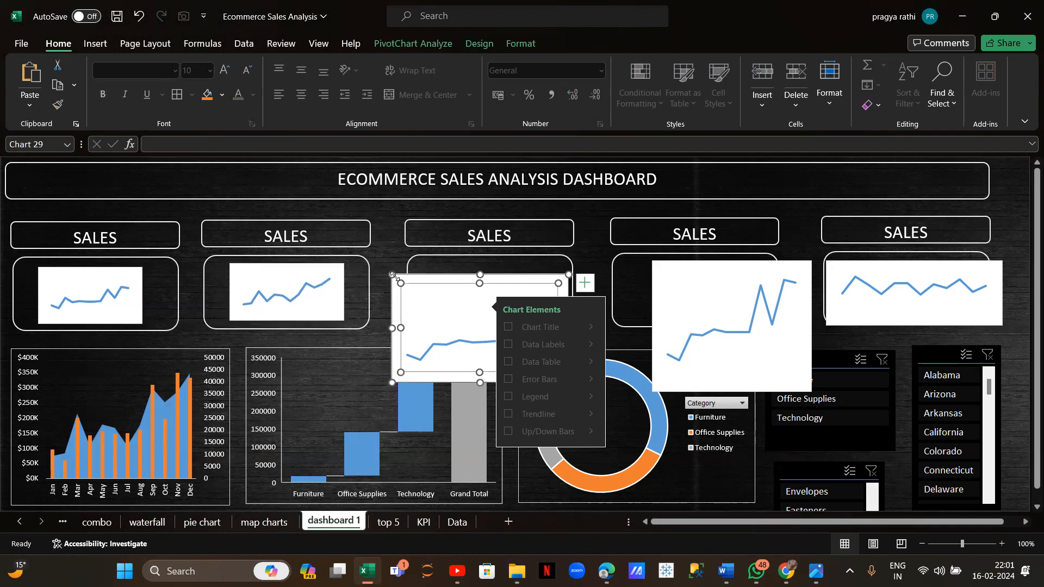
pyautogui.moveTo(392, 274); pyautogui.dragTo(437, 305)
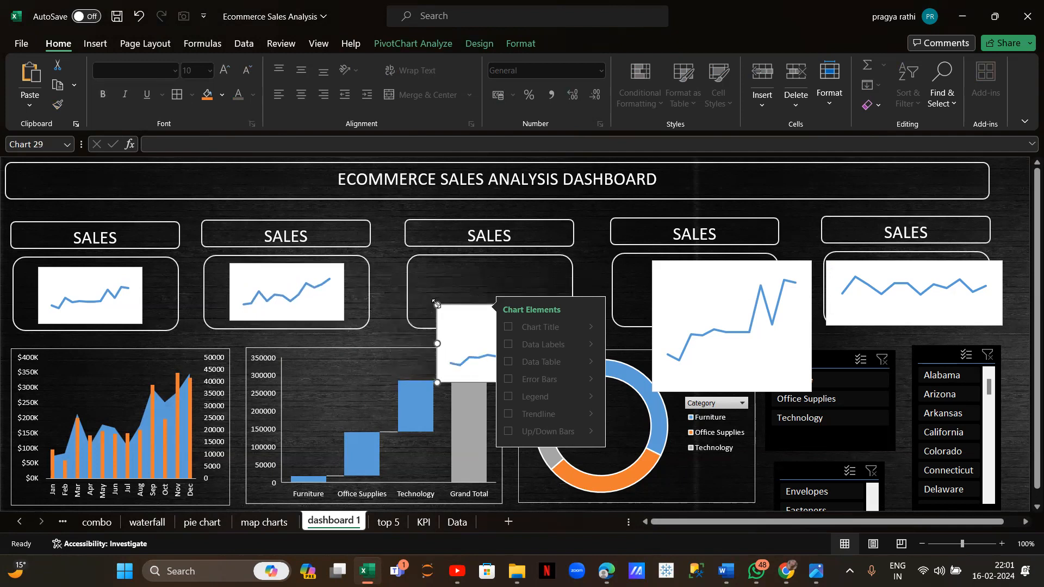
pyautogui.click(388, 331)
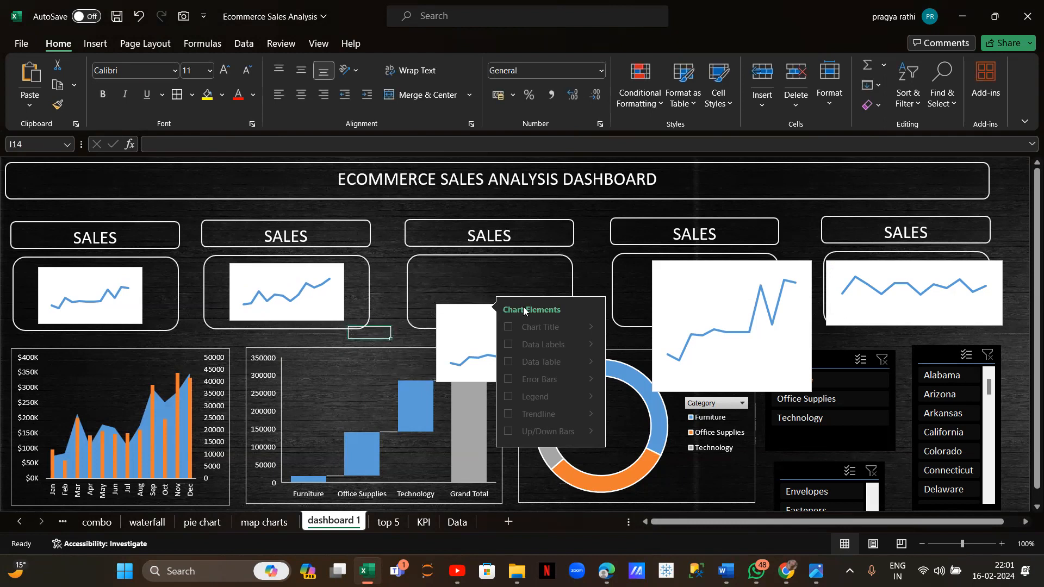
pyautogui.click(599, 259)
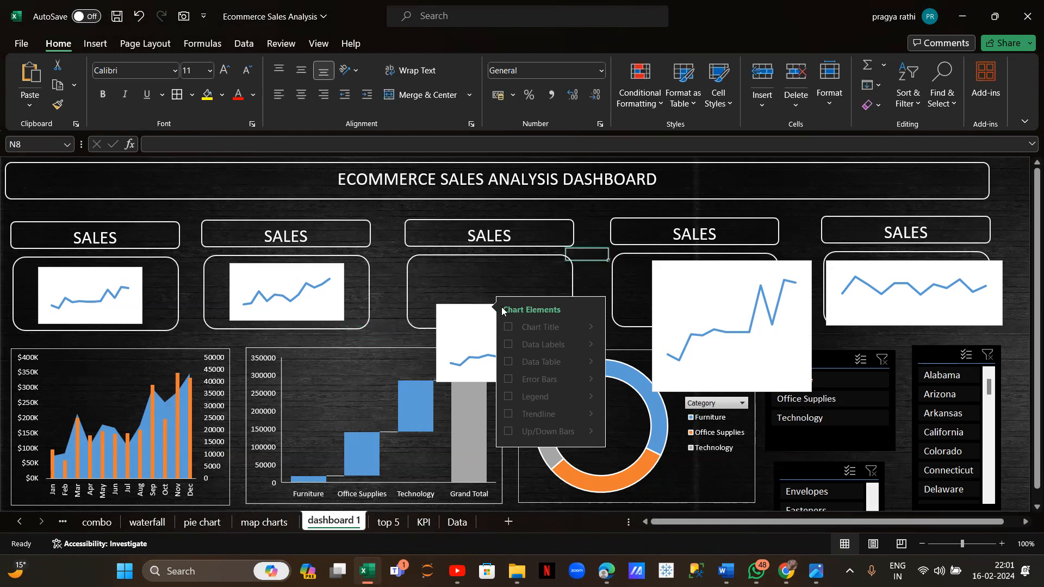
pyautogui.click(471, 321)
pyautogui.moveTo(462, 294); pyautogui.dragTo(445, 316)
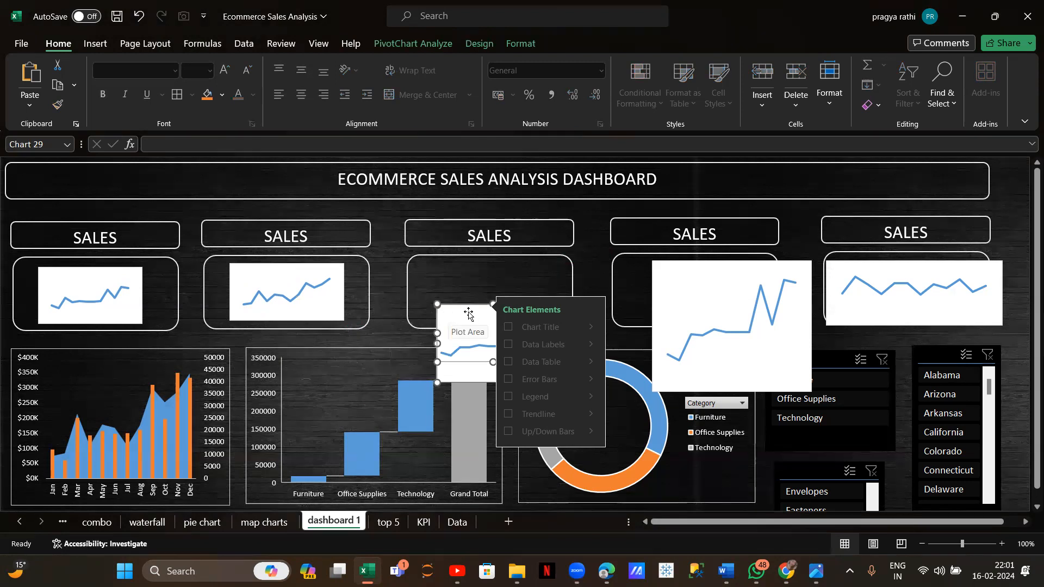
pyautogui.hotkey('ctrl', 'z')
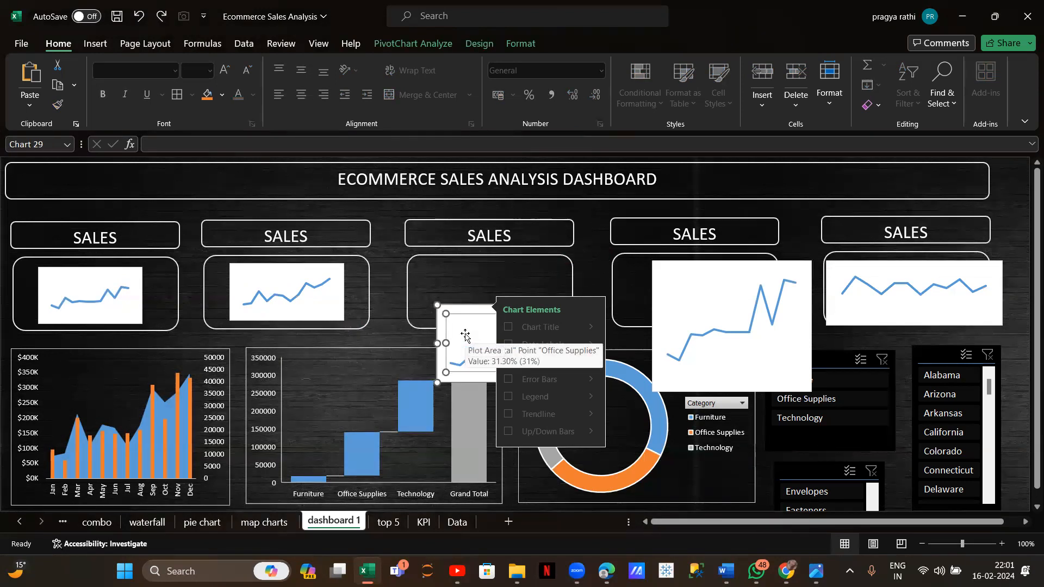
pyautogui.moveTo(442, 326)
pyautogui.mouseDown()
pyautogui.moveTo(432, 324)
pyautogui.moveTo(428, 274)
pyautogui.mouseUp()
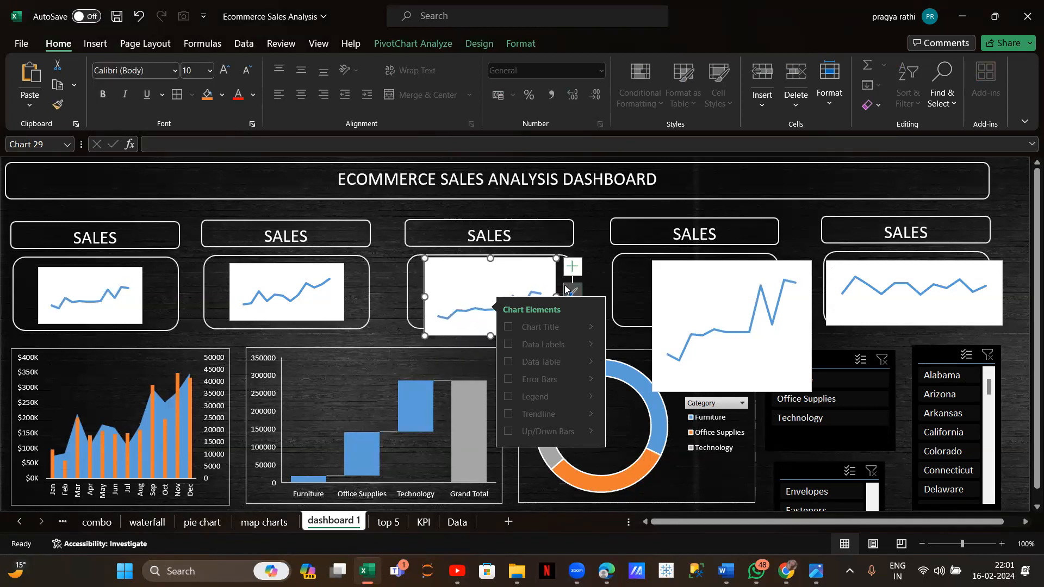
pyautogui.click(571, 270)
pyautogui.click(571, 269)
pyautogui.moveTo(425, 259)
pyautogui.mouseDown()
pyautogui.moveTo(448, 278)
pyautogui.moveTo(441, 271)
pyautogui.mouseUp()
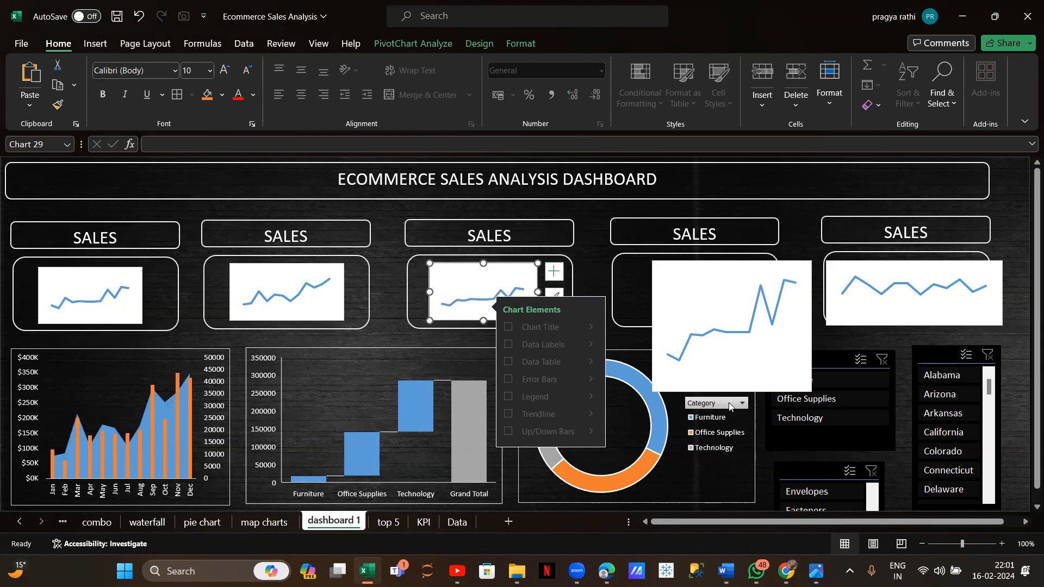
# Shrink the fourth line chart and position it inside the fourth SALES card
pyautogui.click(642, 325)
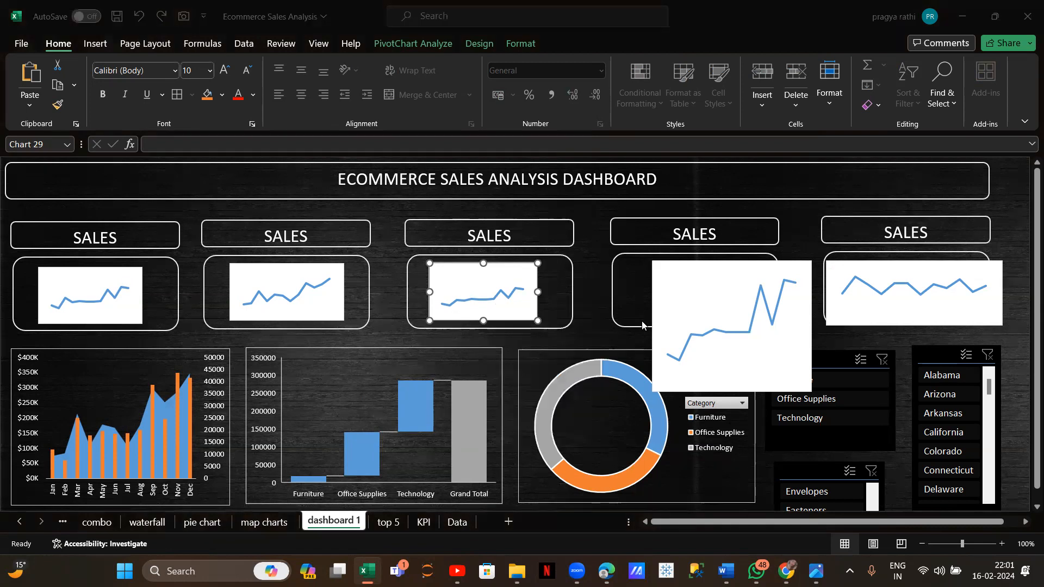
pyautogui.click(681, 276)
pyautogui.doubleClick(670, 280)
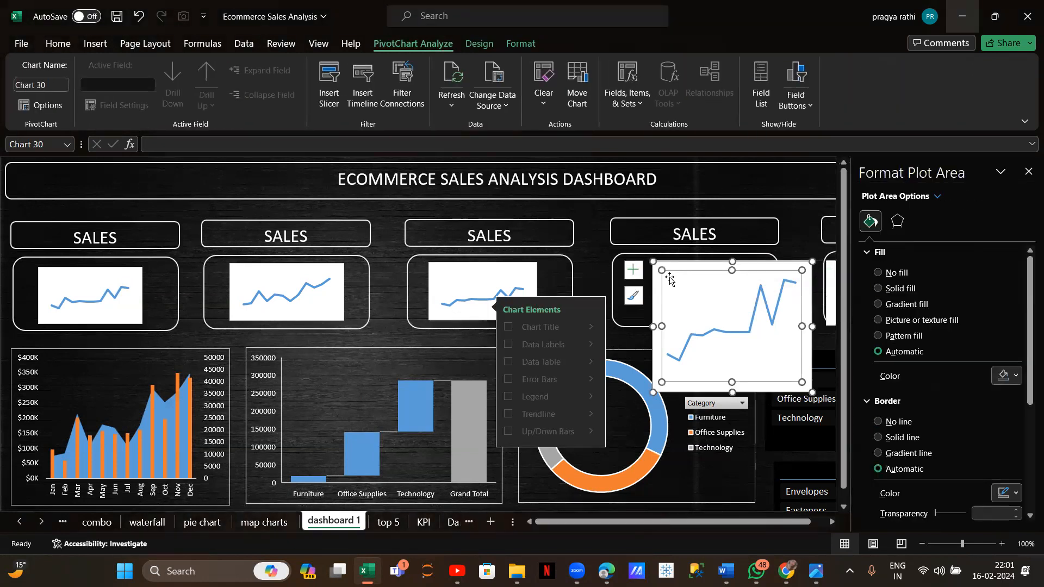
pyautogui.moveTo(654, 260); pyautogui.dragTo(706, 289)
pyautogui.moveTo(758, 390); pyautogui.dragTo(755, 361)
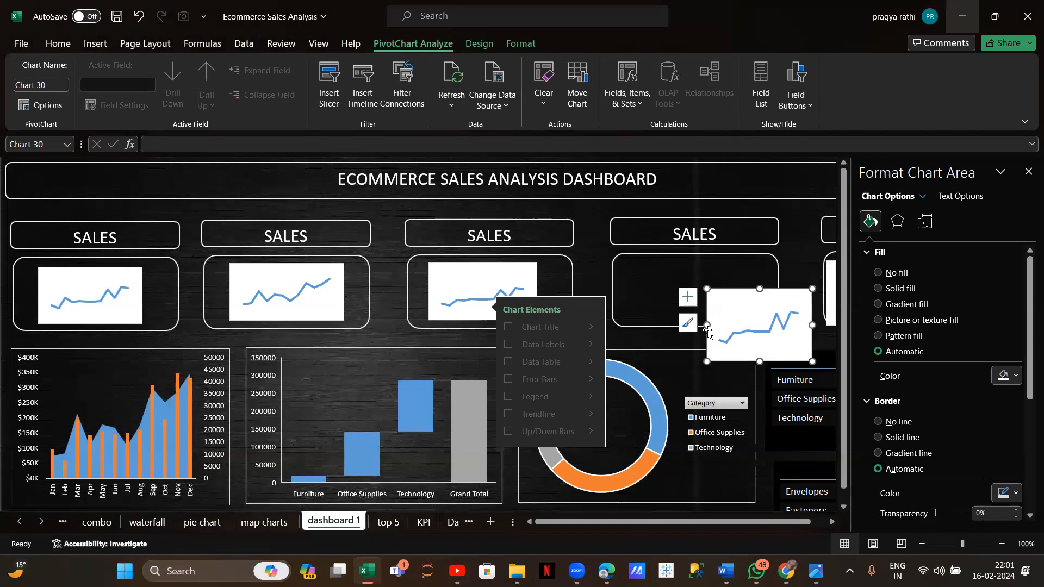
pyautogui.moveTo(707, 325)
pyautogui.mouseDown()
pyautogui.moveTo(721, 324)
pyautogui.moveTo(680, 321)
pyautogui.moveTo(700, 321)
pyautogui.mouseUp()
pyautogui.moveTo(756, 362); pyautogui.dragTo(756, 349)
pyautogui.click(734, 303)
pyautogui.moveTo(686, 294); pyautogui.dragTo(663, 279)
pyautogui.moveTo(730, 296); pyautogui.dragTo(687, 270)
pyautogui.click(686, 271)
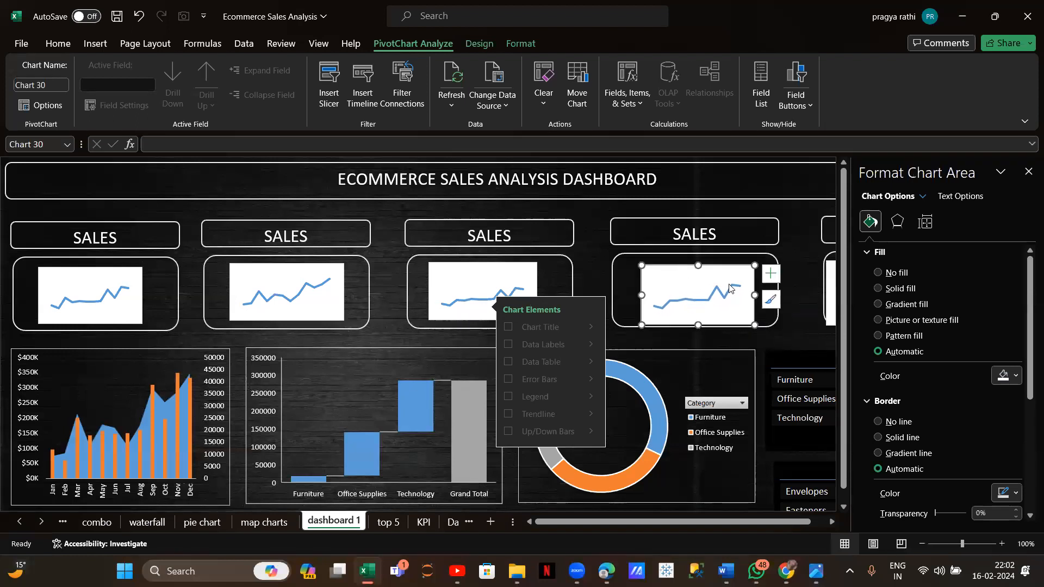
# Resize the fifth line chart and place it inside the fifth SALES card
pyautogui.hscroll(3, 611, 270)
pyautogui.click(761, 270)
pyautogui.hscroll(6, 760, 270)
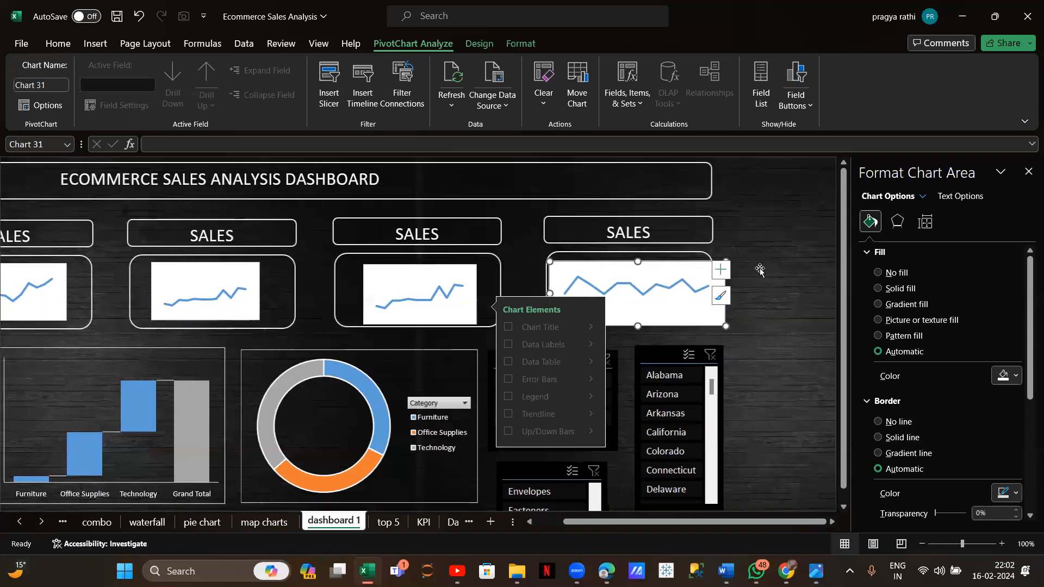
pyautogui.moveTo(740, 326); pyautogui.dragTo(707, 303)
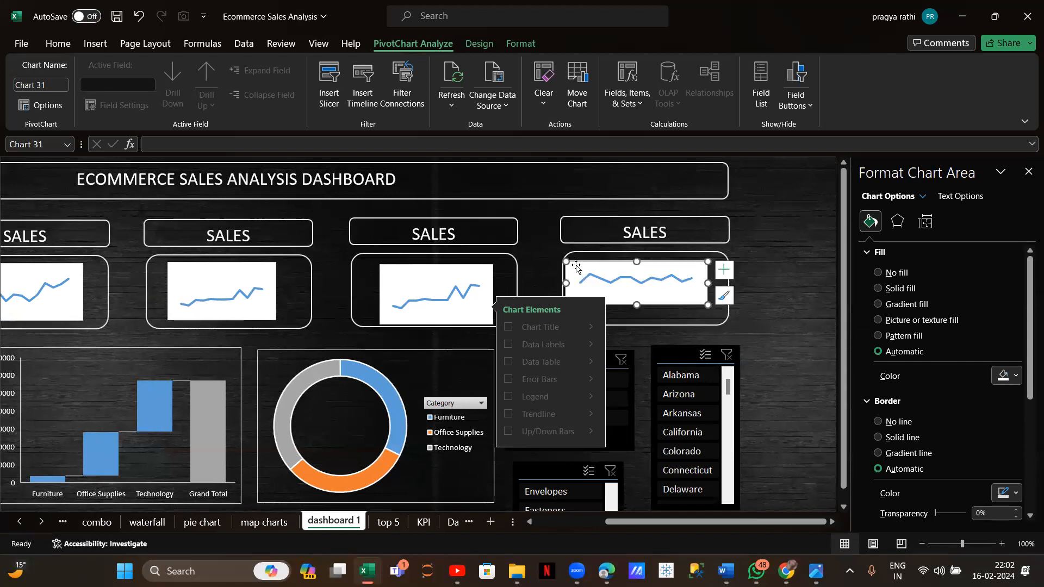
pyautogui.moveTo(577, 267)
pyautogui.mouseDown()
pyautogui.moveTo(598, 271)
pyautogui.moveTo(583, 267)
pyautogui.mouseUp()
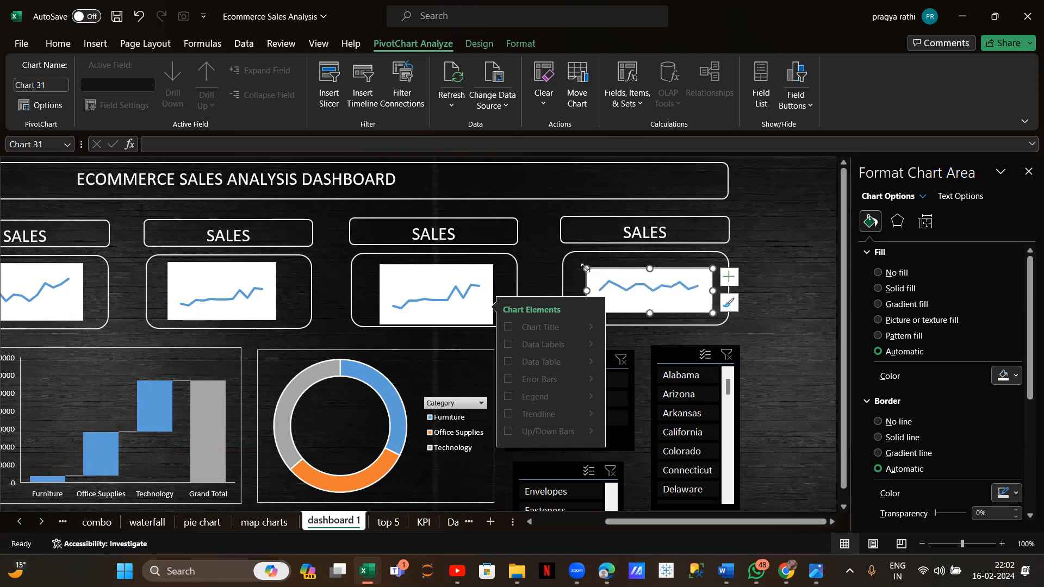
pyautogui.moveTo(649, 266); pyautogui.dragTo(649, 260)
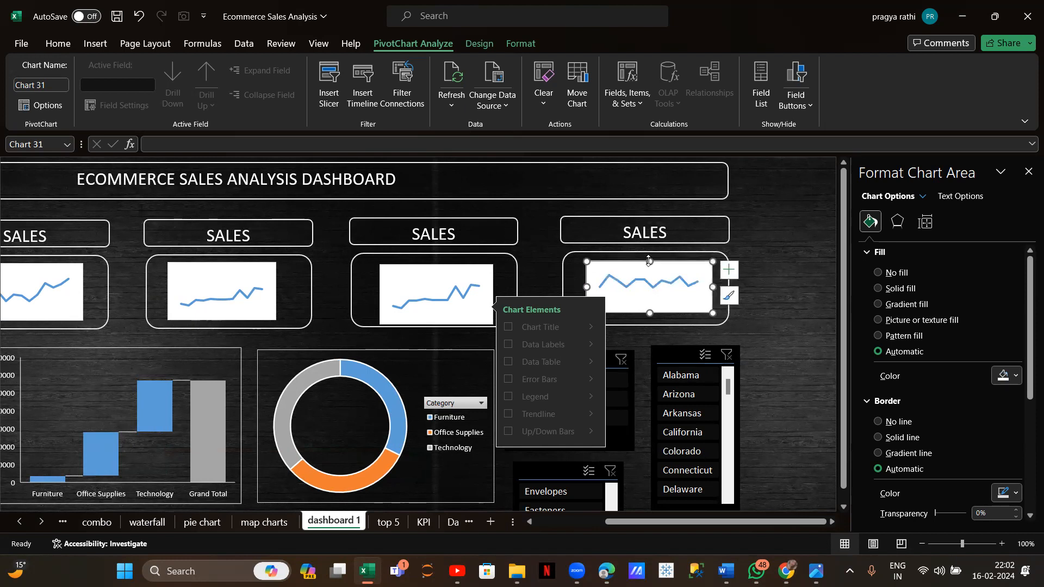
# Set the chart area fill of the line charts in the fifth and fourth SALES cards to No fill
pyautogui.click(879, 274)
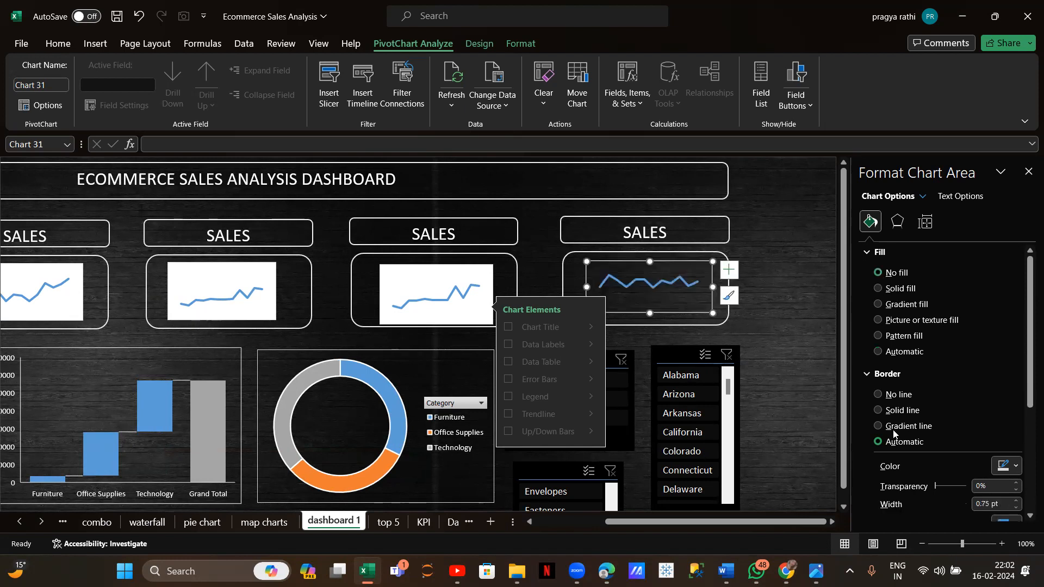
pyautogui.click(421, 273)
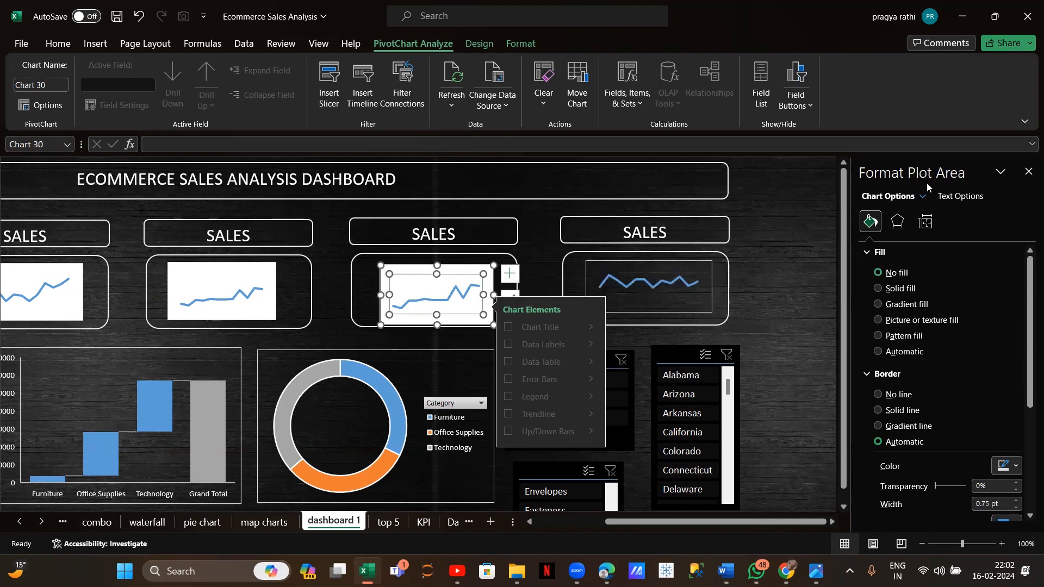
pyautogui.click(879, 274)
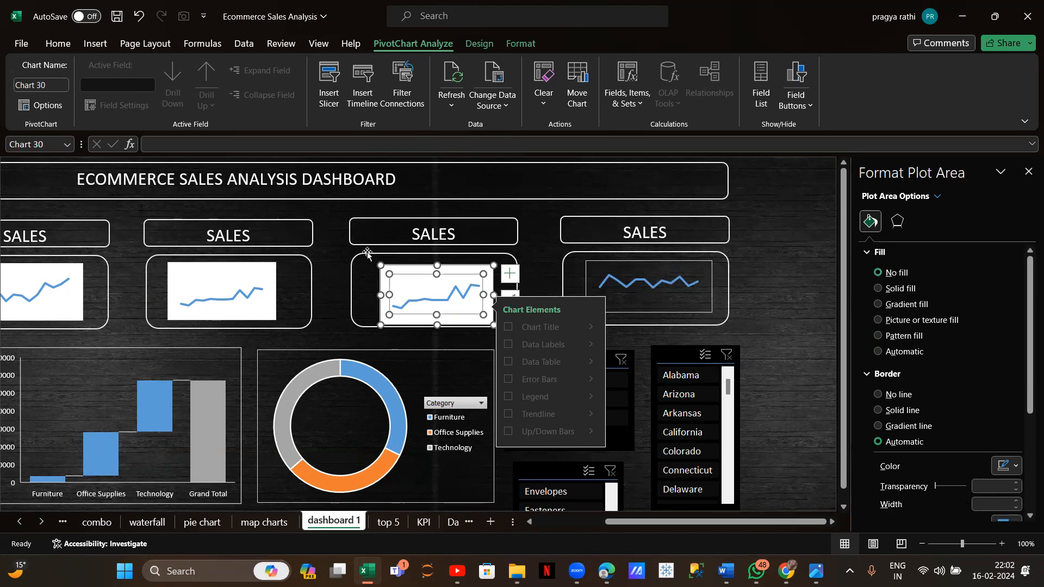
pyautogui.click(385, 269)
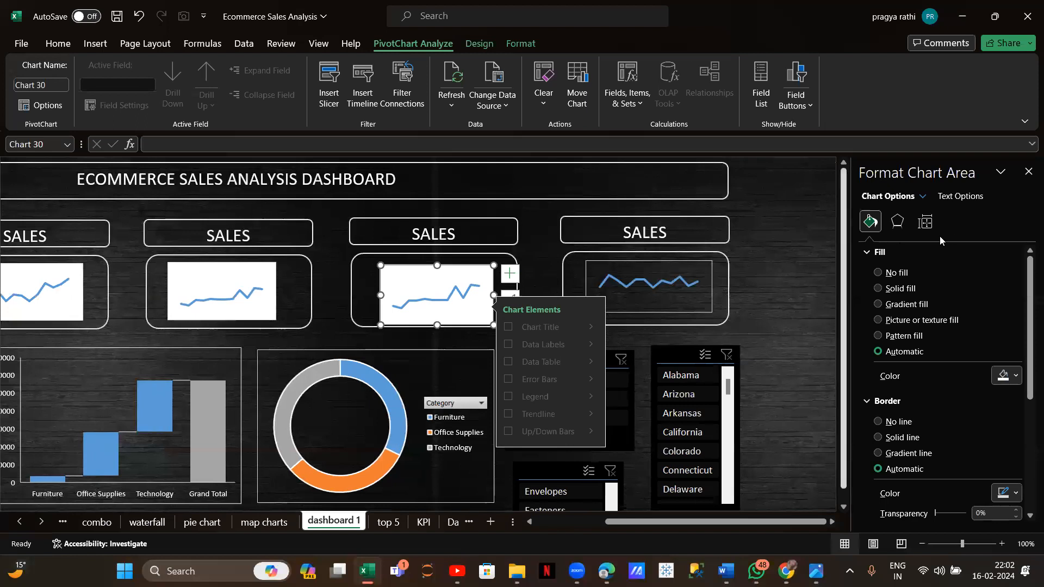
pyautogui.click(878, 273)
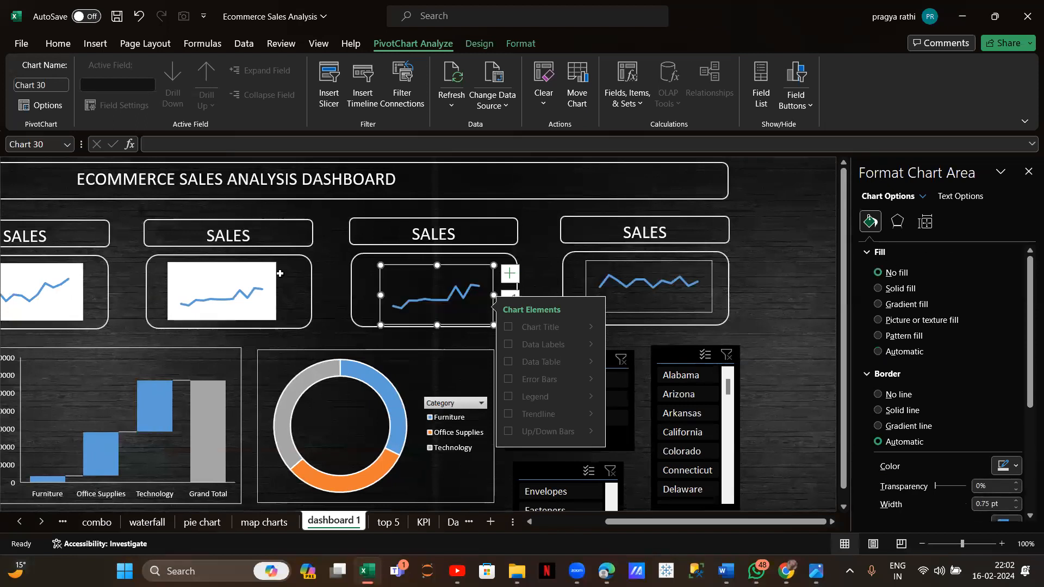
# Set the chart area fill of the line charts in the third, second and first SALES cards to No fill
pyautogui.click(220, 282)
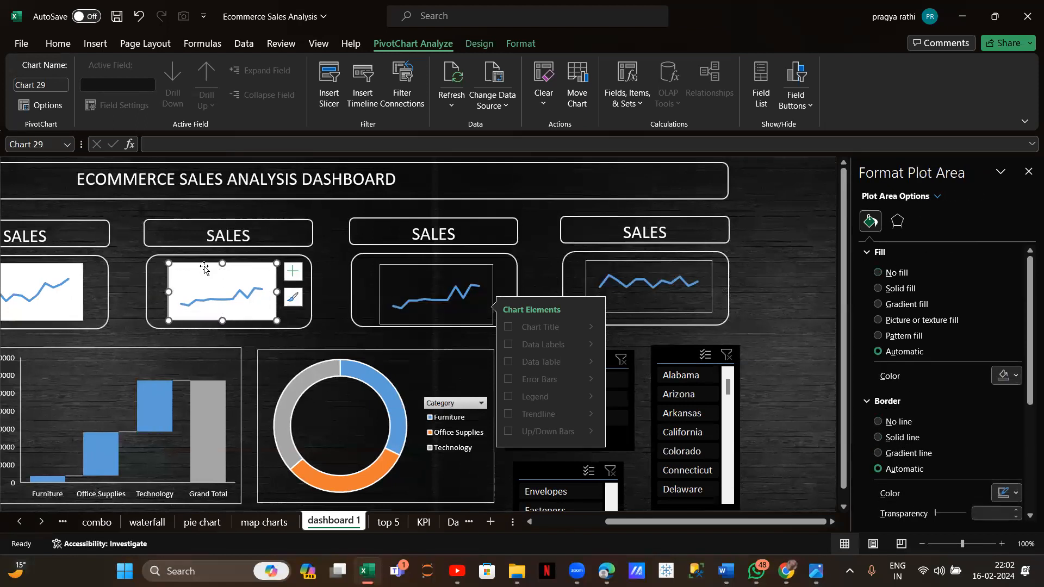
pyautogui.click(204, 268)
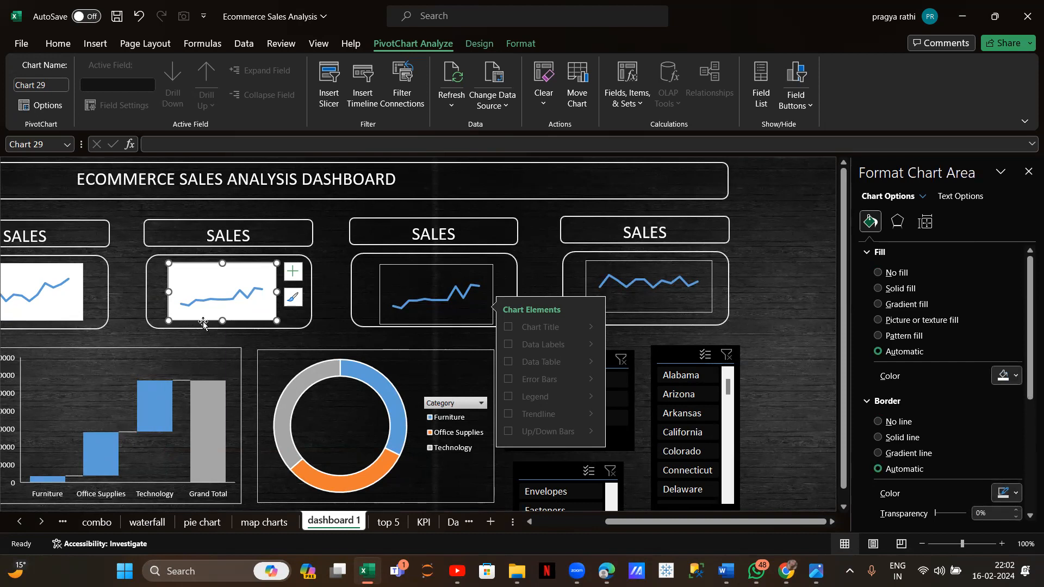
pyautogui.click(878, 272)
pyautogui.hscroll(-3, 185, 270)
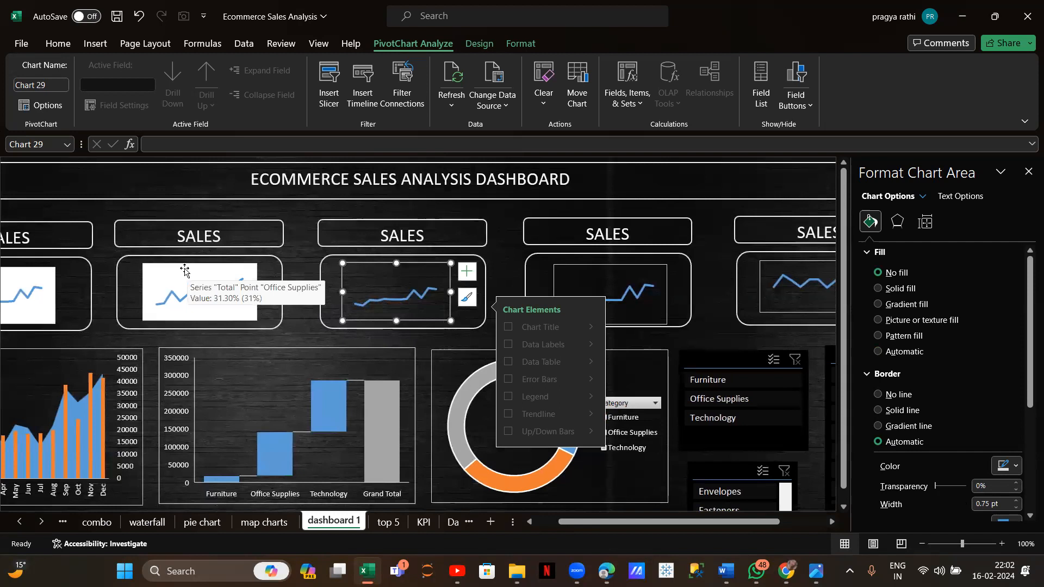
pyautogui.click(184, 271)
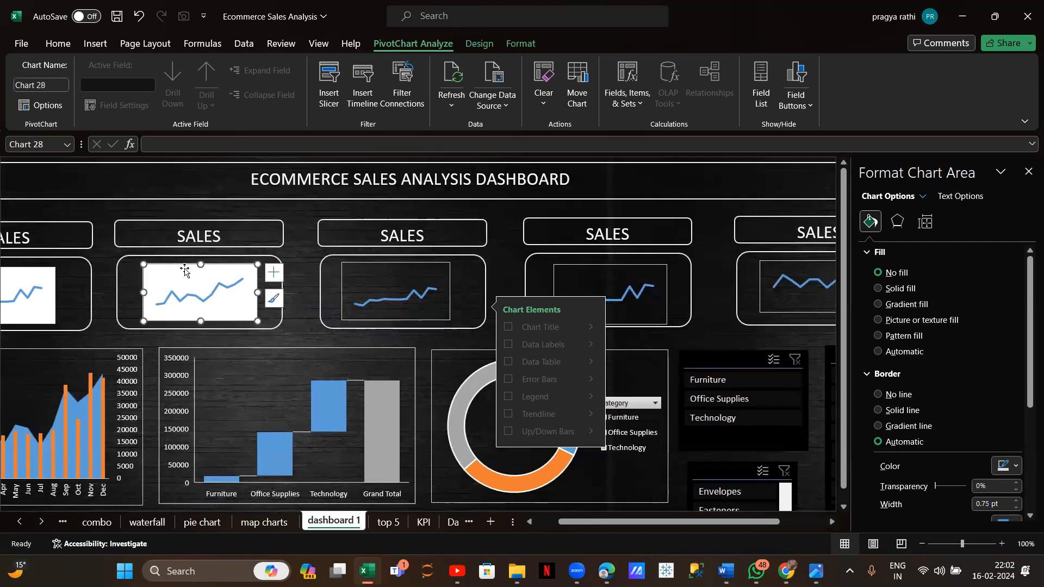
pyautogui.click(878, 272)
pyautogui.hscroll(-2, 146, 235)
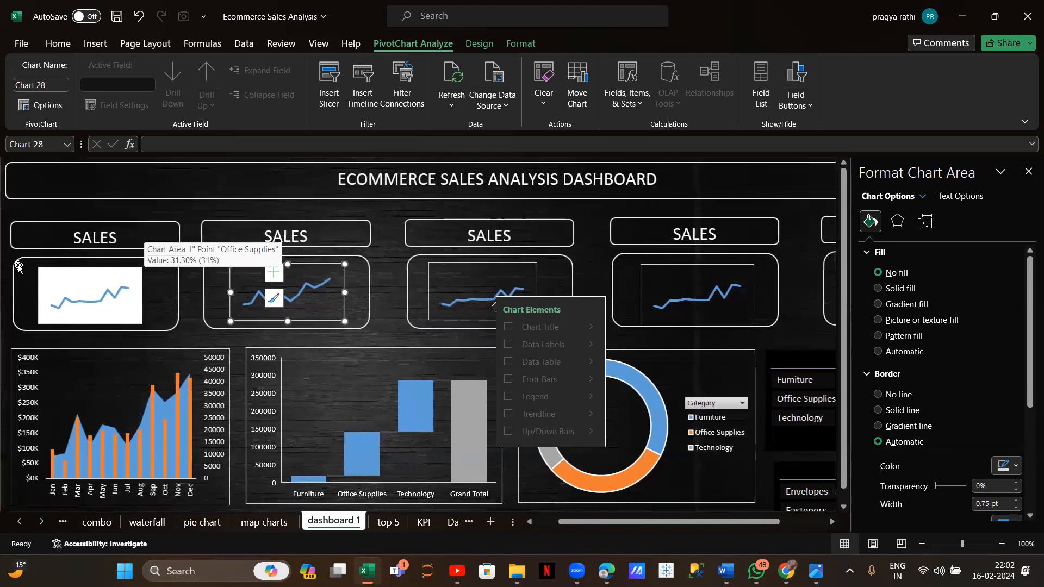
pyautogui.click(53, 273)
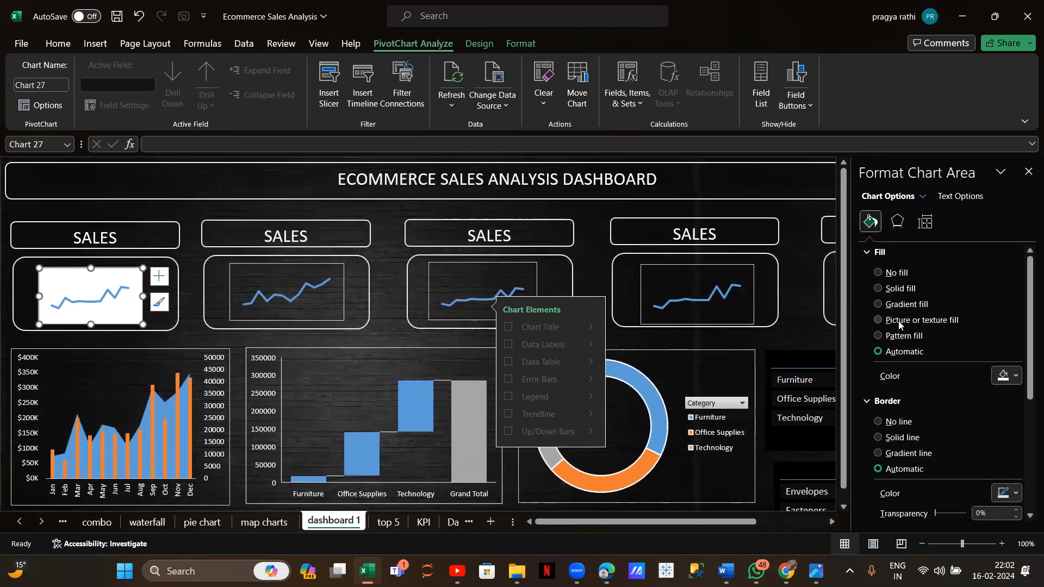
pyautogui.click(878, 272)
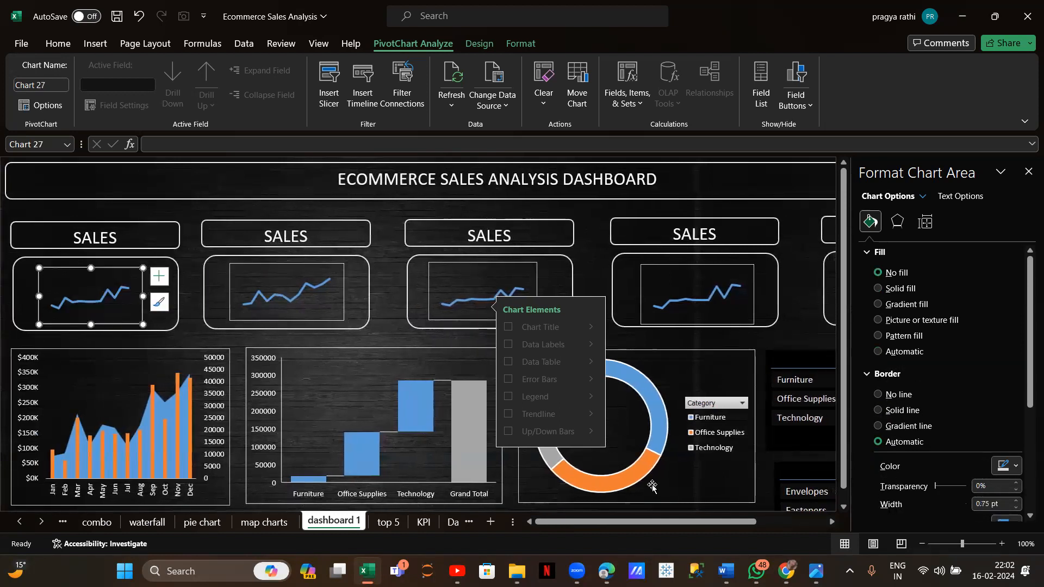
# Set the chart area border of the line chart in the first SALES card to No line
pyautogui.click(652, 487)
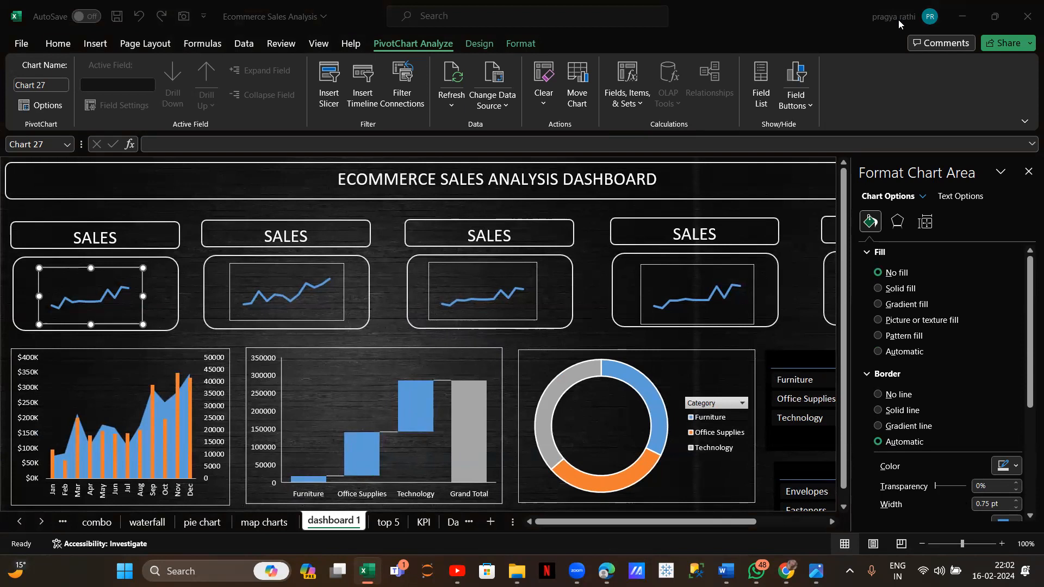
pyautogui.click(204, 203)
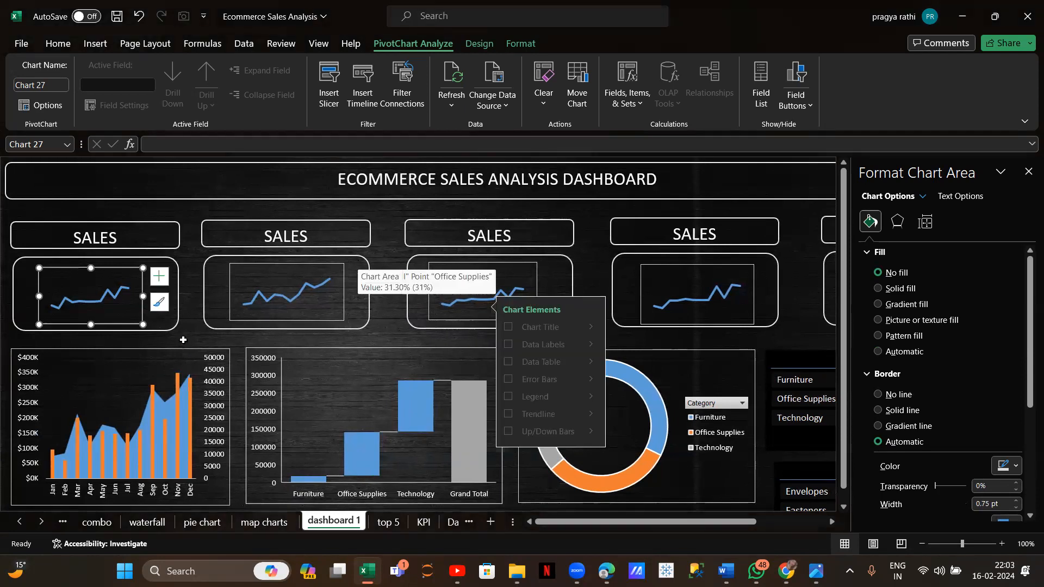
pyautogui.click(184, 344)
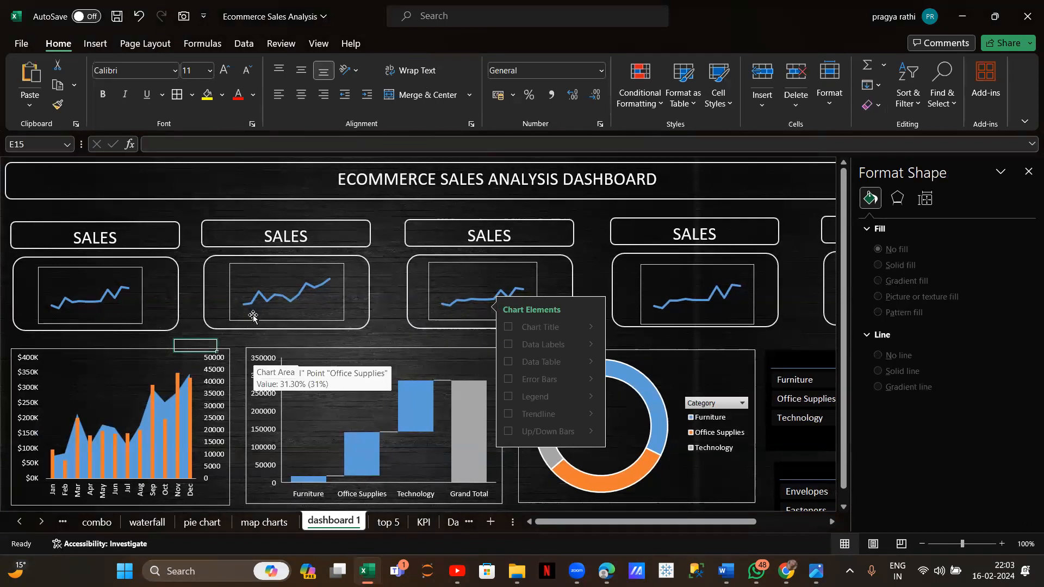
pyautogui.click(139, 307)
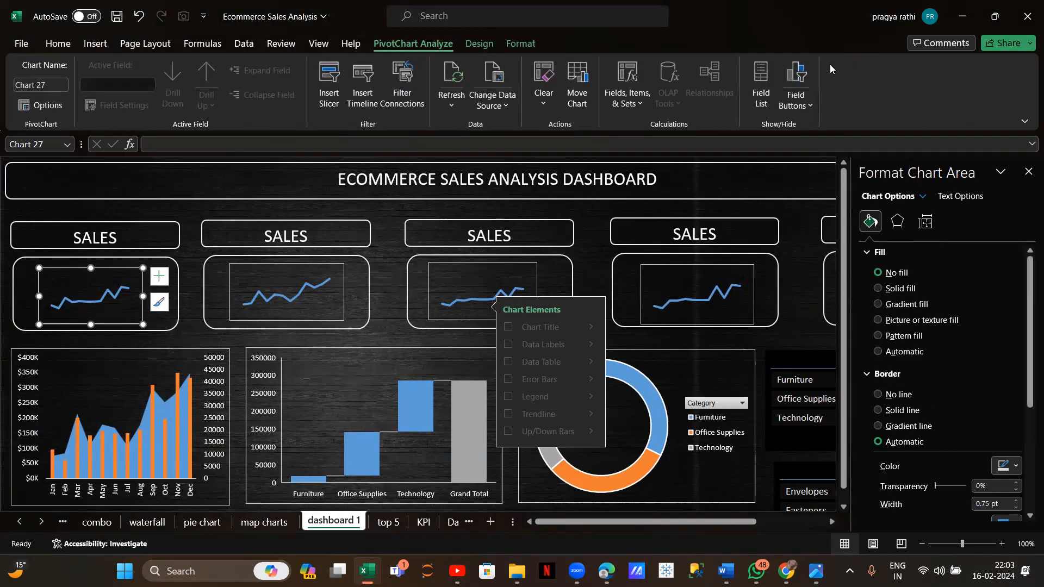
pyautogui.click(878, 394)
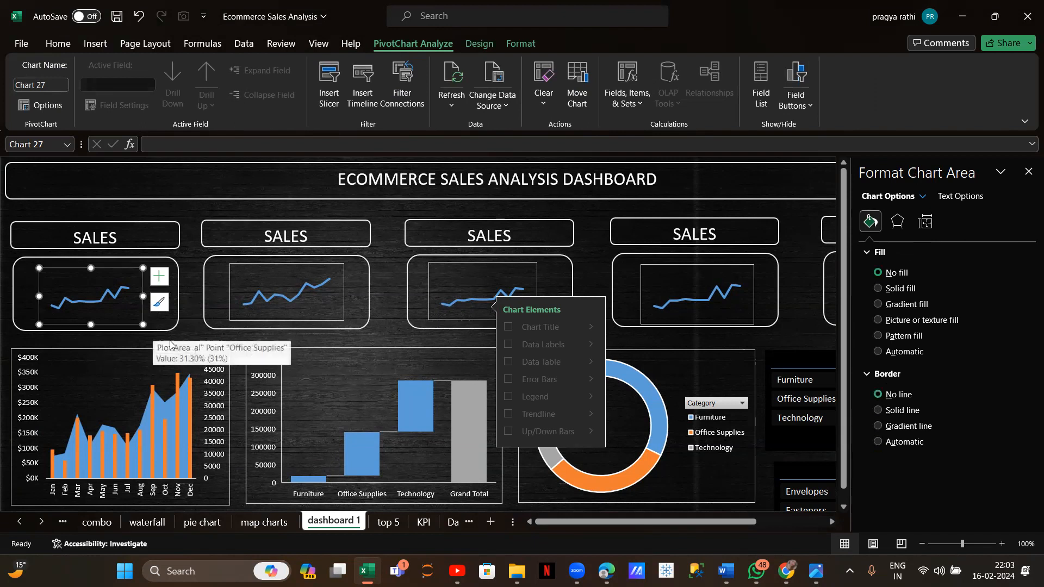
pyautogui.click(191, 321)
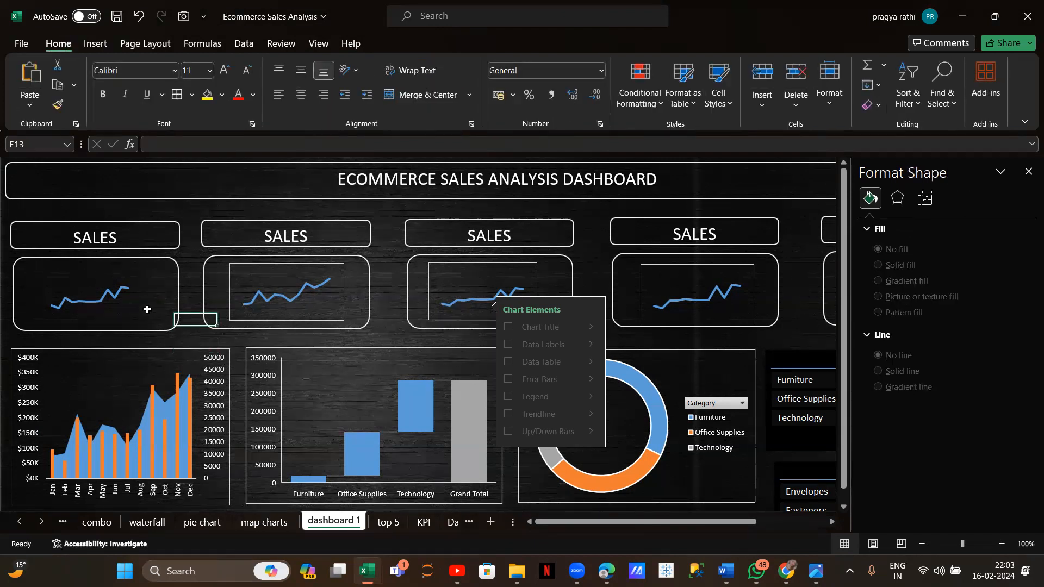
# Set the chart area border of the line charts in the second, third and fourth SALES cards to No line
pyautogui.click(258, 265)
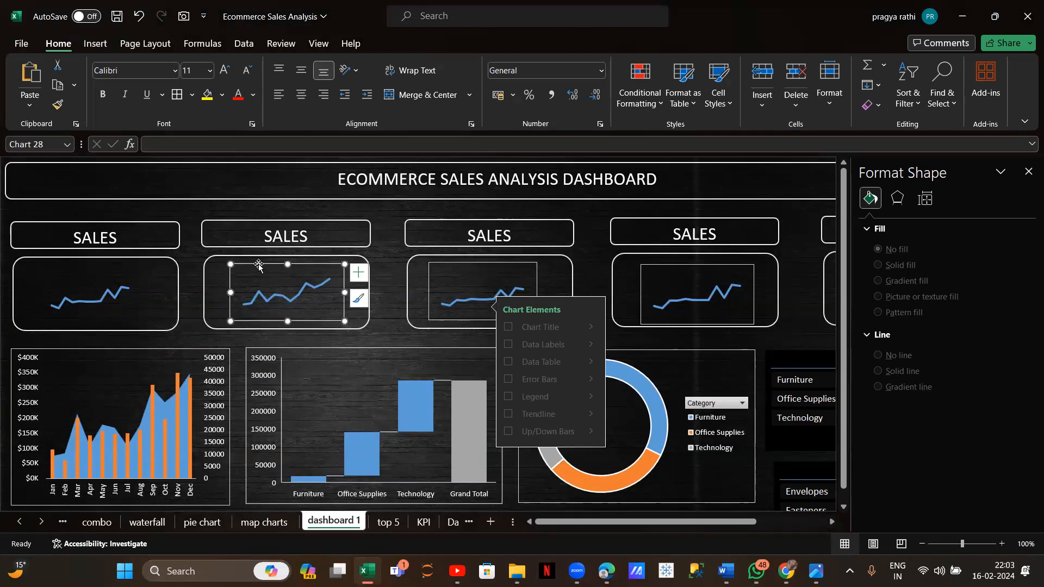
pyautogui.click(489, 265)
pyautogui.click(878, 394)
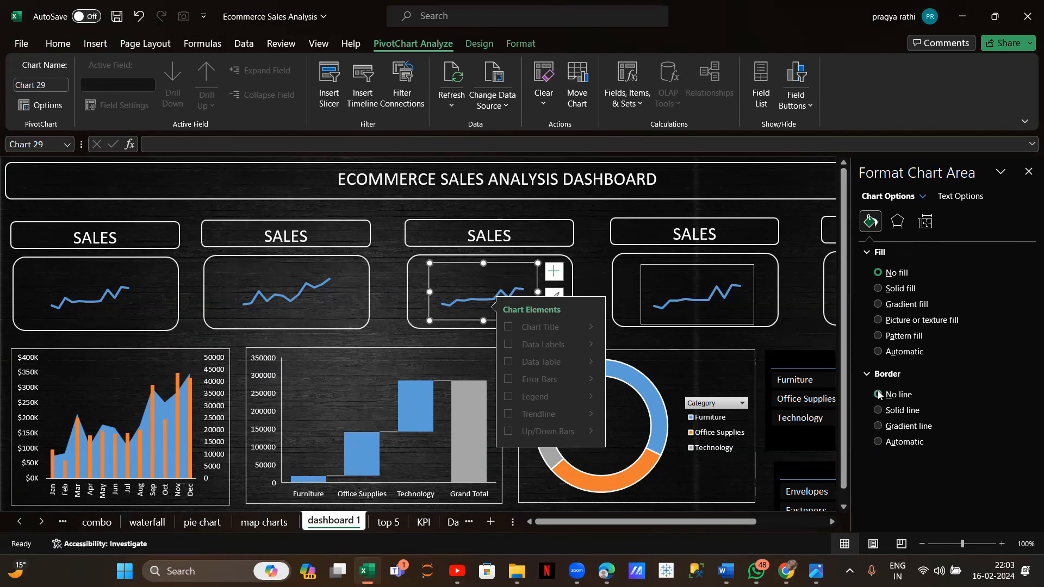
pyautogui.click(670, 268)
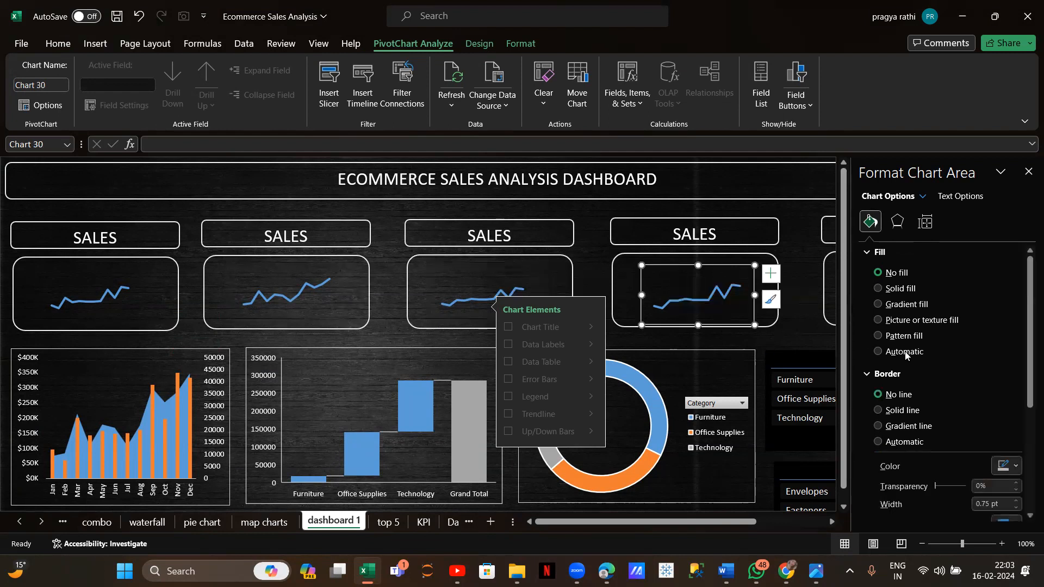
pyautogui.click(878, 395)
# Set the chart area border of the line chart in the fifth SALES card to No line and deselect the chart
pyautogui.hscroll(5, 783, 361)
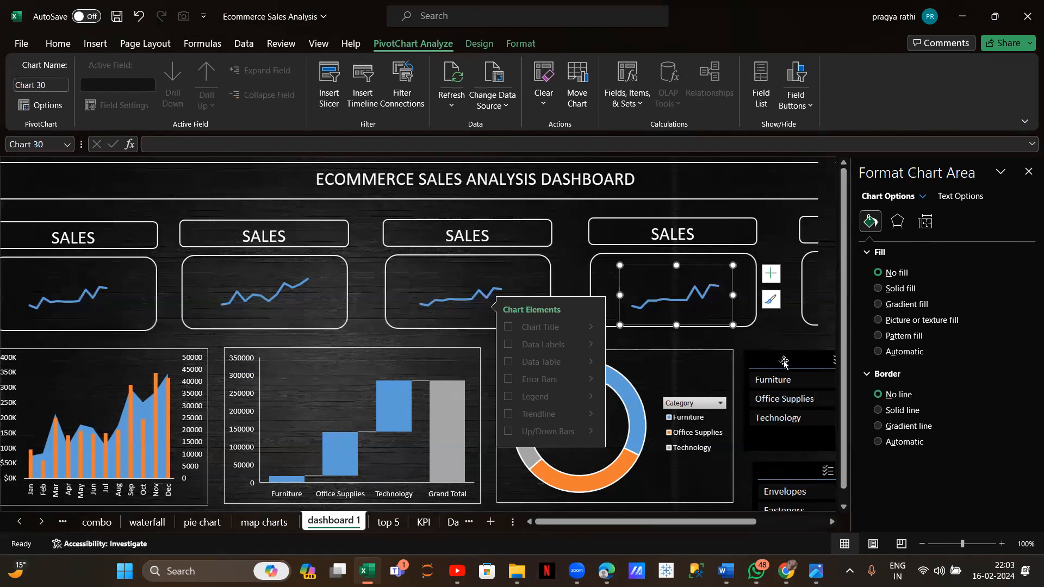
pyautogui.click(718, 262)
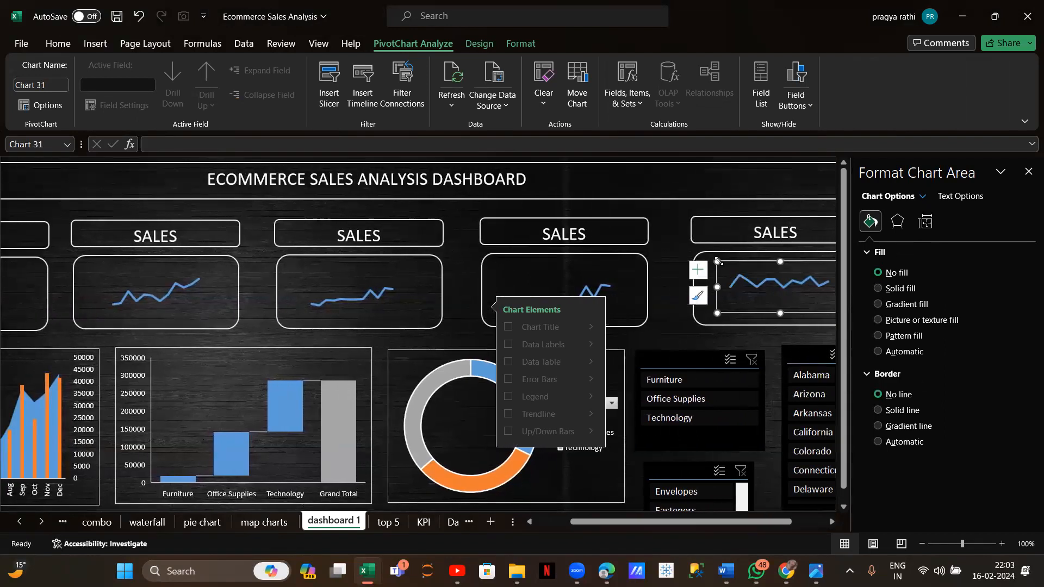
pyautogui.click(880, 396)
pyautogui.scroll(1, 677, 420)
pyautogui.scroll(-1, 677, 421)
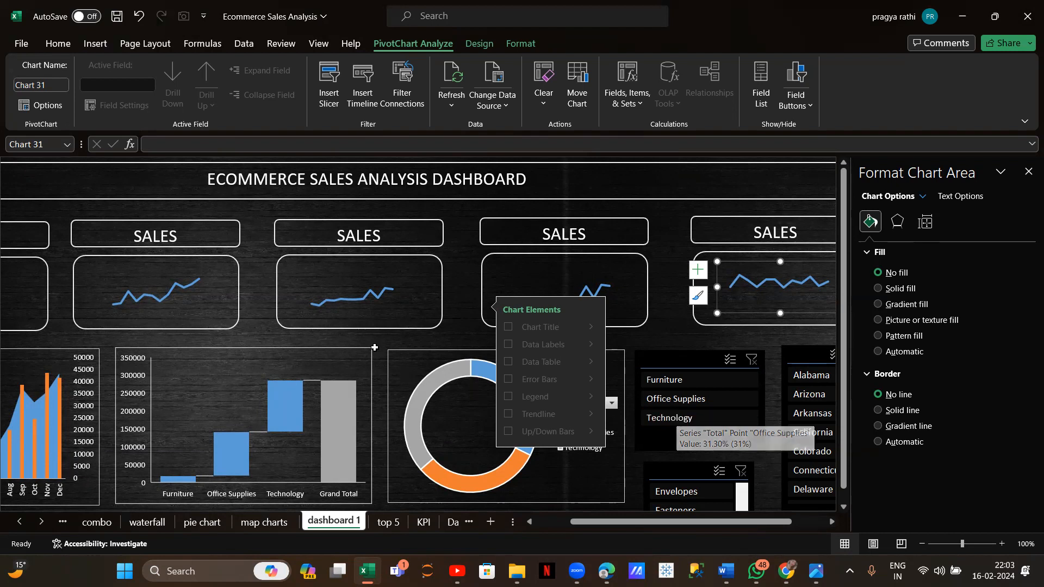
pyautogui.click(661, 223)
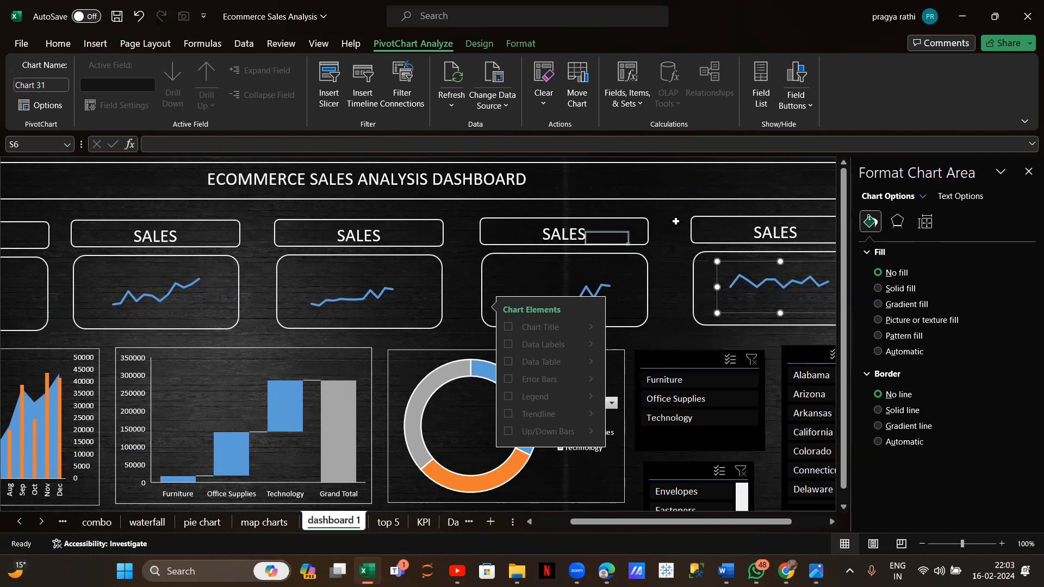
pyautogui.click(672, 471)
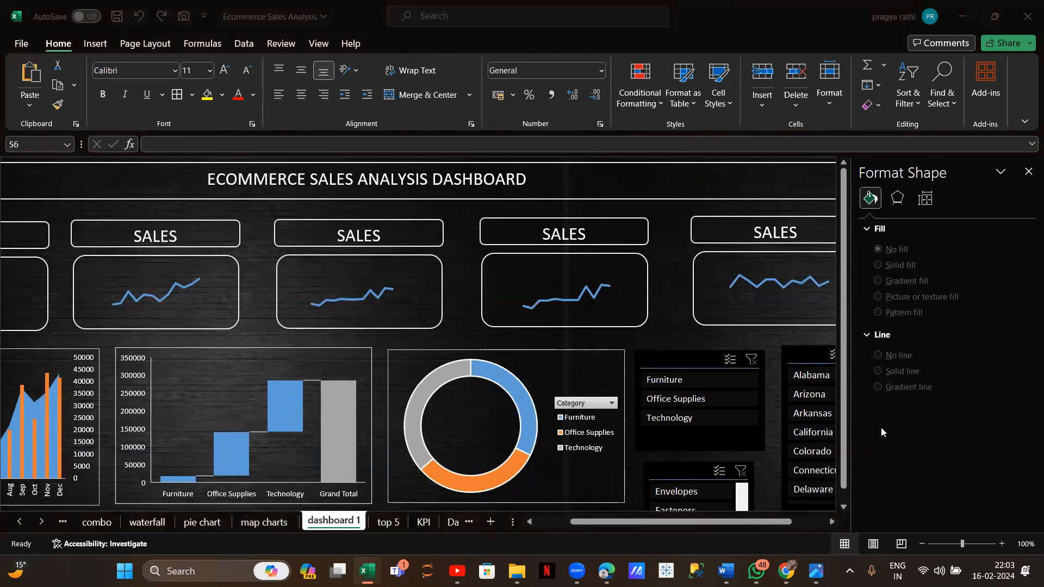
# Review the pivot tables on the KPI sheet, the Data sheet, the dashboard 1 cards and the pie chart sheet
pyautogui.click(257, 528)
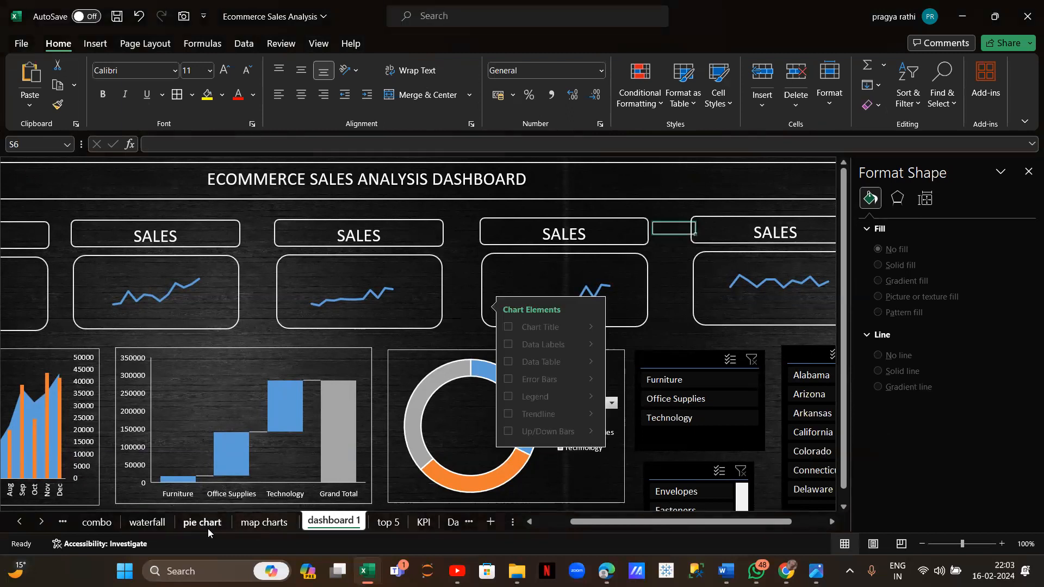
pyautogui.click(422, 522)
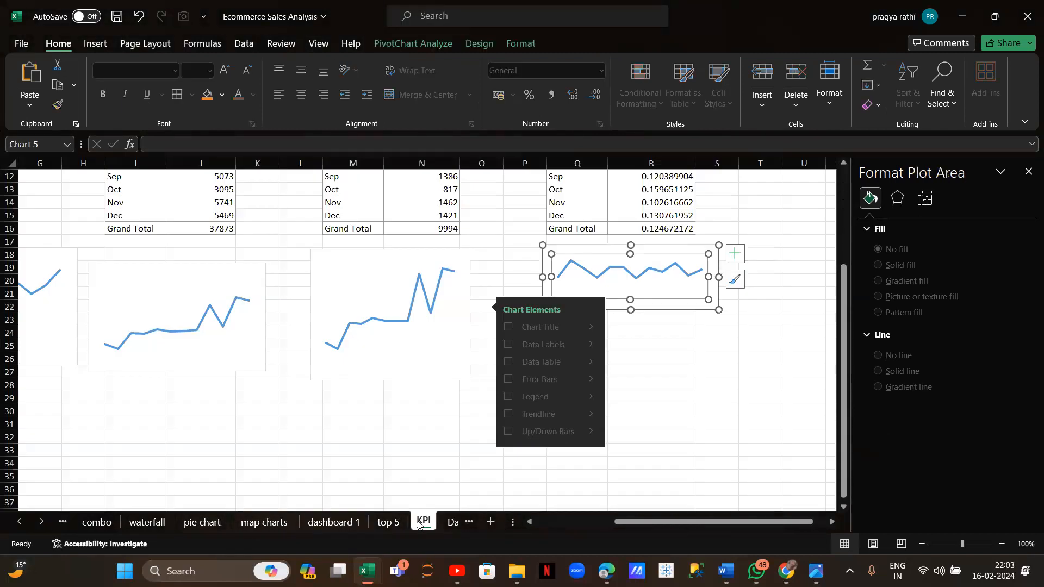
pyautogui.click(478, 444)
pyautogui.hscroll(-3, 229, 332)
pyautogui.scroll(4, 229, 332)
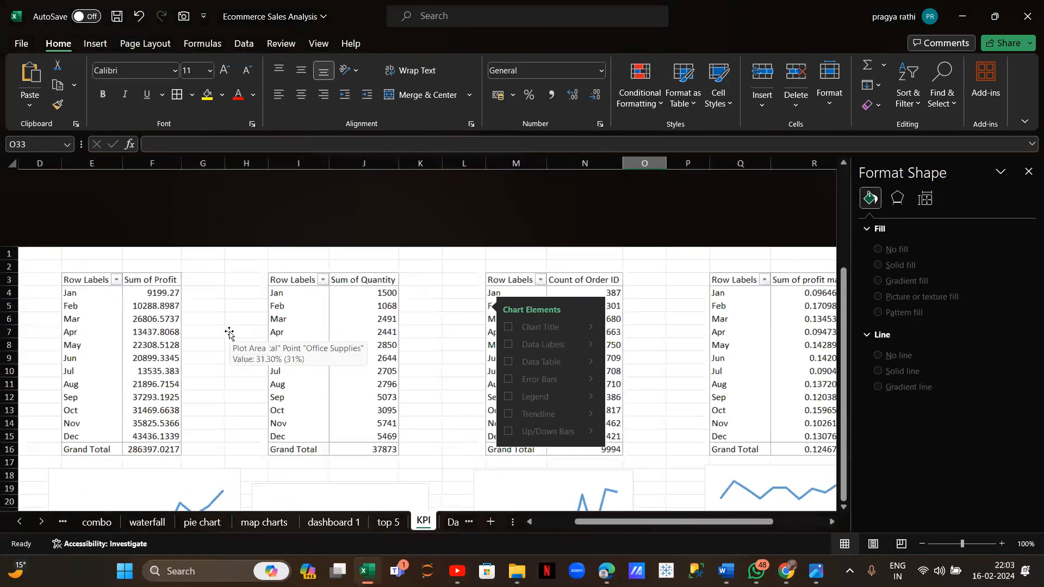
pyautogui.hscroll(-3, 261, 326)
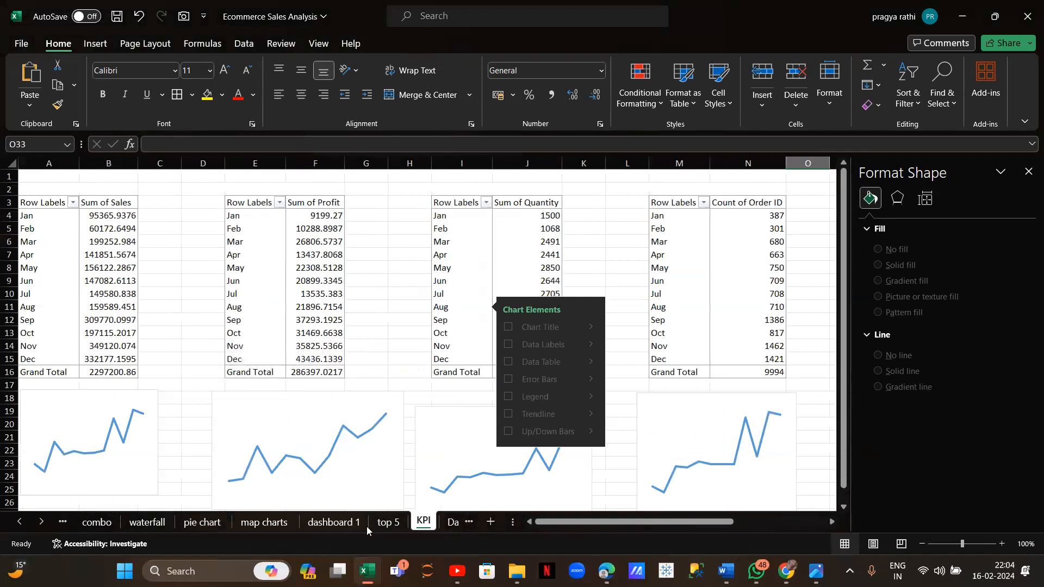
pyautogui.click(446, 525)
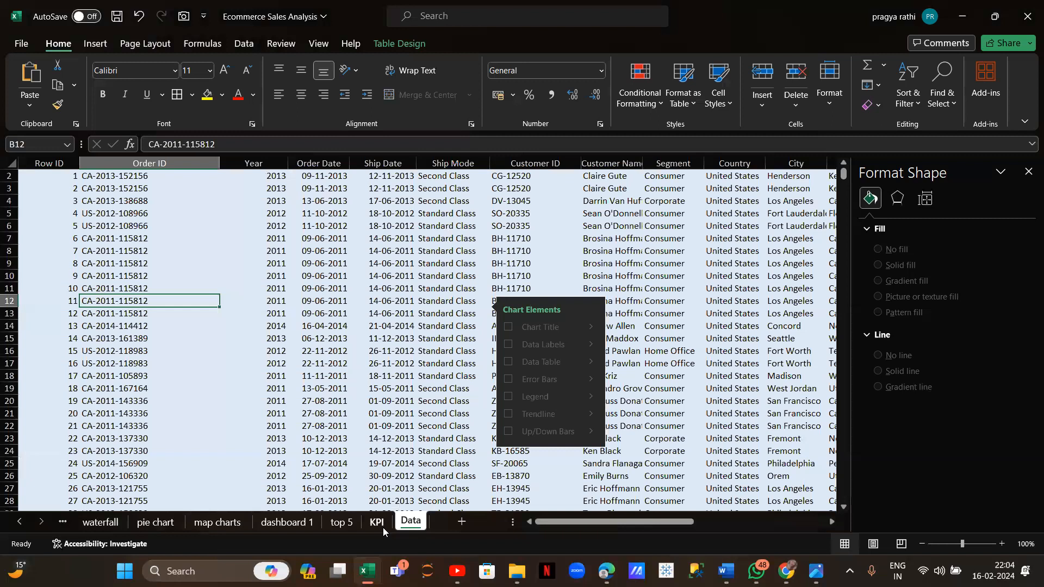
pyautogui.click(280, 523)
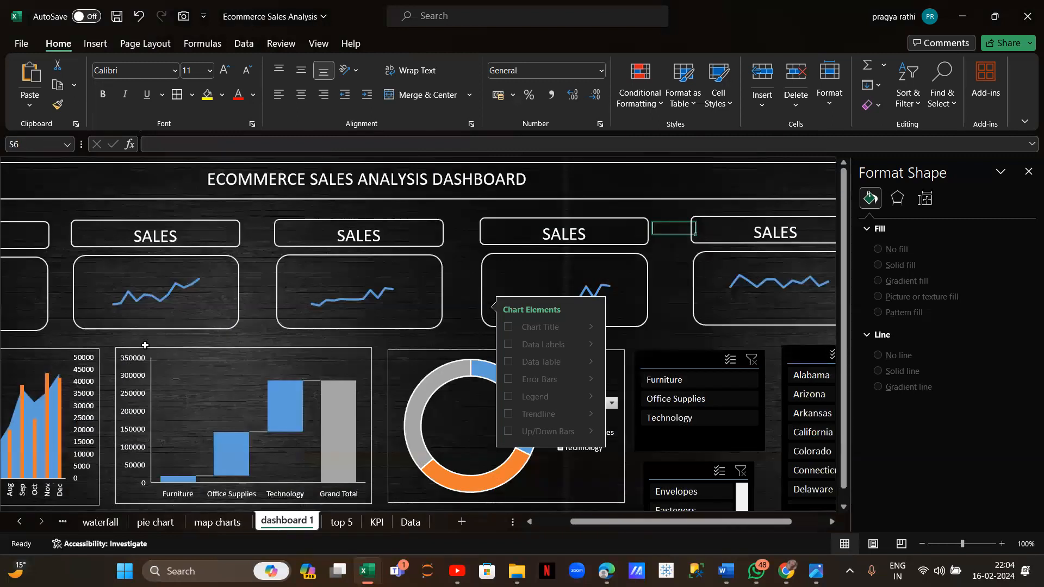
pyautogui.hscroll(-3, 137, 341)
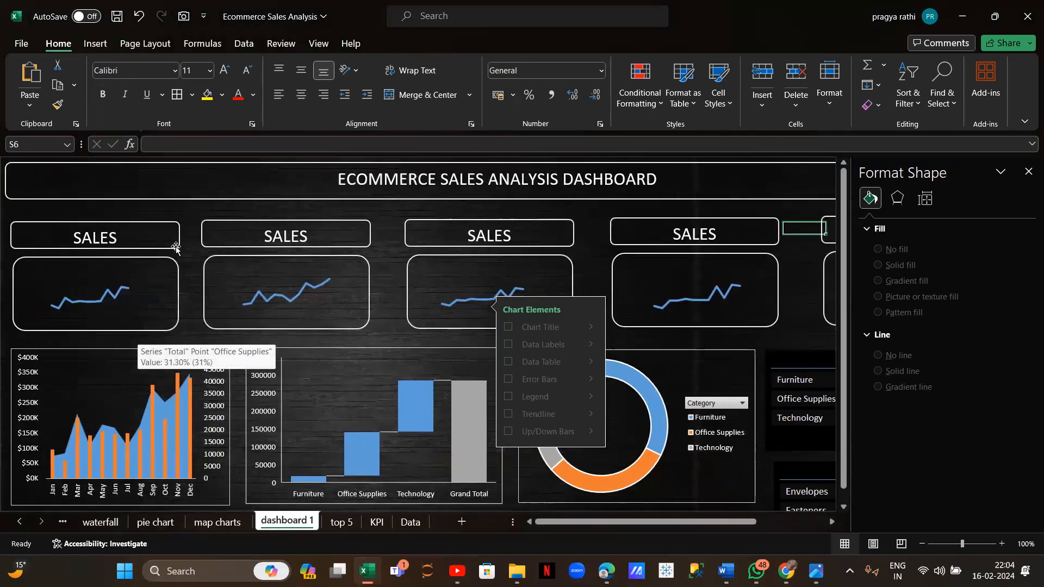
pyautogui.click(160, 523)
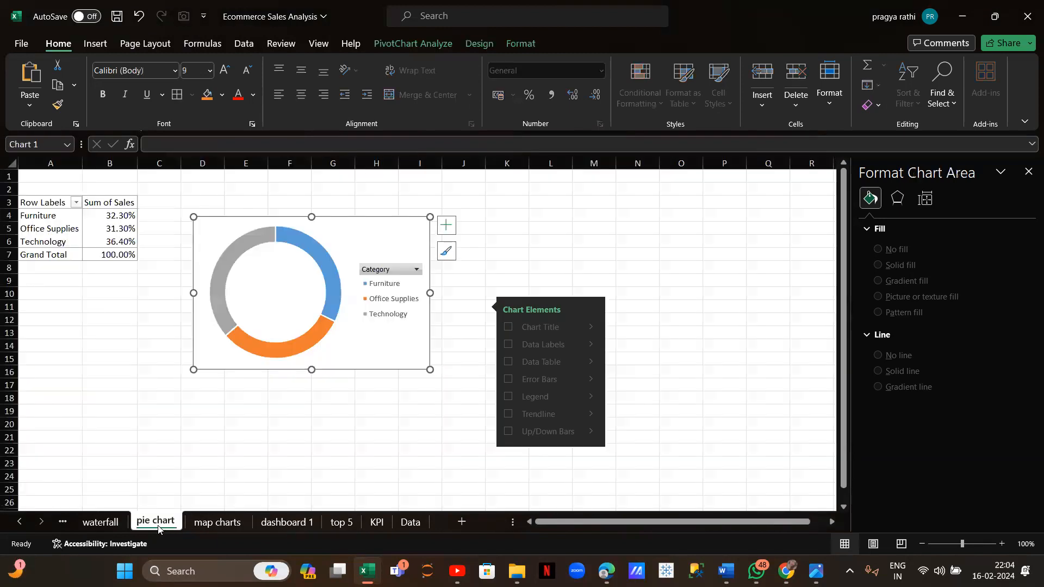
# Copy the Sum of Sales grand total on the KPI sheet into the adjacent cell C16
pyautogui.click(373, 524)
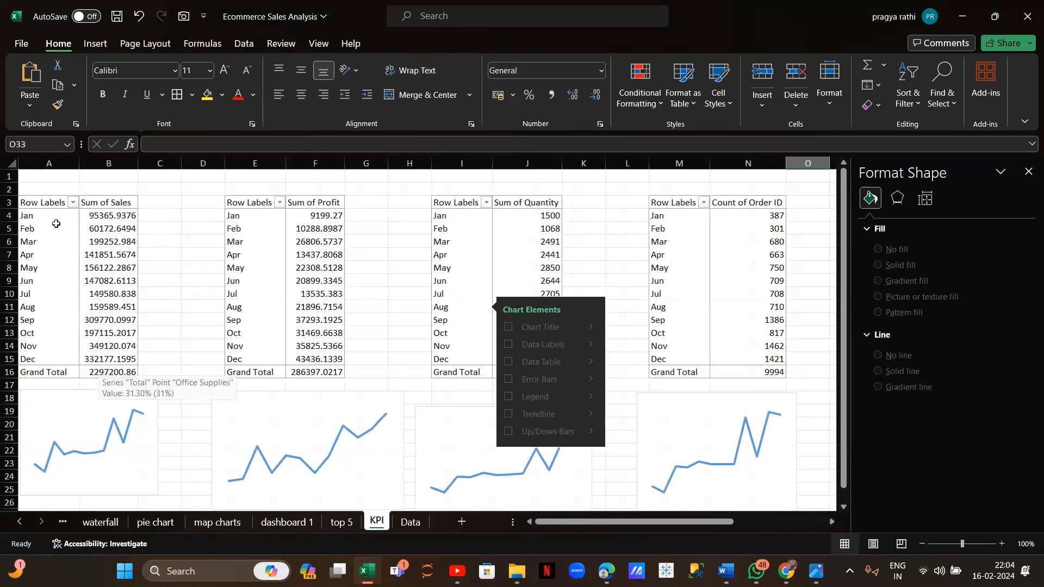
pyautogui.click(117, 370)
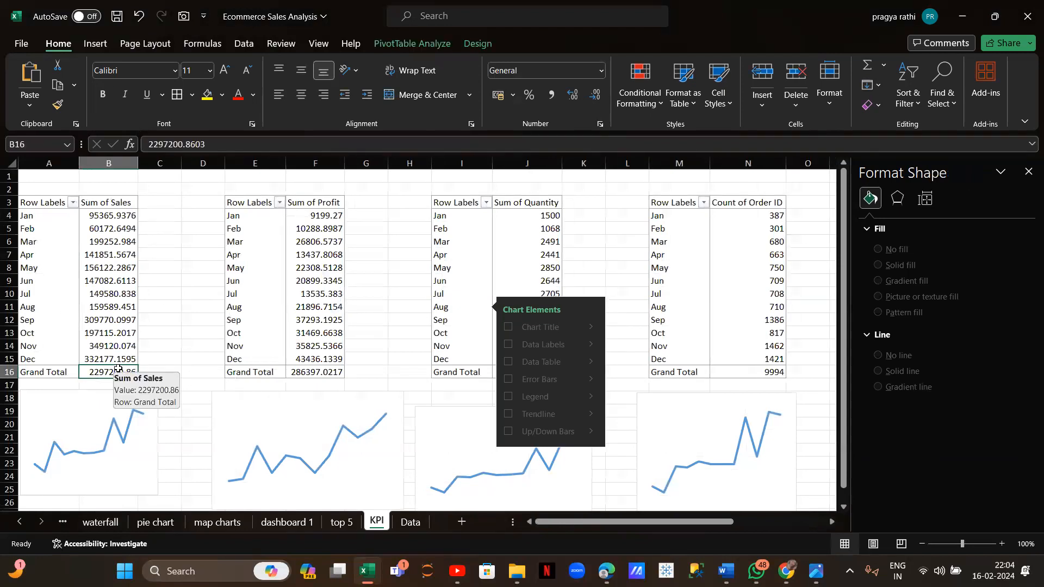
pyautogui.hotkey('ctrl', 'c')
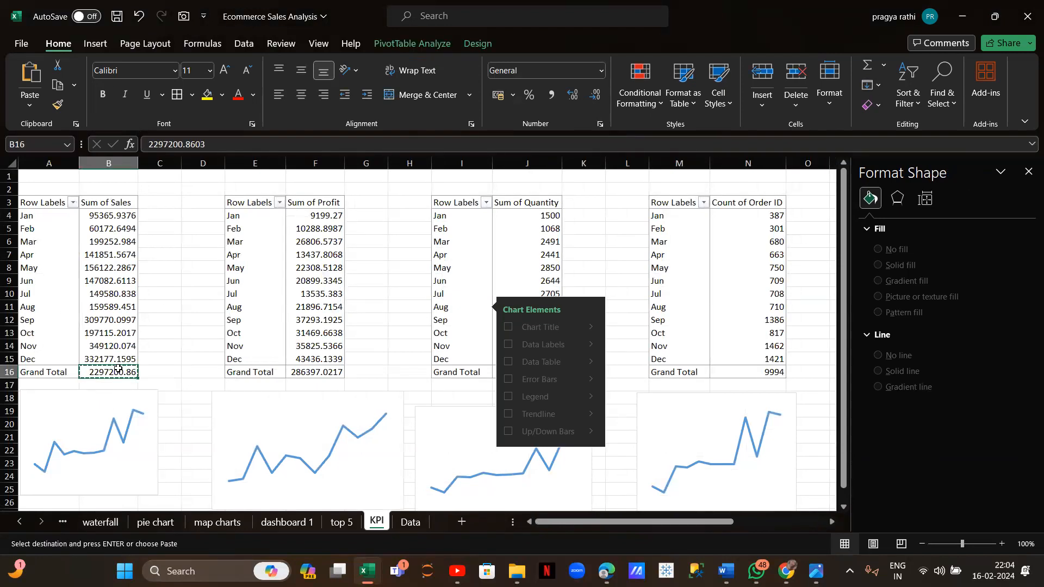
pyautogui.click(159, 373)
pyautogui.hotkey('ctrl', 'v')
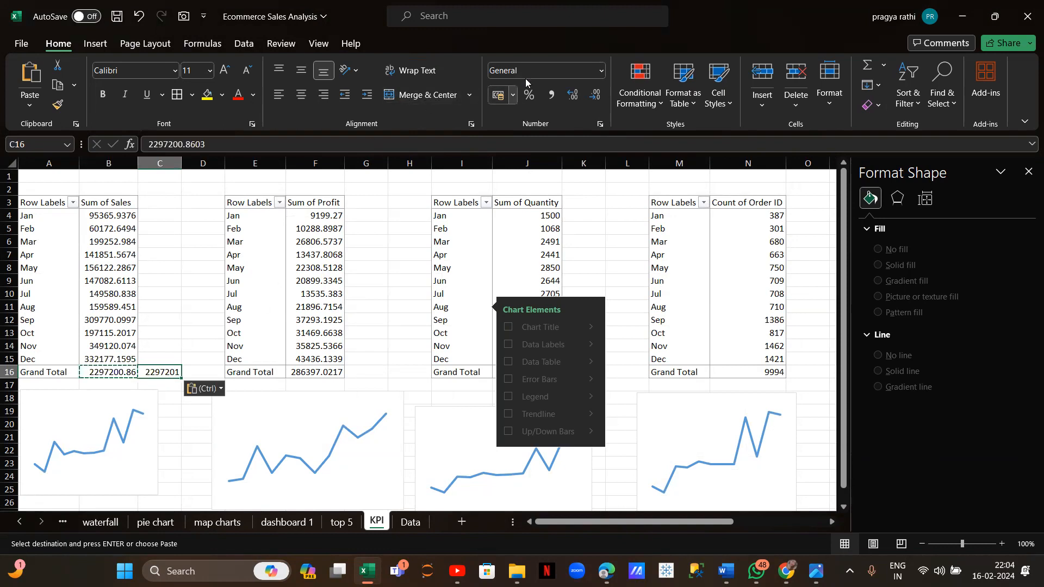
# Format the sales total in C16 as Accounting in $ English (United States) without decimal places
pyautogui.click(599, 74)
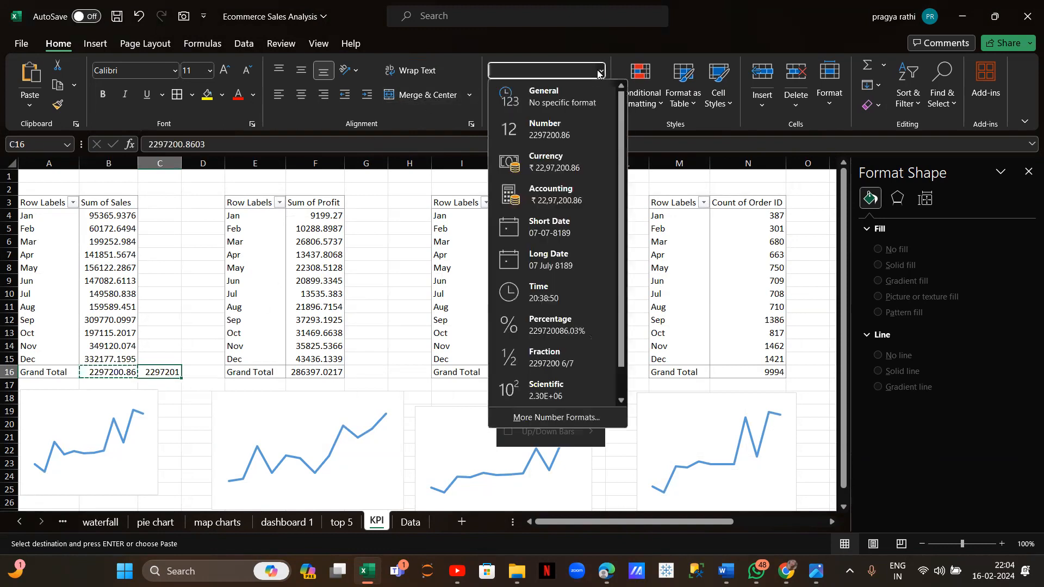
pyautogui.click(421, 176)
pyautogui.click(498, 95)
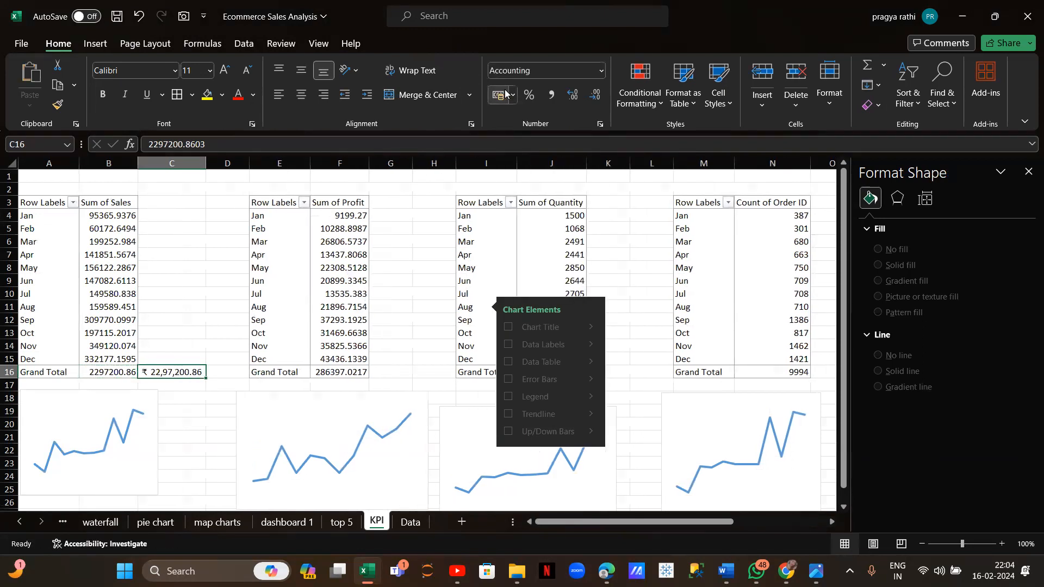
pyautogui.click(511, 95)
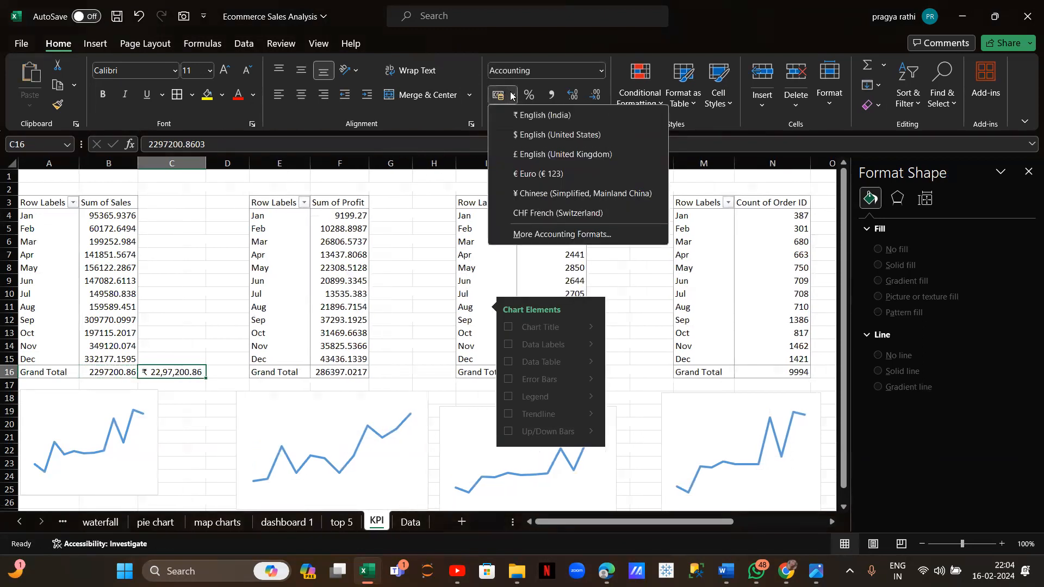
pyautogui.click(529, 136)
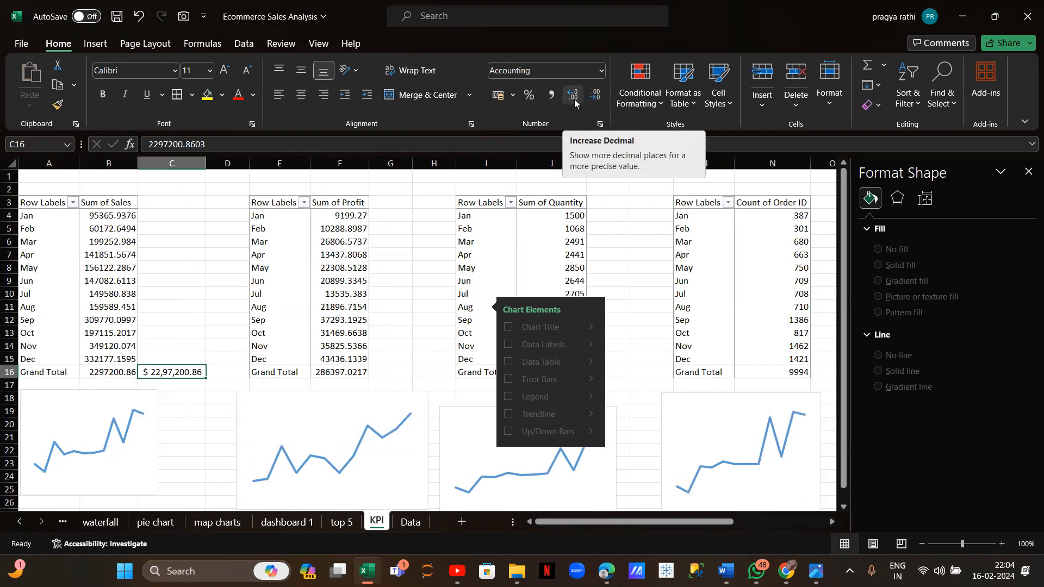
pyautogui.click(591, 98)
pyautogui.click(591, 98)
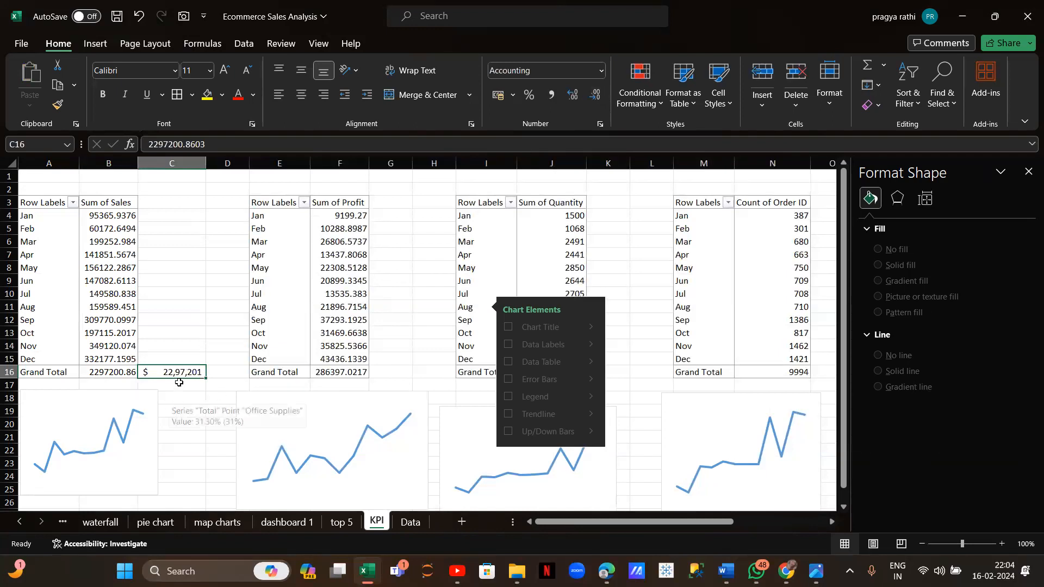
# Enter a formula in G16 that references the Sum of Profit grand total in the adjacent pivot table
pyautogui.click(387, 369)
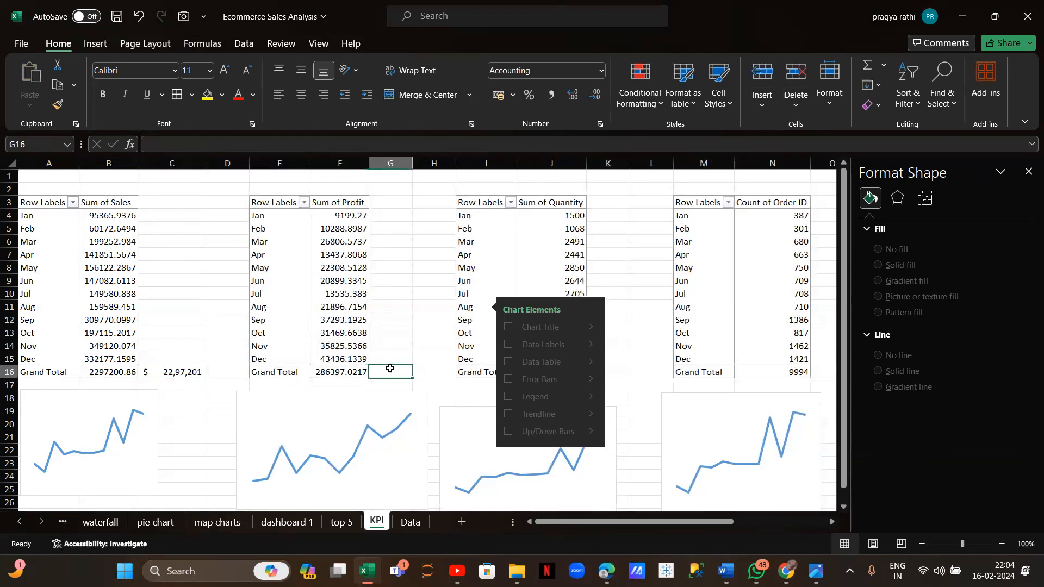
pyautogui.write('=')
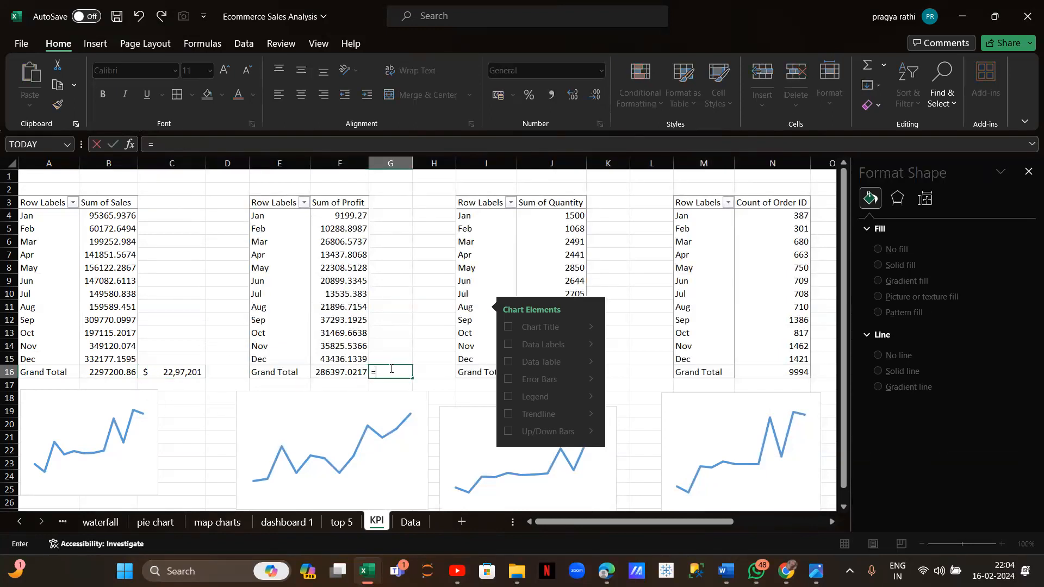
pyautogui.click(322, 369)
pyautogui.press('Return')
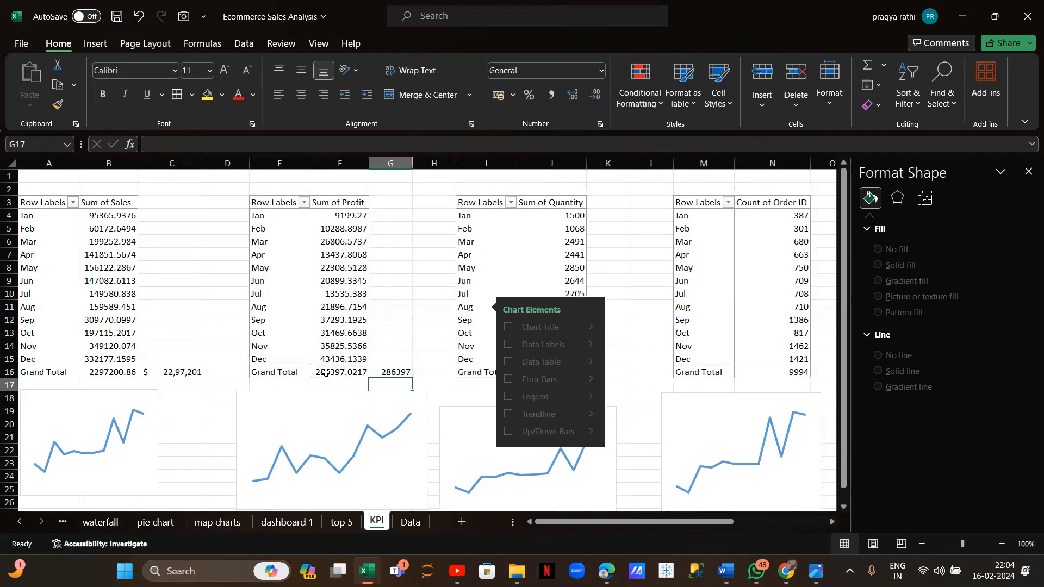
# Format the profit total in G16 as Accounting in $ English (United States) without decimal places
pyautogui.click(384, 372)
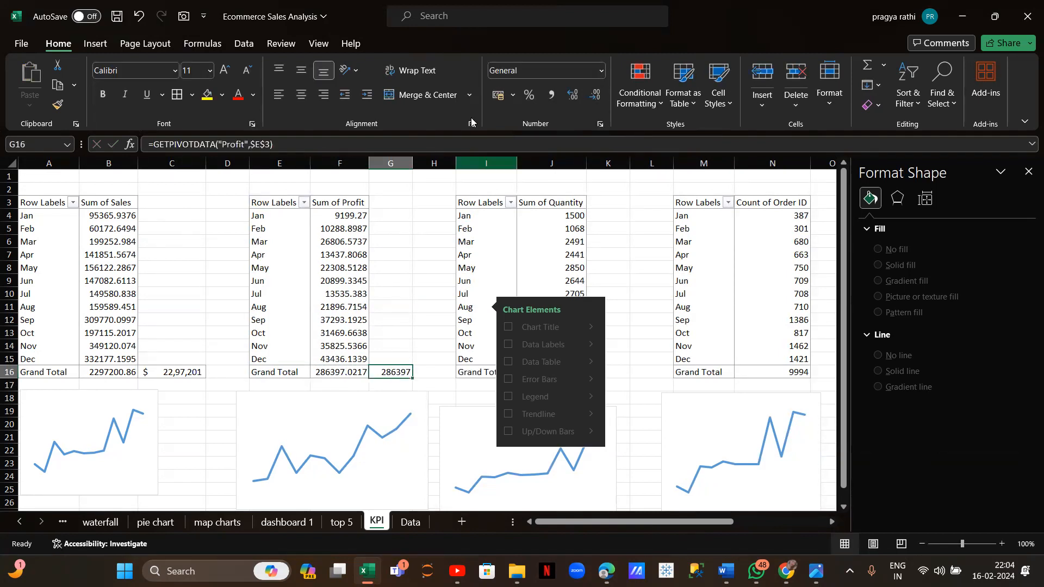
pyautogui.click(512, 96)
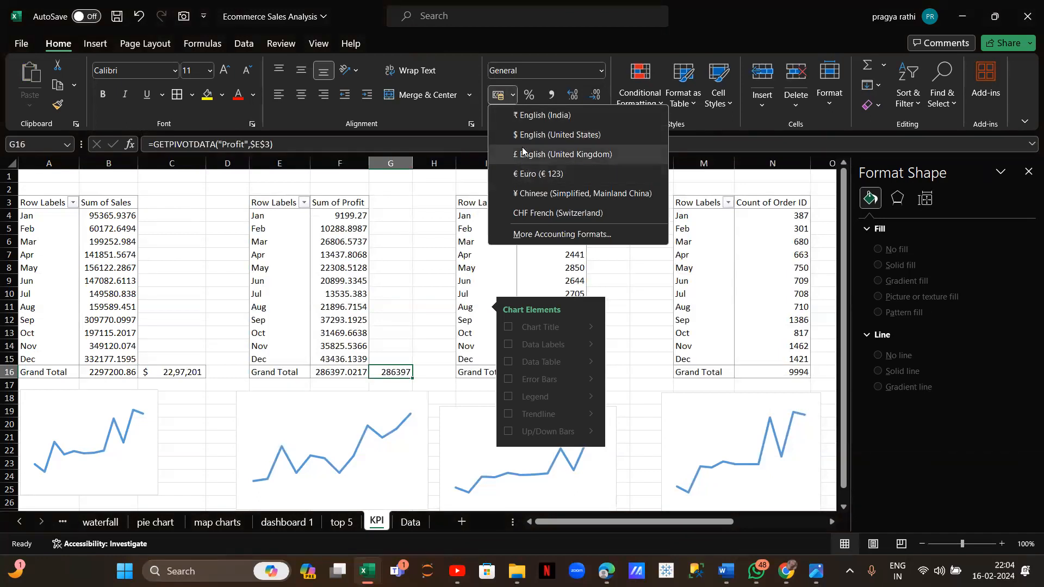
pyautogui.click(521, 136)
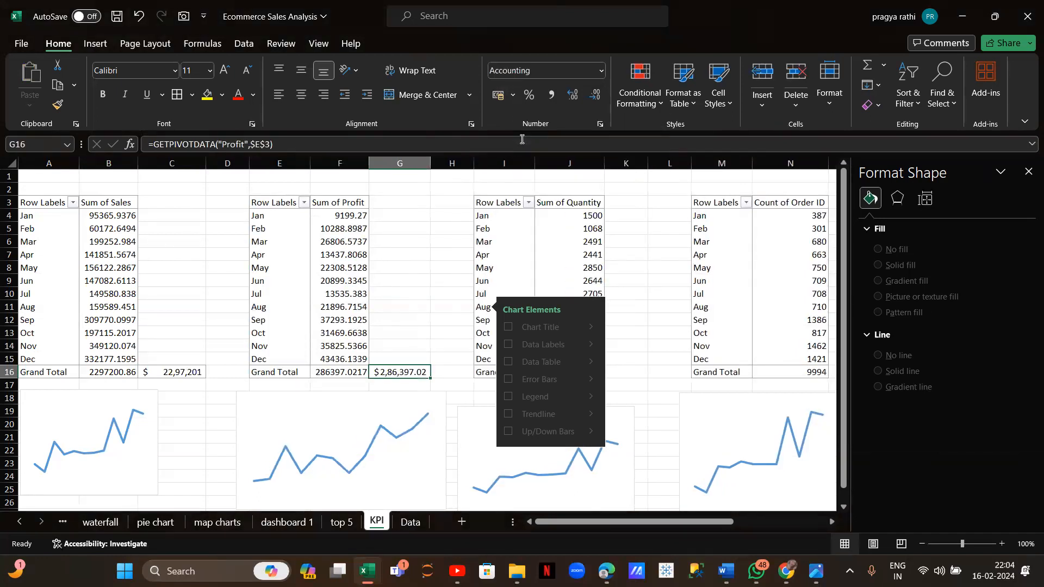
pyautogui.click(574, 98)
pyautogui.click(575, 99)
pyautogui.click(600, 97)
pyautogui.click(601, 97)
pyautogui.click(601, 97)
pyautogui.click(601, 97)
# Enter a formula in K16 that references the Sum of Quantity grand total in the adjacent pivot table
pyautogui.hscroll(2, 539, 218)
pyautogui.hscroll(1, 539, 217)
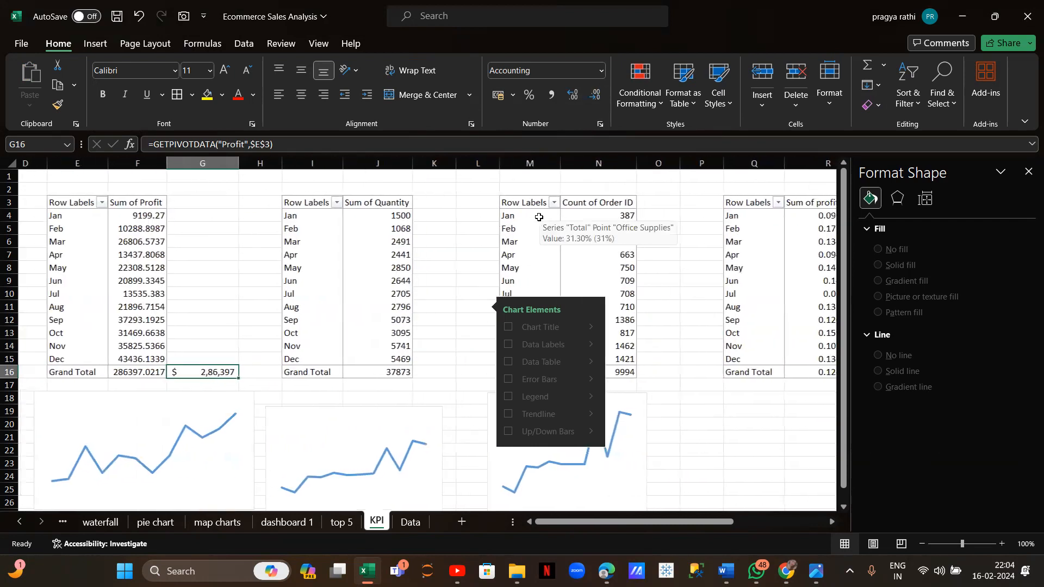
pyautogui.click(444, 372)
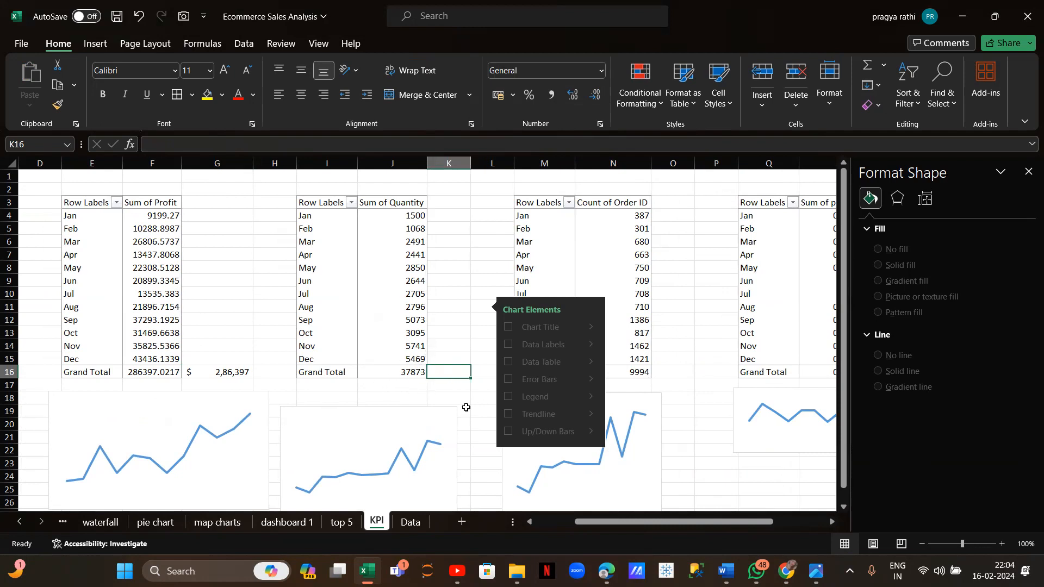
pyautogui.click(409, 375)
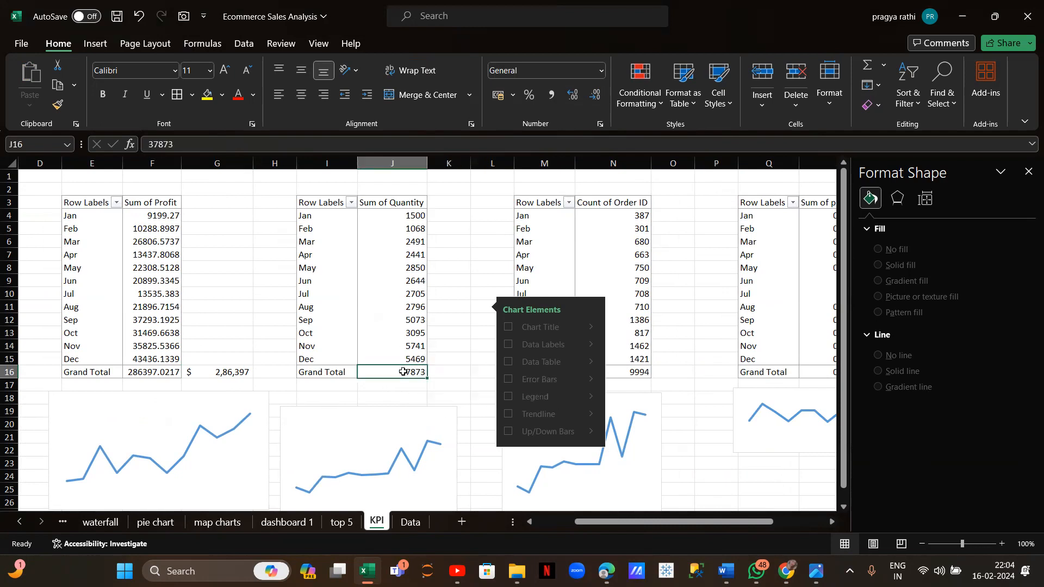
pyautogui.click(445, 377)
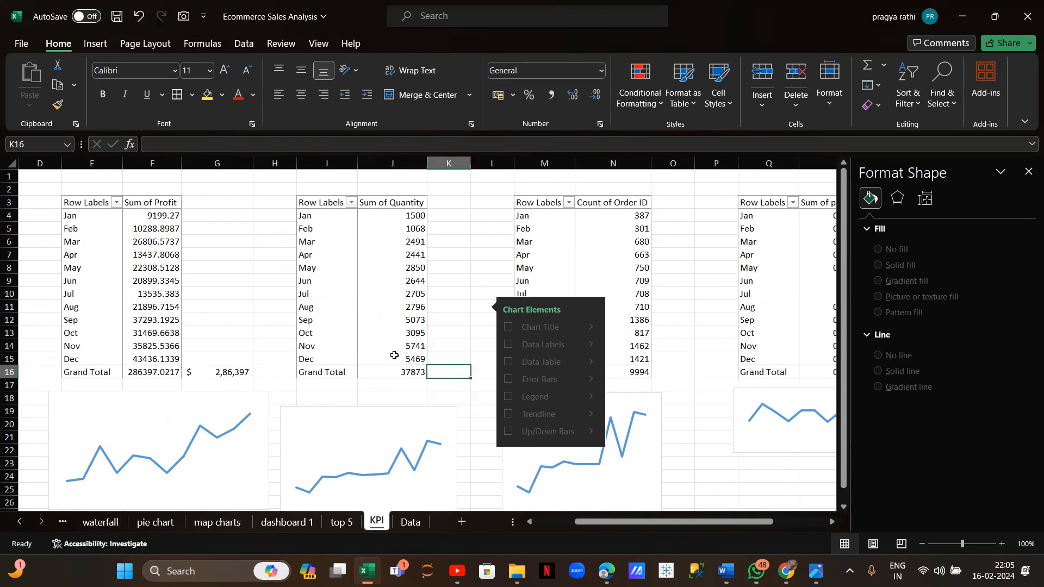
pyautogui.write('=')
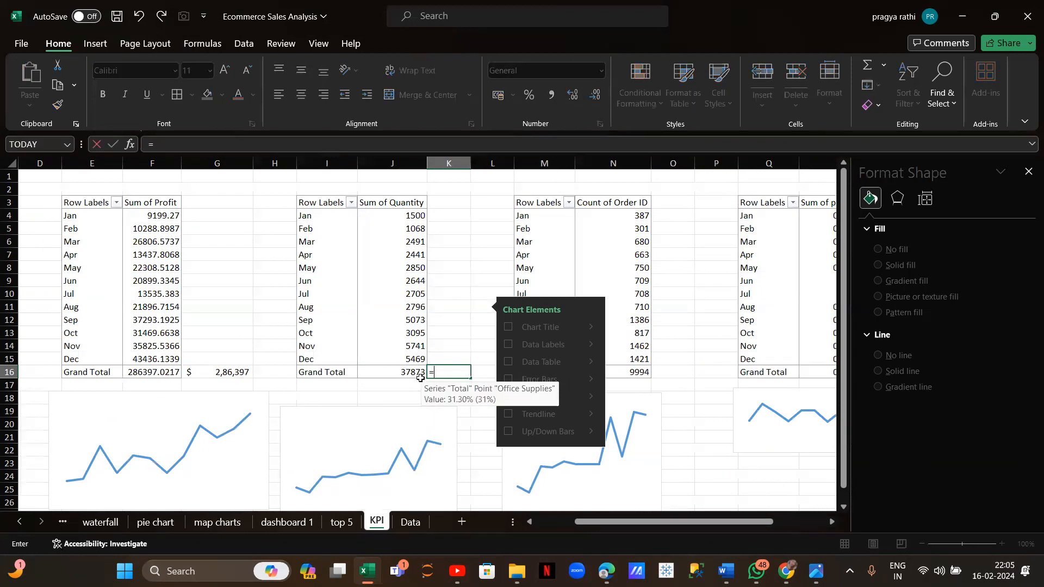
pyautogui.click(415, 375)
pyautogui.press('Return')
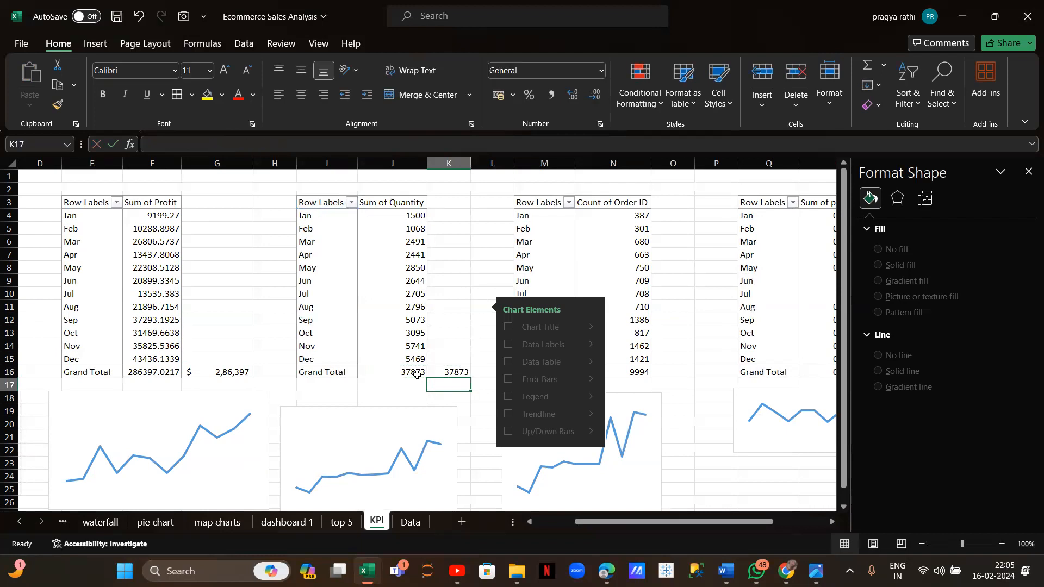
# Apply the custom number format "#"General to the quantity total in K16
pyautogui.click(446, 372)
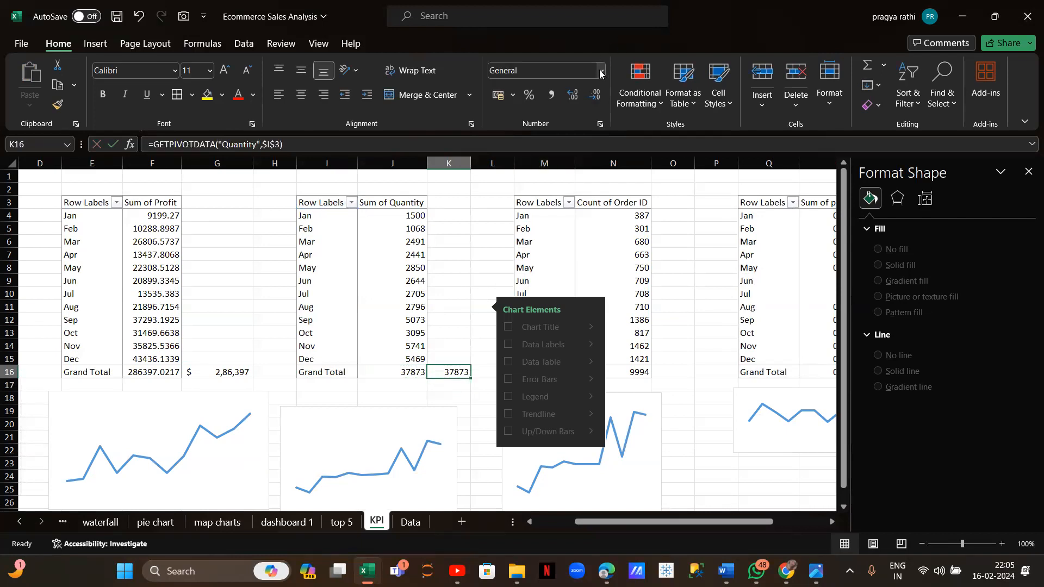
pyautogui.click(601, 71)
pyautogui.click(548, 419)
pyautogui.click(152, 217)
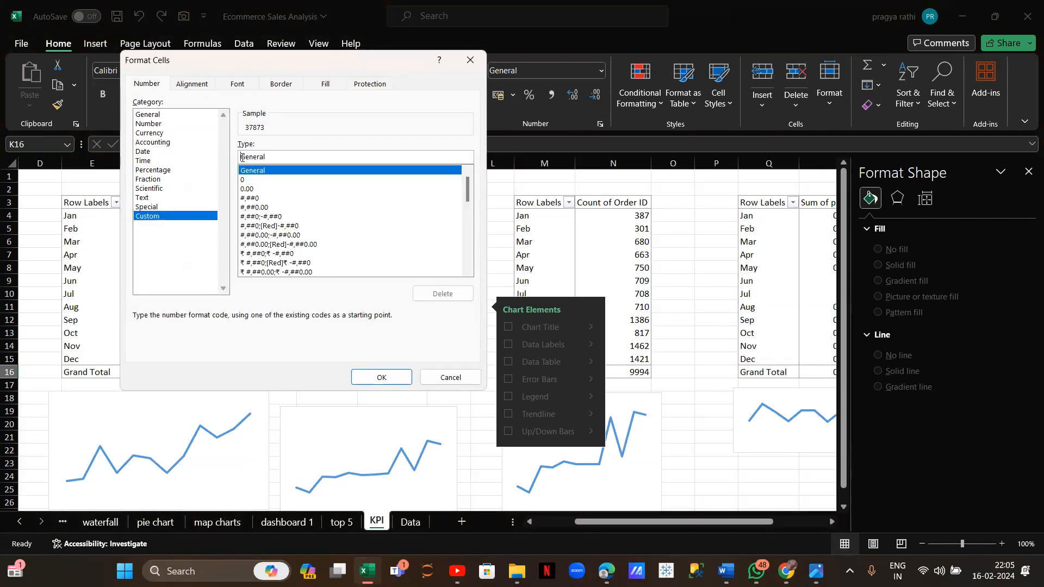
pyautogui.write('"')
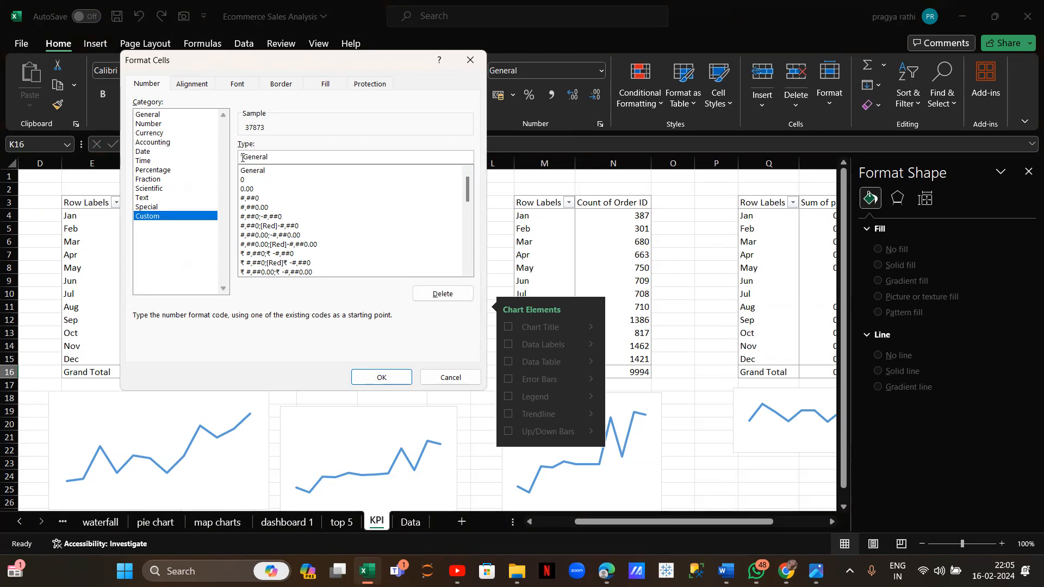
pyautogui.write('#"')
pyautogui.click(371, 374)
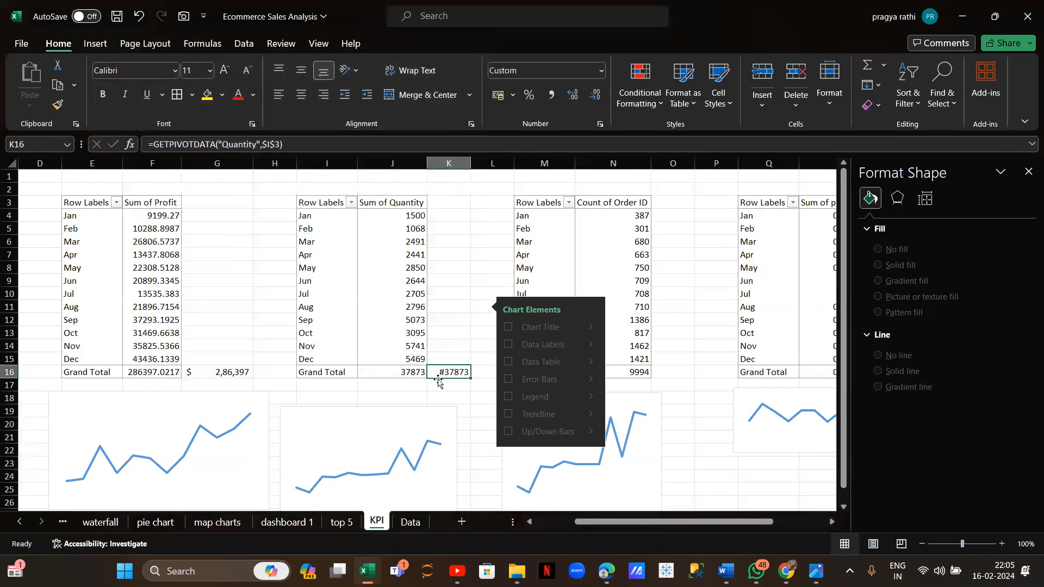
# Enter a formula in O16 that references the Count of Order ID grand total in the adjacent pivot table
pyautogui.hscroll(3, 428, 384)
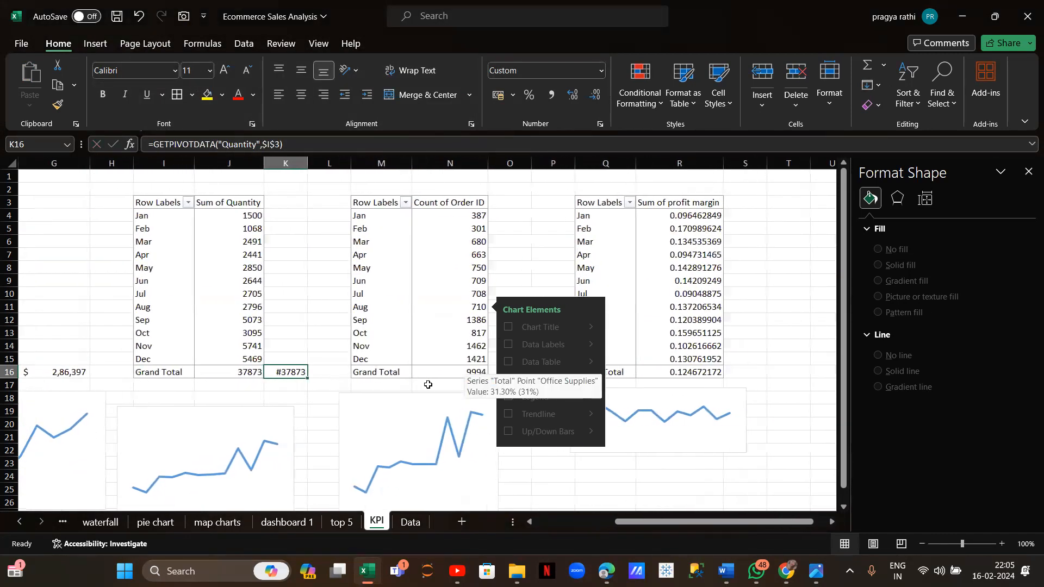
pyautogui.hscroll(2, 455, 375)
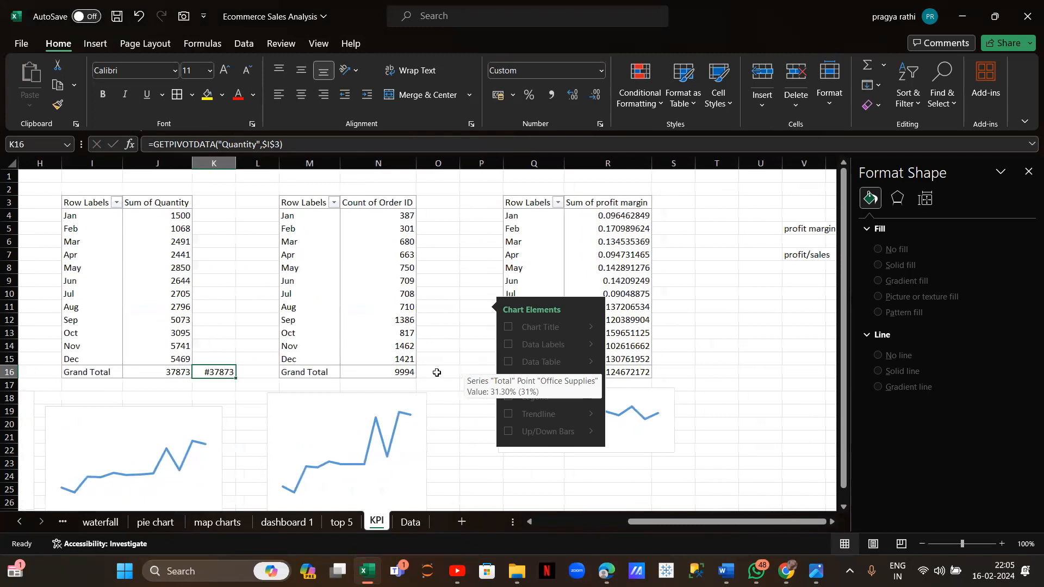
pyautogui.click(437, 373)
pyautogui.write('=')
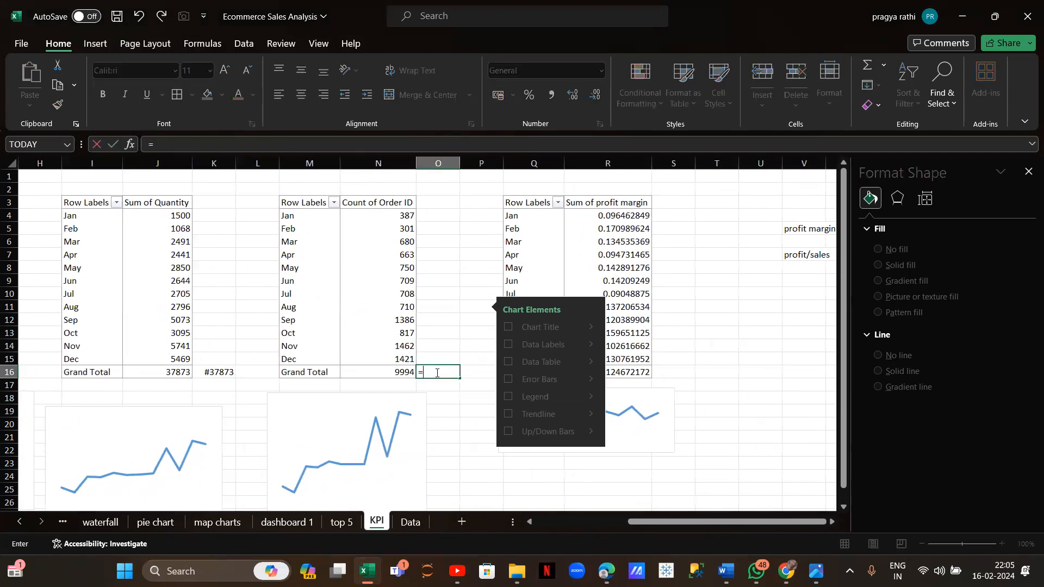
pyautogui.click(372, 377)
pyautogui.press('Return')
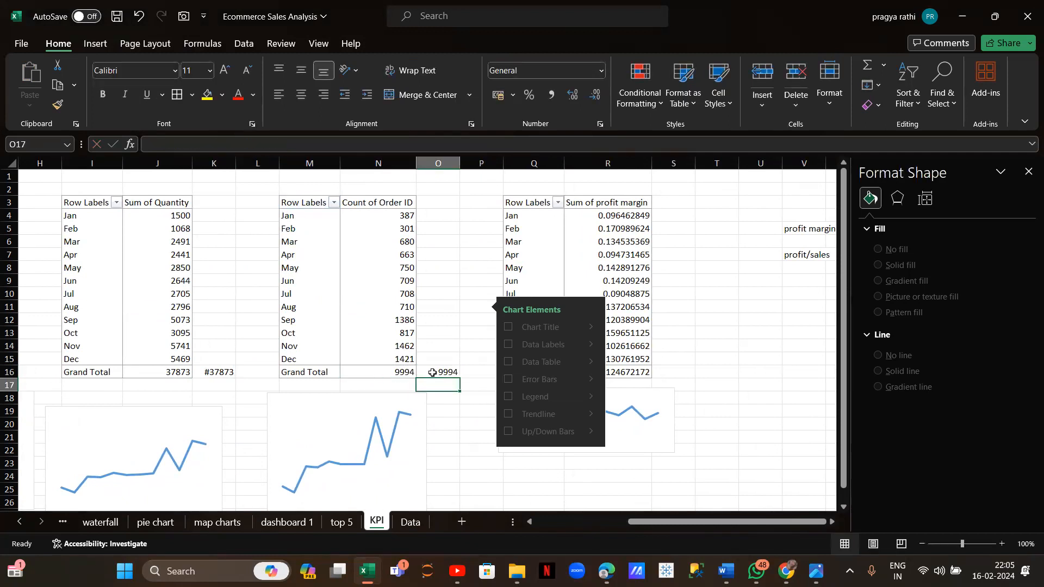
# Apply the custom number format "#"General to the order count total in O16
pyautogui.click(432, 373)
pyautogui.click(600, 72)
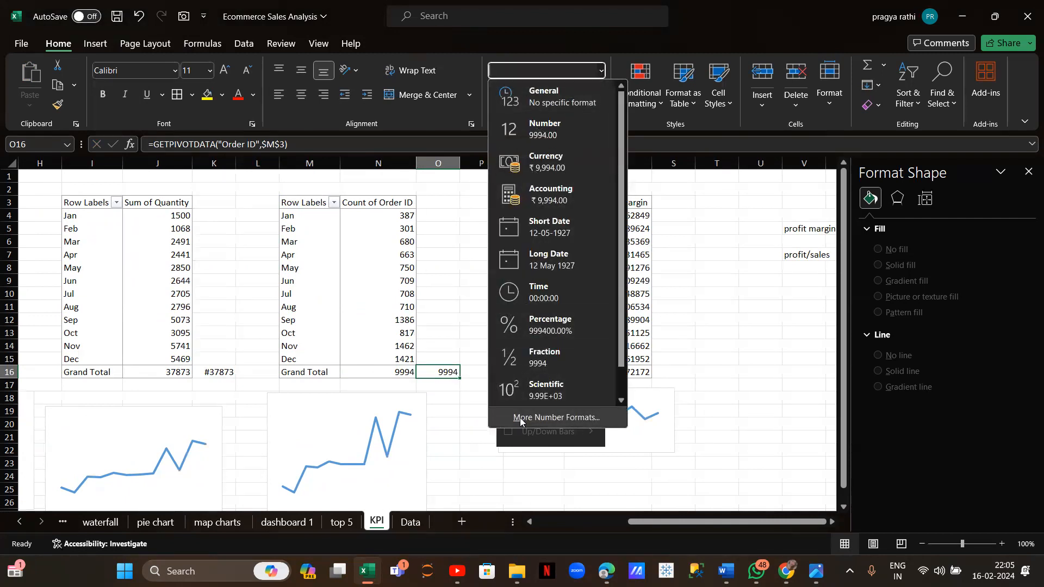
pyautogui.click(544, 417)
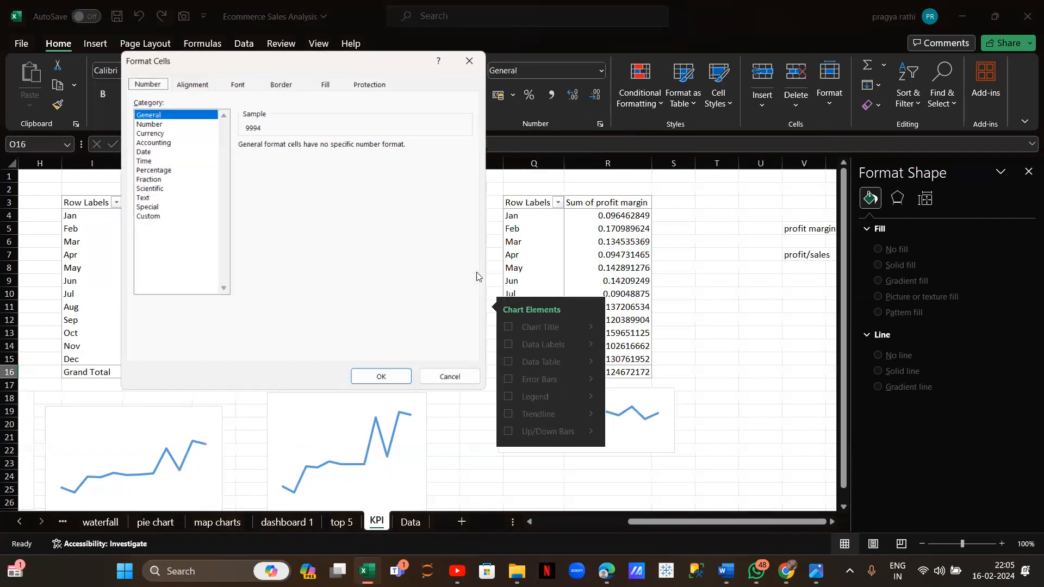
pyautogui.click(152, 217)
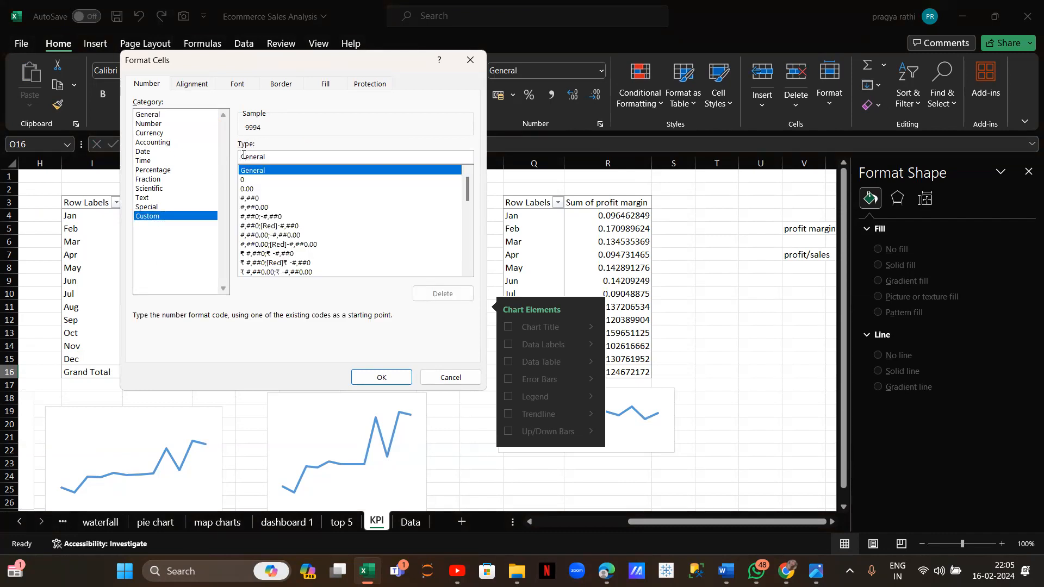
pyautogui.write('"')
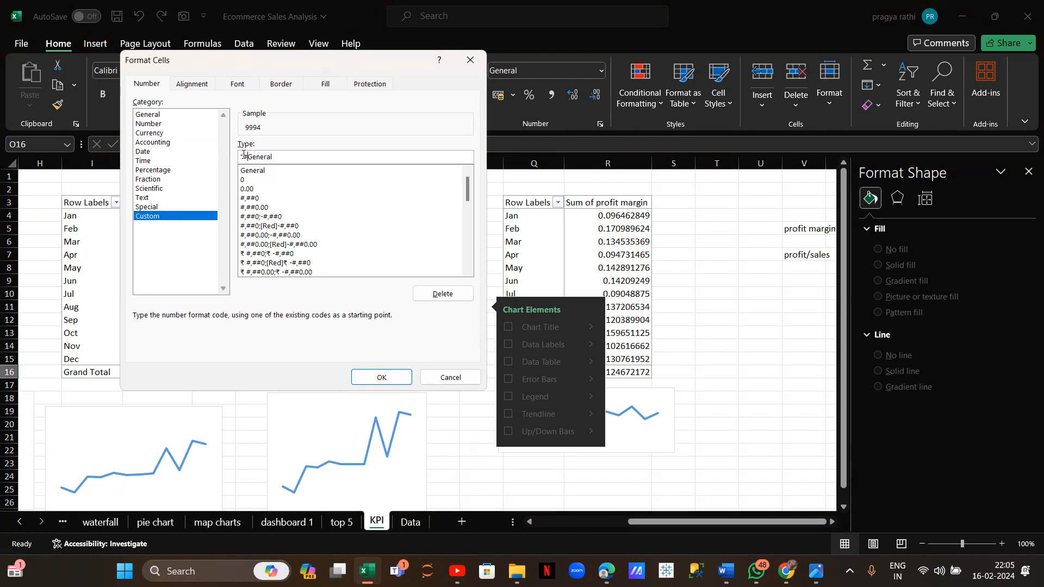
pyautogui.write('#"')
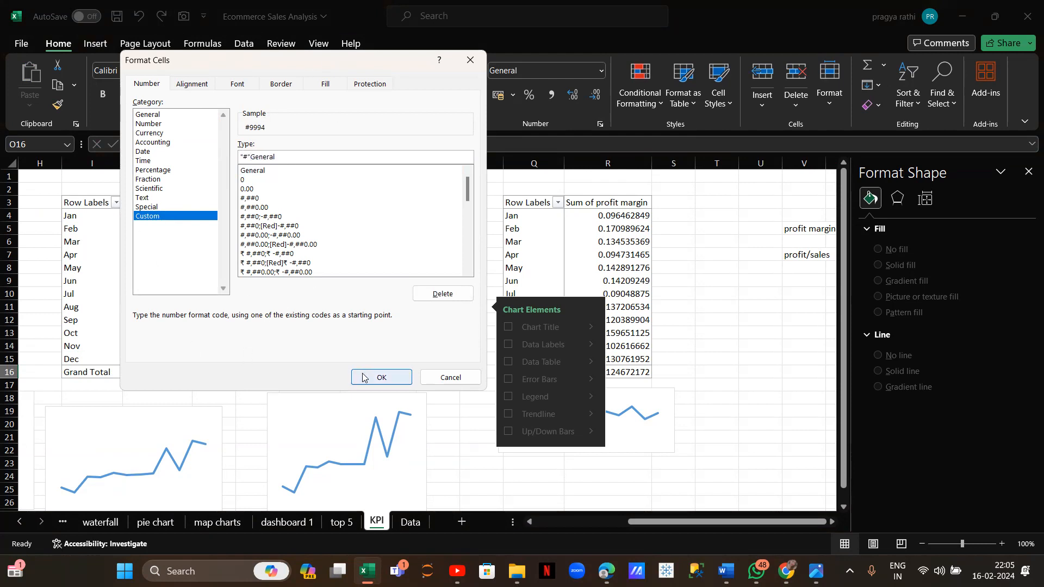
pyautogui.click(381, 377)
# Copy the Sum of profit margin grand total into cell T14 and format it as a percentage without decimal places
pyautogui.hscroll(5, 444, 370)
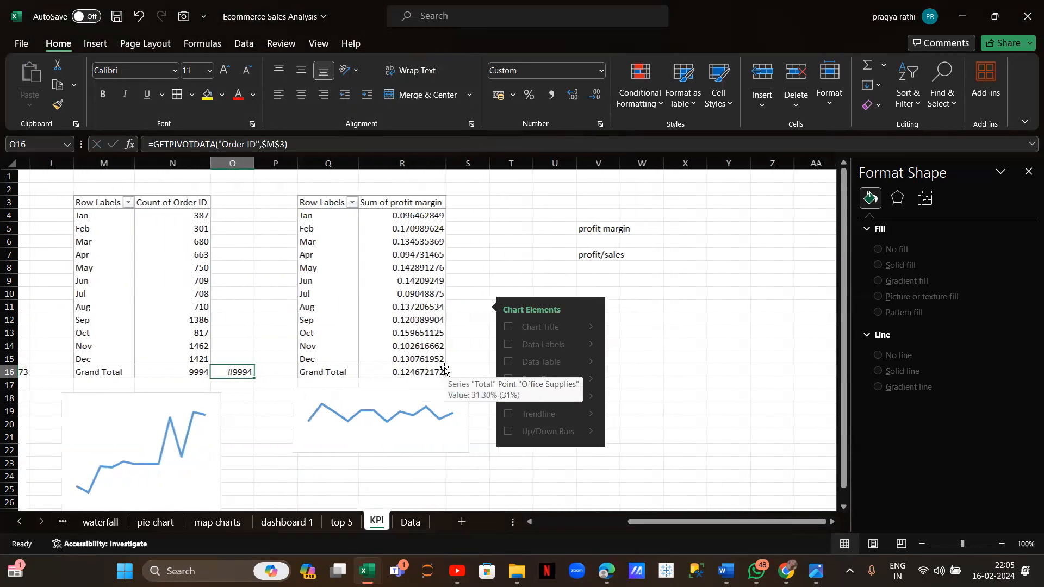
pyautogui.hscroll(-1, 406, 355)
pyautogui.click(371, 373)
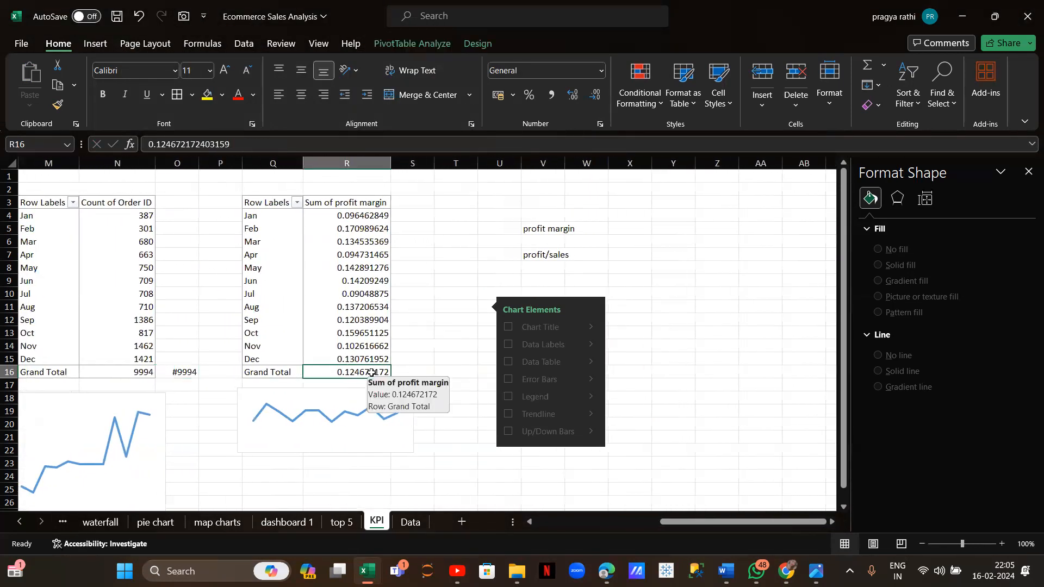
pyautogui.hotkey('ctrl', 'c')
pyautogui.click(447, 346)
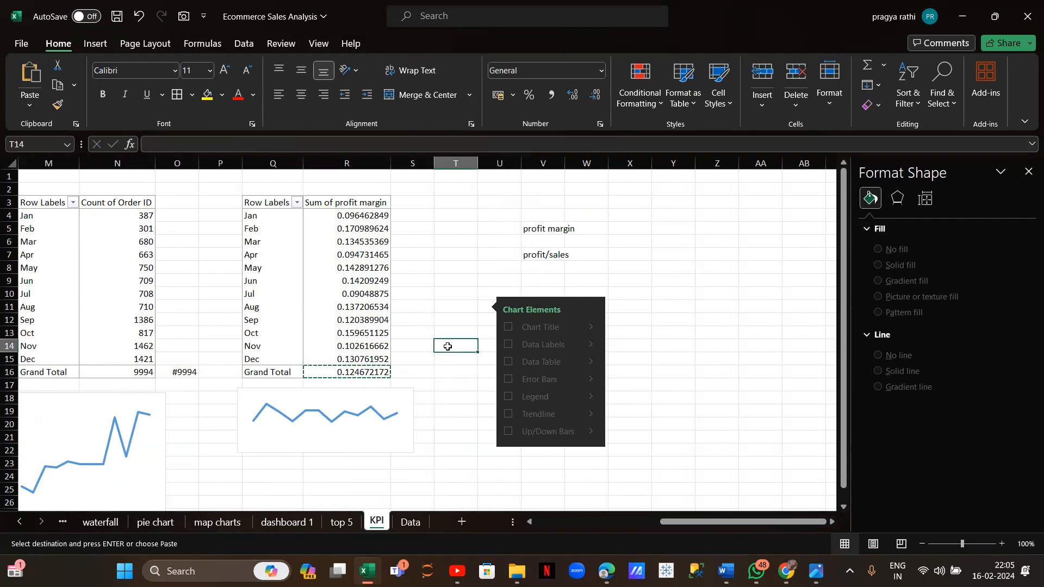
pyautogui.hotkey('ctrl', 'v')
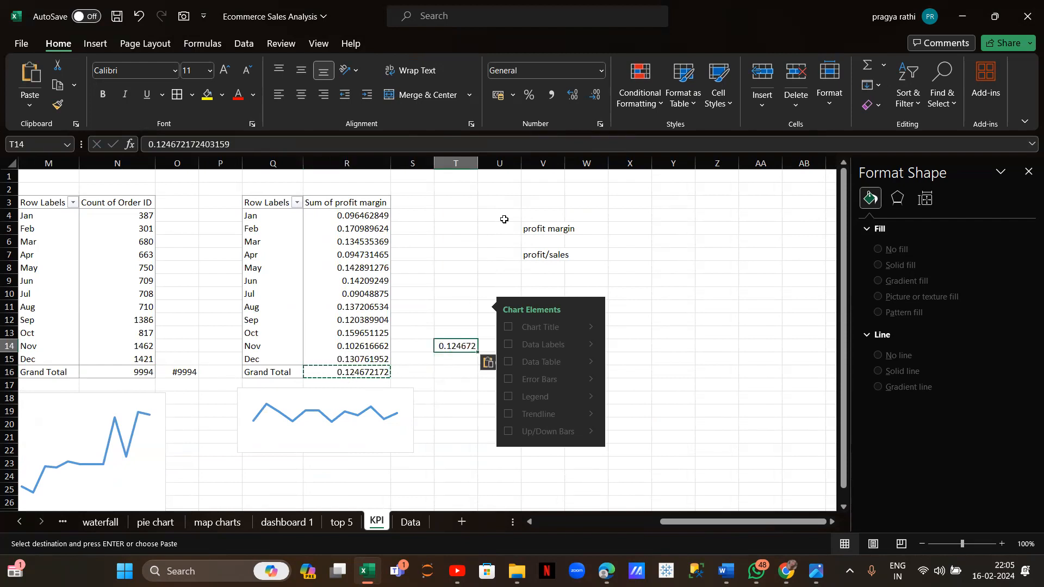
pyautogui.click(529, 95)
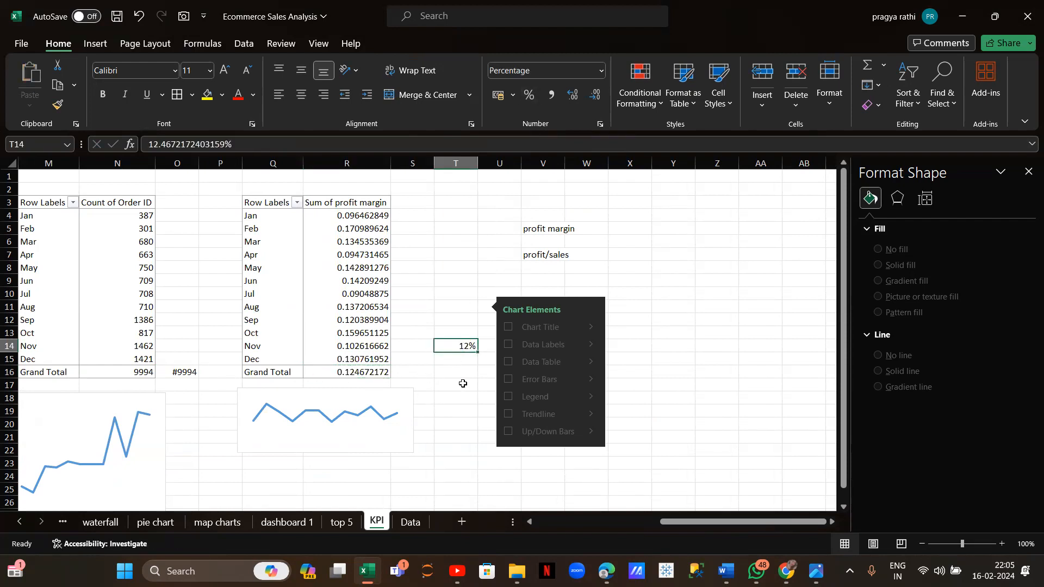
# On the dashboard 1 sheet, draw a rounded rectangle about 0.61 cm high and 2.52 cm wide above the line chart in the first KPI card
pyautogui.hscroll(-5, 462, 384)
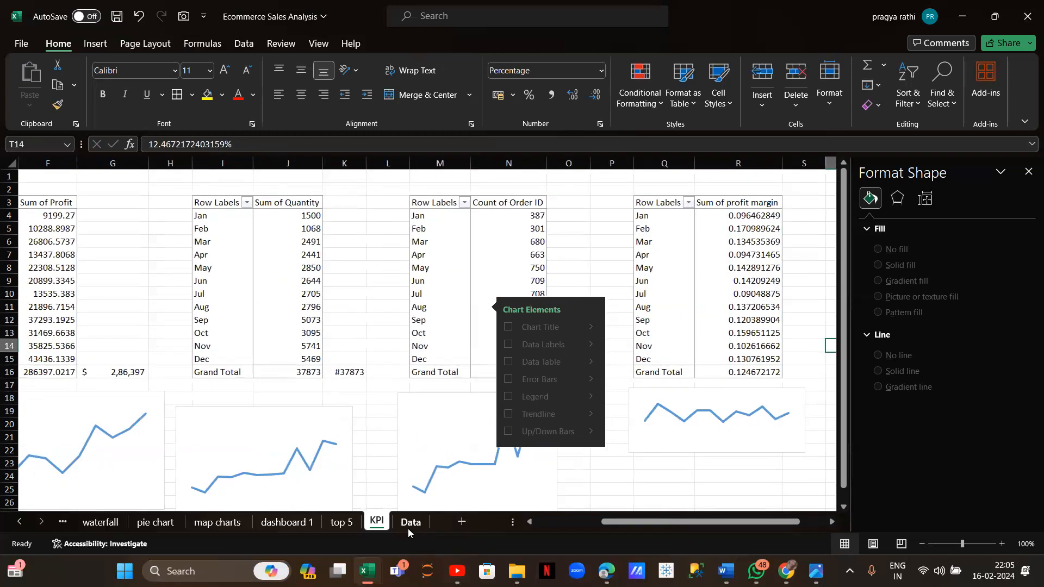
pyautogui.click(408, 524)
pyautogui.click(288, 522)
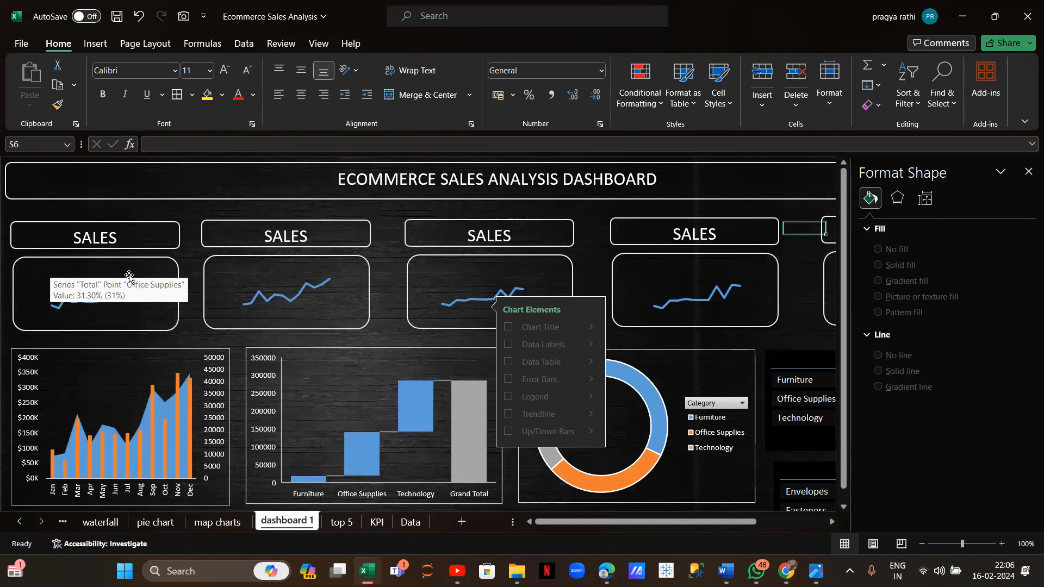
pyautogui.click(102, 42)
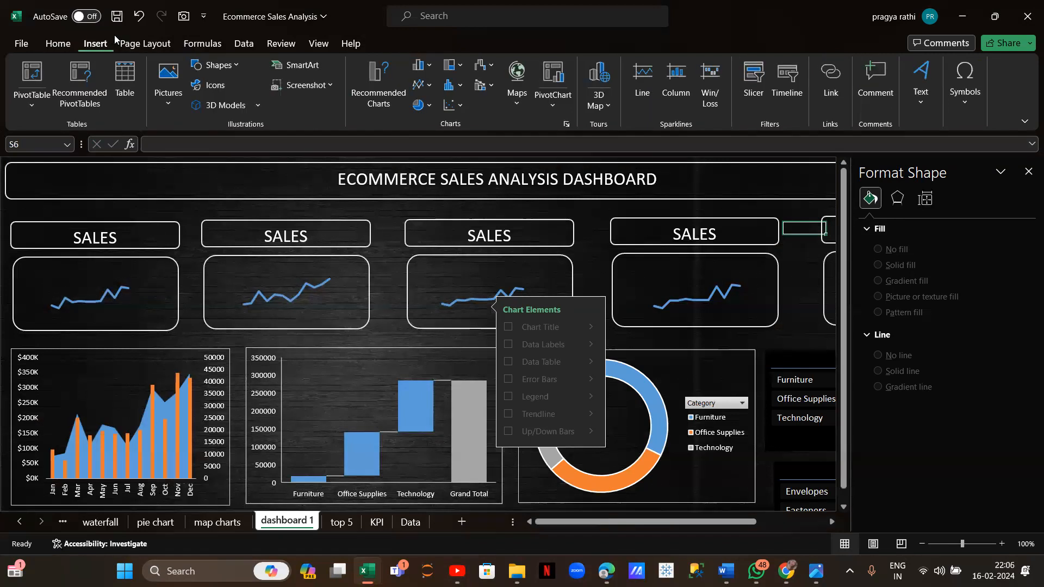
pyautogui.click(215, 65)
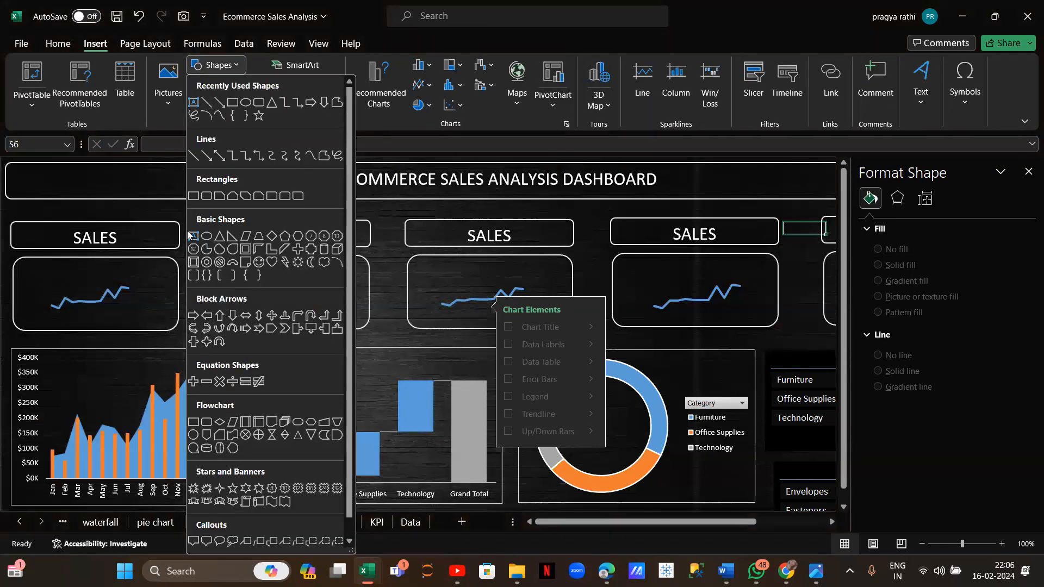
pyautogui.click(204, 194)
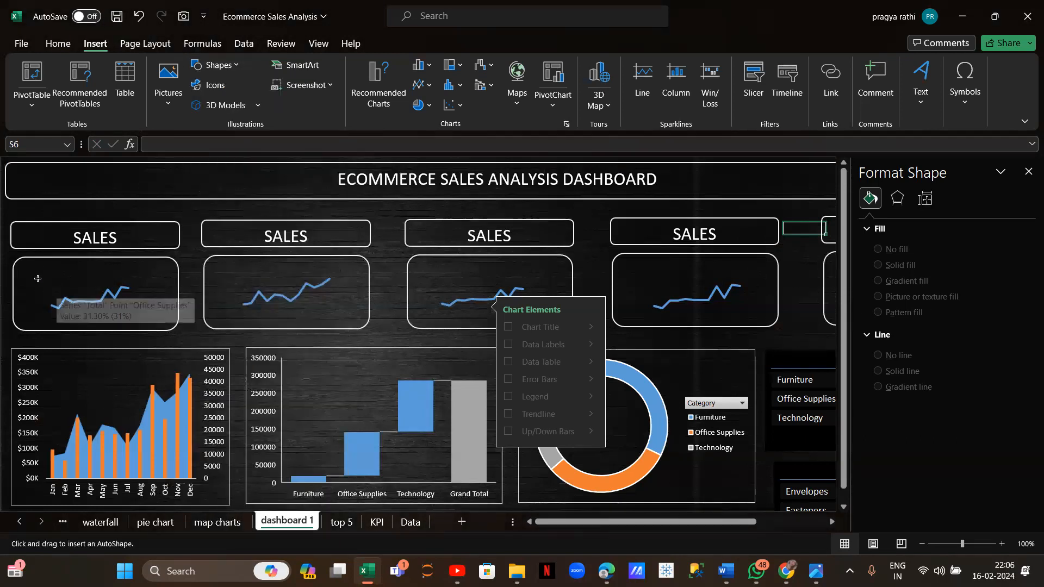
pyautogui.moveTo(51, 263); pyautogui.dragTo(116, 280)
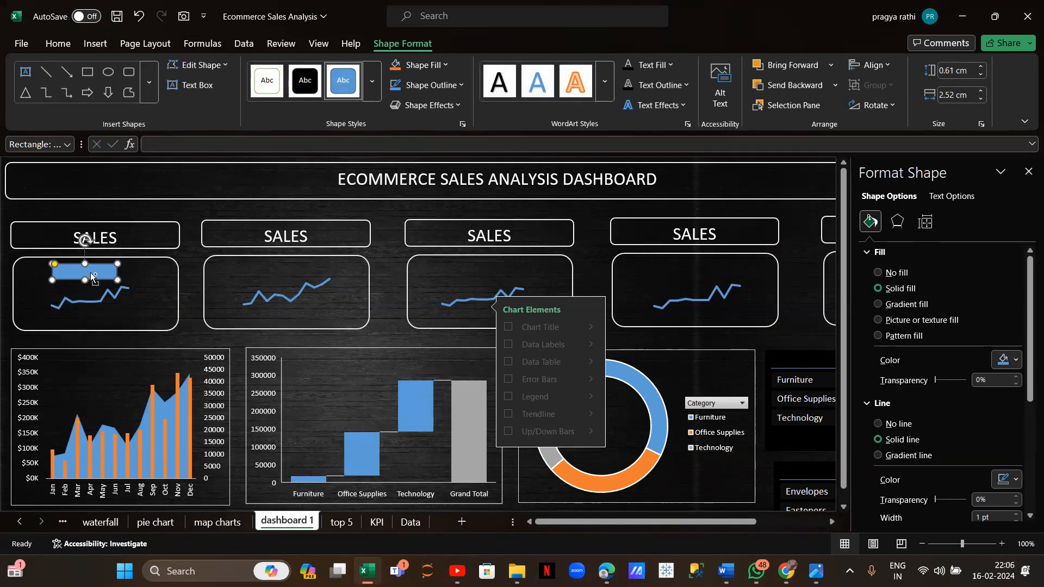
# Duplicate the small blue rounded rectangle into each of the other four KPI cards, above their line charts
pyautogui.moveTo(89, 273); pyautogui.dragTo(294, 273)
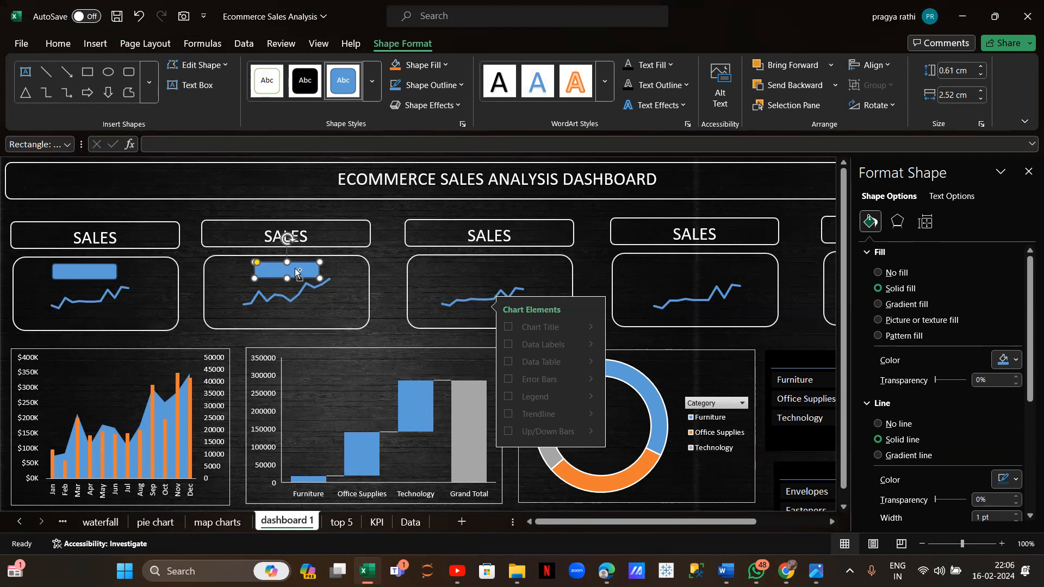
pyautogui.moveTo(294, 269); pyautogui.dragTo(706, 268)
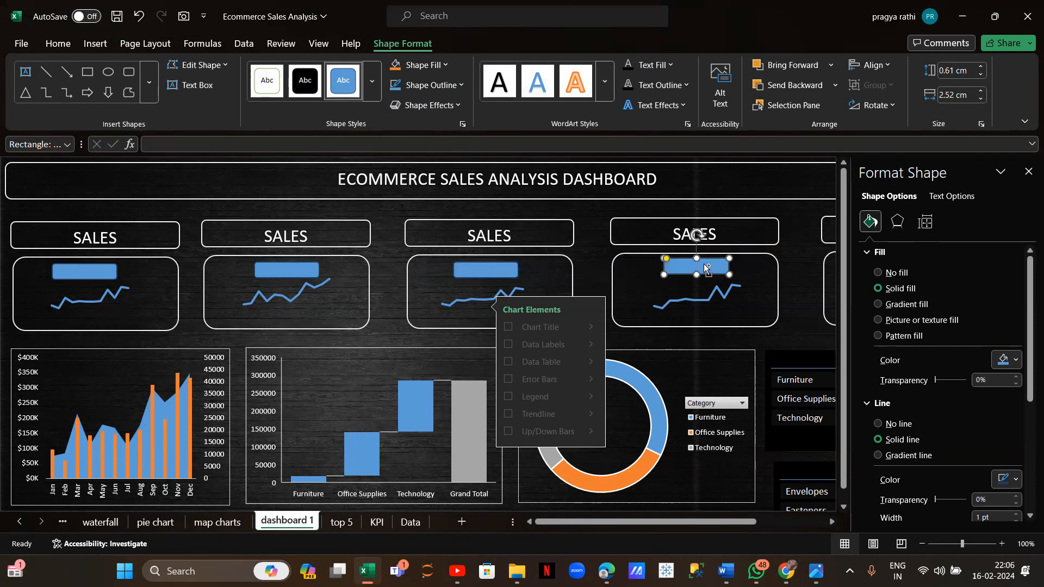
pyautogui.hscroll(5, 703, 264)
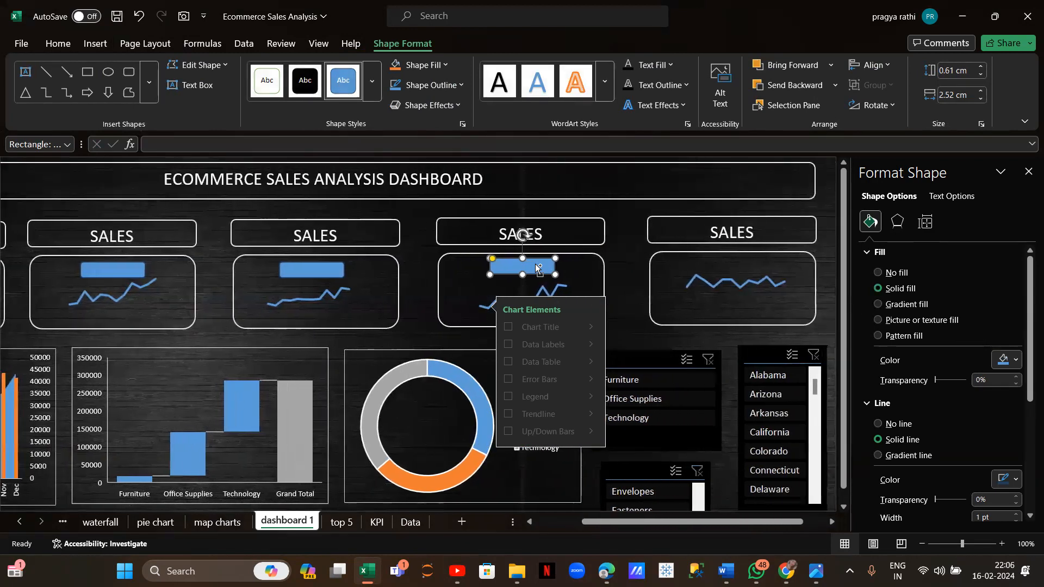
pyautogui.moveTo(535, 264); pyautogui.dragTo(743, 288)
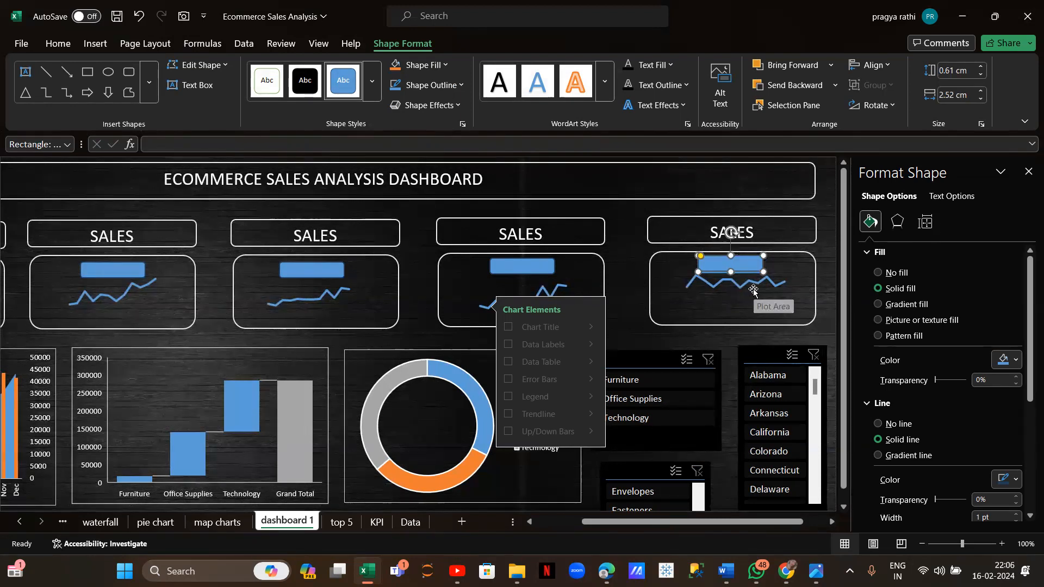
pyautogui.click(740, 285)
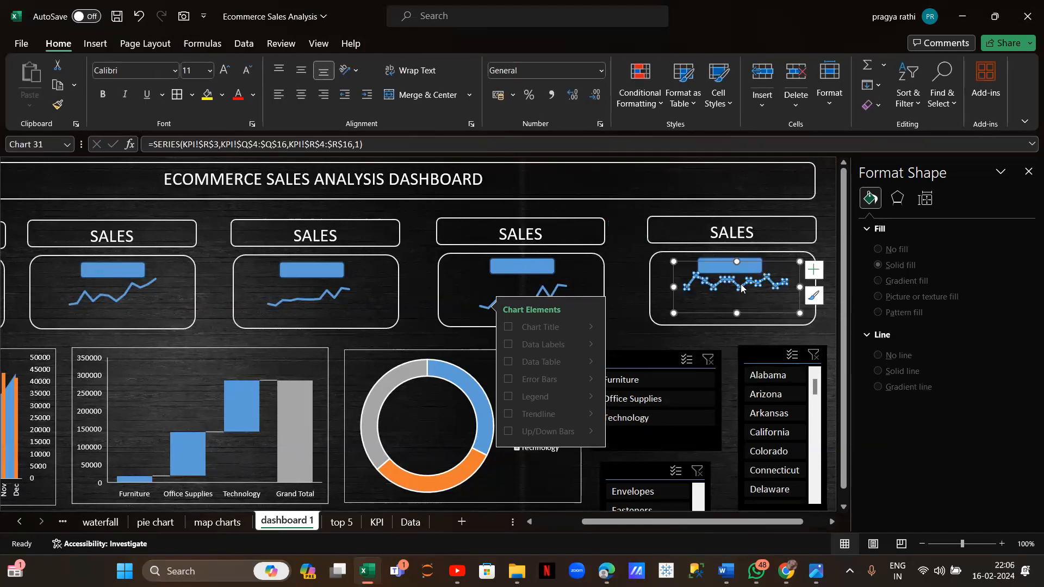
# Move the line chart's plot area in the fifth KPI card slightly down, clear of the blue value box
pyautogui.click(731, 305)
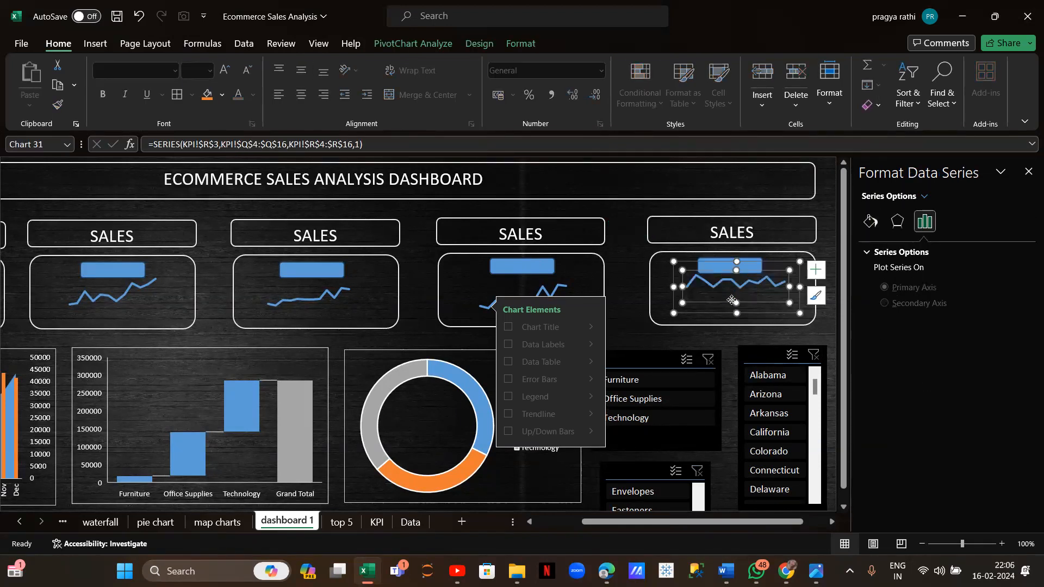
pyautogui.moveTo(731, 301); pyautogui.dragTo(731, 305)
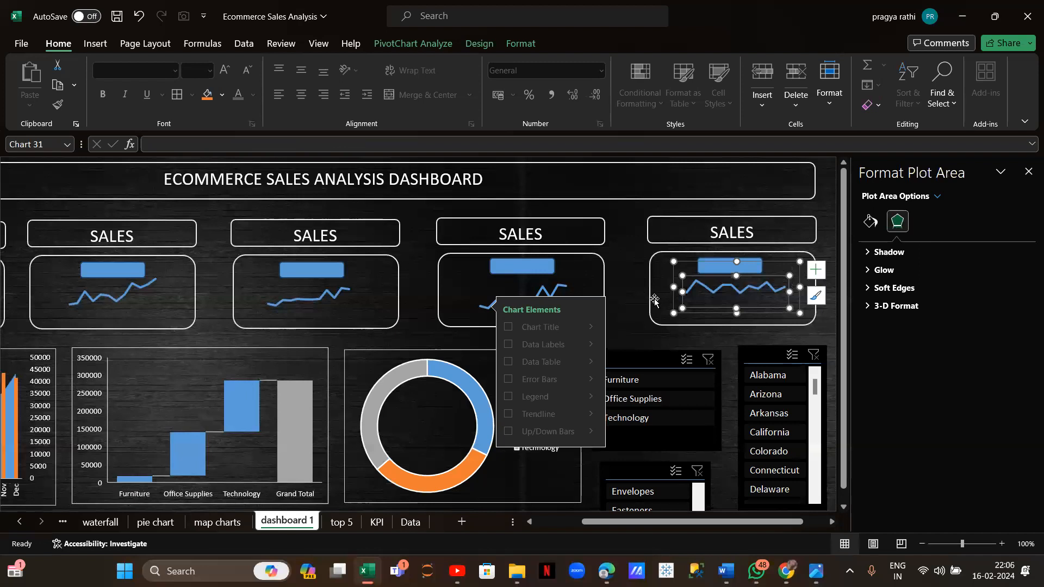
pyautogui.click(619, 266)
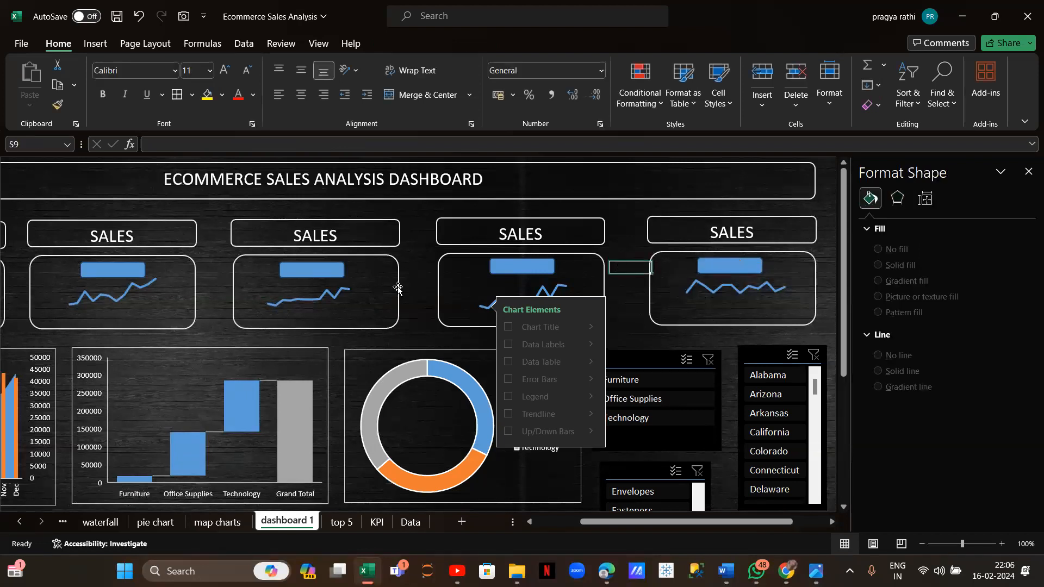
# Replace the heading of the second KPI card with "PROFIT", matching the order of the pivot tables on the KPI sheet
pyautogui.hscroll(-3, 397, 288)
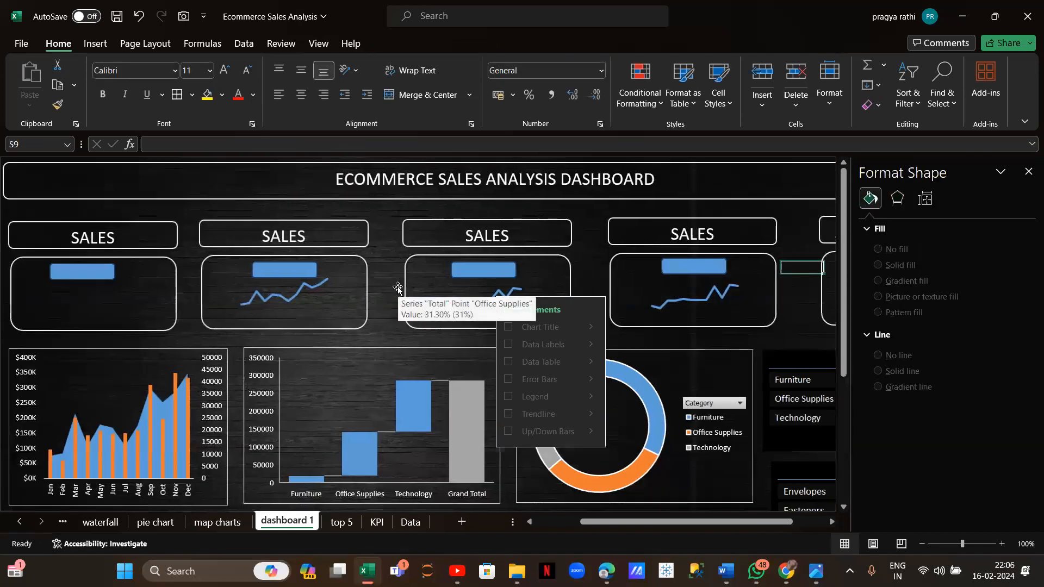
pyautogui.click(306, 235)
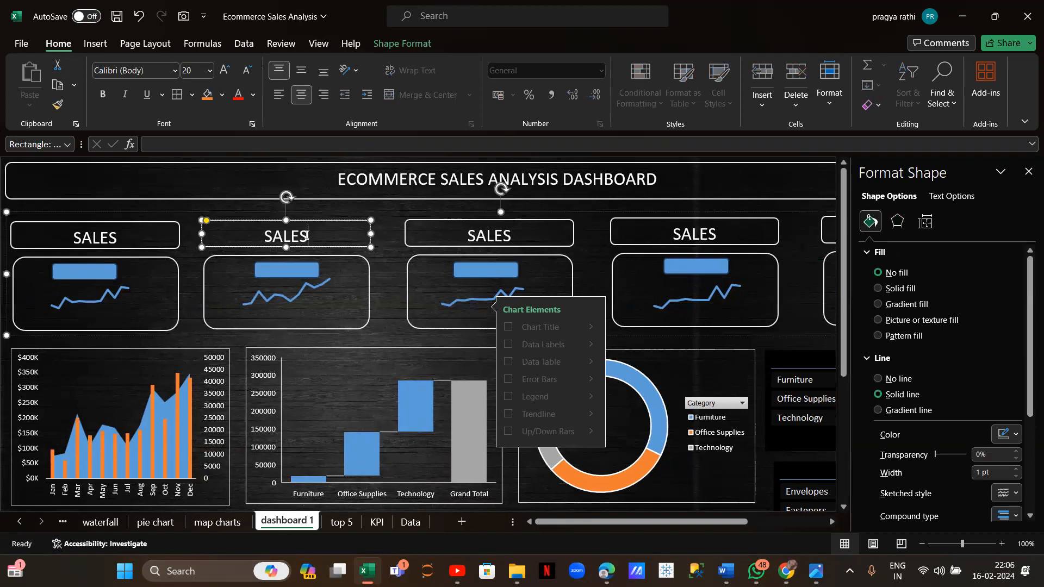
pyautogui.press('BackSpace')
pyautogui.press('BackSpace')
pyautogui.press('BackSpace')
pyautogui.press('BackSpace')
pyautogui.press('BackSpace')
pyautogui.click(376, 522)
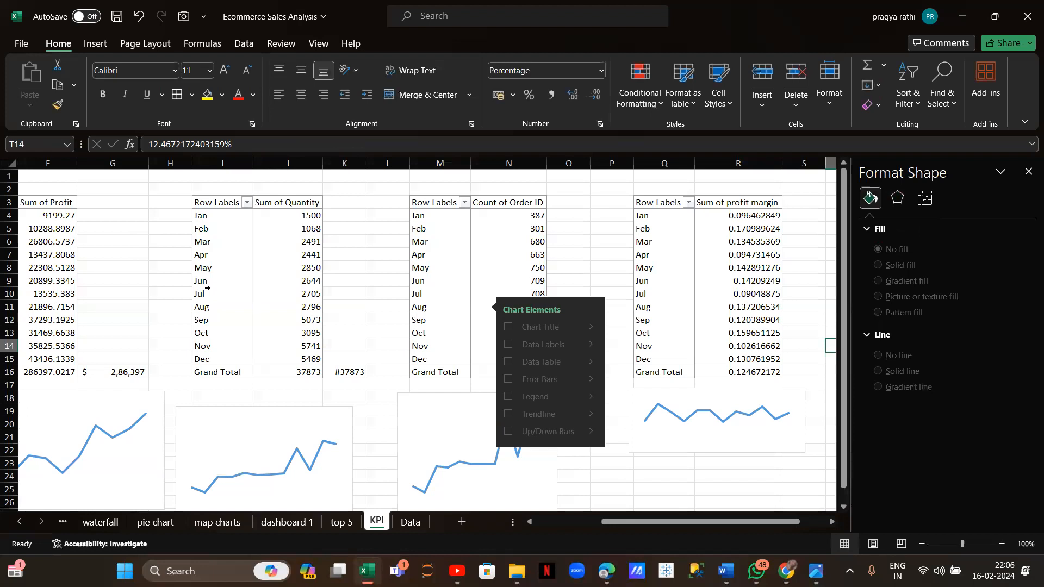
pyautogui.hscroll(-5, 207, 287)
pyautogui.hscroll(-3, 207, 288)
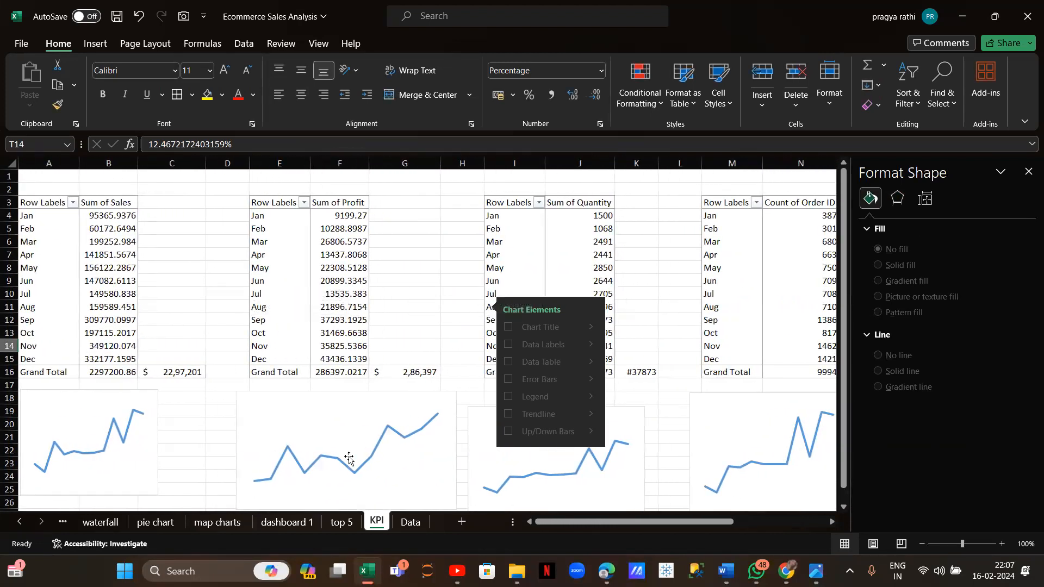
pyautogui.click(286, 521)
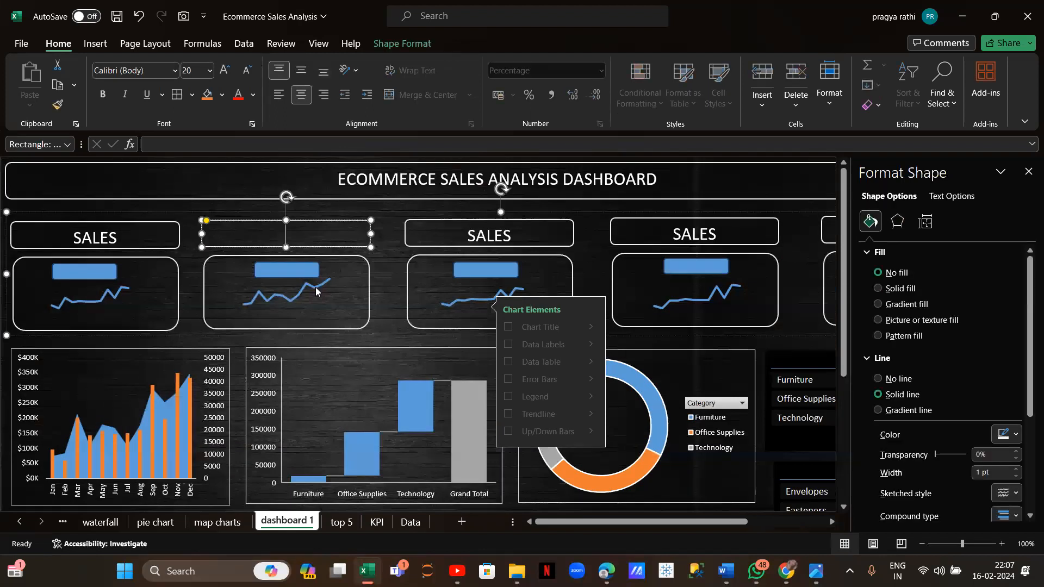
pyautogui.moveTo(316, 291)
pyautogui.write('PRO')
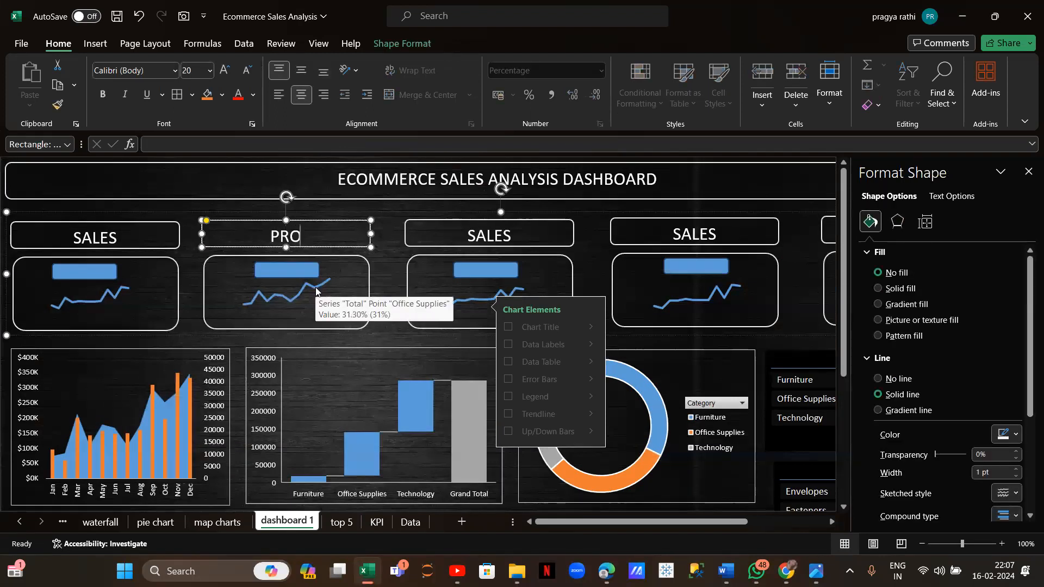
pyautogui.write('FIT')
# Replace the heading of the third KPI card with "QUANTITY"
pyautogui.doubleClick(490, 235)
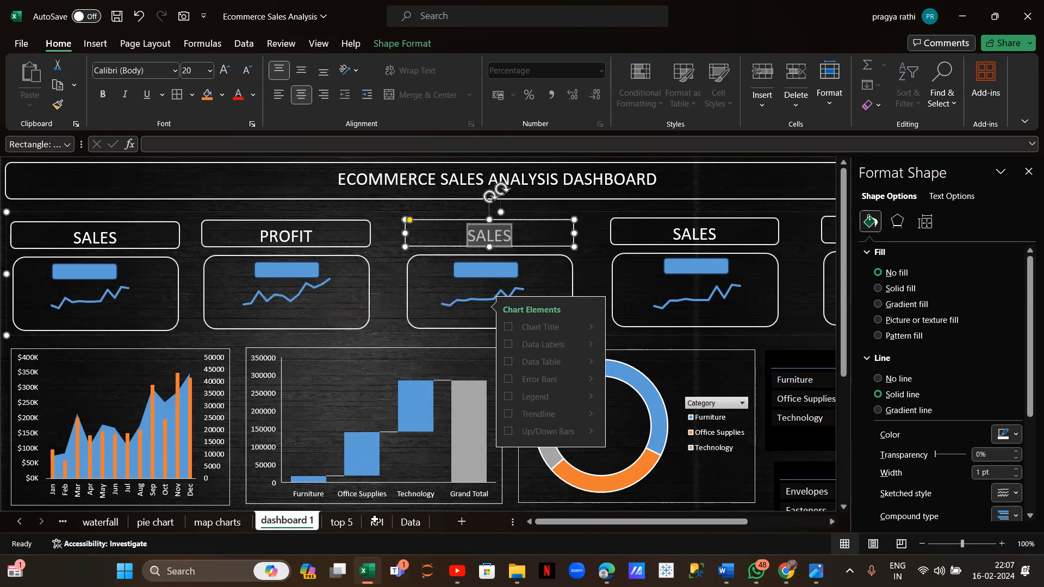
pyautogui.write('Q')
pyautogui.write('UANTIT')
pyautogui.write('U')
pyautogui.press('BackSpace')
pyautogui.write('Y')
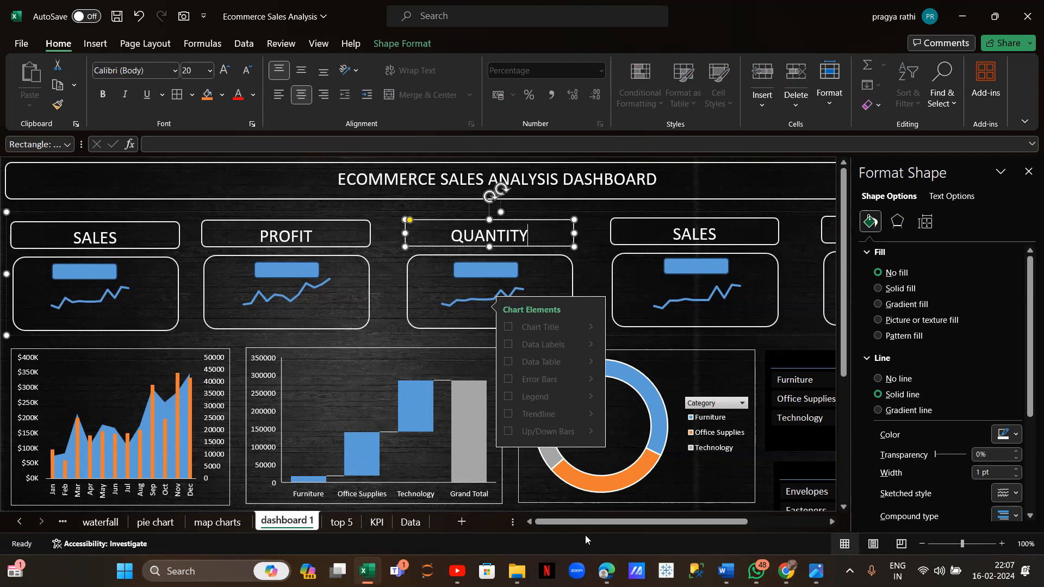
# Check the fourth metric on the KPI sheet and replace the fourth KPI card's heading with "ORDER ID"
pyautogui.doubleClick(690, 238)
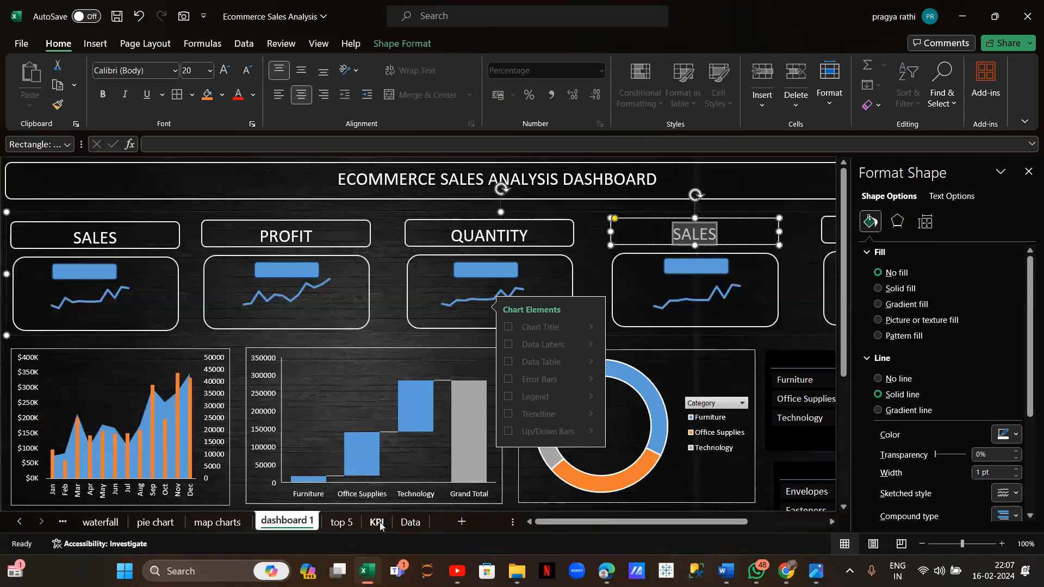
pyautogui.click(376, 522)
pyautogui.hscroll(5, 614, 234)
pyautogui.hscroll(-6, 614, 233)
pyautogui.hscroll(-2, 303, 426)
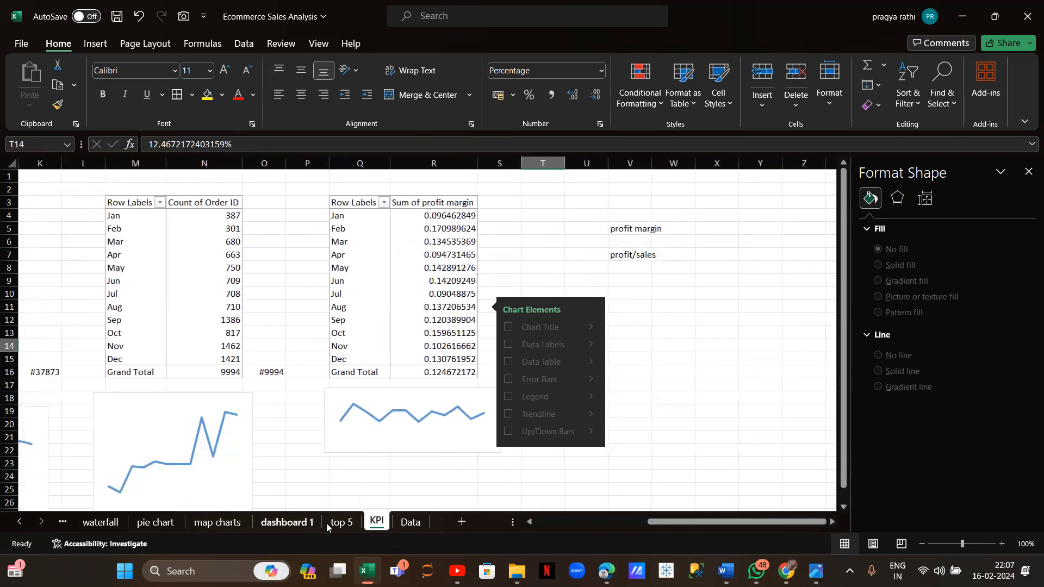
pyautogui.click(310, 525)
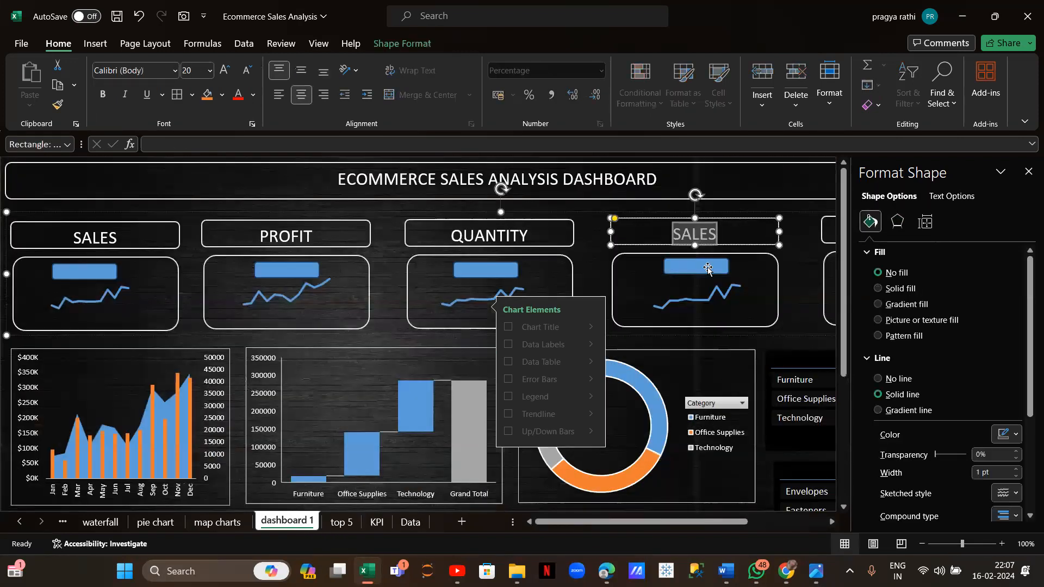
pyautogui.press('BackSpace')
pyautogui.write('ORD')
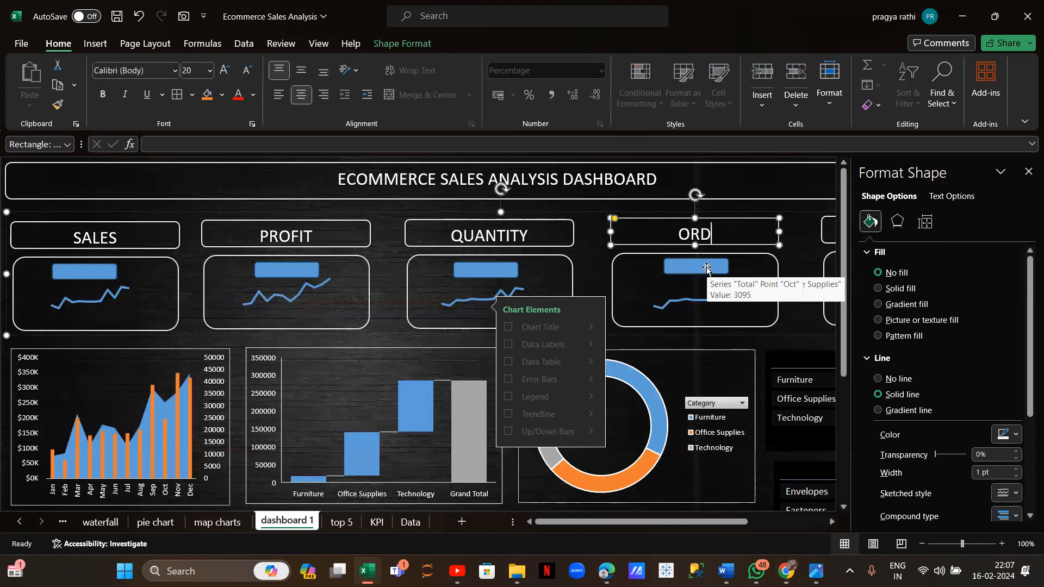
pyautogui.write('ER ID')
# Replace the heading of the fifth KPI card with "PROFIT MARGIN"
pyautogui.hscroll(5, 701, 256)
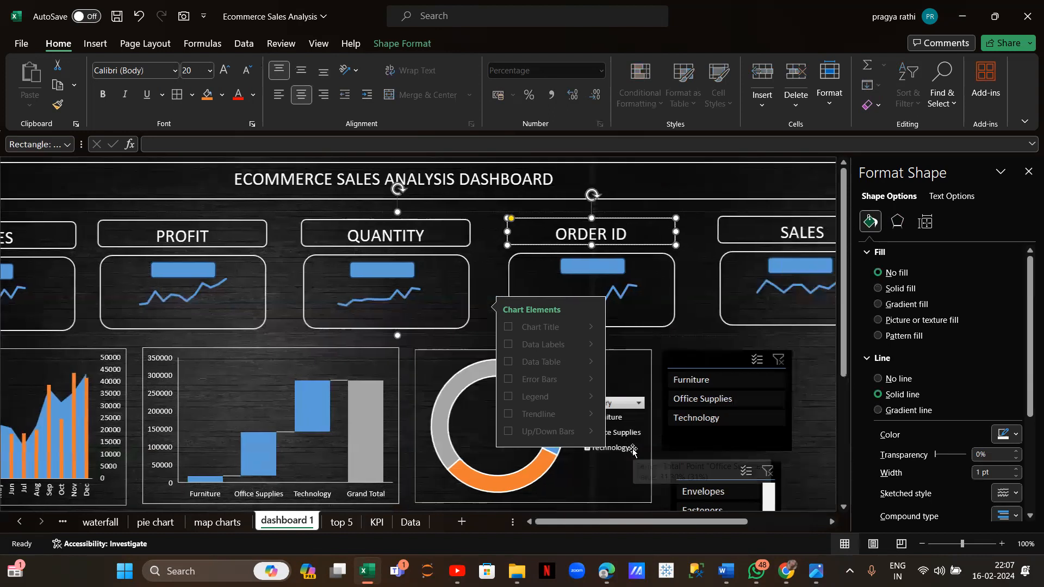
pyautogui.click(710, 231)
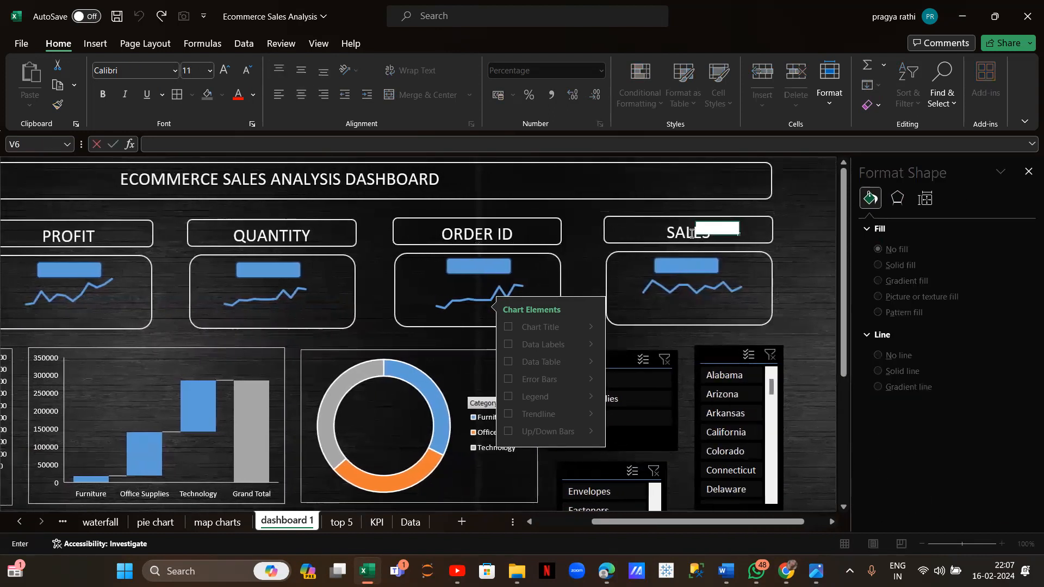
pyautogui.click(689, 234)
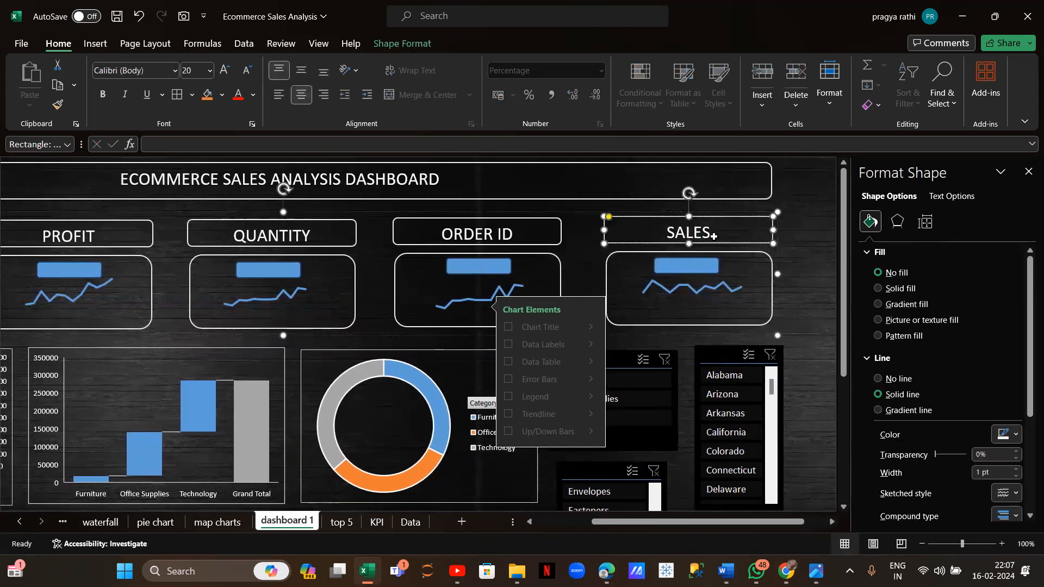
pyautogui.press('BackSpace')
pyautogui.press('BackSpace')
pyautogui.press('BackSpace')
pyautogui.press('BackSpace')
pyautogui.press('BackSpace')
pyautogui.write('PROFIT MARD')
pyautogui.press('BackSpace')
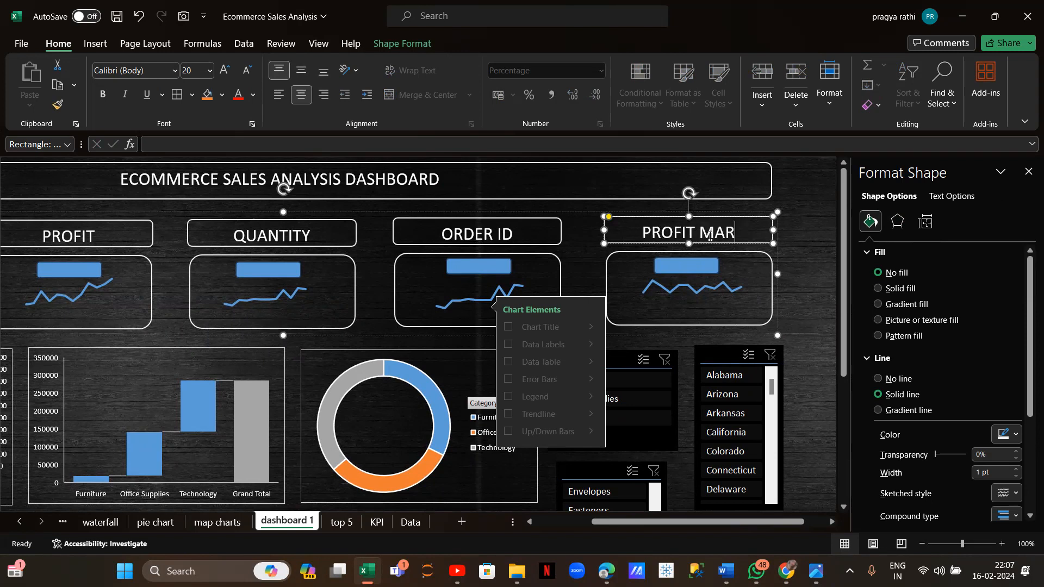
pyautogui.write('GIN')
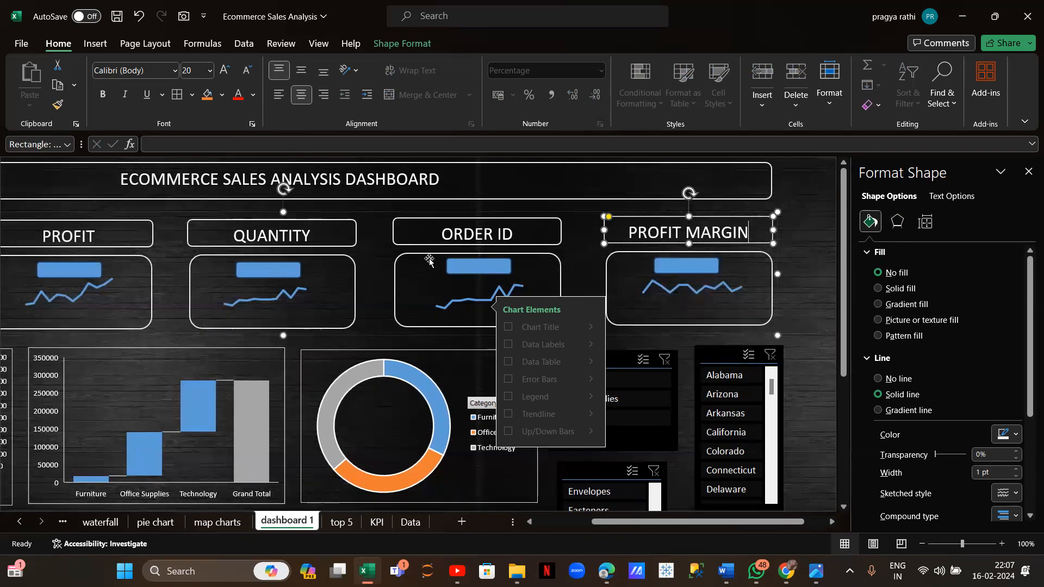
# Copy the formatted sales total from cell C16 of the KPI sheet into the blue value box of the SALES card
pyautogui.hscroll(-3, 429, 260)
pyautogui.hscroll(-2, 429, 260)
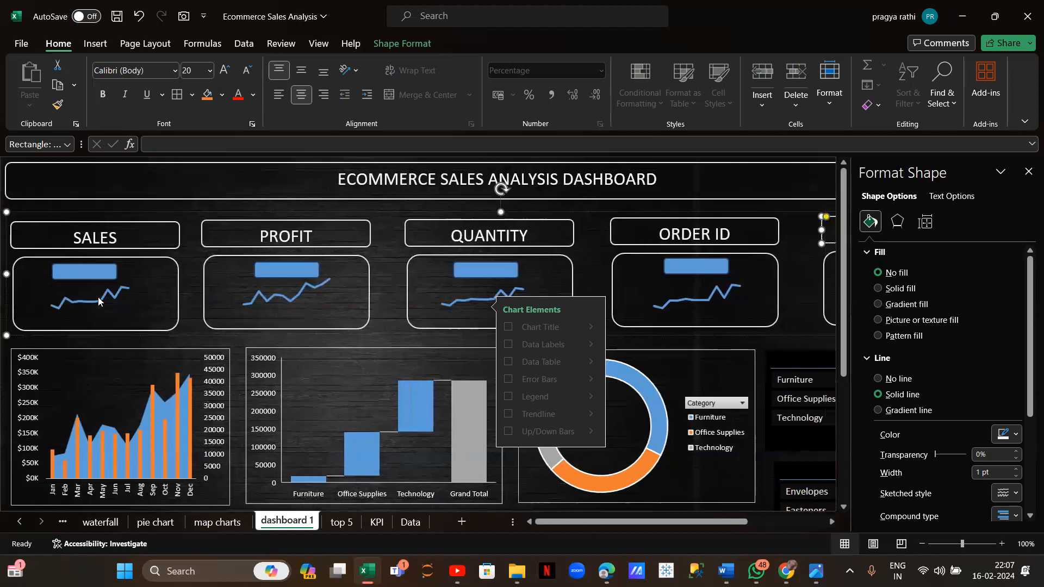
pyautogui.click(89, 275)
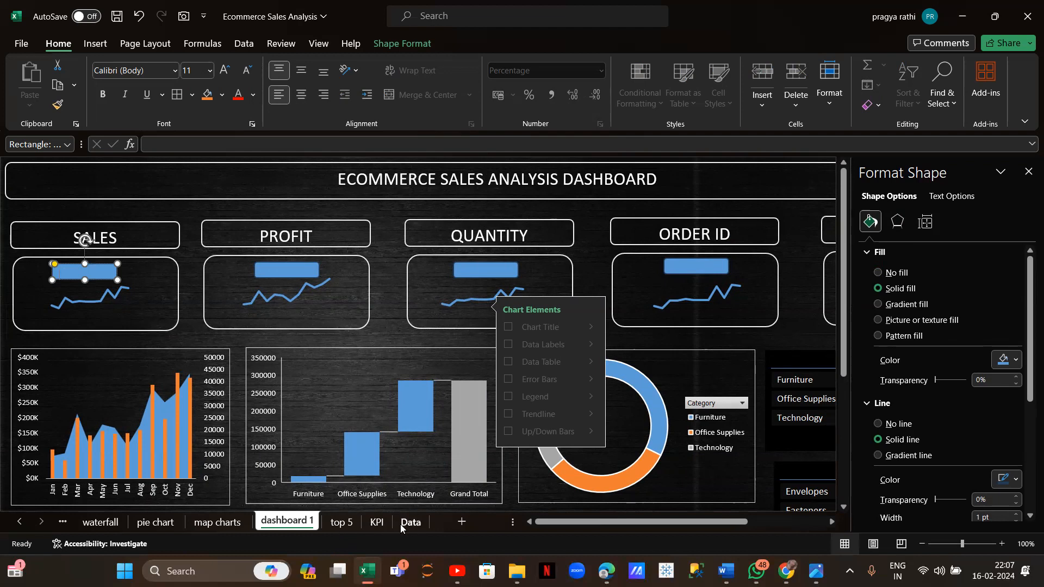
pyautogui.click(377, 522)
pyautogui.hscroll(-5, 66, 358)
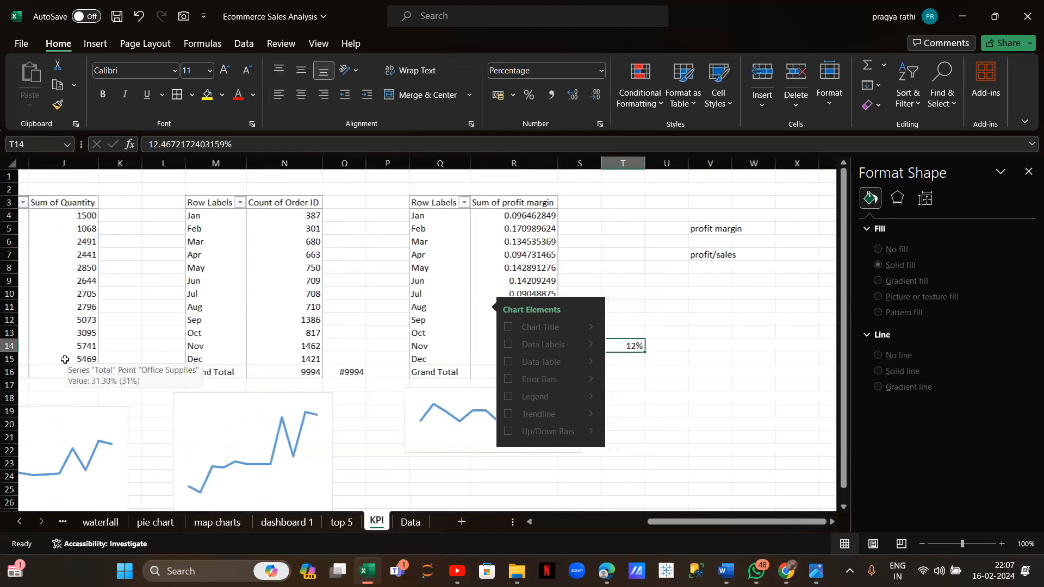
pyautogui.hscroll(-5, 66, 359)
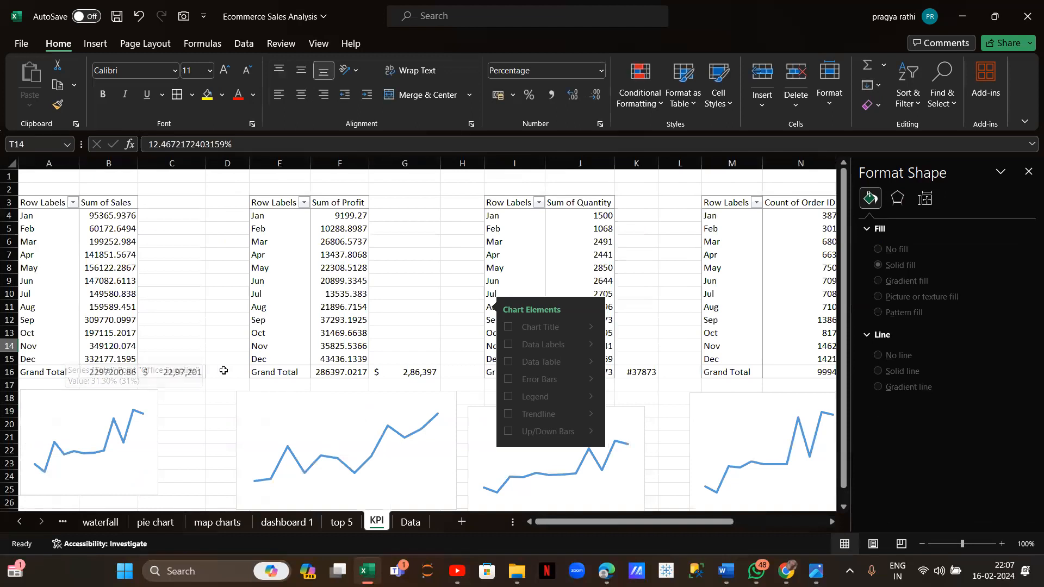
pyautogui.click(183, 372)
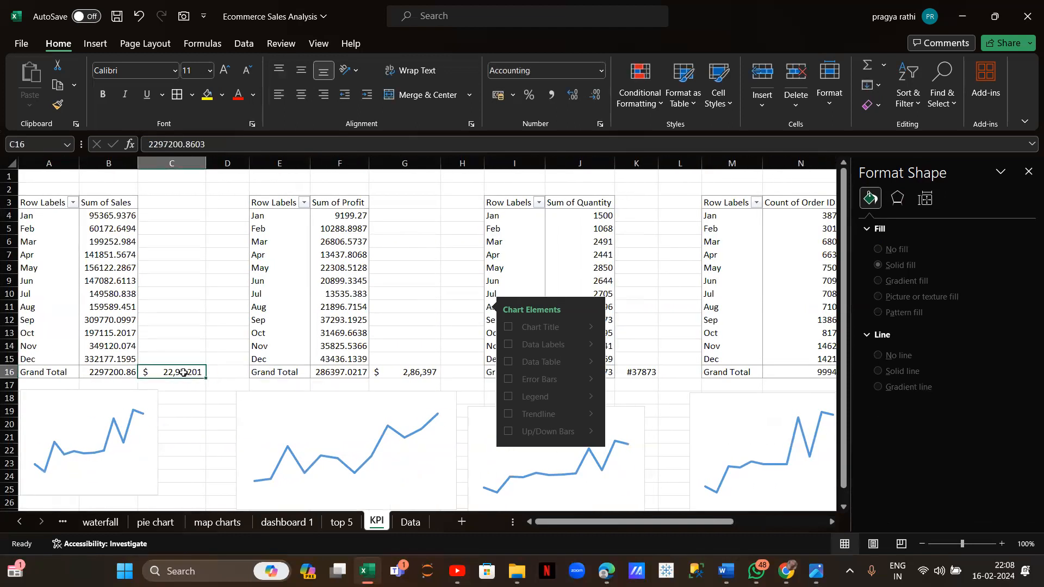
pyautogui.hotkey('ctrl', 'c')
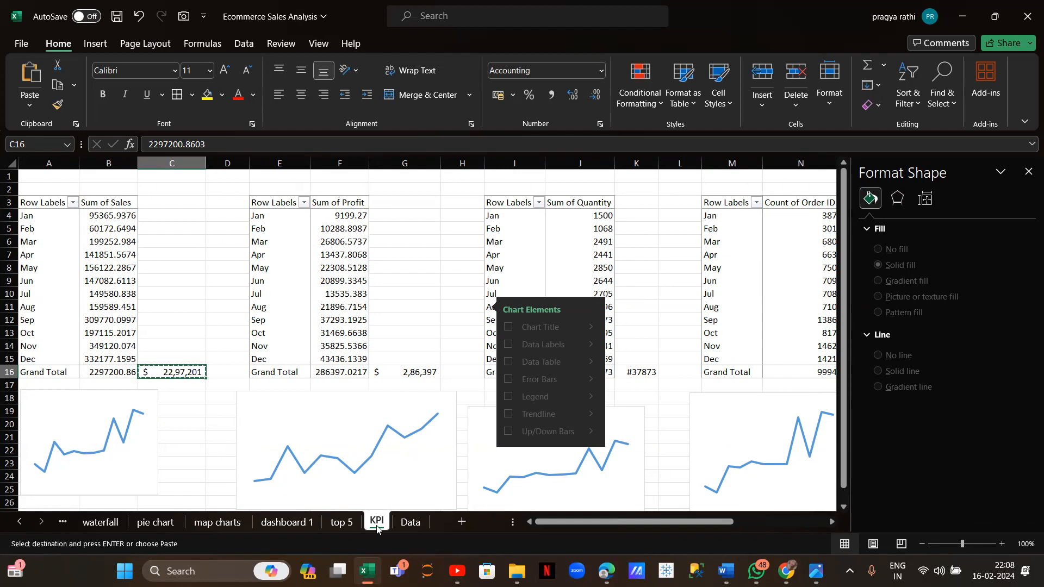
pyautogui.click(304, 523)
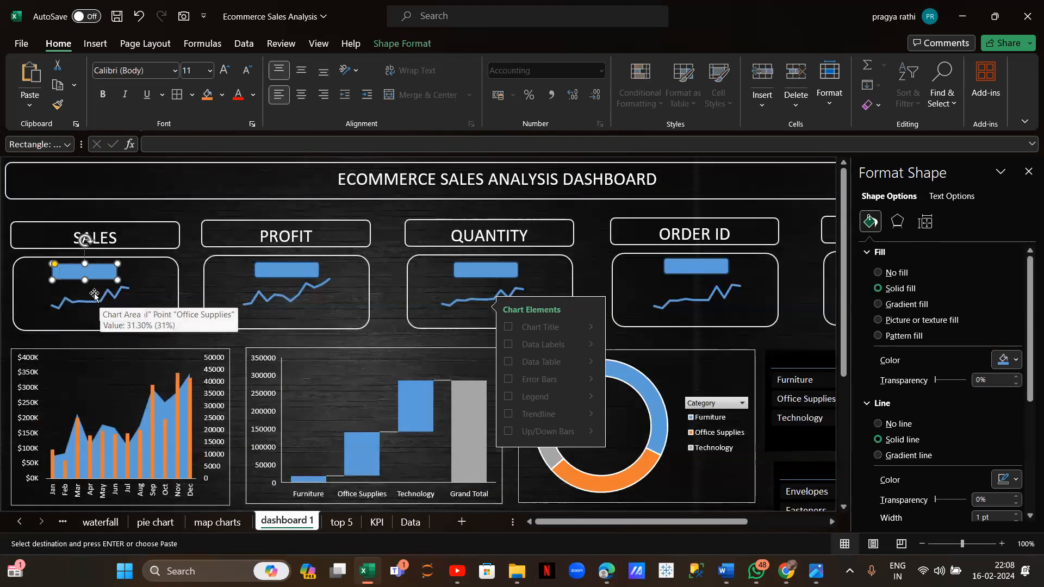
pyautogui.click(64, 275)
pyautogui.hotkey('ctrl', 'v')
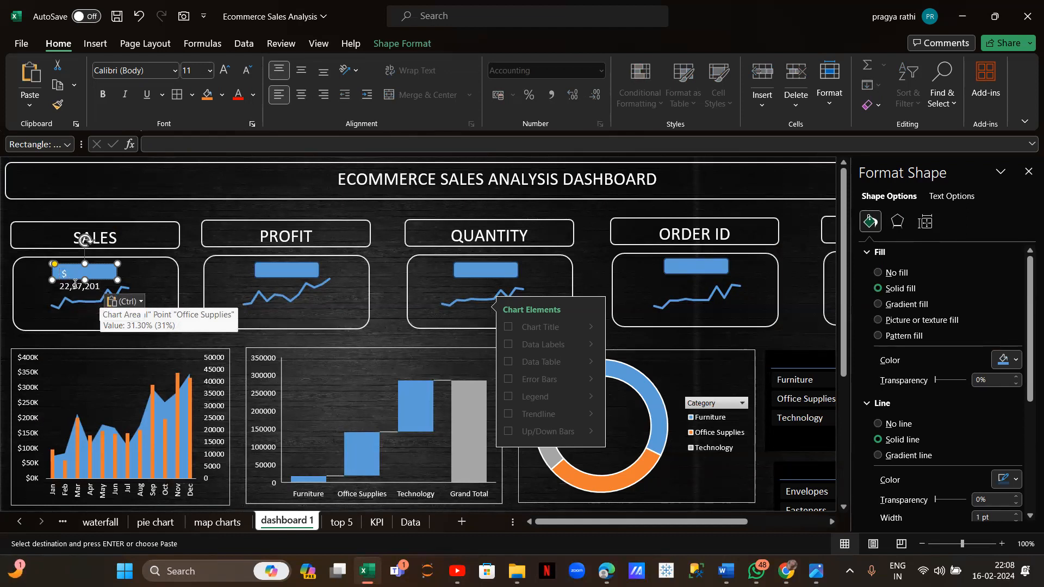
# Delete the pasted sales total from the SALES card's blue value box
pyautogui.press('BackSpace')
pyautogui.press('BackSpace')
pyautogui.press('BackSpace')
pyautogui.press('BackSpace')
pyautogui.press('BackSpace')
pyautogui.press('BackSpace')
pyautogui.press('BackSpace')
pyautogui.press('BackSpace')
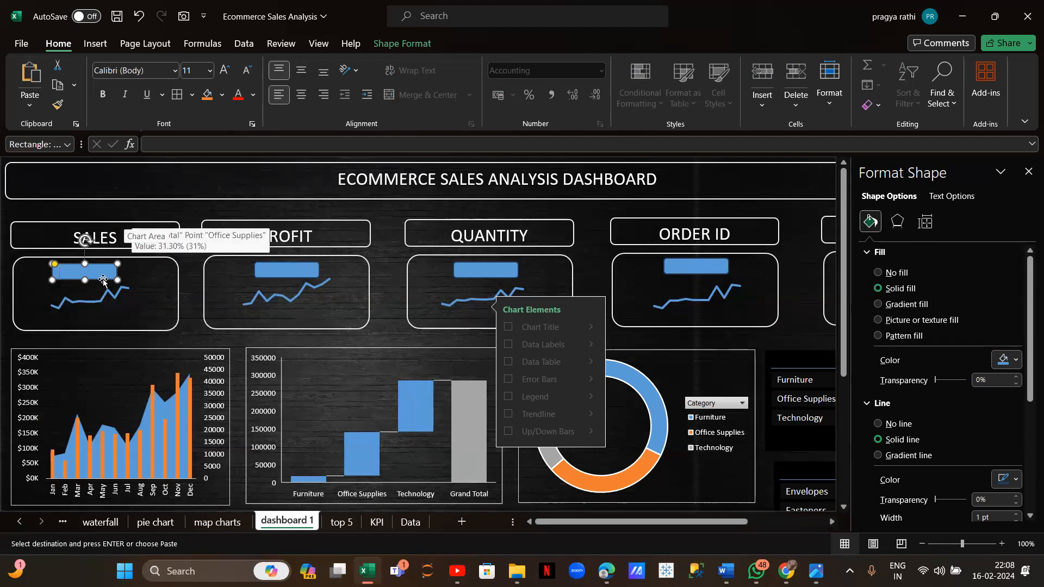
# Enlarge the SALES card's blue value box slightly and try pasting the copied sales total into it again
pyautogui.moveTo(117, 280); pyautogui.dragTo(125, 283)
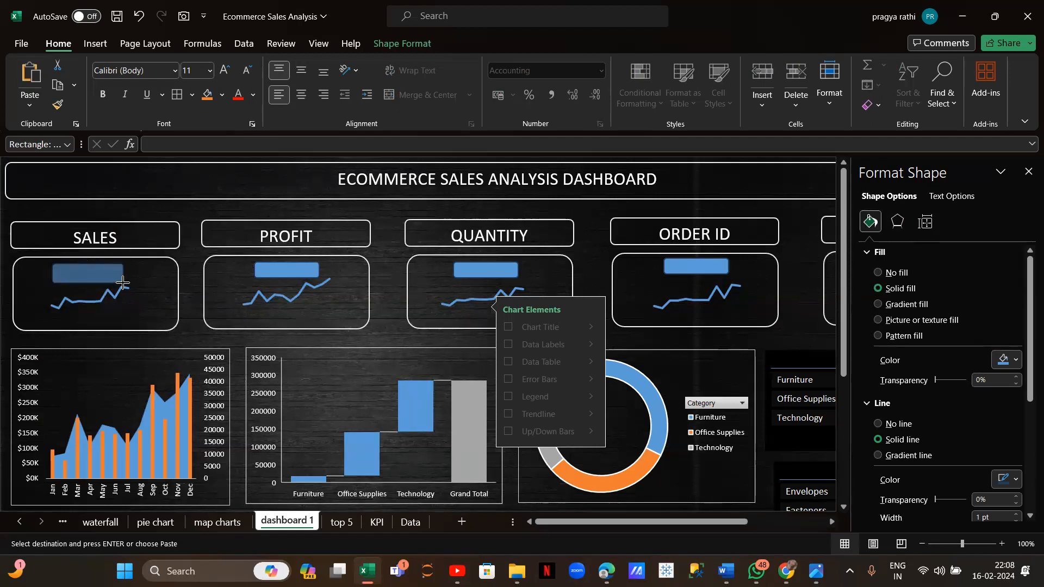
pyautogui.hotkey('ctrl', 'v')
pyautogui.doubleClick(64, 273)
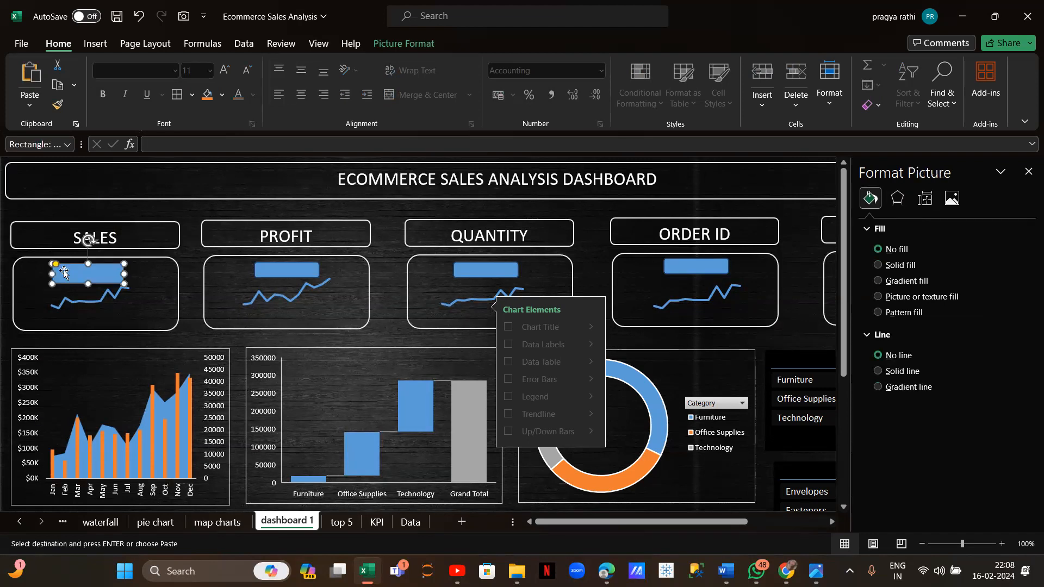
# Try to link the SALES card's blue value box to the sales total on the KPI sheet with a formula
pyautogui.click(376, 522)
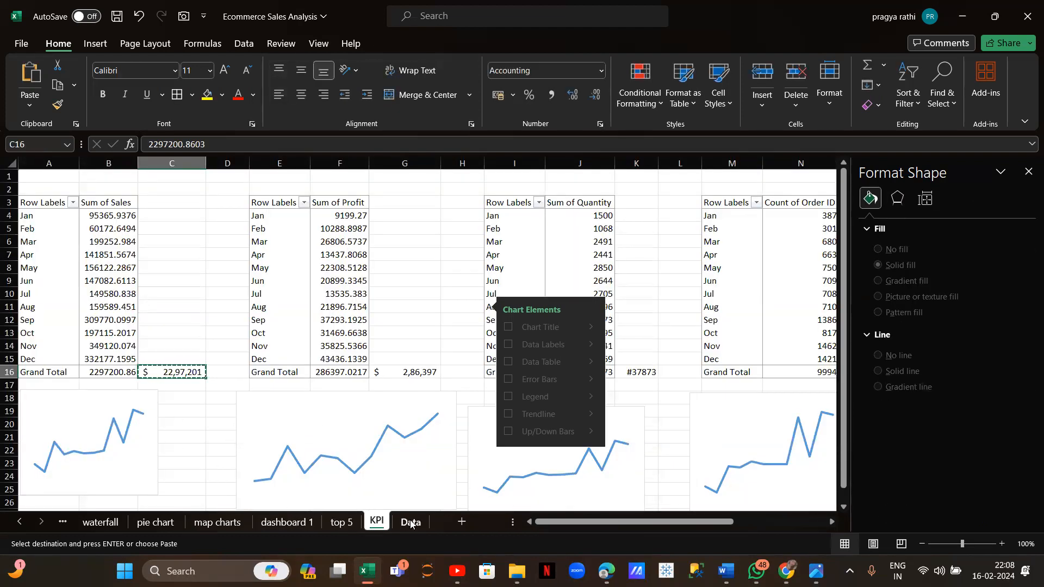
pyautogui.click(288, 522)
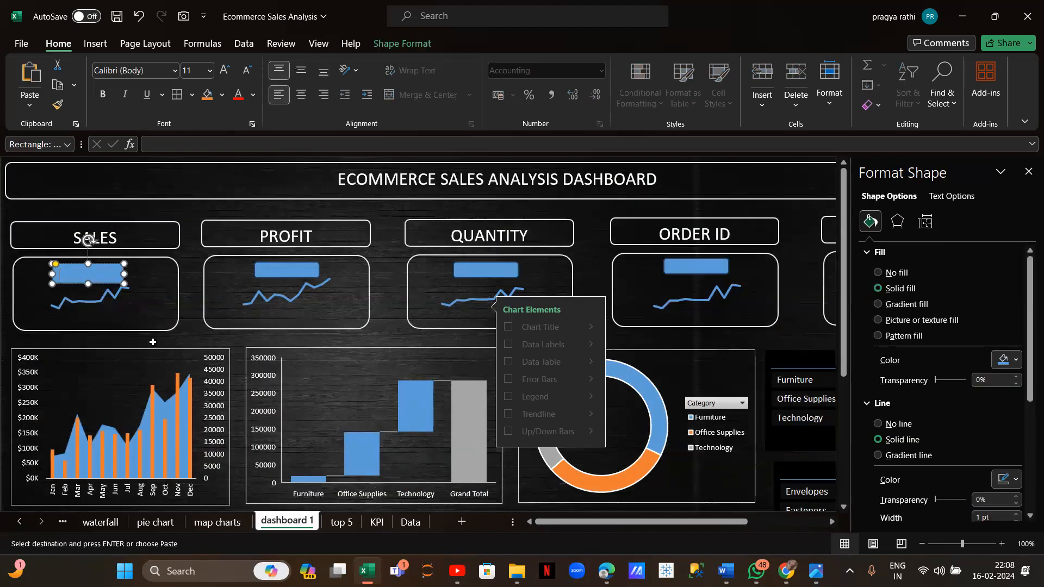
pyautogui.write('=')
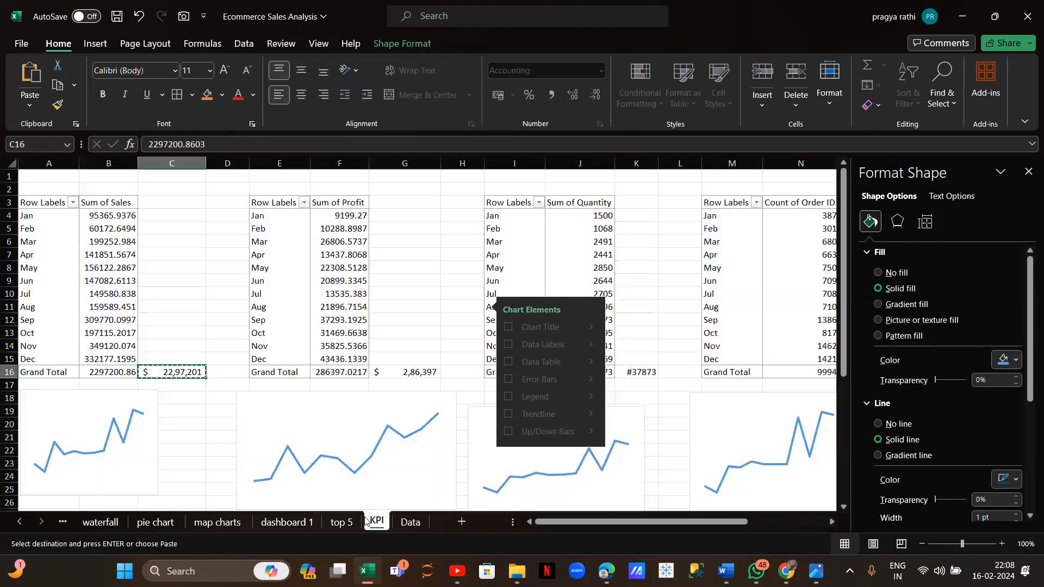
pyautogui.click(376, 521)
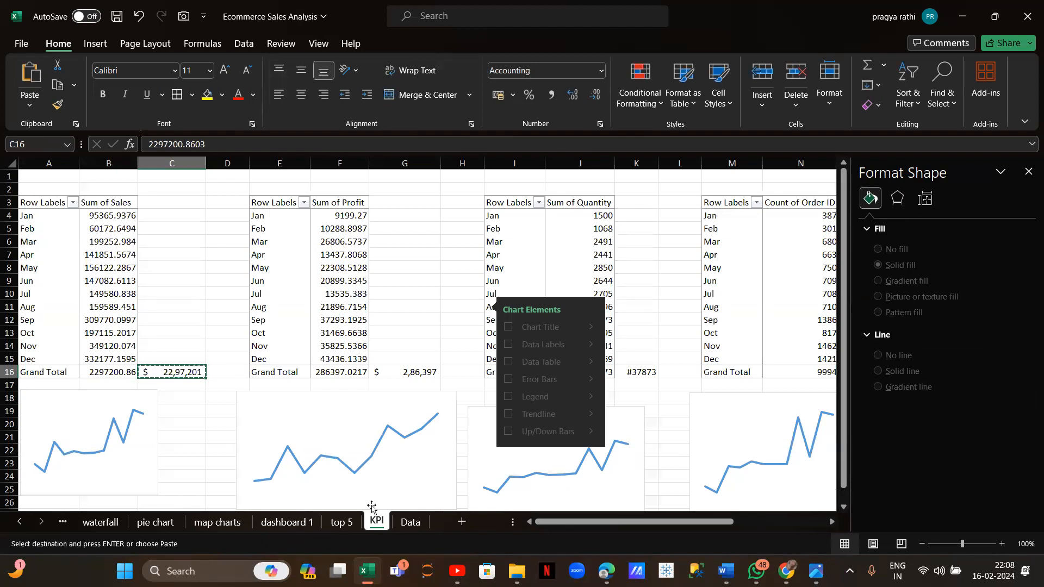
pyautogui.click(345, 522)
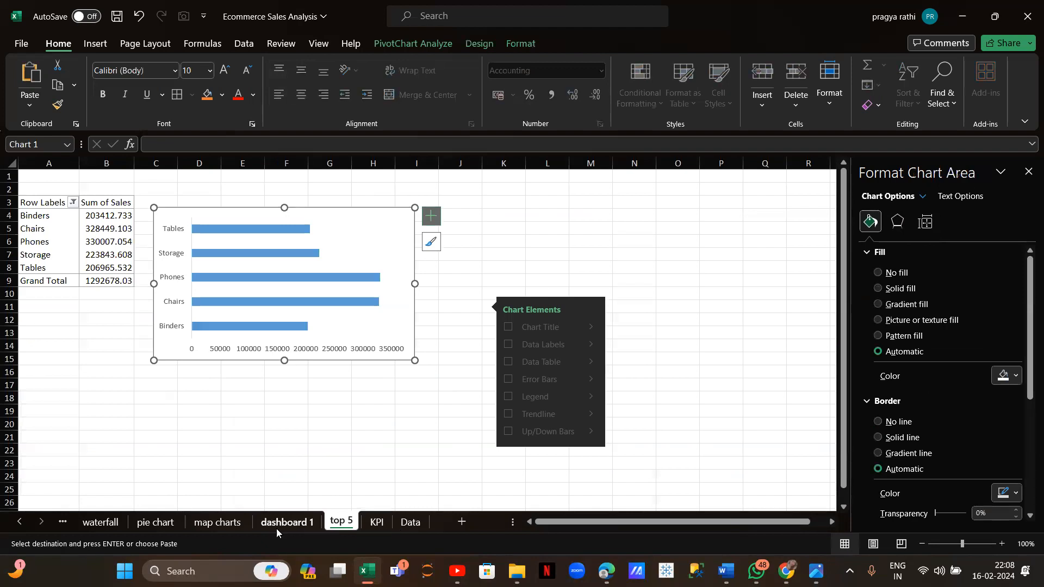
pyautogui.click(278, 524)
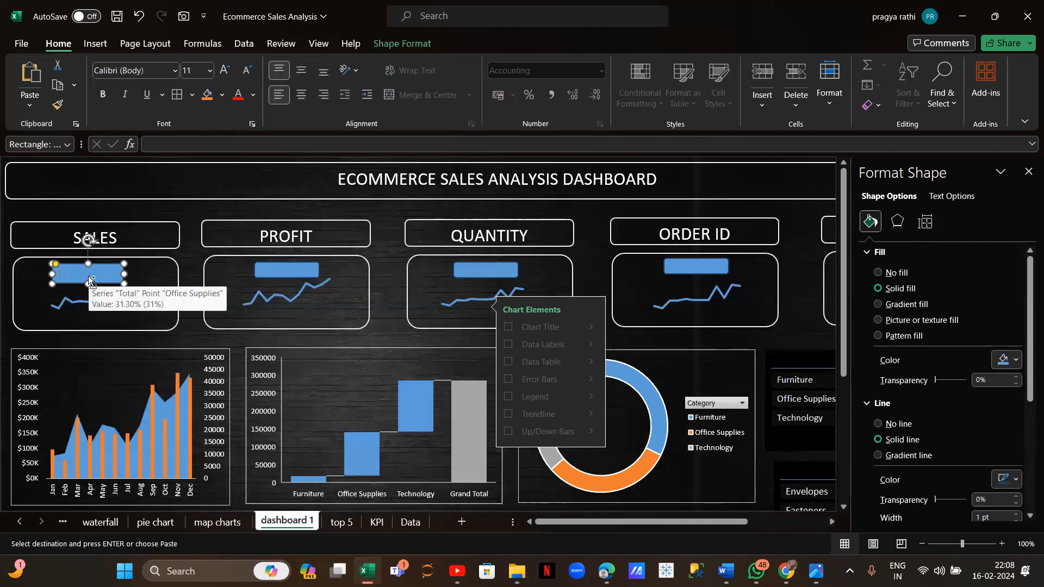
# Clear the newly pasted sales total from the SALES card's blue value box
pyautogui.scroll(-2, 70, 277)
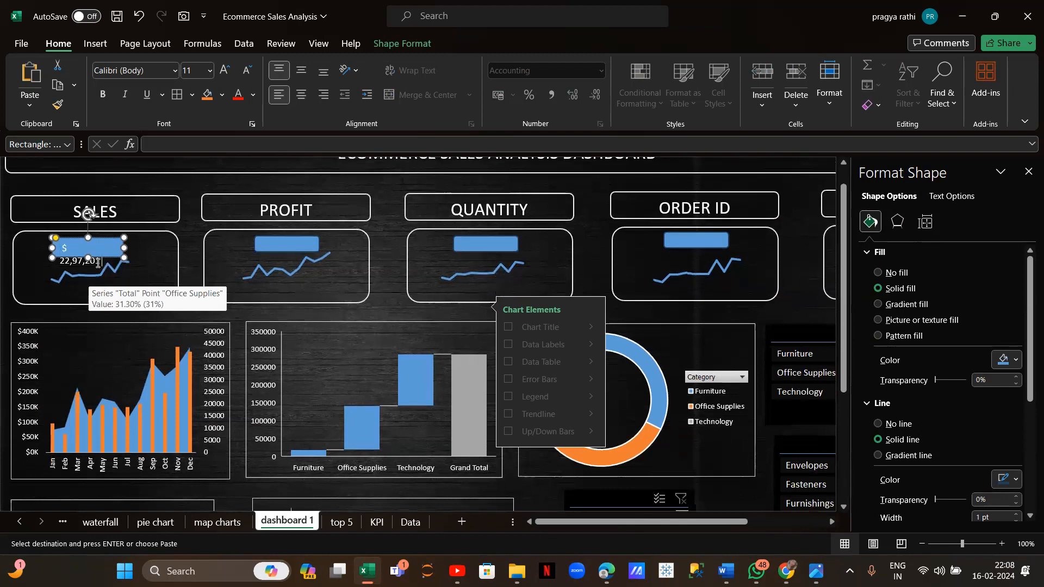
pyautogui.moveTo(101, 263); pyautogui.dragTo(52, 246)
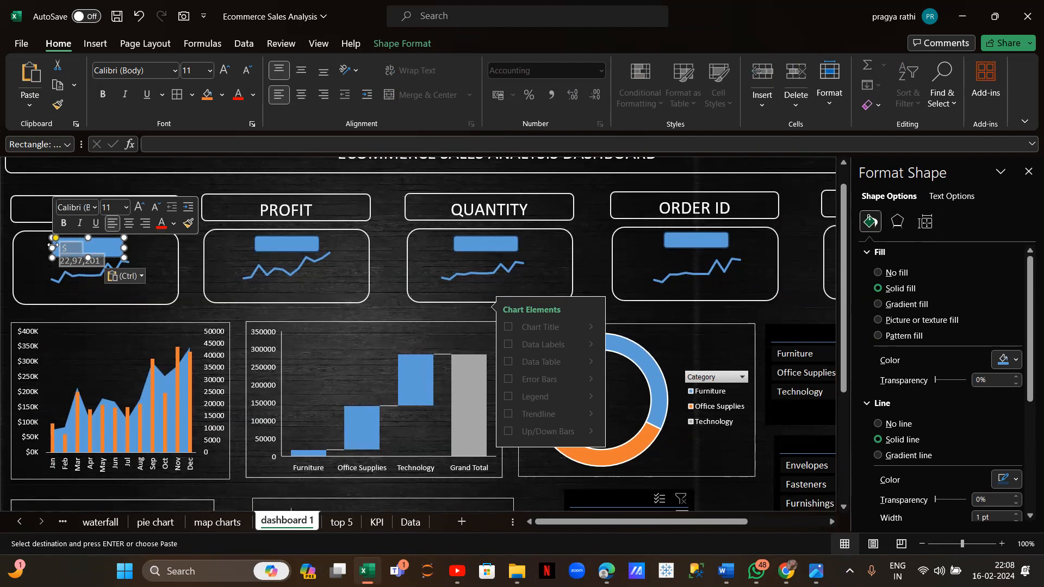
pyautogui.press('Delete')
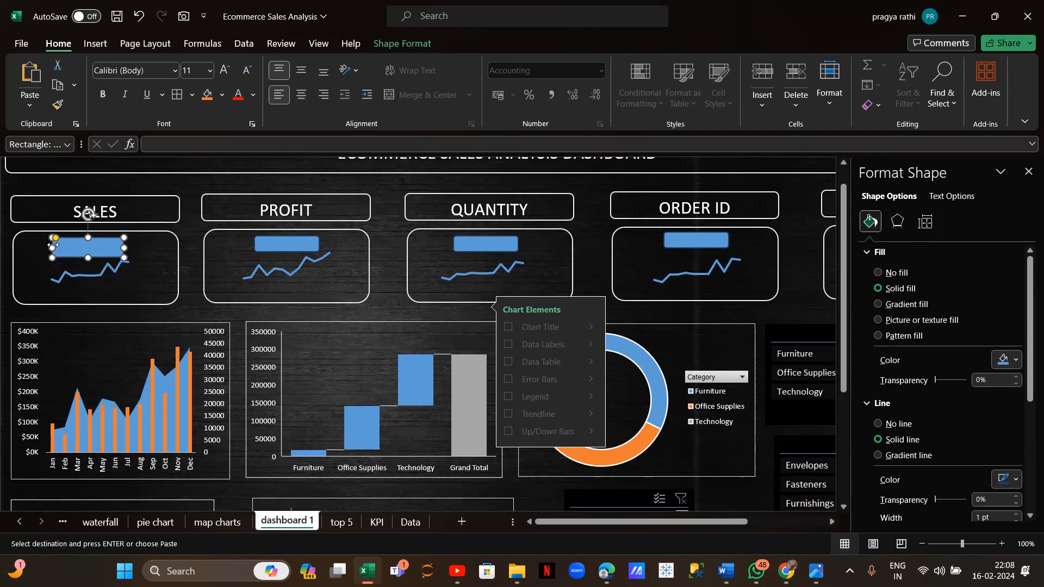
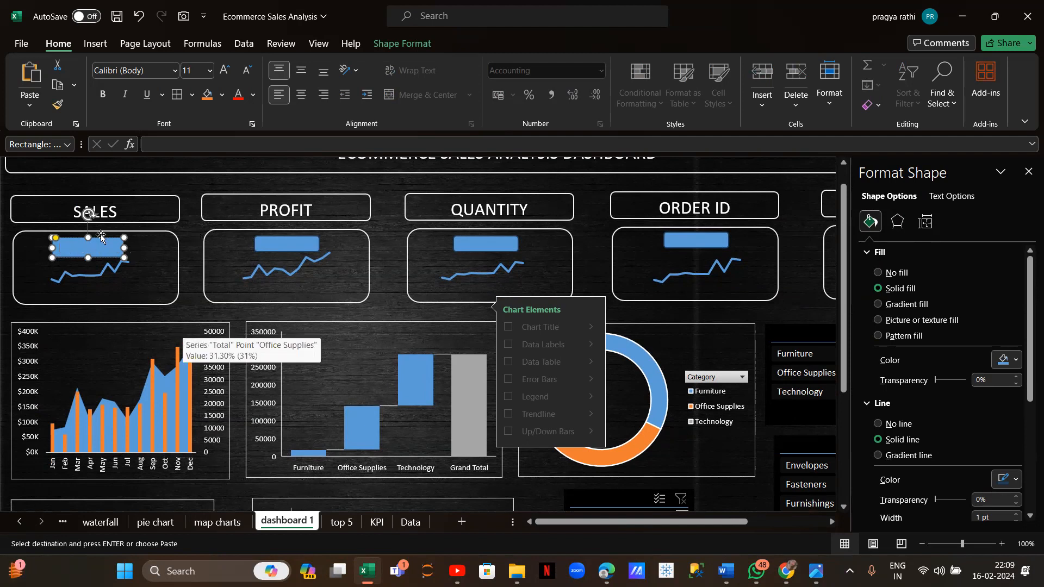
# Delete the blue value box from the SALES card on the dashboard 1 sheet
pyautogui.click(174, 278)
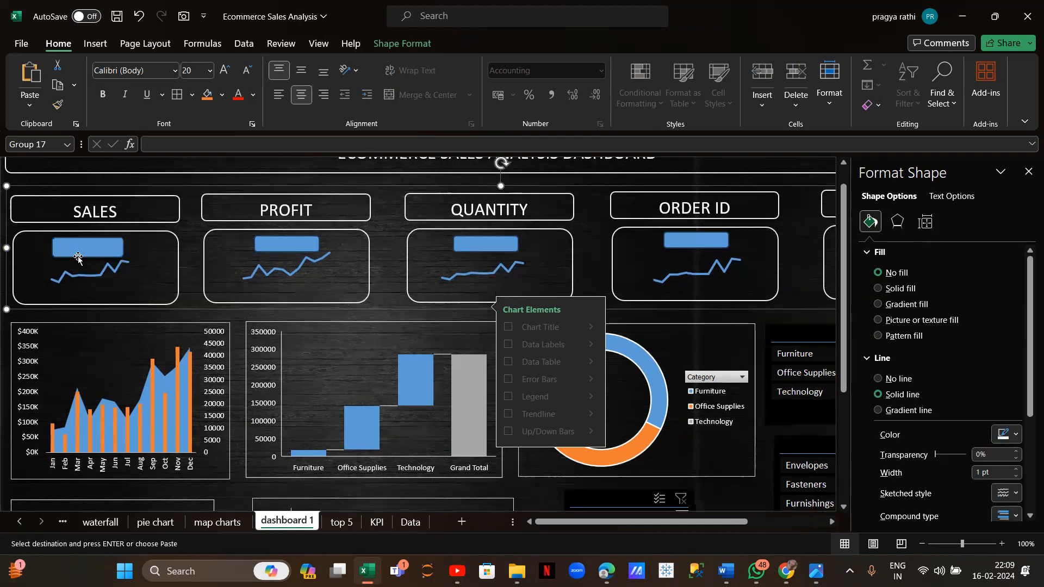
pyautogui.click(87, 246)
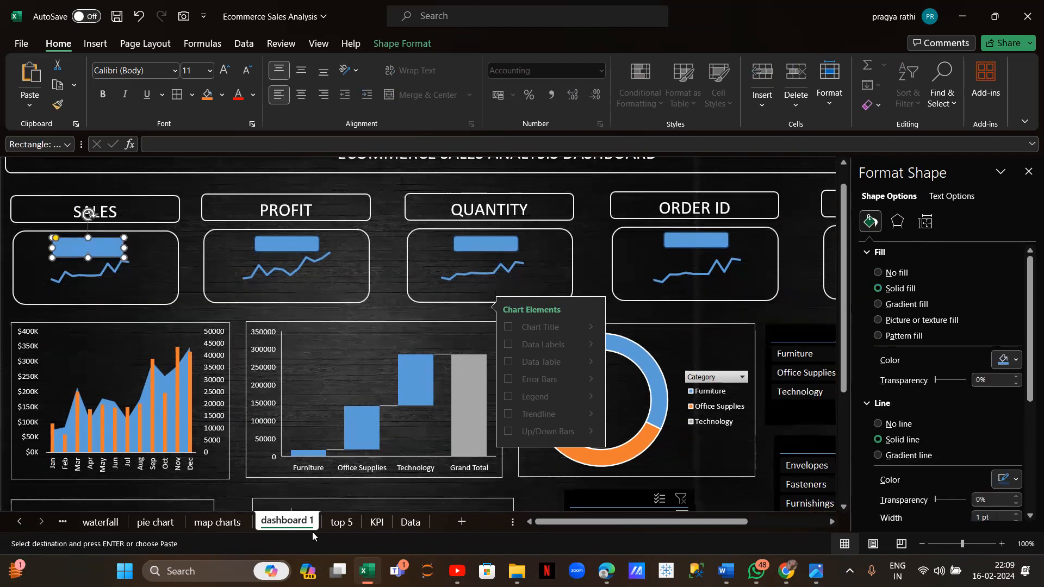
pyautogui.click(376, 522)
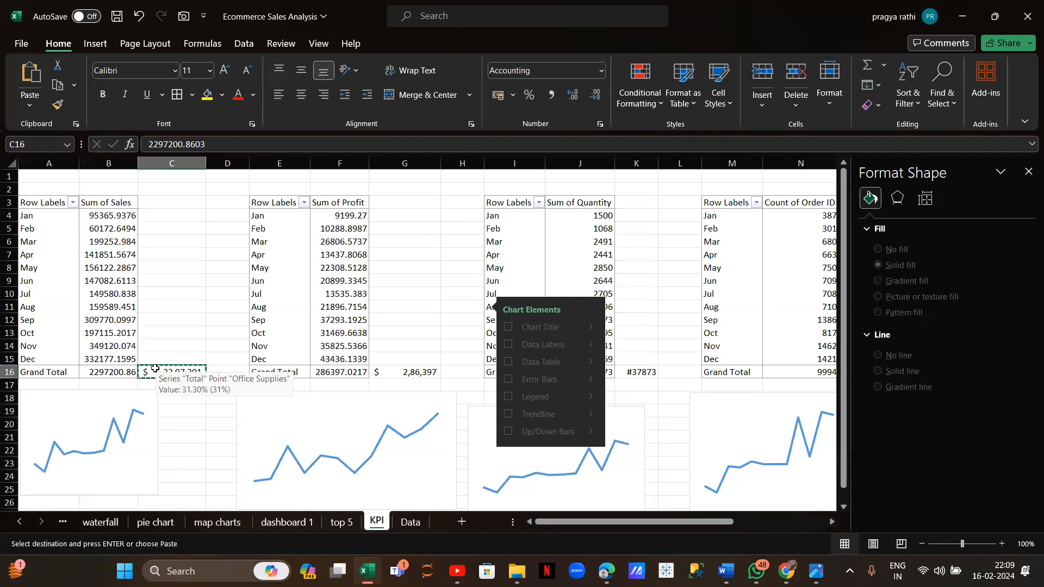
pyautogui.click(342, 523)
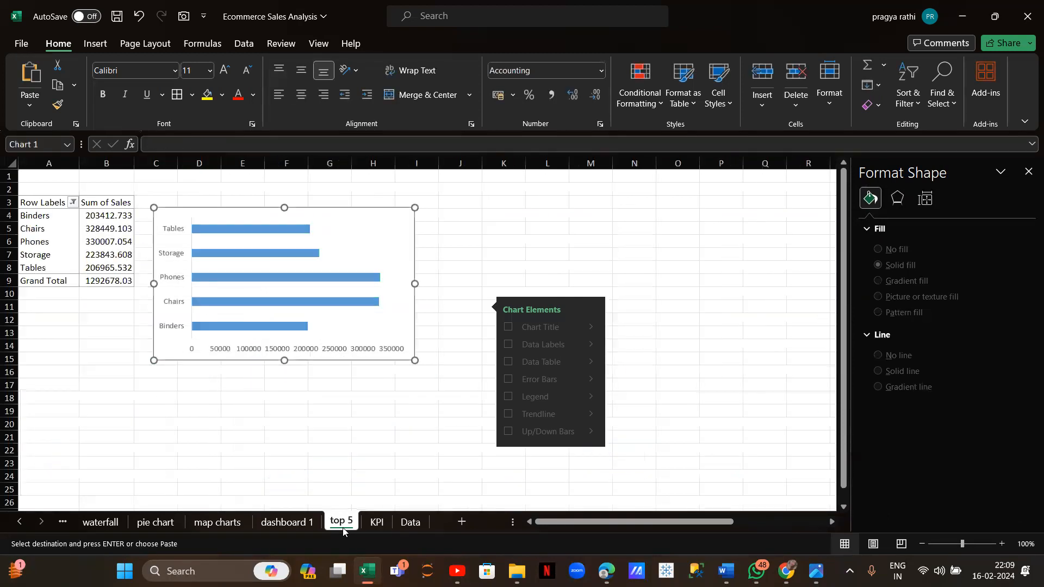
pyautogui.click(411, 523)
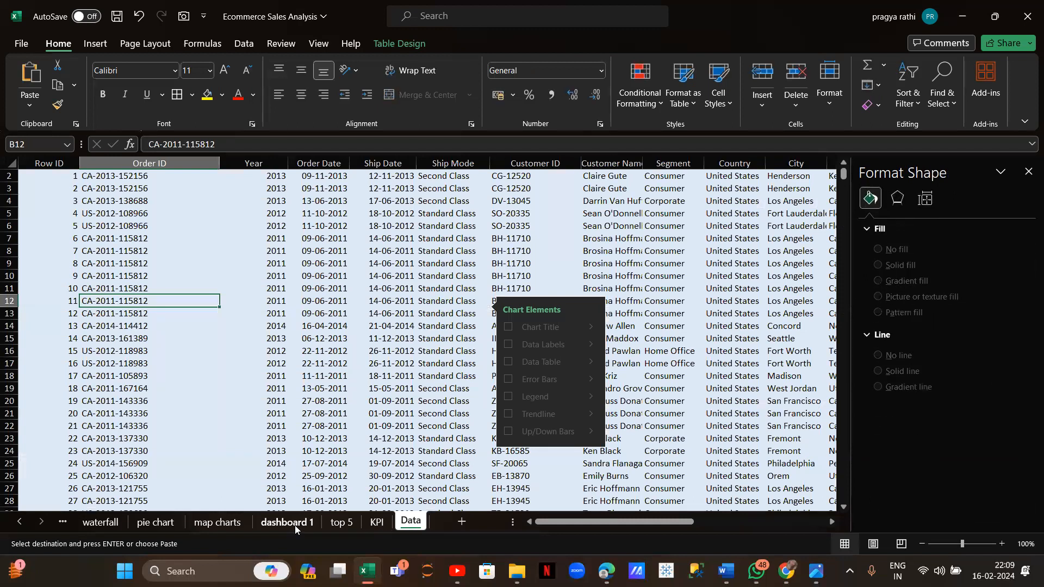
pyautogui.click(294, 523)
pyautogui.press('Delete')
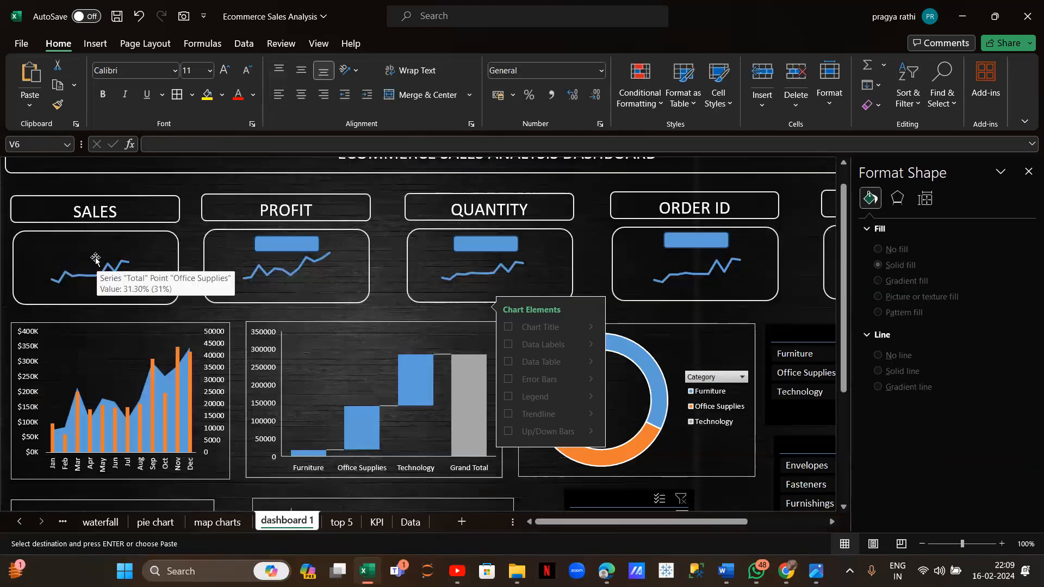
# Draw a new rounded-corner rectangle about 3.5 cm wide and 0.6 cm high above the line in the SALES card's chart
pyautogui.click(72, 242)
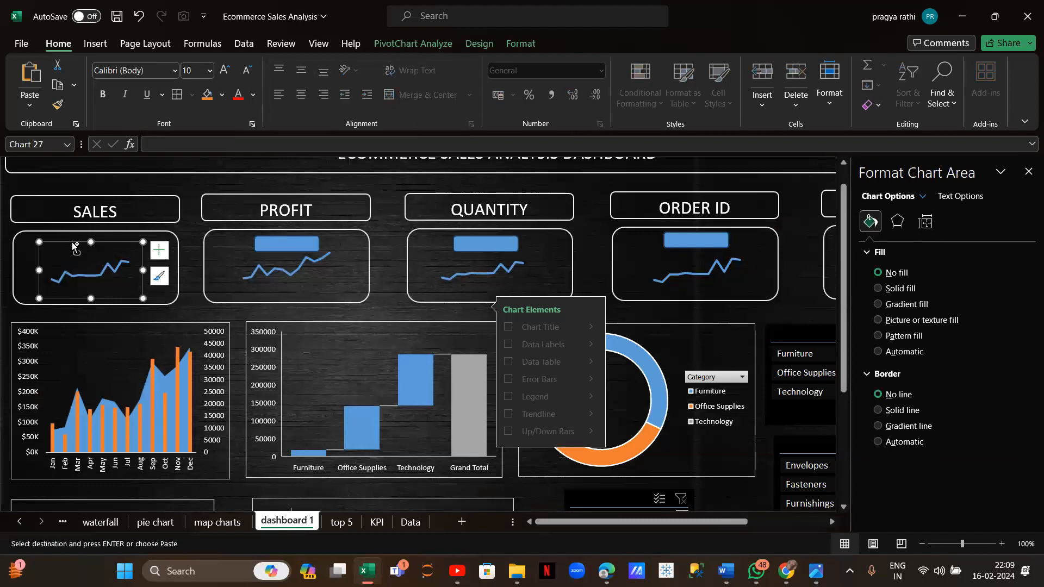
pyautogui.scroll(1, 133, 269)
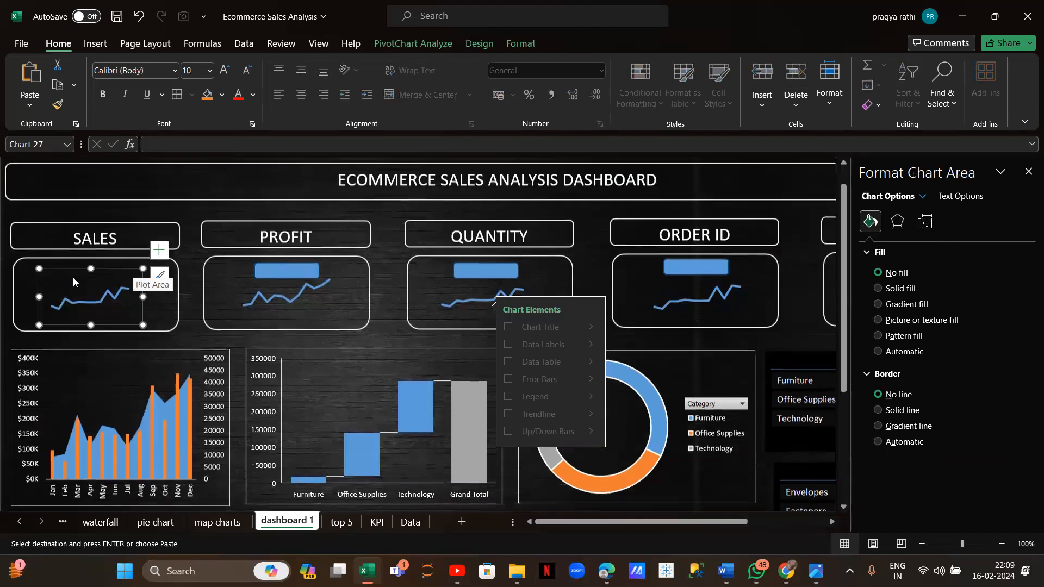
pyautogui.click(278, 269)
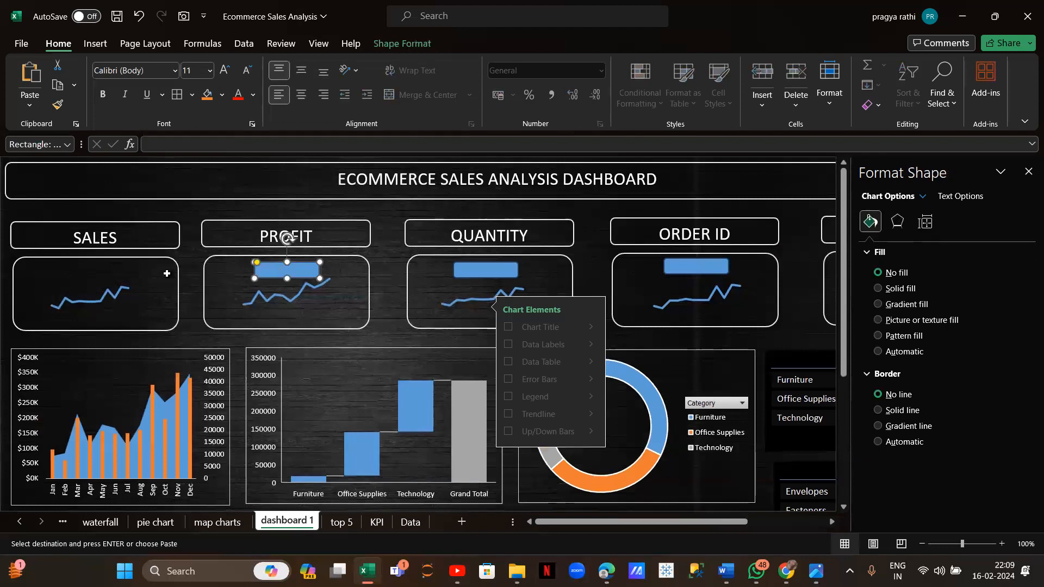
pyautogui.click(90, 275)
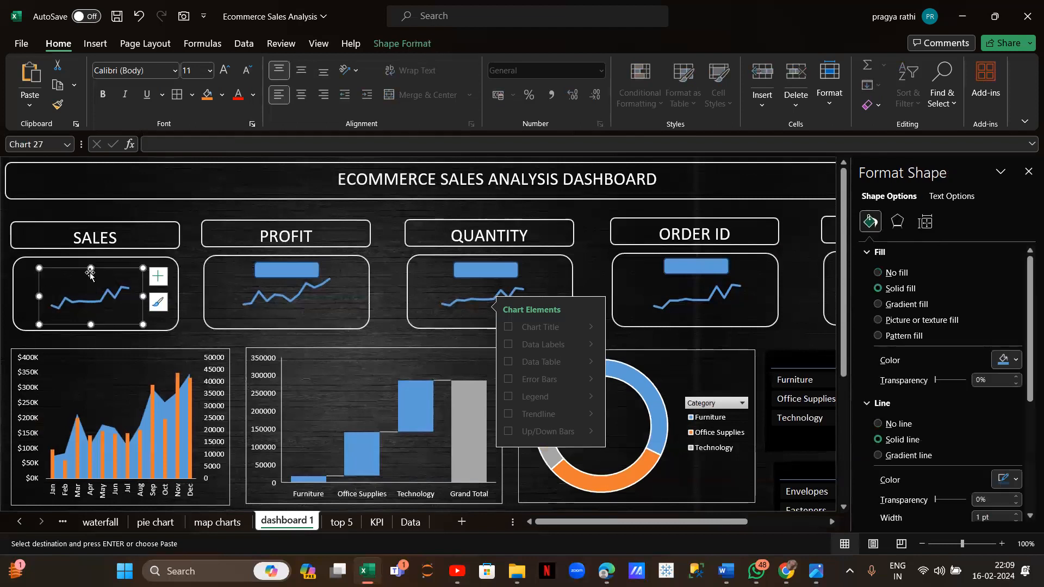
pyautogui.click(89, 44)
pyautogui.click(213, 66)
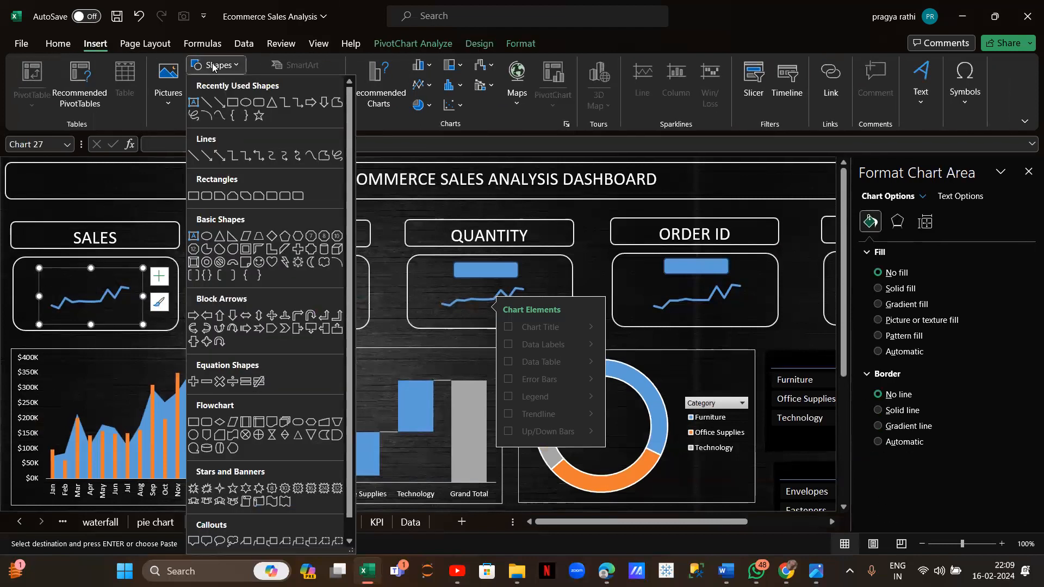
pyautogui.click(205, 196)
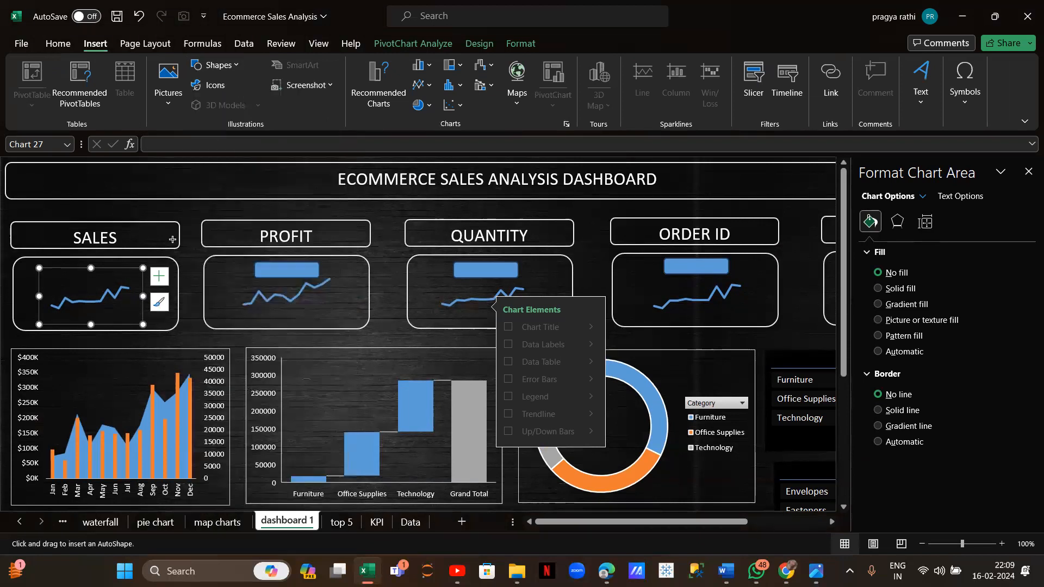
pyautogui.moveTo(49, 266); pyautogui.dragTo(140, 284)
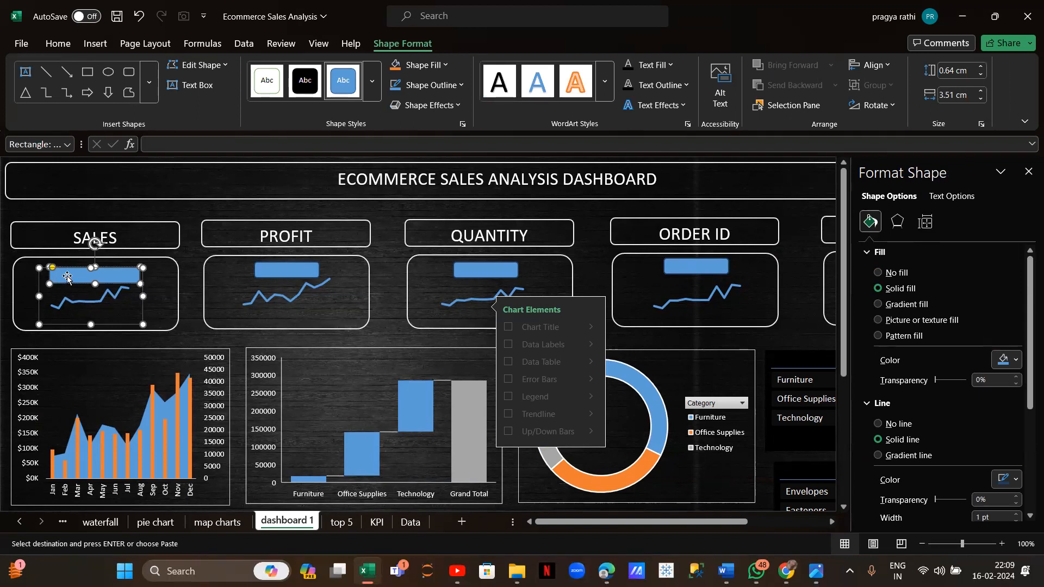
# Try to start a formula for the new SALES value box to link it to a cell
pyautogui.click(156, 144)
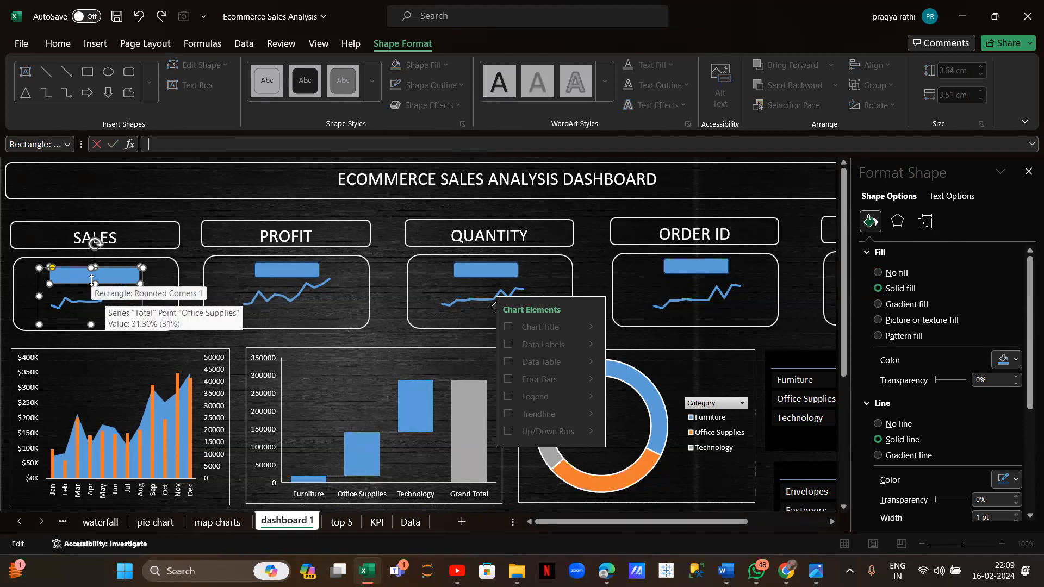
pyautogui.scroll(-1, 92, 281)
pyautogui.click(154, 265)
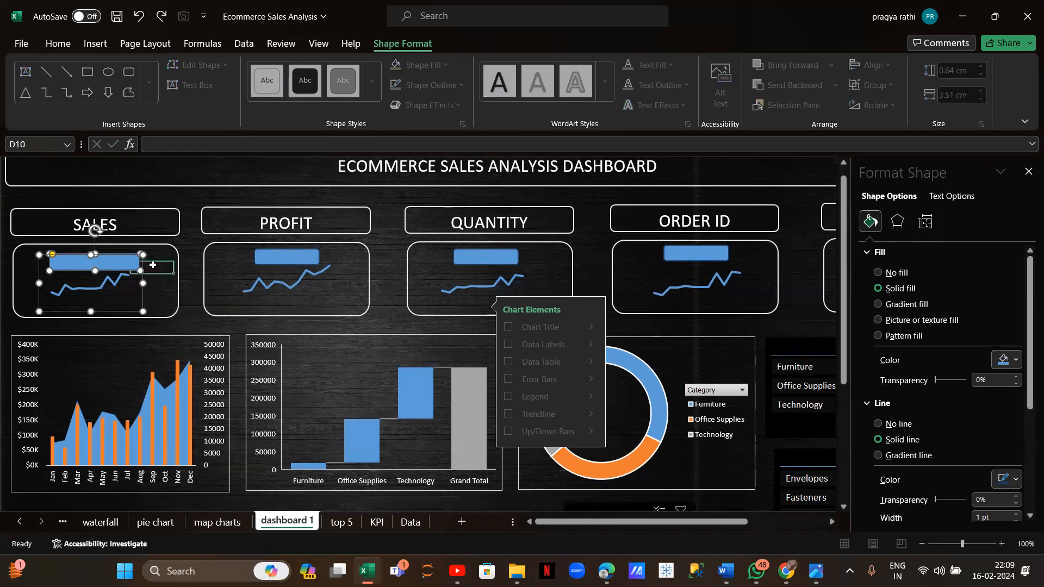
pyautogui.click(83, 265)
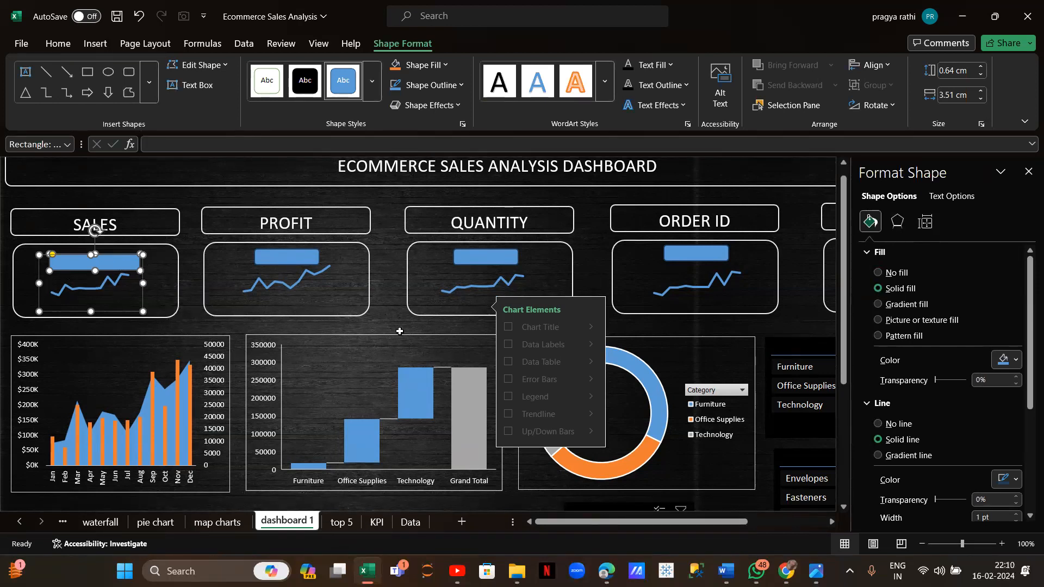
pyautogui.scroll(-4, 303, 433)
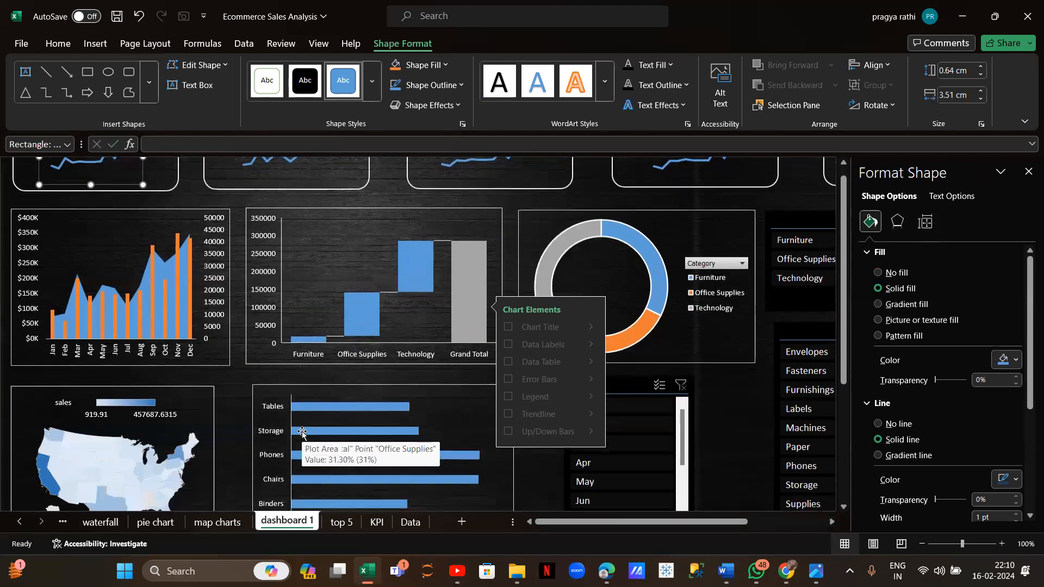
pyautogui.scroll(5, 210, 349)
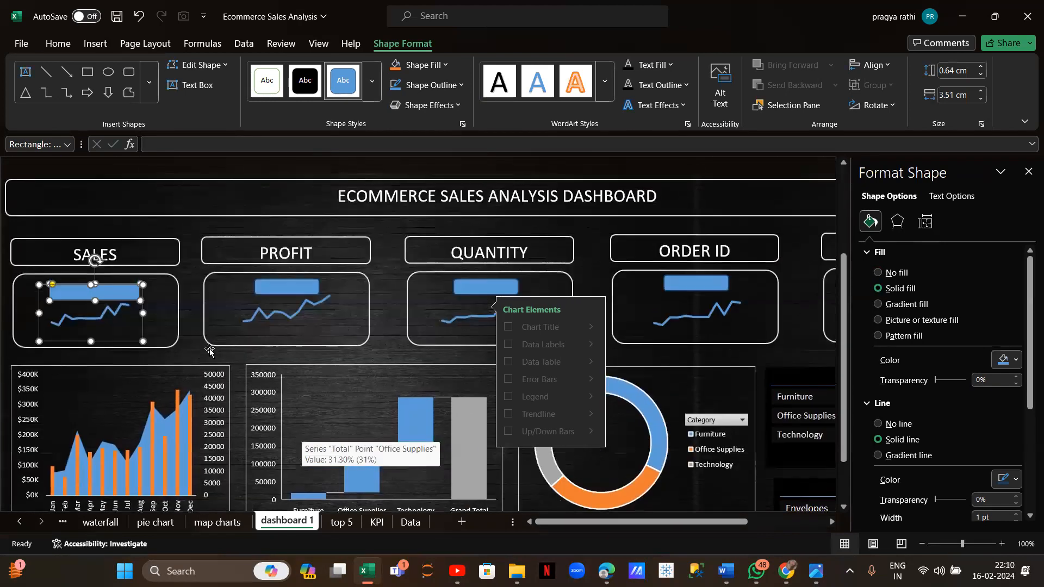
pyautogui.click(182, 148)
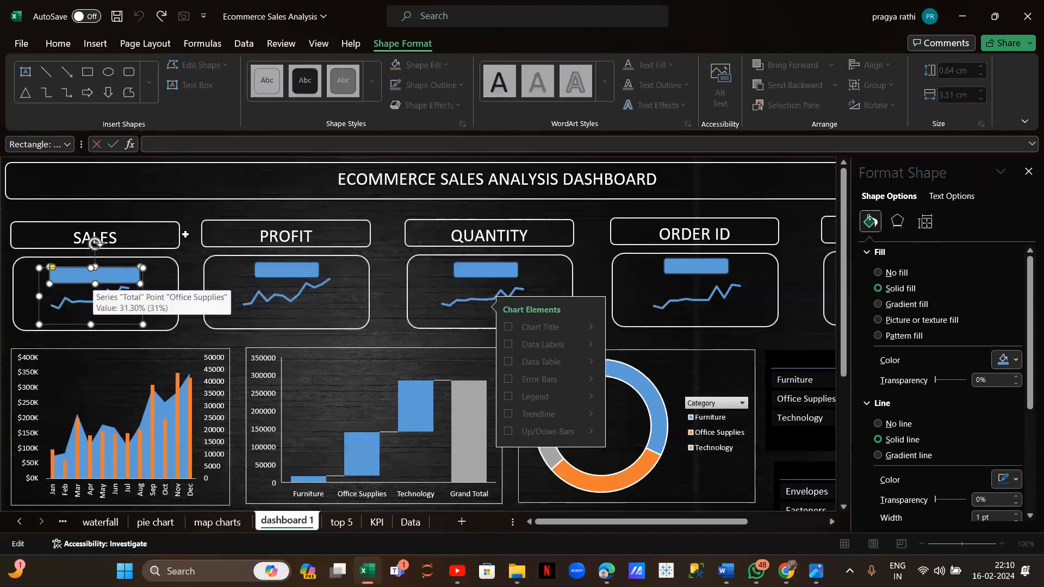
pyautogui.click(23, 282)
pyautogui.click(80, 278)
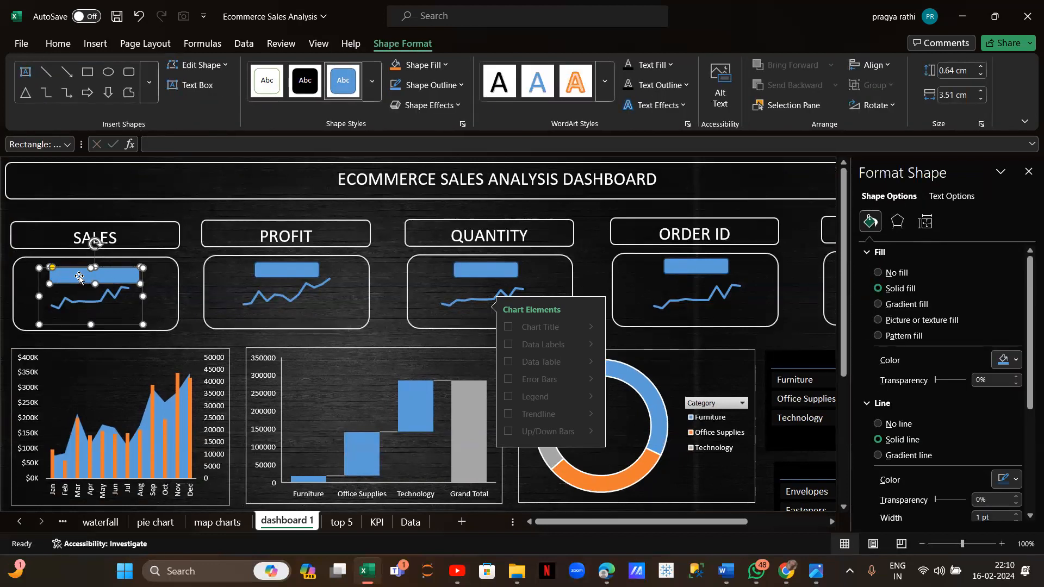
# Shift the new SALES value box slightly left so it is centred above the line chart
pyautogui.click(147, 306)
pyautogui.click(112, 278)
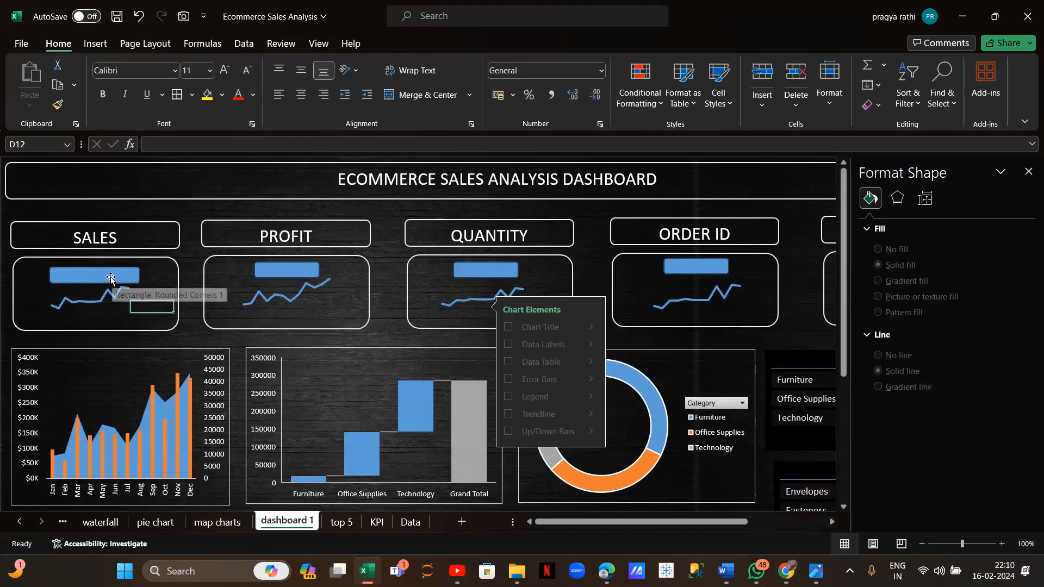
pyautogui.moveTo(108, 269); pyautogui.dragTo(100, 266)
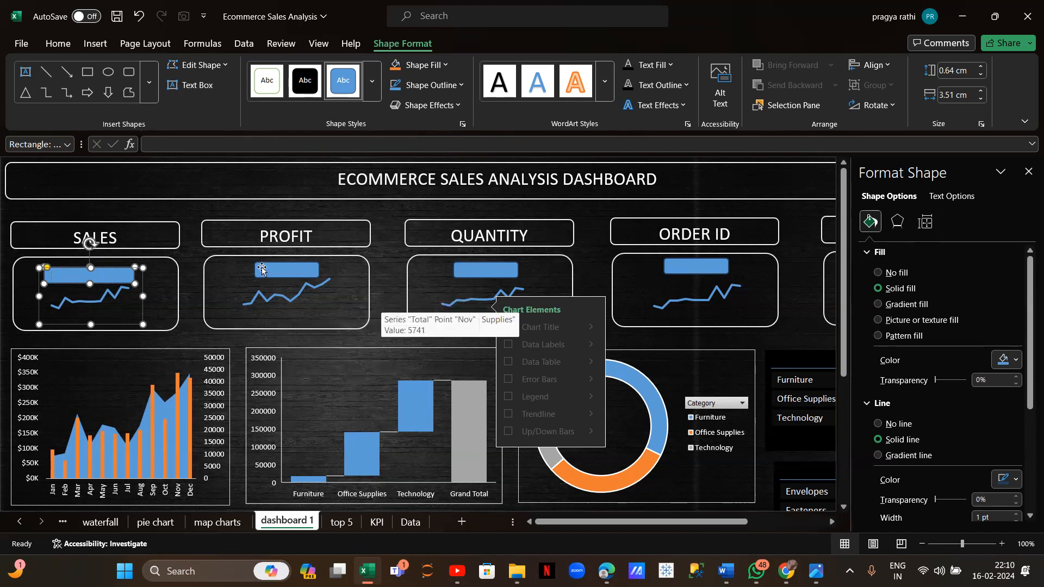
pyautogui.scroll(-4, 343, 306)
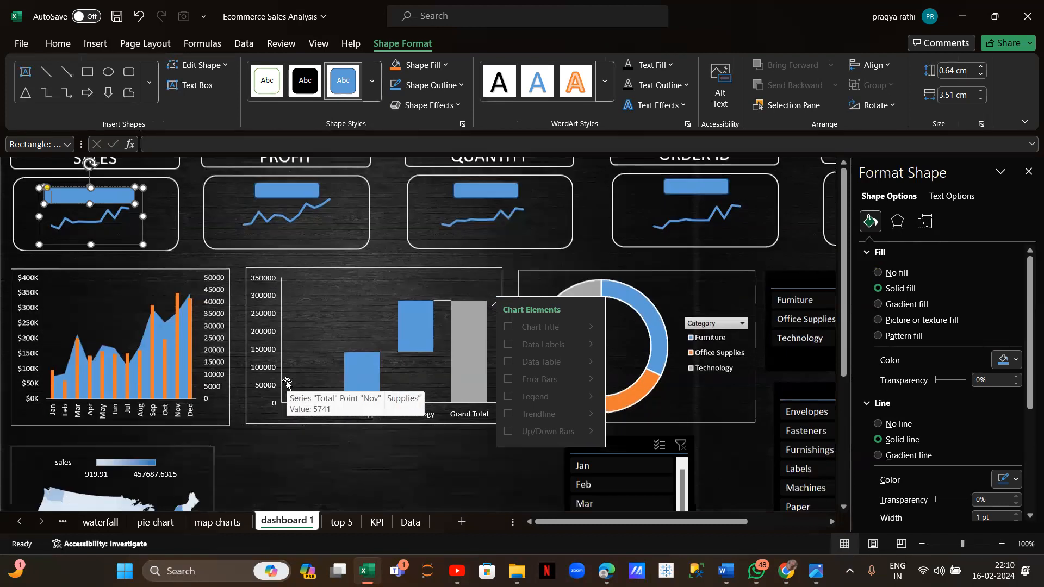
pyautogui.scroll(3, 645, 402)
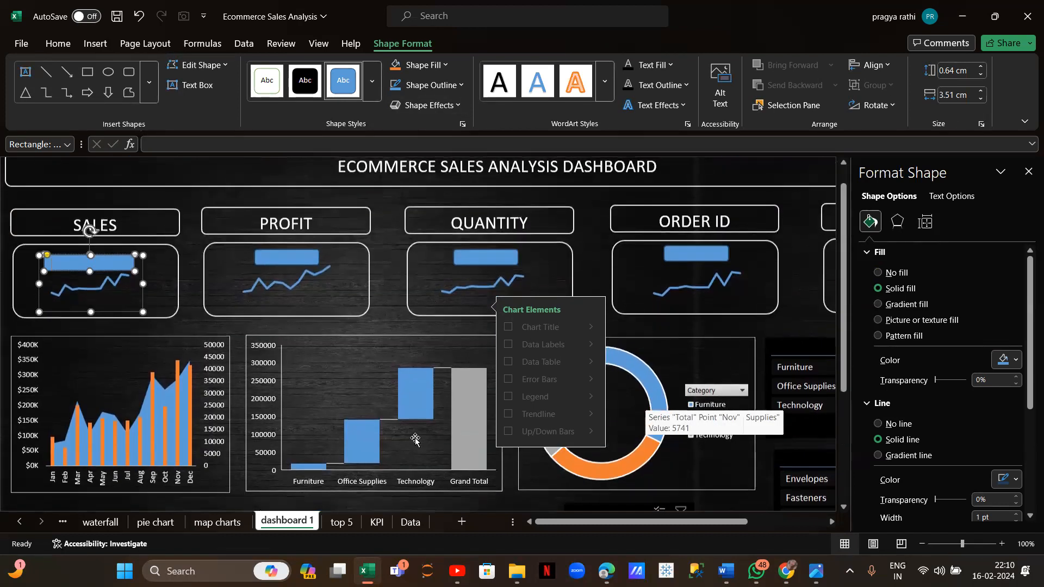
pyautogui.click(376, 522)
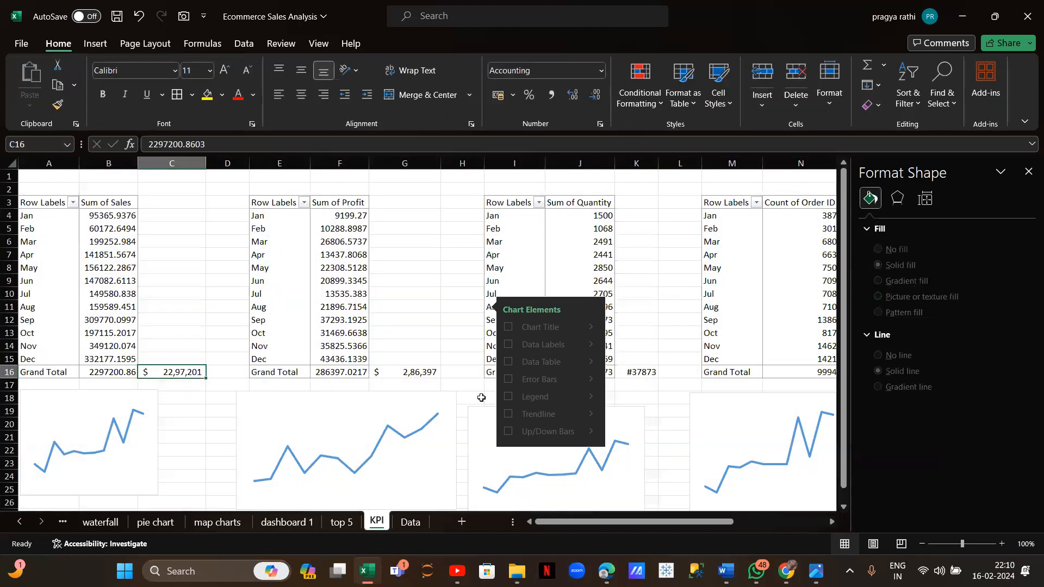
pyautogui.hscroll(3, 758, 373)
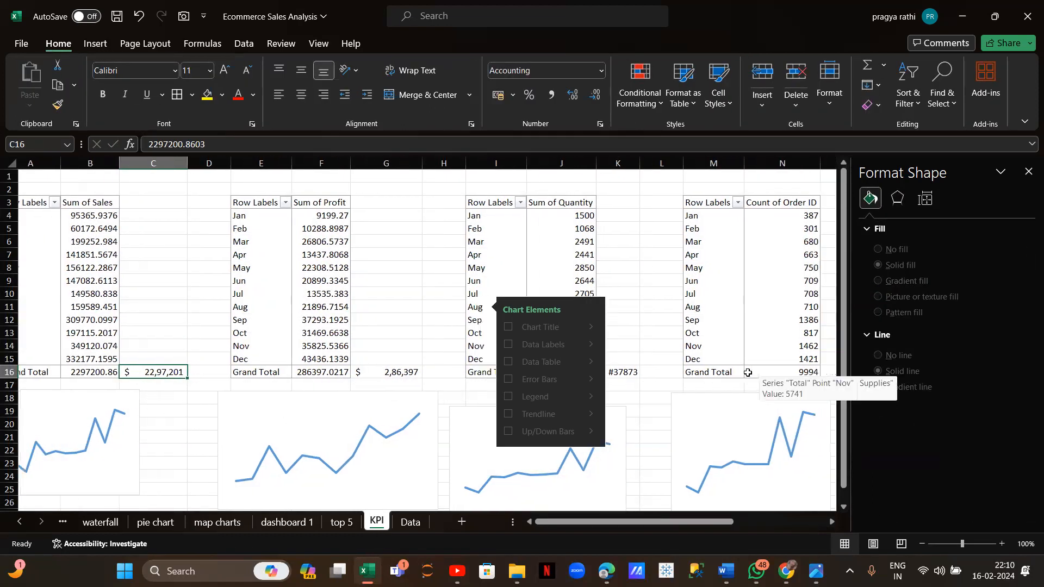
pyautogui.click(342, 530)
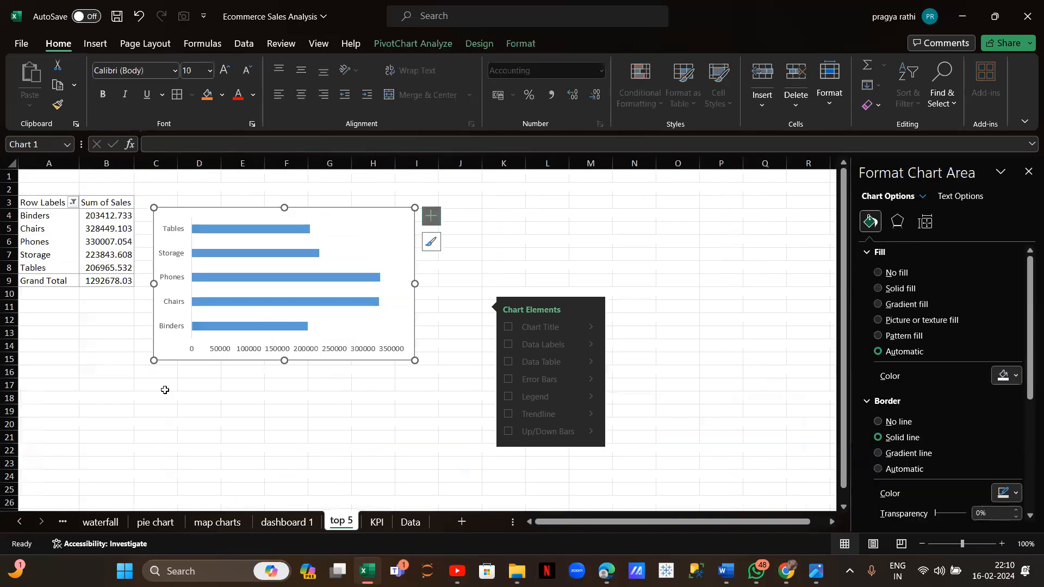
pyautogui.click(287, 522)
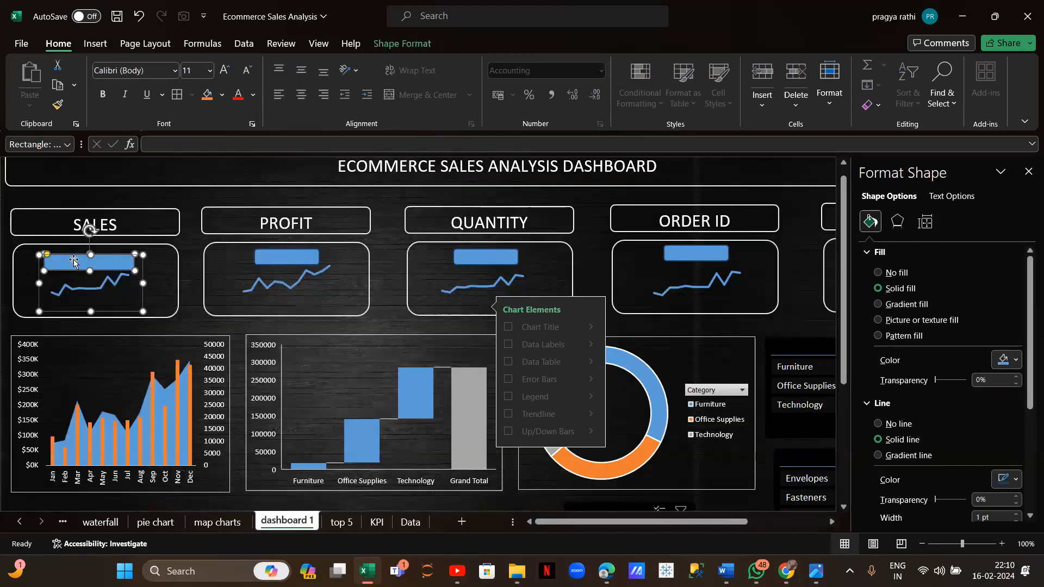
# Remove the outline and fill from the value box in the SALES card
pyautogui.click(405, 43)
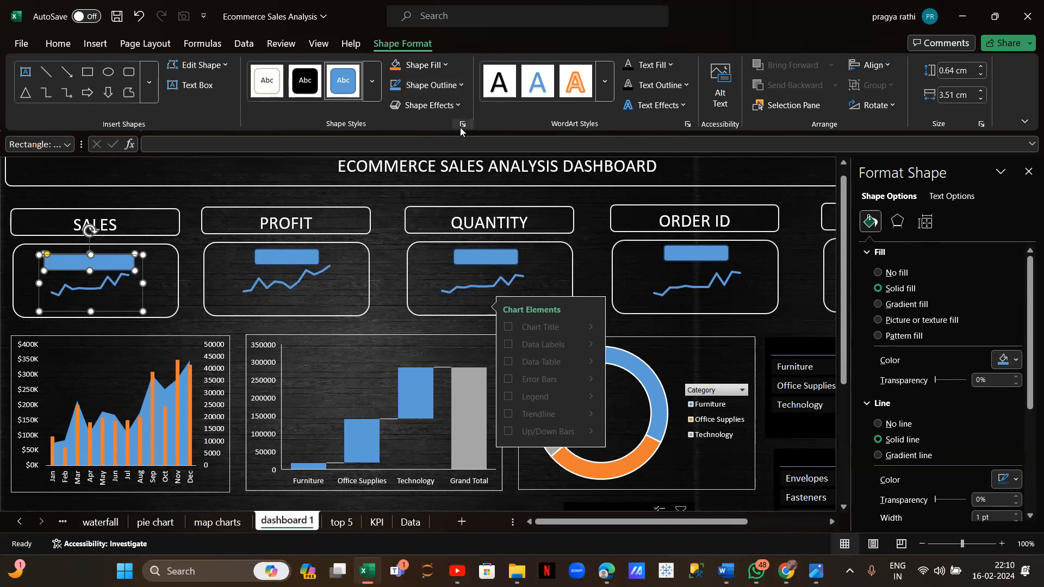
pyautogui.click(886, 46)
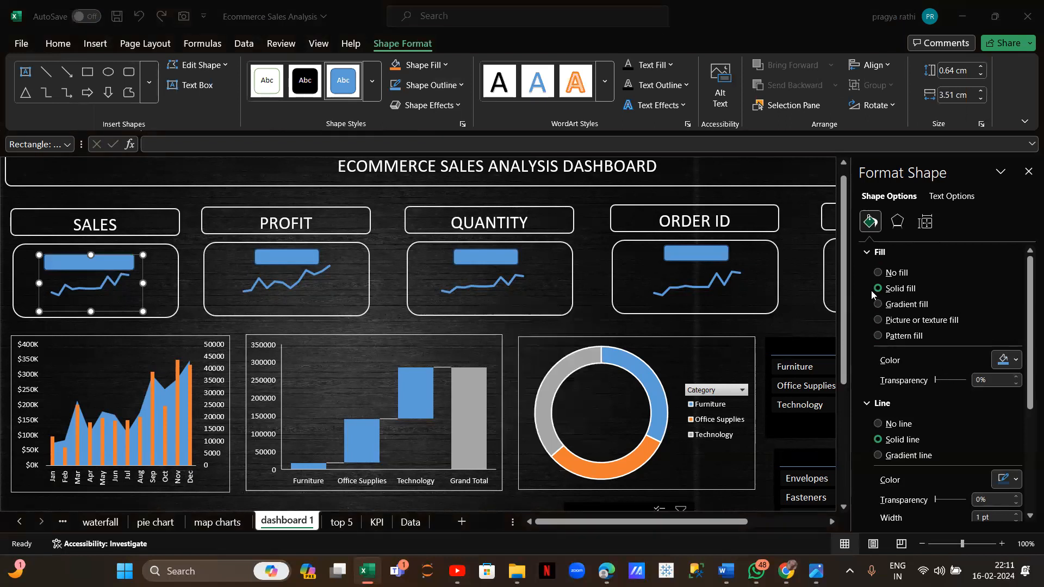
pyautogui.click(878, 424)
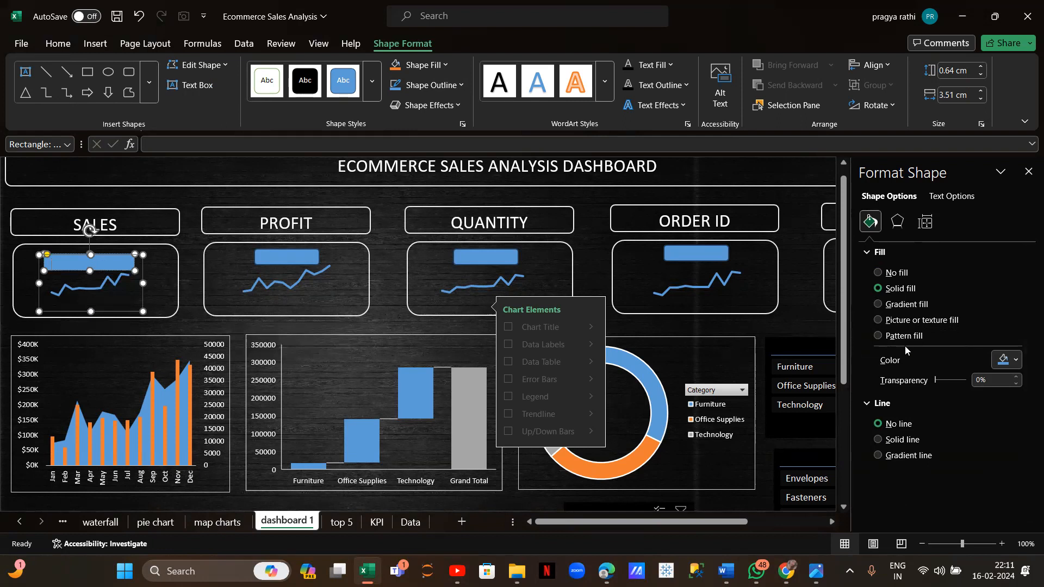
pyautogui.click(878, 274)
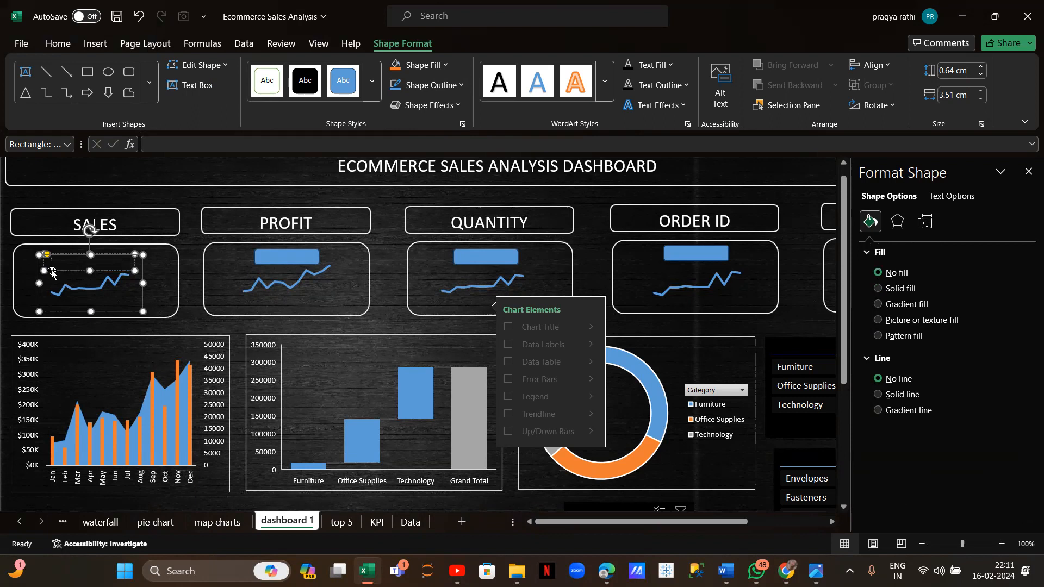
# Try to copy the formatting from the SALES card onto the PROFIT card's value box with Format Painter
pyautogui.click(65, 265)
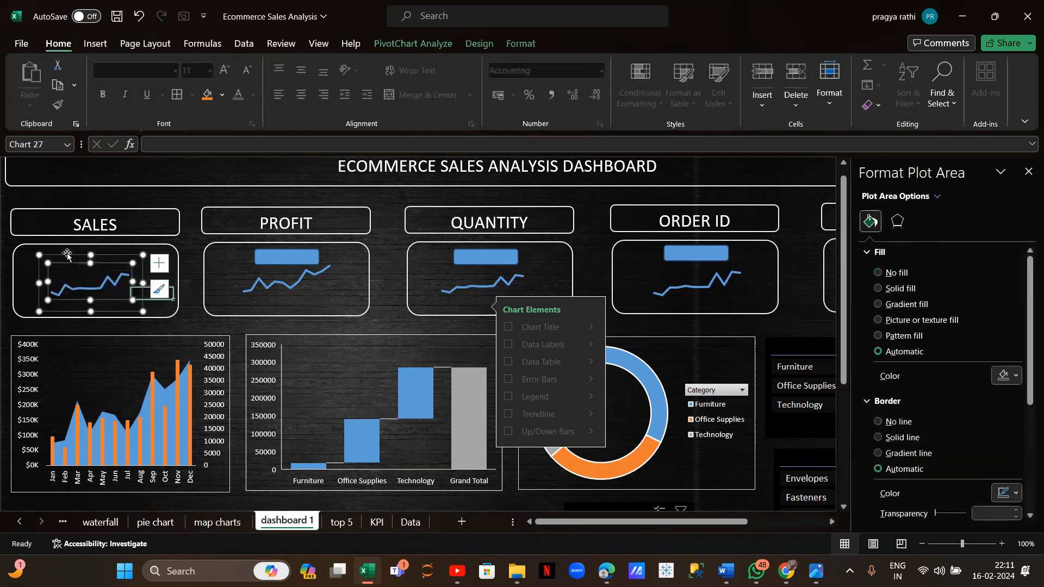
pyautogui.click(64, 262)
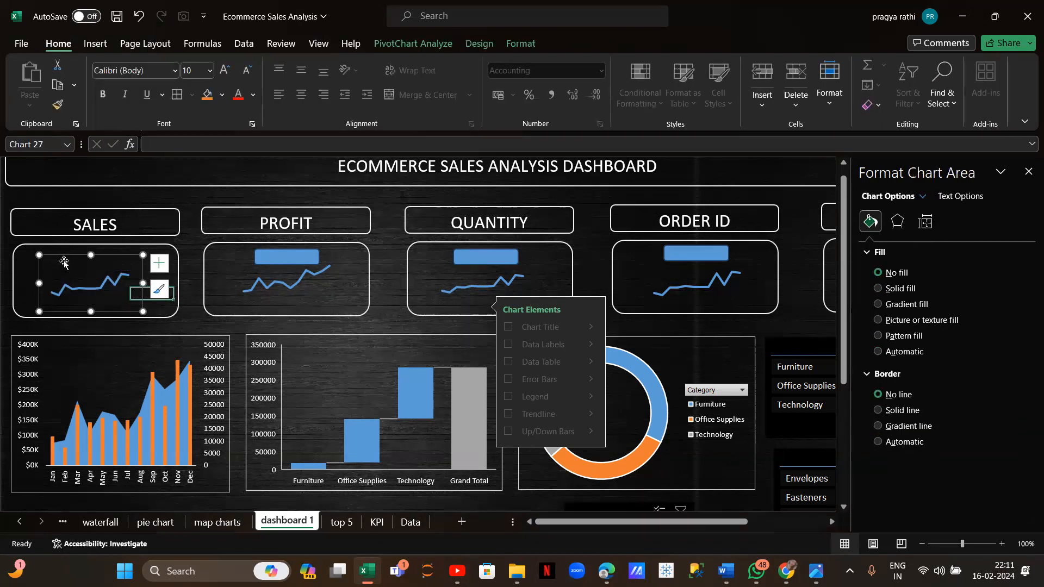
pyautogui.click(58, 105)
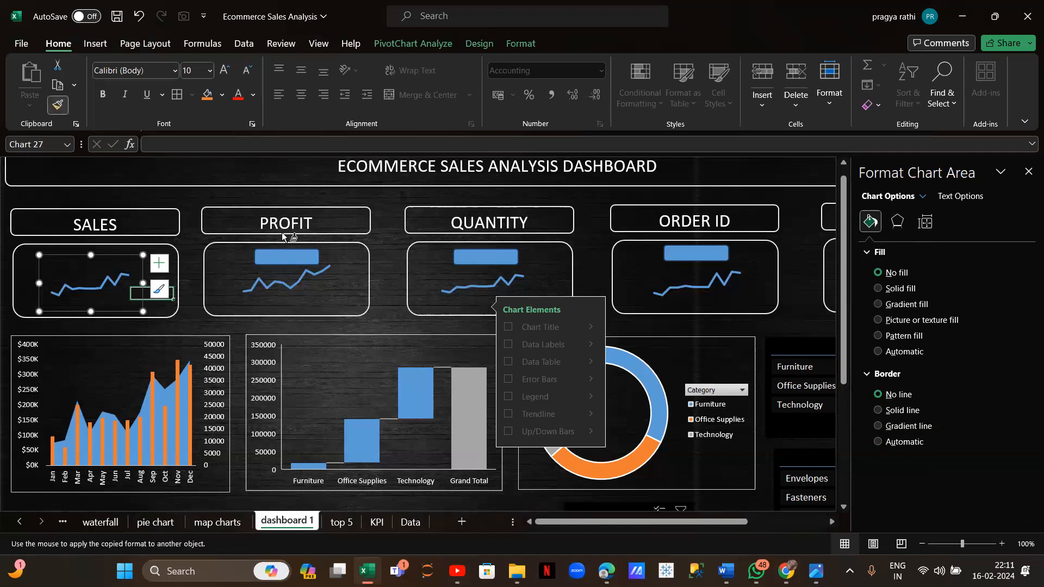
pyautogui.click(269, 263)
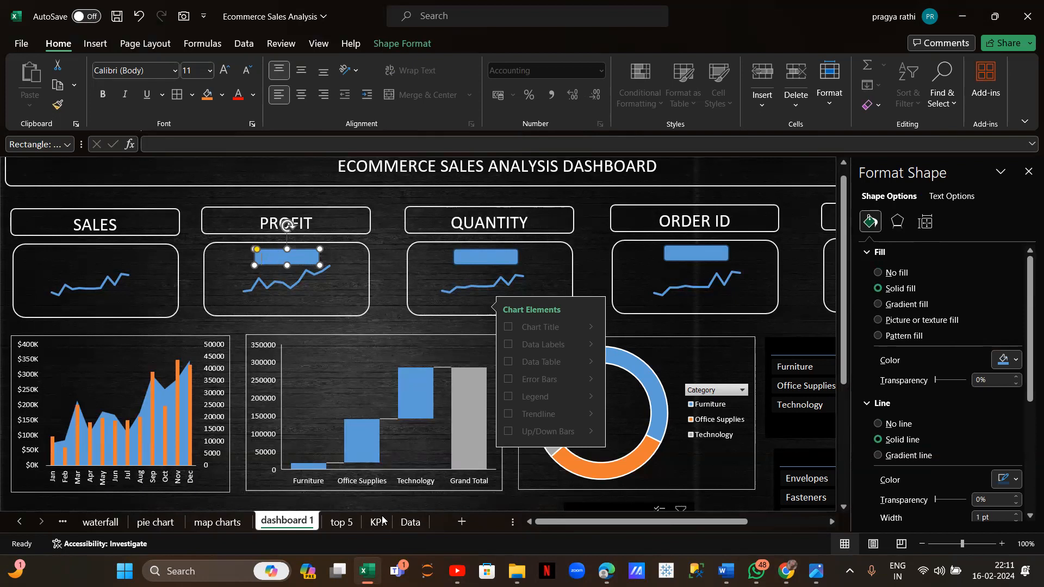
# Copy the formatted profit total from cell G16 of the KPI sheet into the PROFIT card's value box on dashboard 1
pyautogui.click(361, 526)
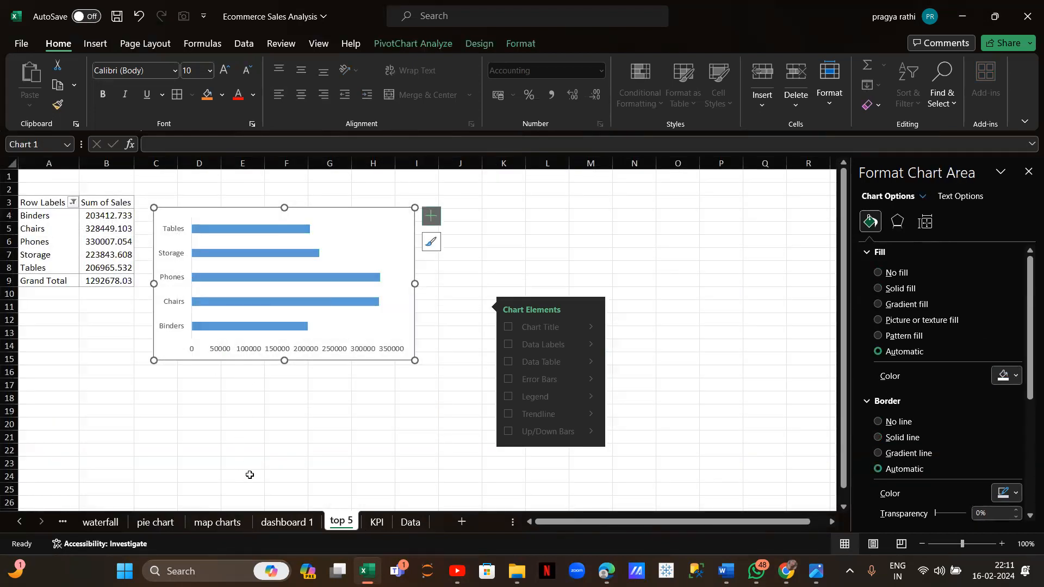
pyautogui.click(376, 522)
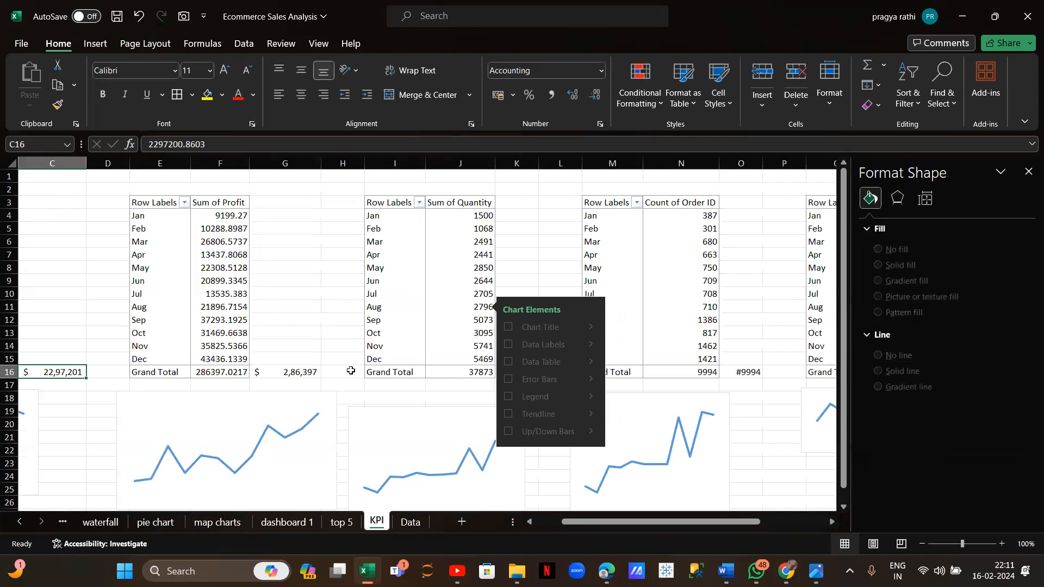
pyautogui.click(304, 372)
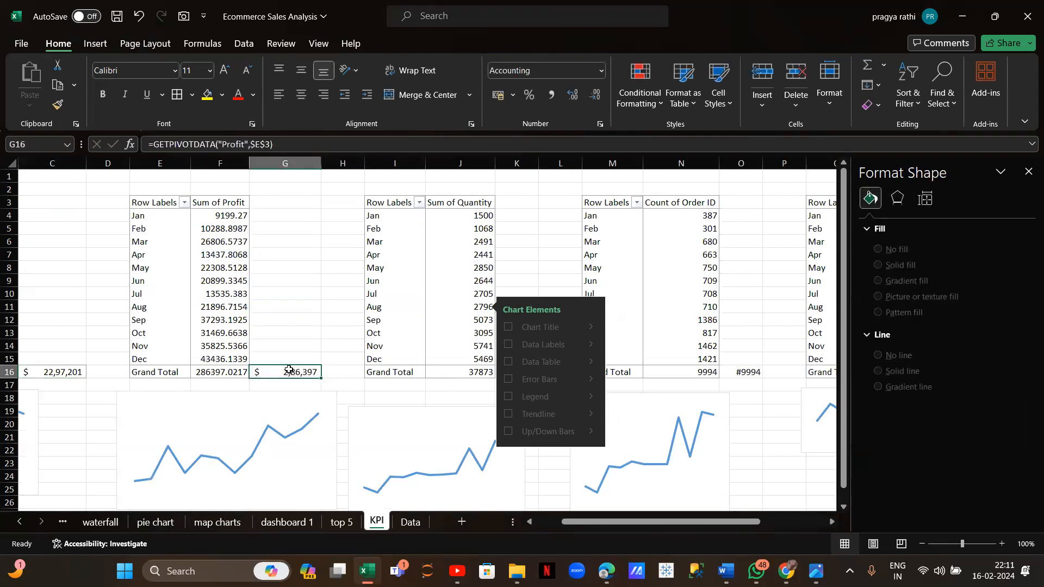
pyautogui.hotkey('ctrl', 'c')
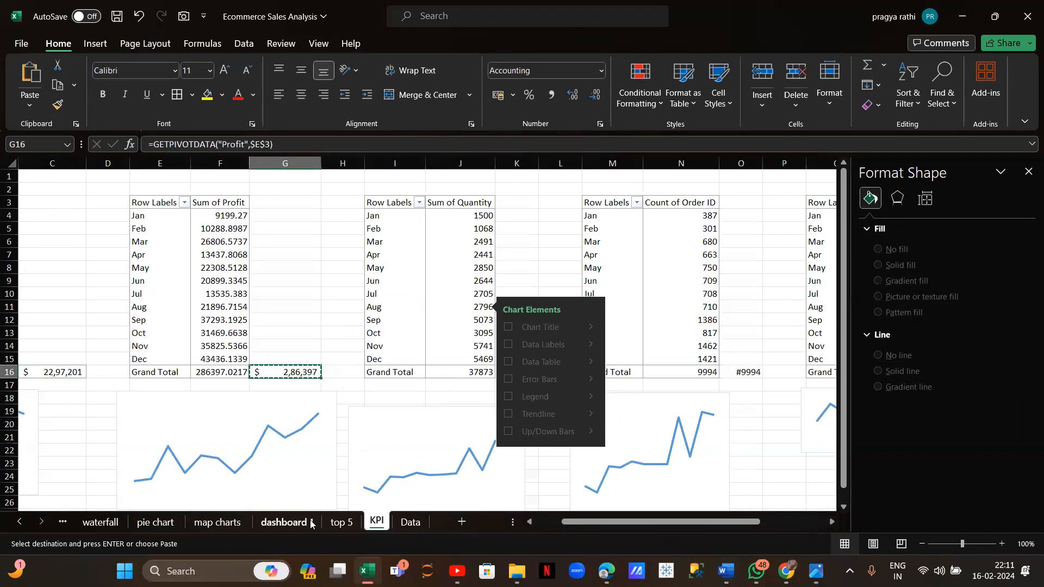
pyautogui.click(286, 522)
pyautogui.hotkey('ctrl', 'v')
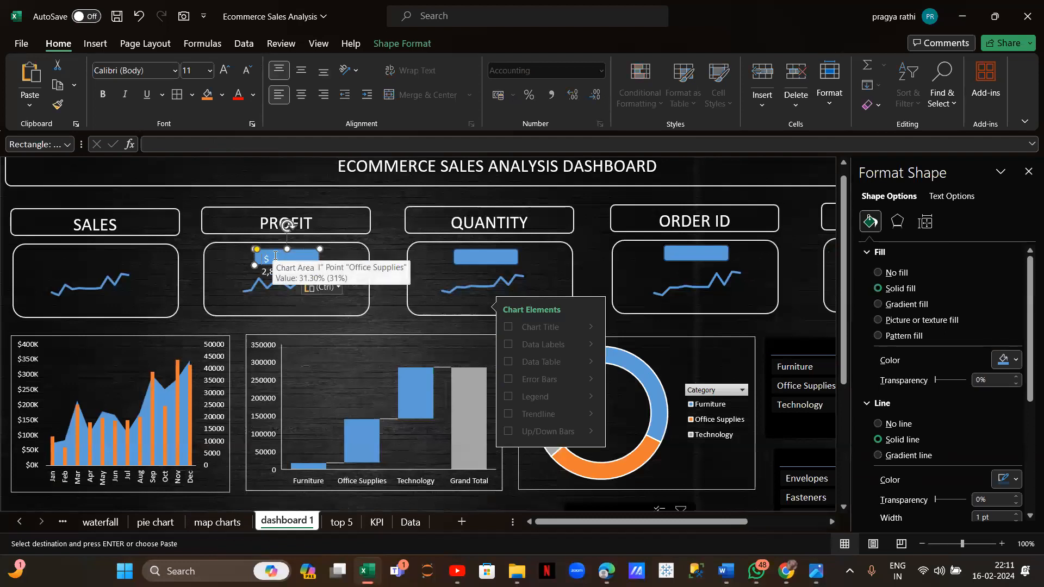
# Widen the PROFIT value box until its amount fits on one line, and reduce its height to uncover the line chart
pyautogui.moveTo(320, 265); pyautogui.dragTo(330, 283)
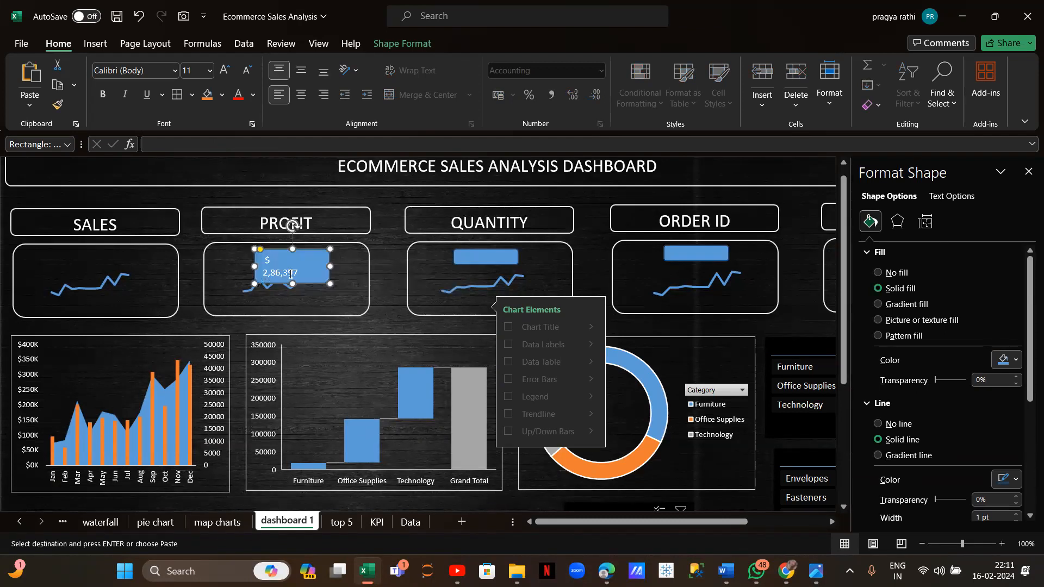
pyautogui.click(254, 292)
pyautogui.click(264, 295)
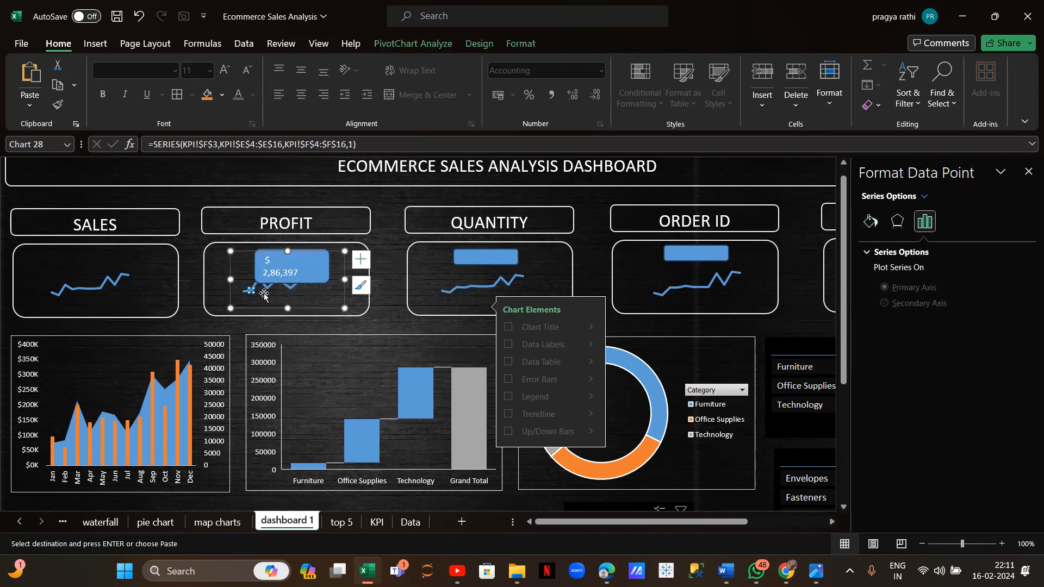
pyautogui.click(315, 260)
pyautogui.moveTo(329, 265); pyautogui.dragTo(369, 262)
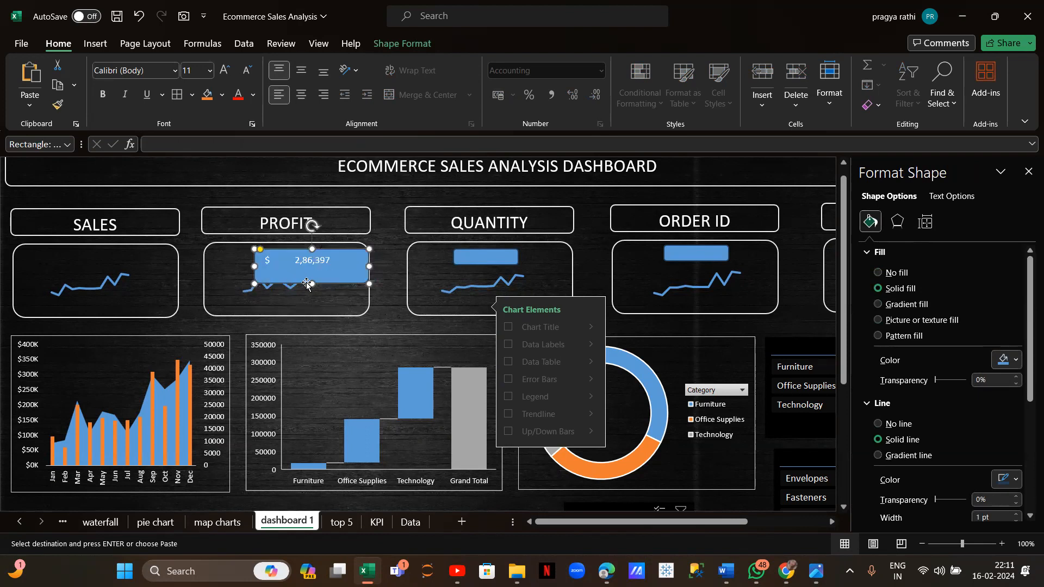
pyautogui.moveTo(314, 282); pyautogui.dragTo(311, 273)
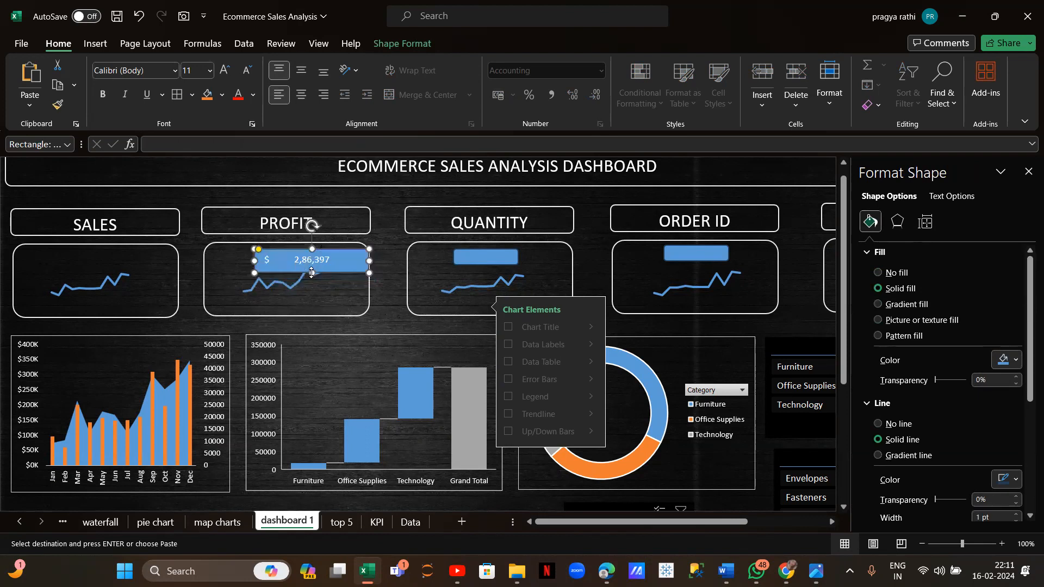
# Remove the fill and outline from the PROFIT card's value box
pyautogui.click(877, 272)
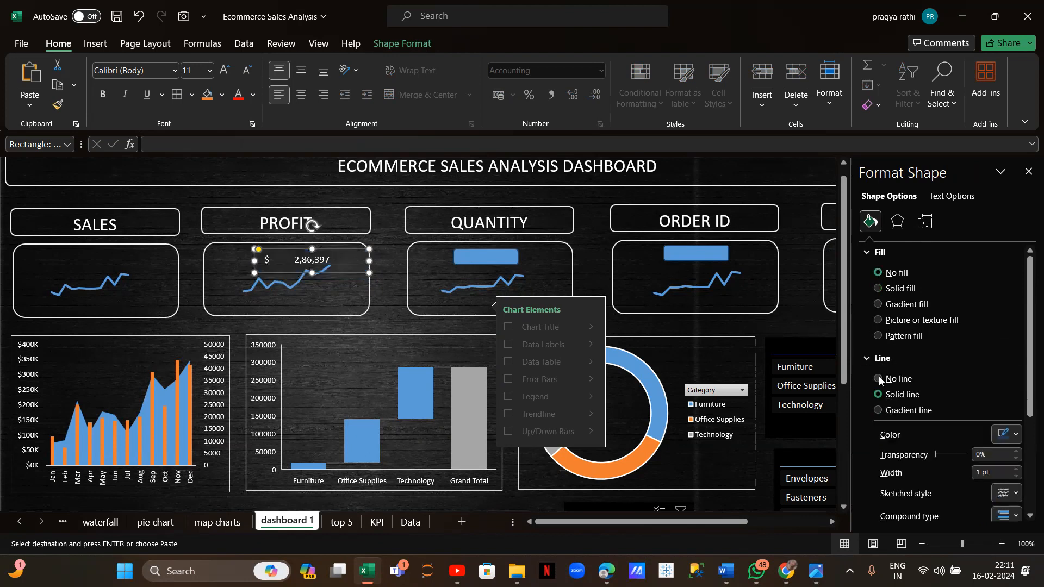
pyautogui.click(878, 378)
pyautogui.click(355, 331)
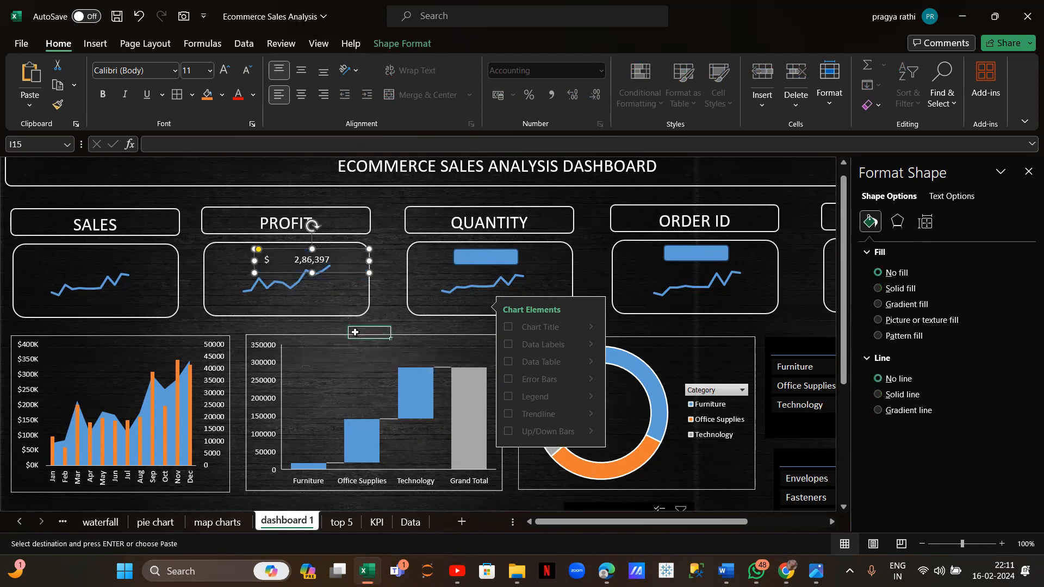
pyautogui.click(283, 282)
pyautogui.click(384, 303)
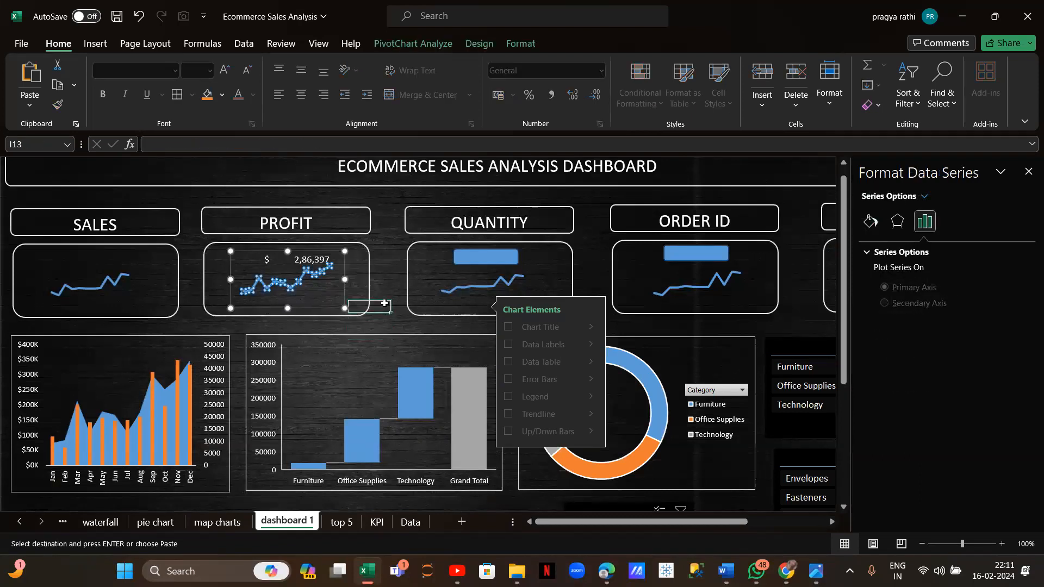
pyautogui.click(334, 261)
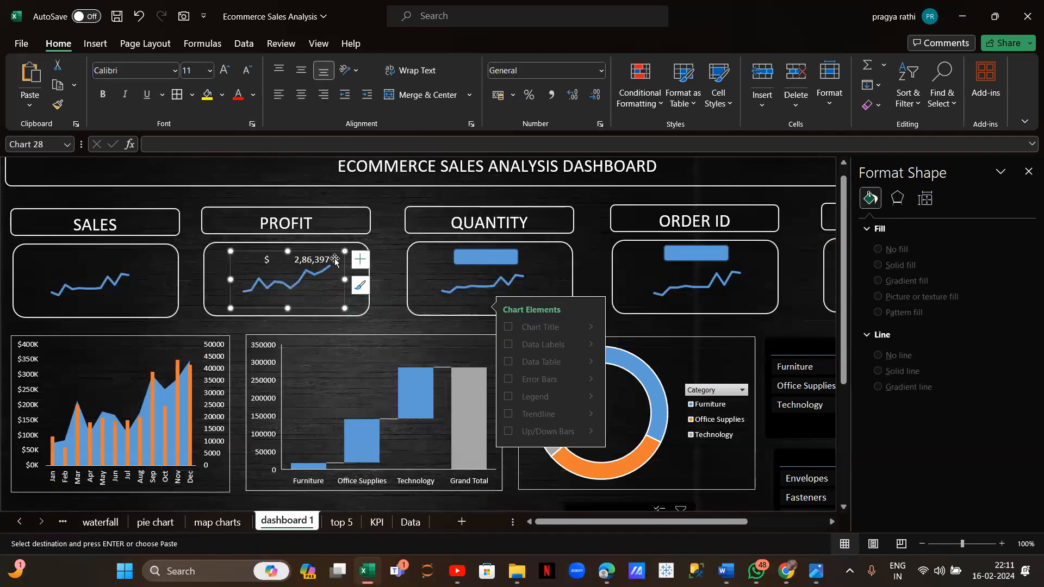
pyautogui.doubleClick(306, 263)
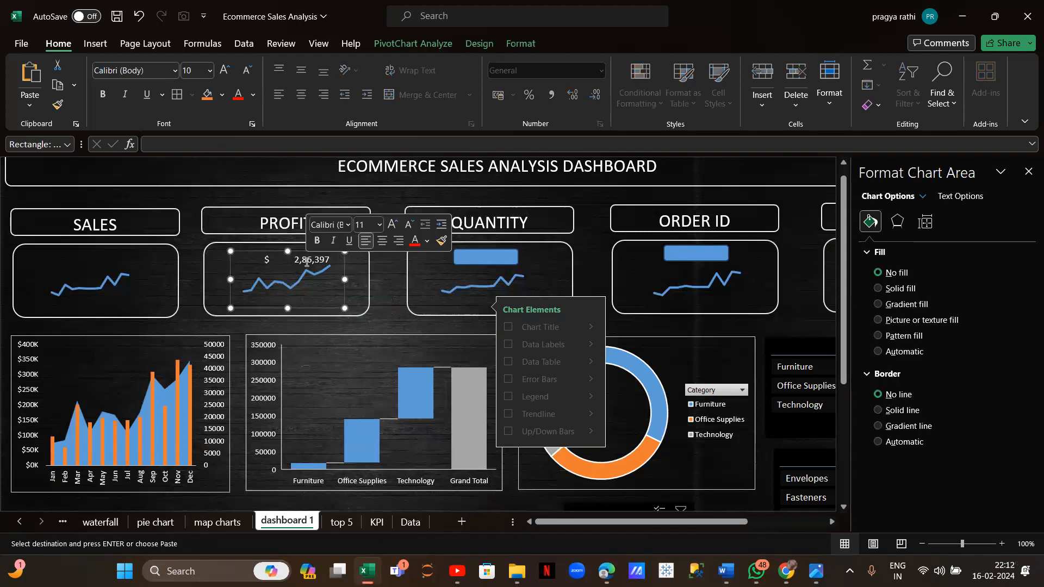
# Copy the formatted quantity total from cell K16 of the KPI sheet into the QUANTITY card's value box on dashboard 1
pyautogui.click(466, 258)
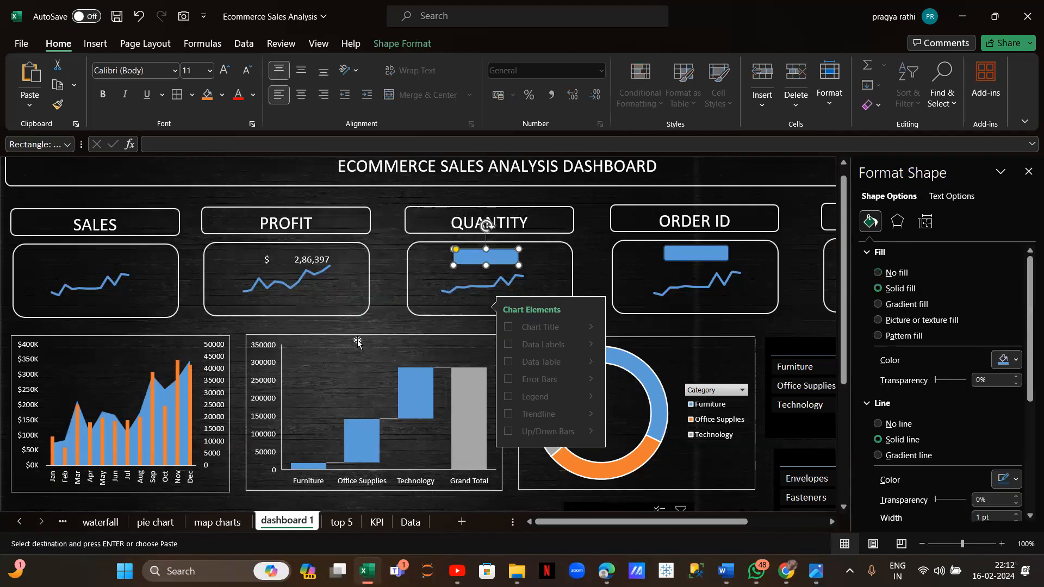
pyautogui.click(376, 521)
pyautogui.hscroll(4, 457, 458)
pyautogui.click(350, 371)
pyautogui.hotkey('ctrl', 'c')
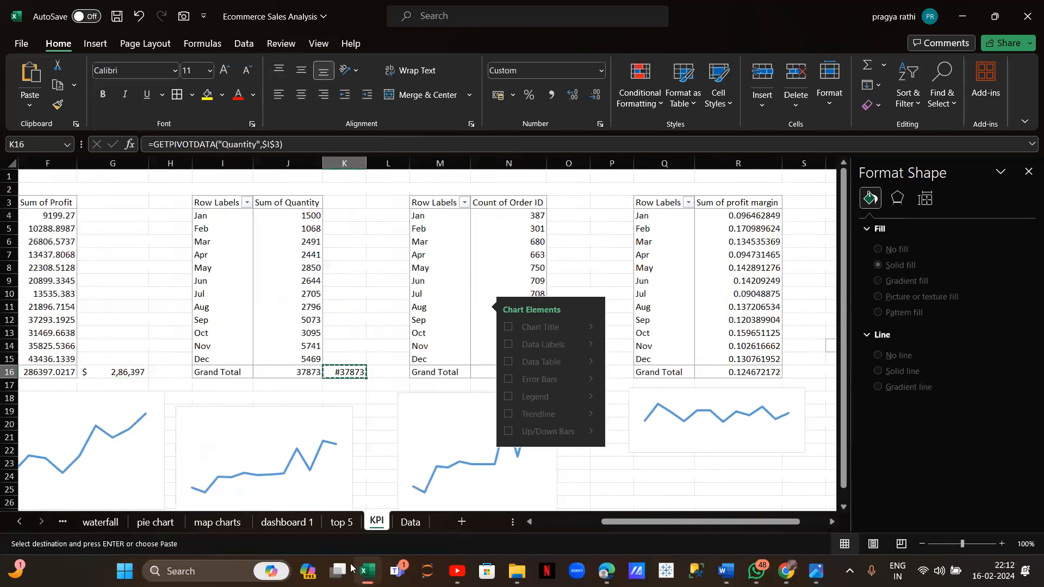
pyautogui.click(293, 521)
pyautogui.click(471, 257)
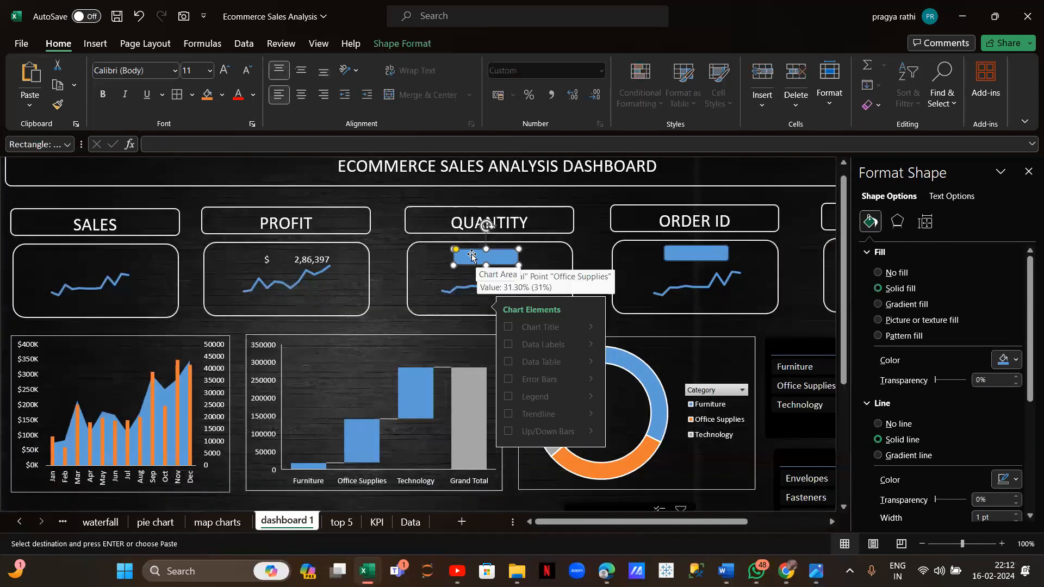
pyautogui.hotkey('ctrl', 'v')
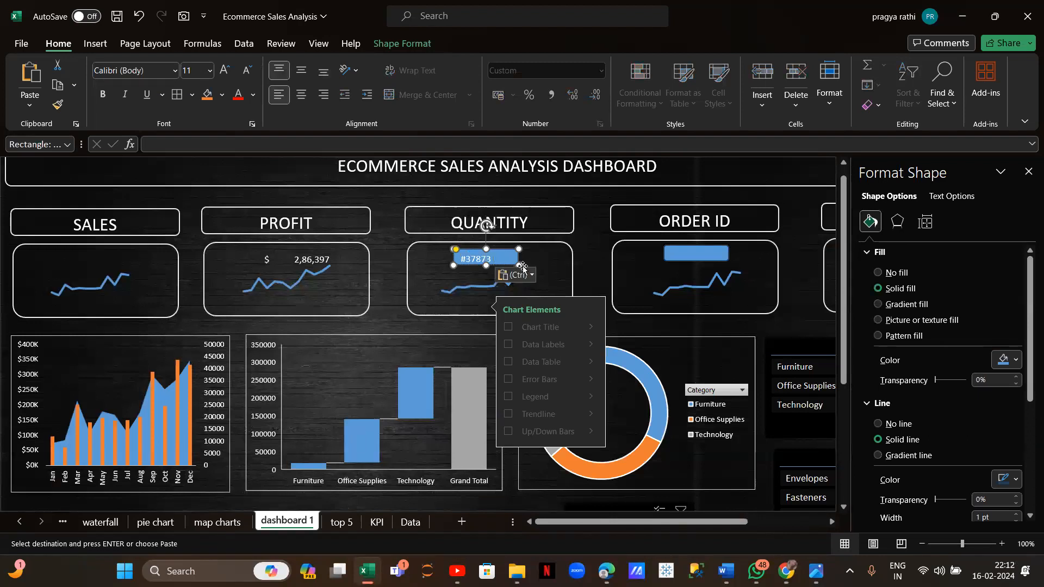
# Remove the fill and outline from the QUANTITY card's value box
pyautogui.click(879, 272)
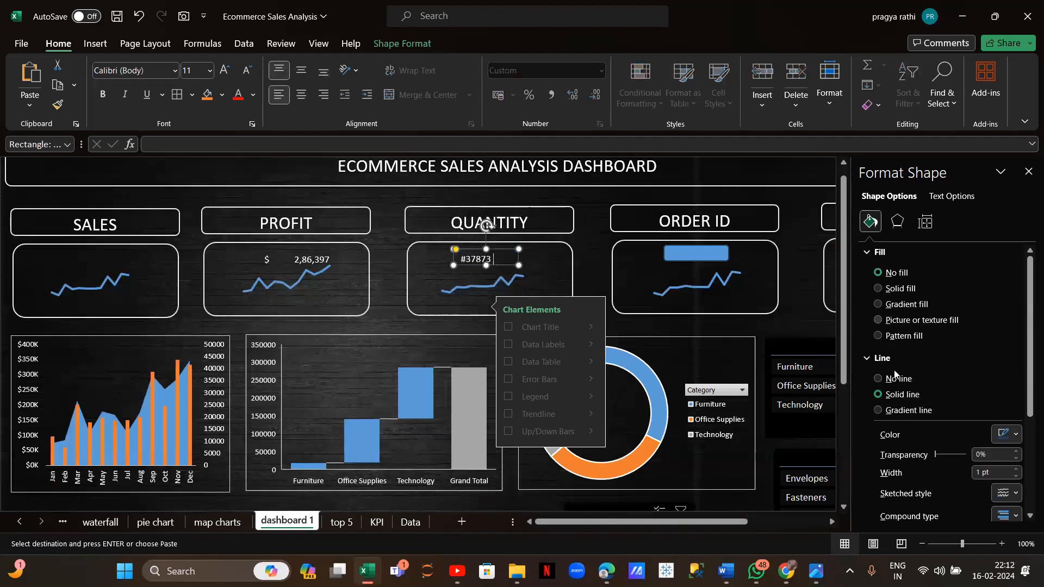
pyautogui.click(879, 379)
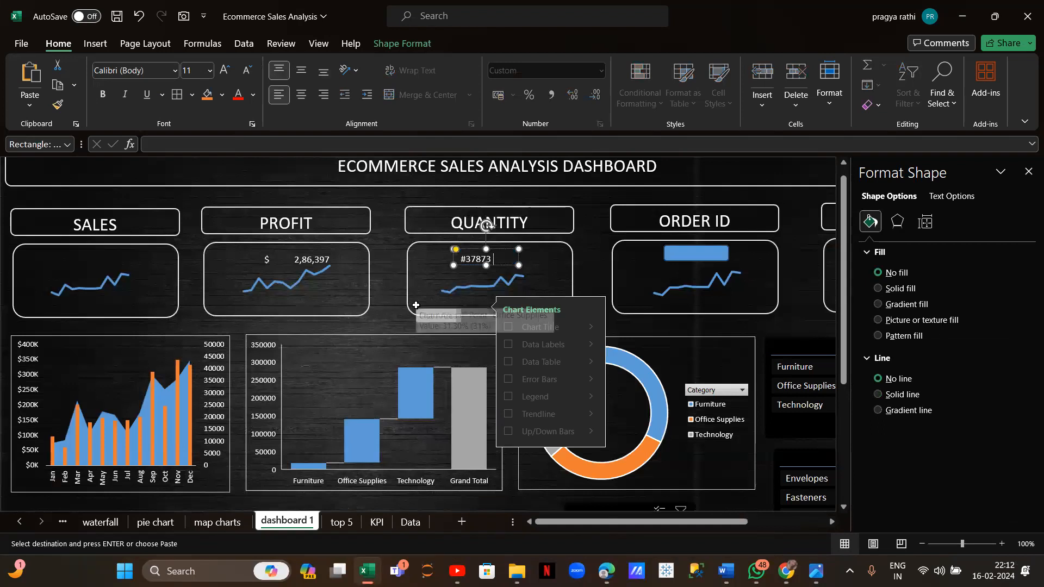
pyautogui.hscroll(3, 415, 305)
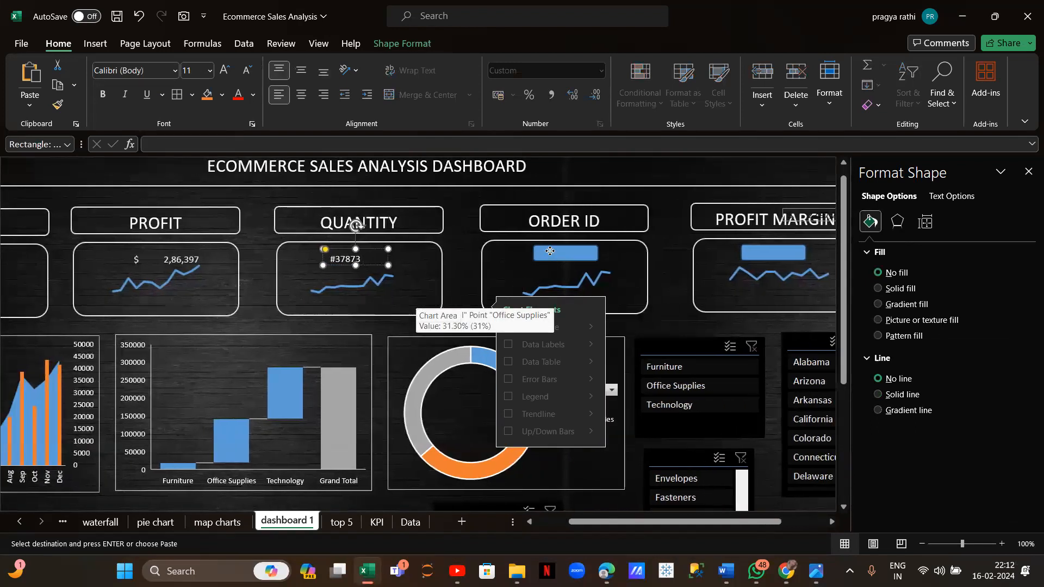
# Copy the formatted order total from KPI cell O16 into the ORDER ID card's value box and remove the box's fill and outline
pyautogui.click(550, 253)
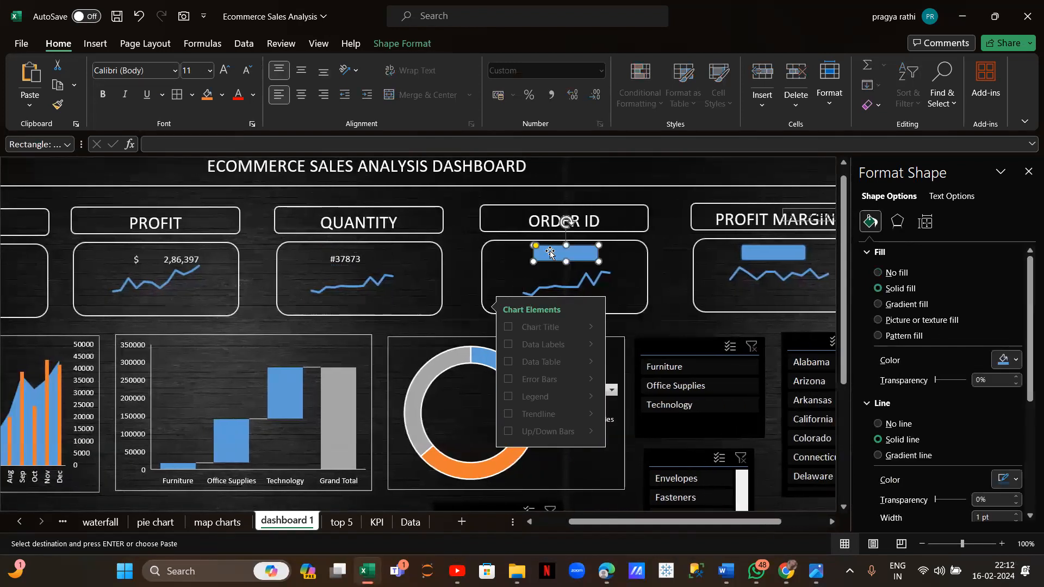
pyautogui.click(377, 522)
pyautogui.hscroll(3, 429, 424)
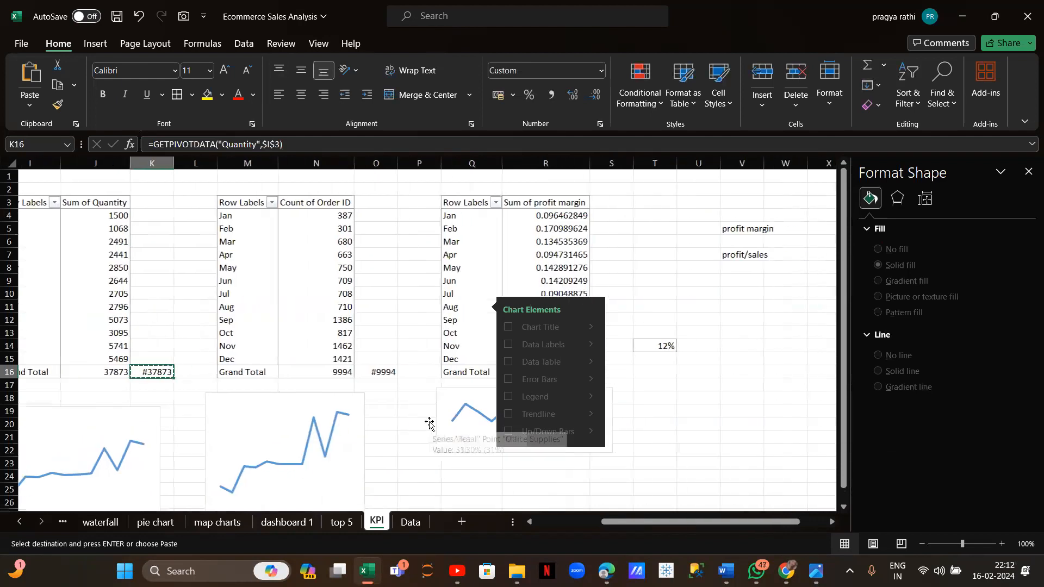
pyautogui.click(410, 374)
pyautogui.hotkey('ctrl', 'c')
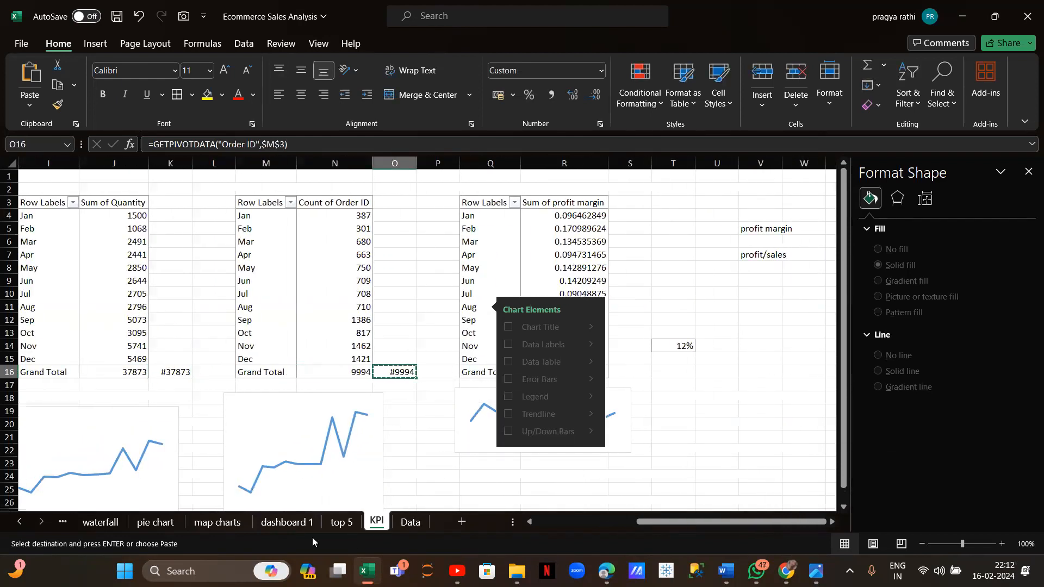
pyautogui.click(288, 521)
pyautogui.hscroll(3, 381, 234)
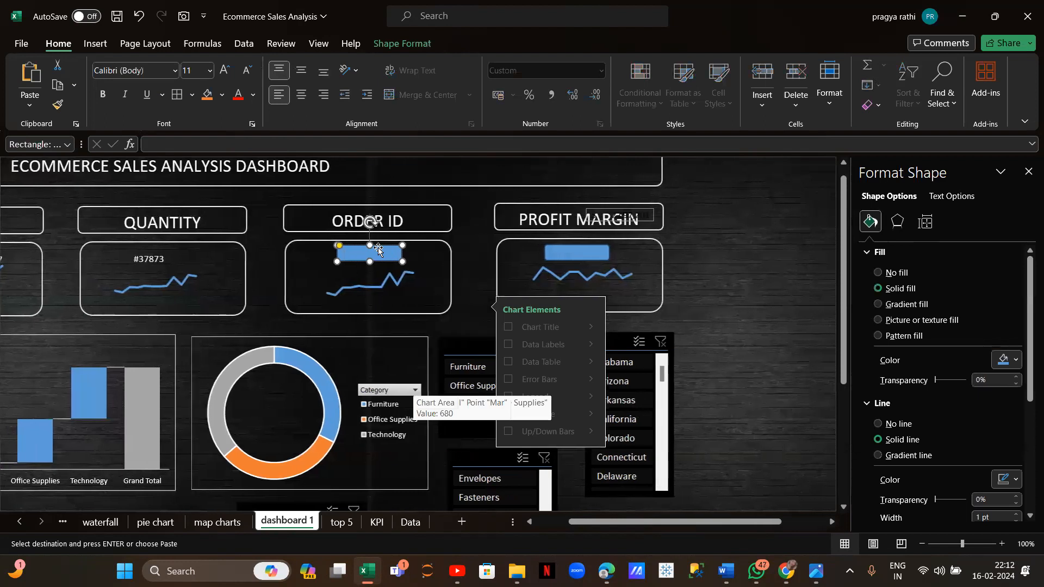
pyautogui.hotkey('ctrl', 'v')
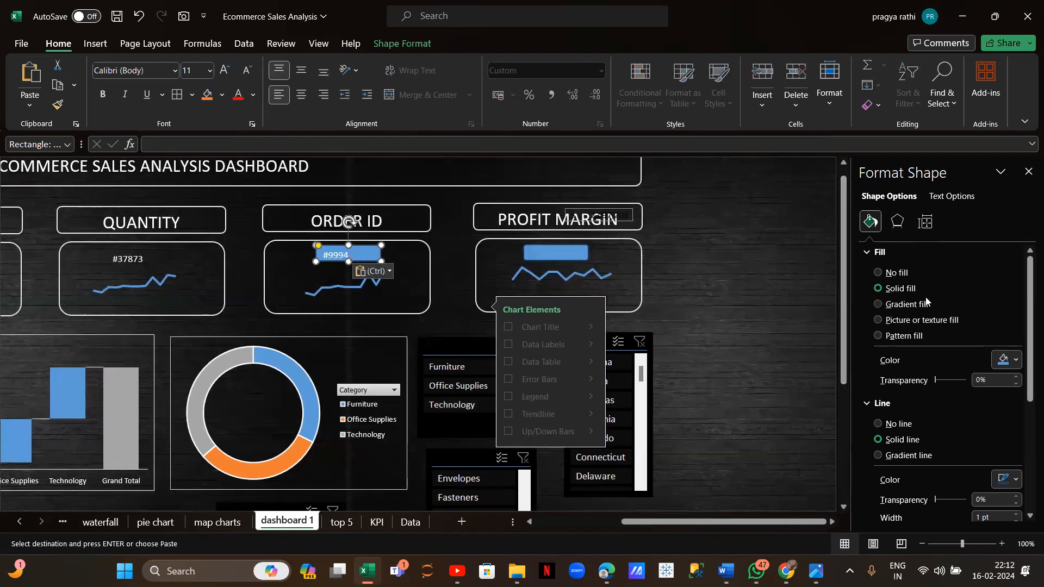
pyautogui.click(886, 273)
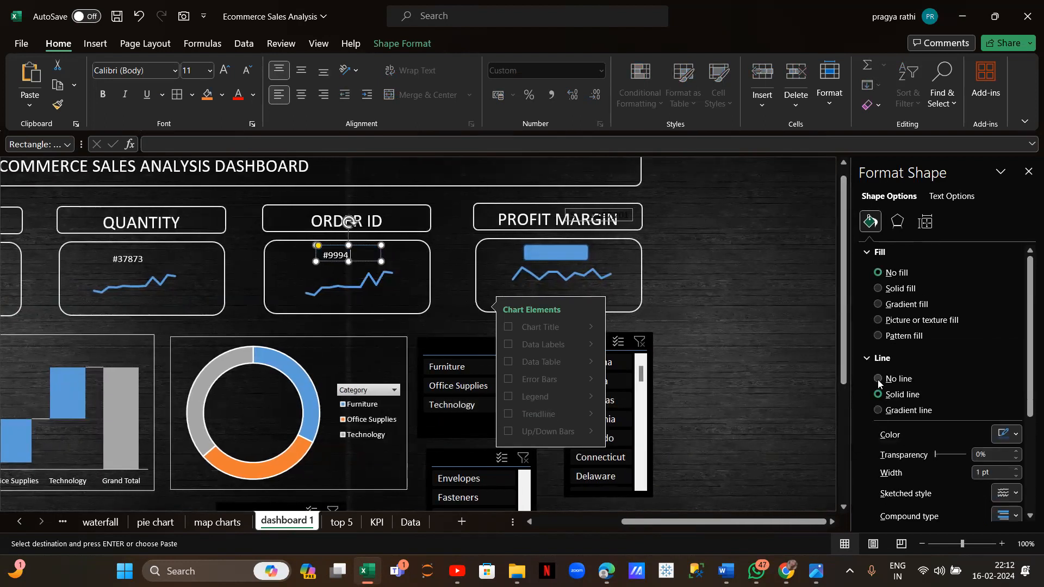
pyautogui.click(877, 379)
# Copy the percentage from KPI cell T14 into the PROFIT MARGIN card's value box and remove the box's fill and outline
pyautogui.hscroll(2, 458, 315)
pyautogui.click(496, 252)
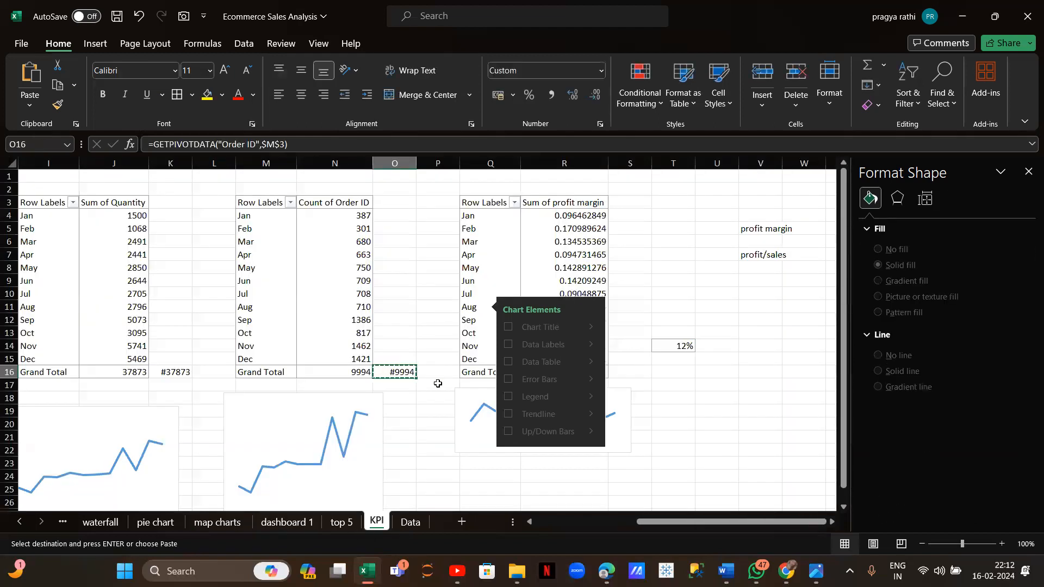
pyautogui.hscroll(5, 392, 407)
pyautogui.hscroll(1, 392, 407)
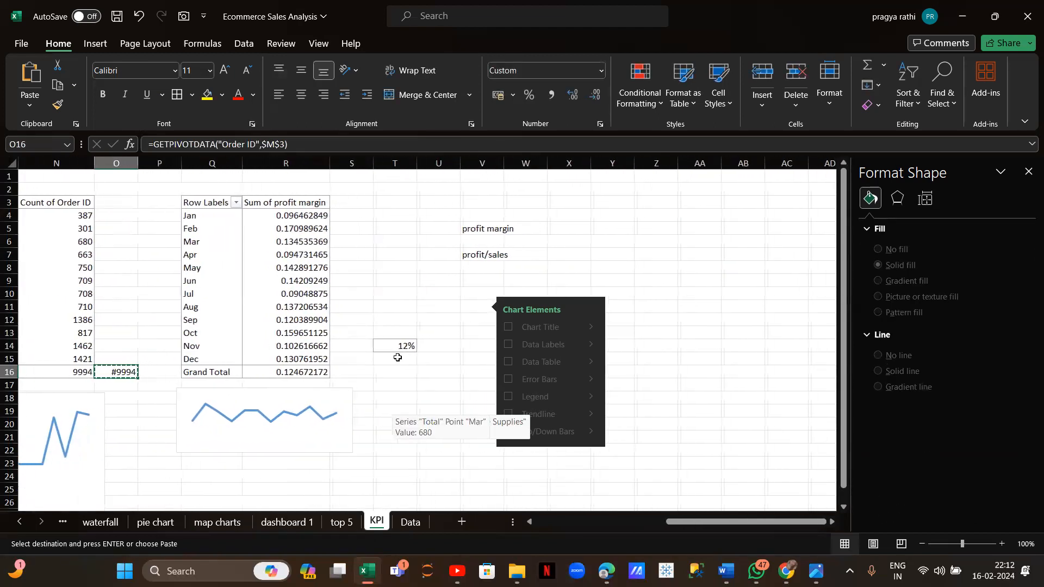
pyautogui.click(391, 344)
pyautogui.hotkey('ctrl', 'c')
pyautogui.click(287, 522)
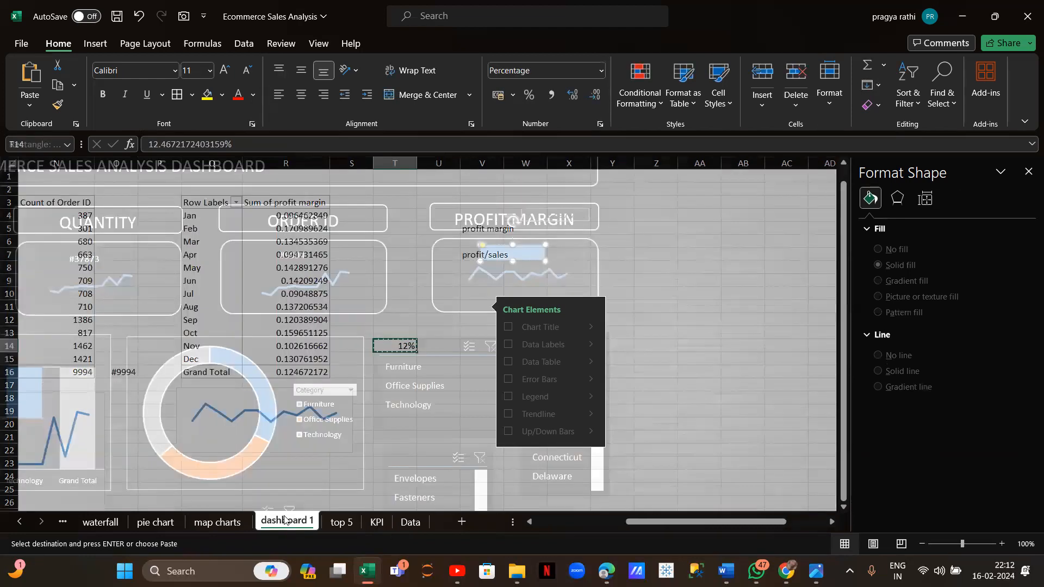
pyautogui.hotkey('ctrl', 'v')
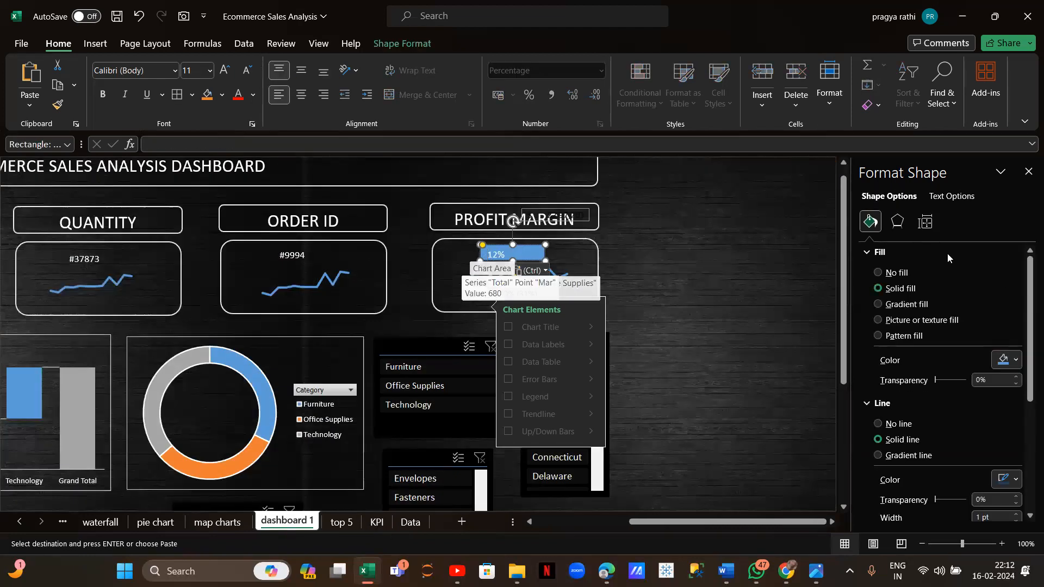
pyautogui.click(880, 272)
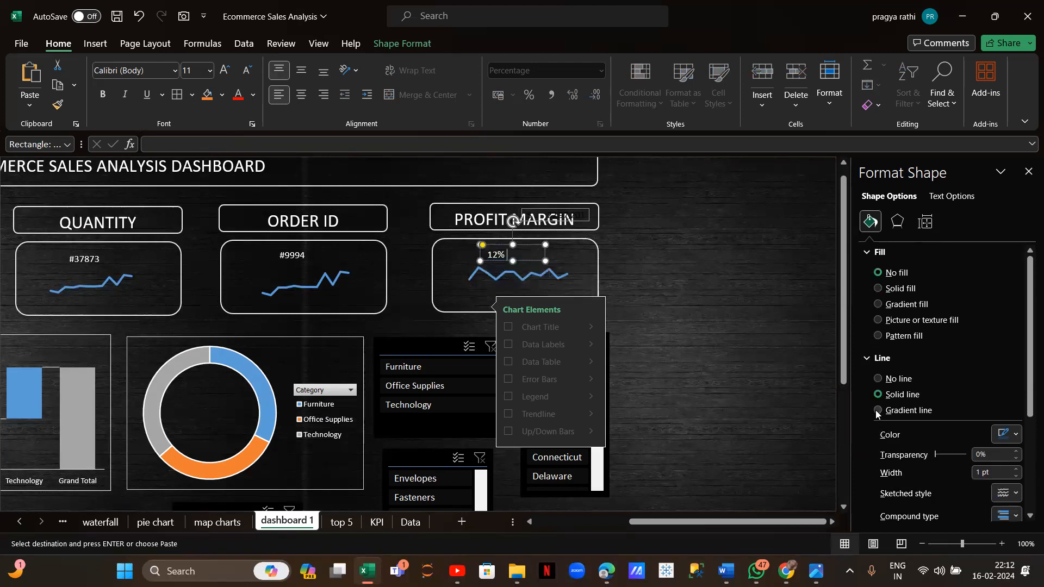
pyautogui.click(877, 379)
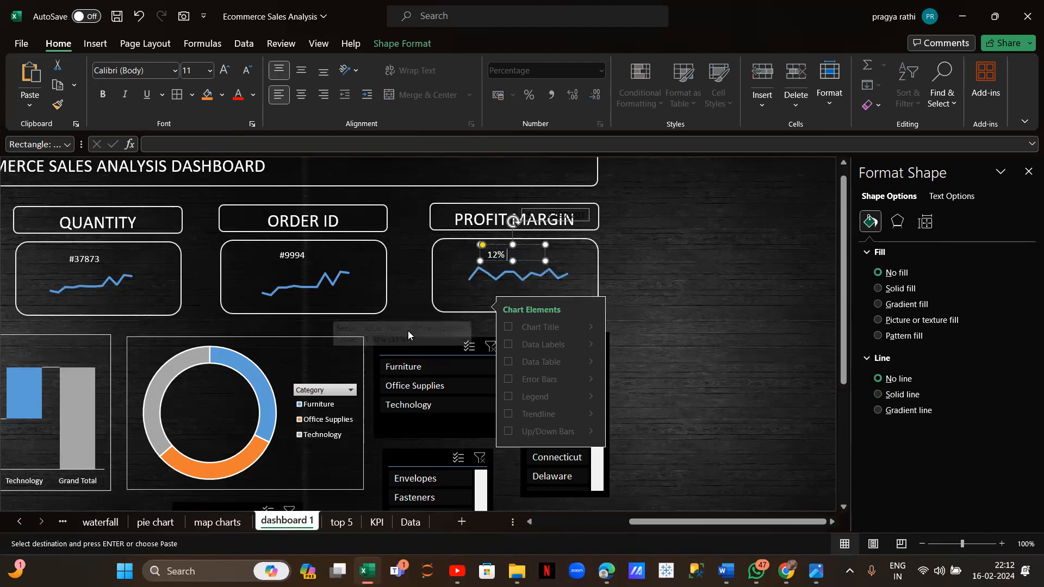
# Look over the KPI cards, charts and slicers across dashboard 1 and clear the pending copy selection
pyautogui.hscroll(-5, 407, 330)
pyautogui.hscroll(-3, 407, 330)
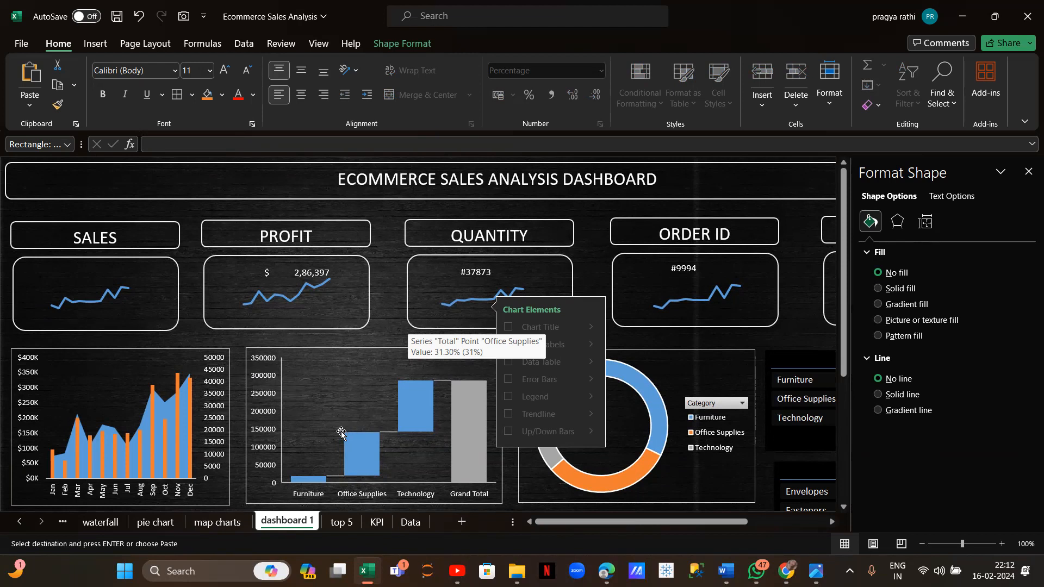
pyautogui.scroll(-6, 213, 381)
pyautogui.hscroll(3, 348, 435)
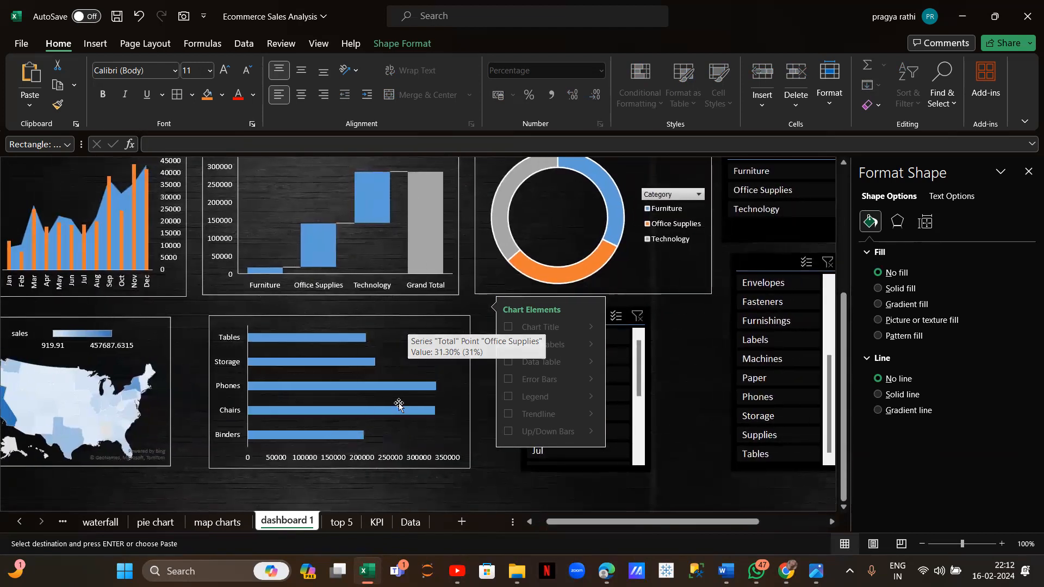
pyautogui.scroll(6, 396, 401)
pyautogui.hscroll(-3, 421, 331)
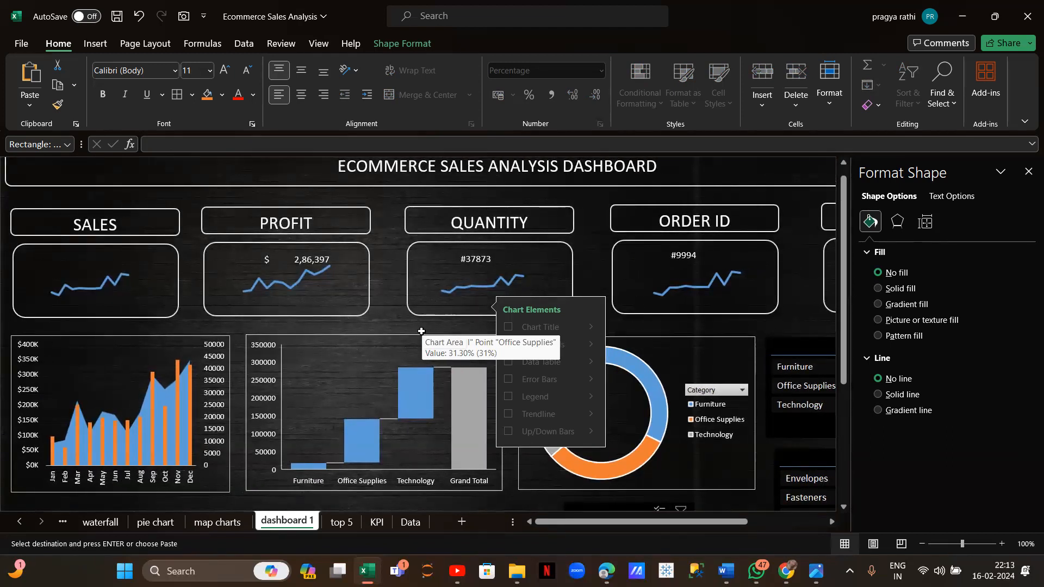
pyautogui.press('Escape')
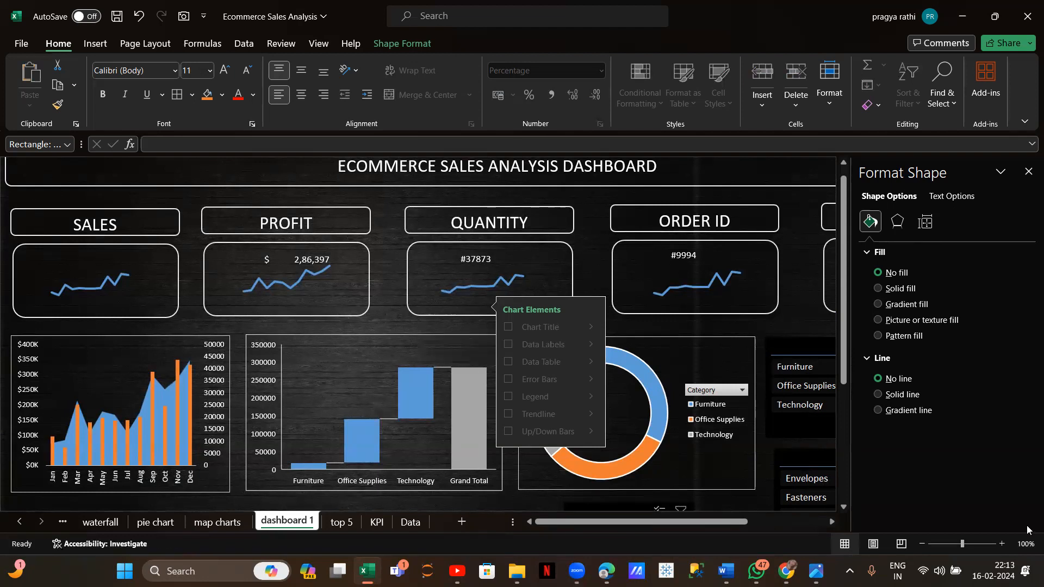
pyautogui.click(1028, 547)
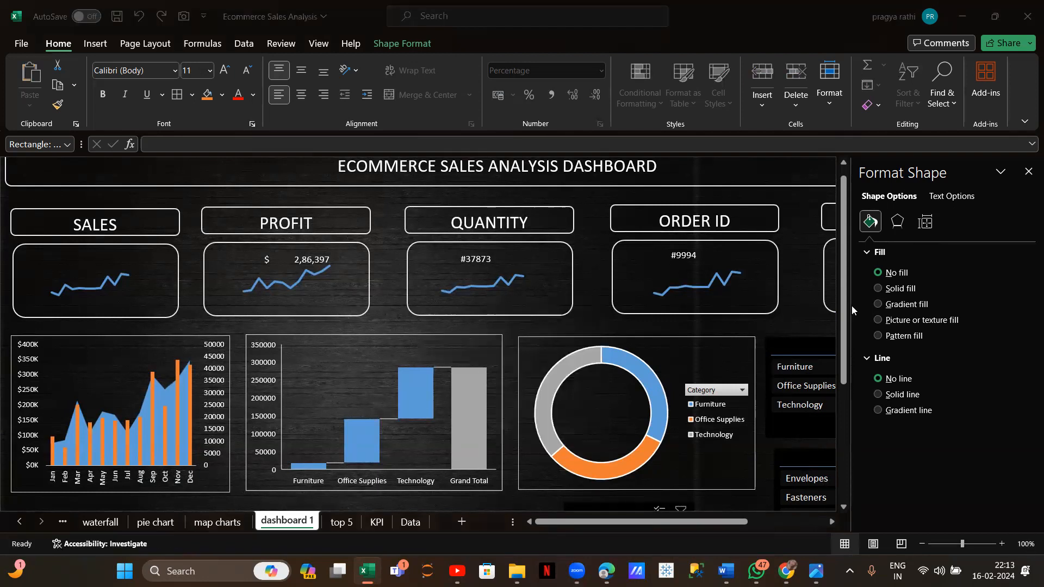